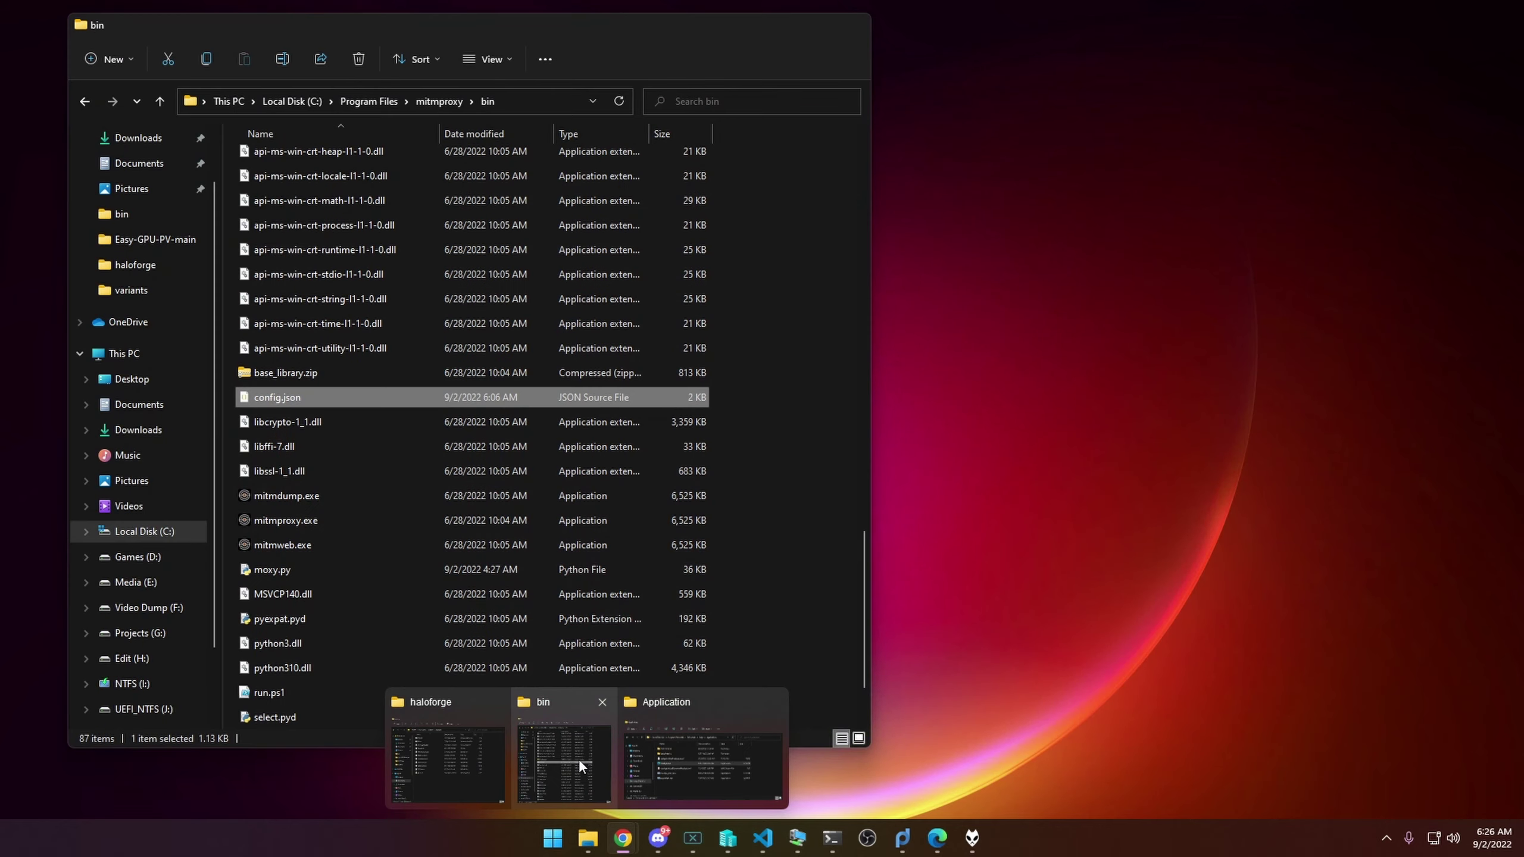
- Bring the mitmproxy bin folder window forward, then move and shrink it beside the browser window
{"action": "left_click", "coordinate": [579, 759]}
{"action": "left_click_drag", "start_coordinate": [587, 38], "coordinate": [938, 68]}
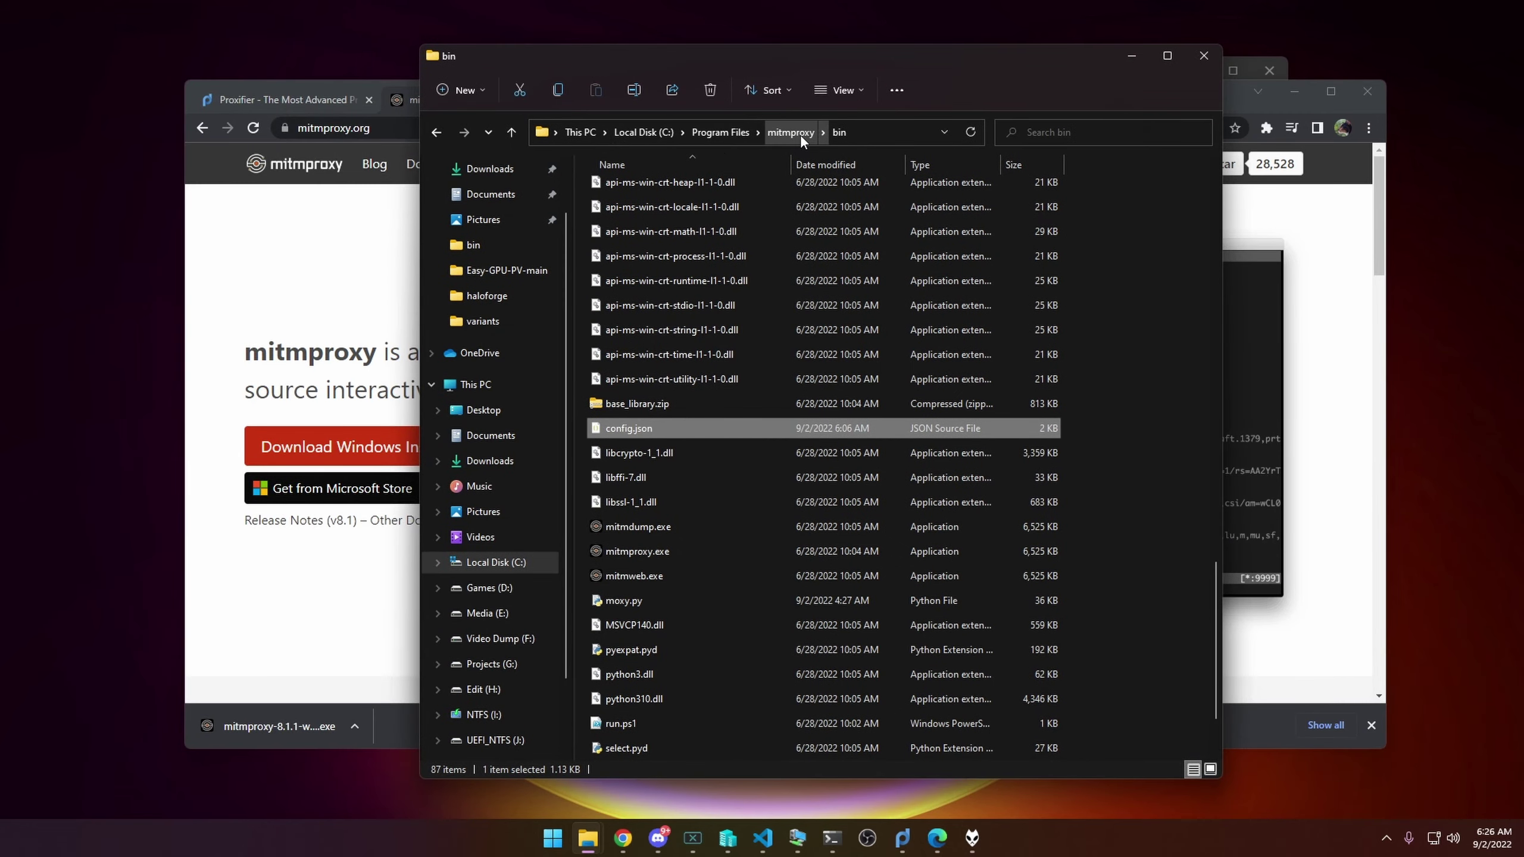
{"action": "left_click", "coordinate": [1156, 437]}
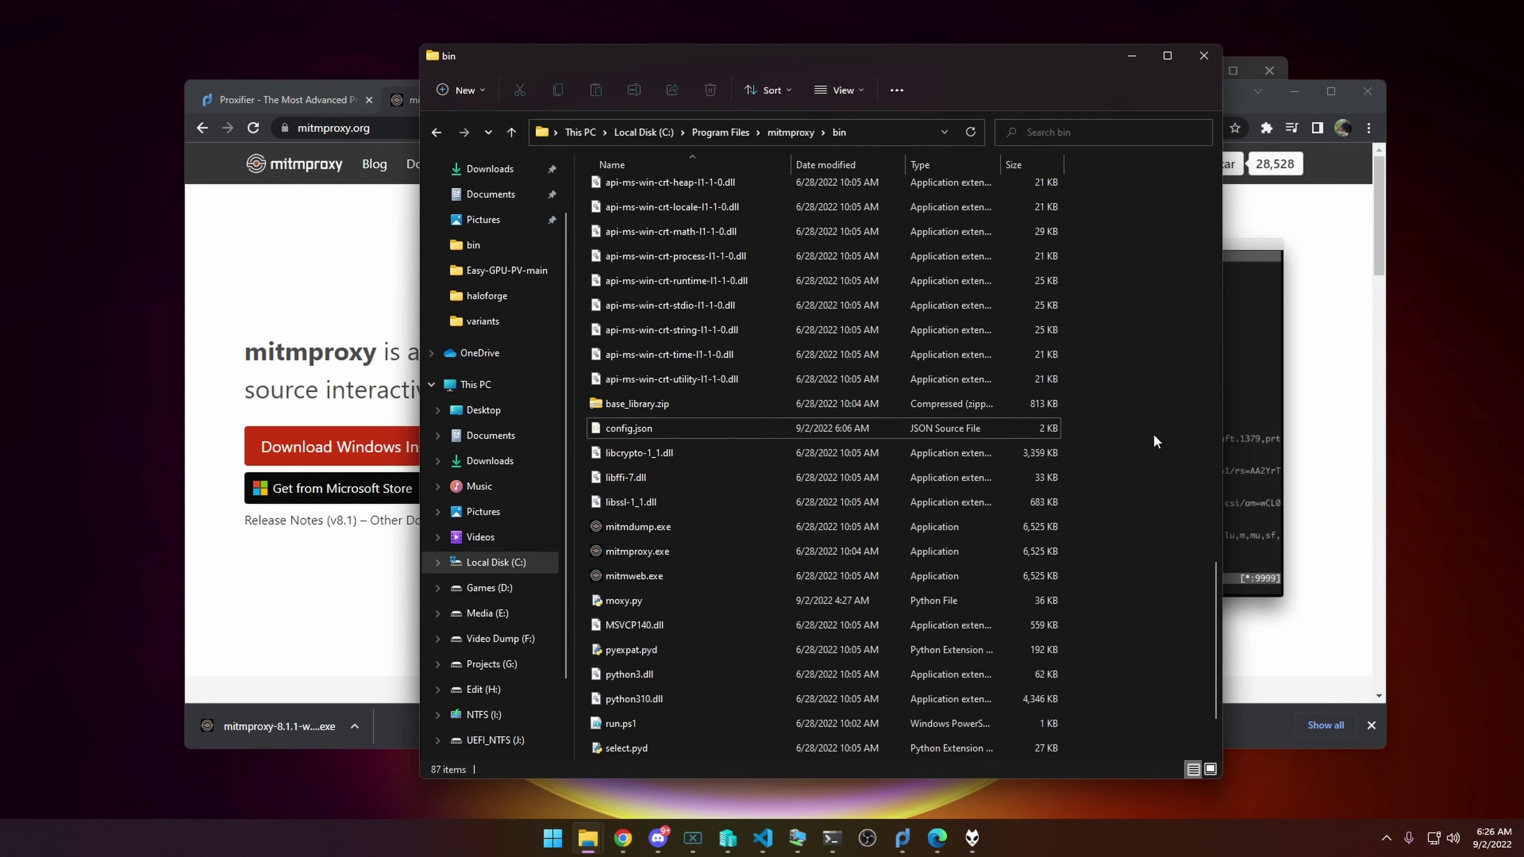
{"action": "scroll", "coordinate": [1152, 434], "scroll_direction": "down", "scroll_amount": 1}
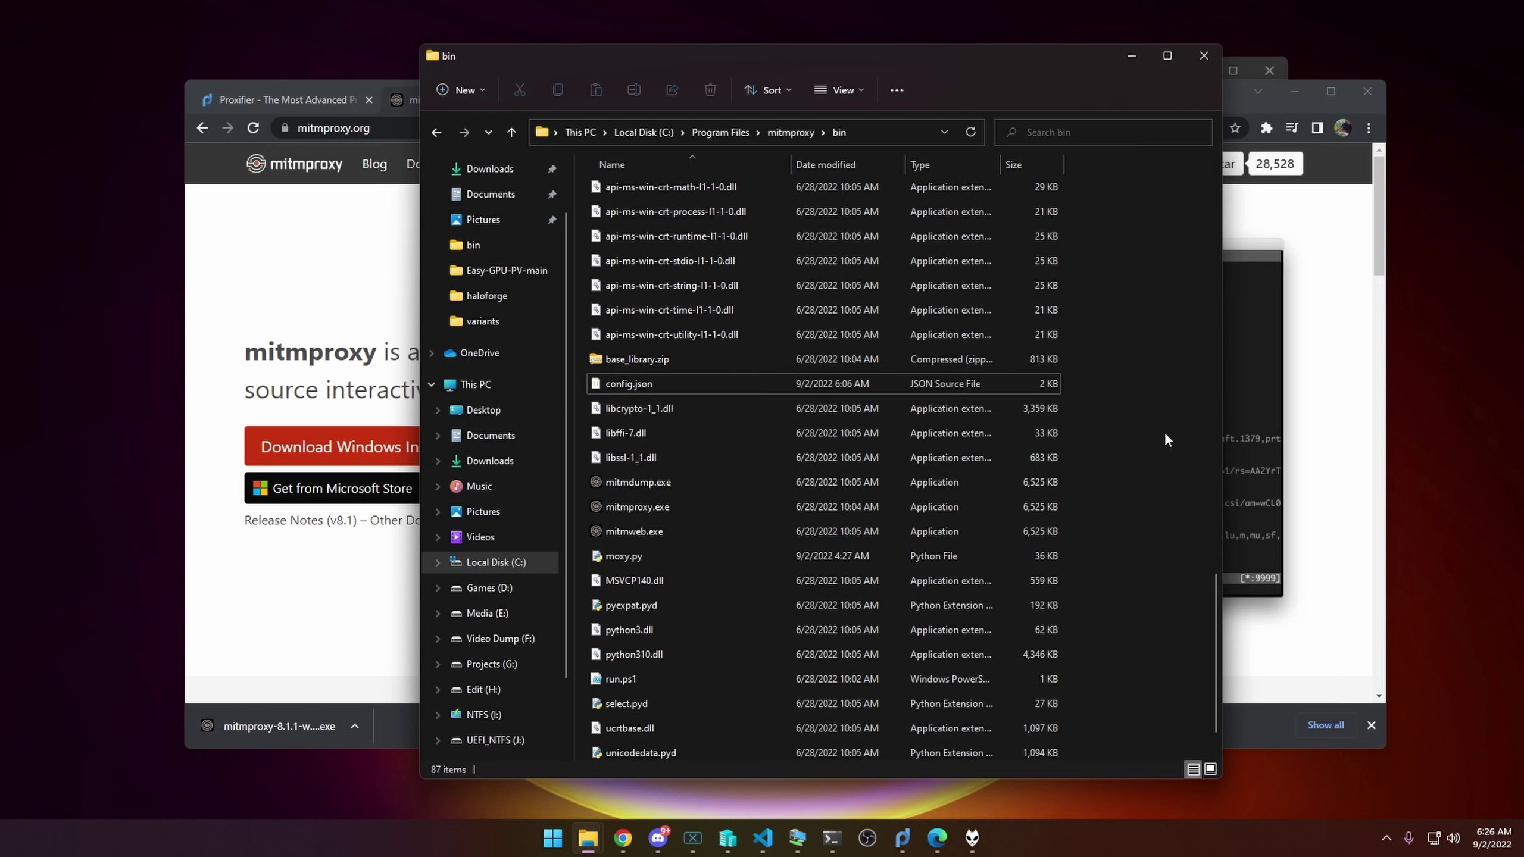
{"action": "left_click_drag", "start_coordinate": [971, 45], "coordinate": [370, 76]}
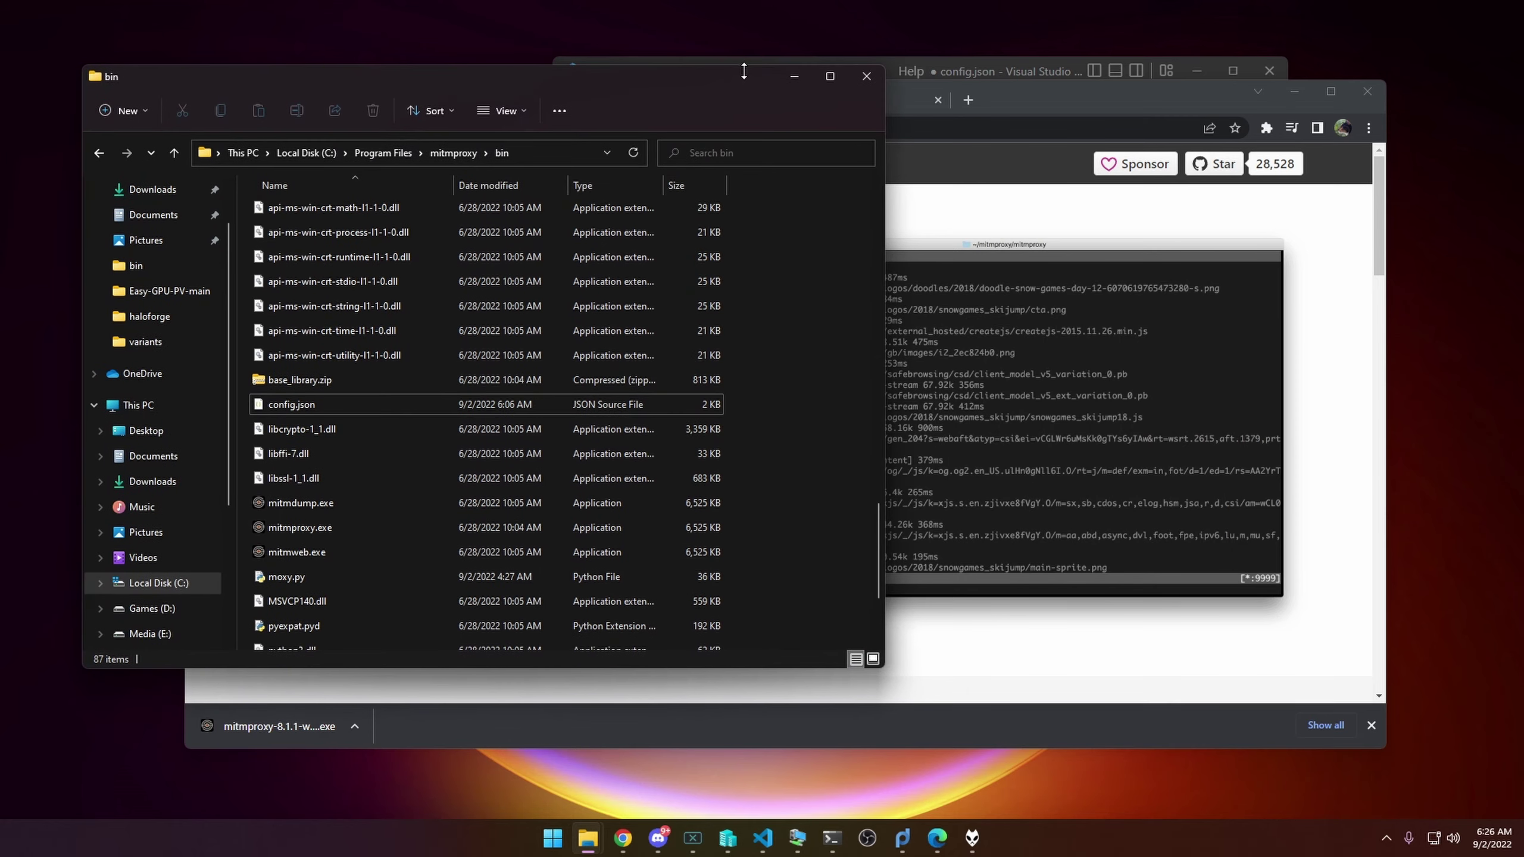
{"action": "left_click_drag", "start_coordinate": [743, 71], "coordinate": [743, 159]}
- Show the woltapp/mitmproxy-mock GitHub page and arrange the browser window next to the bin folder window
{"action": "mouse_move", "coordinate": [1079, 101]}
{"action": "left_mouse_down"}
{"action": "mouse_move", "coordinate": [1116, 101]}
{"action": "mouse_move", "coordinate": [1101, 81]}
{"action": "left_mouse_up"}
{"action": "left_click", "coordinate": [716, 84]}
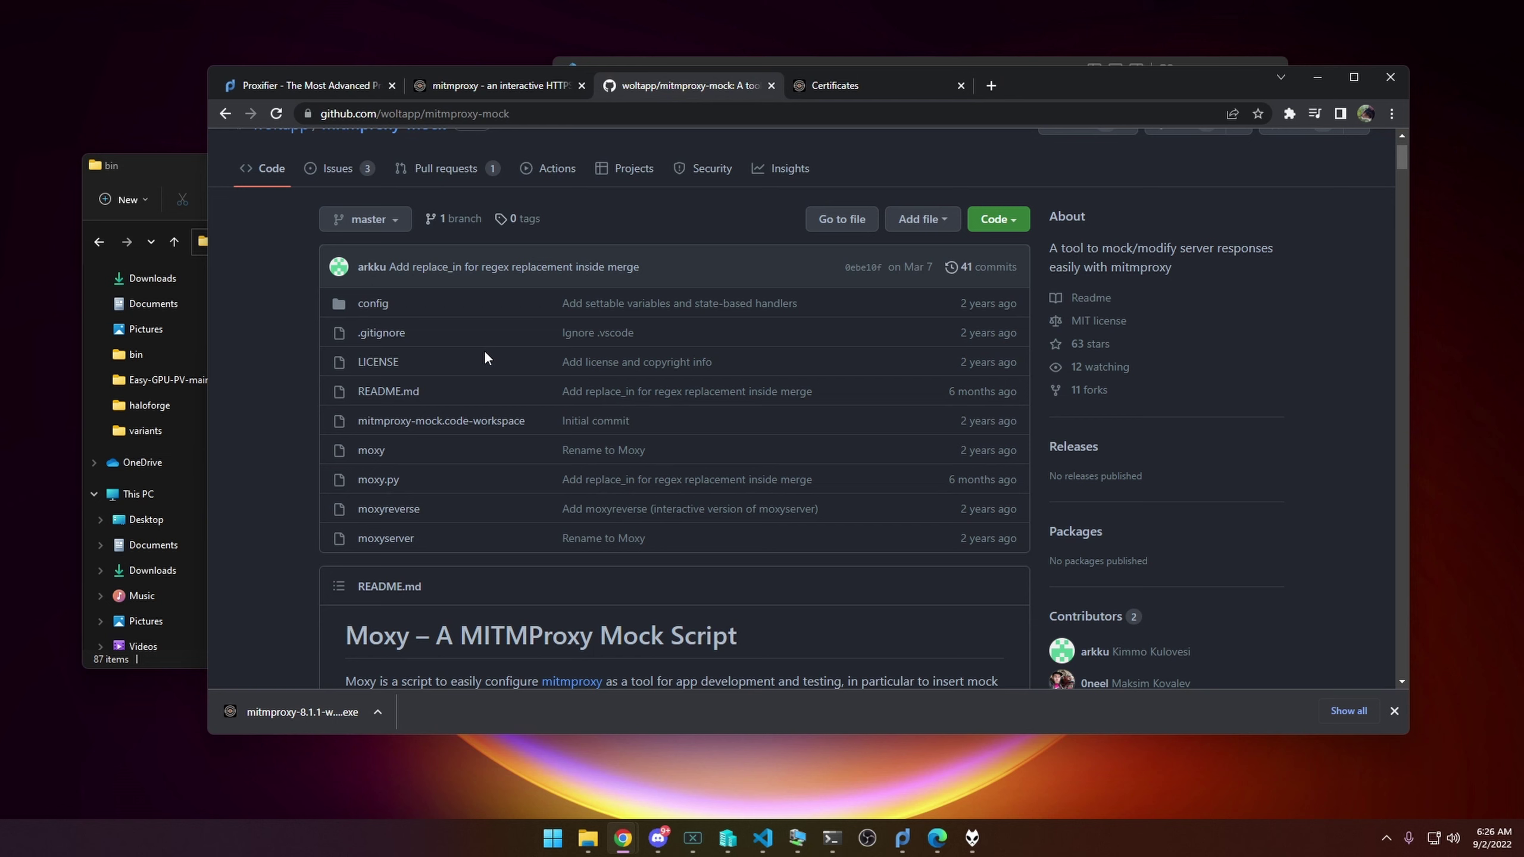
{"action": "scroll", "coordinate": [360, 336], "scroll_direction": "up", "scroll_amount": 2}
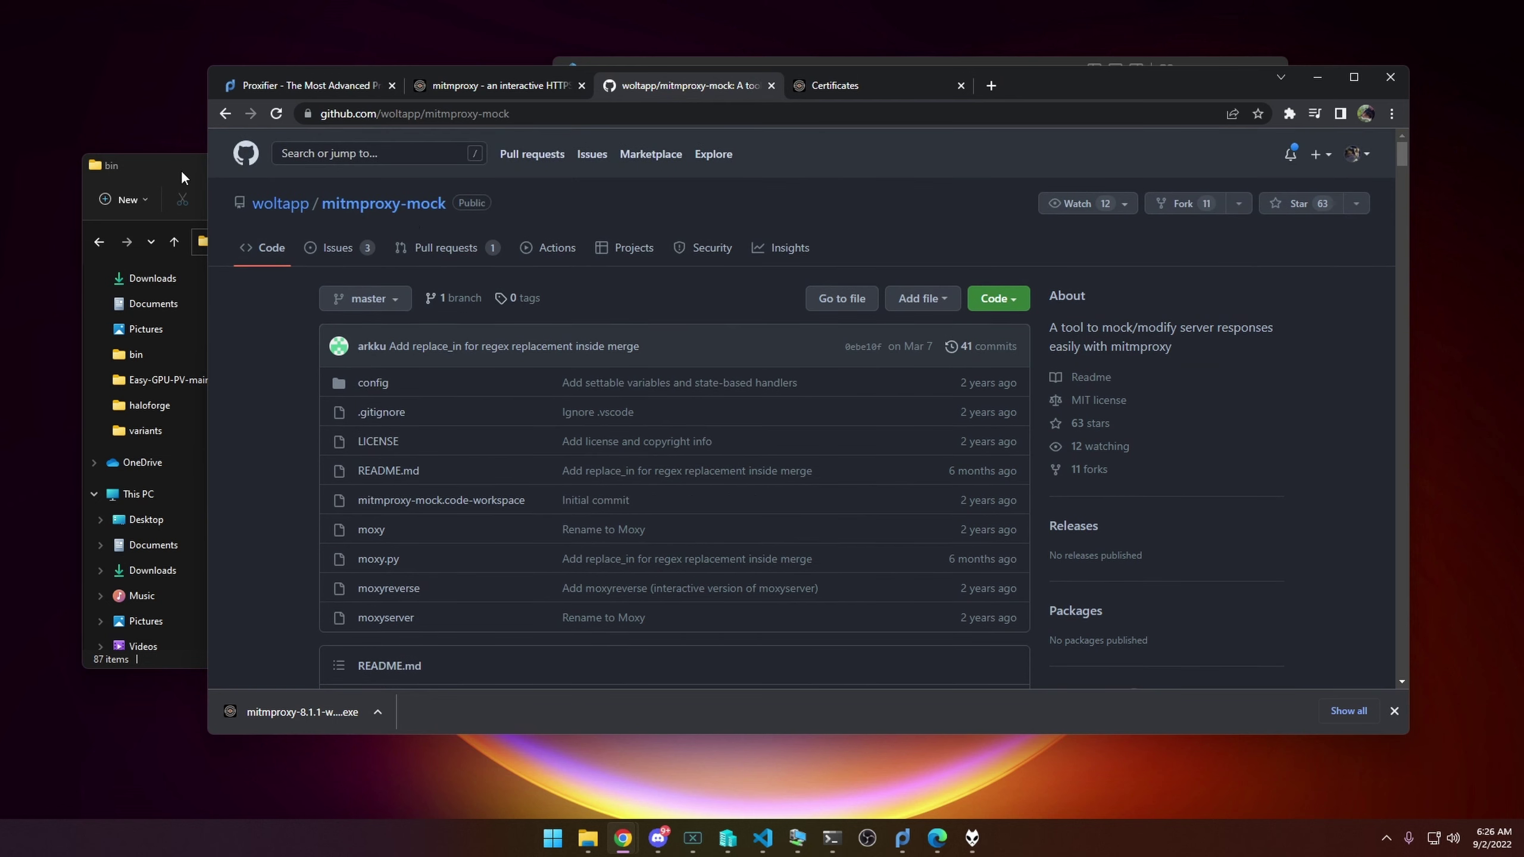
{"action": "left_click_drag", "start_coordinate": [181, 169], "coordinate": [143, 169]}
{"action": "left_click", "coordinate": [1064, 93]}
{"action": "left_click_drag", "start_coordinate": [1064, 93], "coordinate": [1100, 69]}
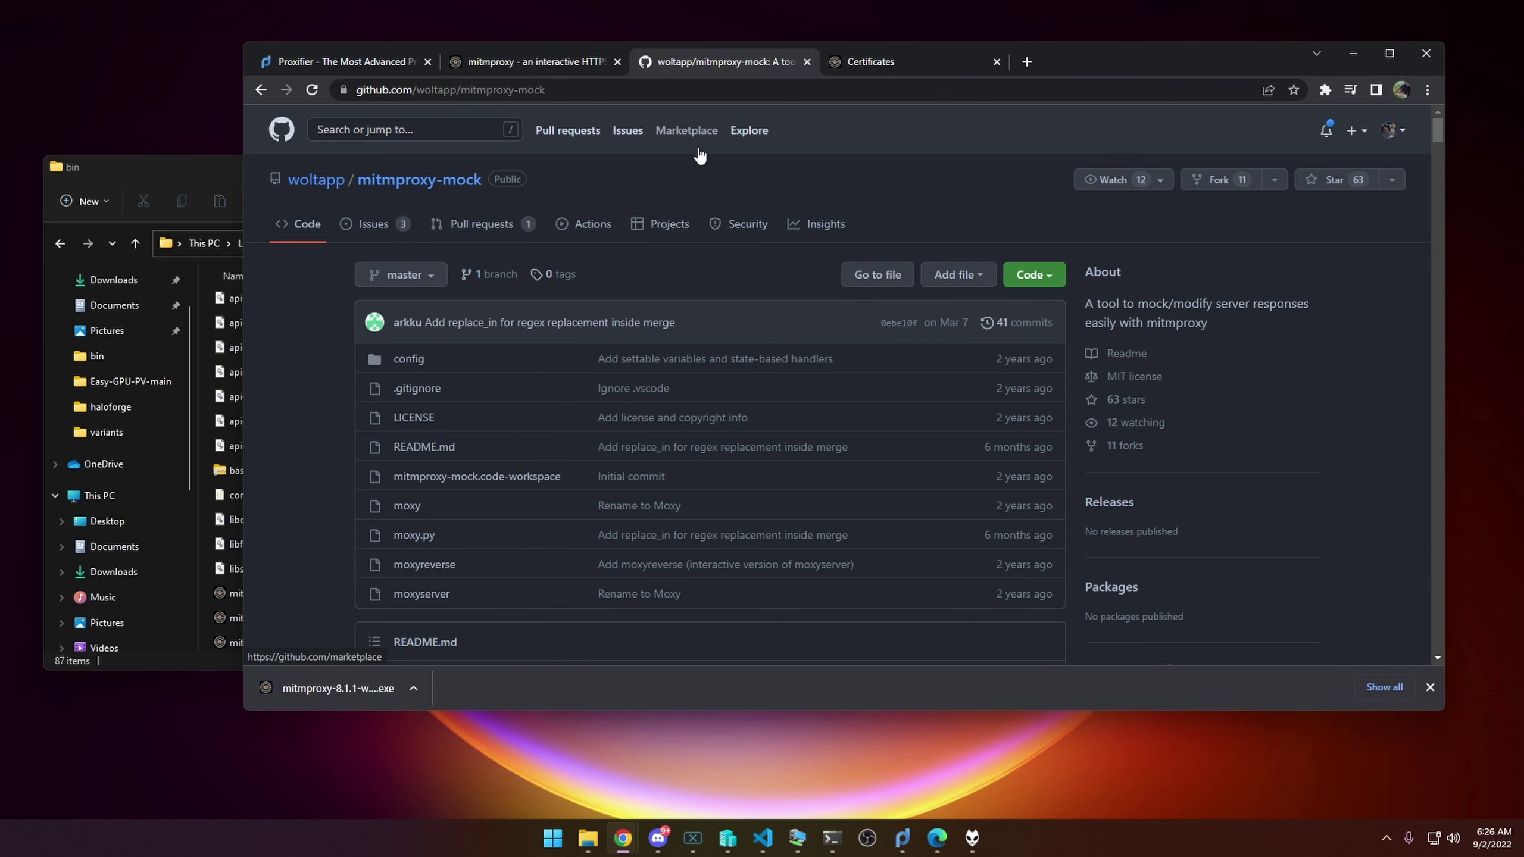
- View the mitmproxy.org home page and its address, and examine the JSON configuration example in the mitmproxy-mock README
{"action": "left_click", "coordinate": [534, 62]}
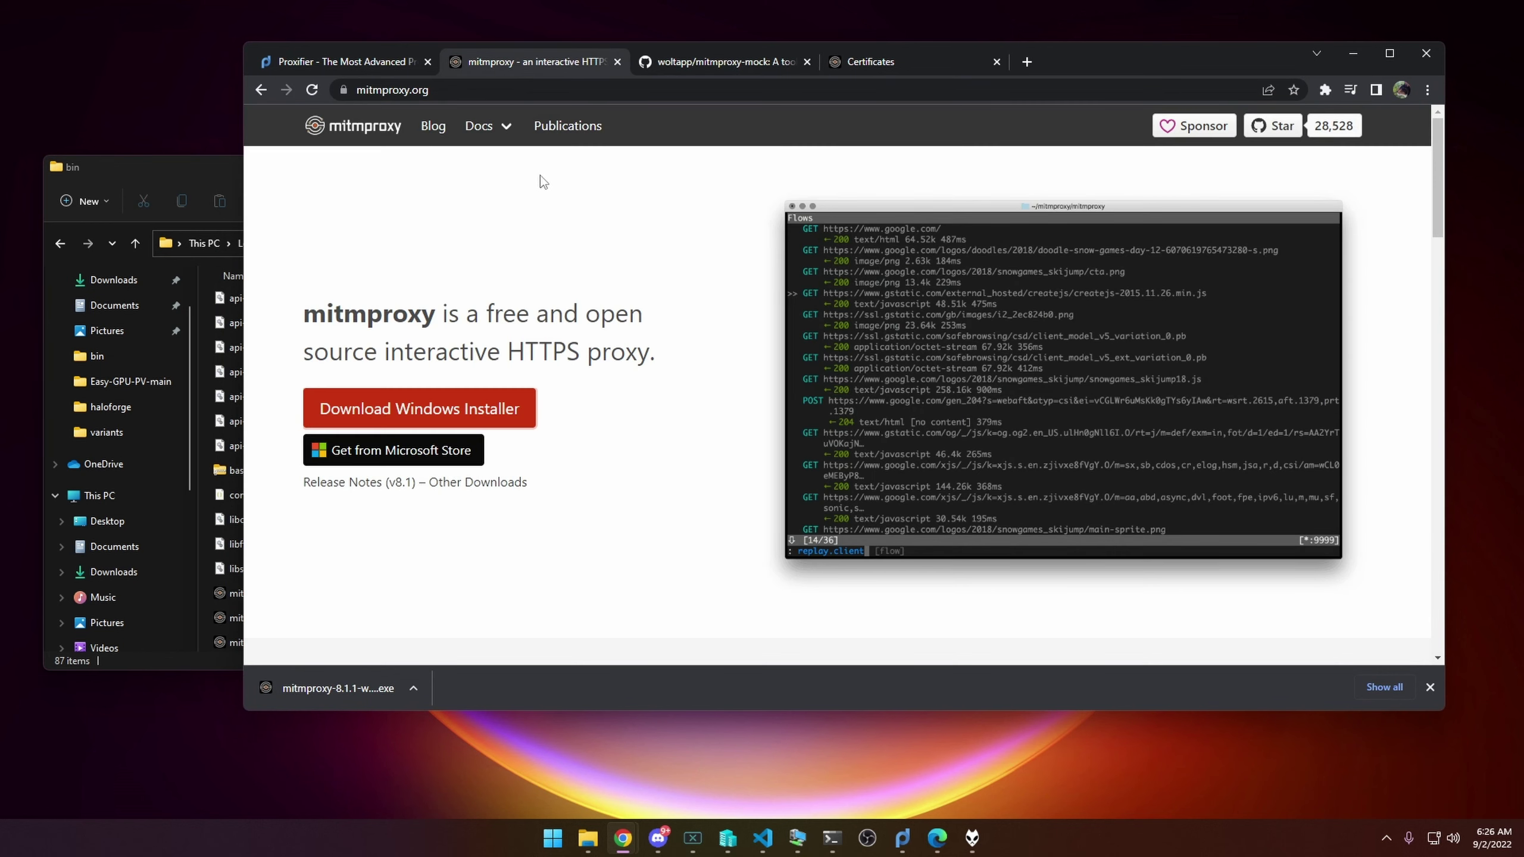
{"action": "left_click", "coordinate": [408, 89]}
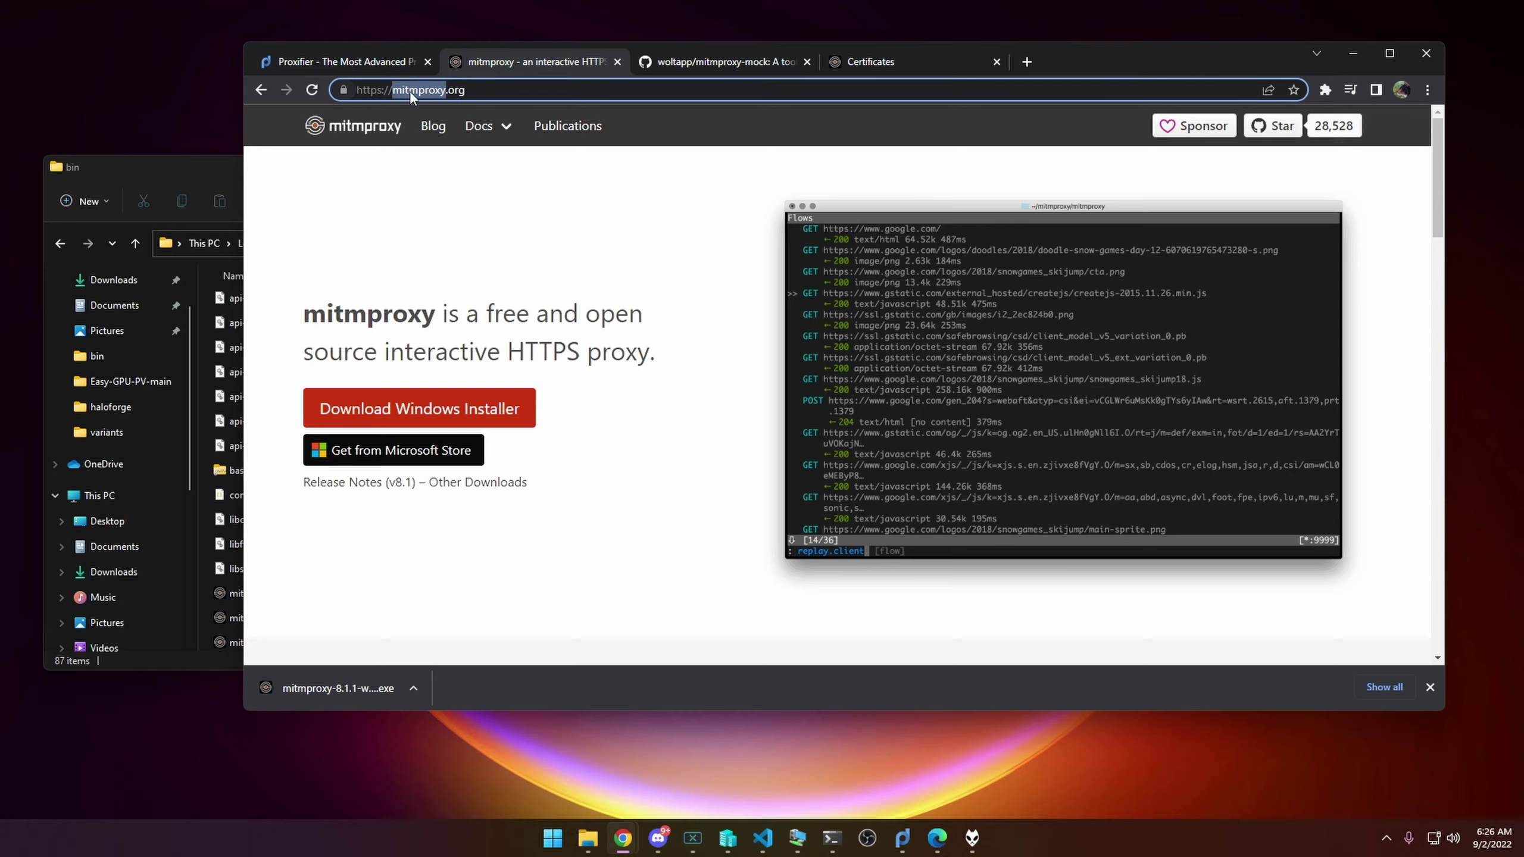
{"action": "left_click", "coordinate": [741, 57]}
{"action": "scroll", "coordinate": [716, 255], "scroll_direction": "down", "scroll_amount": 20}
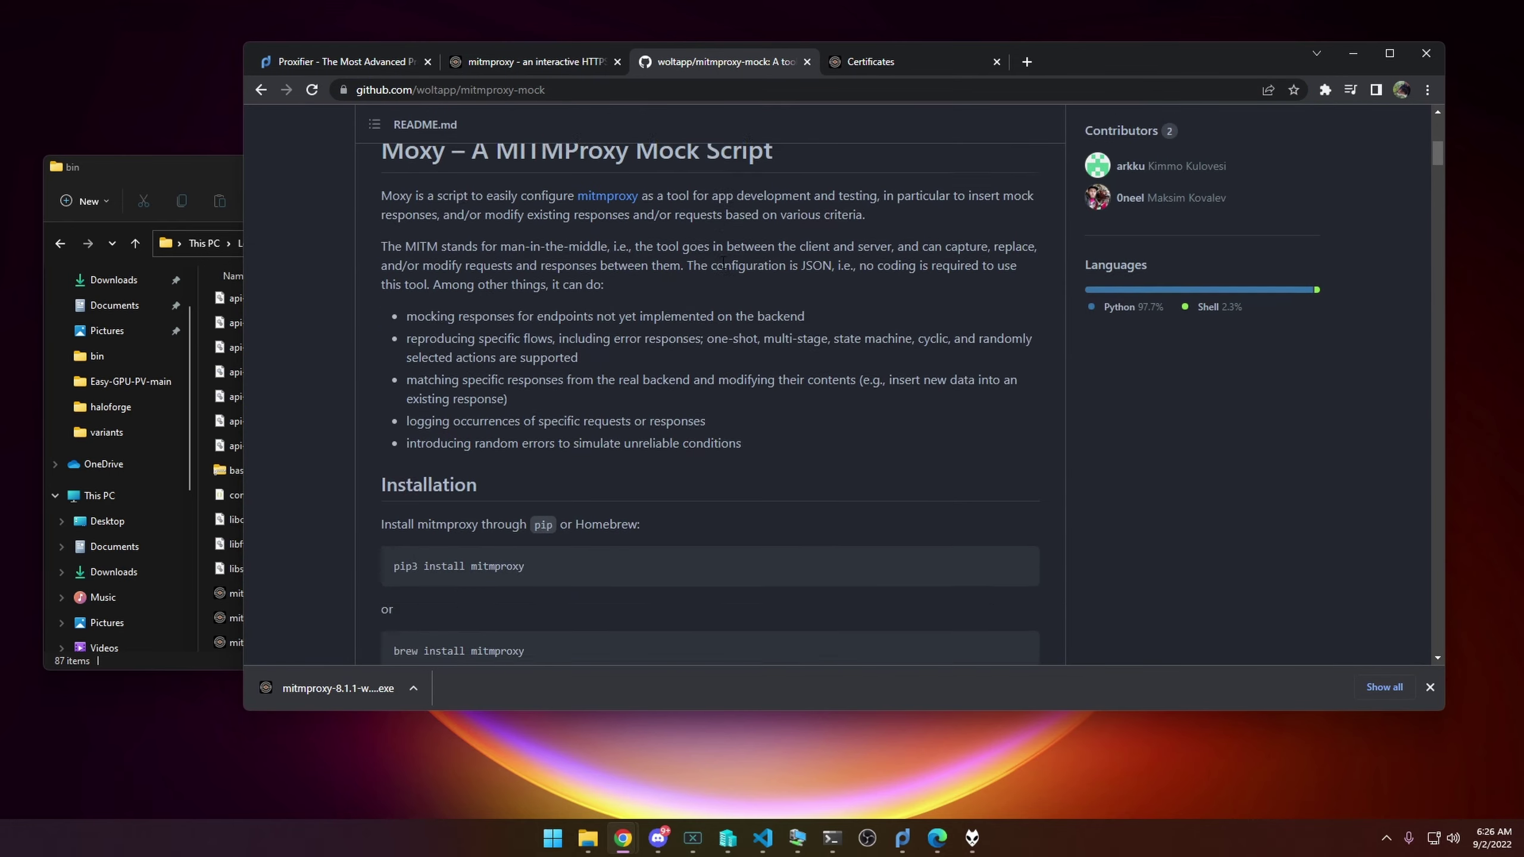
{"action": "scroll", "coordinate": [733, 311], "scroll_direction": "down", "scroll_amount": 3}
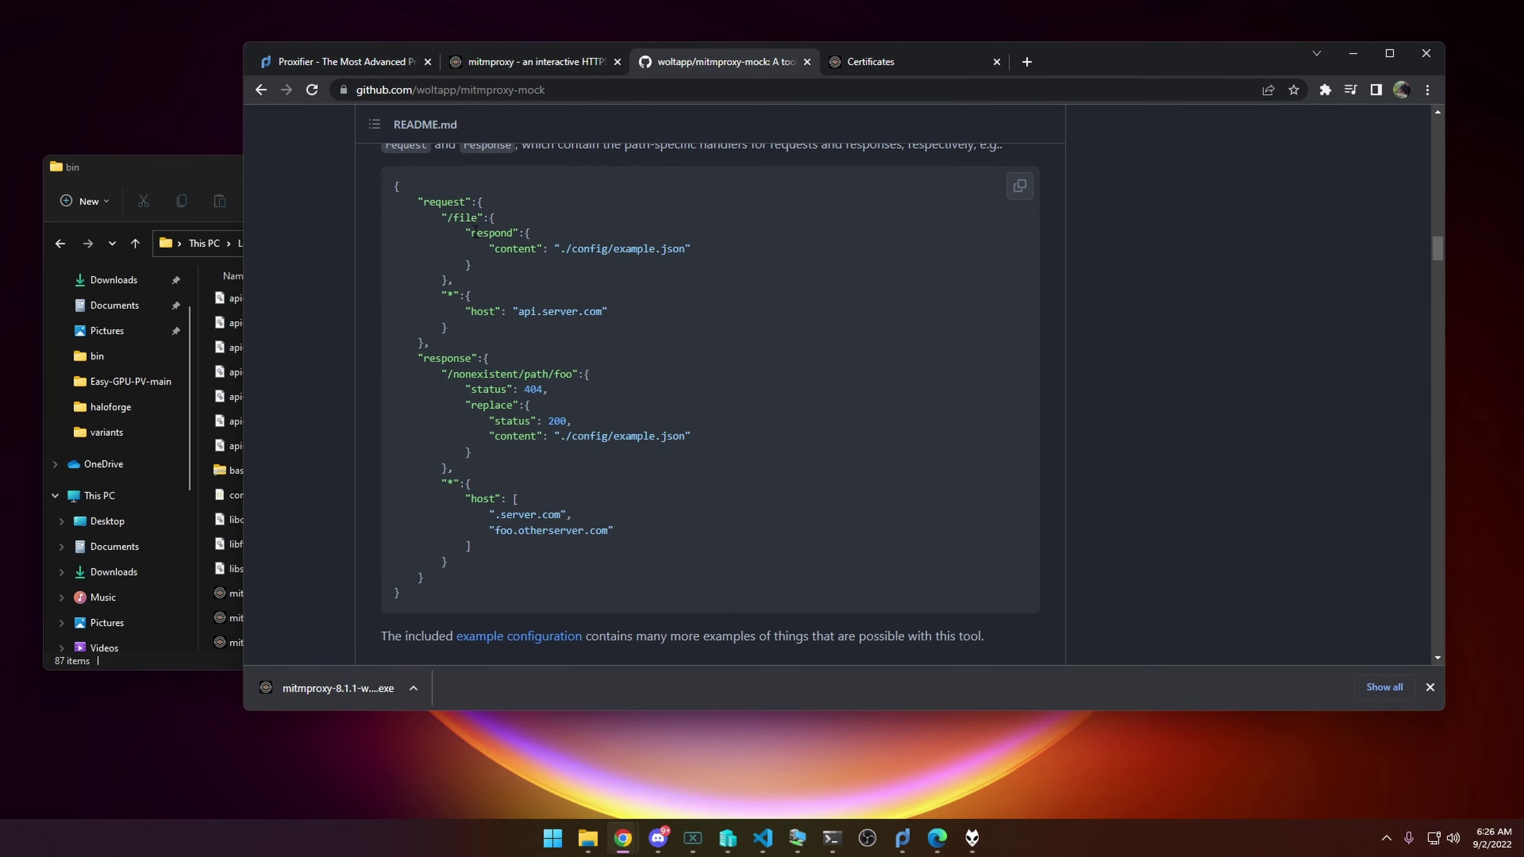
- Launch Fiddler Classic and inspect the battle_rifle_01.mvar rule in its AutoResponder
{"action": "left_click", "coordinate": [553, 838]}
{"action": "type", "text": "f"}
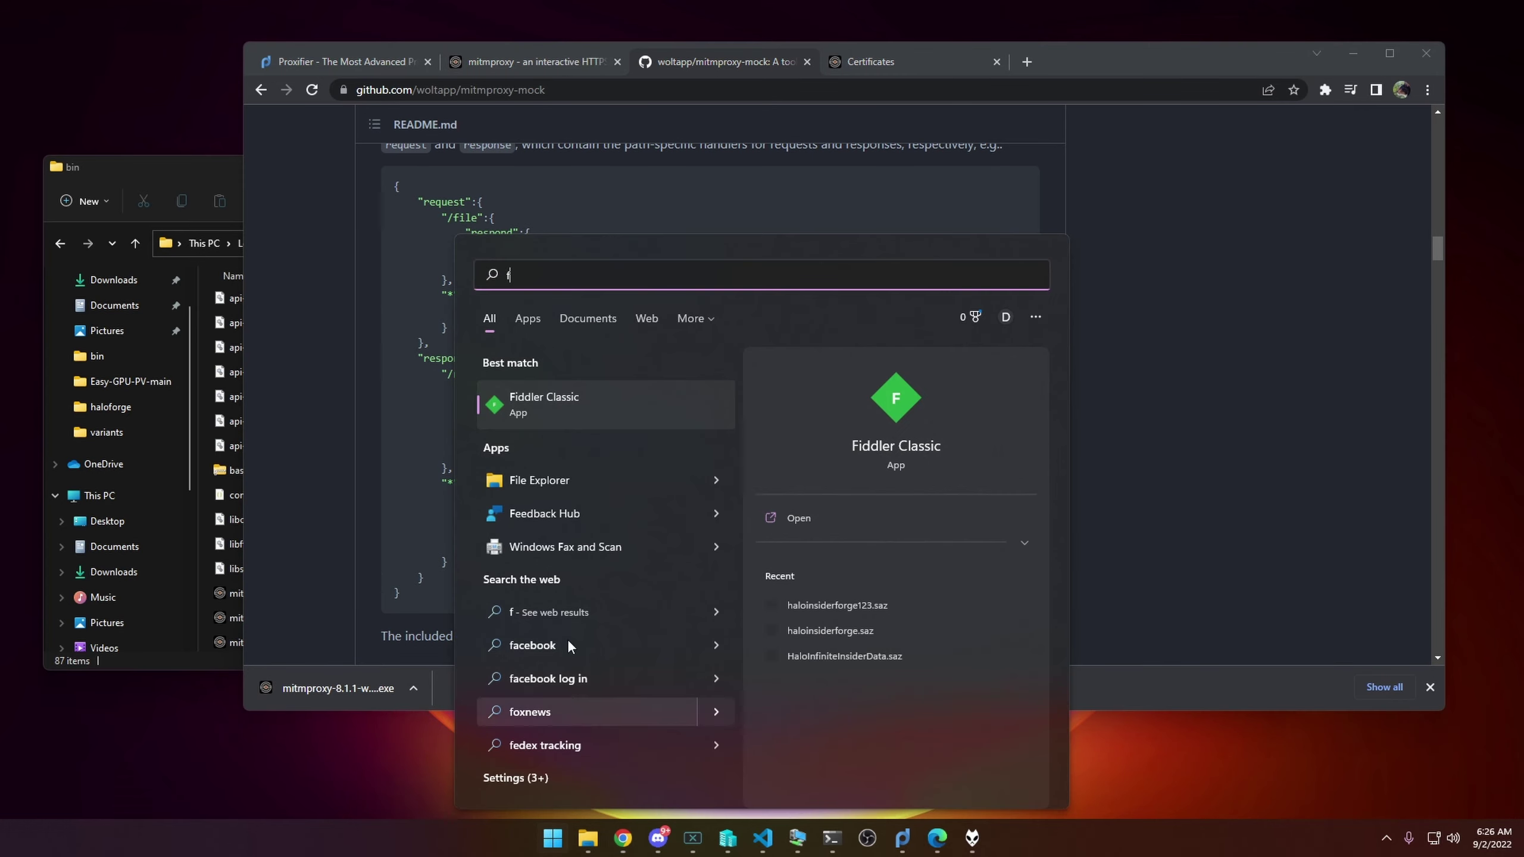
{"action": "left_click", "coordinate": [569, 411]}
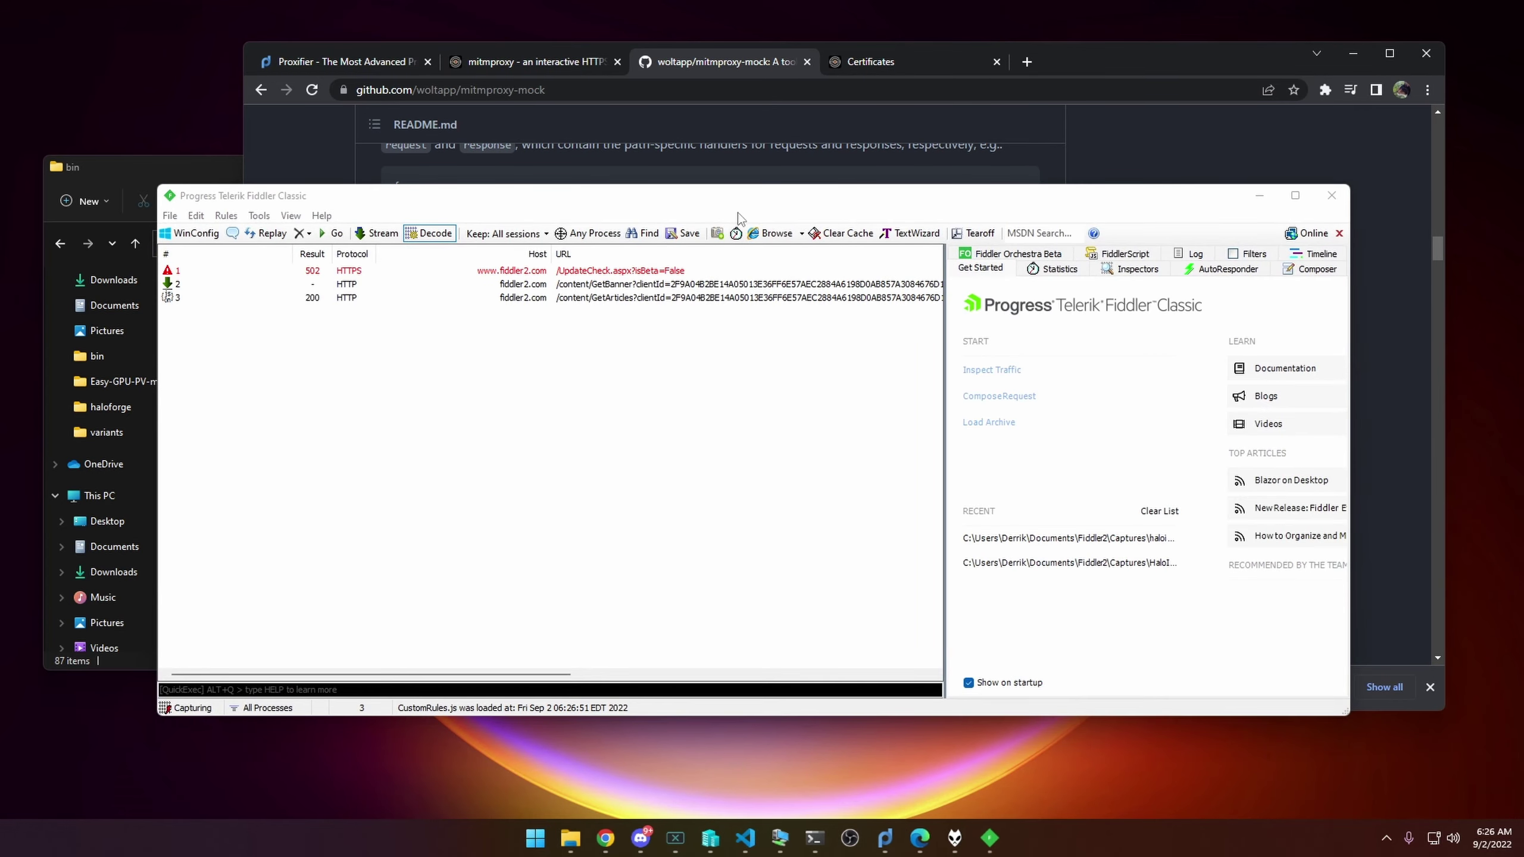
{"action": "left_click", "coordinate": [1223, 268]}
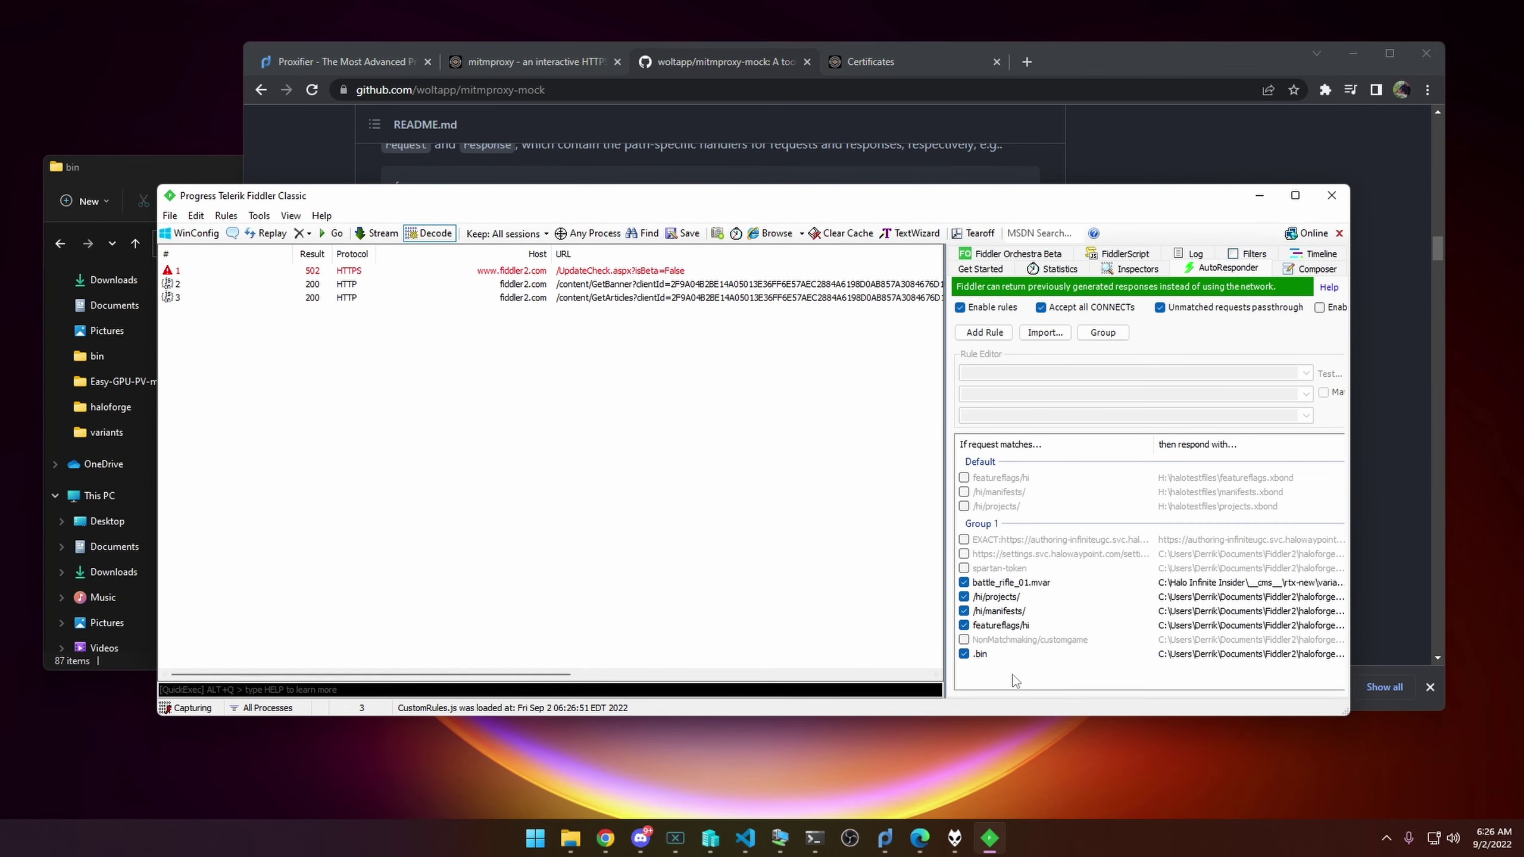
{"action": "left_click_drag", "start_coordinate": [1142, 197], "coordinate": [412, 111]}
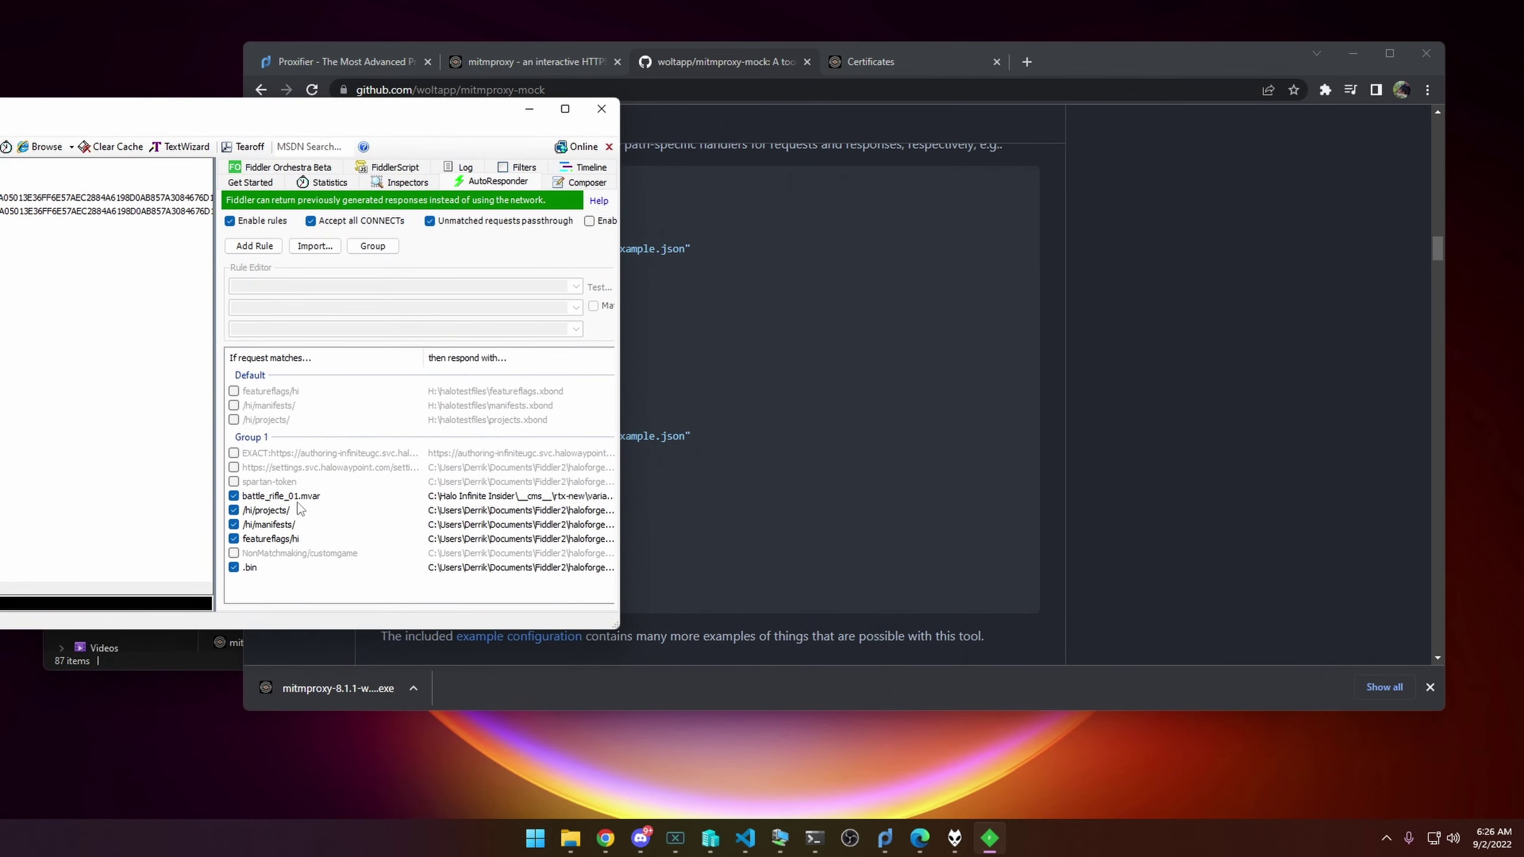
{"action": "left_click", "coordinate": [299, 497]}
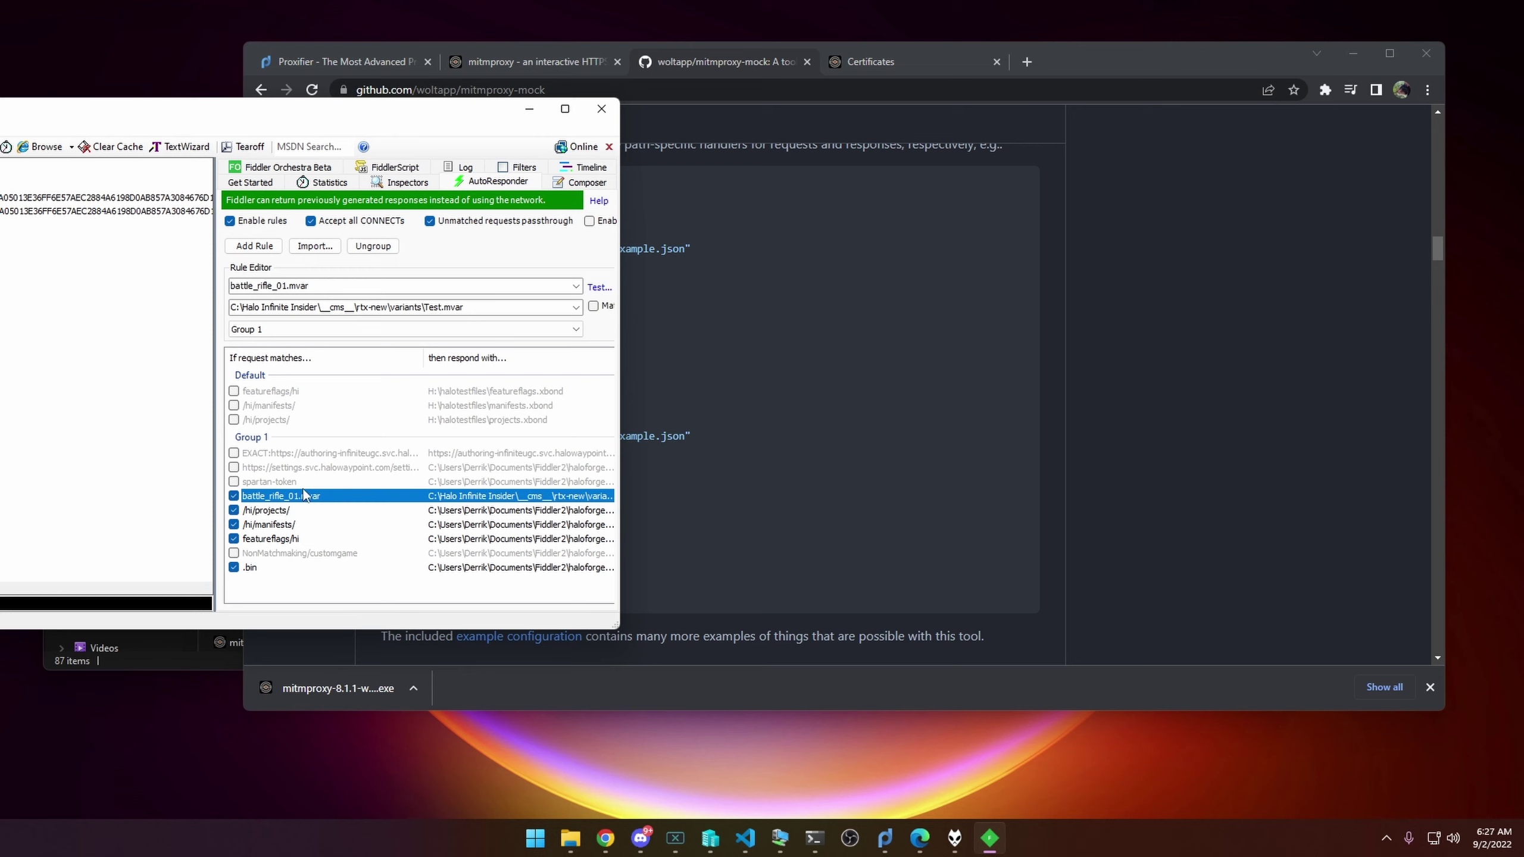
- Compare the response section of the README's JSON example with Fiddler's battle_rifle_01.mvar rule
{"action": "left_click", "coordinate": [915, 462]}
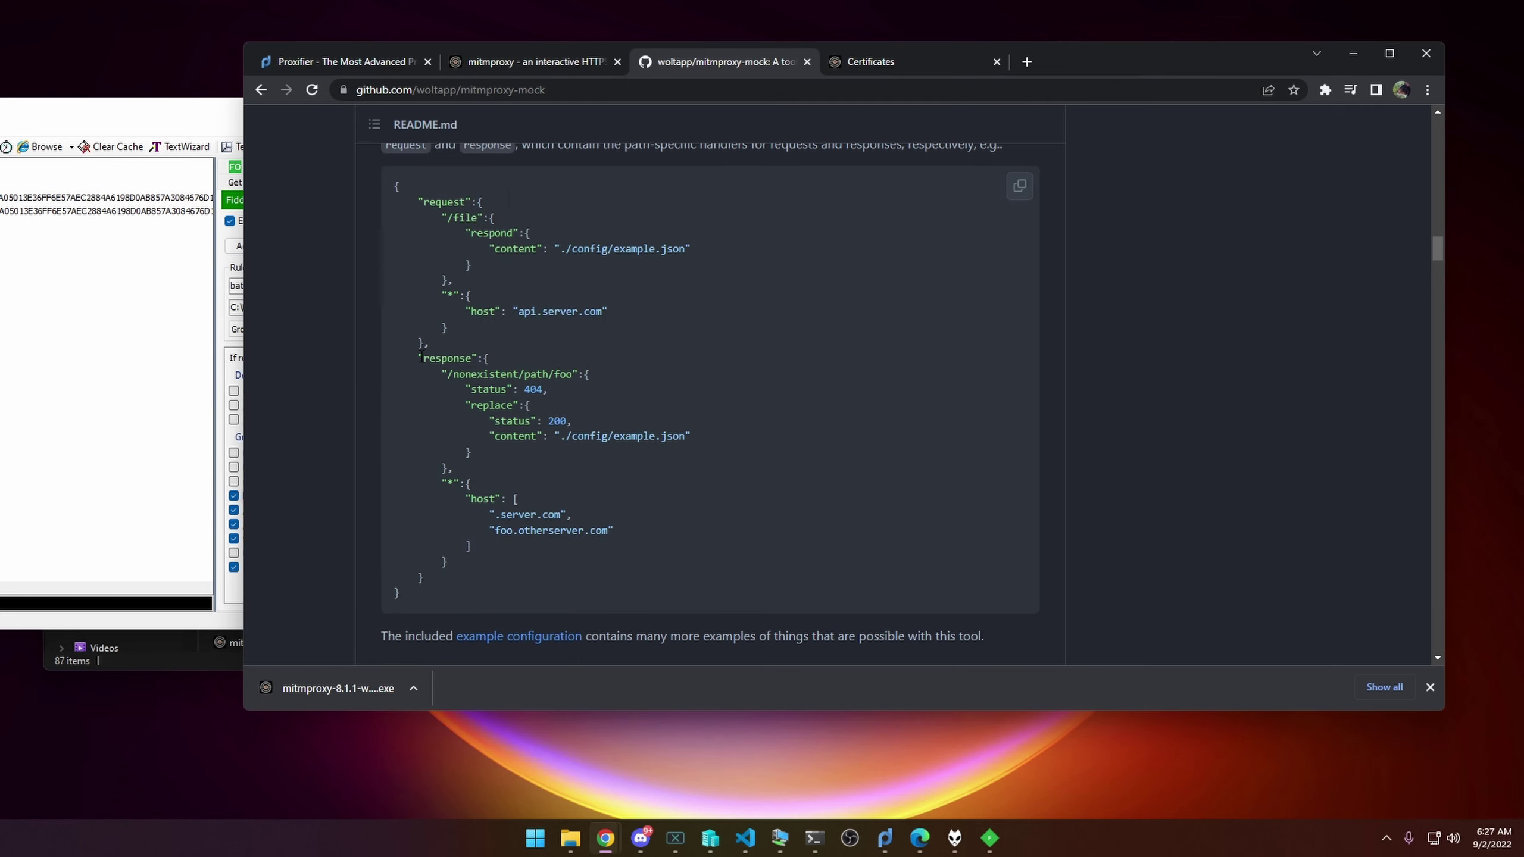
{"action": "left_click_drag", "start_coordinate": [421, 358], "coordinate": [558, 391]}
{"action": "left_click", "coordinate": [369, 472]}
{"action": "left_click", "coordinate": [165, 466]}
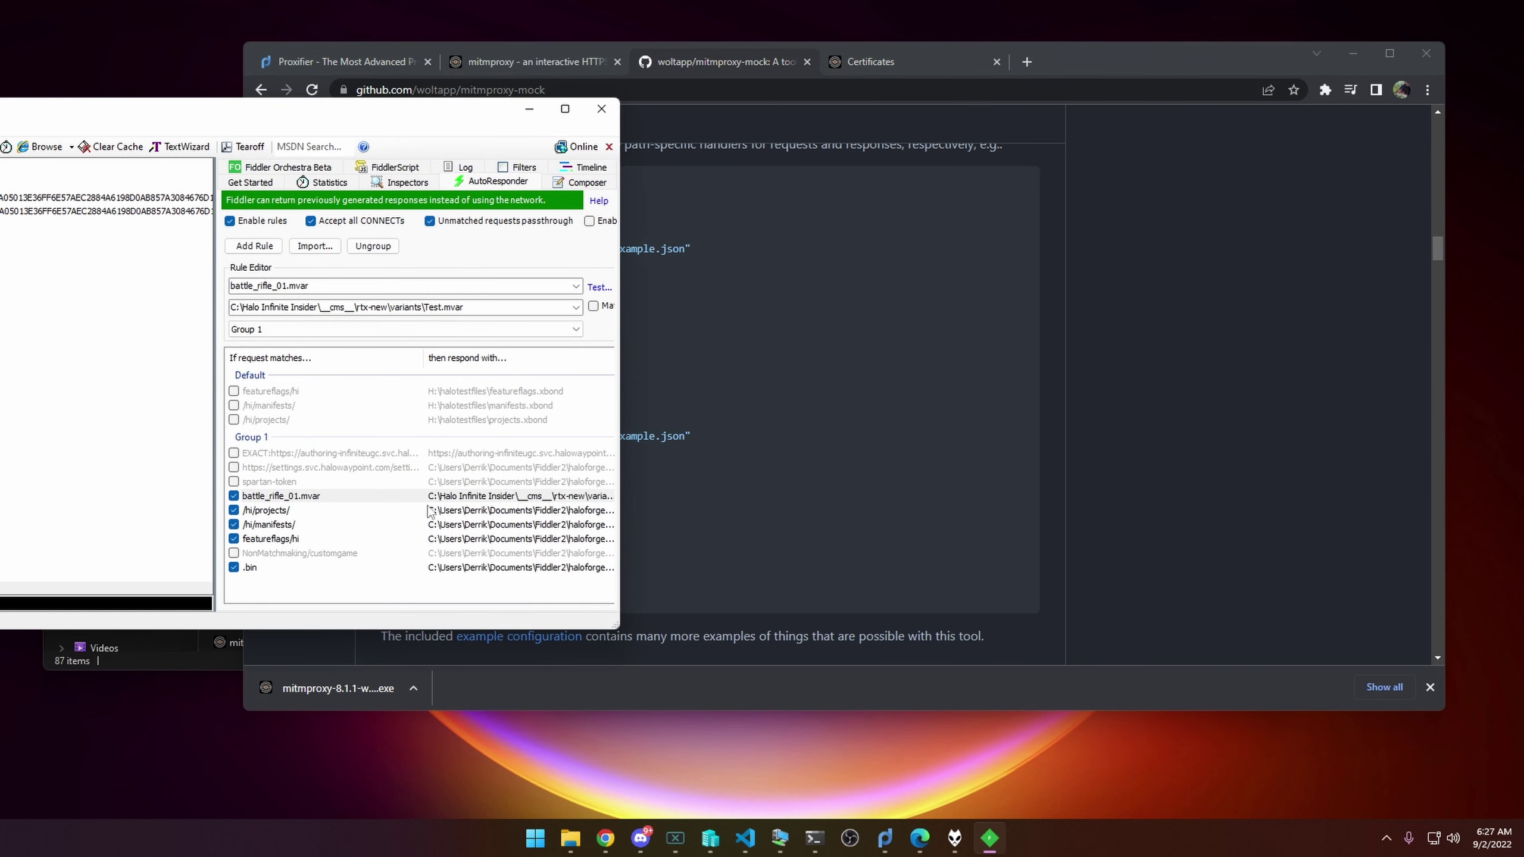
{"action": "left_click", "coordinate": [283, 497]}
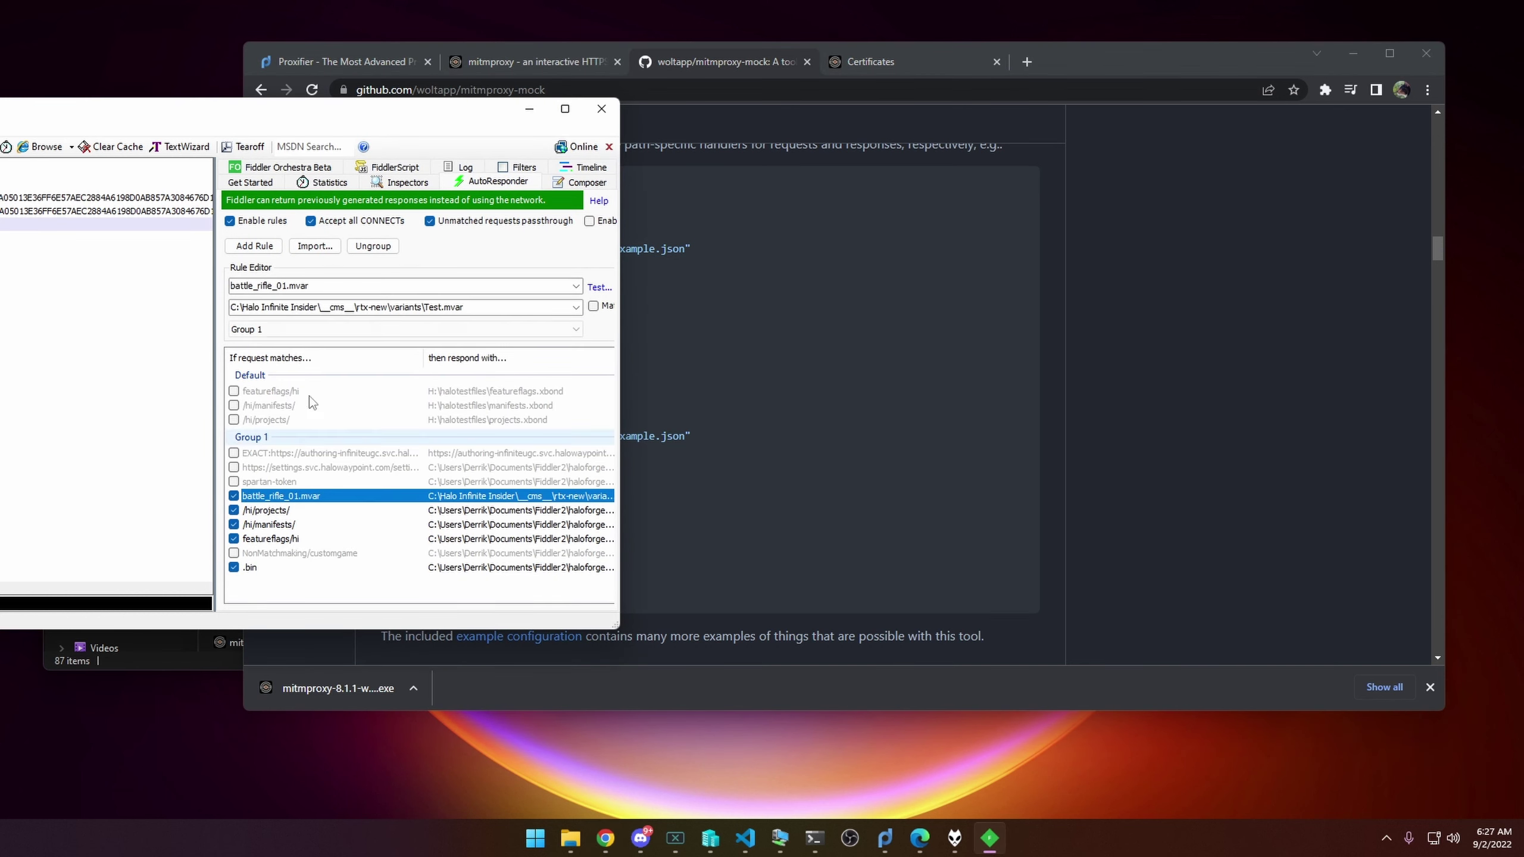
- Bring the whole Fiddler window into view and examine the selected rule's match text and replacement file path against the README
{"action": "double_click", "coordinate": [340, 287]}
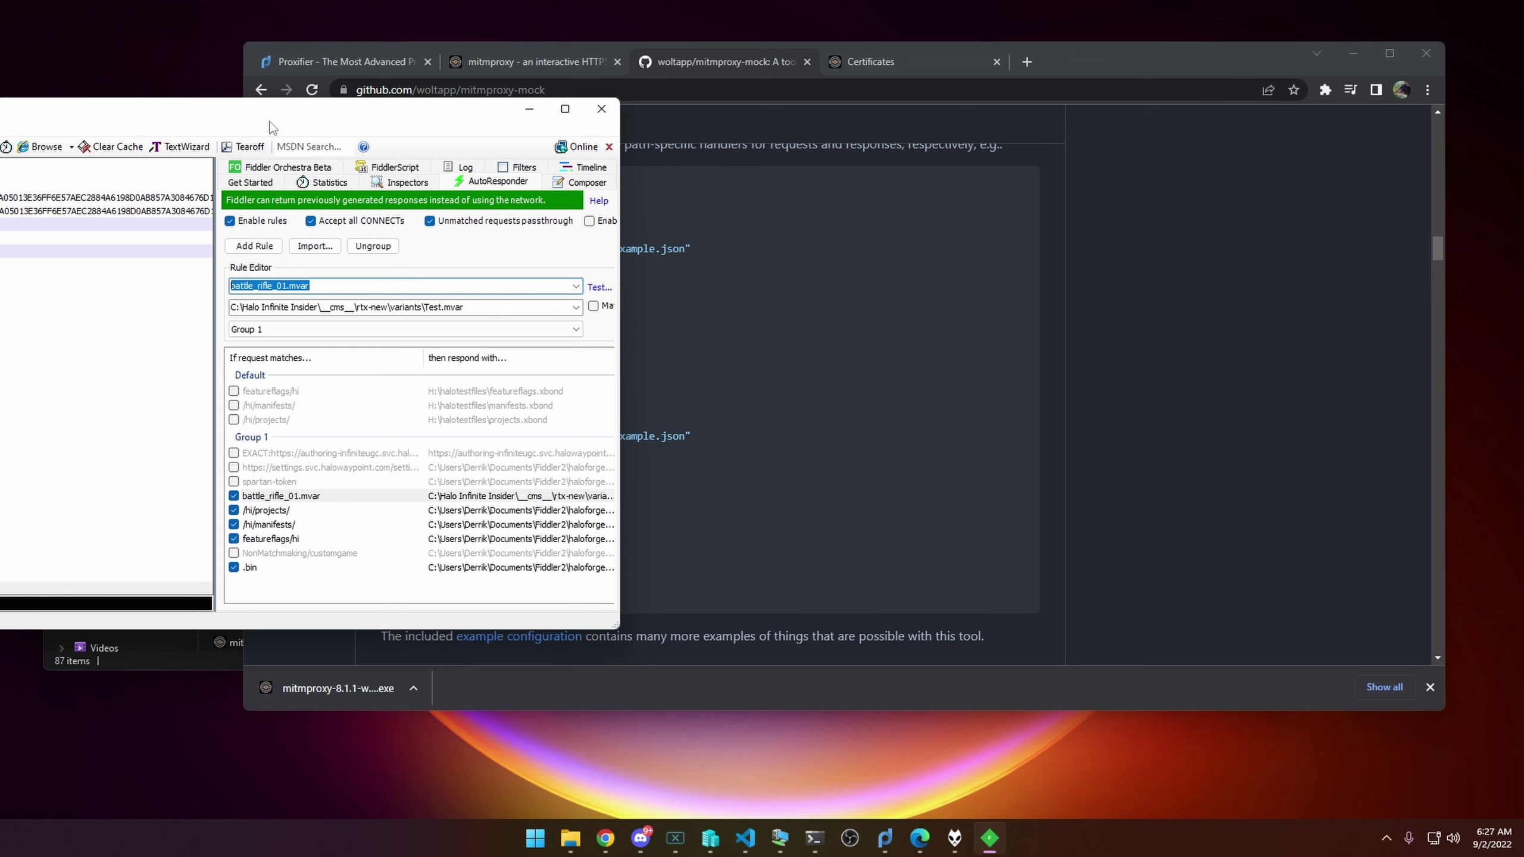
{"action": "left_click_drag", "start_coordinate": [269, 126], "coordinate": [848, 154]}
{"action": "left_click_drag", "start_coordinate": [408, 409], "coordinate": [564, 234]}
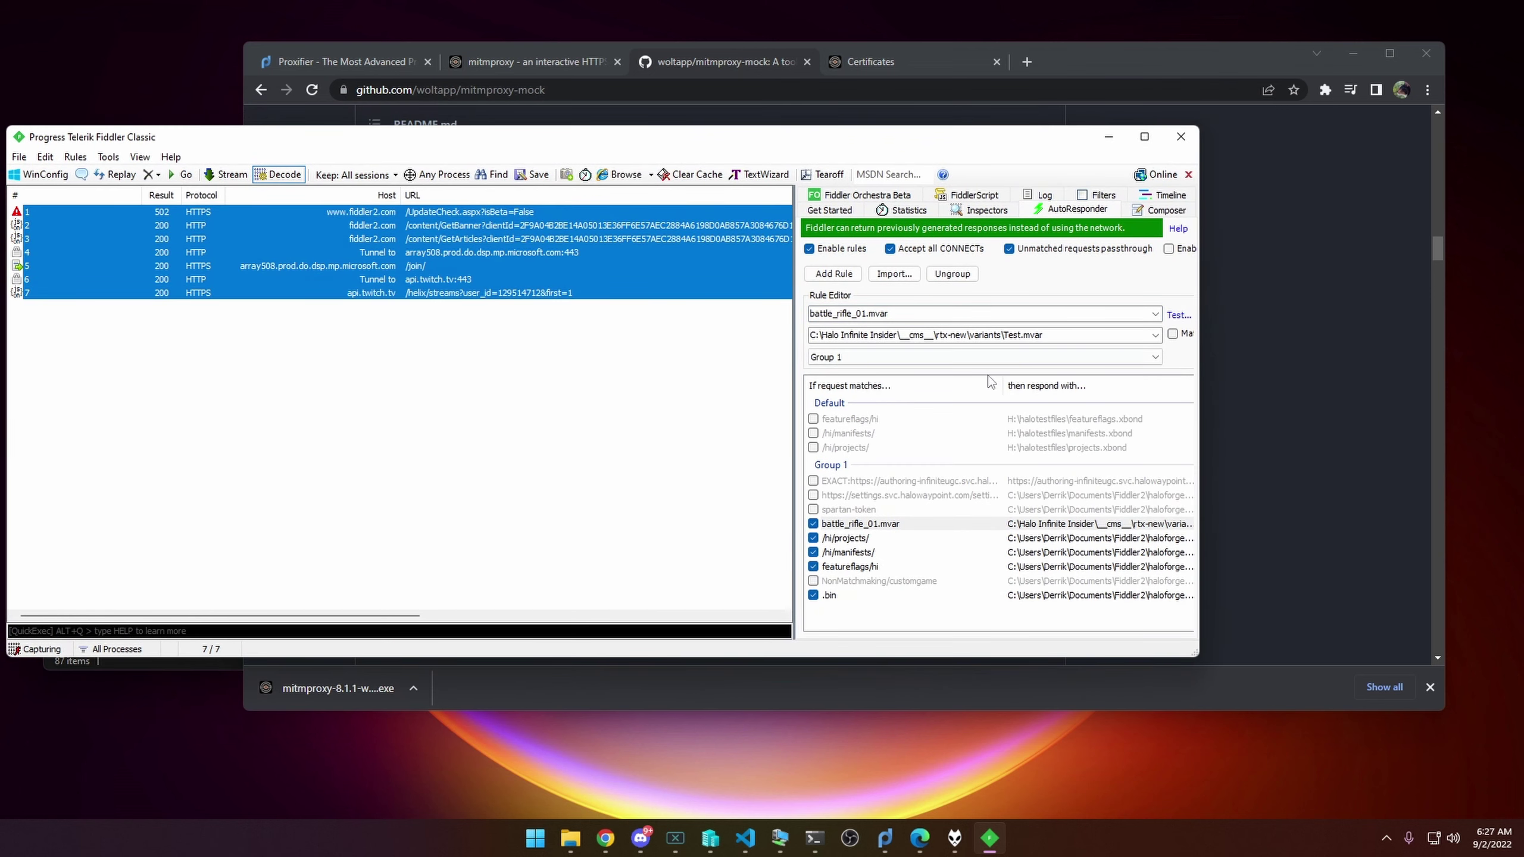
{"action": "left_click", "coordinate": [905, 318]}
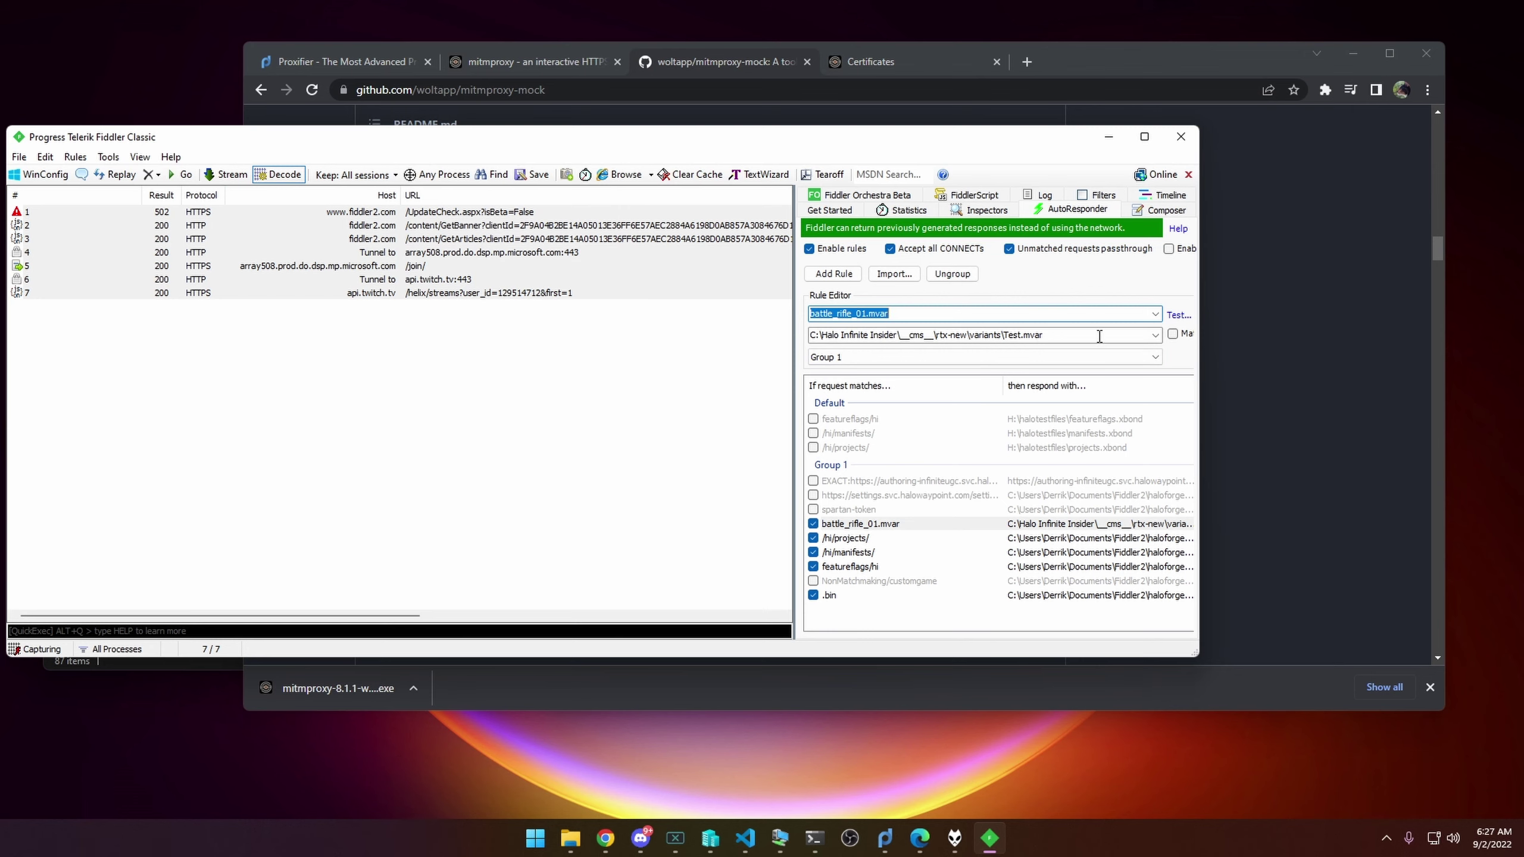
{"action": "left_click", "coordinate": [824, 336]}
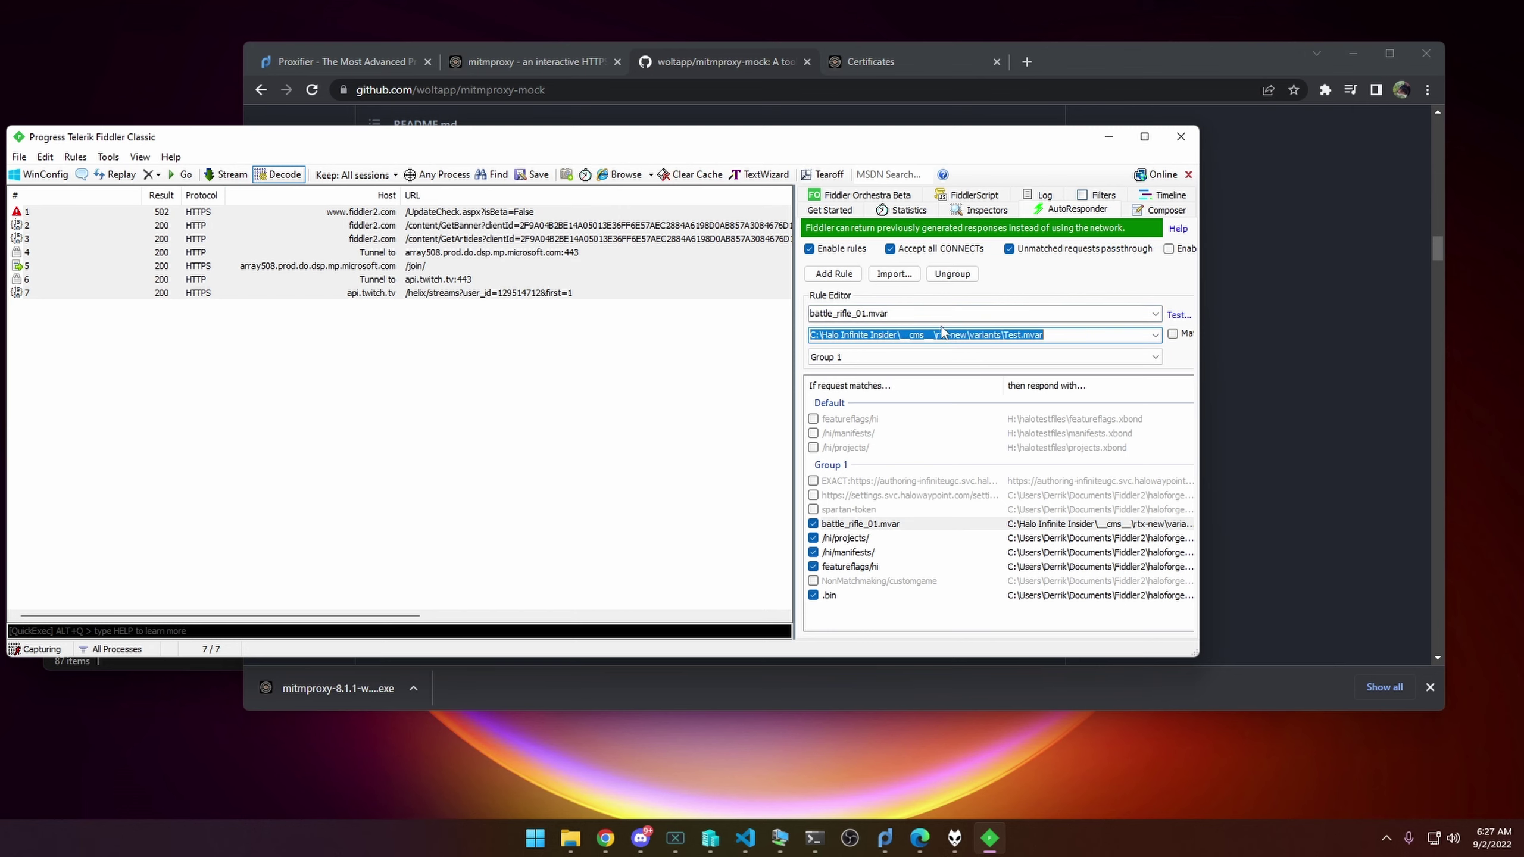
{"action": "key", "text": "alt+Tab"}
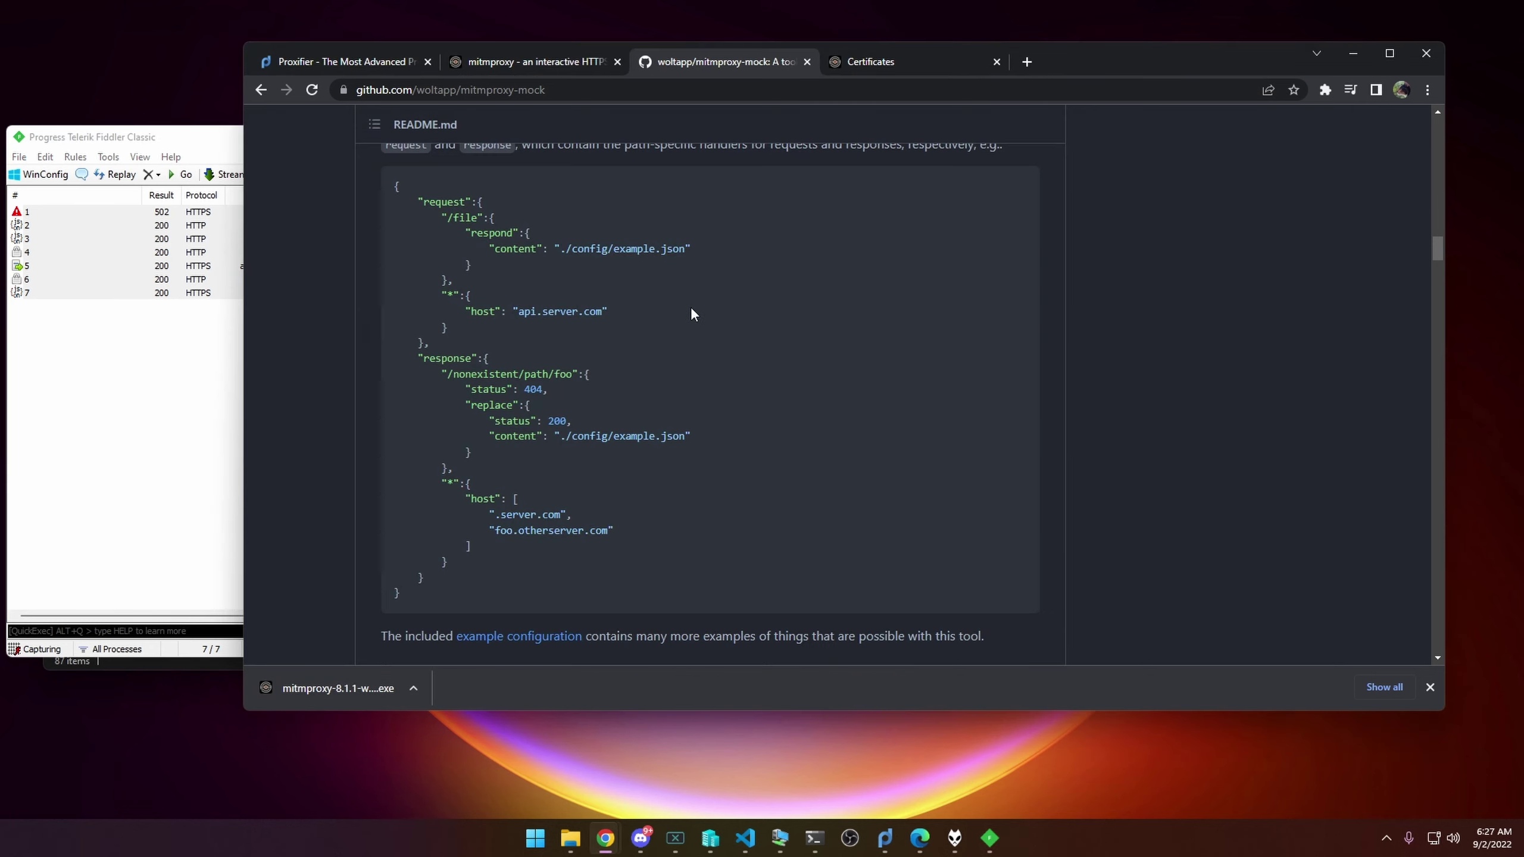
{"action": "key", "text": "alt+Tab"}
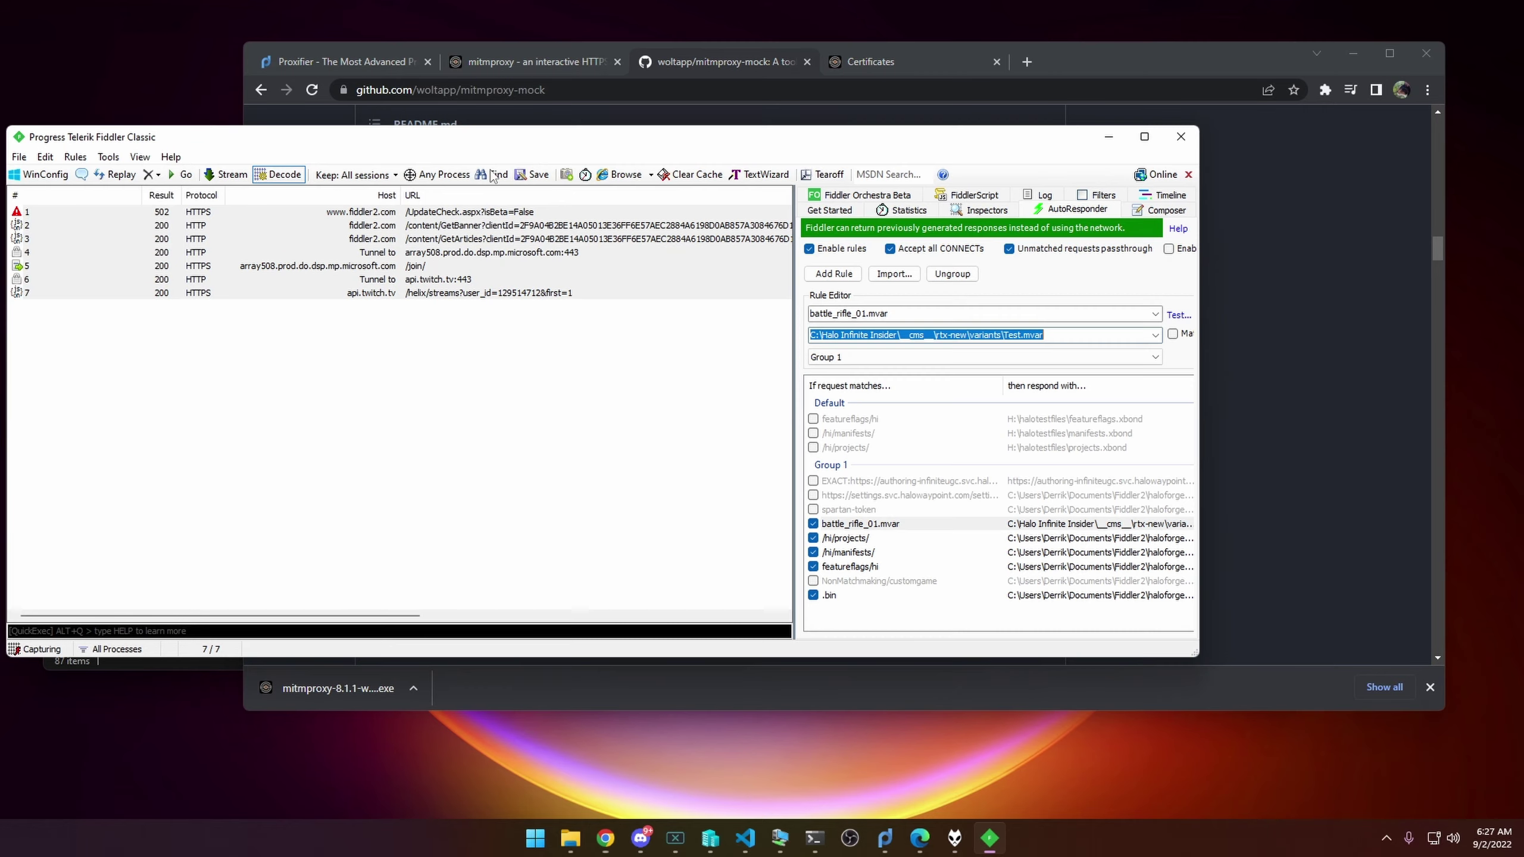
- Close Fiddler and review the Configuration section of the mitmproxy-mock README
{"action": "left_click", "coordinate": [1198, 136]}
{"action": "scroll", "coordinate": [1169, 250], "scroll_direction": "down", "scroll_amount": 3}
{"action": "scroll", "coordinate": [1145, 260], "scroll_direction": "up", "scroll_amount": 7}
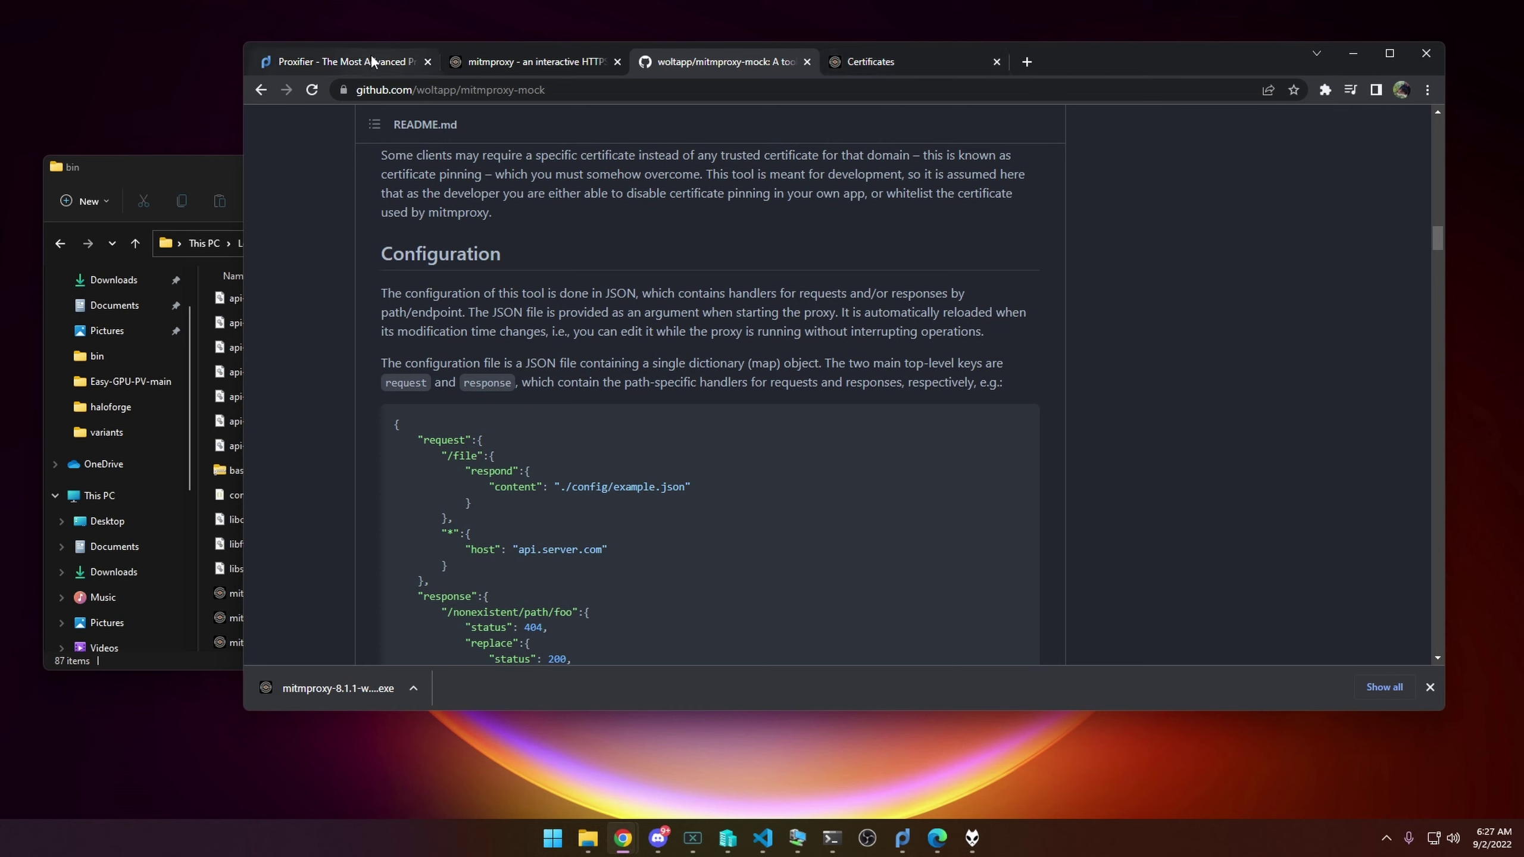
- Visit mitm.it through the Quick Setup link in mitmproxy's Certificates documentation, and return to the documentation
{"action": "left_click", "coordinate": [868, 62]}
{"action": "scroll", "coordinate": [895, 463], "scroll_direction": "up", "scroll_amount": 5}
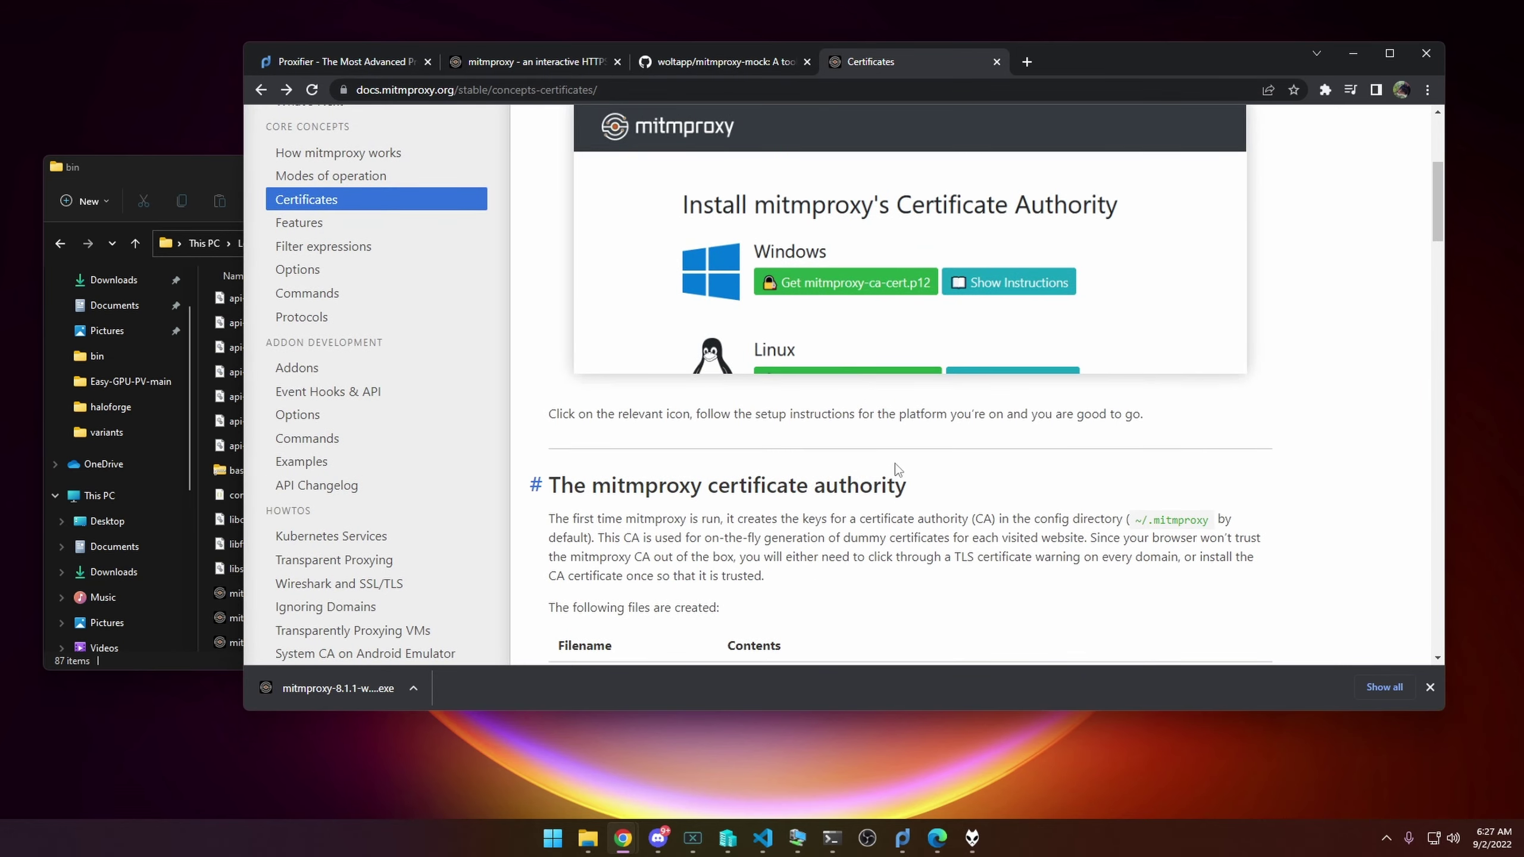
{"action": "scroll", "coordinate": [1049, 470], "scroll_direction": "up", "scroll_amount": 5}
{"action": "left_click", "coordinate": [641, 387]}
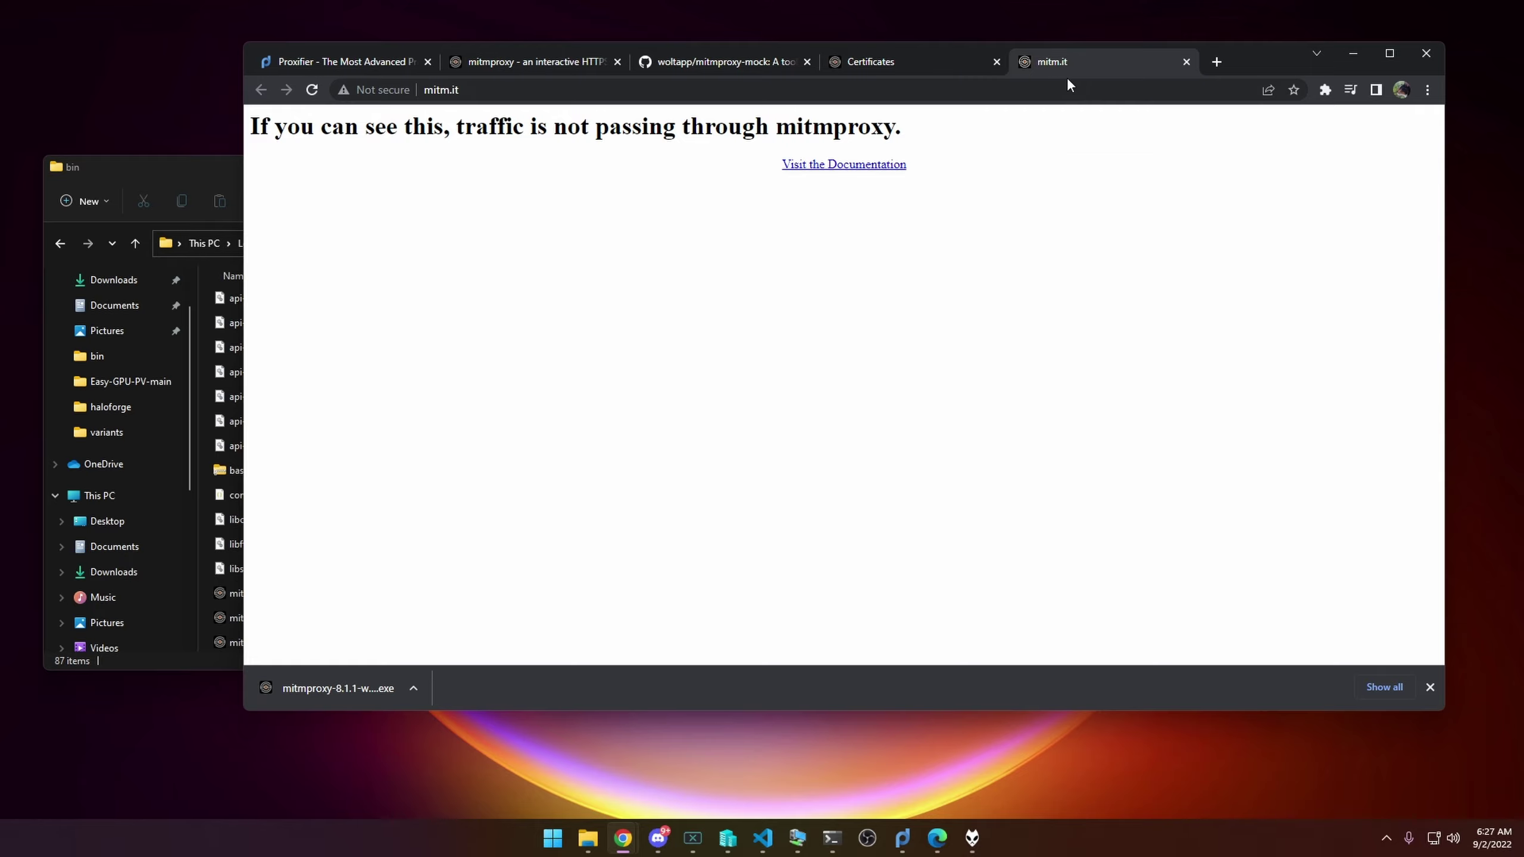
{"action": "left_click", "coordinate": [479, 90]}
{"action": "left_click", "coordinate": [867, 61]}
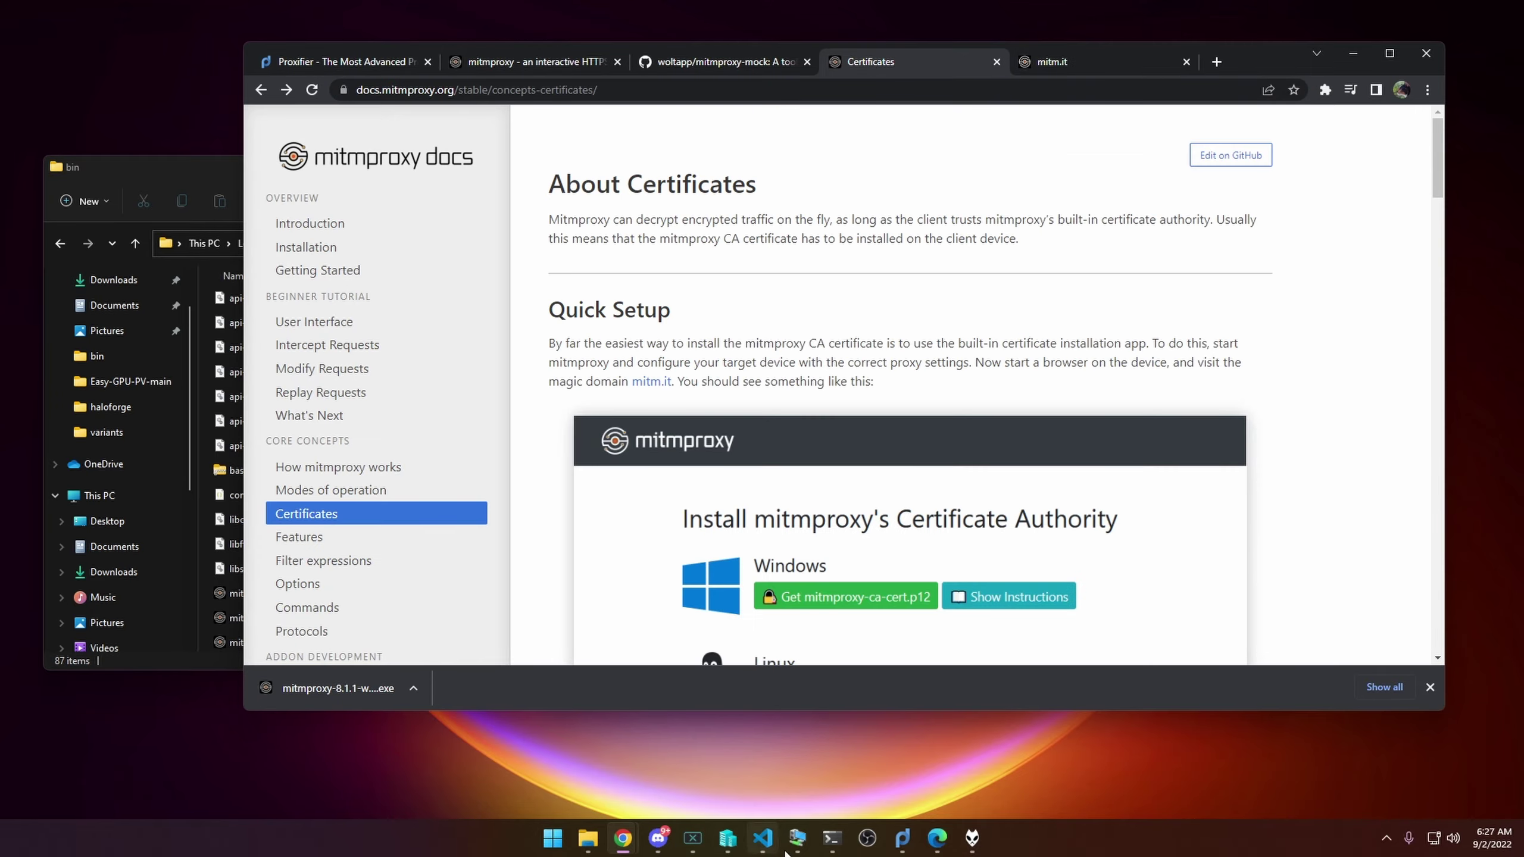
- Switch to Proxifier, enlarge and reposition its window, and check the configured proxy servers without changing them
{"action": "left_click", "coordinate": [903, 838]}
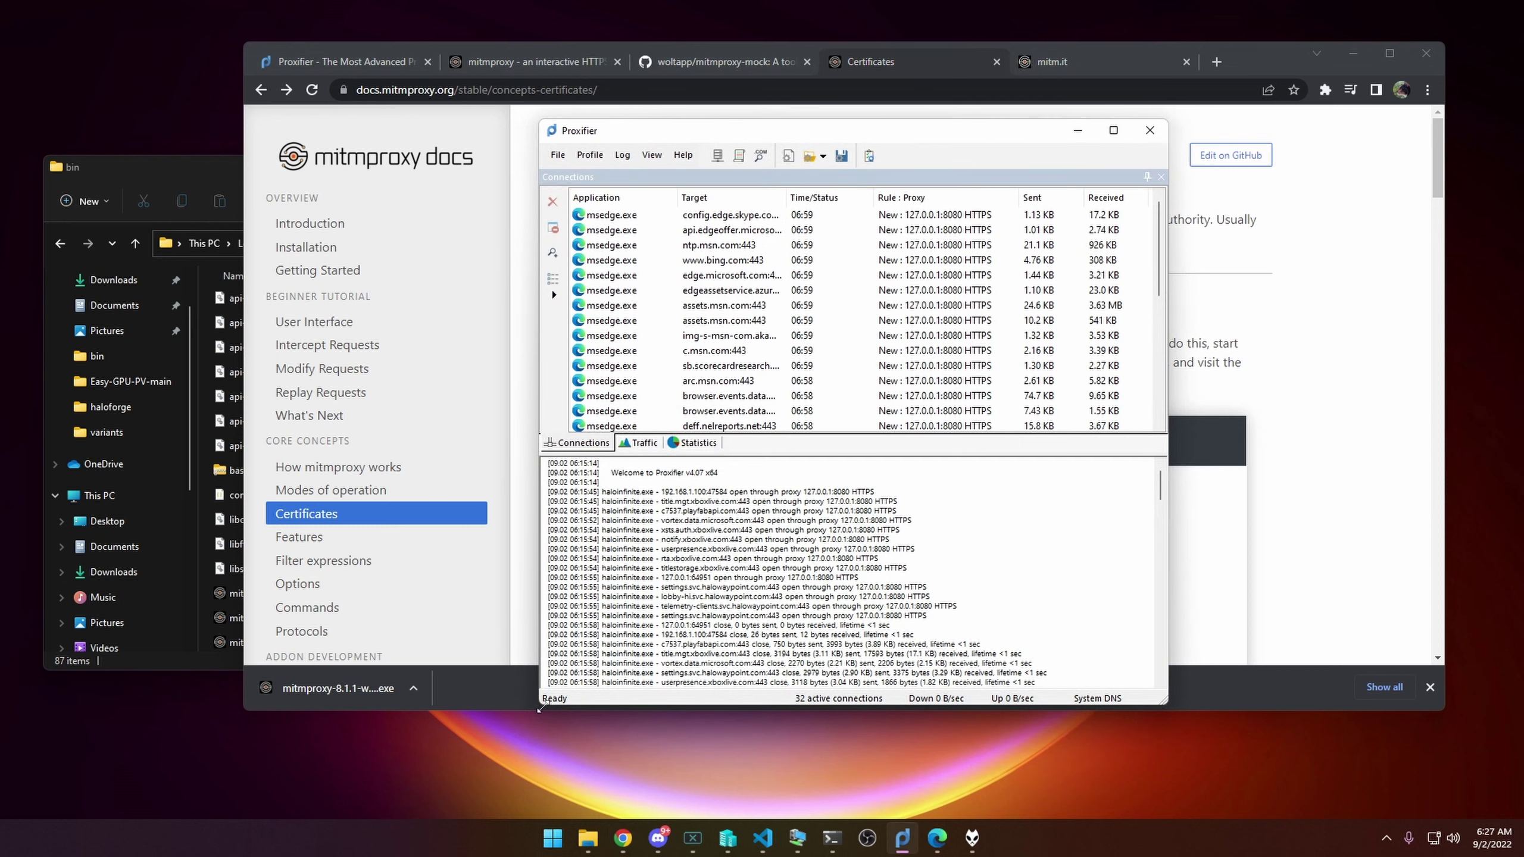
{"action": "left_click_drag", "start_coordinate": [540, 712], "coordinate": [211, 808]}
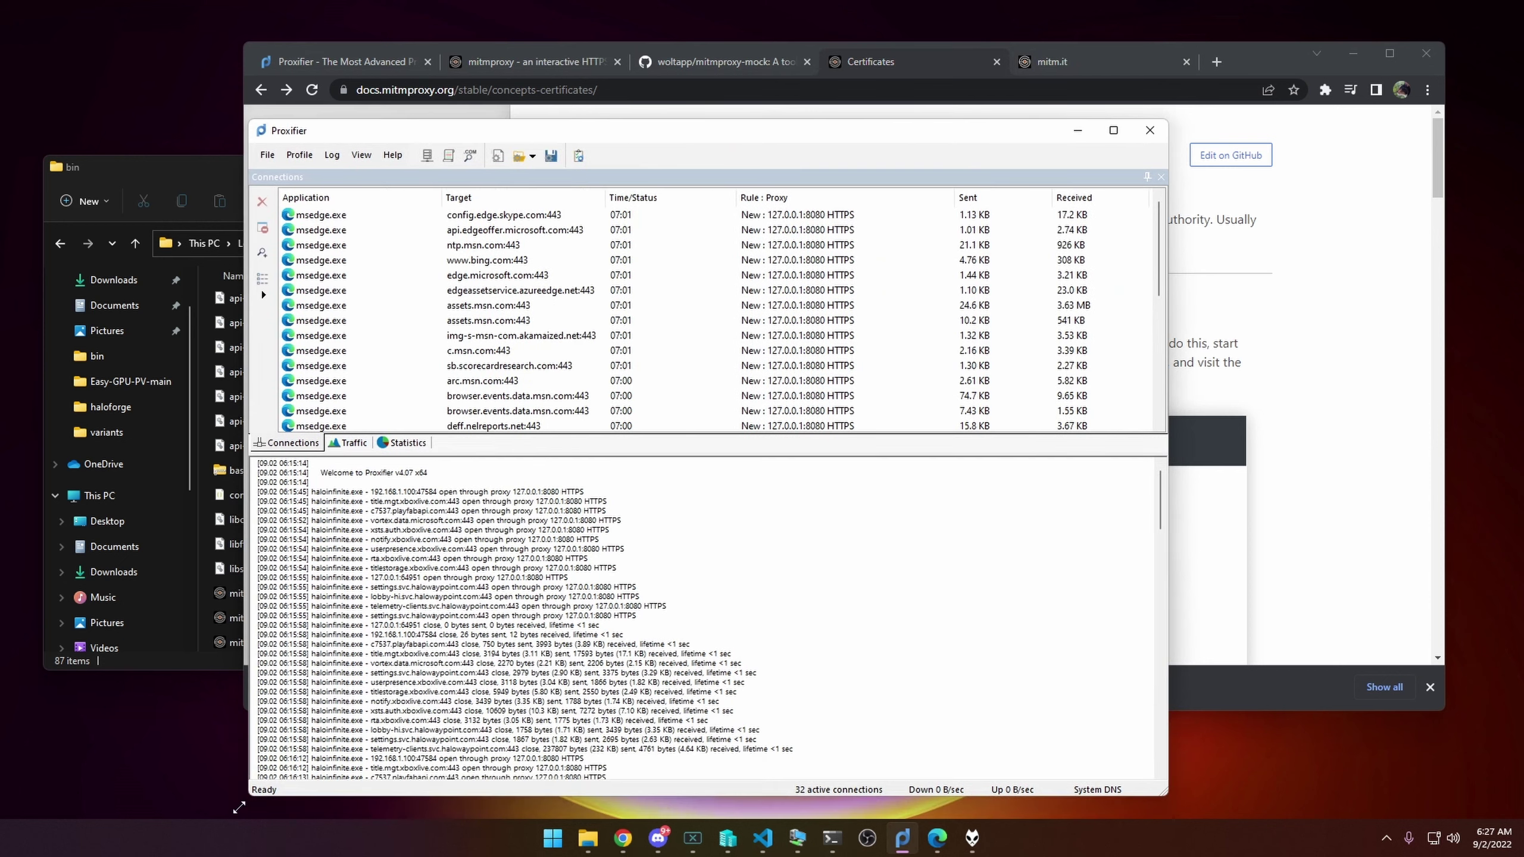
{"action": "left_click_drag", "start_coordinate": [639, 120], "coordinate": [864, 147]}
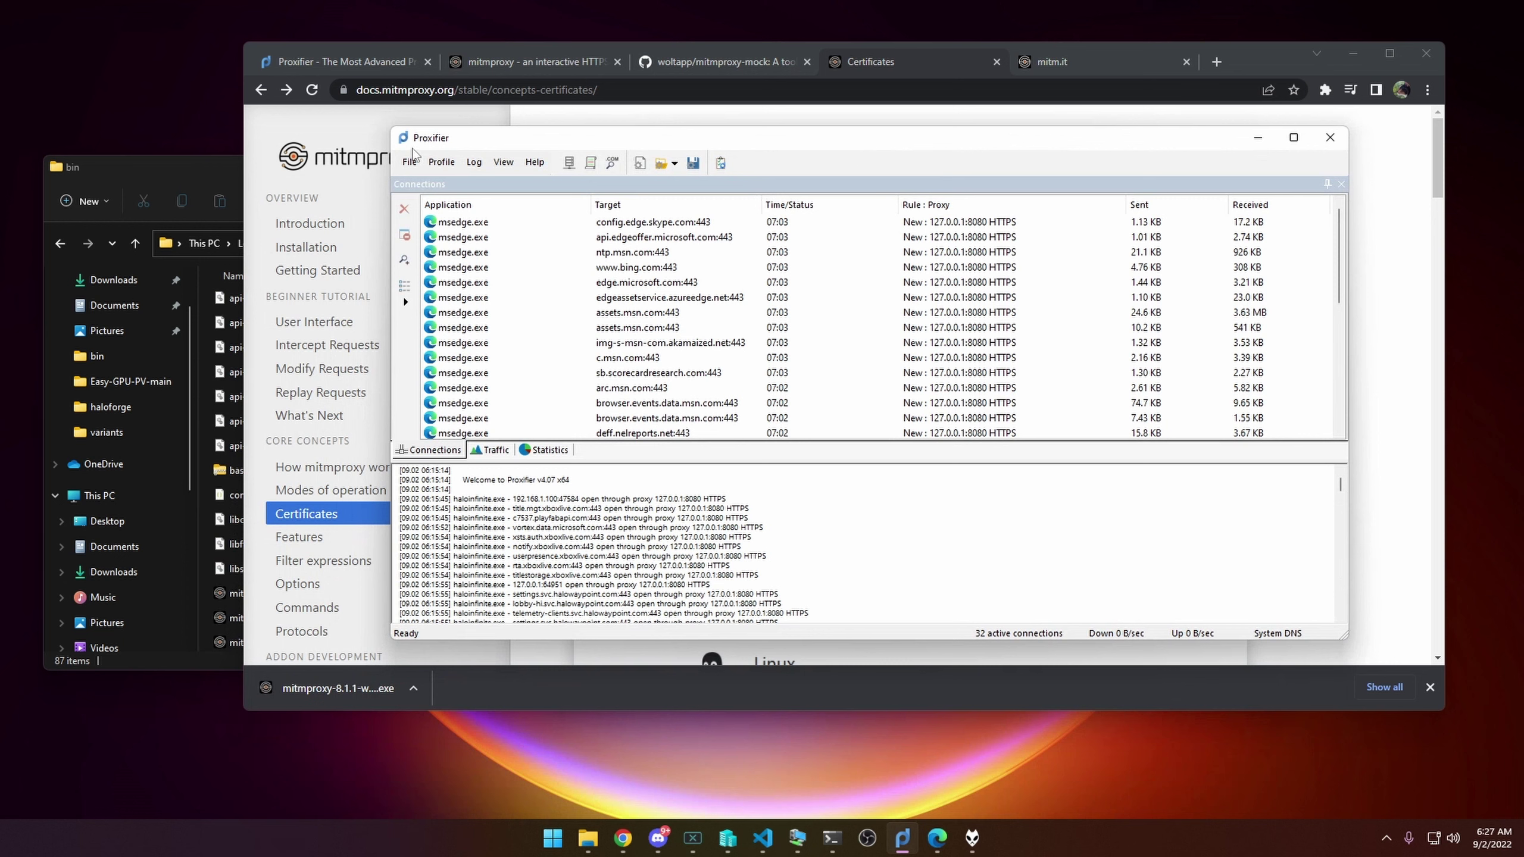
{"action": "left_click", "coordinate": [441, 161]}
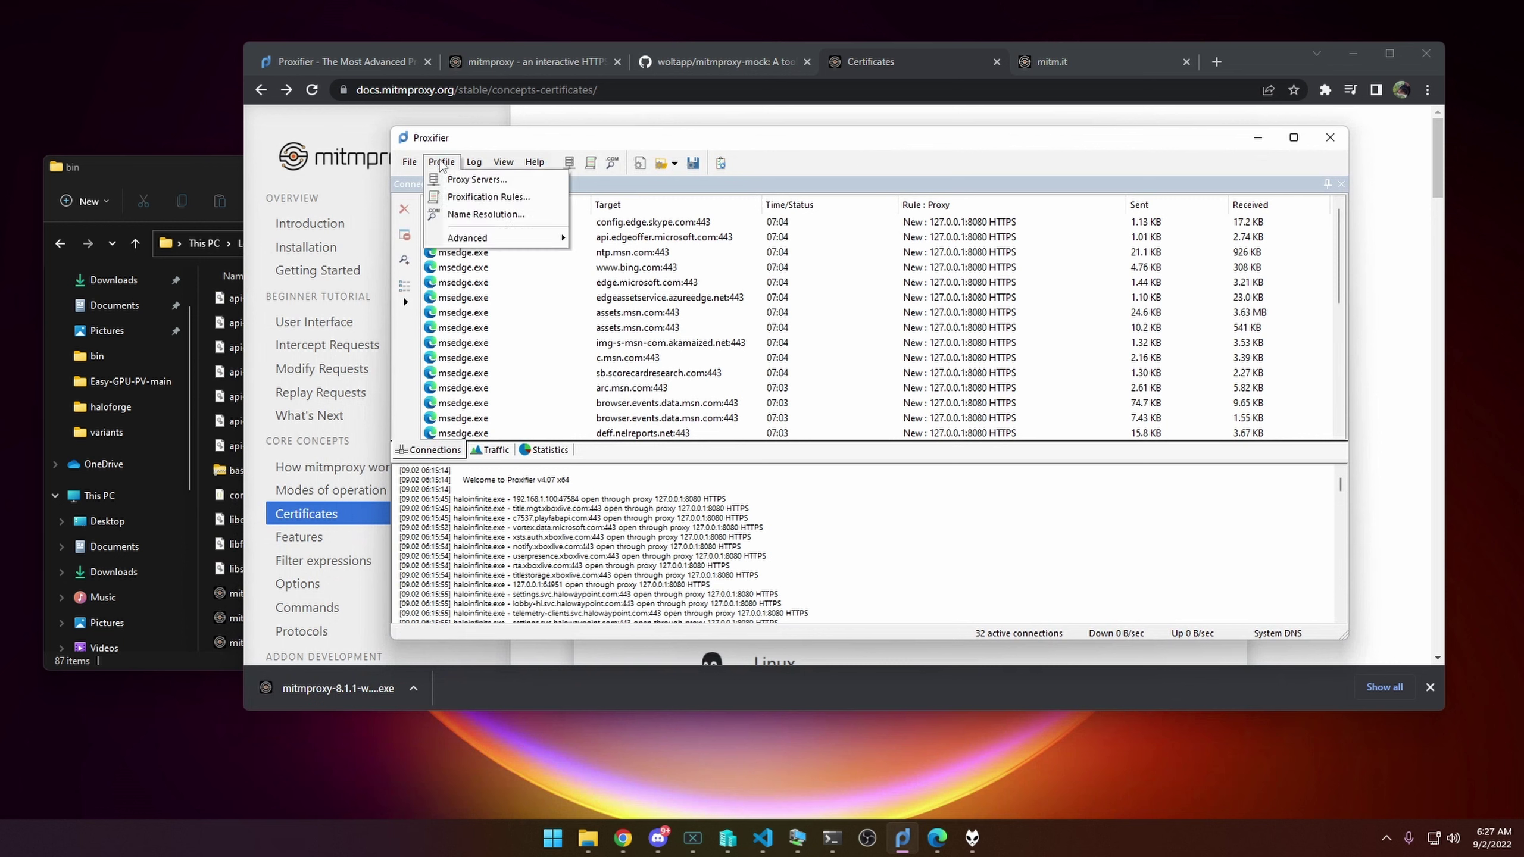
{"action": "left_click", "coordinate": [468, 179]}
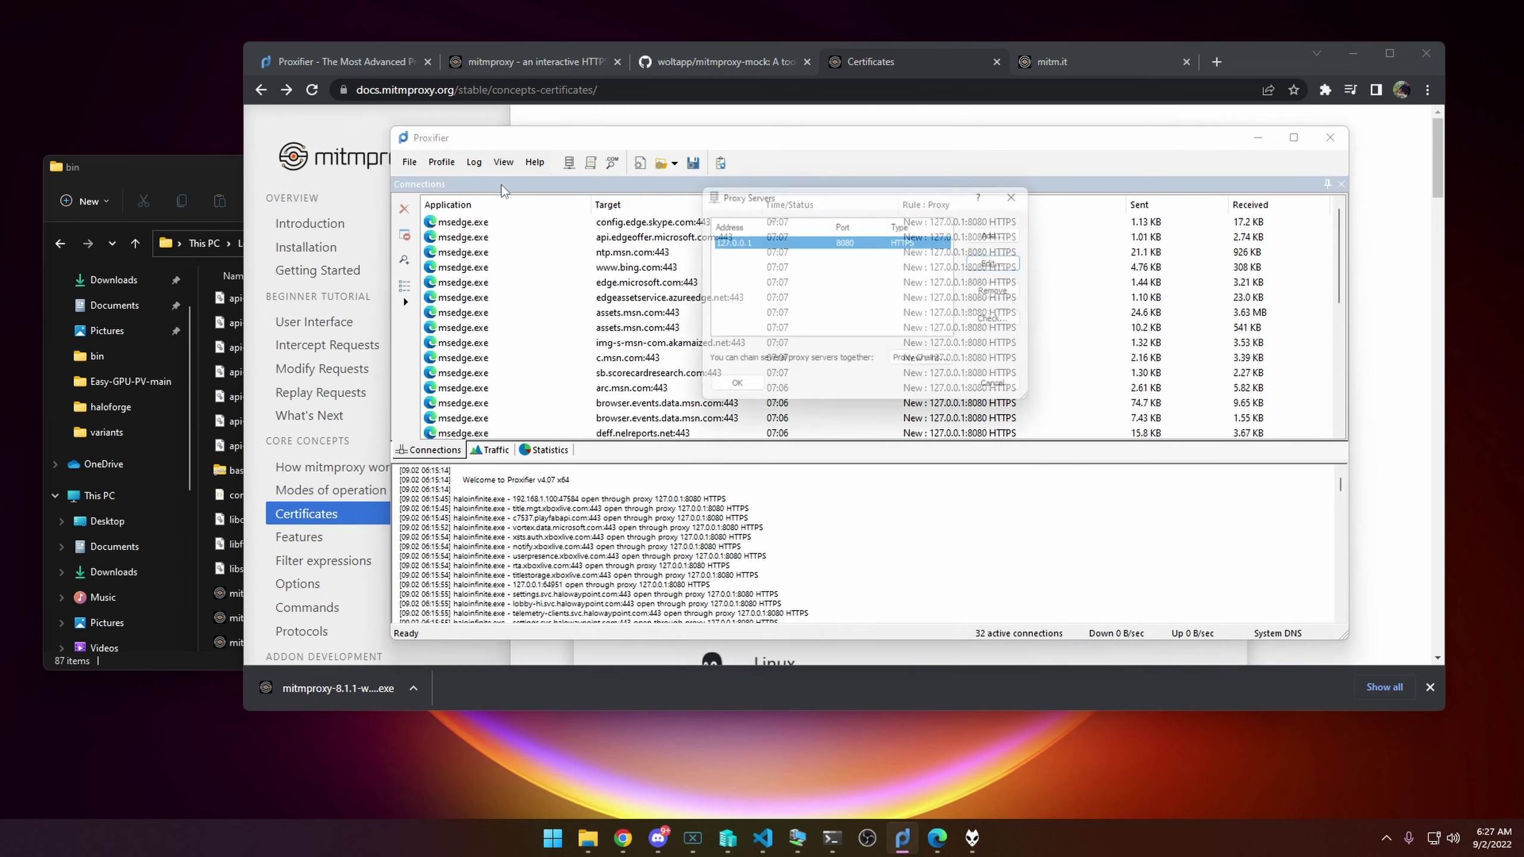
{"action": "left_click", "coordinate": [1026, 191]}
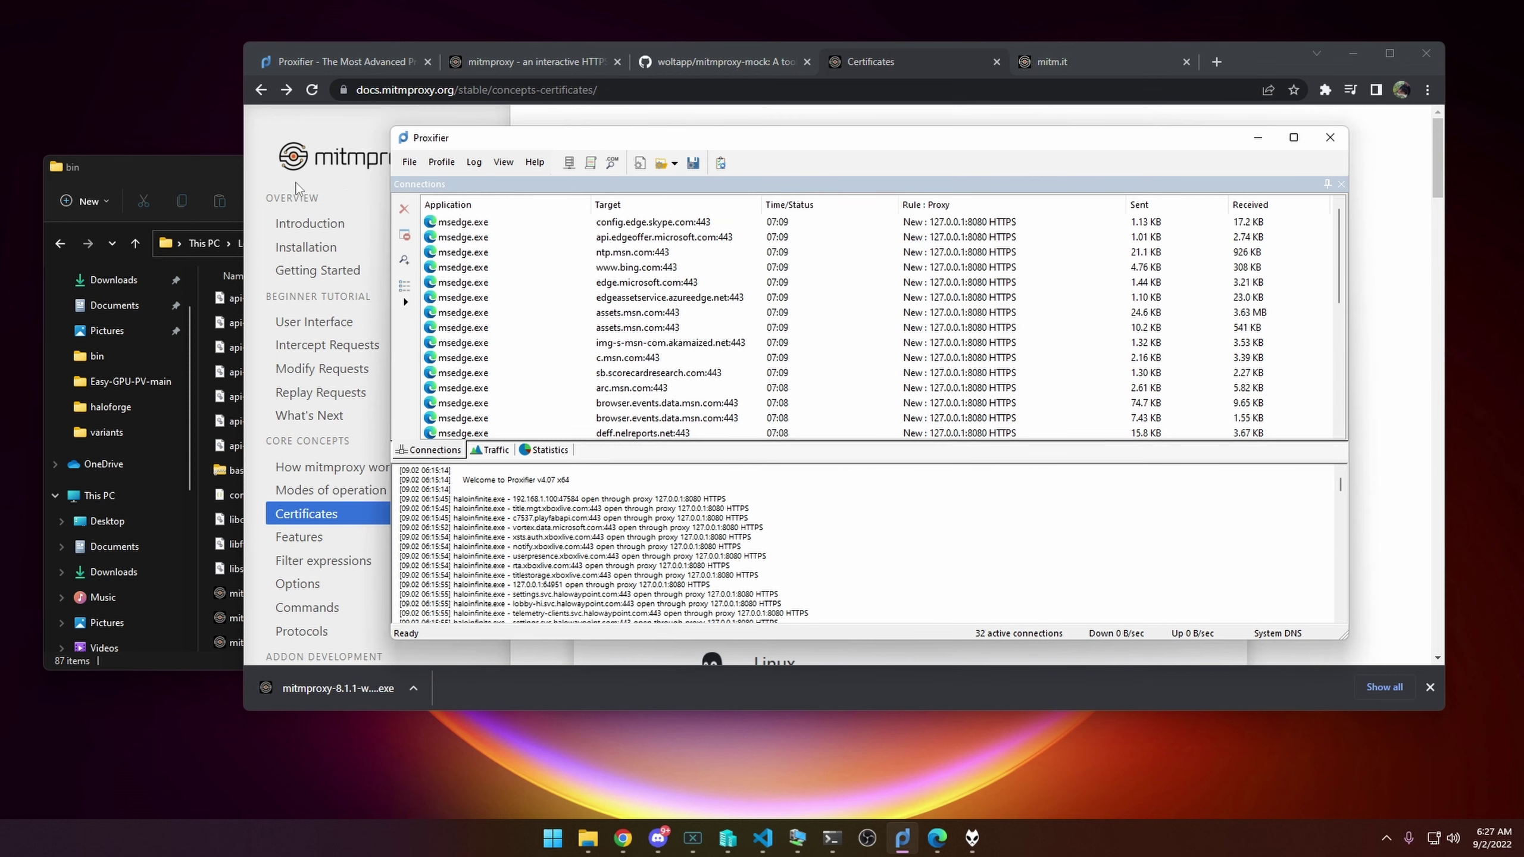
- Bring up the mitmproxy bin folder, switch to the PowerShell window and interrupt whatever is running there
{"action": "left_click", "coordinate": [188, 167]}
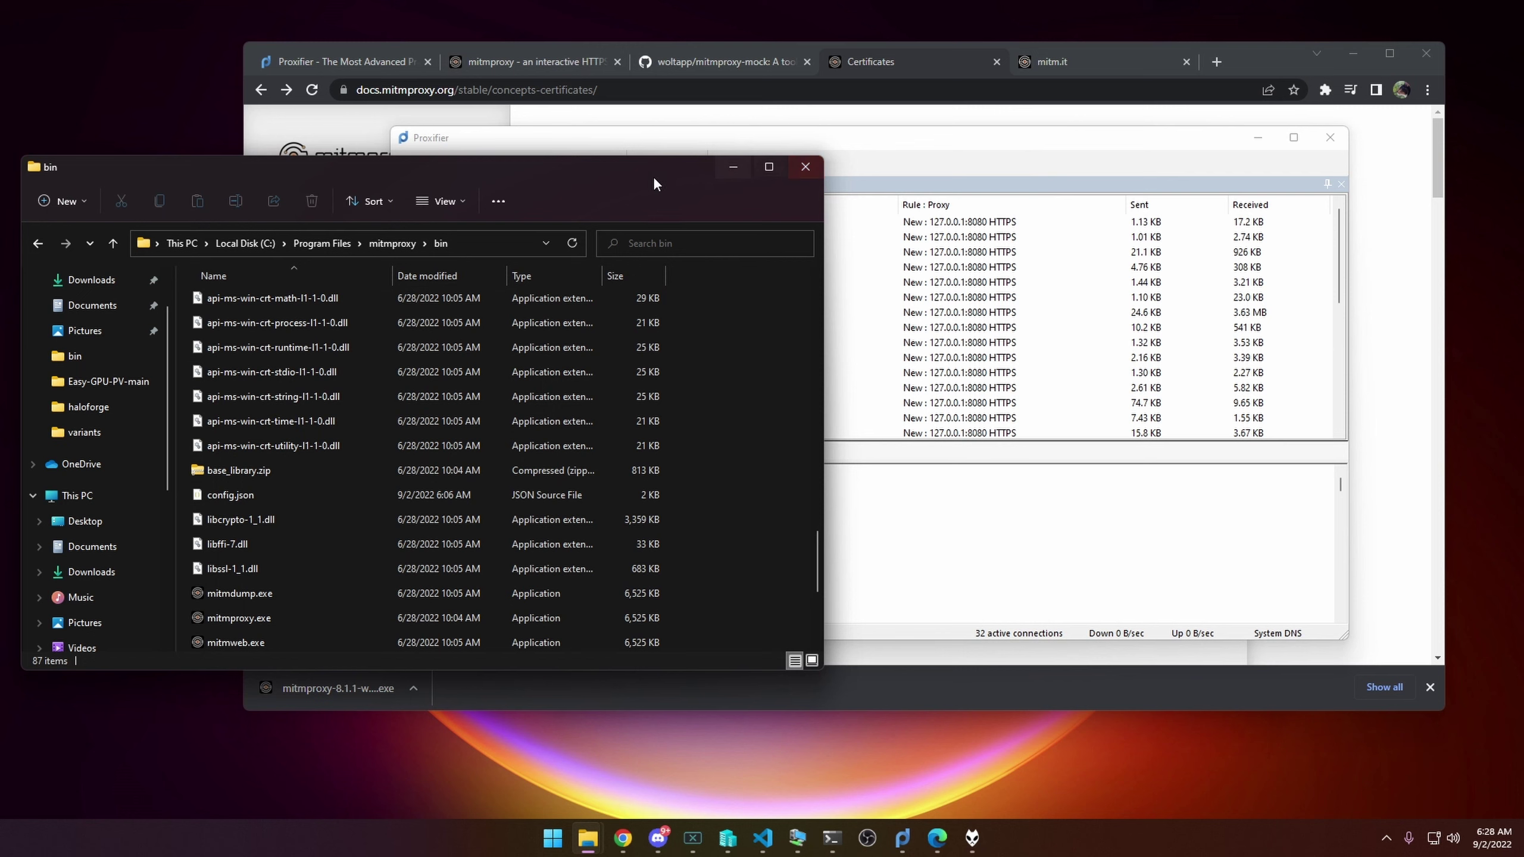
{"action": "left_click_drag", "start_coordinate": [620, 189], "coordinate": [678, 167]}
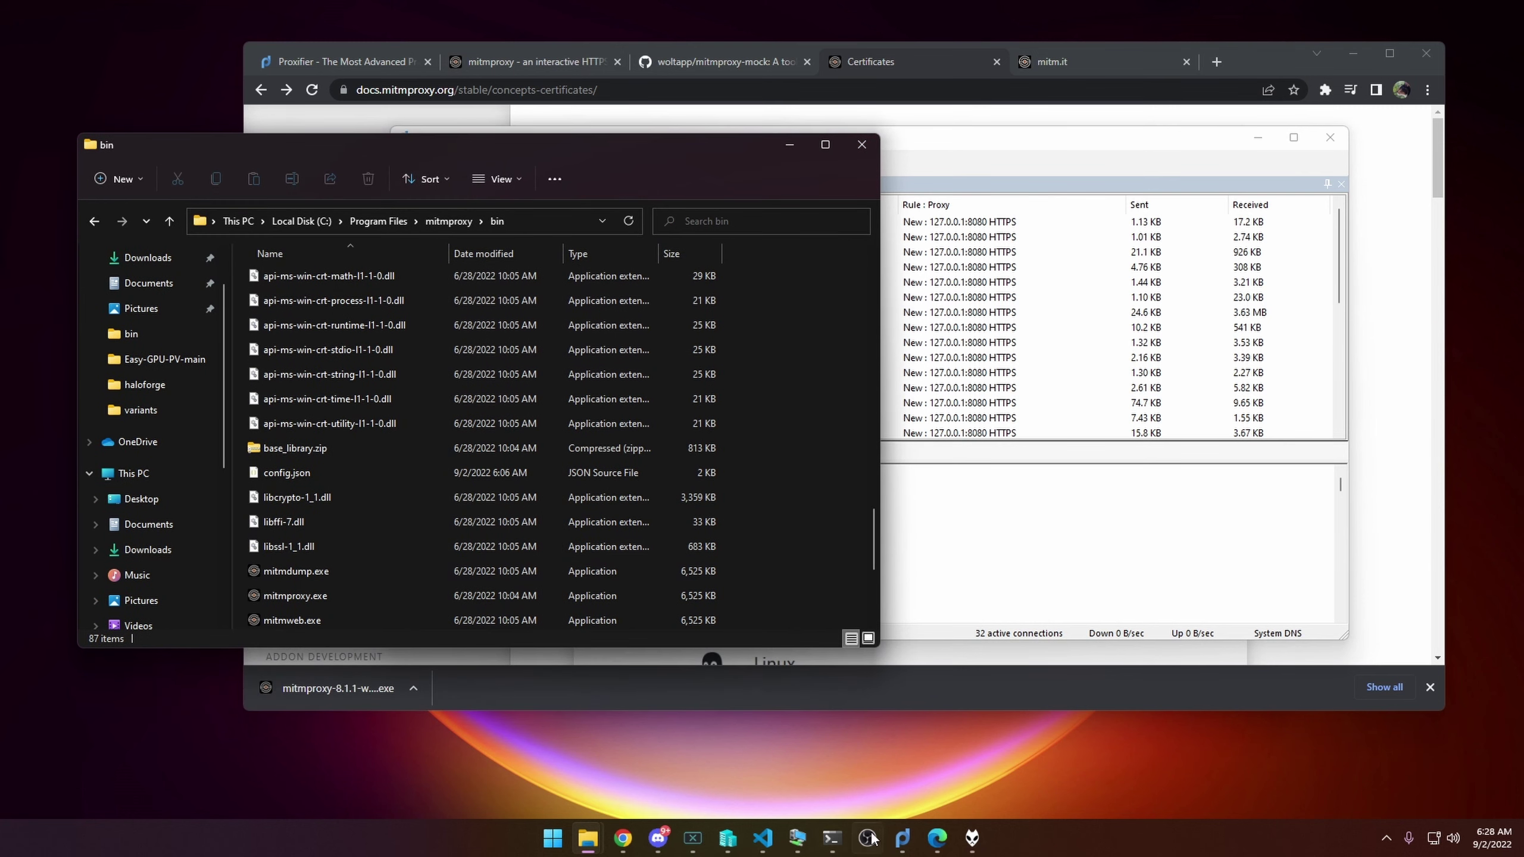
{"action": "key", "text": "alt+Tab"}
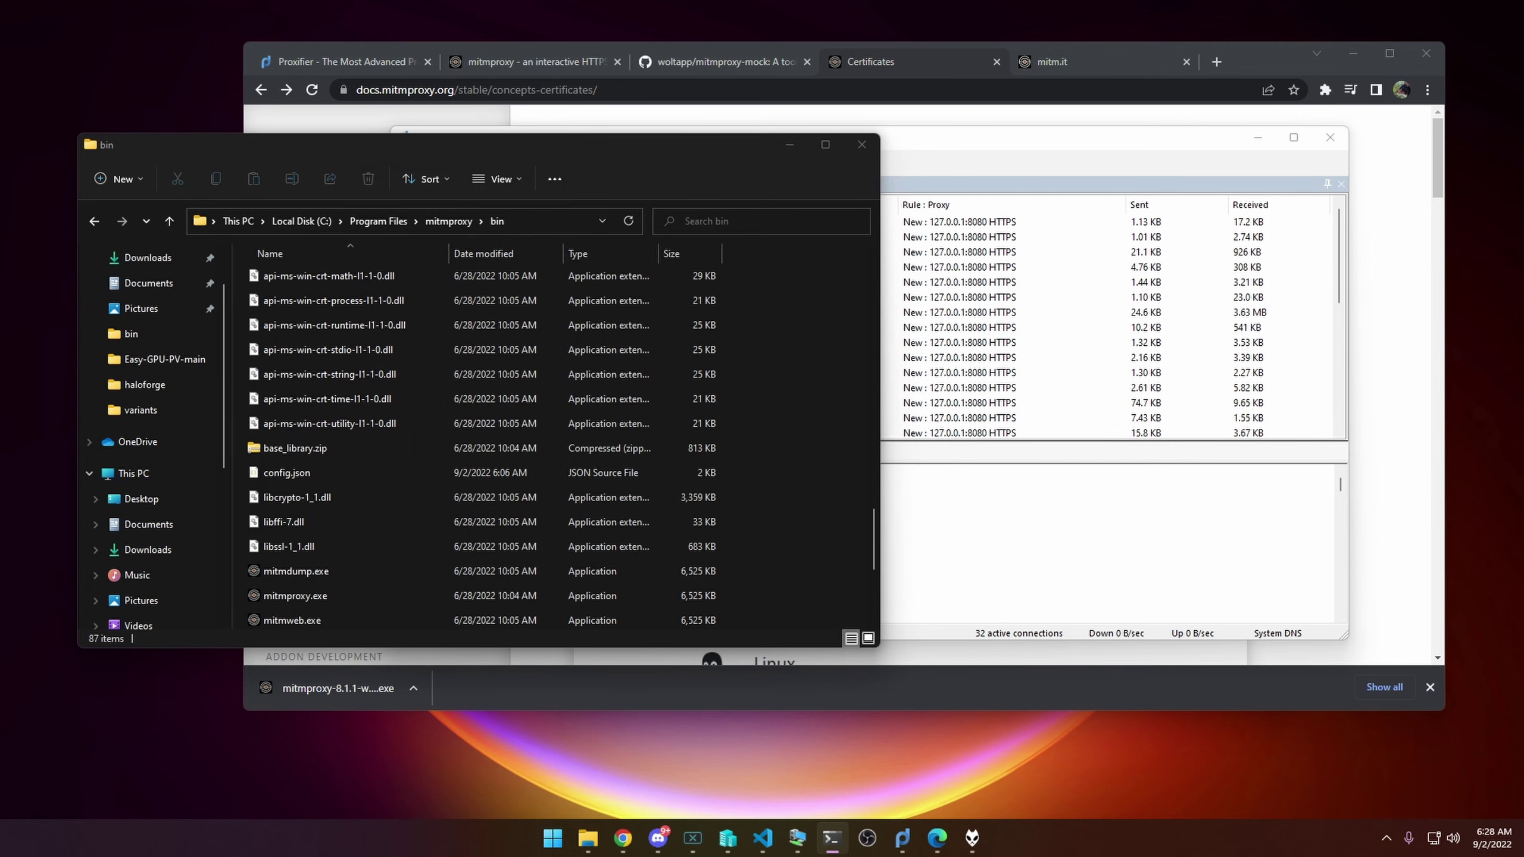
{"action": "key", "text": "ctrl+c"}
{"action": "key", "text": "ctrl+c"}
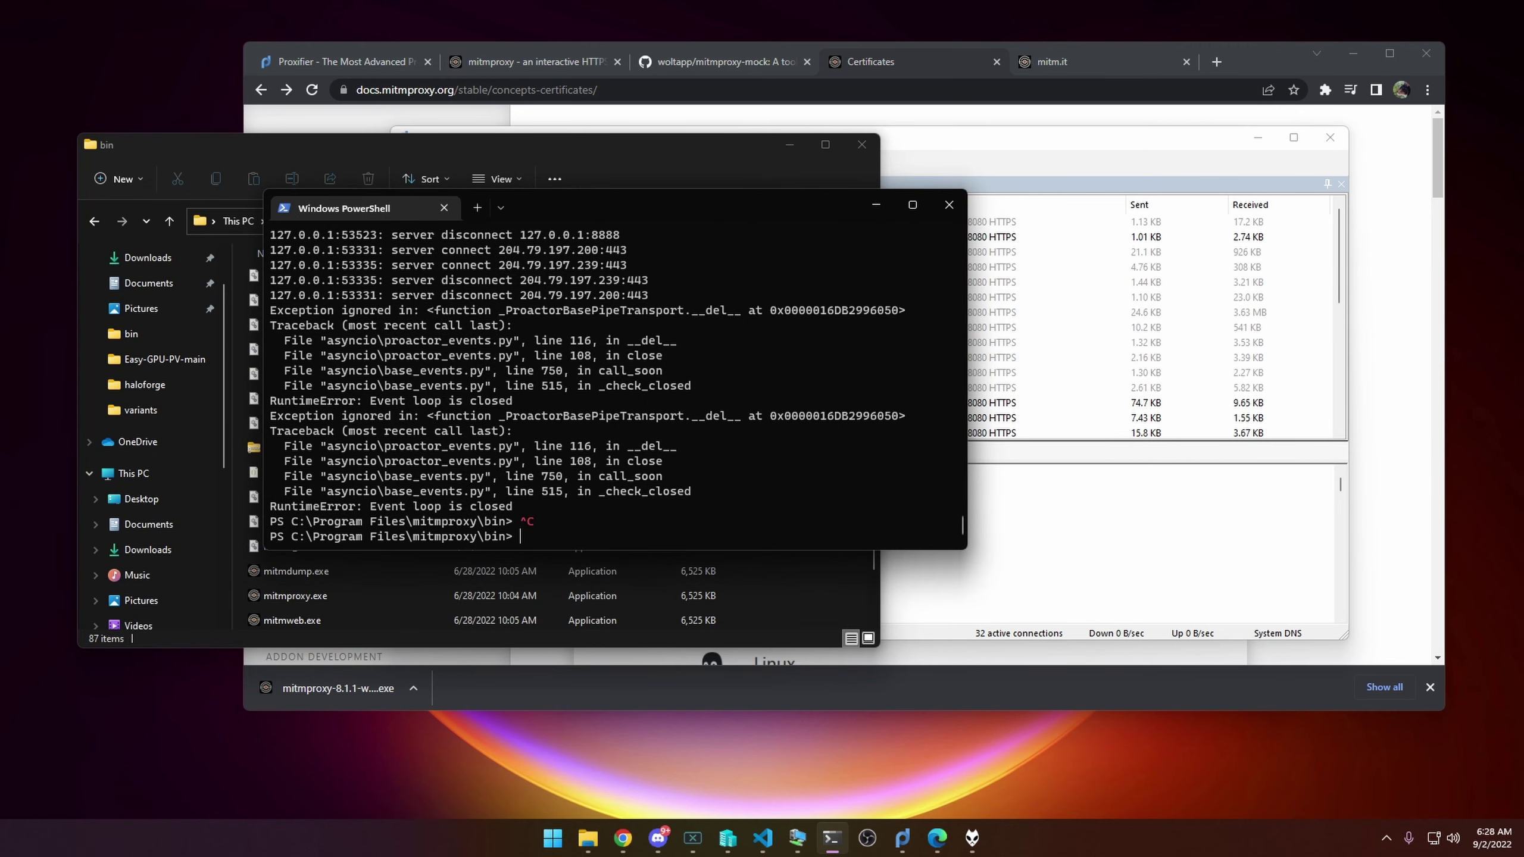
{"action": "left_click_drag", "start_coordinate": [704, 191], "coordinate": [881, 168]}
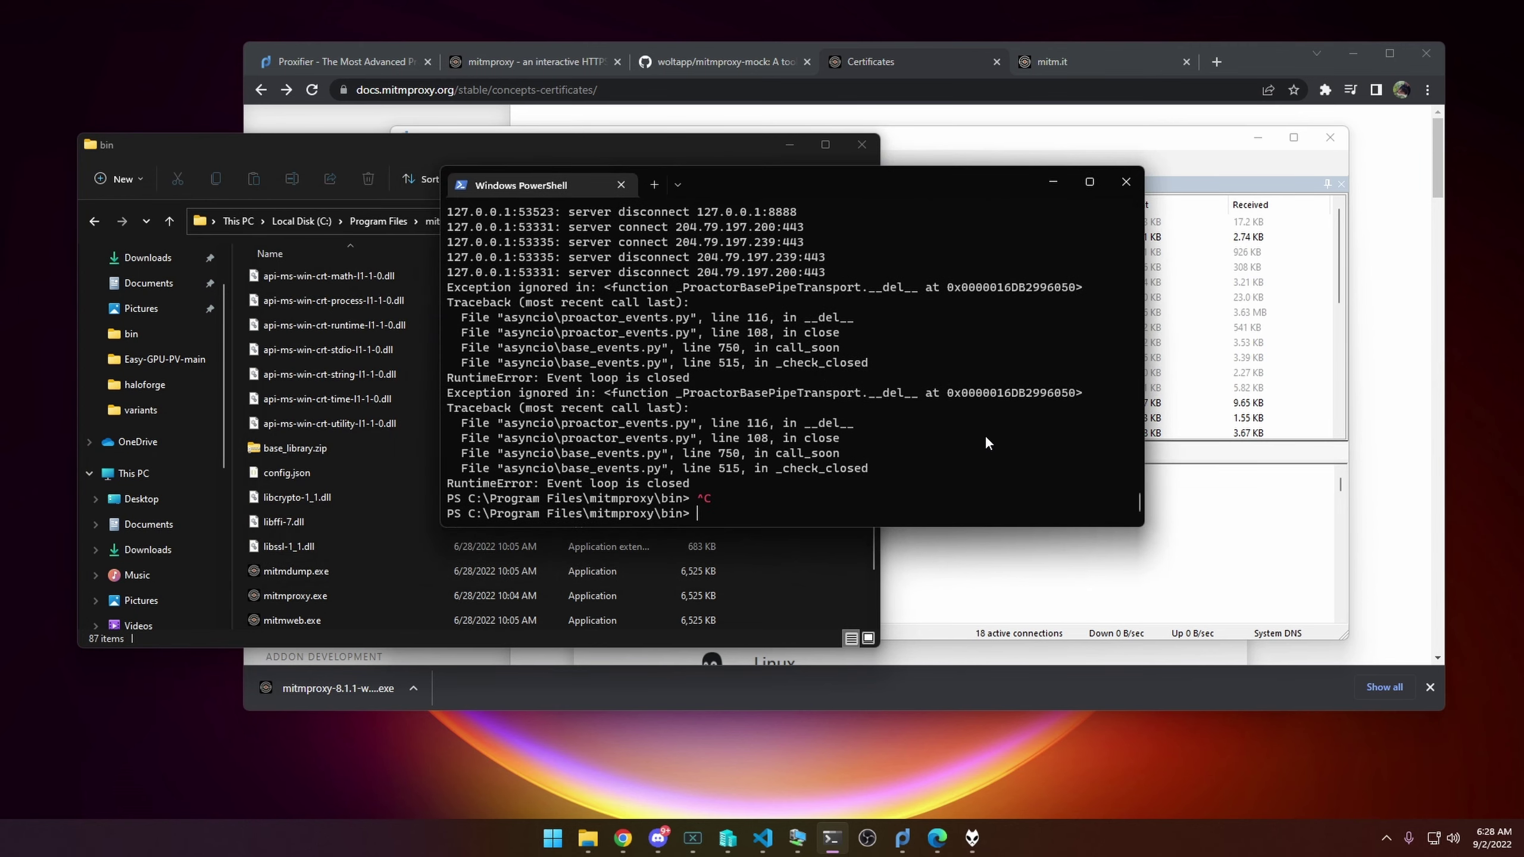
{"action": "key", "text": "ctrl+c"}
{"action": "key", "text": "ctrl+c"}
{"action": "key", "text": "ctrl+c"}
{"action": "key", "text": "ctrl+c"}
{"action": "key", "text": "ctrl+c"}
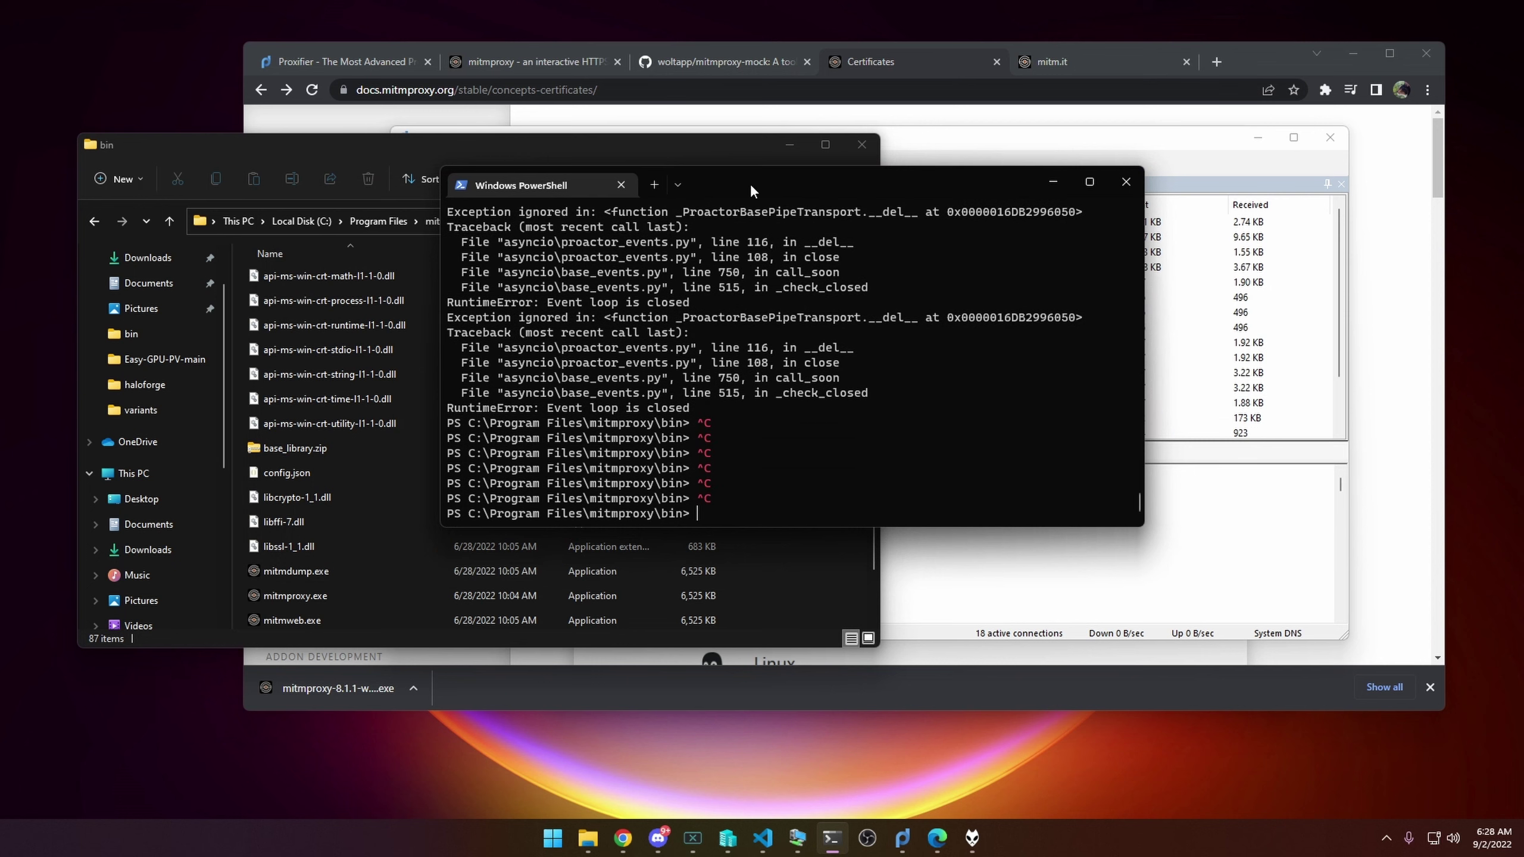
- Recall the command "mitmweb -s moxy.py --set mock=config.json" at the PowerShell prompt without running it, arranging the window beside the bin folder
{"action": "left_click_drag", "start_coordinate": [916, 174], "coordinate": [1098, 216]}
{"action": "scroll", "coordinate": [791, 441], "scroll_direction": "up", "scroll_amount": 4}
{"action": "scroll", "coordinate": [860, 468], "scroll_direction": "down", "scroll_amount": 4}
{"action": "key", "text": "Up"}
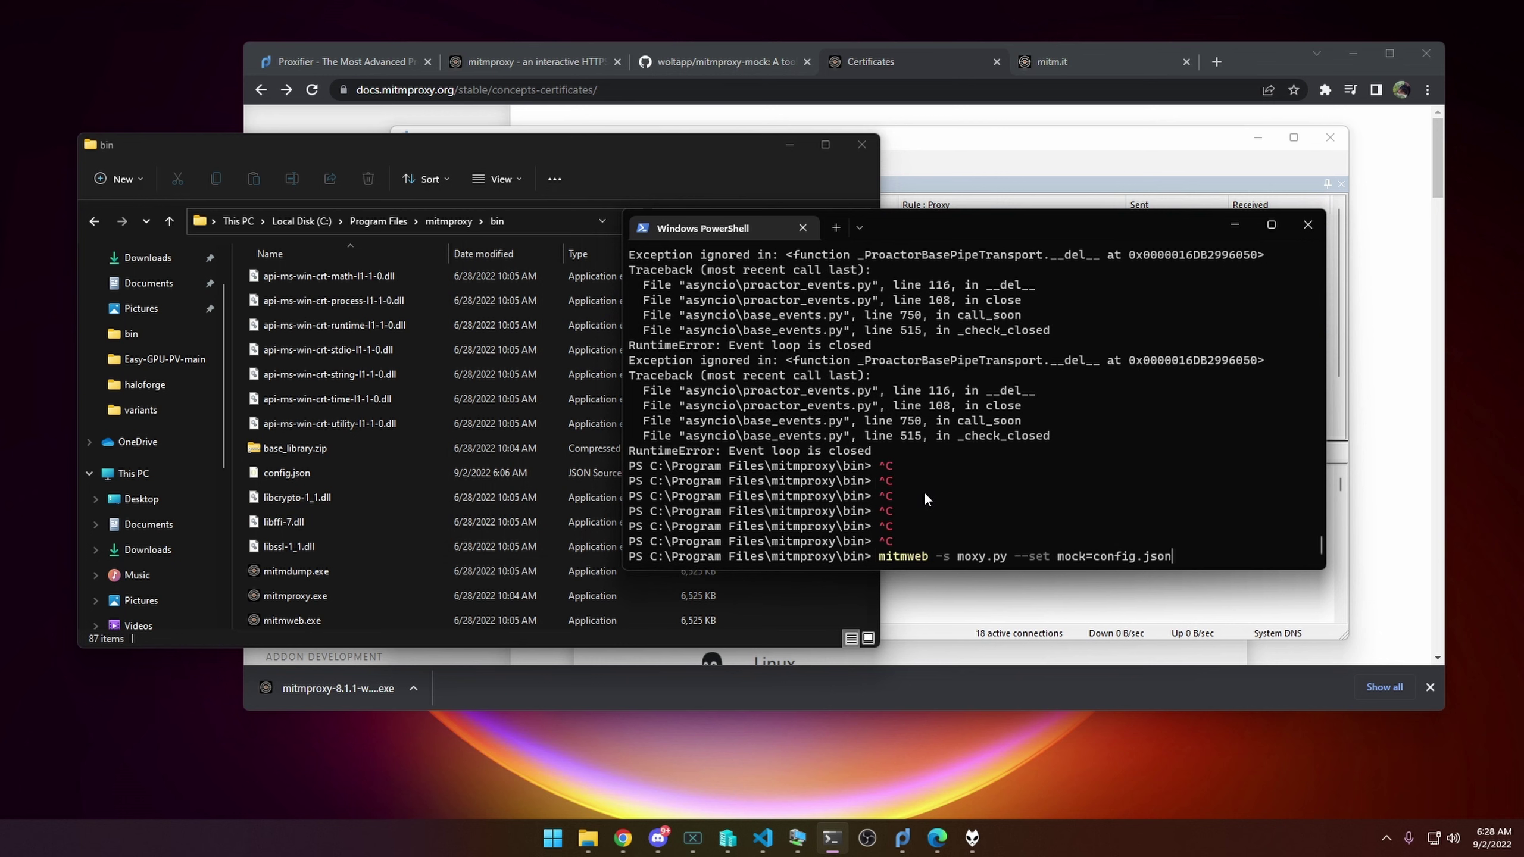
{"action": "left_click_drag", "start_coordinate": [613, 150], "coordinate": [627, 132]}
{"action": "left_click", "coordinate": [867, 561]}
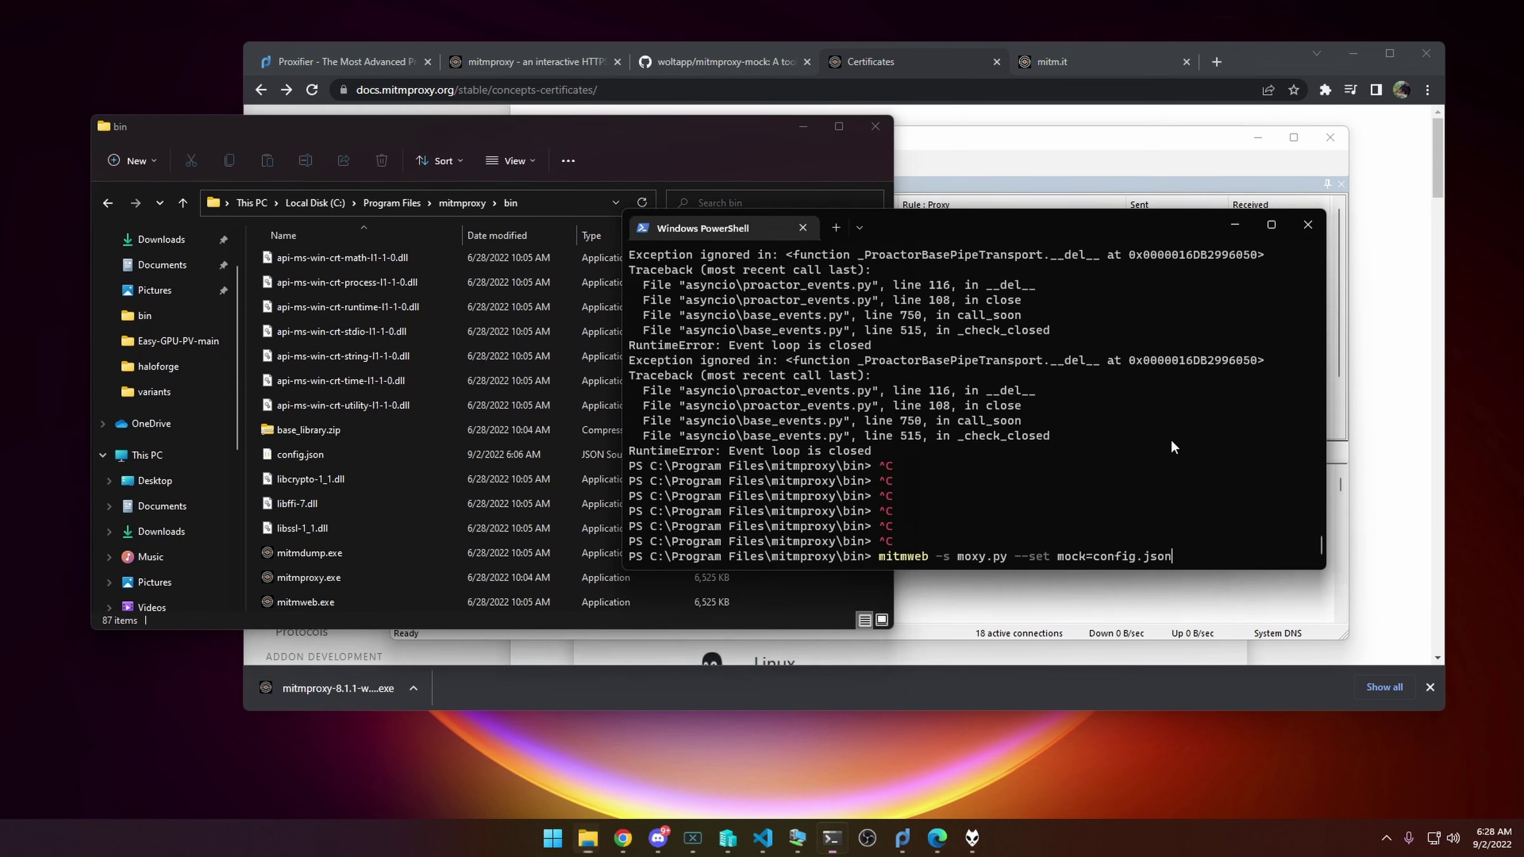
{"action": "left_click", "coordinate": [558, 211]}
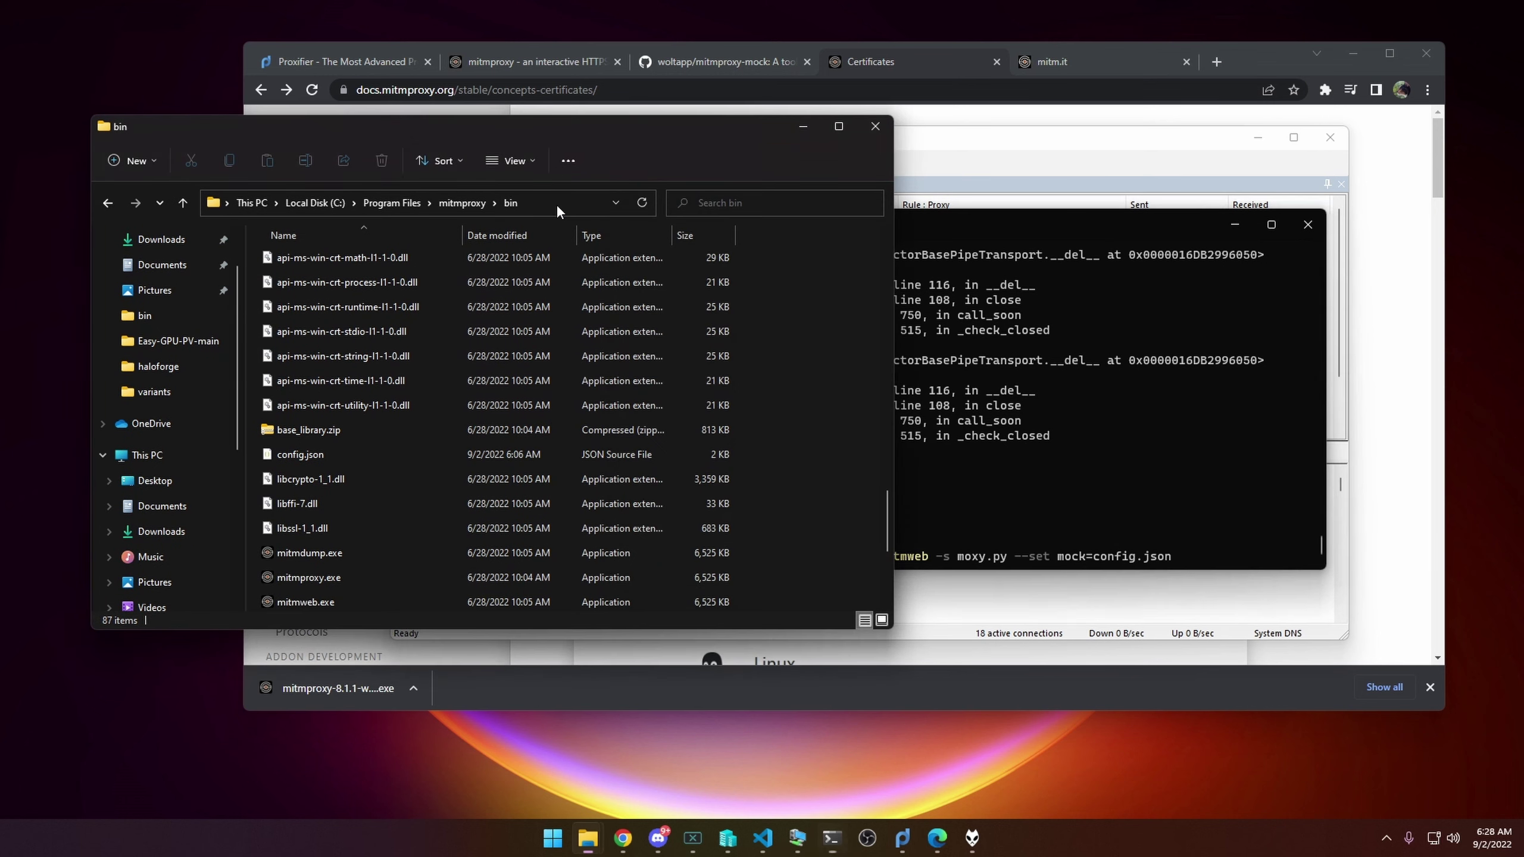
{"action": "left_click", "coordinate": [1219, 391]}
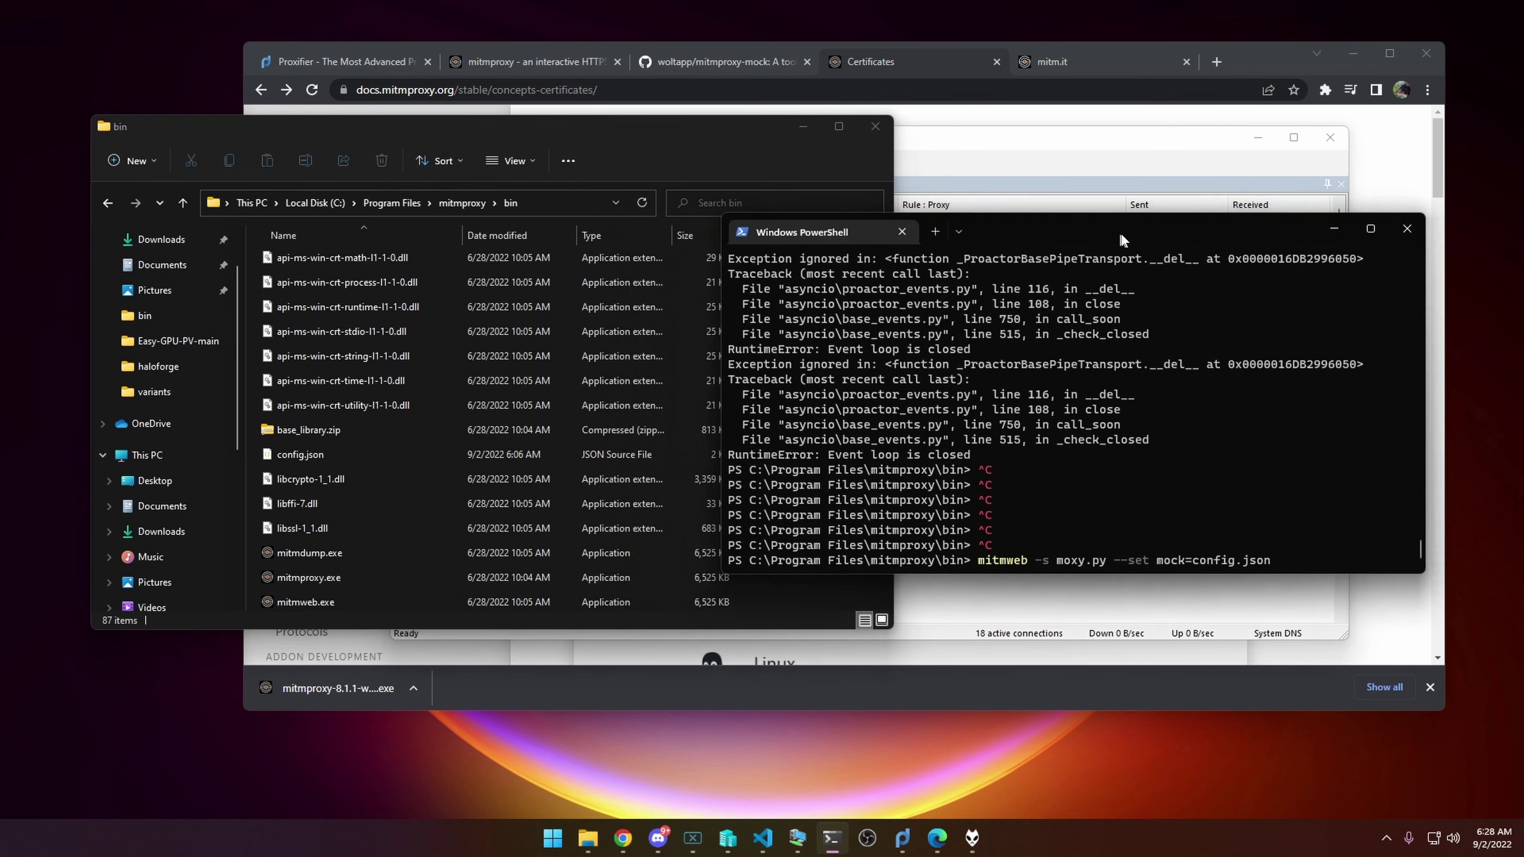
- Return to the mitmproxy bin folder and look through its files, including moxy.py, and the folder's option to open a terminal
{"action": "key", "text": "alt+Tab"}
{"action": "key", "text": "alt+Tab"}
{"action": "scroll", "coordinate": [804, 480], "scroll_direction": "down", "scroll_amount": 5}
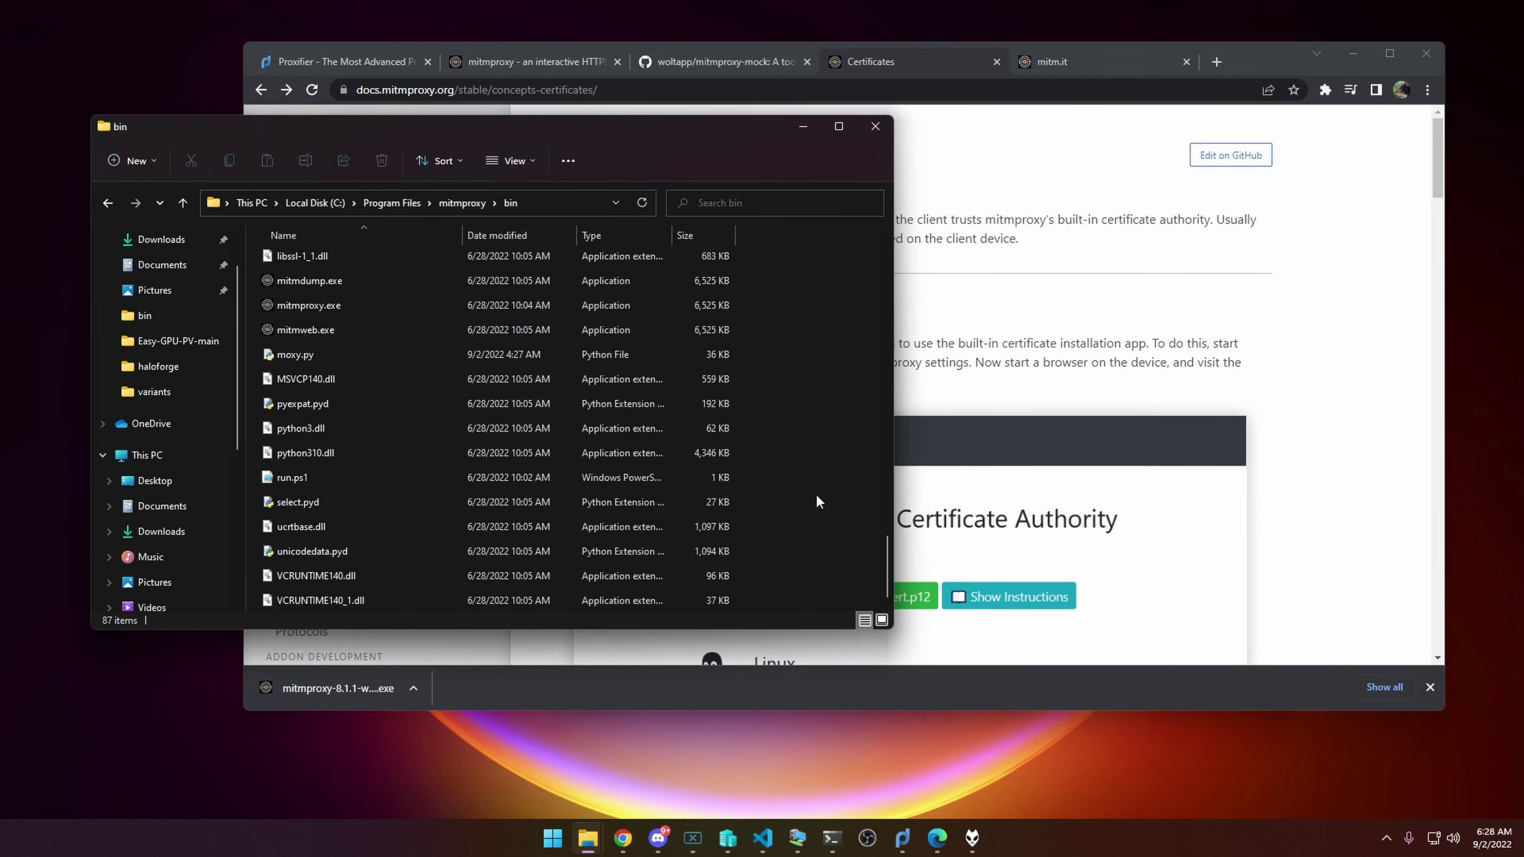
{"action": "right_click", "coordinate": [798, 509]}
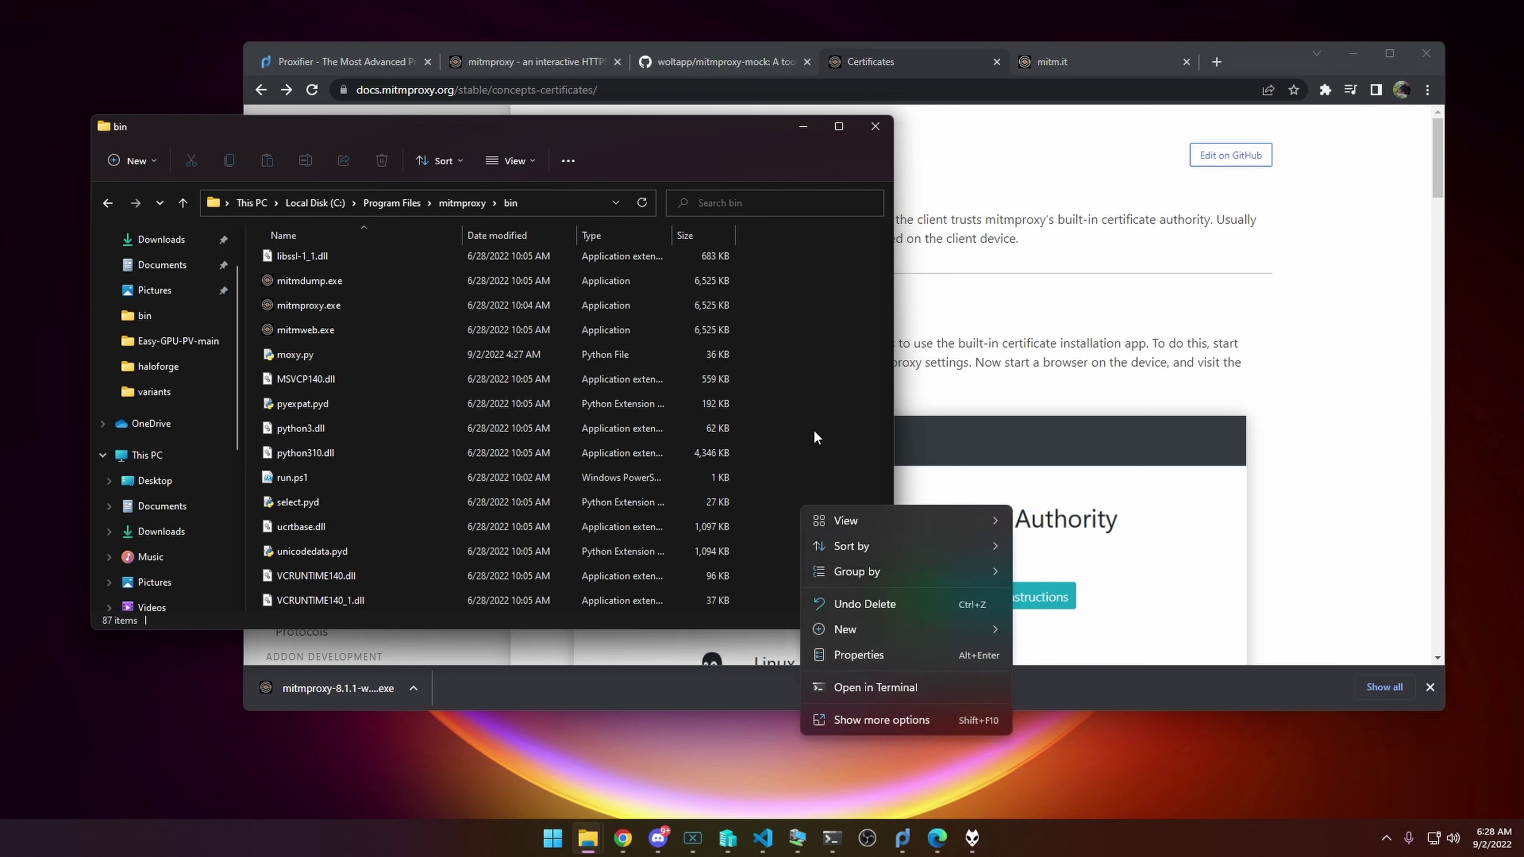
{"action": "scroll", "coordinate": [778, 516], "scroll_direction": "up", "scroll_amount": 12}
{"action": "scroll", "coordinate": [779, 529], "scroll_direction": "down", "scroll_amount": 12}
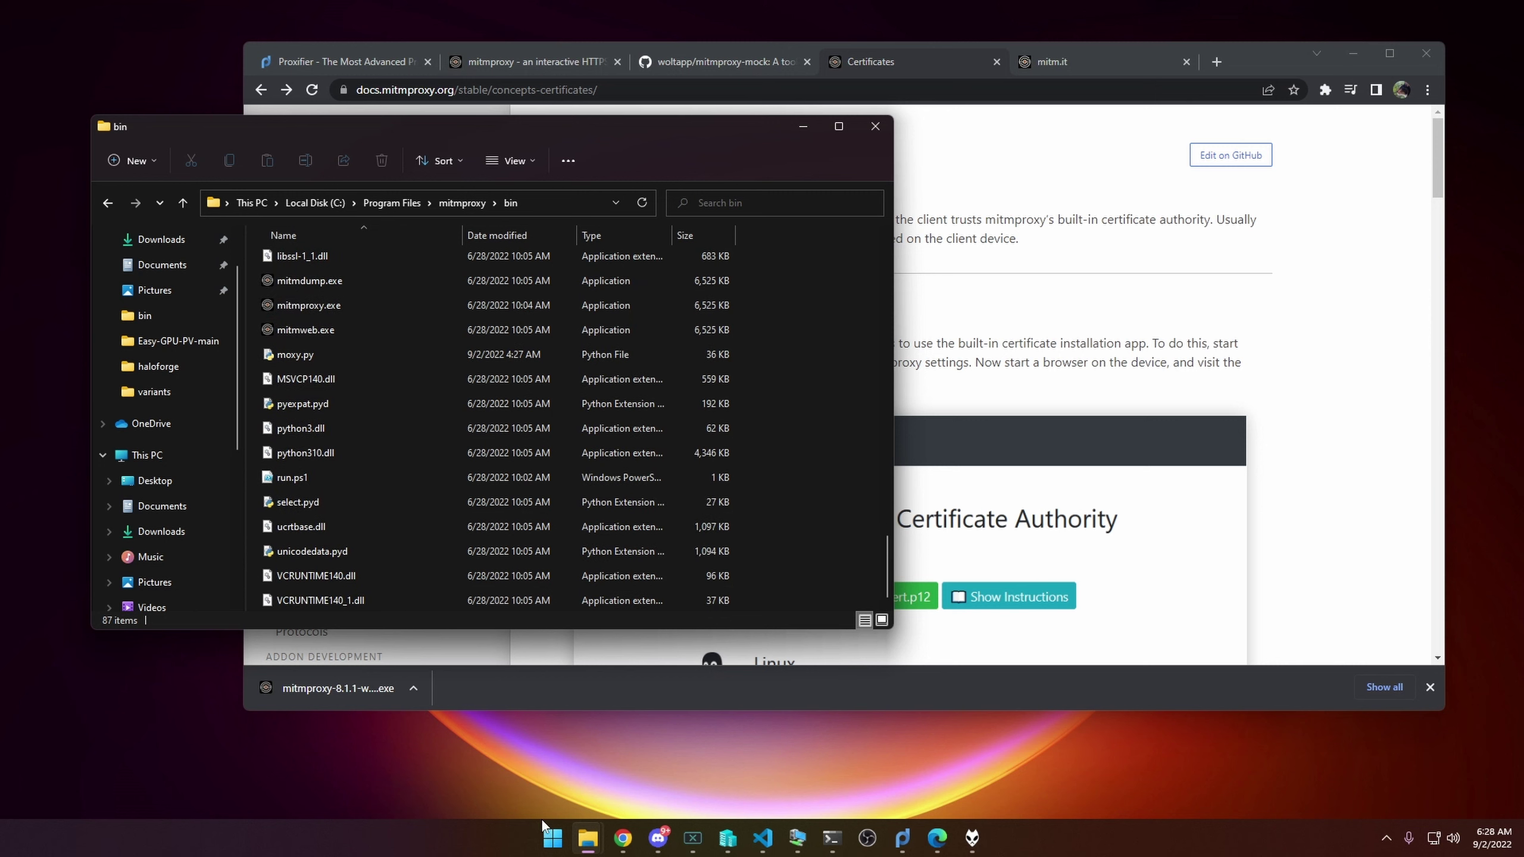
- Open a Command Prompt beside the folder window, change its directory to C:\Program Files\mitmproxy\bin and highlight the prompt's path
{"action": "left_click", "coordinate": [552, 838]}
{"action": "type", "text": "command Prompt"}
{"action": "left_click", "coordinate": [594, 403]}
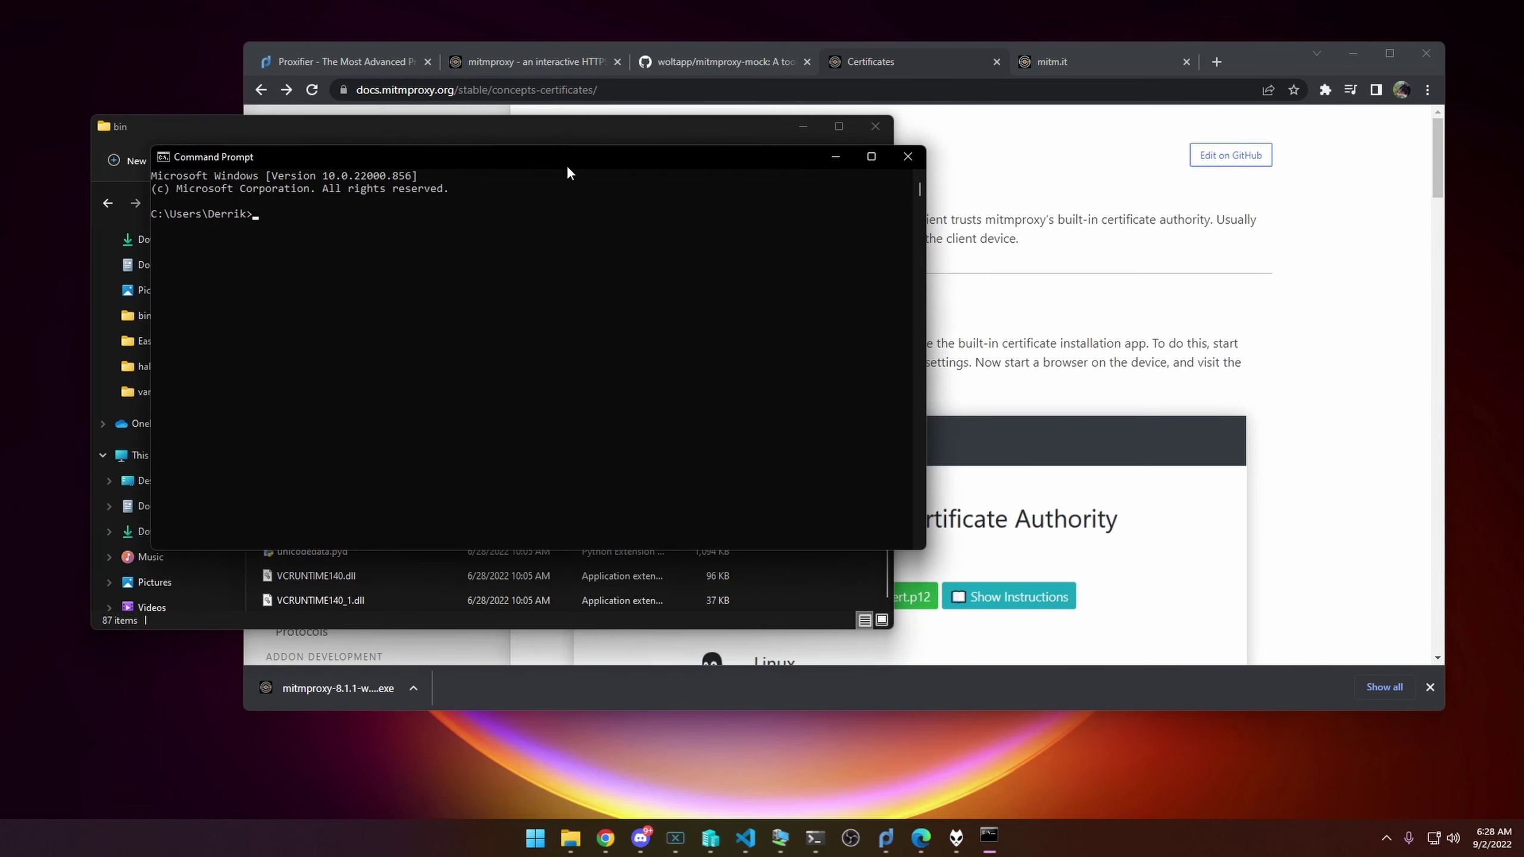
{"action": "left_click_drag", "start_coordinate": [566, 165], "coordinate": [1074, 276]}
{"action": "left_click", "coordinate": [543, 199]}
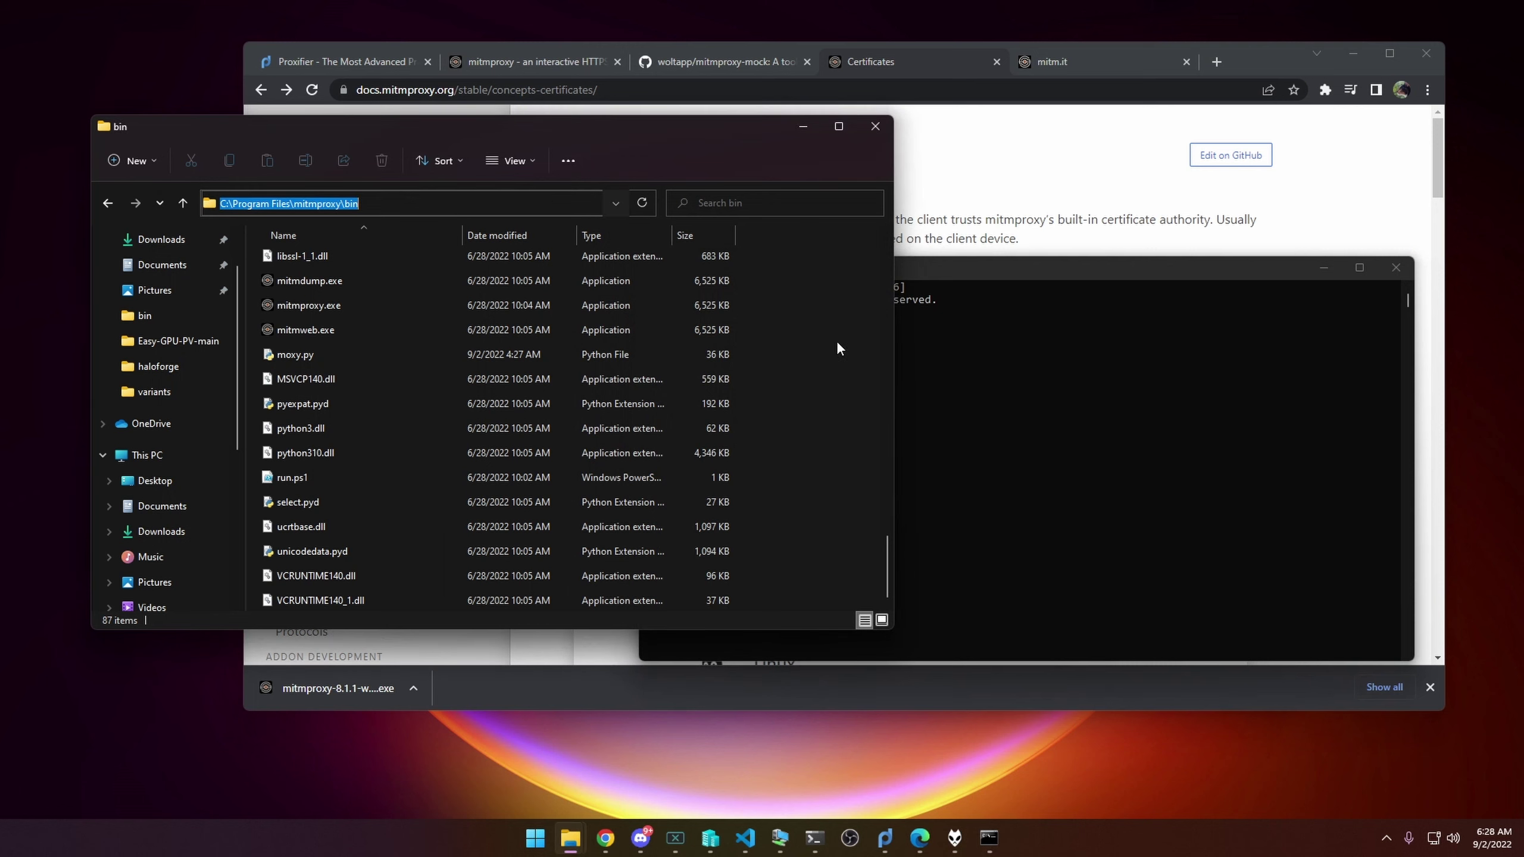
{"action": "left_click", "coordinate": [1018, 398]}
{"action": "type", "text": "cd"}
{"action": "key", "text": "ctrl+v"}
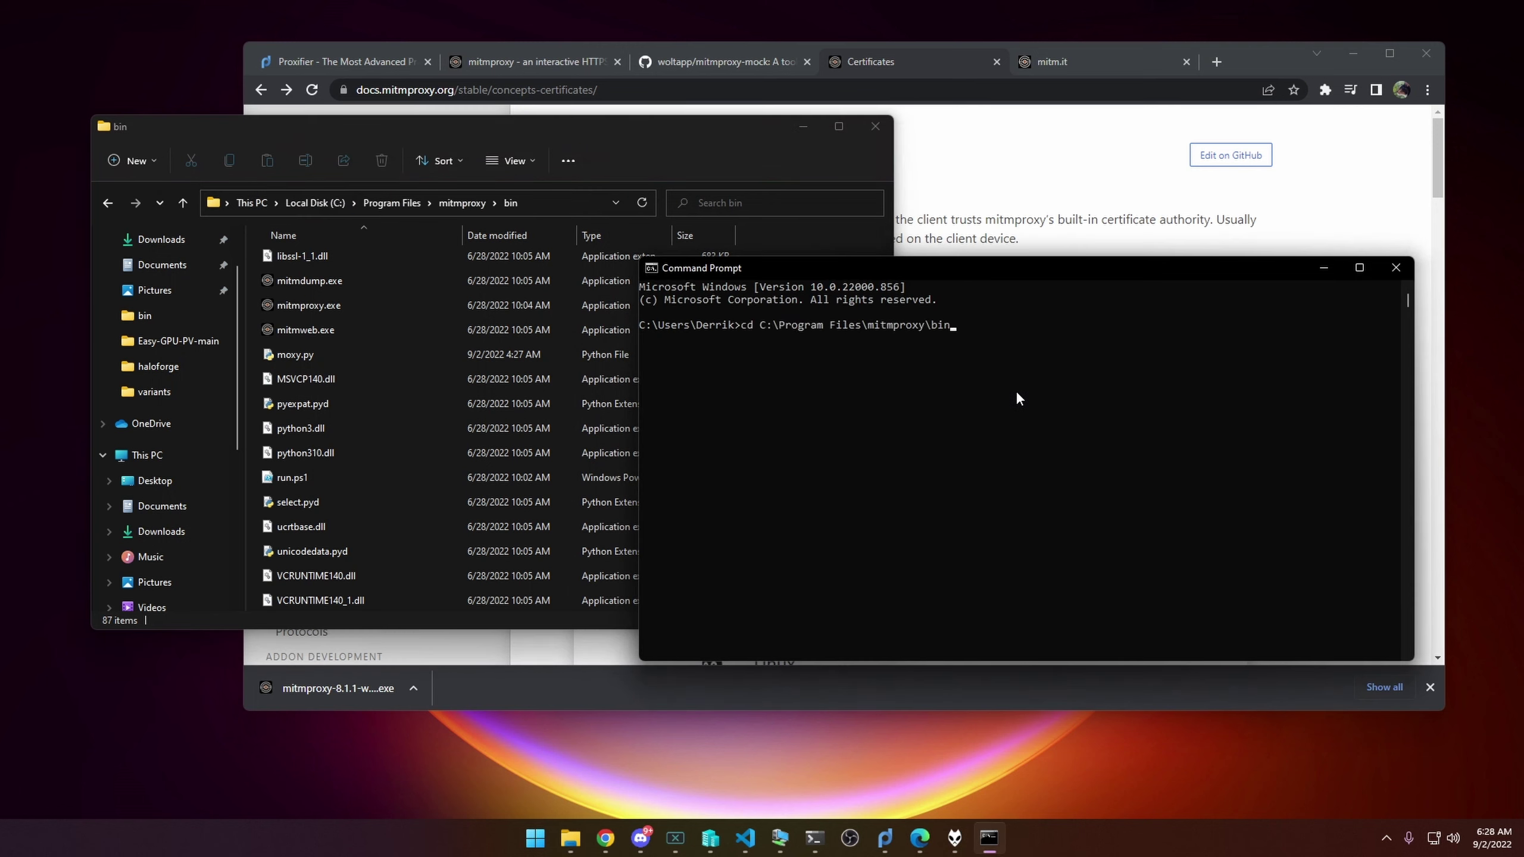
{"action": "key", "text": "Return"}
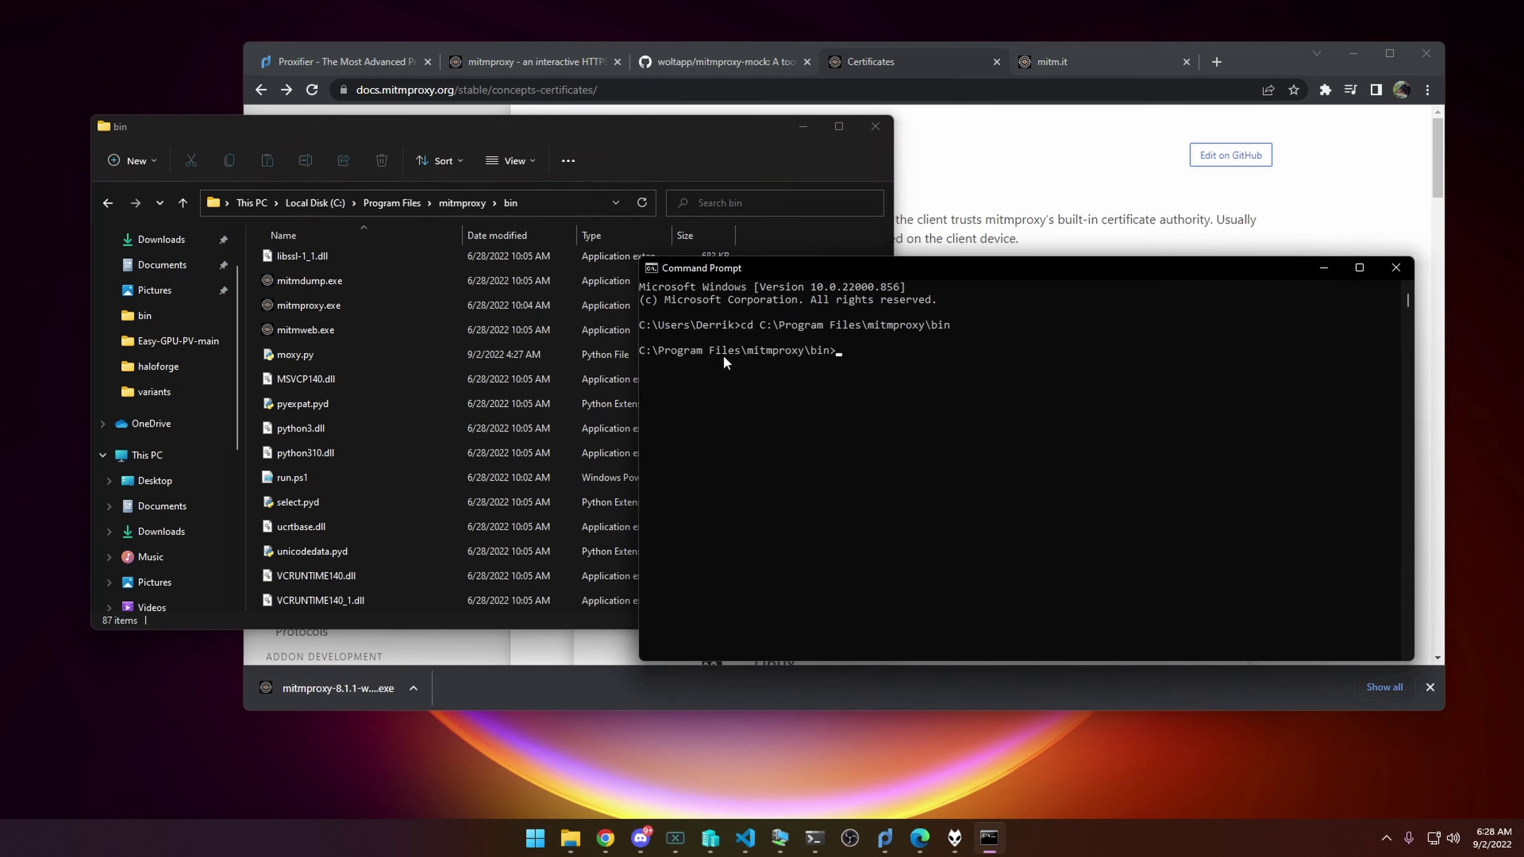
{"action": "left_click_drag", "start_coordinate": [645, 349], "coordinate": [733, 352]}
{"action": "left_click_drag", "start_coordinate": [839, 354], "coordinate": [628, 348]}
{"action": "left_click", "coordinate": [657, 358]}
- Search for the Terminal app, open it in its default folder and close it again
{"action": "left_click", "coordinate": [539, 841]}
{"action": "type", "text": "ter"}
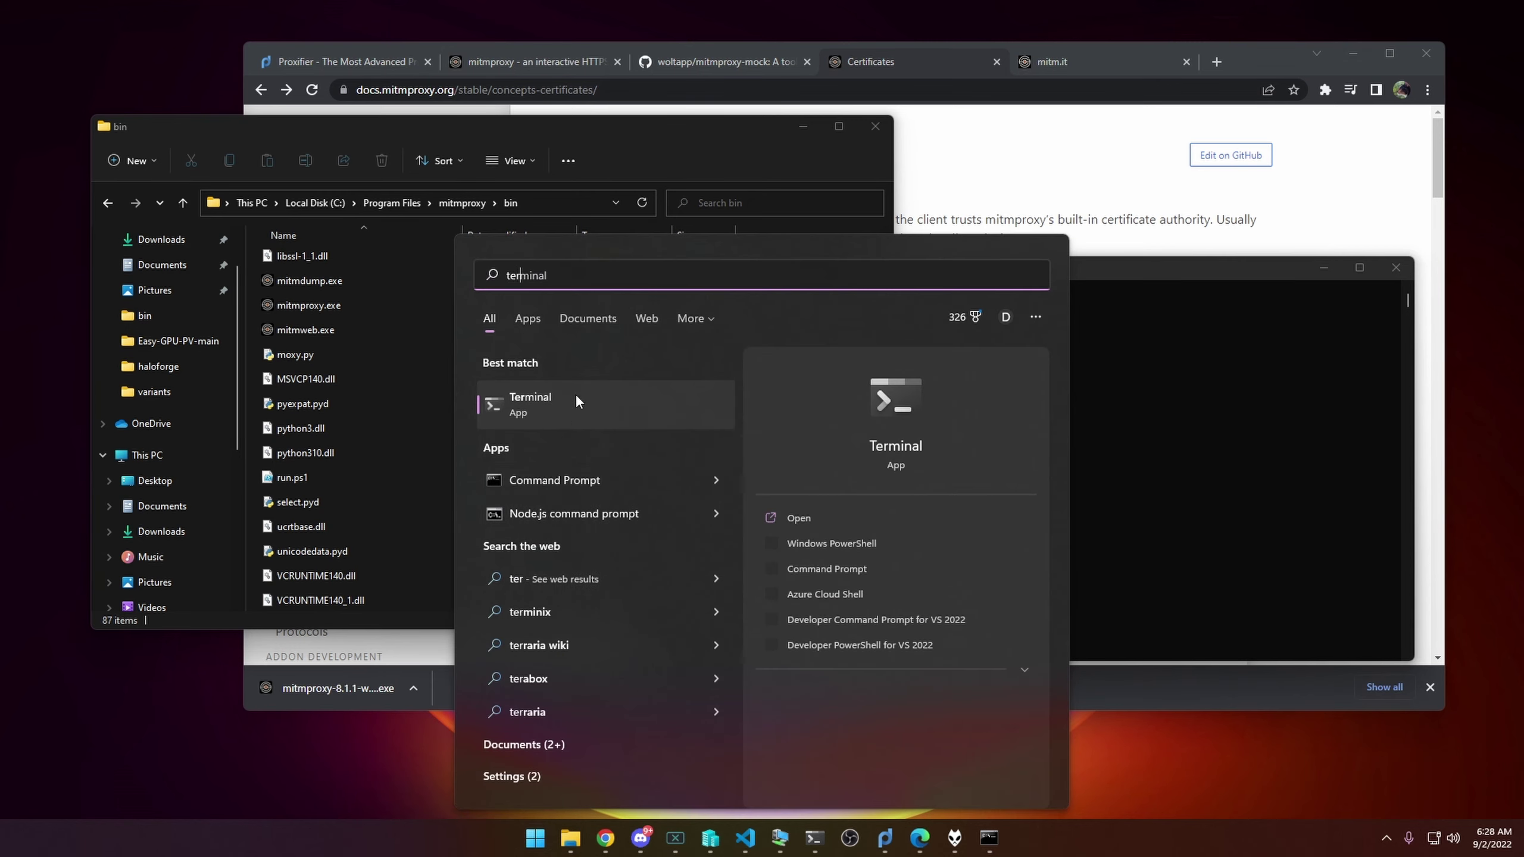
{"action": "key", "text": "Return"}
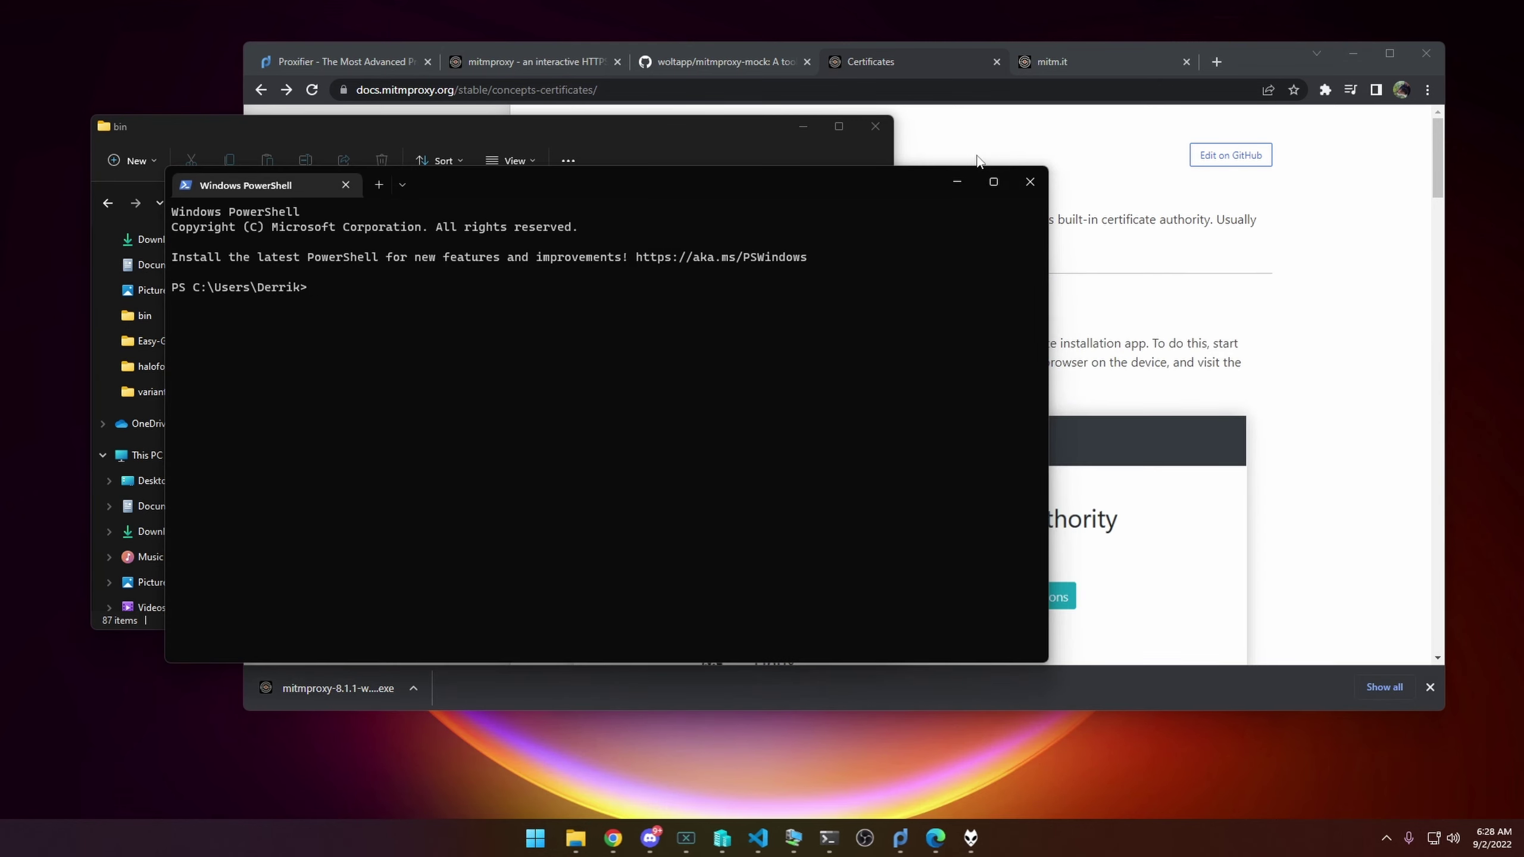
{"action": "left_click", "coordinate": [1030, 181]}
- Open a terminal directly in the mitmproxy bin folder, place it beside the folder window and highlight the path in its prompt
{"action": "right_click", "coordinate": [789, 490]}
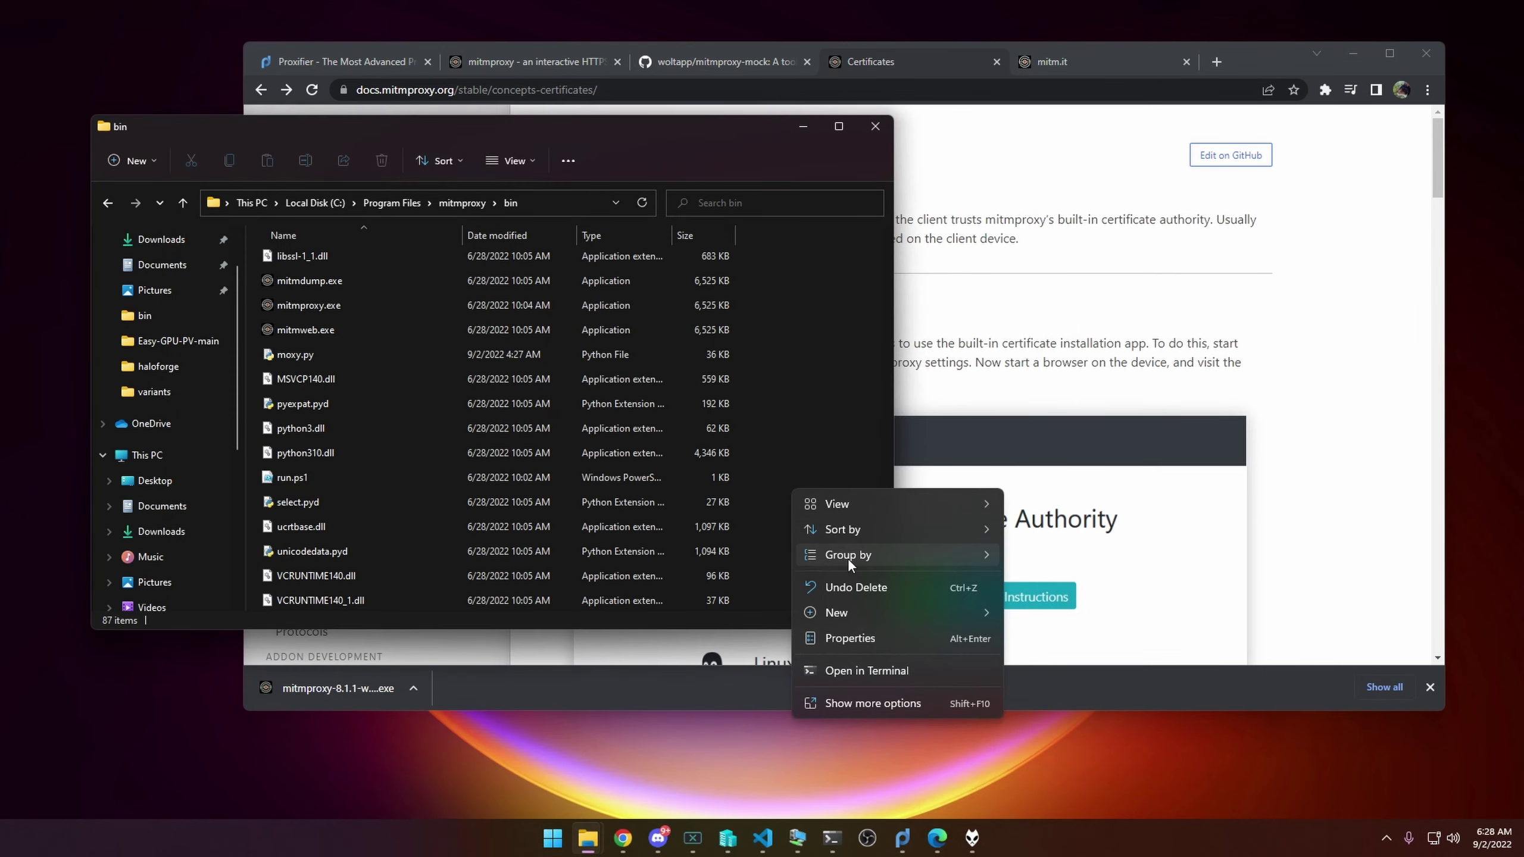
{"action": "left_click", "coordinate": [898, 662]}
{"action": "left_click_drag", "start_coordinate": [618, 206], "coordinate": [951, 233]}
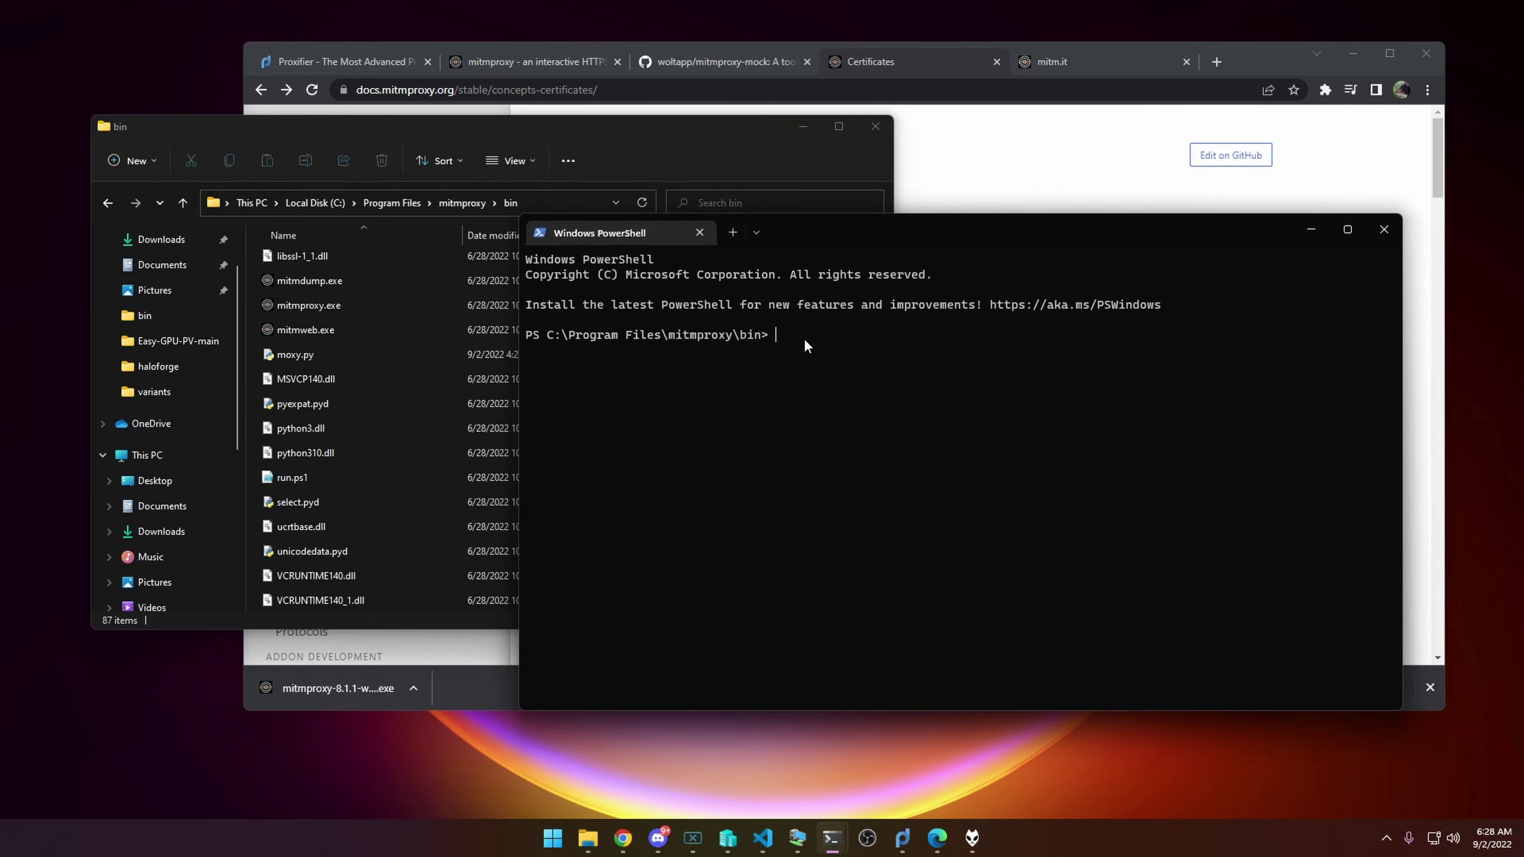
{"action": "left_click_drag", "start_coordinate": [595, 141], "coordinate": [560, 132]}
{"action": "left_click", "coordinate": [534, 335]}
{"action": "left_click_drag", "start_coordinate": [547, 335], "coordinate": [766, 335]}
{"action": "left_click_drag", "start_coordinate": [663, 334], "coordinate": [761, 335]}
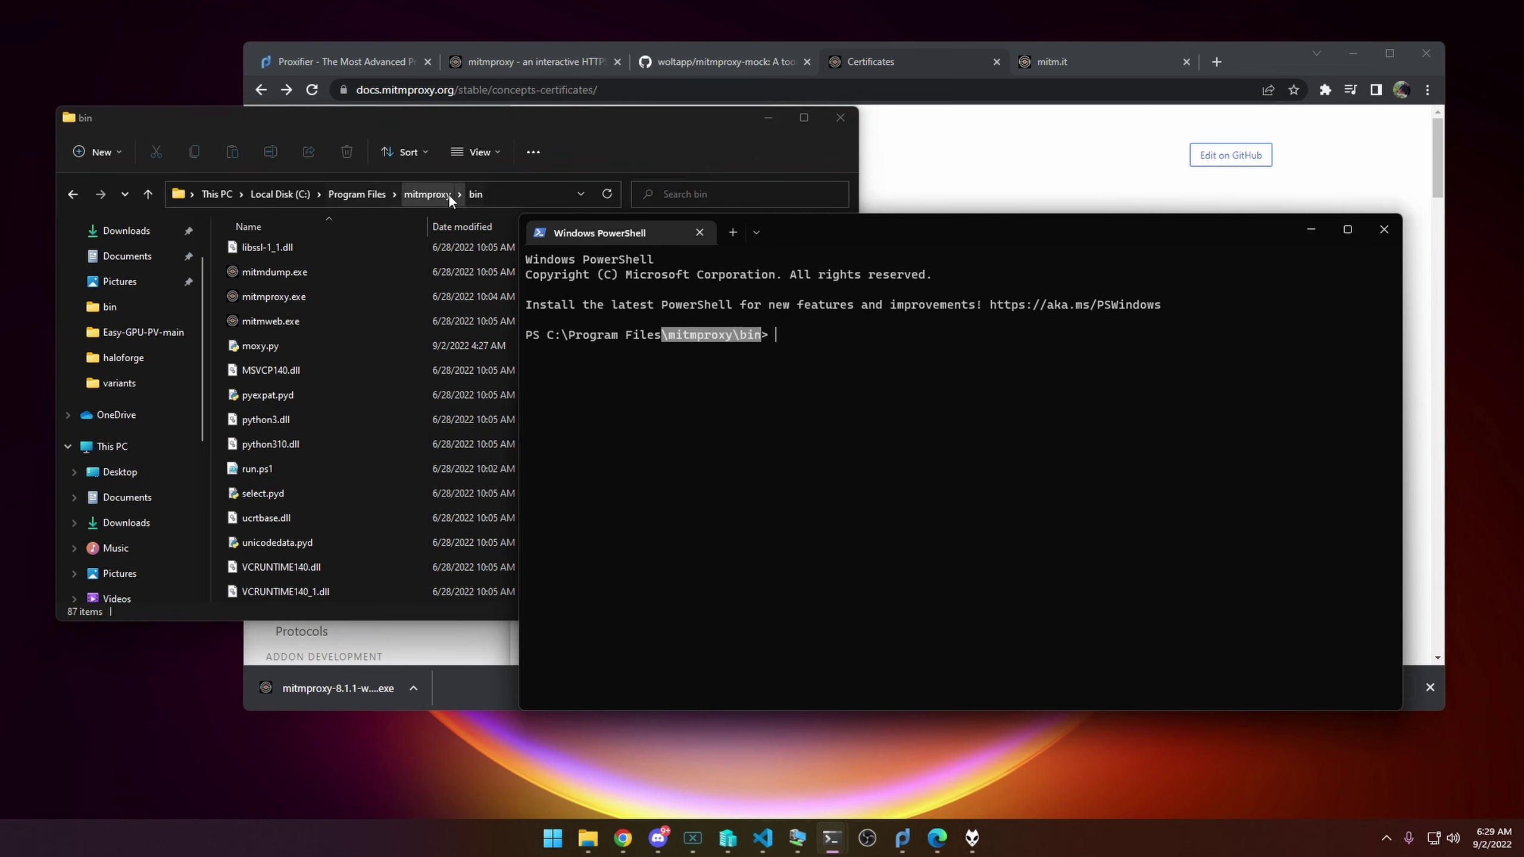
- Enter "mitmweb -s moxy.py --set mock=config.json" at the new prompt and highlight the arguments after mitmweb
{"action": "key", "text": "ctrl+v"}
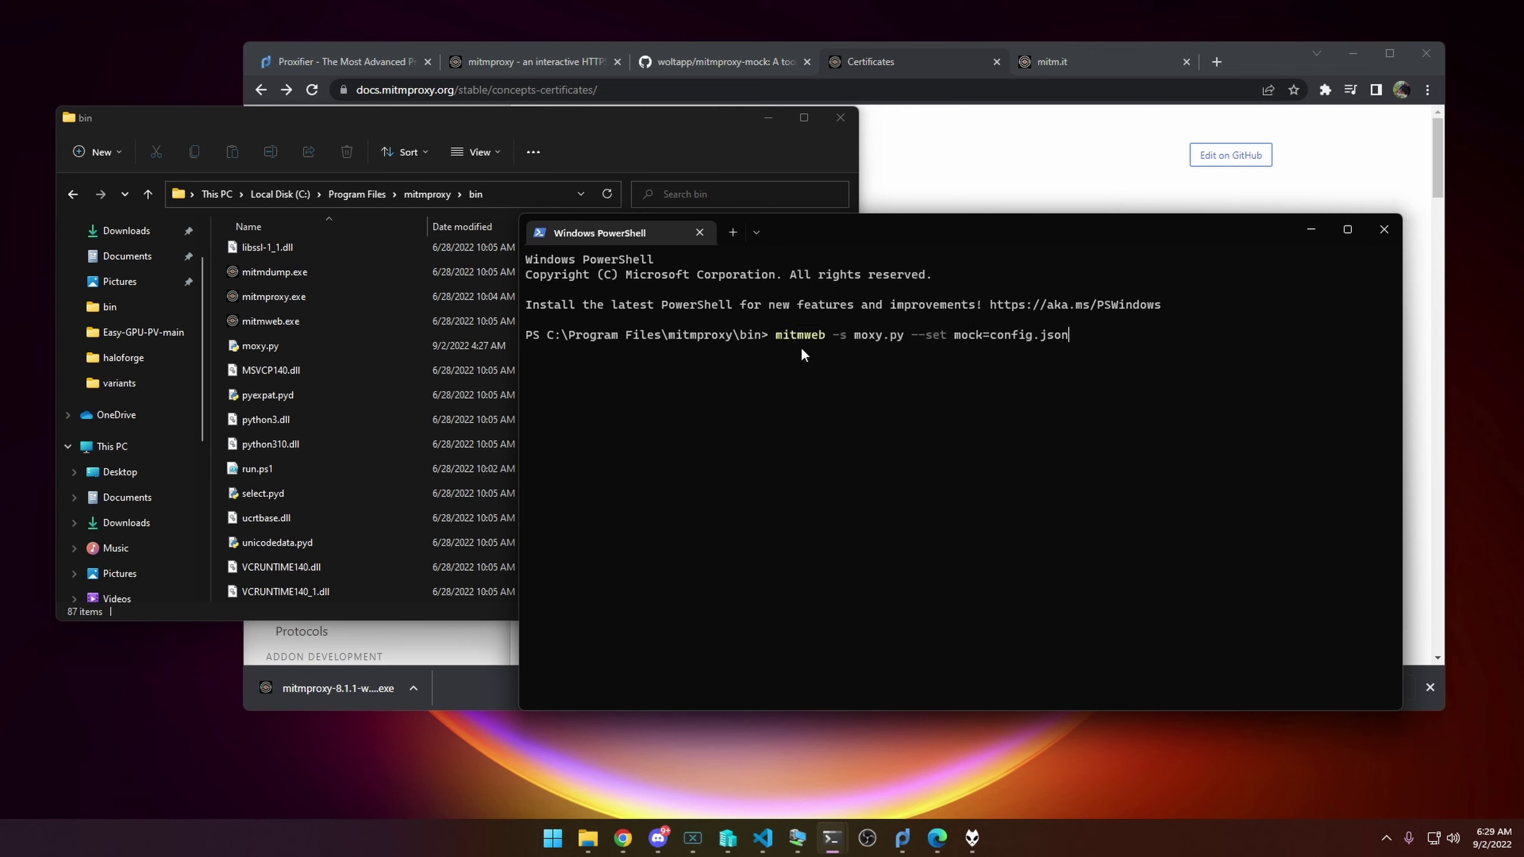
{"action": "key", "text": "Up"}
{"action": "key", "text": "Down"}
{"action": "left_click_drag", "start_coordinate": [833, 331], "coordinate": [1053, 340]}
{"action": "key", "text": "ctrl+c"}
- Shorten the command to plain "mitmweb" and run it
{"action": "key", "text": "BackSpace"}
{"action": "key", "text": "BackSpace"}
{"action": "key", "text": "BackSpace"}
{"action": "key", "text": "BackSpace"}
{"action": "key", "text": "BackSpace"}
{"action": "key", "text": "BackSpace"}
{"action": "key", "text": "BackSpace"}
{"action": "key", "text": "BackSpace"}
{"action": "key", "text": "BackSpace"}
{"action": "key", "text": "BackSpace"}
{"action": "key", "text": "BackSpace"}
{"action": "key", "text": "BackSpace"}
{"action": "key", "text": "BackSpace"}
{"action": "key", "text": "BackSpace"}
{"action": "key", "text": "BackSpace"}
{"action": "key", "text": "BackSpace"}
{"action": "key", "text": "BackSpace"}
{"action": "key", "text": "BackSpace"}
{"action": "key", "text": "BackSpace"}
{"action": "key", "text": "BackSpace"}
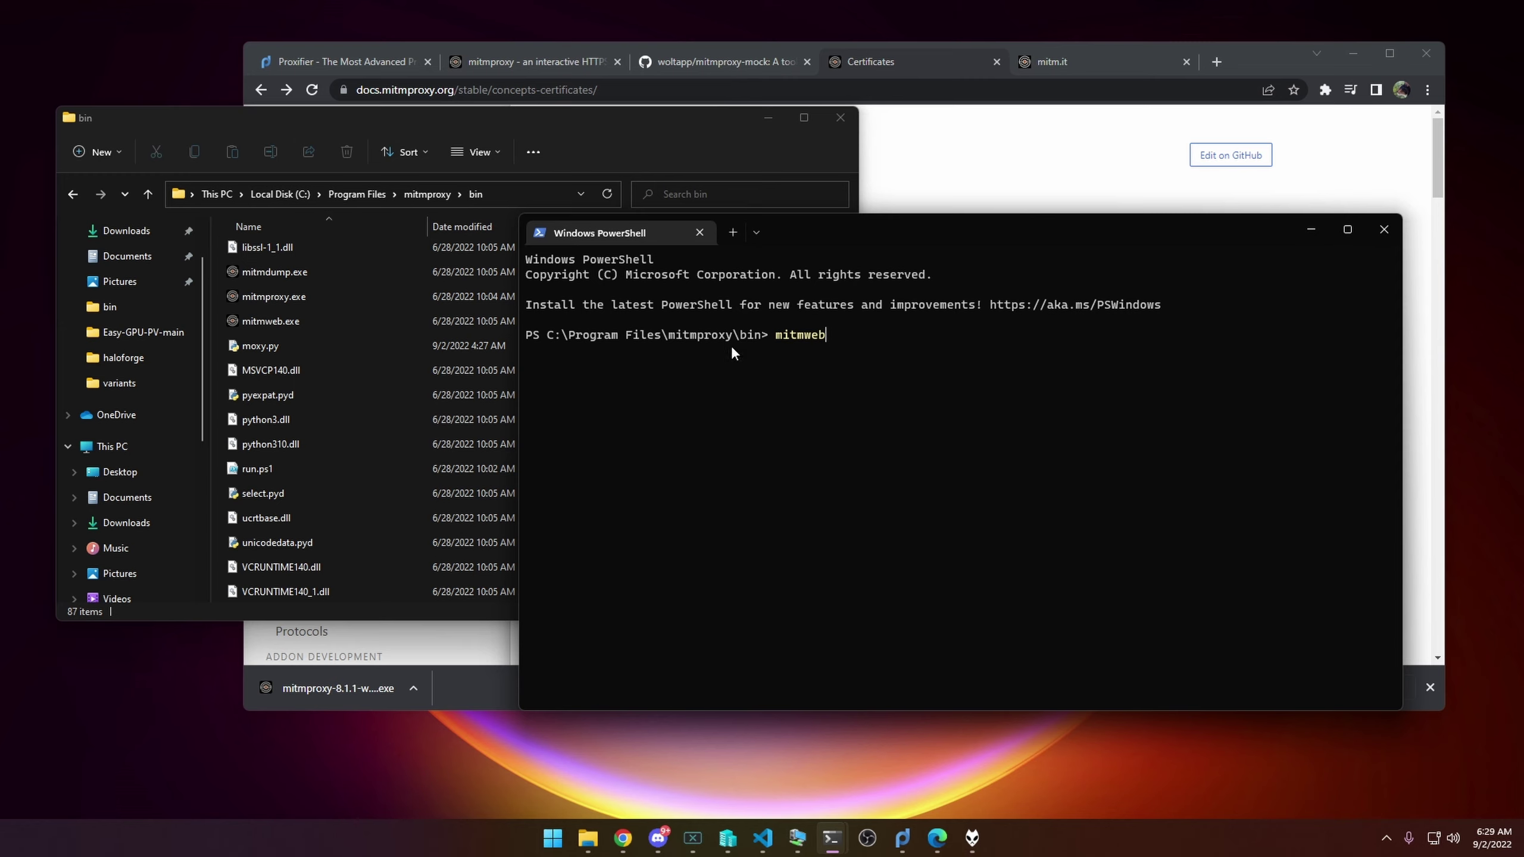
{"action": "key", "text": "Return"}
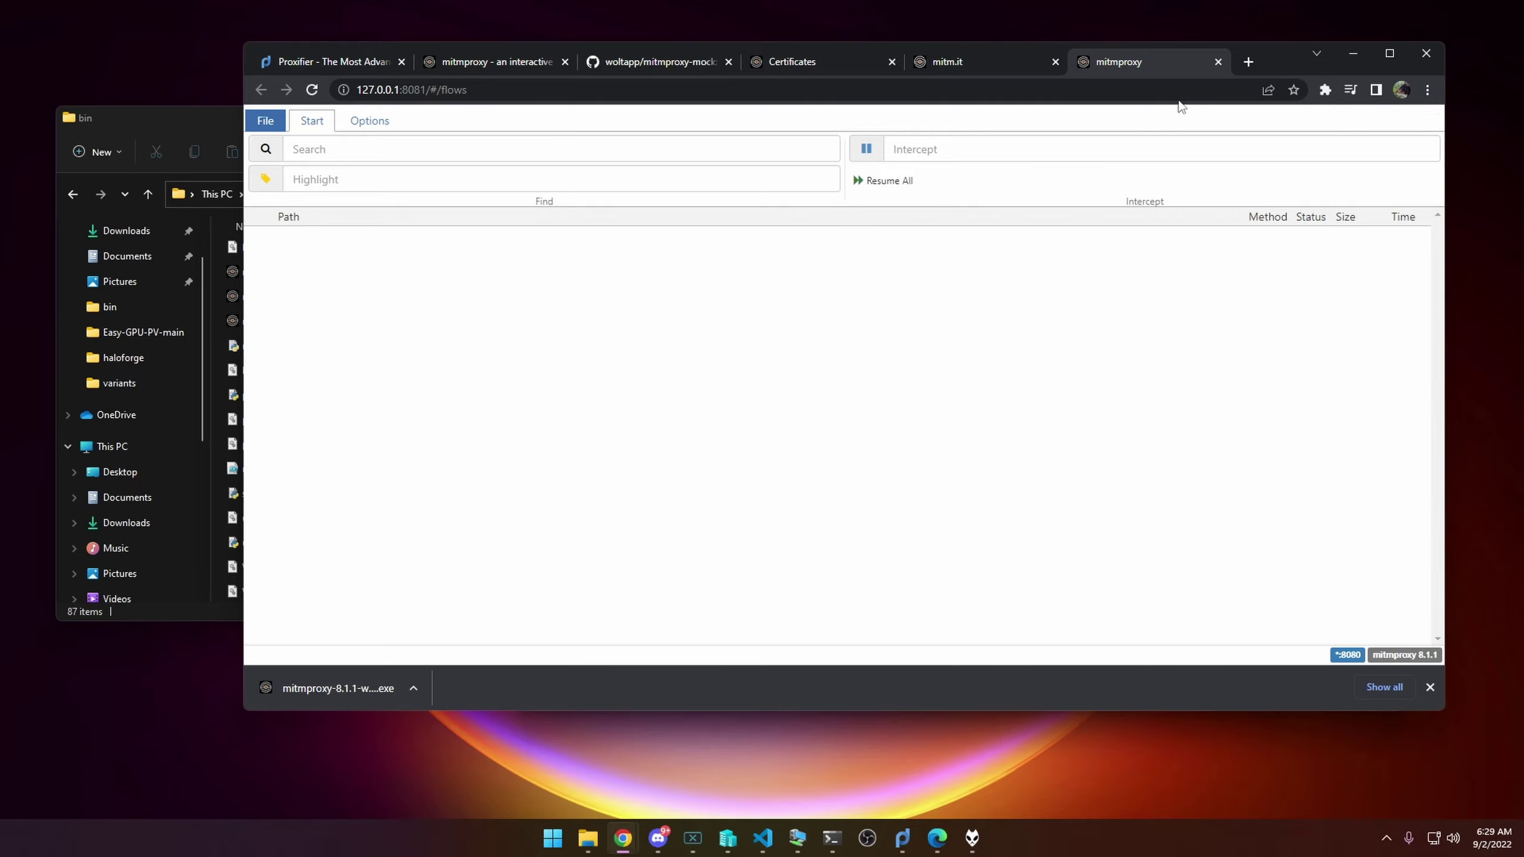
- Detach the mitmproxy web interface tab into its own browser window, make it smaller and reposition it
{"action": "left_click_drag", "start_coordinate": [1176, 67], "coordinate": [346, 151]}
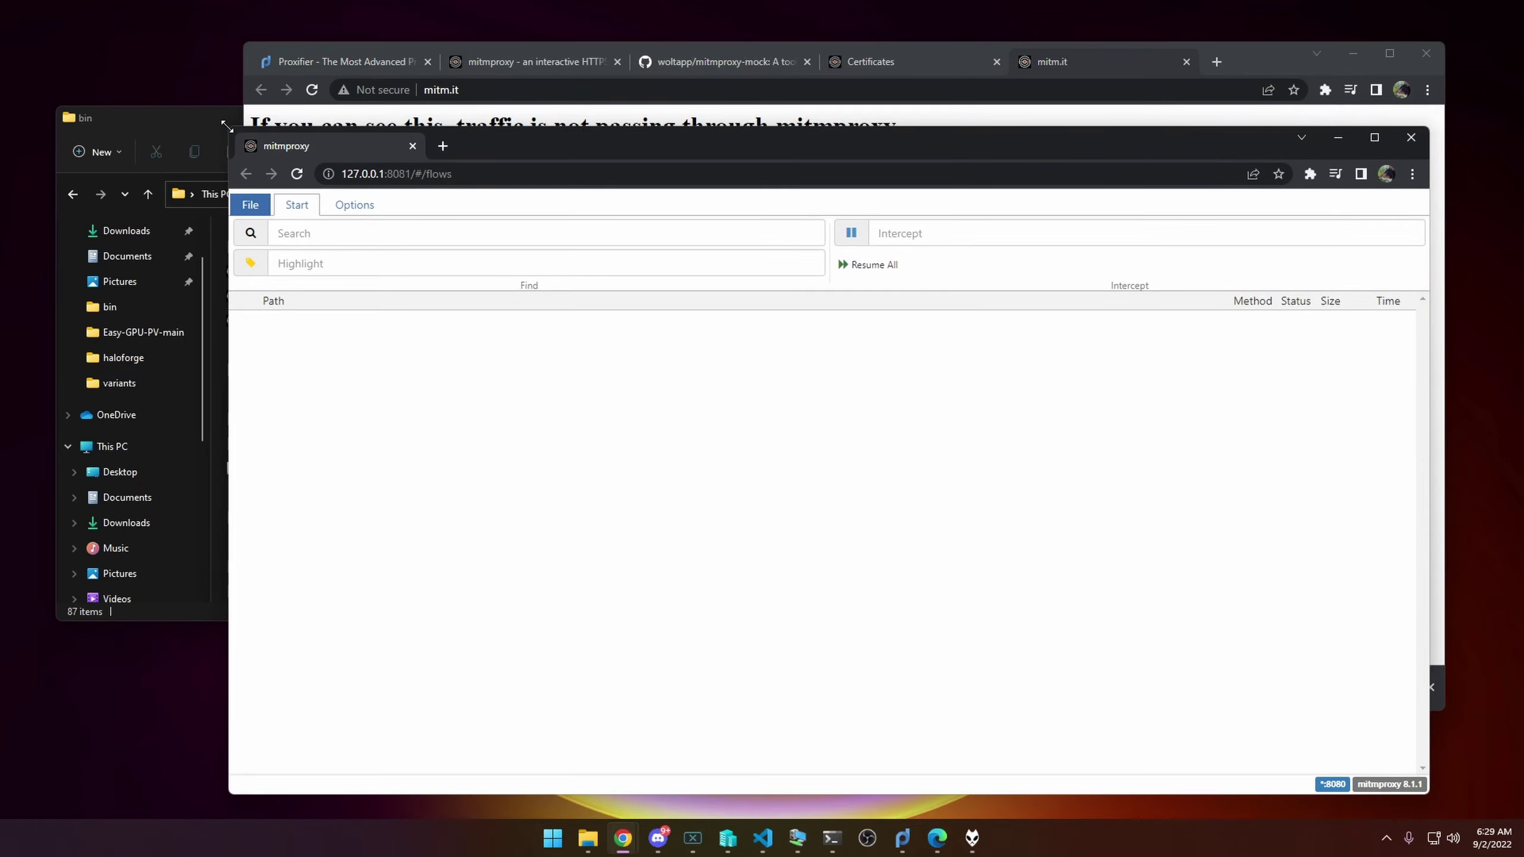
{"action": "left_click_drag", "start_coordinate": [226, 126], "coordinate": [690, 177]}
{"action": "left_click_drag", "start_coordinate": [837, 184], "coordinate": [745, 172]}
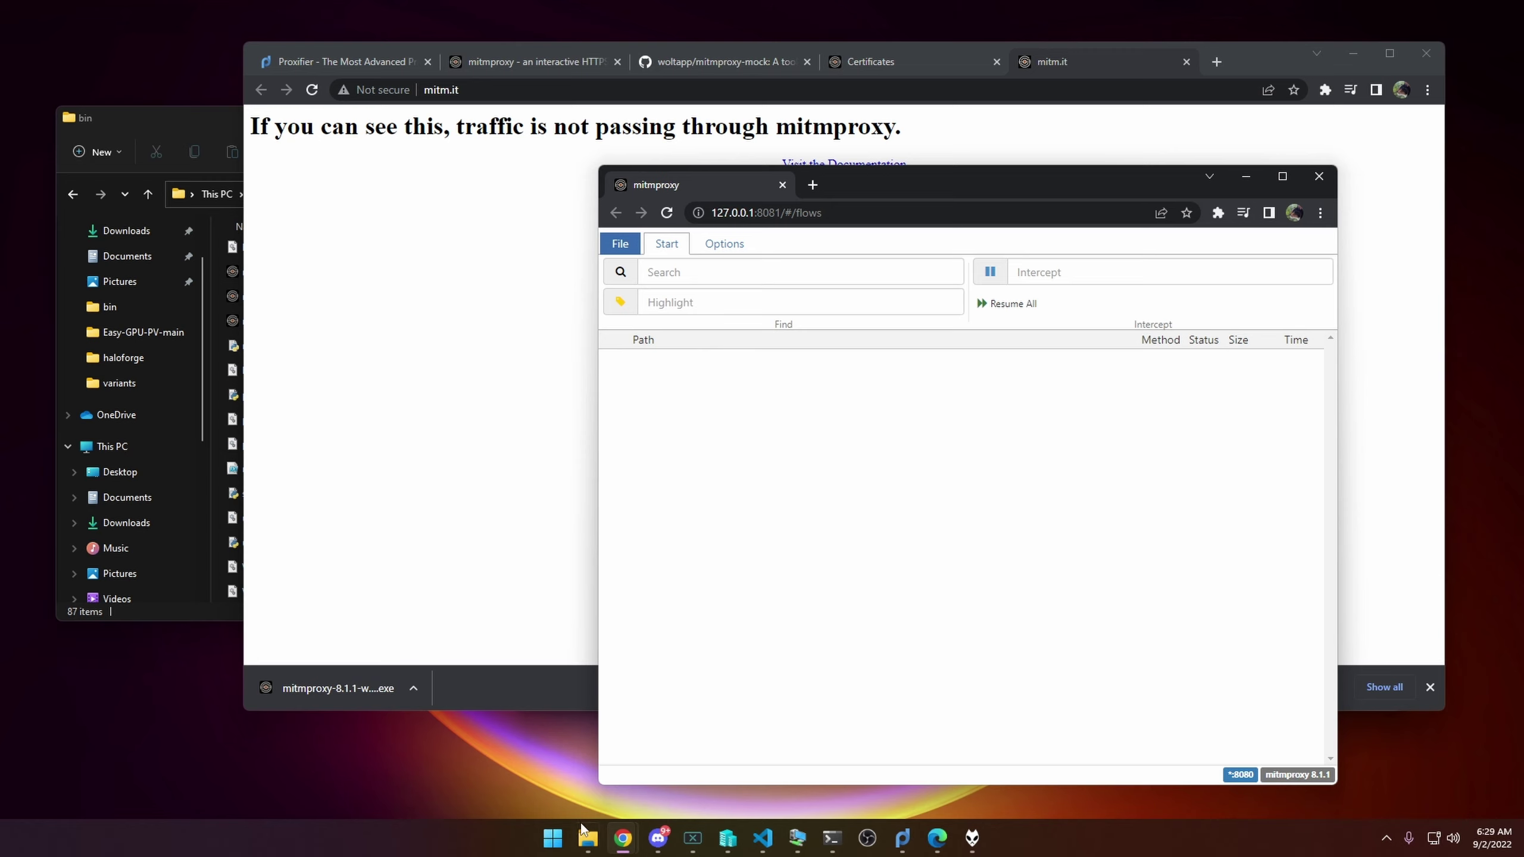
- Switch to the PowerShell window running mitmweb and examine its web server address and proxy listening port
{"action": "left_click", "coordinate": [552, 837]}
{"action": "key", "text": "Escape"}
{"action": "mouse_move", "coordinate": [833, 846]}
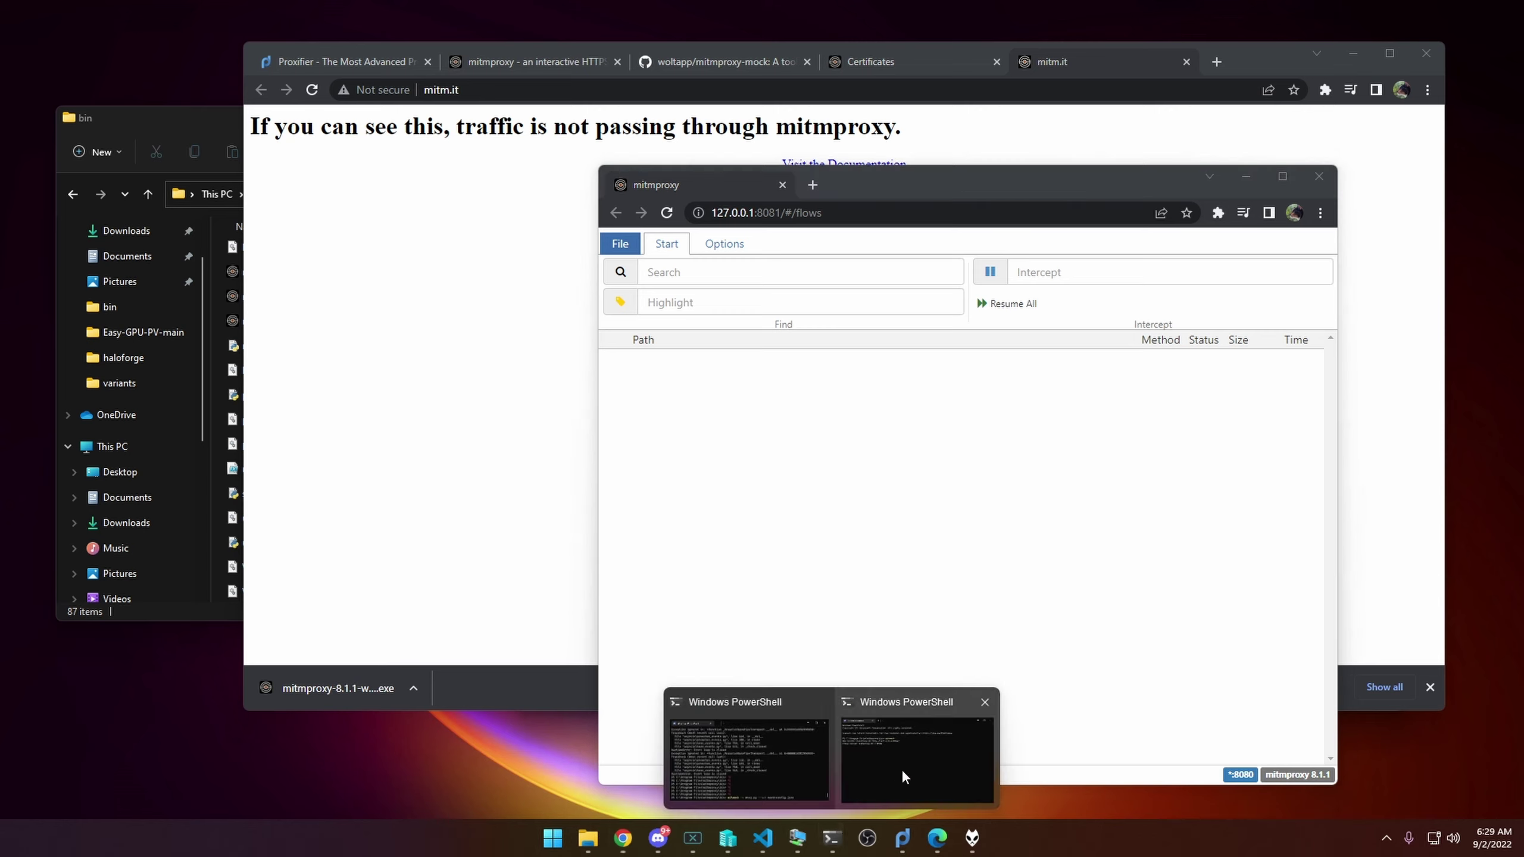
{"action": "left_click", "coordinate": [881, 743]}
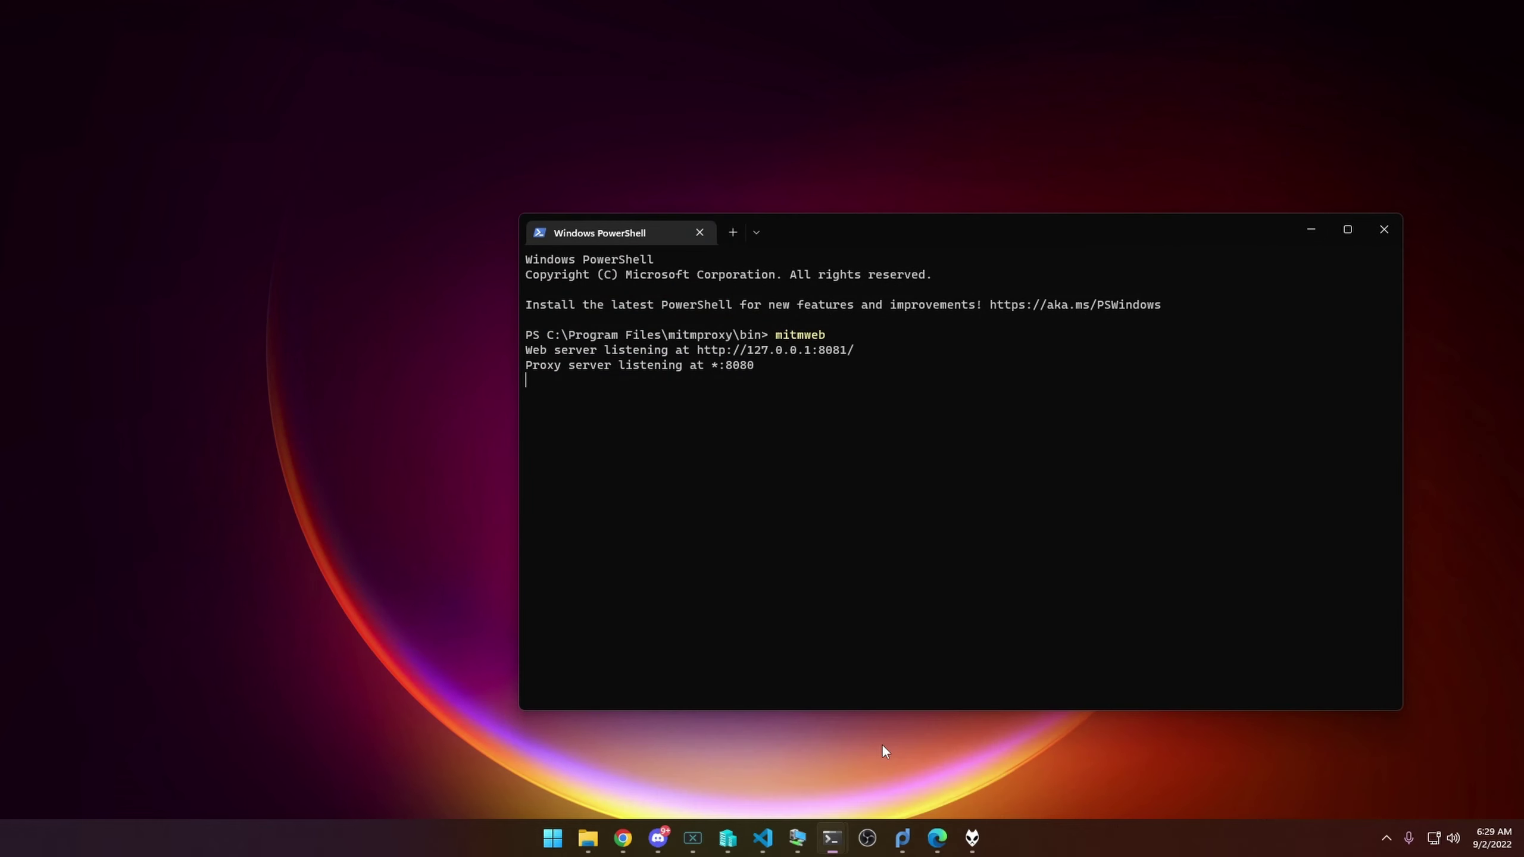
{"action": "left_click_drag", "start_coordinate": [889, 233], "coordinate": [787, 213]}
{"action": "double_click", "coordinate": [696, 315]}
{"action": "left_click", "coordinate": [719, 317]}
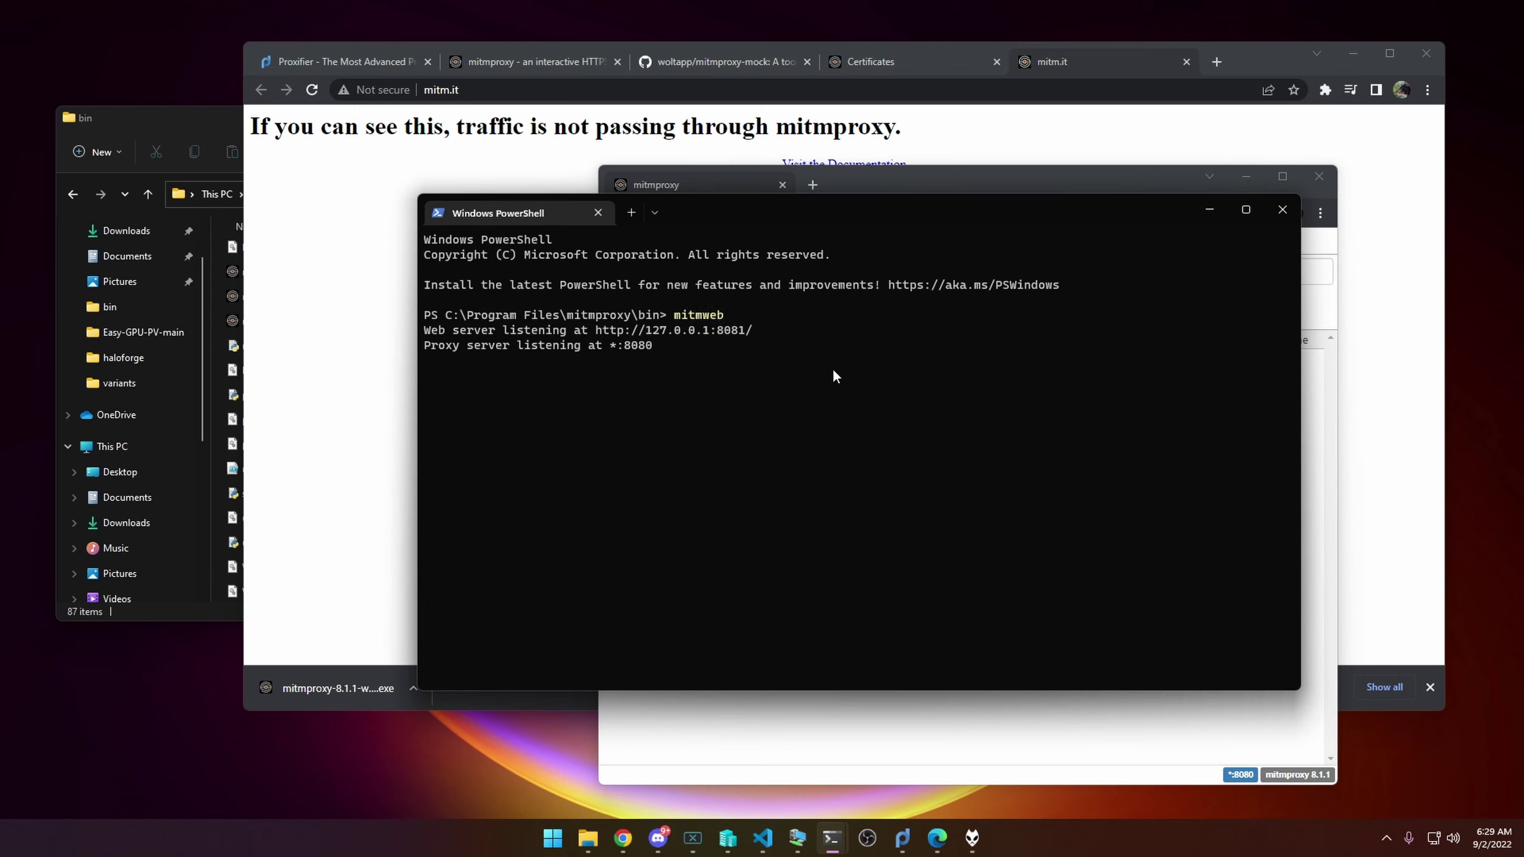
{"action": "left_click_drag", "start_coordinate": [523, 331], "coordinate": [750, 336]}
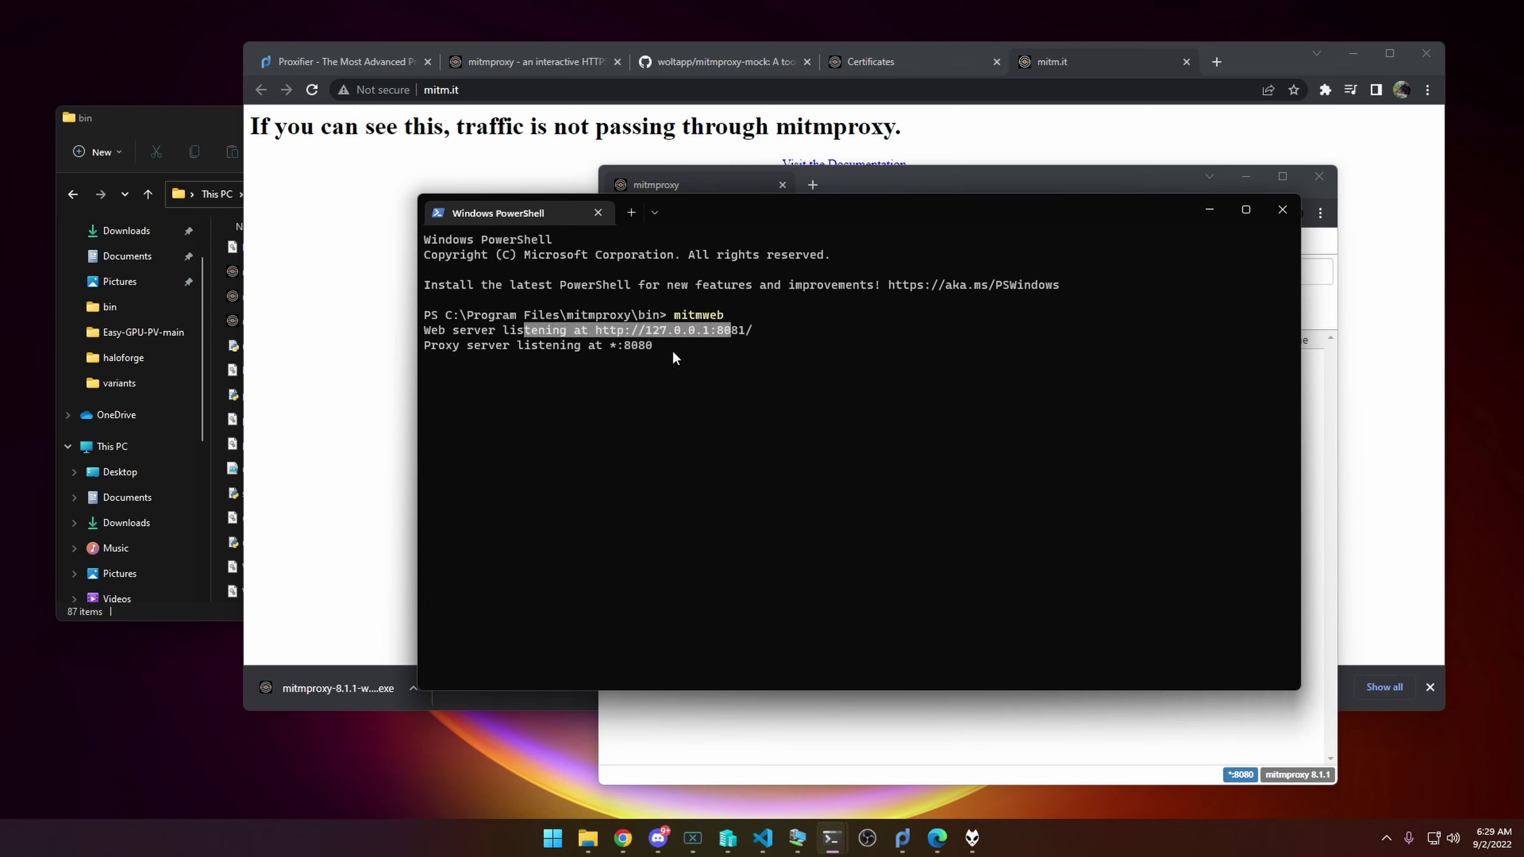
{"action": "double_click", "coordinate": [629, 346]}
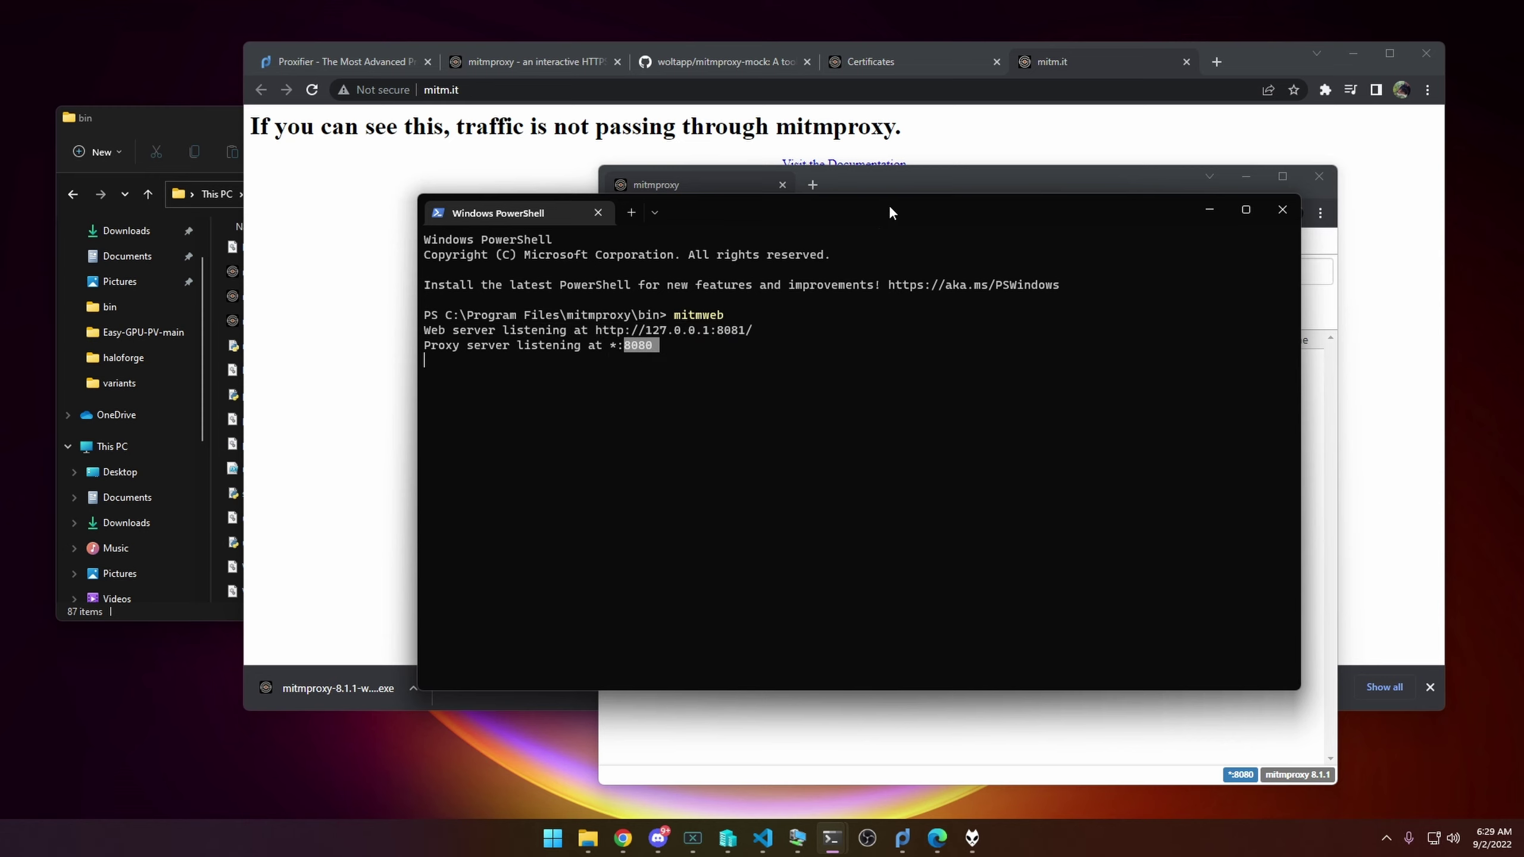
{"action": "left_click_drag", "start_coordinate": [888, 205], "coordinate": [567, 228]}
{"action": "key", "text": "ctrl+c"}
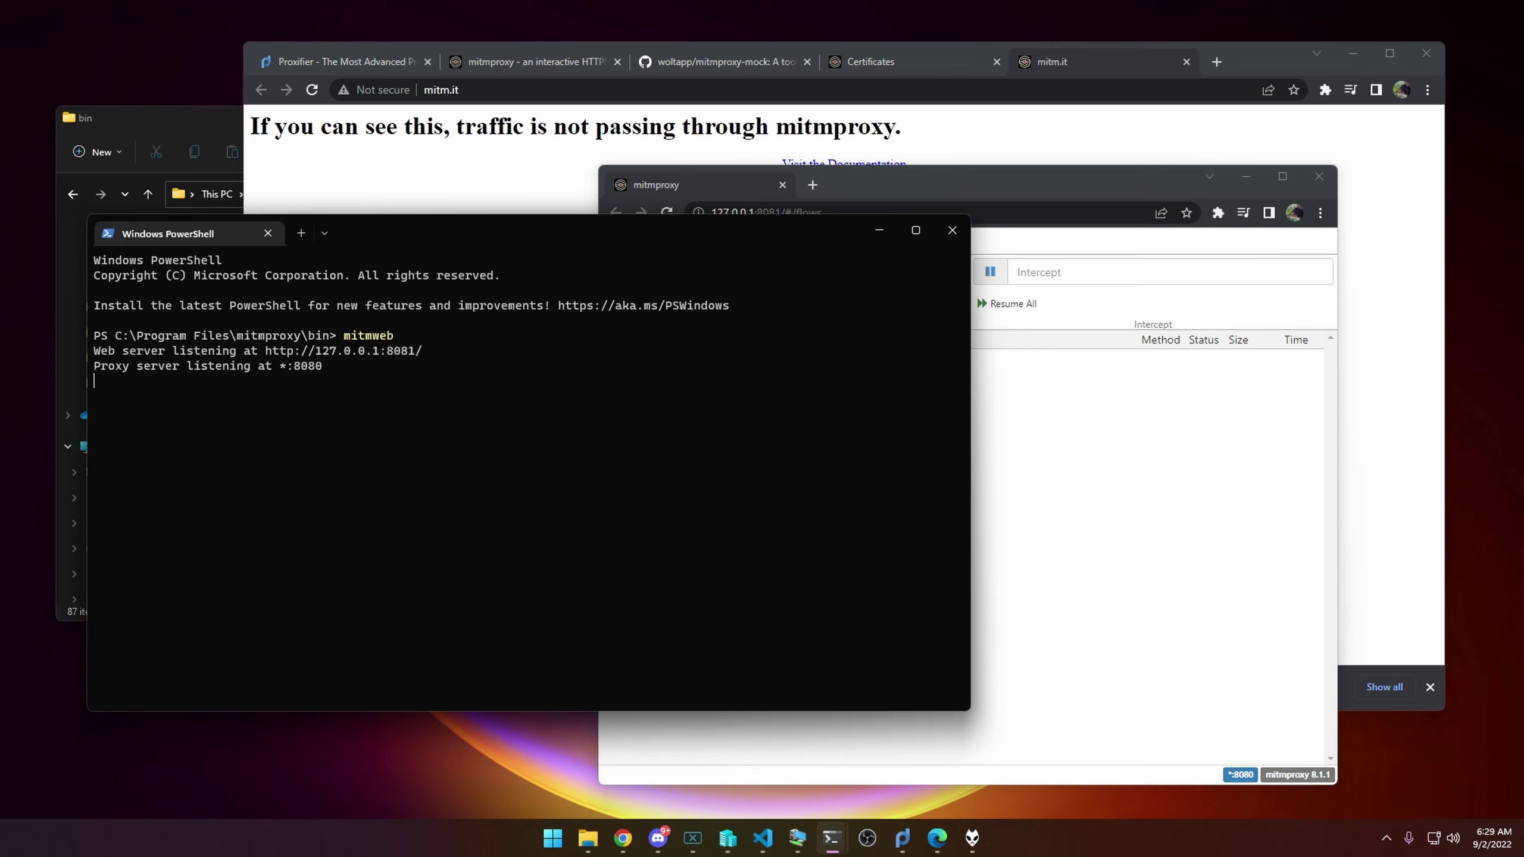
{"action": "triple_click", "coordinate": [284, 367]}
{"action": "key", "text": "ctrl+c"}
- Switch to Proxifier and open its list of proxy servers to compare with mitmweb's listening port
{"action": "left_click", "coordinate": [902, 838]}
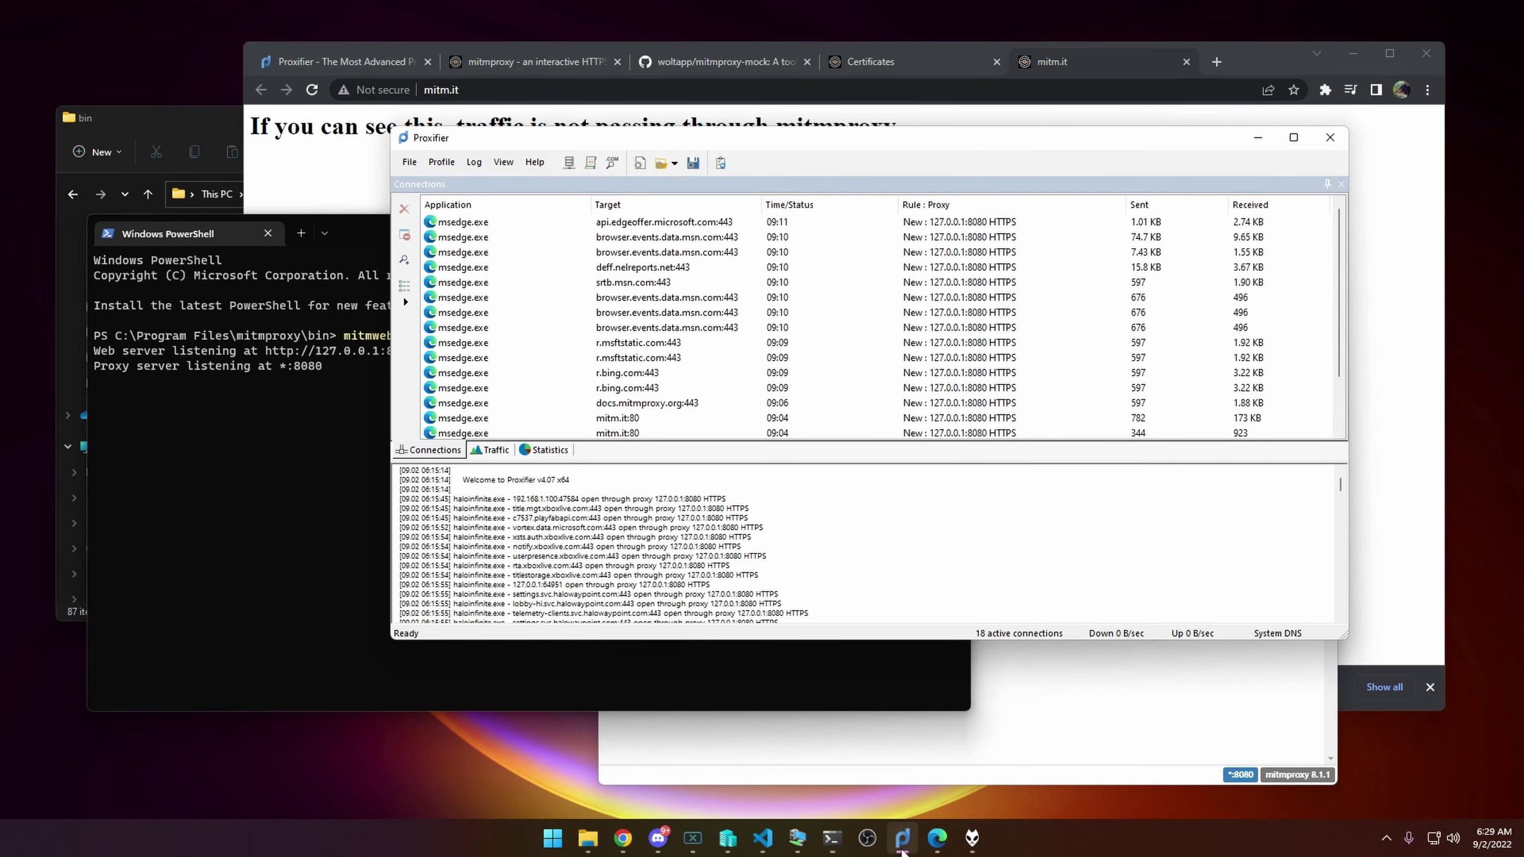
{"action": "left_click", "coordinate": [441, 162]}
{"action": "left_click", "coordinate": [475, 181]}
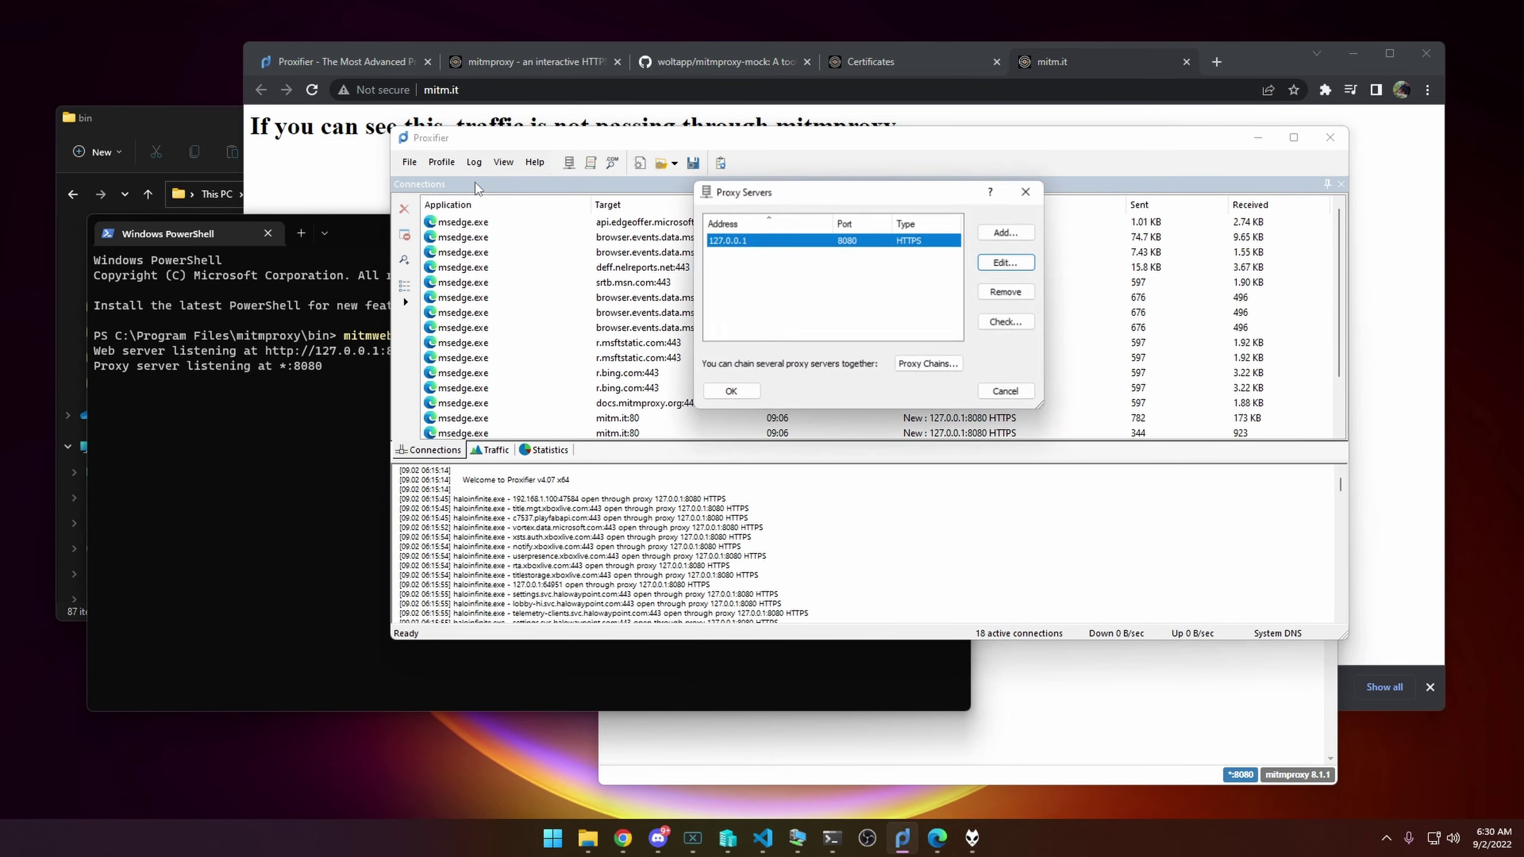
- Open the 127.0.0.1 proxy server entry for editing and examine its address and port
{"action": "left_click_drag", "start_coordinate": [709, 235], "coordinate": [709, 239]}
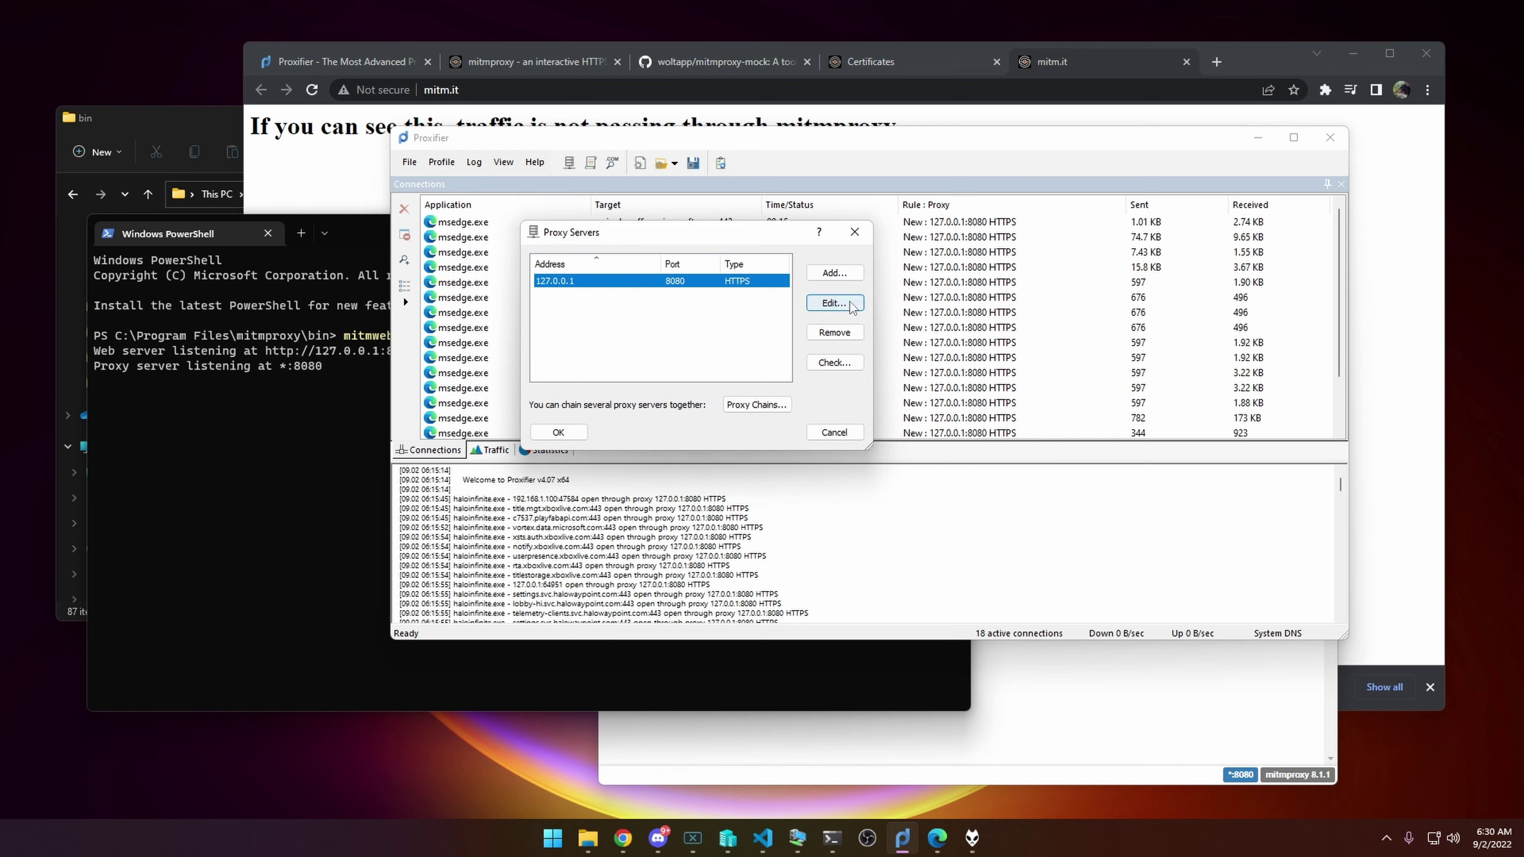
{"action": "left_click", "coordinate": [789, 280]}
{"action": "left_click", "coordinate": [689, 281]}
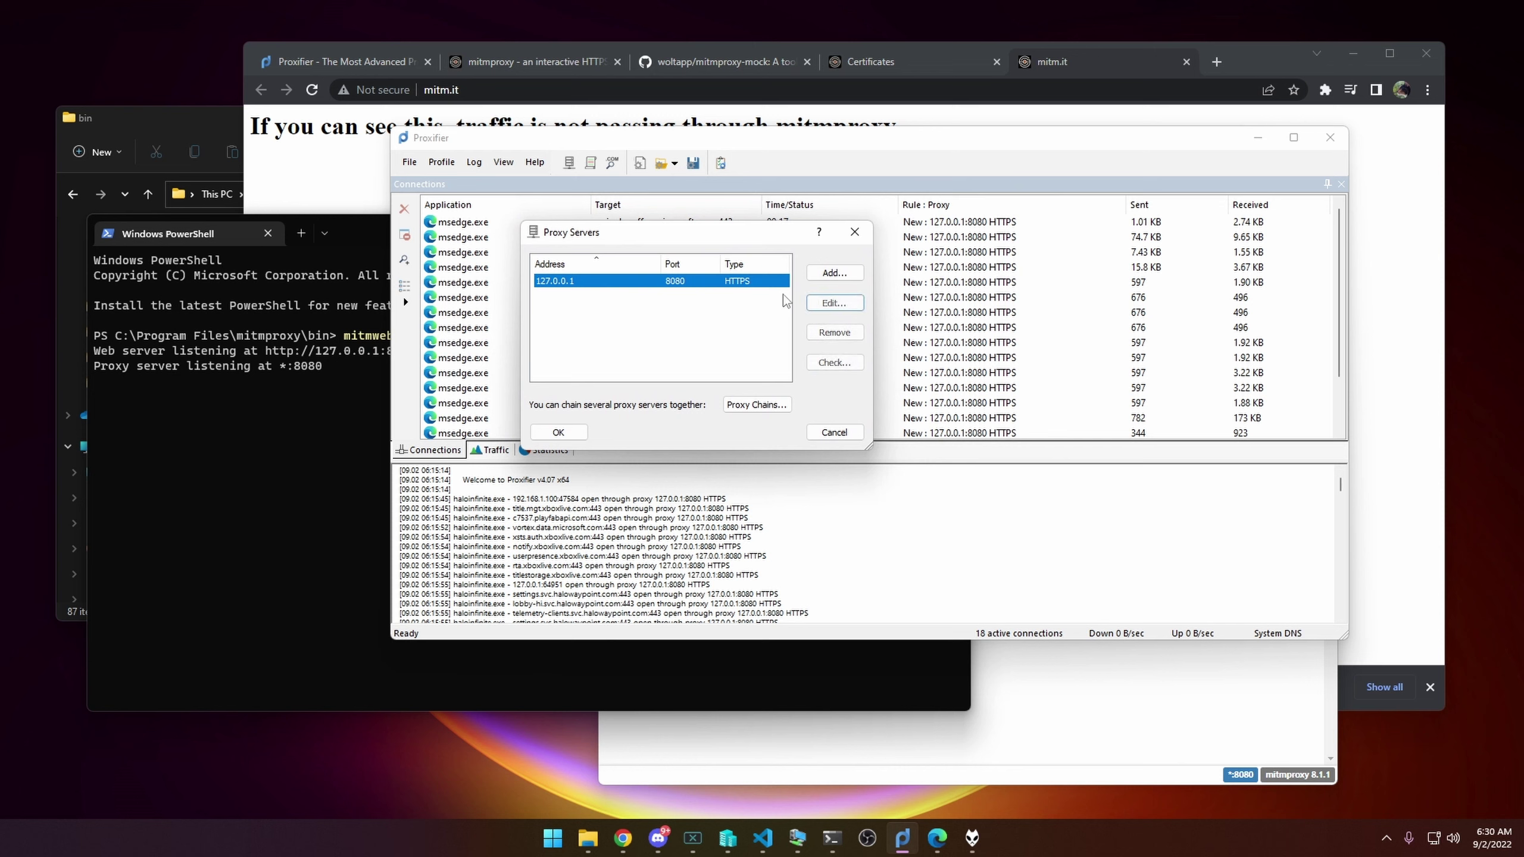
{"action": "left_click", "coordinate": [834, 302]}
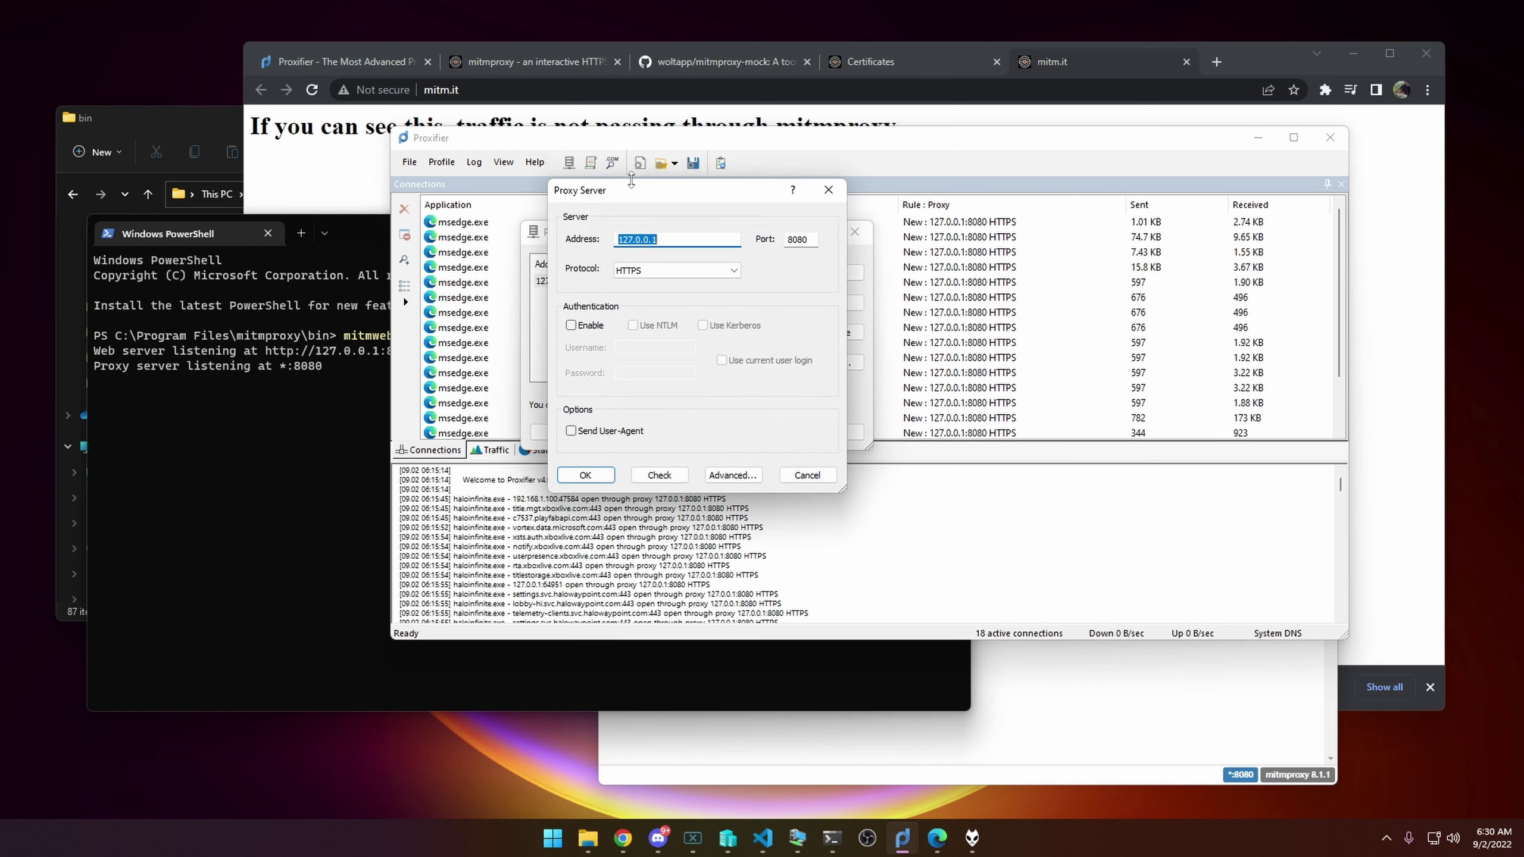
{"action": "left_click_drag", "start_coordinate": [650, 190], "coordinate": [775, 209]}
{"action": "left_click", "coordinate": [823, 259]}
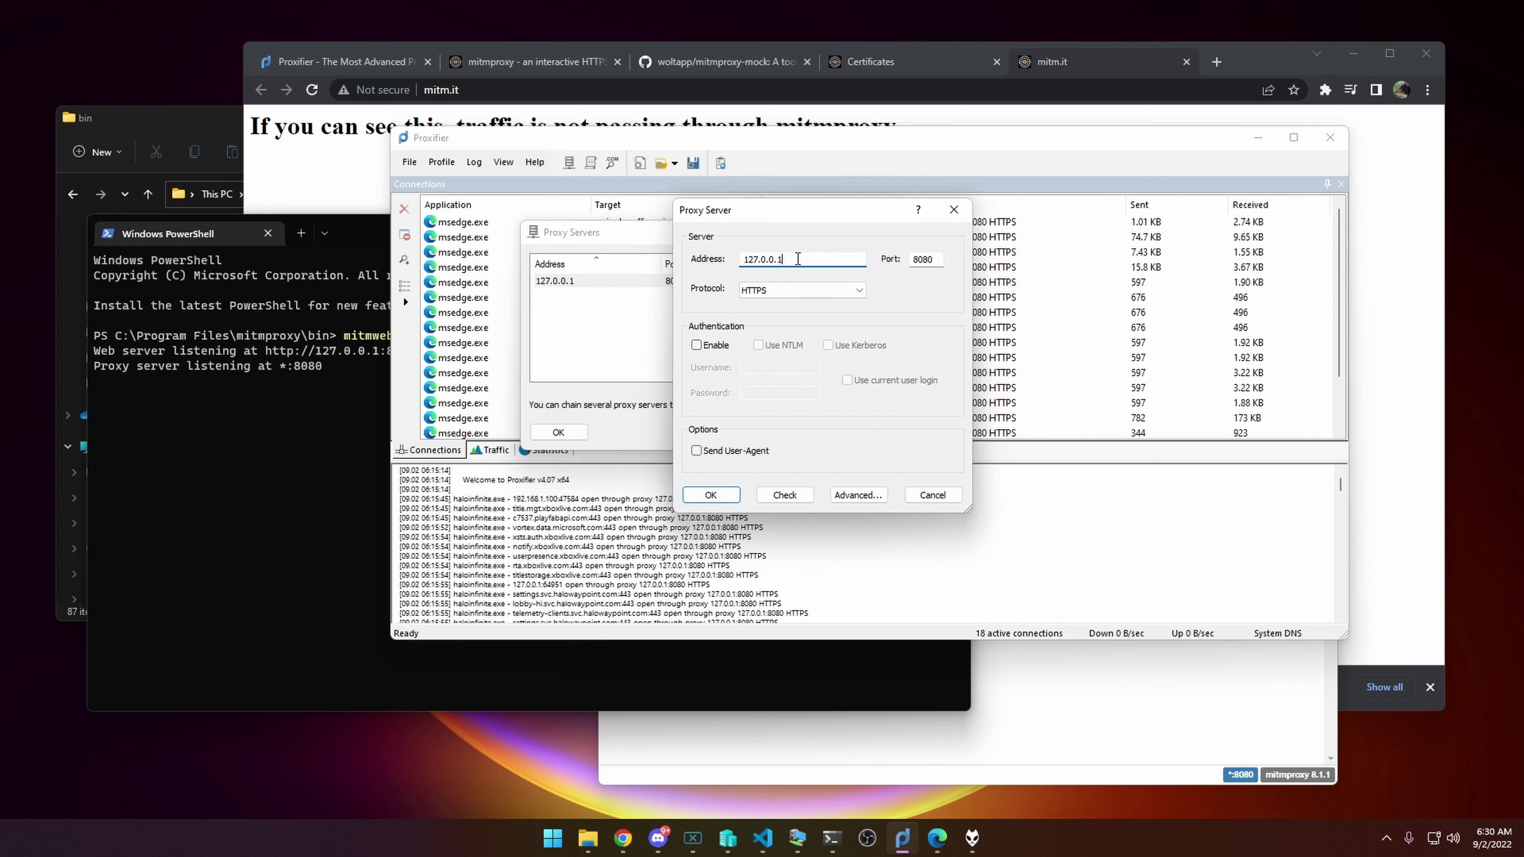
{"action": "left_click_drag", "start_coordinate": [787, 259], "coordinate": [743, 259]}
{"action": "double_click", "coordinate": [923, 260]}
- Compare the port with mitmweb's output in PowerShell and choose HTTPS as the proxy server's protocol
{"action": "left_click_drag", "start_coordinate": [284, 447], "coordinate": [295, 367]}
{"action": "key", "text": "ctrl+c"}
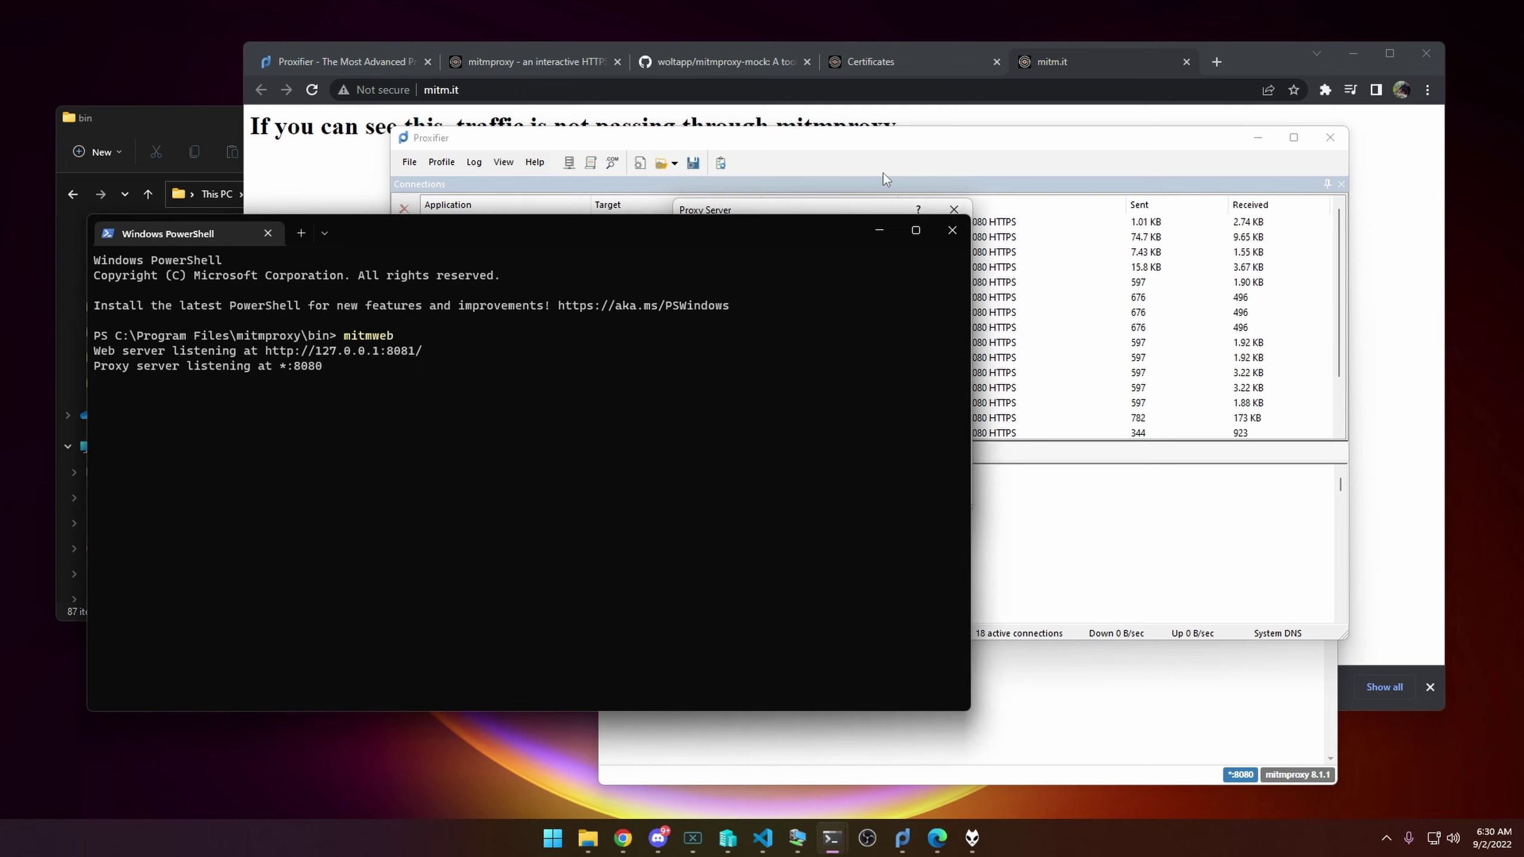
{"action": "left_click", "coordinate": [883, 172]}
{"action": "left_click_drag", "start_coordinate": [863, 210], "coordinate": [868, 198]}
{"action": "left_click", "coordinate": [796, 285]}
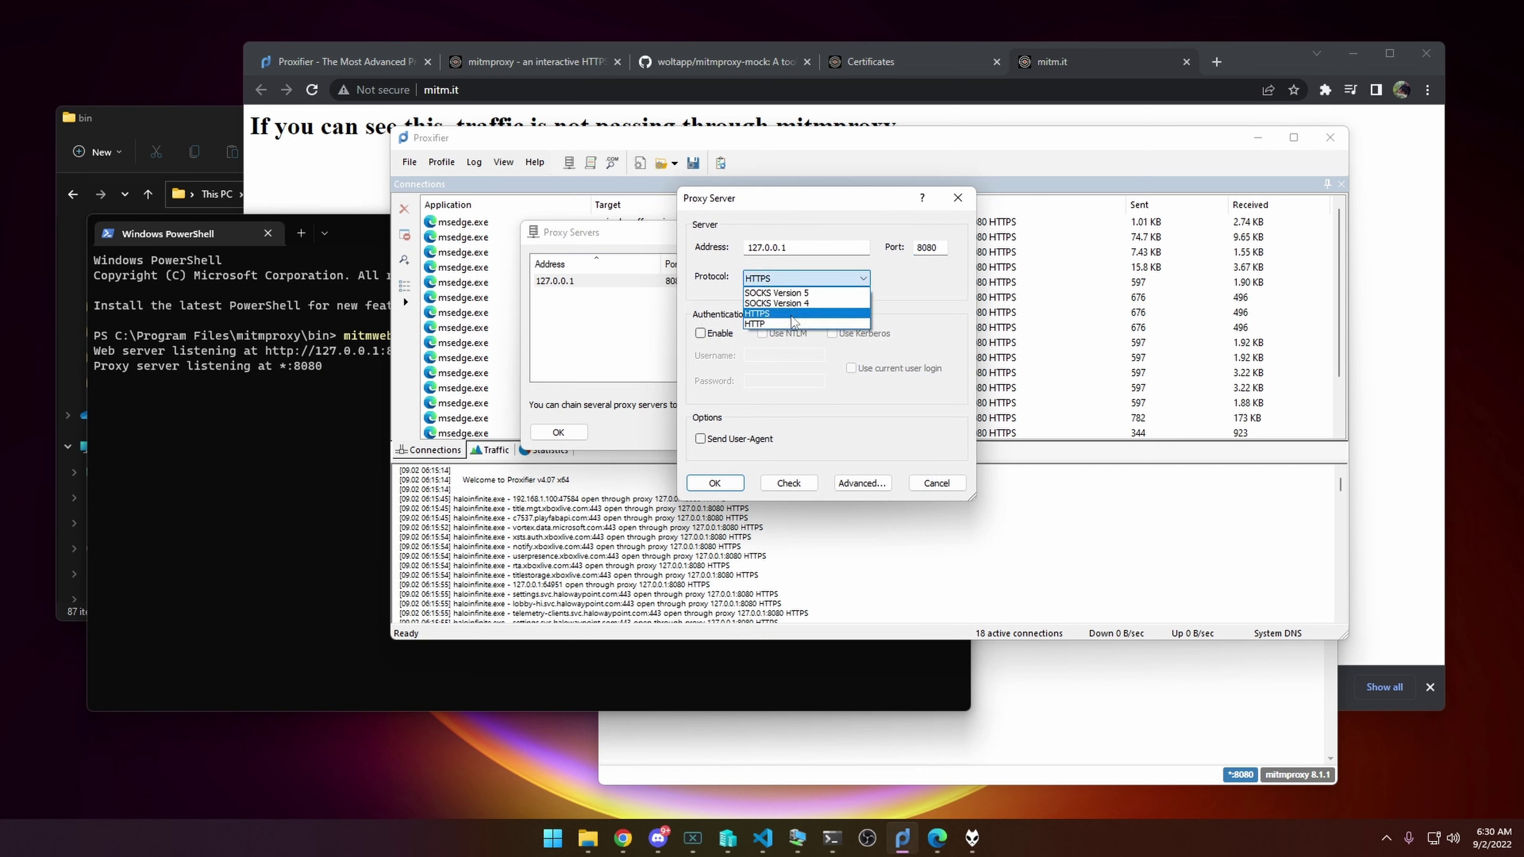
{"action": "left_click", "coordinate": [793, 315]}
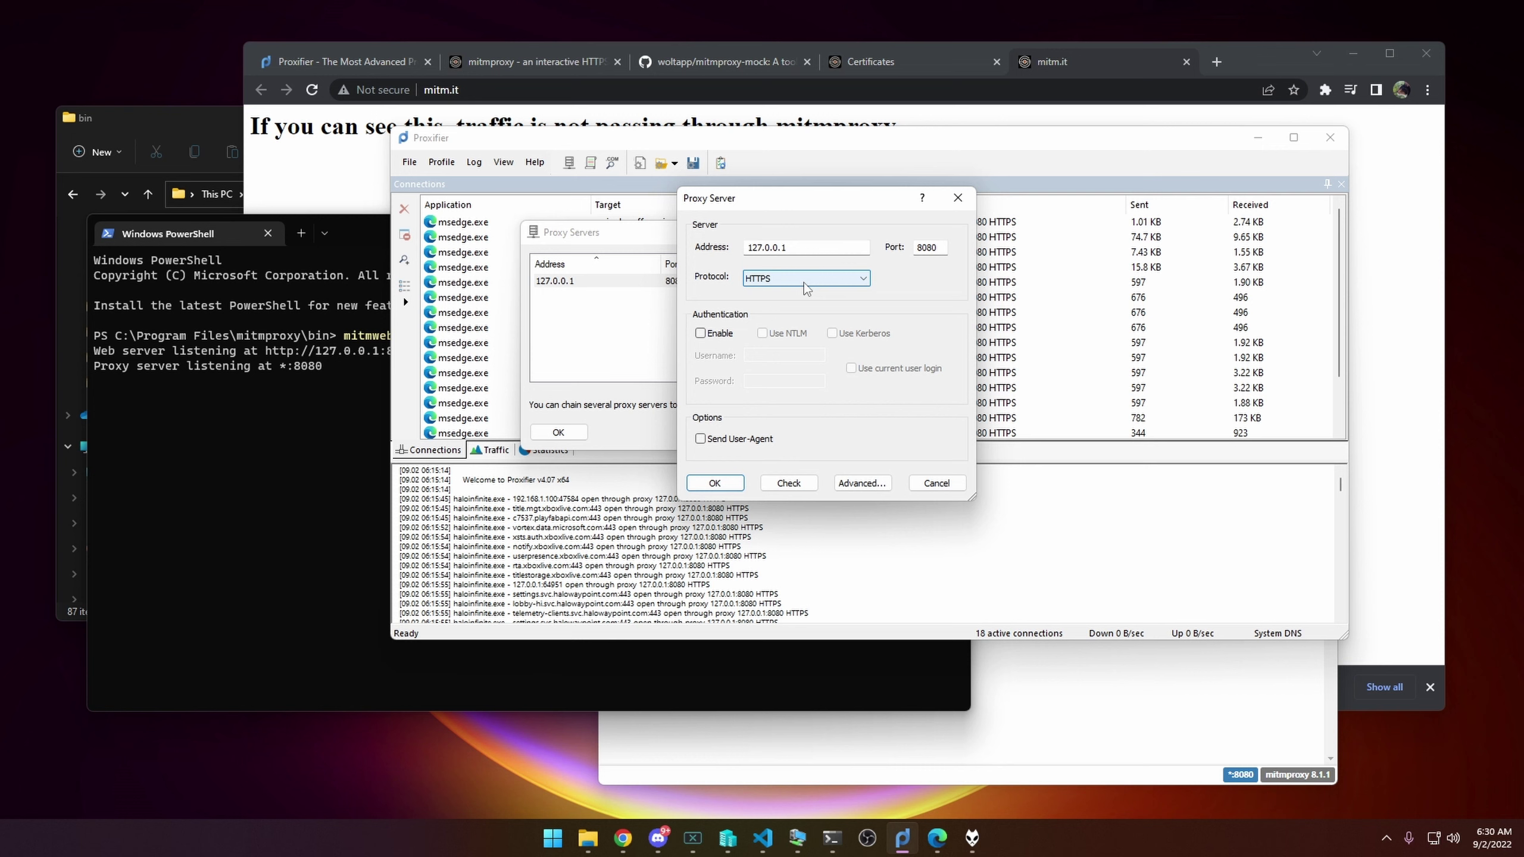
- Run the proxy check on the 127.0.0.1:8080 server and reposition the checker window
{"action": "left_click", "coordinate": [802, 487]}
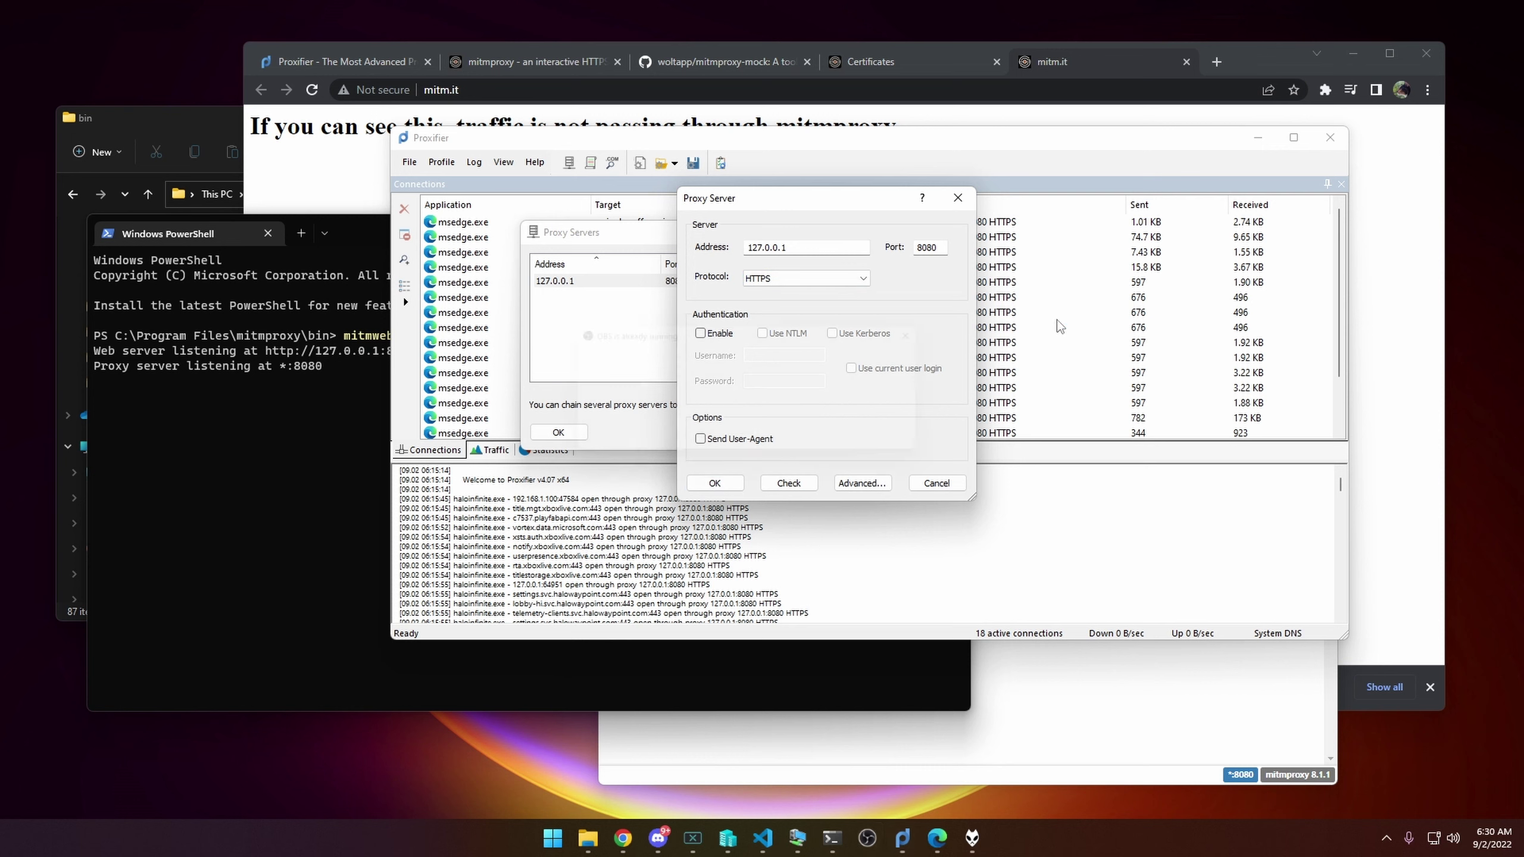
{"action": "left_click", "coordinate": [909, 439]}
{"action": "left_click", "coordinate": [791, 485]}
{"action": "left_click_drag", "start_coordinate": [757, 260], "coordinate": [790, 242]}
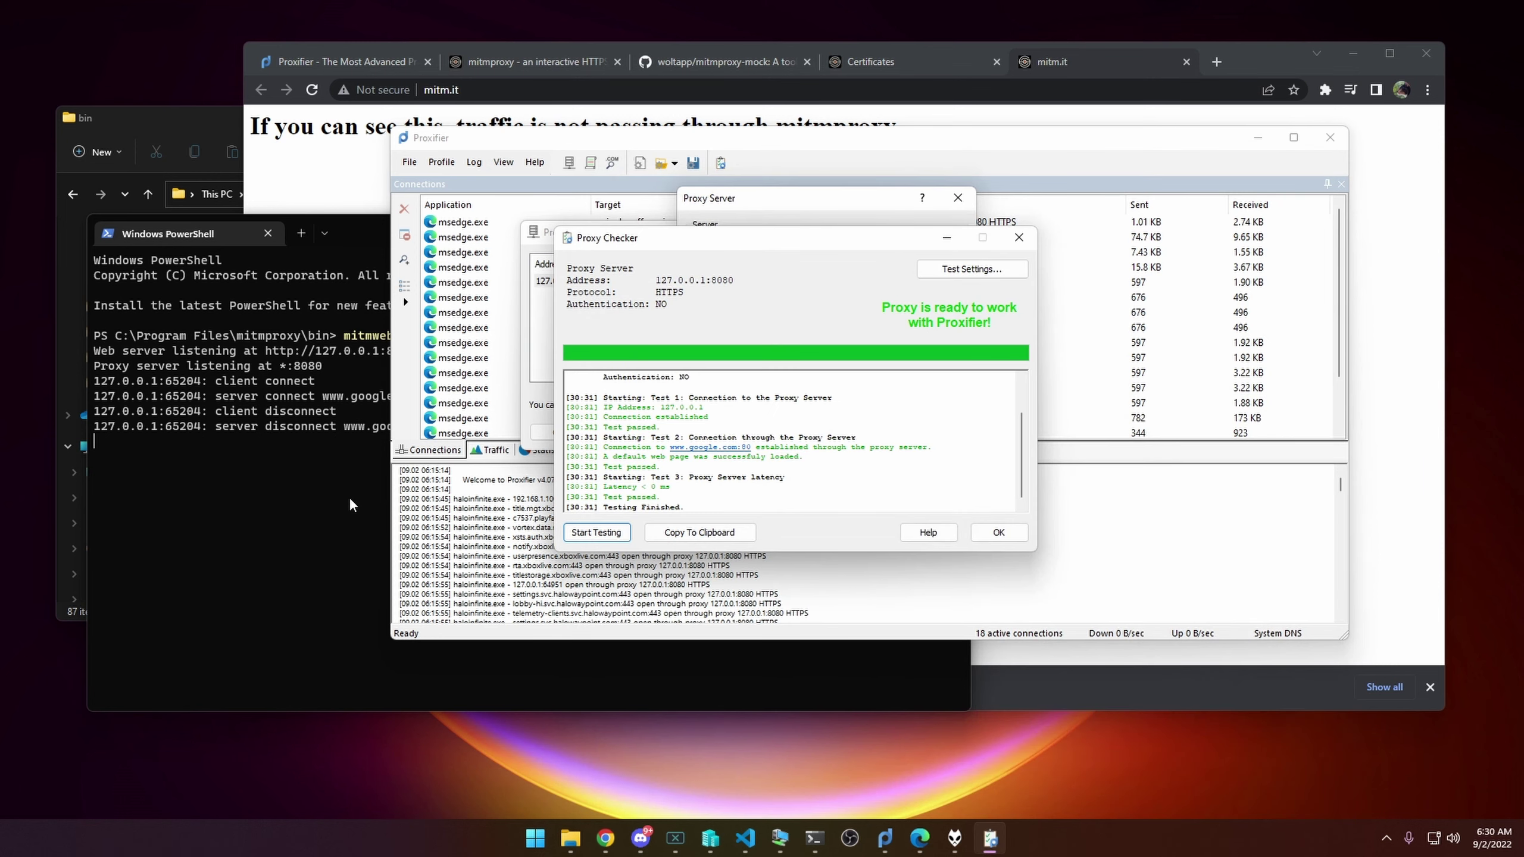
- Compare mitmweb's log and listening port in PowerShell with the server details in the Proxy Checker
{"action": "left_click", "coordinate": [349, 497]}
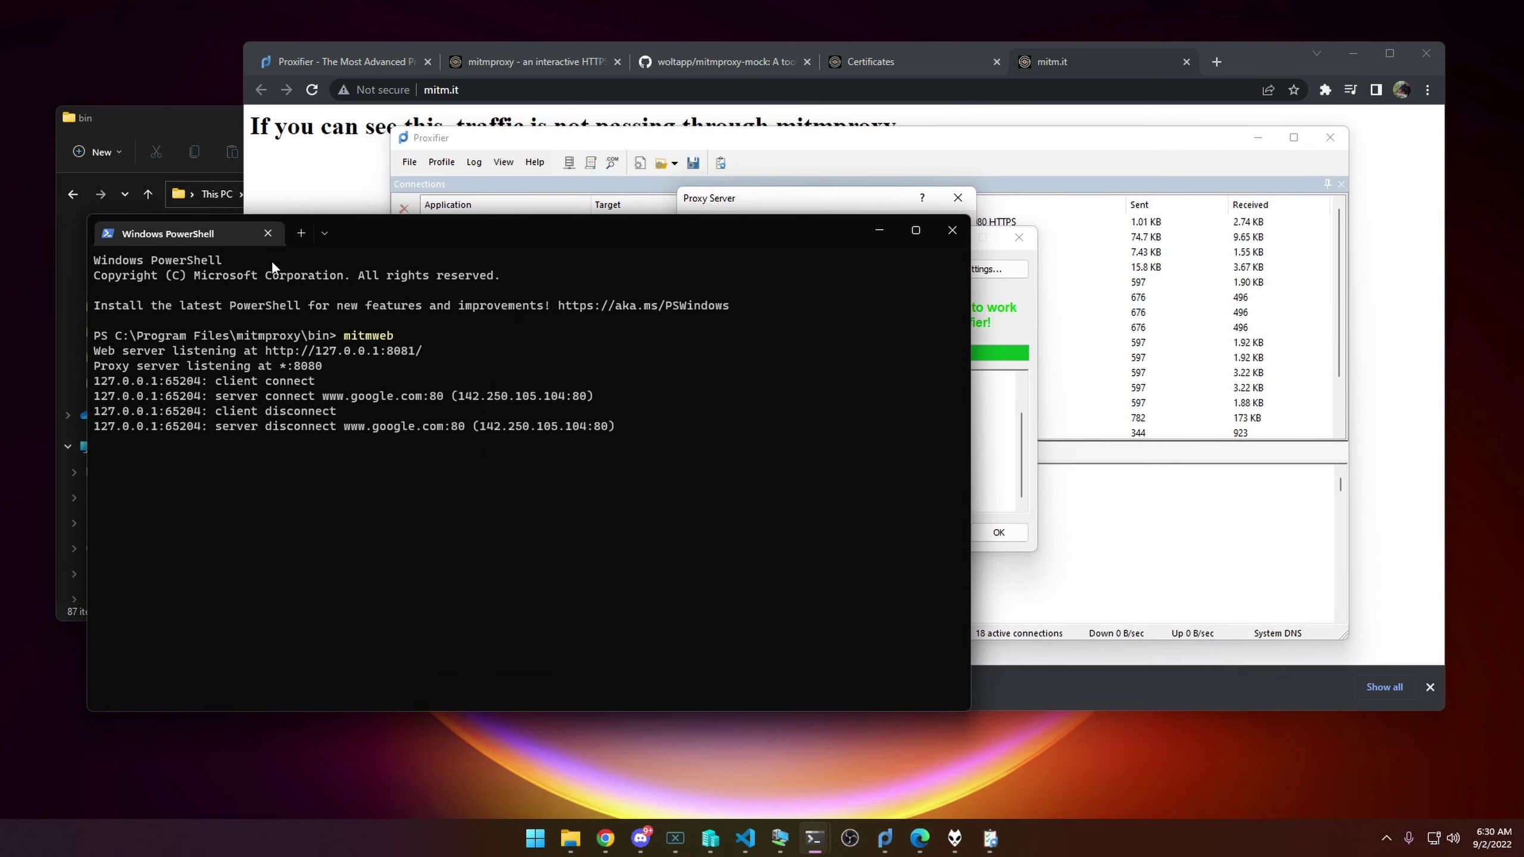
{"action": "left_click_drag", "start_coordinate": [457, 243], "coordinate": [713, 221]}
{"action": "left_click_drag", "start_coordinate": [685, 357], "coordinate": [473, 282]}
{"action": "left_click", "coordinate": [685, 357]}
{"action": "double_click", "coordinate": [552, 345]}
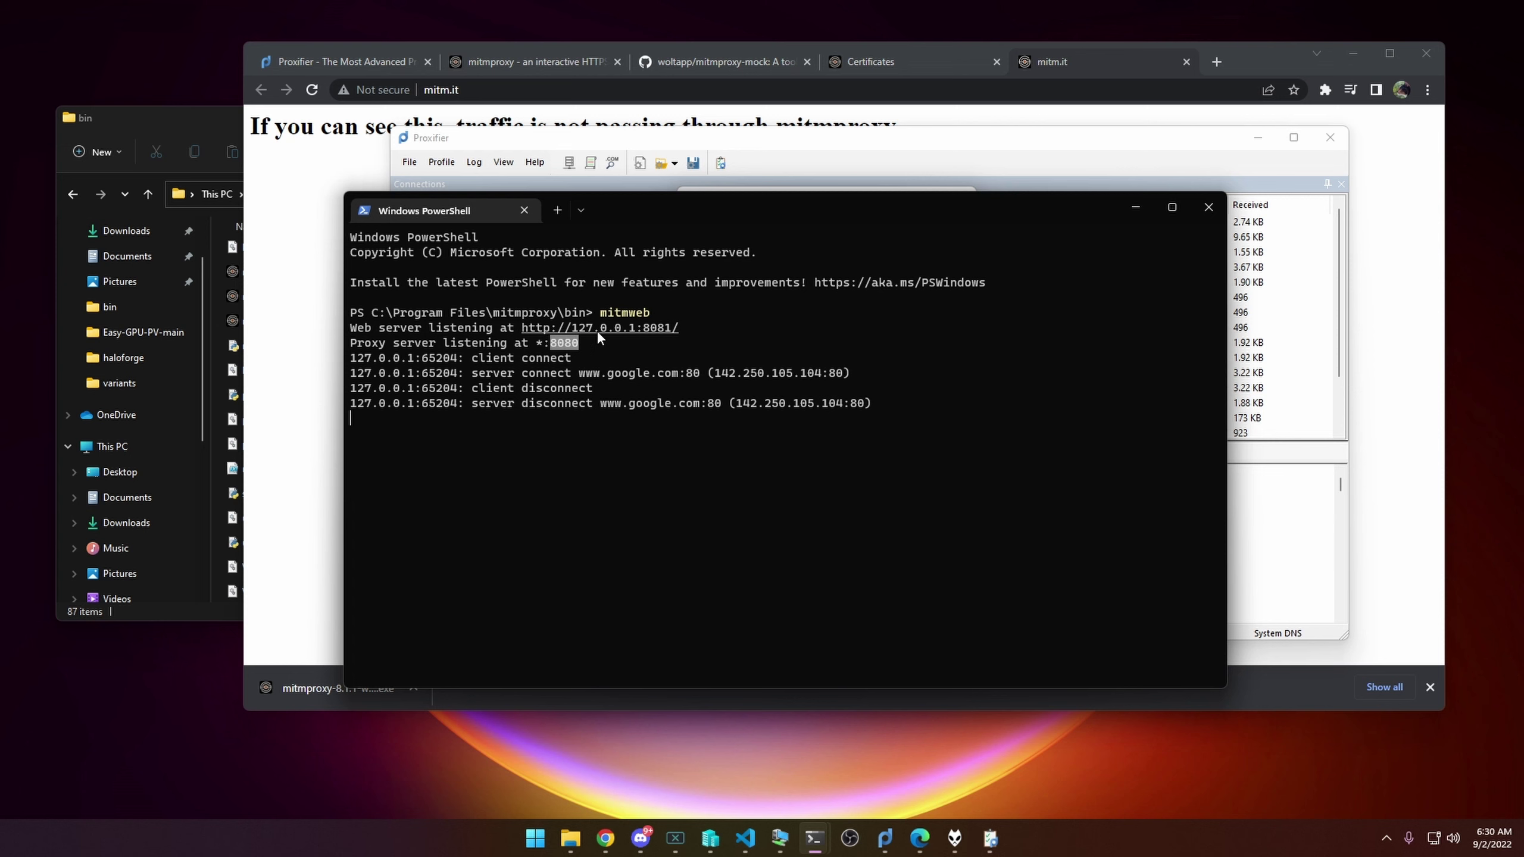
{"action": "left_click_drag", "start_coordinate": [764, 221], "coordinate": [509, 314]}
{"action": "left_click", "coordinate": [801, 234]}
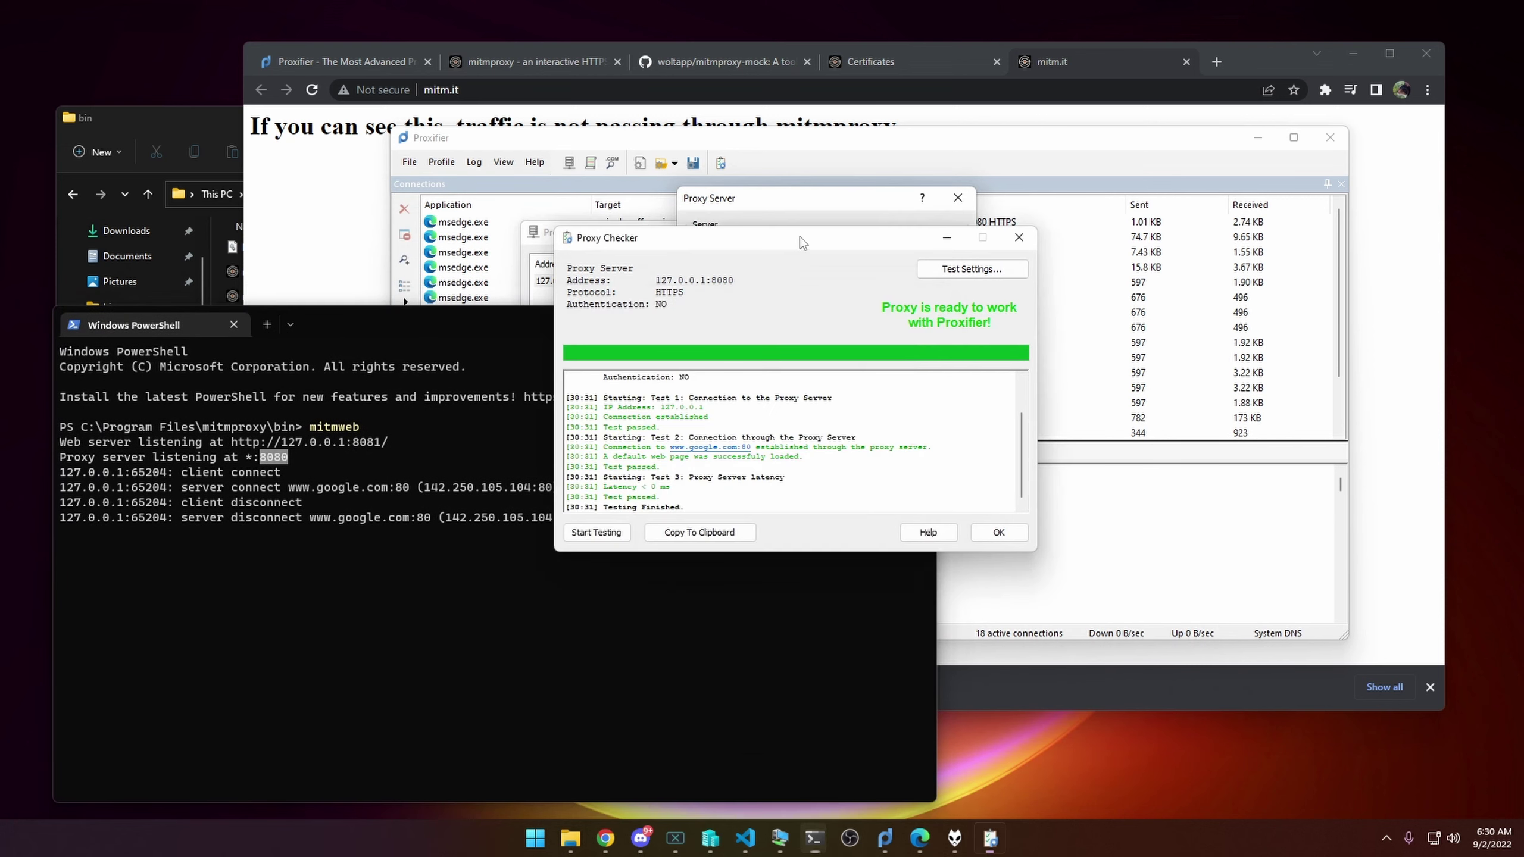
{"action": "double_click", "coordinate": [675, 284]}
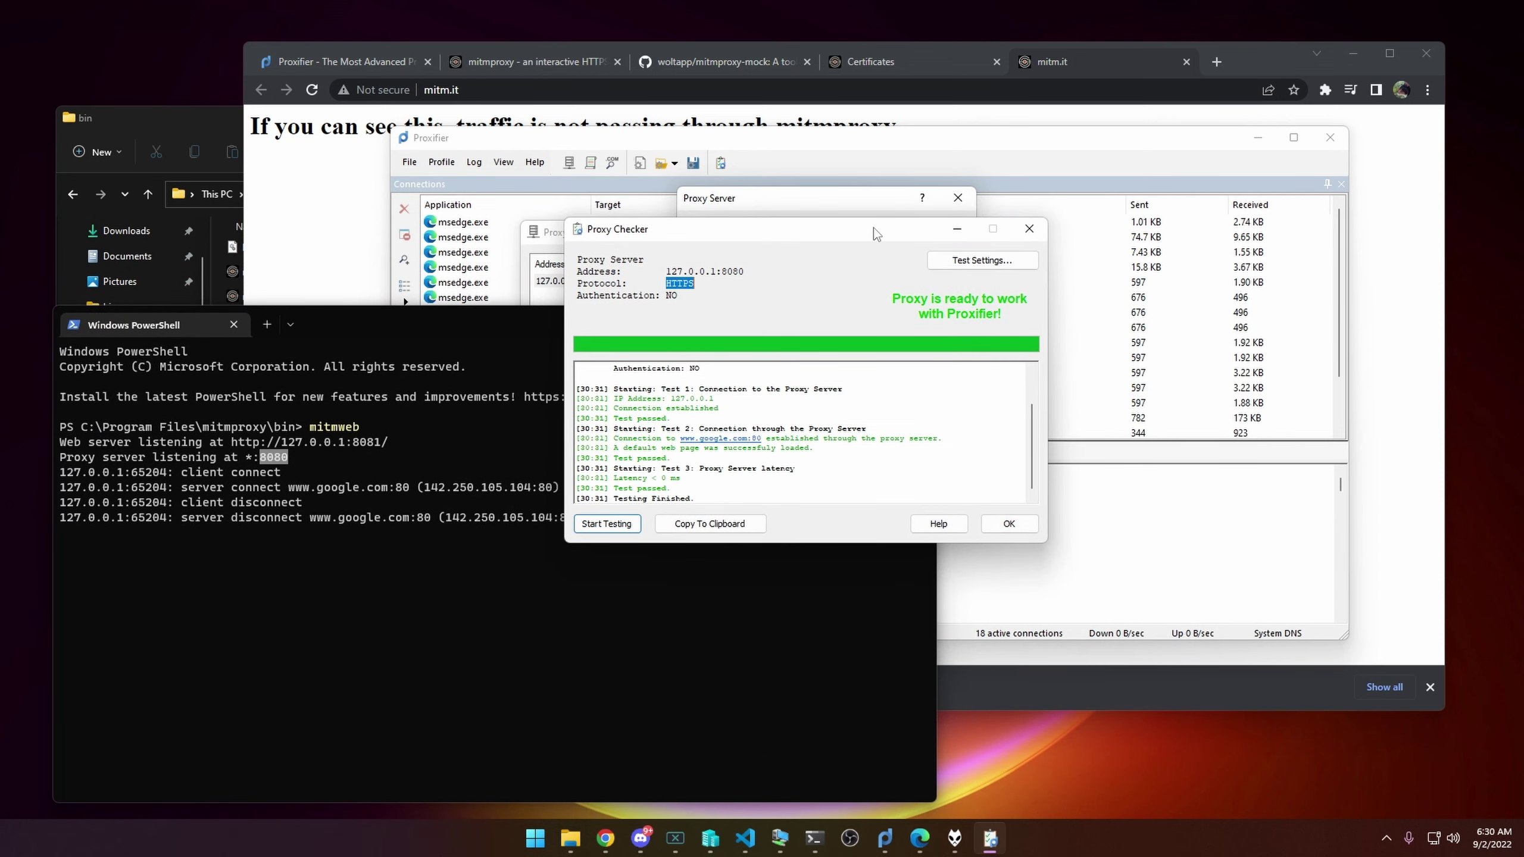
- Close the checker, keep the protocol as HTTPS, test the proxy once more and accept the server settings
{"action": "left_click", "coordinate": [1030, 232]}
{"action": "left_click", "coordinate": [775, 276]}
{"action": "left_click", "coordinate": [772, 321]}
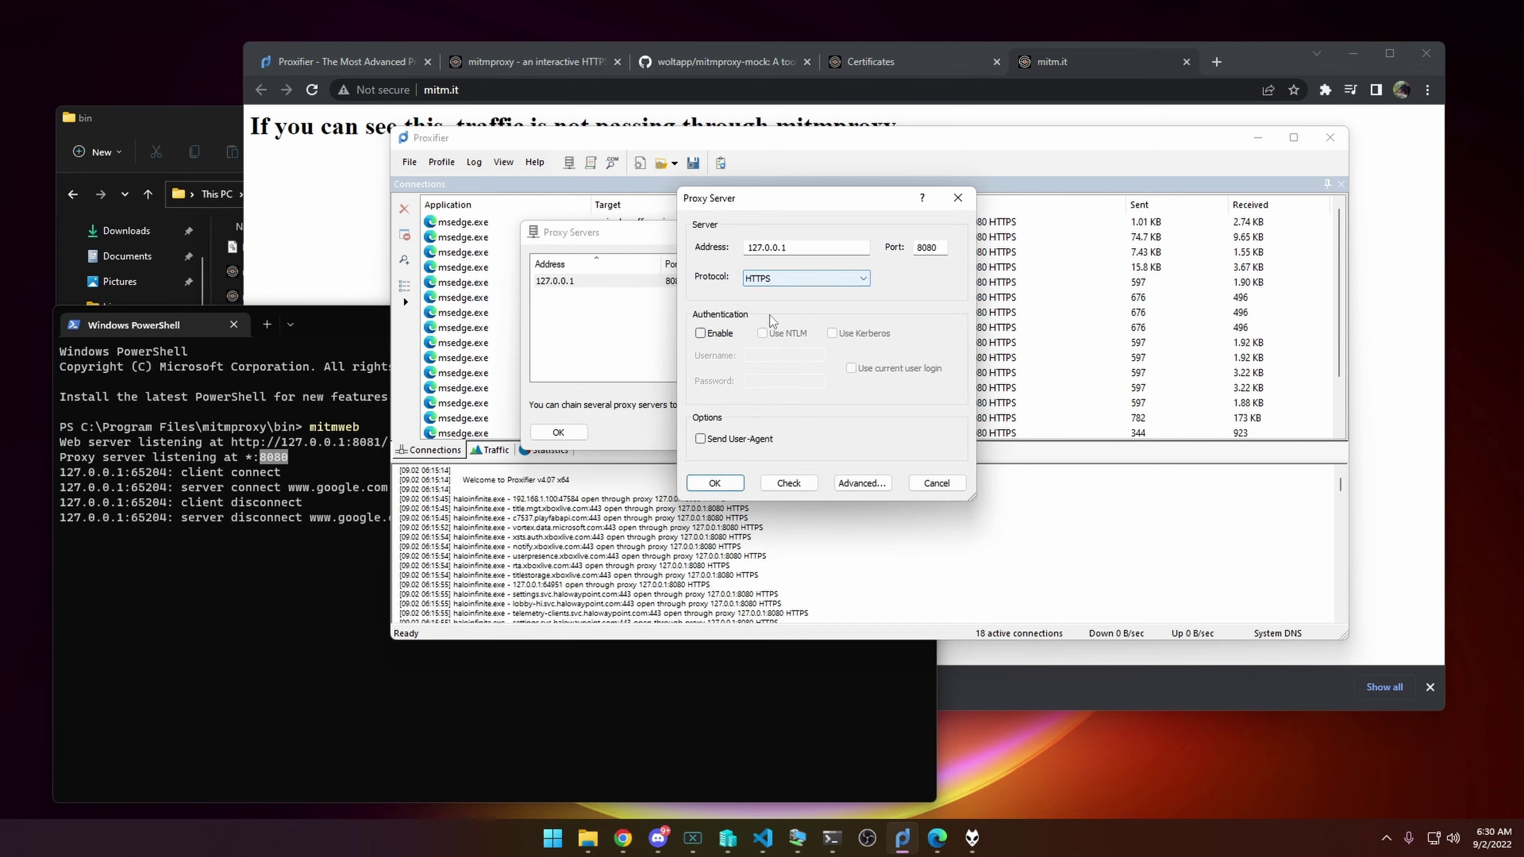
{"action": "left_click", "coordinate": [789, 483]}
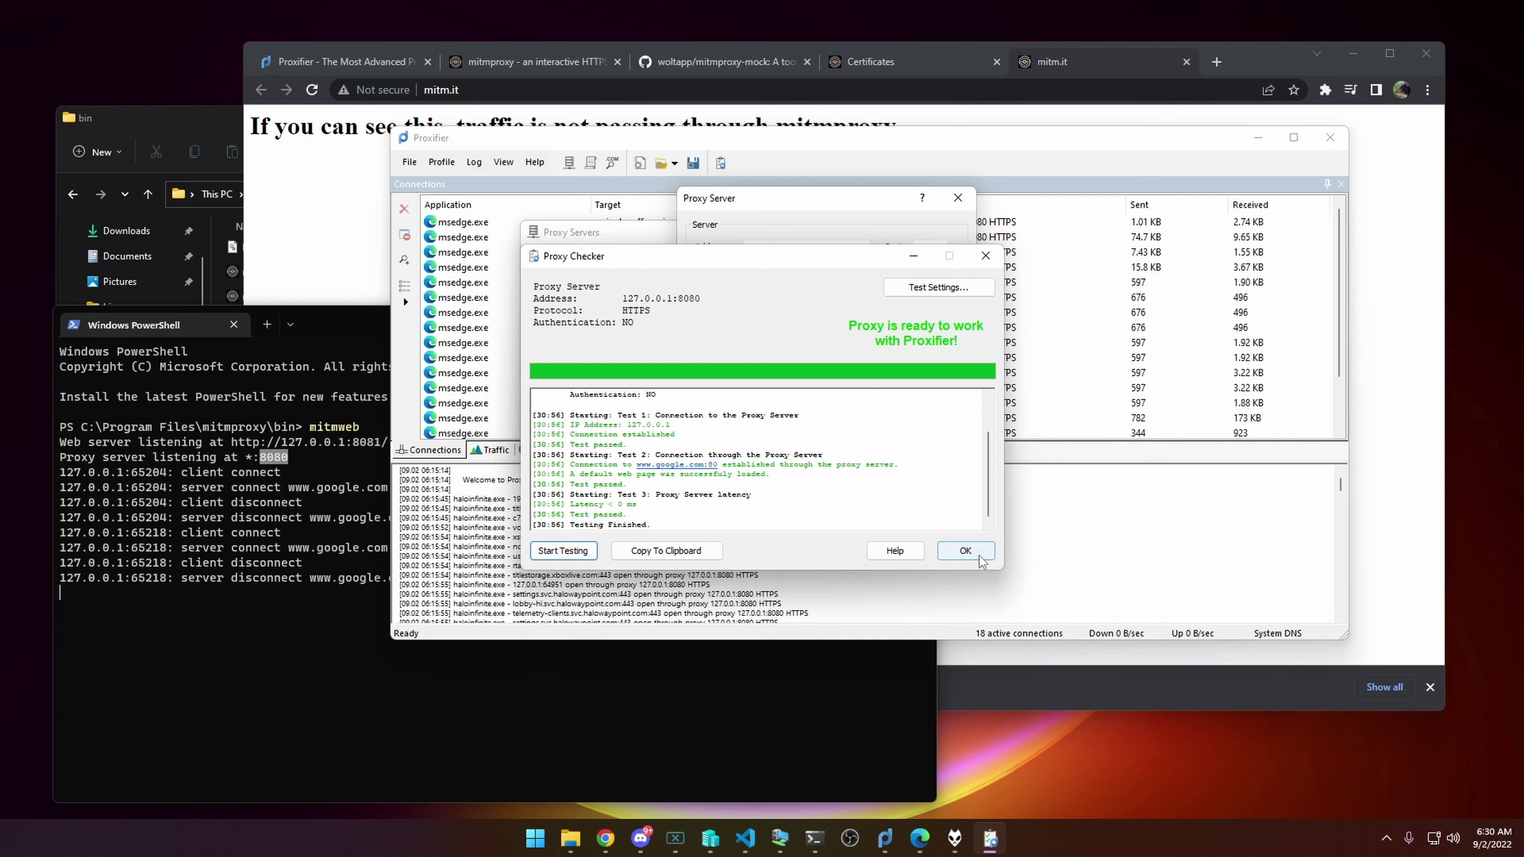
{"action": "left_click", "coordinate": [975, 557]}
{"action": "left_click", "coordinate": [714, 484]}
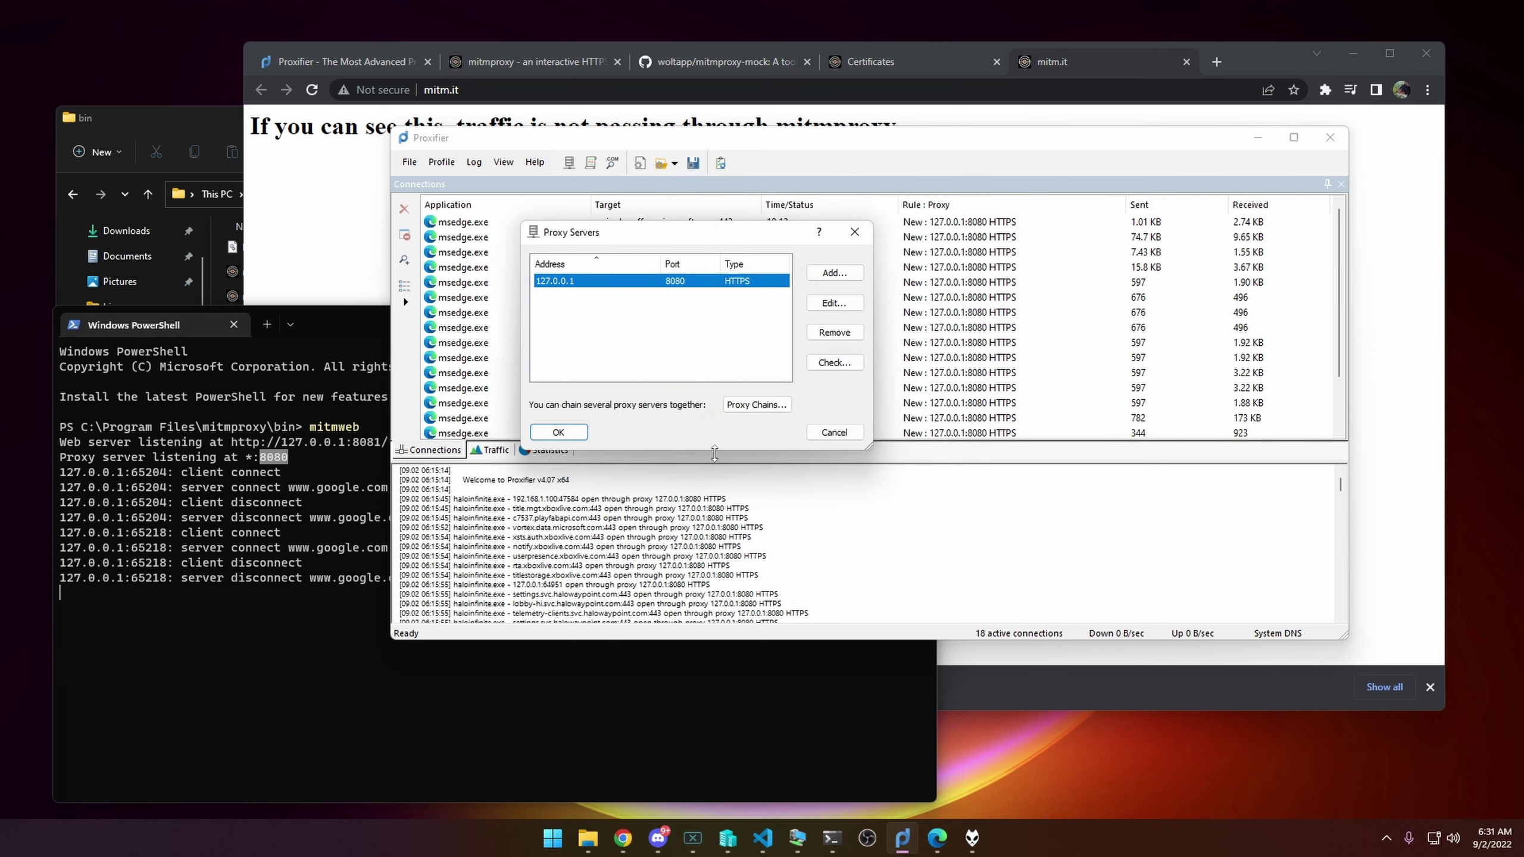
{"action": "left_click", "coordinate": [309, 604]}
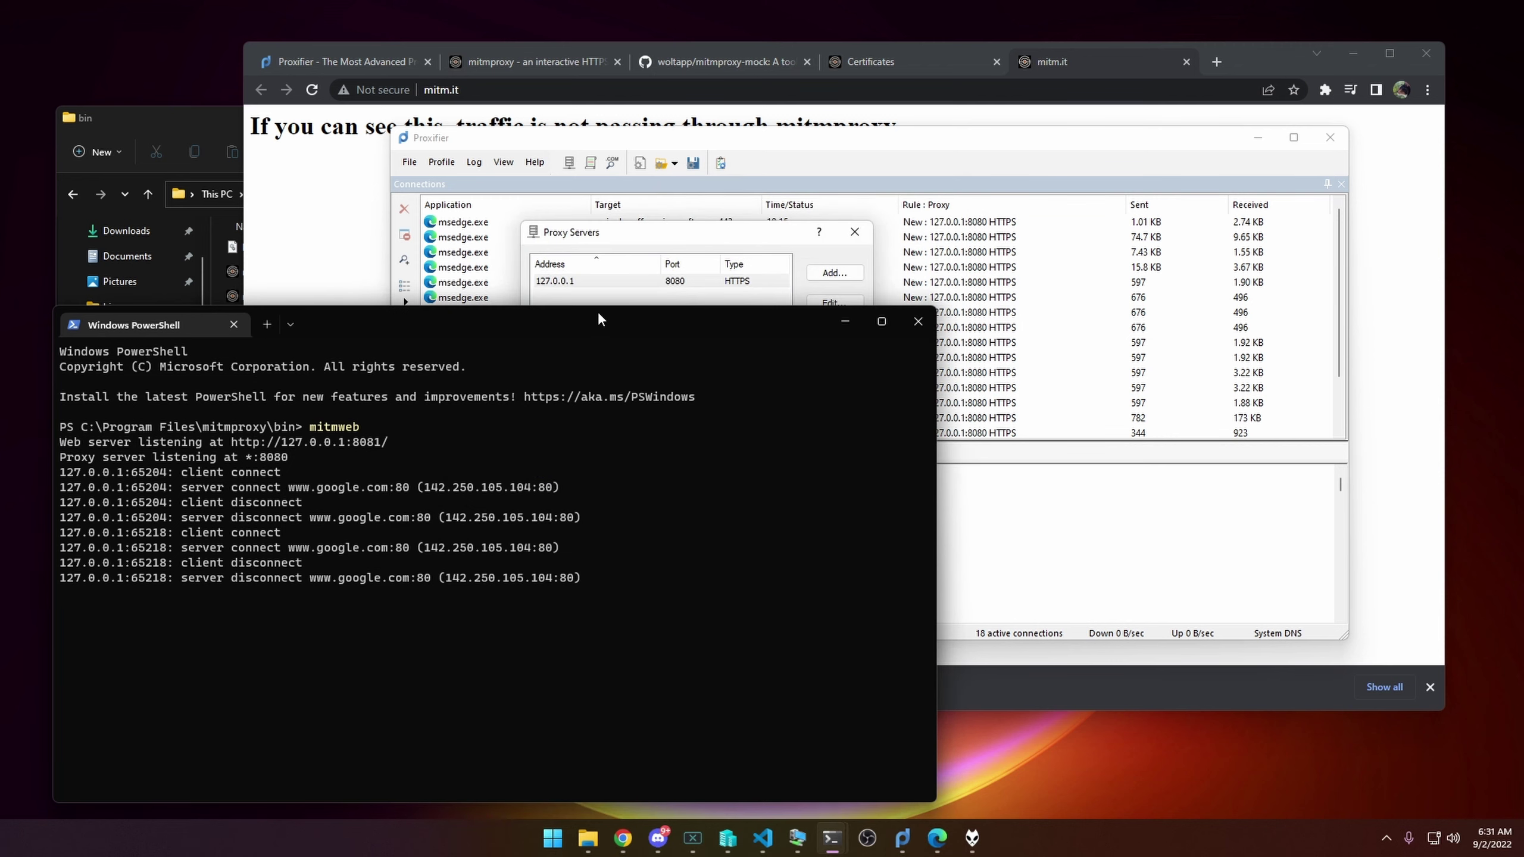
{"action": "left_click_drag", "start_coordinate": [598, 317], "coordinate": [929, 136]}
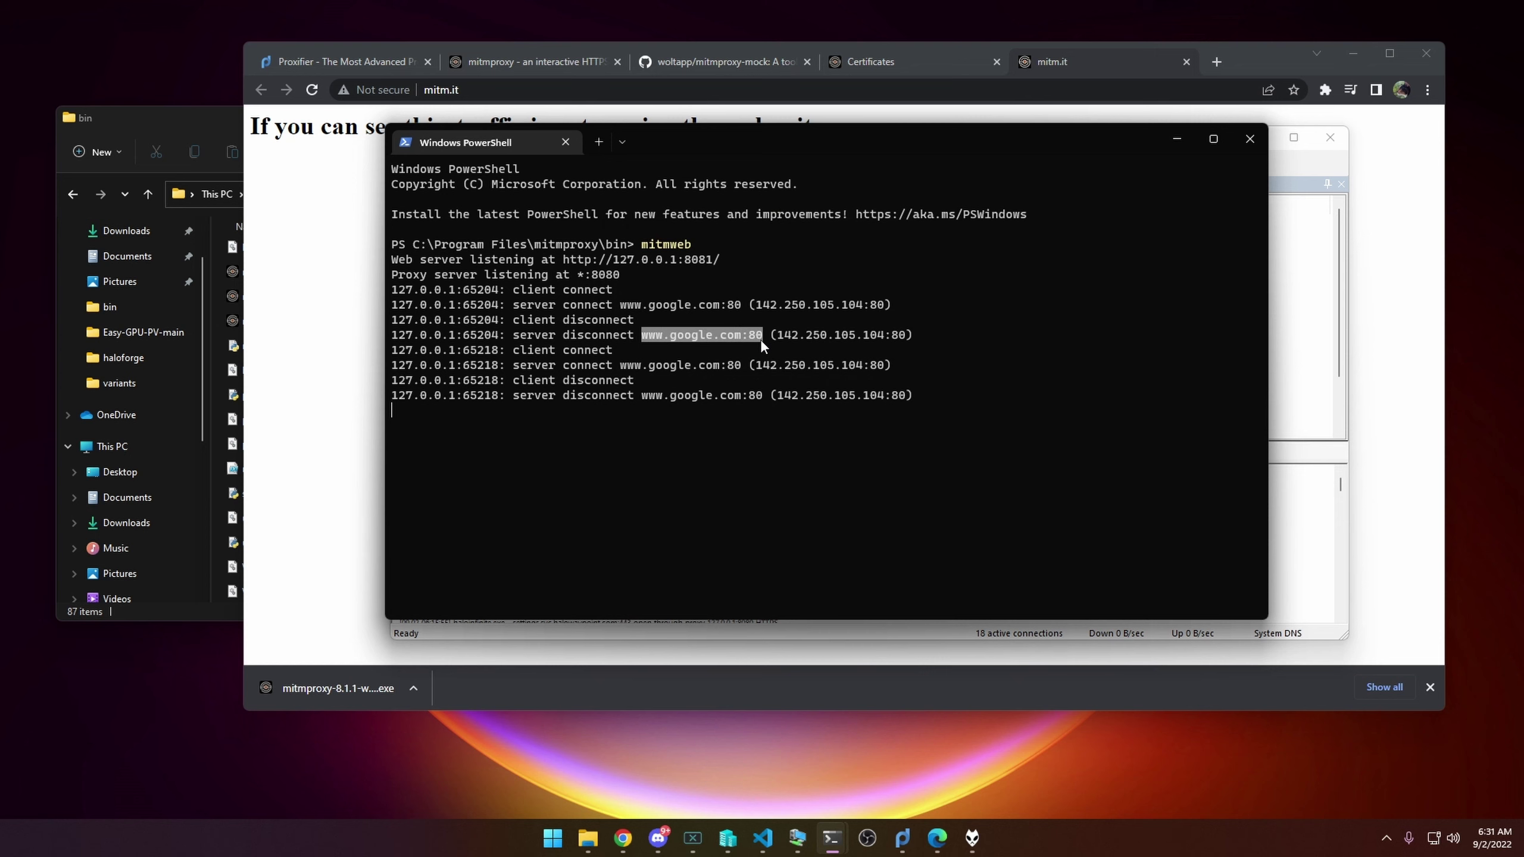
{"action": "left_click_drag", "start_coordinate": [625, 367], "coordinate": [742, 367]}
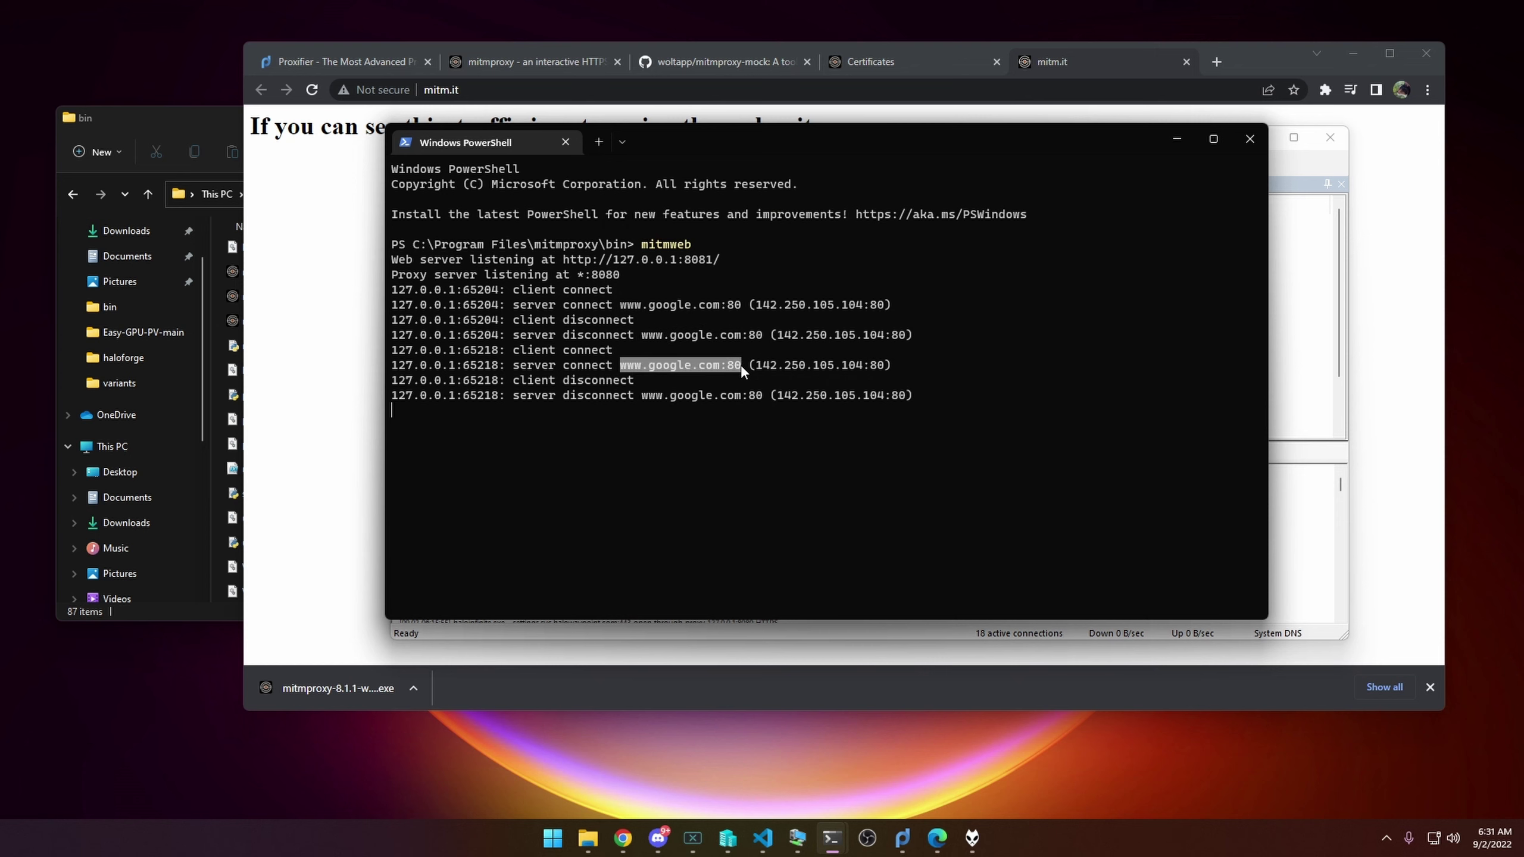
{"action": "left_click_drag", "start_coordinate": [829, 130], "coordinate": [452, 370]}
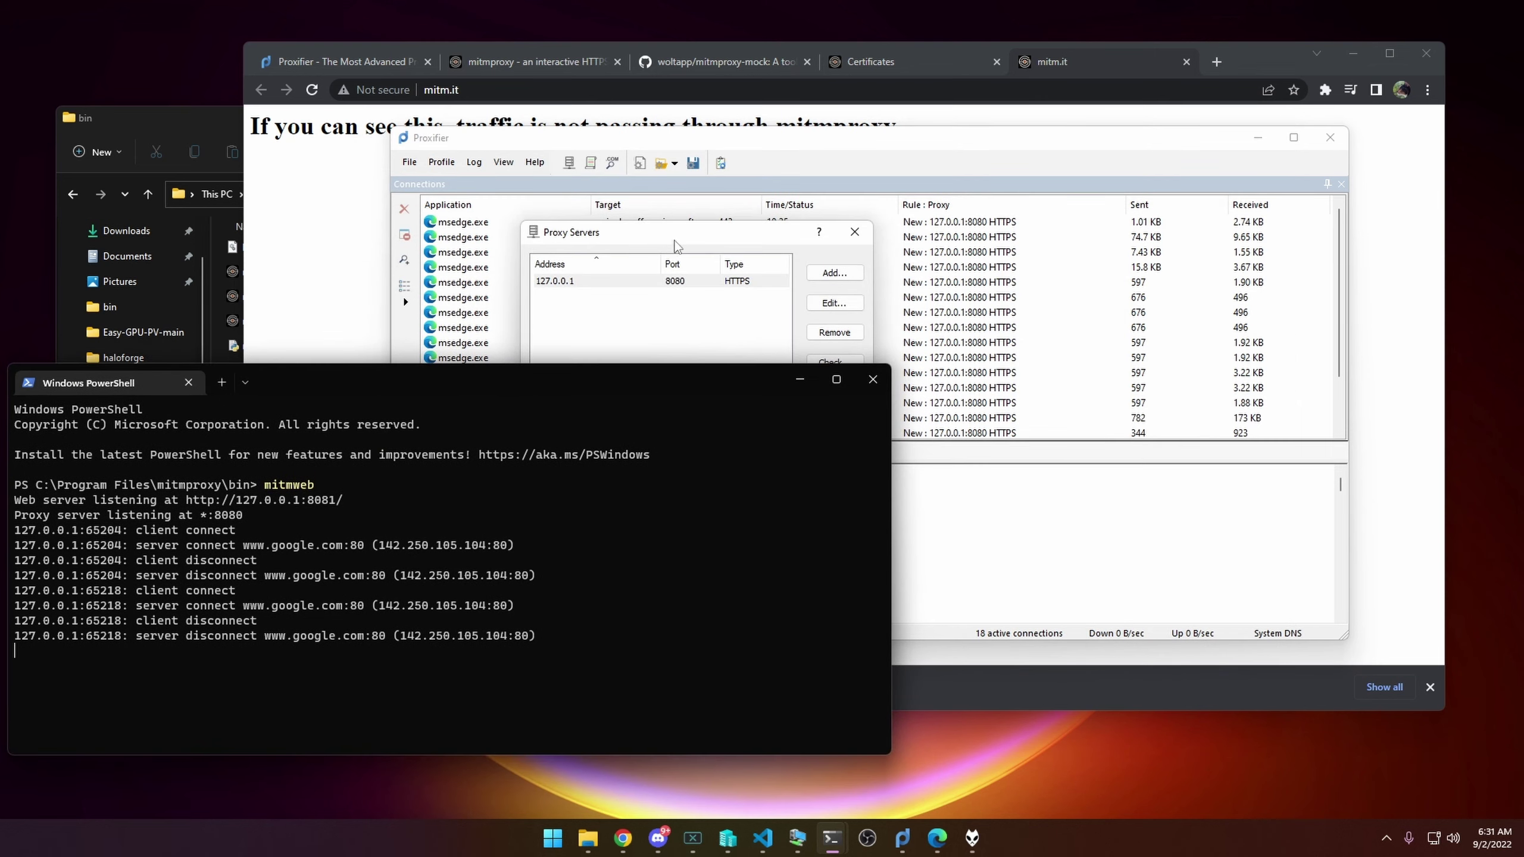
{"action": "left_click", "coordinate": [804, 425]}
{"action": "left_click", "coordinate": [567, 433]}
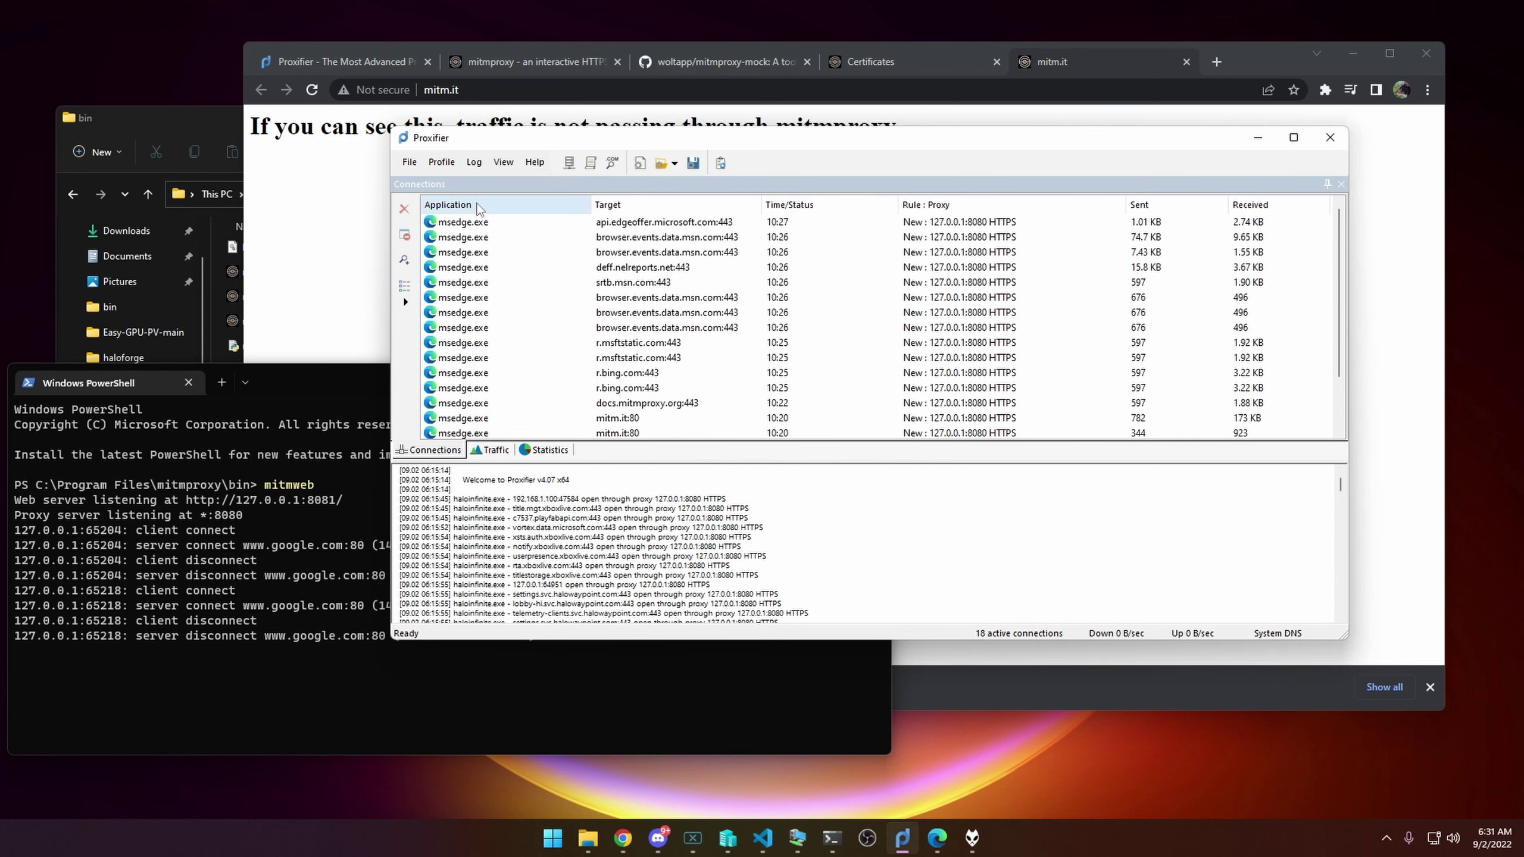
- Examine the advanced profile options in Proxifier, including Handle Direct Connections
{"action": "left_click", "coordinate": [443, 162]}
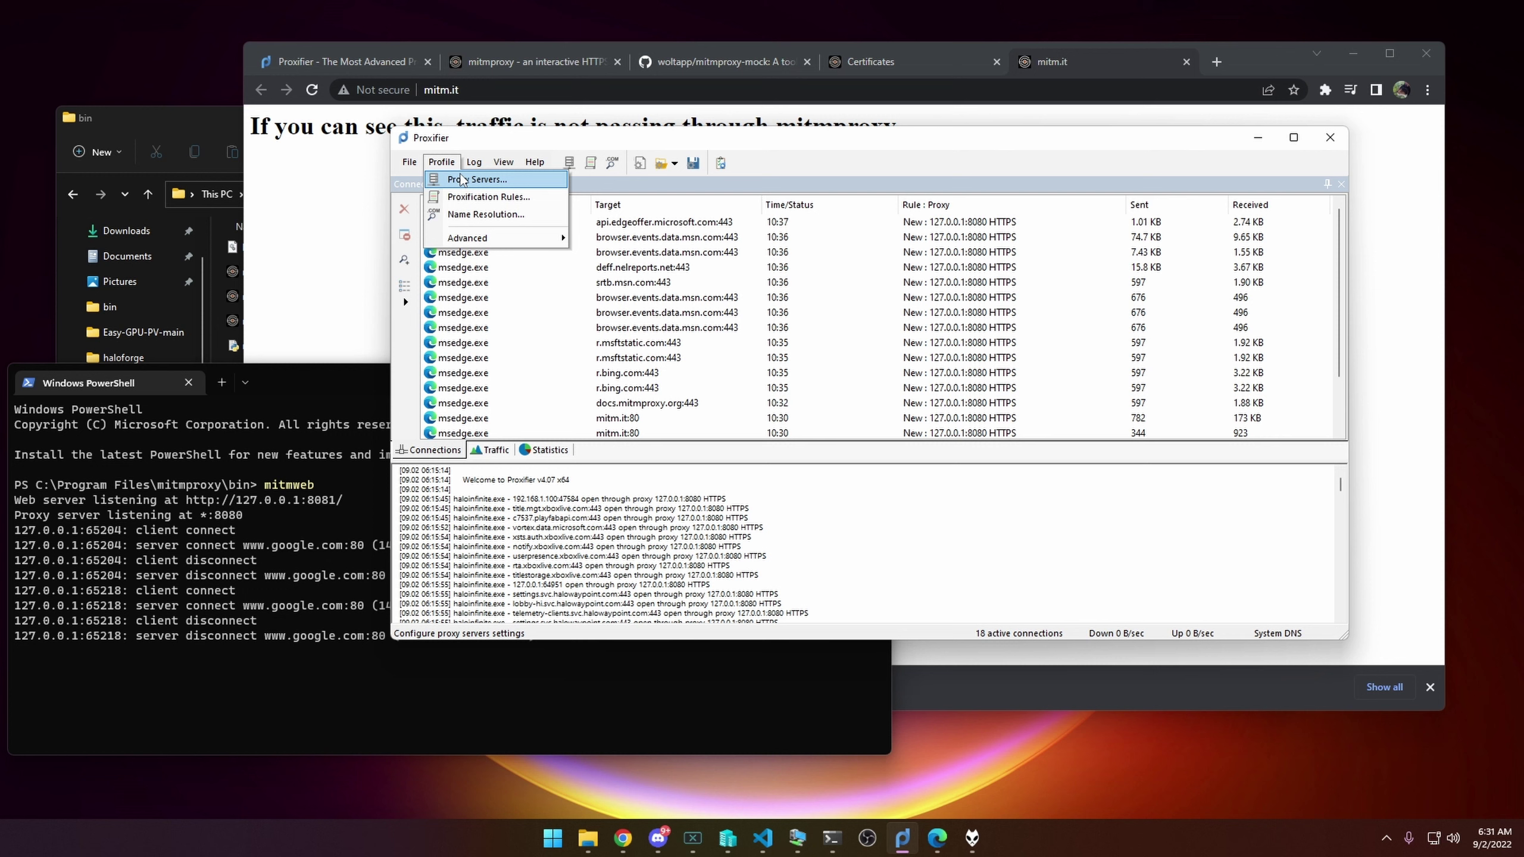
{"action": "mouse_move", "coordinate": [512, 235]}
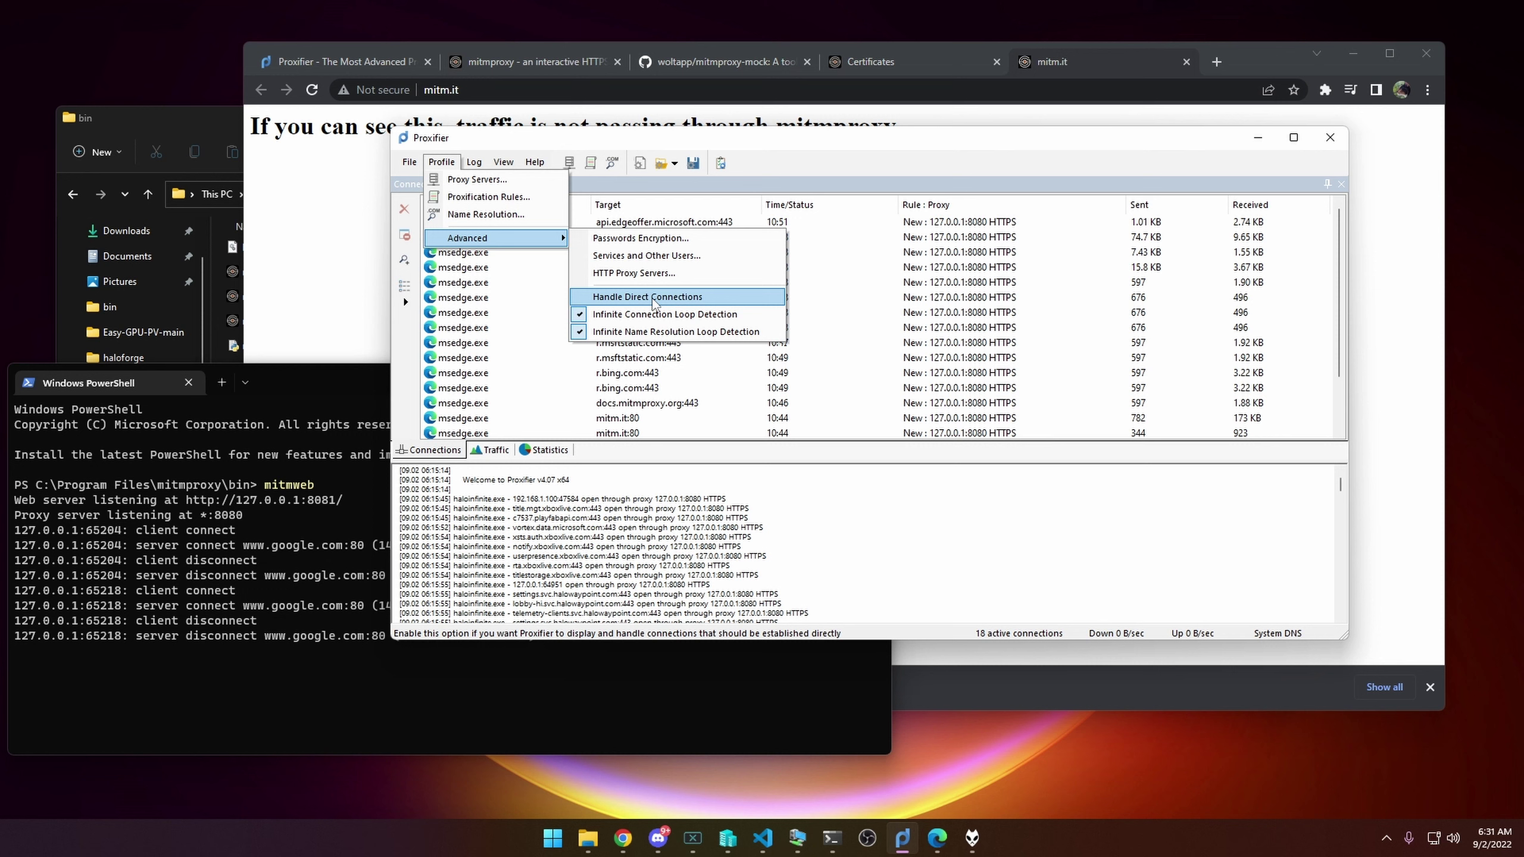
{"action": "left_click", "coordinate": [660, 372]}
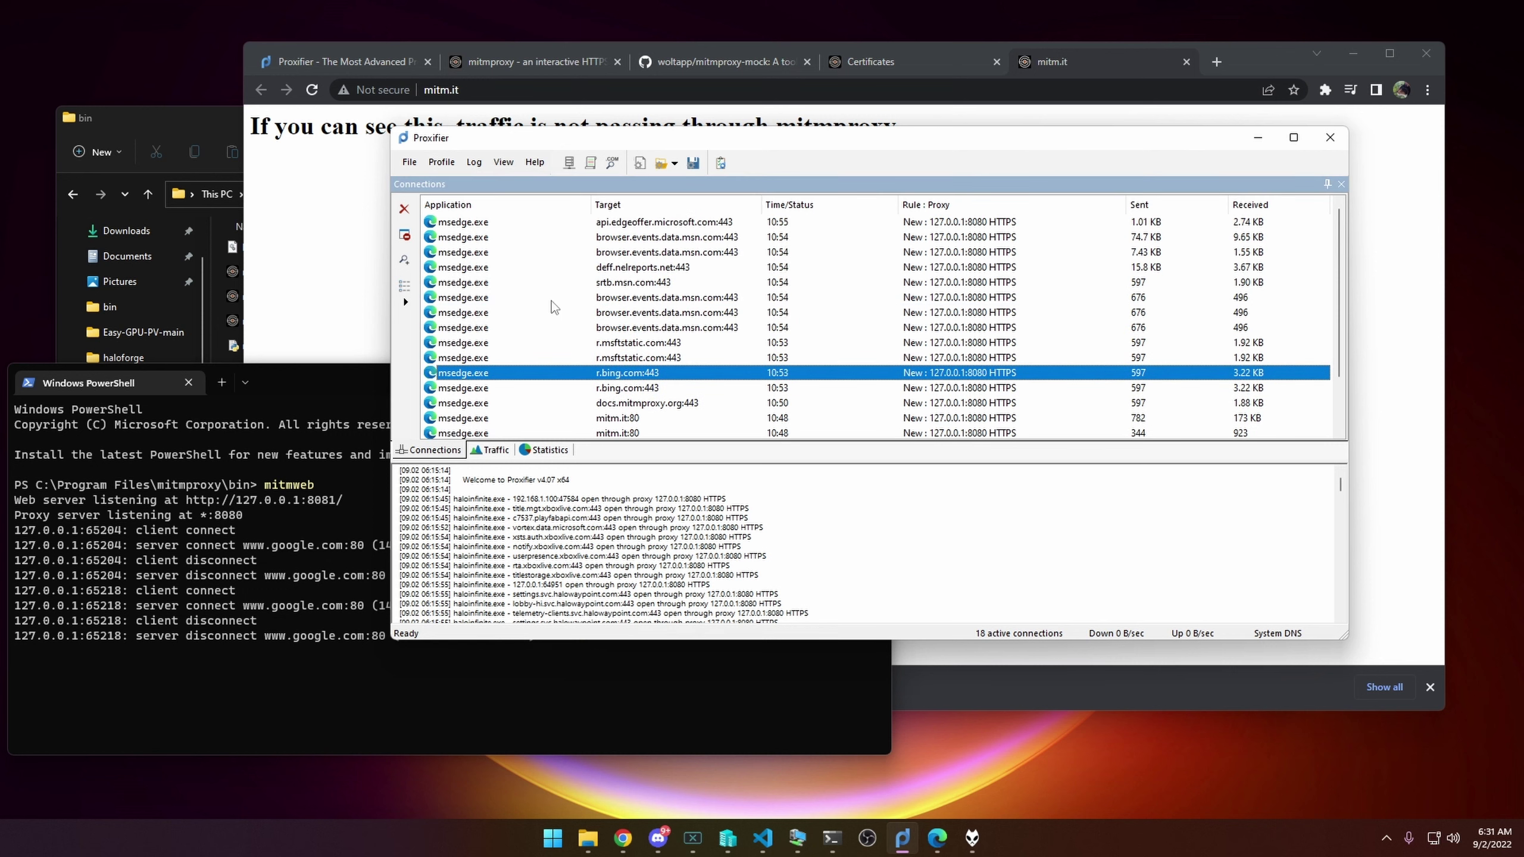
{"action": "left_click", "coordinate": [442, 161]}
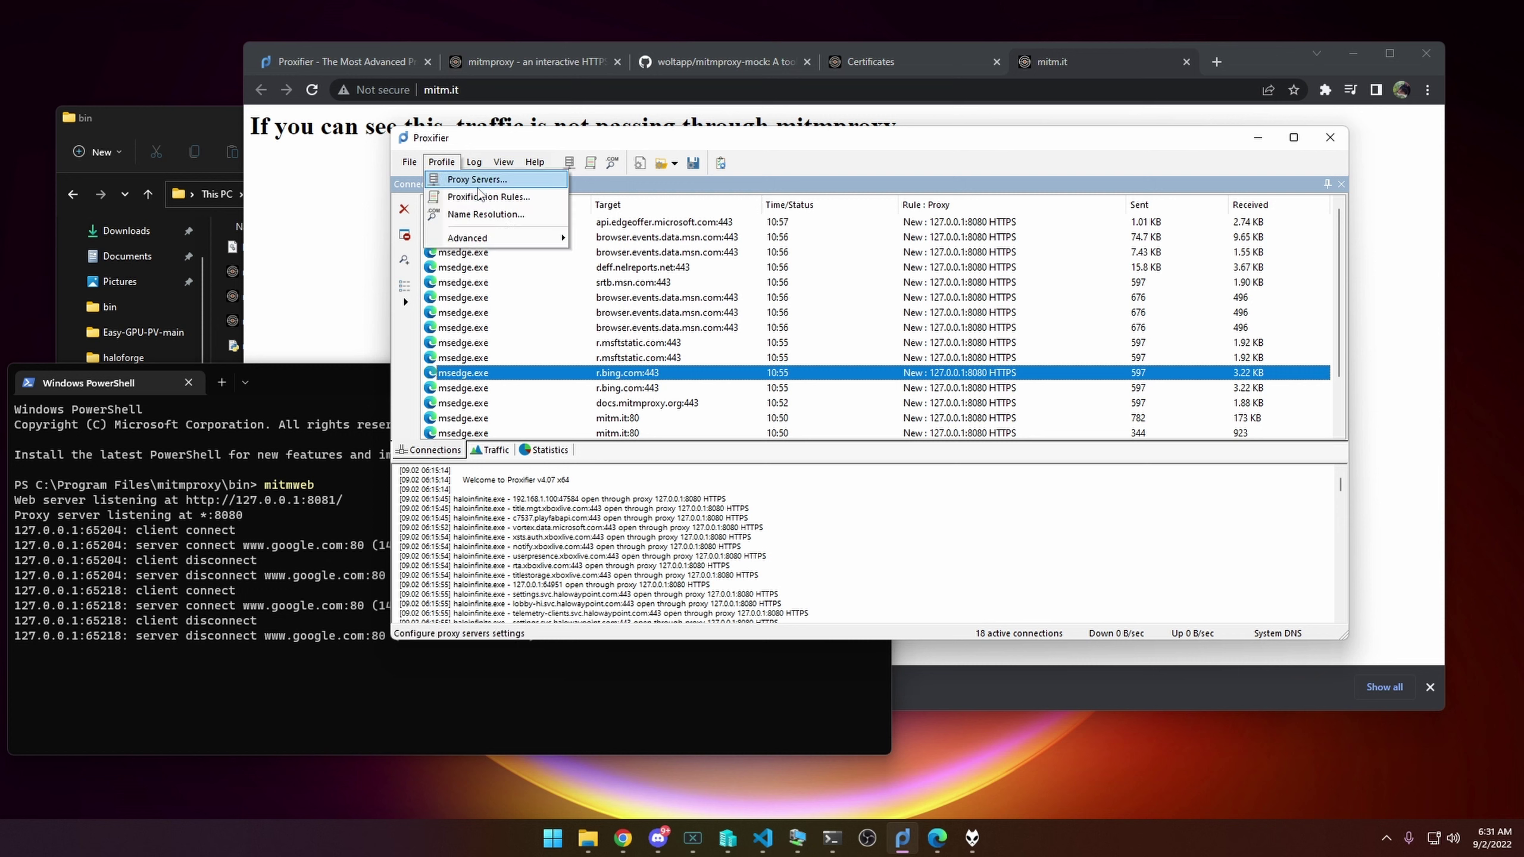
{"action": "left_click", "coordinate": [528, 193]}
{"action": "left_click", "coordinate": [442, 162]}
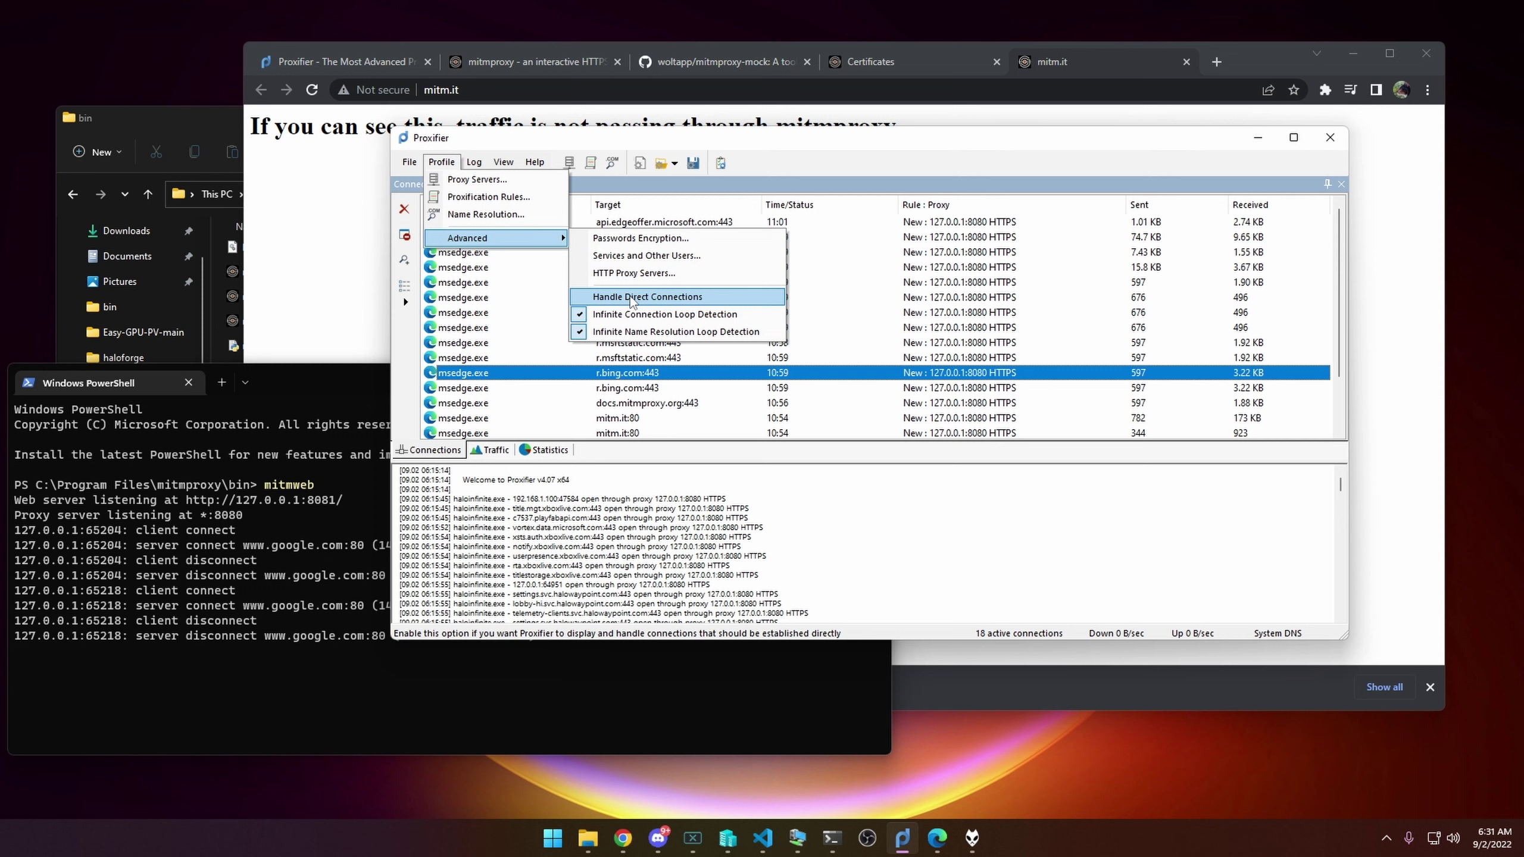
{"action": "left_click", "coordinate": [630, 296]}
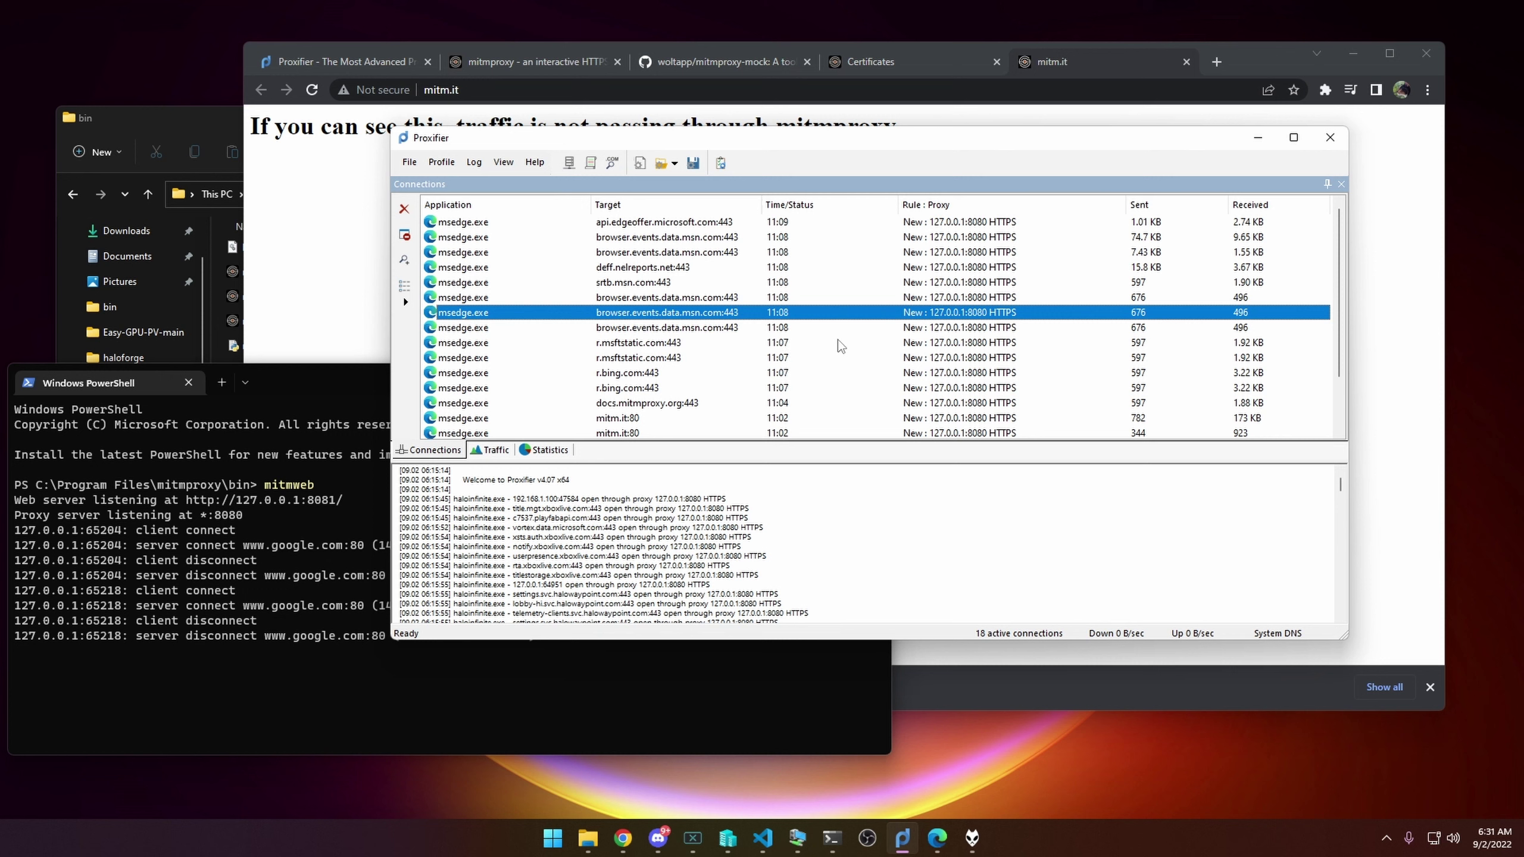
- Open the Proxification Rules and examine the haloinfinite.exe and msedge.exe rules and their proxy actions
{"action": "left_click", "coordinate": [442, 162]}
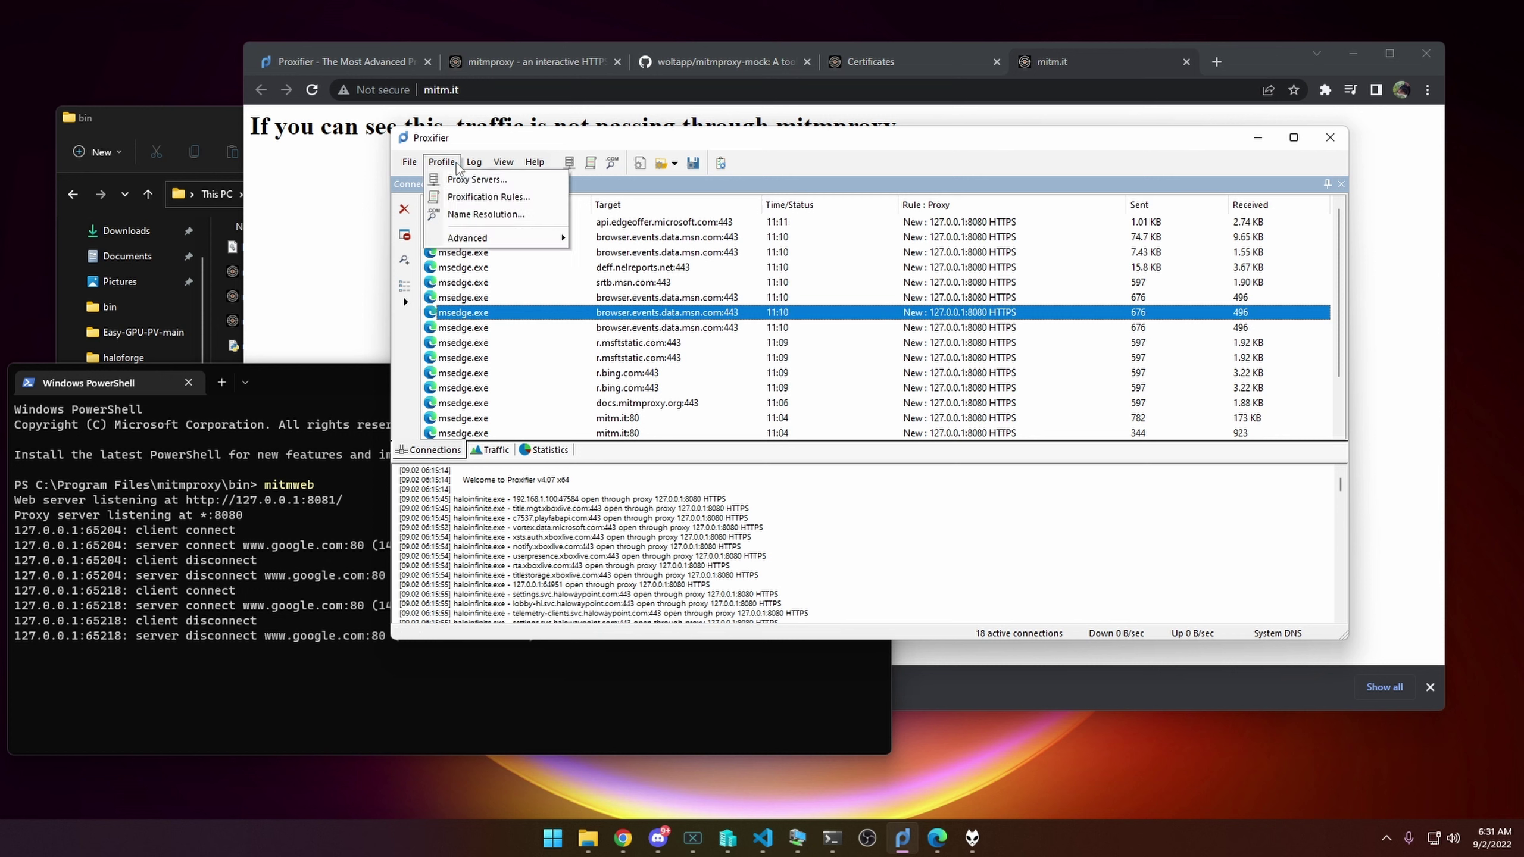
{"action": "left_click", "coordinate": [483, 200]}
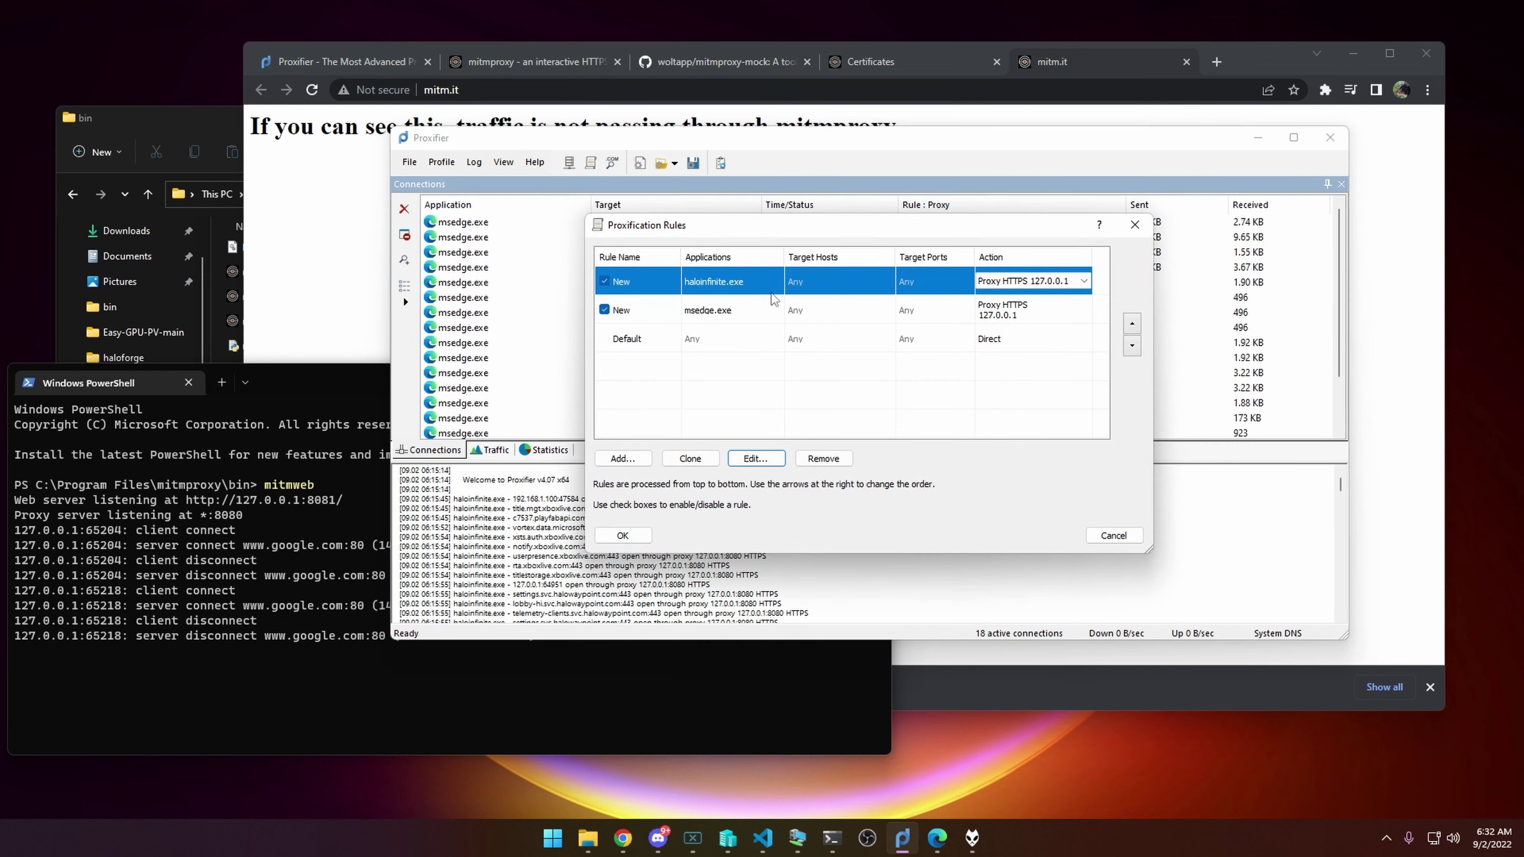
{"action": "left_click", "coordinate": [1135, 225]}
{"action": "left_click", "coordinate": [443, 162]}
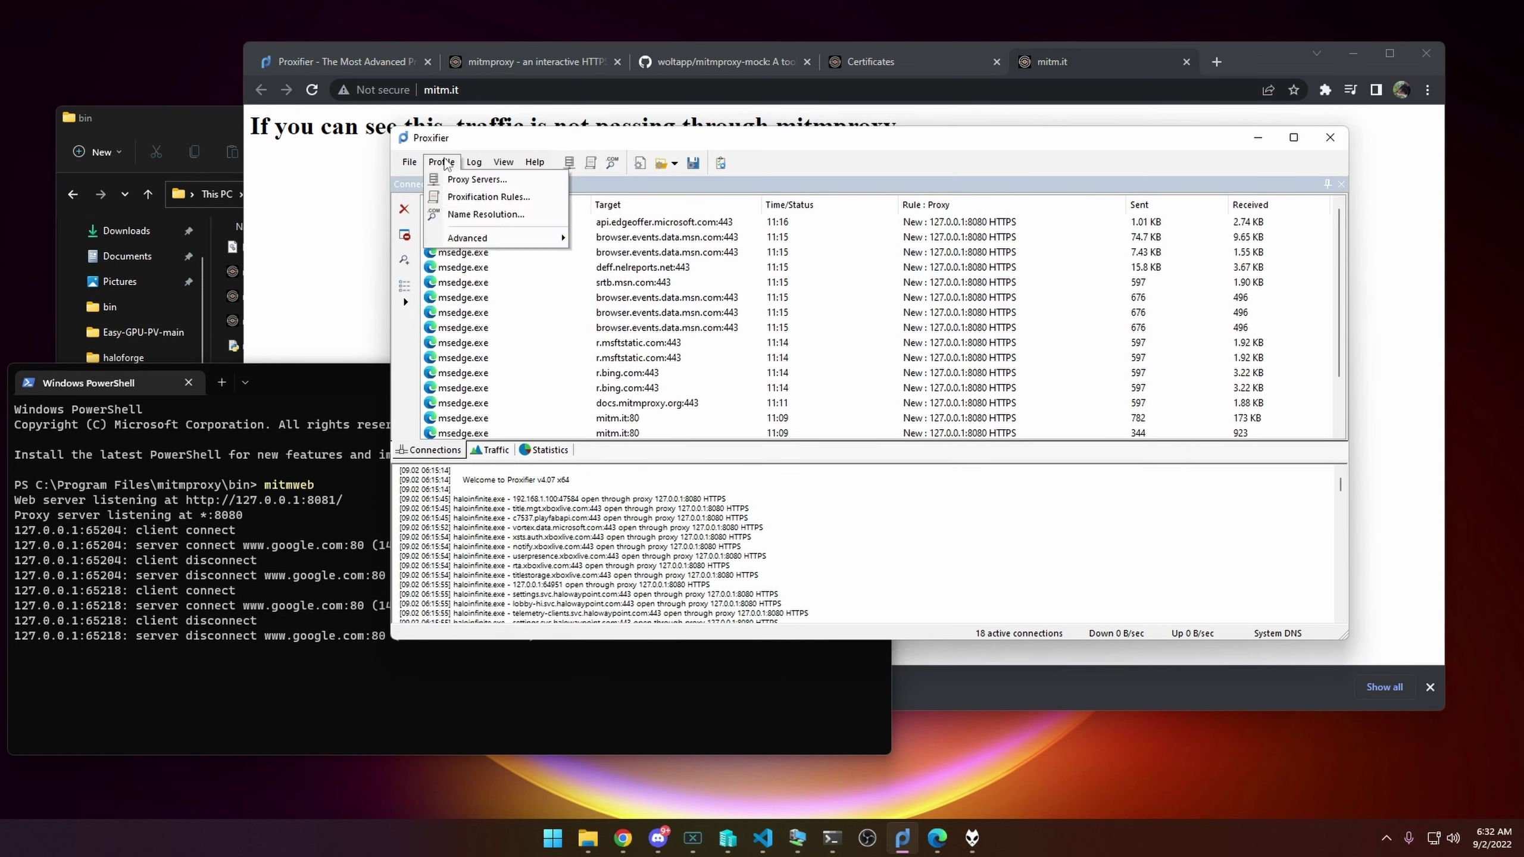
{"action": "left_click", "coordinate": [489, 197]}
{"action": "mouse_move", "coordinate": [709, 232]}
{"action": "left_mouse_down"}
{"action": "mouse_move", "coordinate": [680, 219]}
{"action": "mouse_move", "coordinate": [706, 205]}
{"action": "left_mouse_up"}
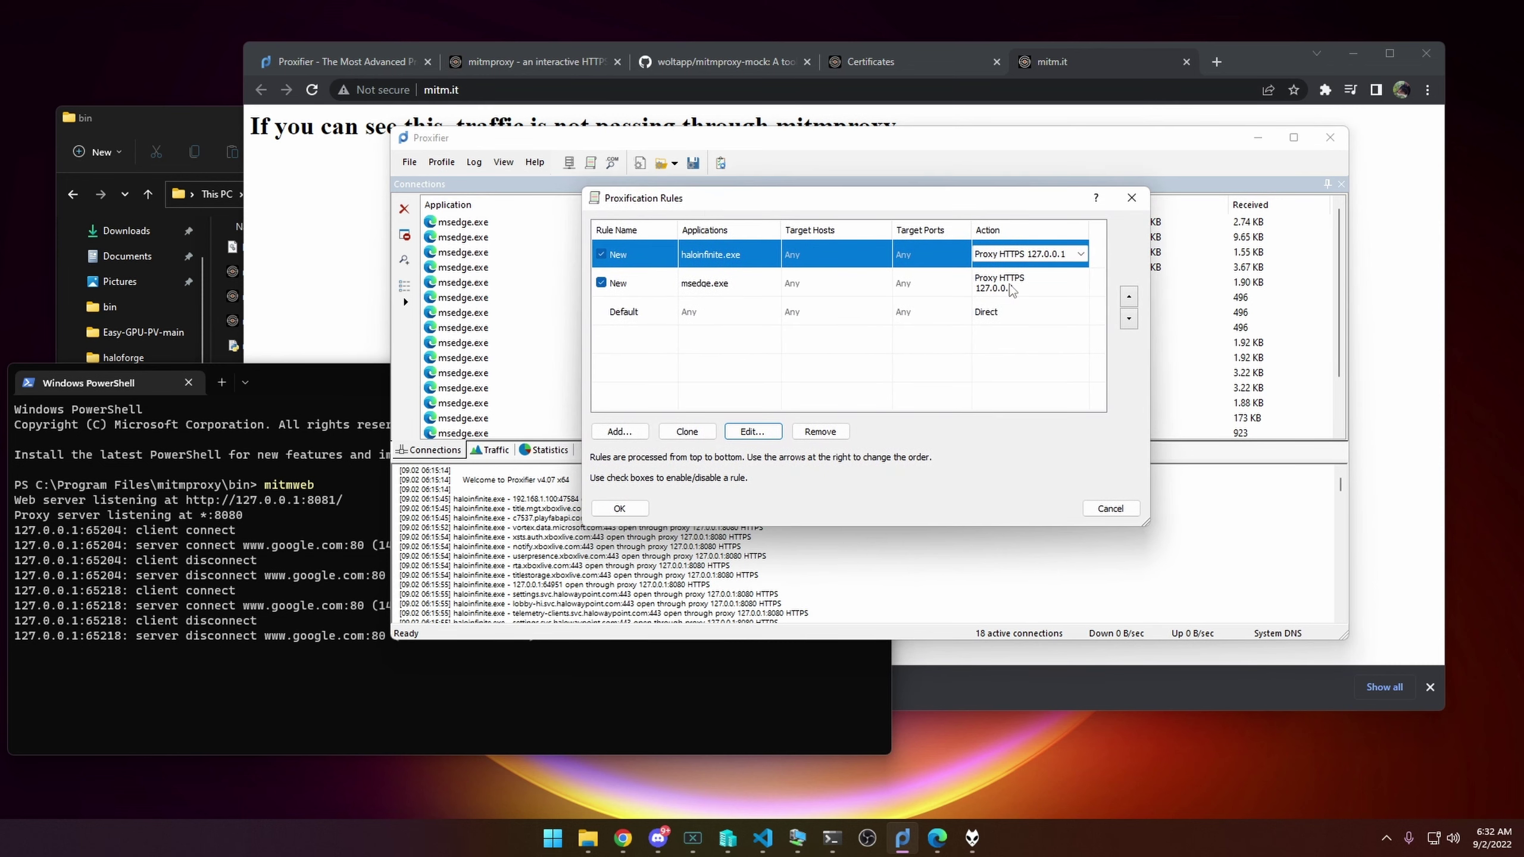
{"action": "left_click", "coordinate": [967, 391]}
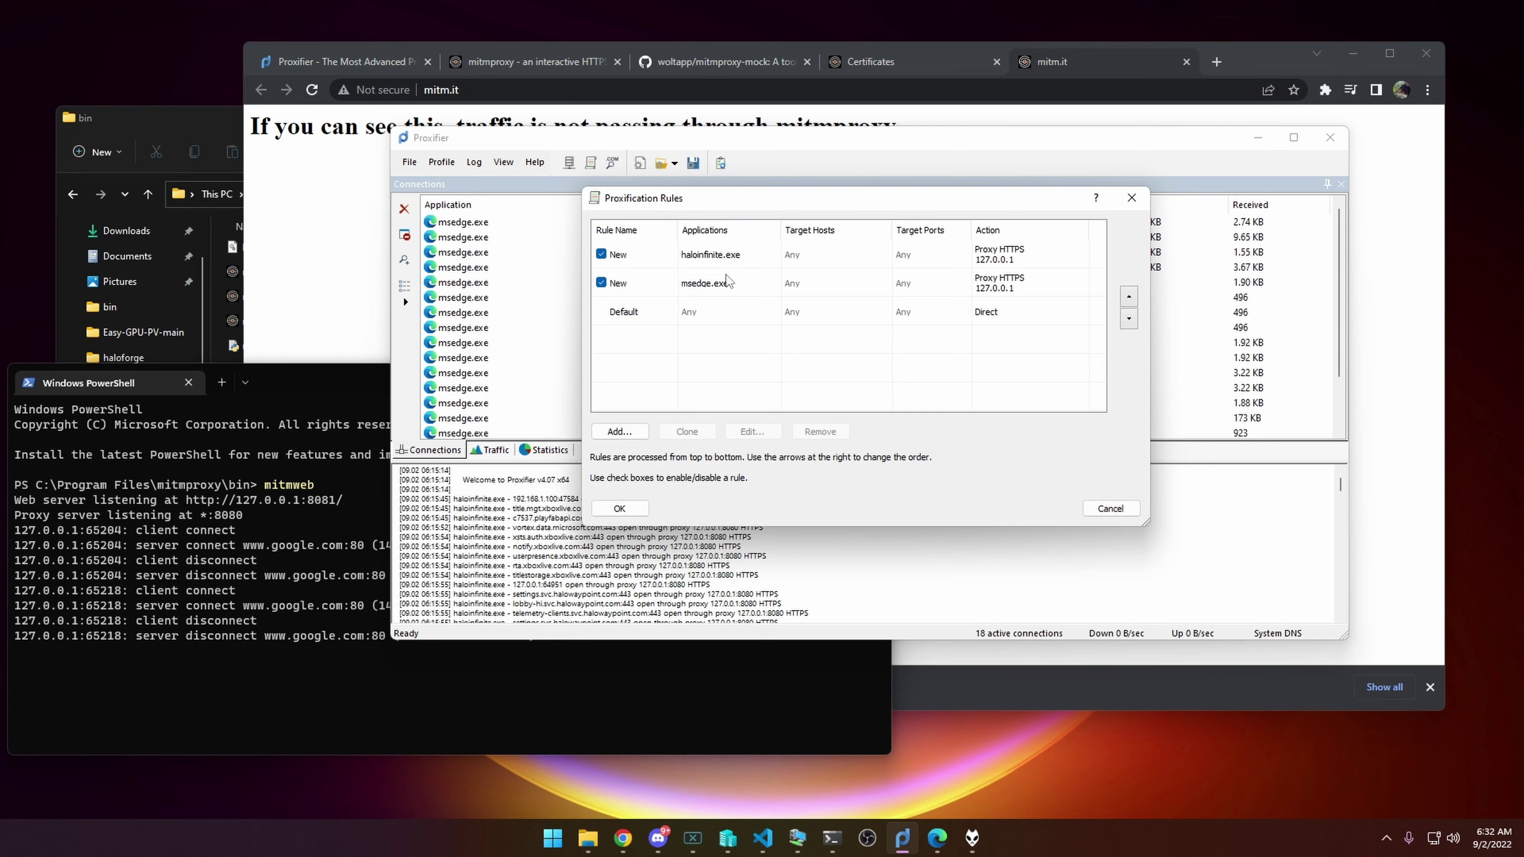
- View the fields of a blank proxification rule, cancel it and reselect the msedge.exe rule
{"action": "left_click", "coordinate": [831, 280]}
{"action": "left_click_drag", "start_coordinate": [984, 197], "coordinate": [962, 198]}
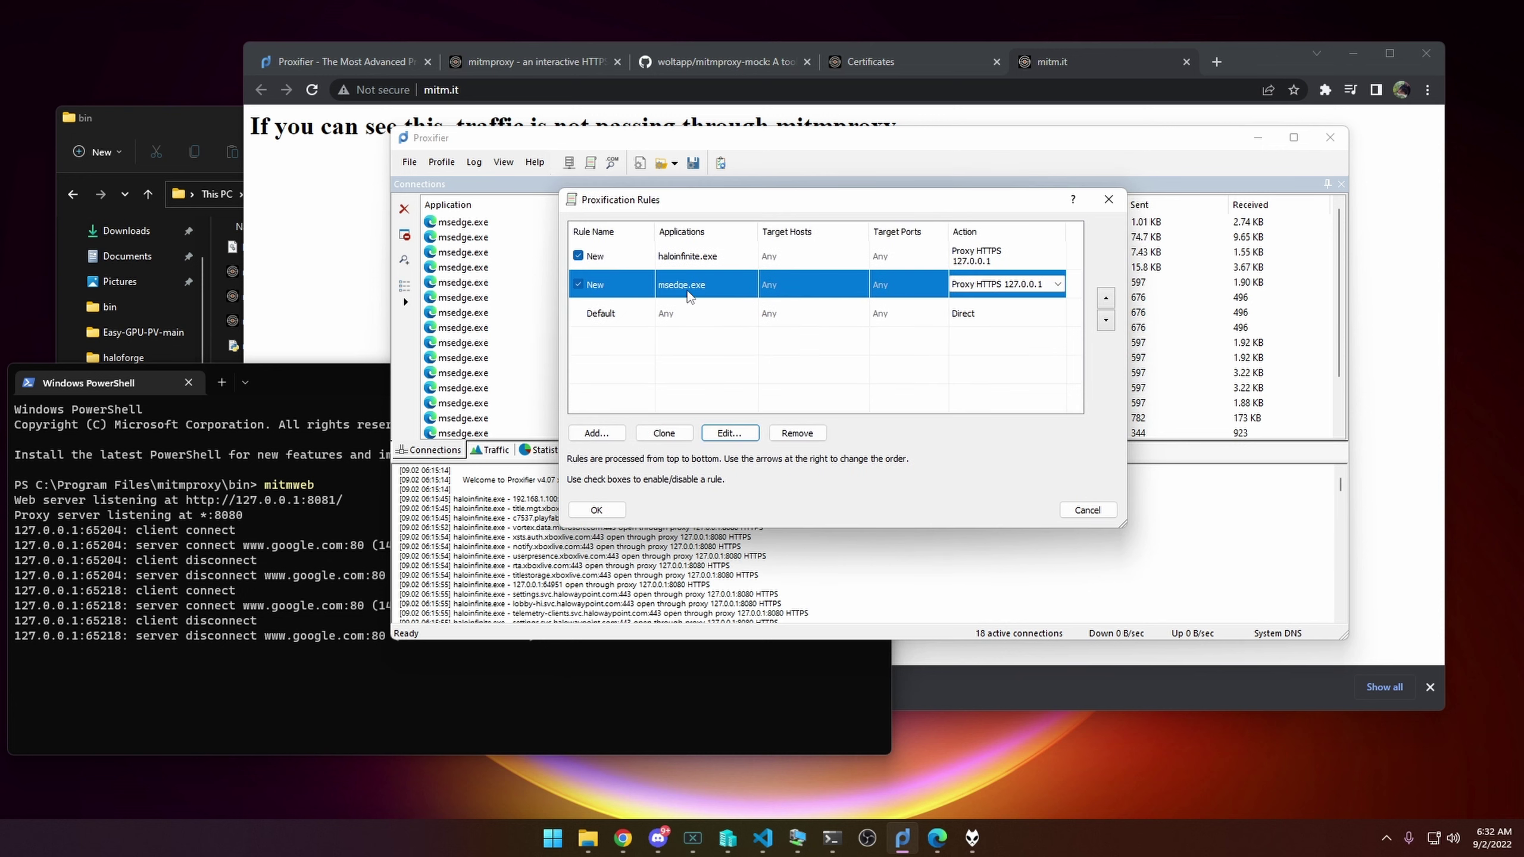
{"action": "left_click", "coordinate": [705, 395]}
{"action": "left_click", "coordinate": [596, 434]}
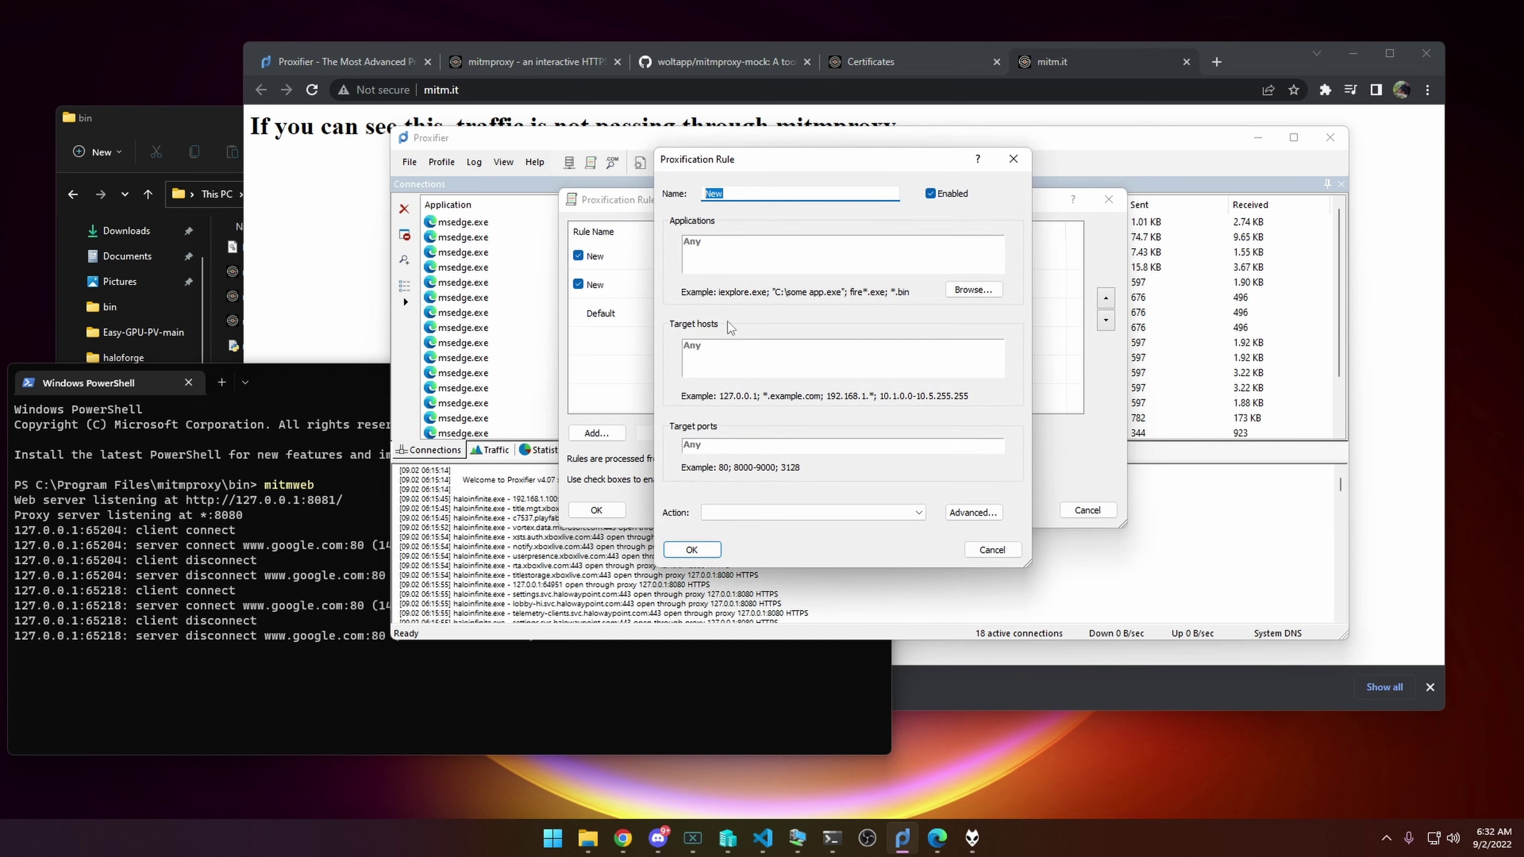
{"action": "left_click", "coordinate": [1012, 159]}
{"action": "left_click", "coordinate": [686, 289]}
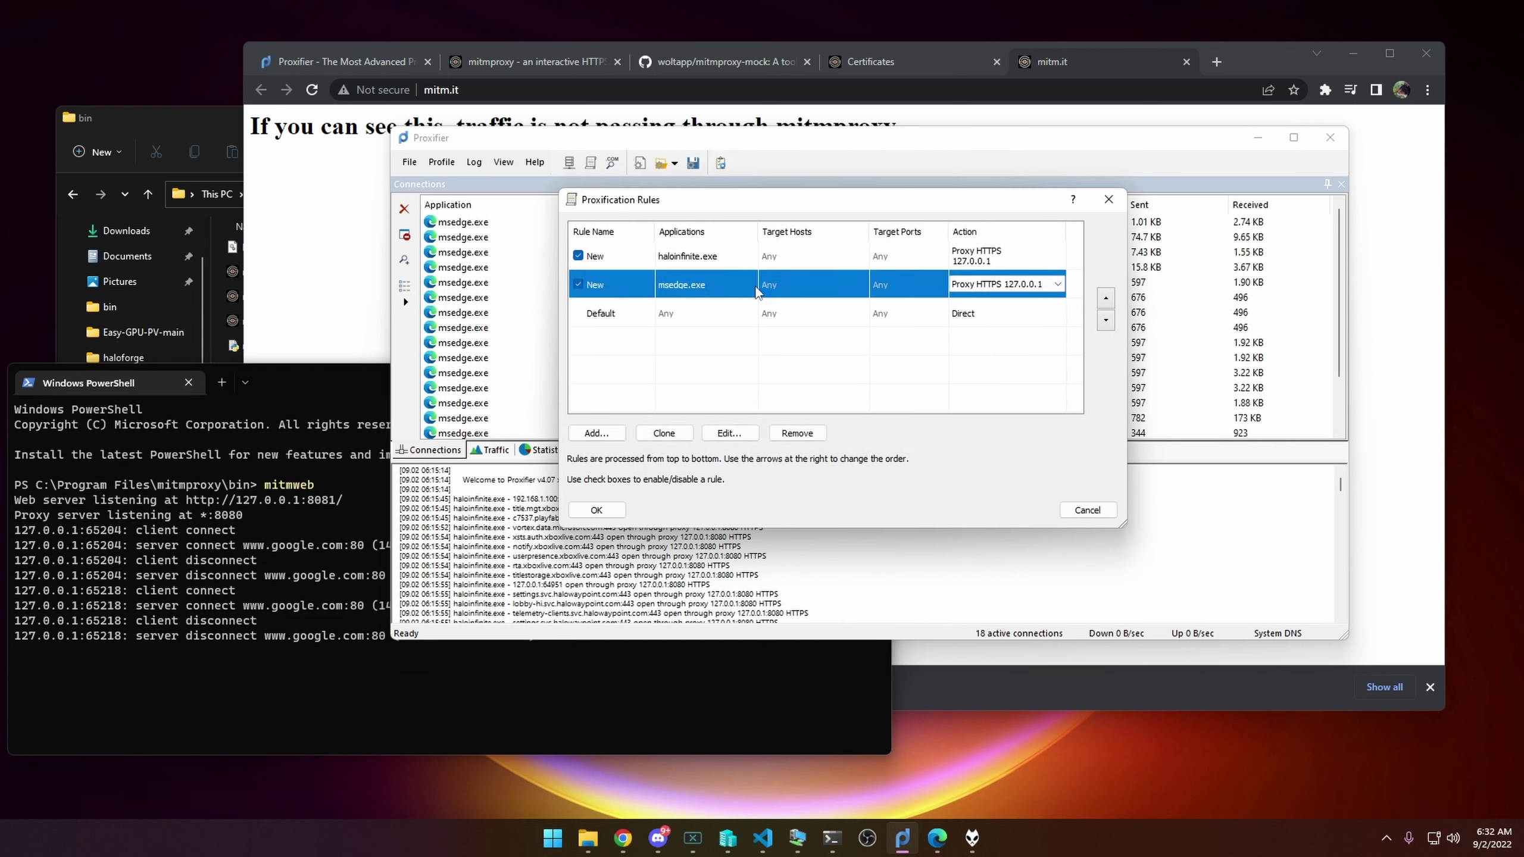
- Open the msedge.exe proxification rule for editing and browse for its application file
{"action": "left_click", "coordinate": [729, 432]}
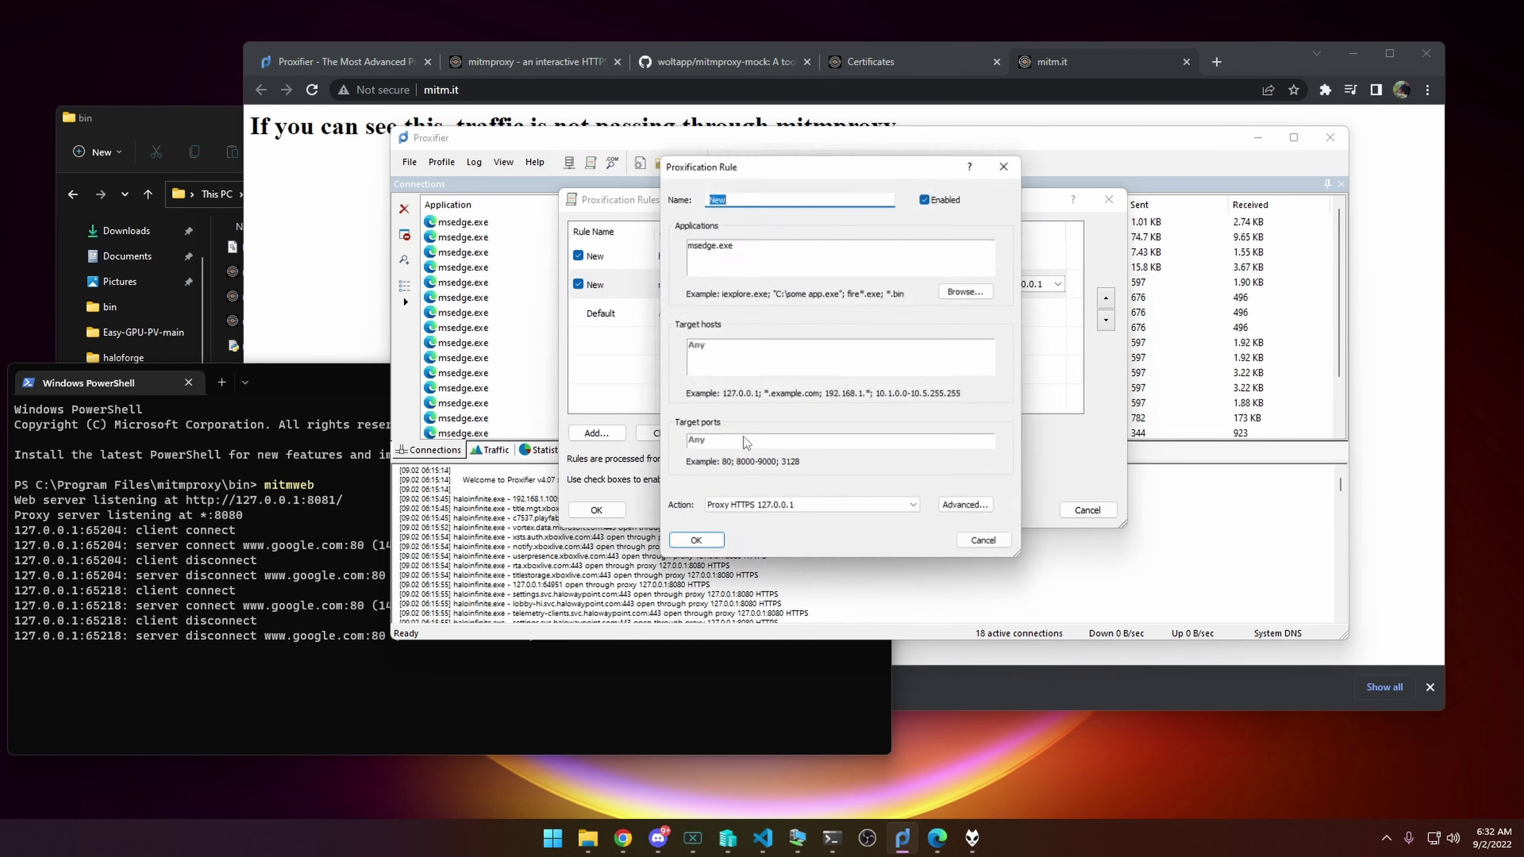
{"action": "left_click_drag", "start_coordinate": [818, 165], "coordinate": [819, 192]}
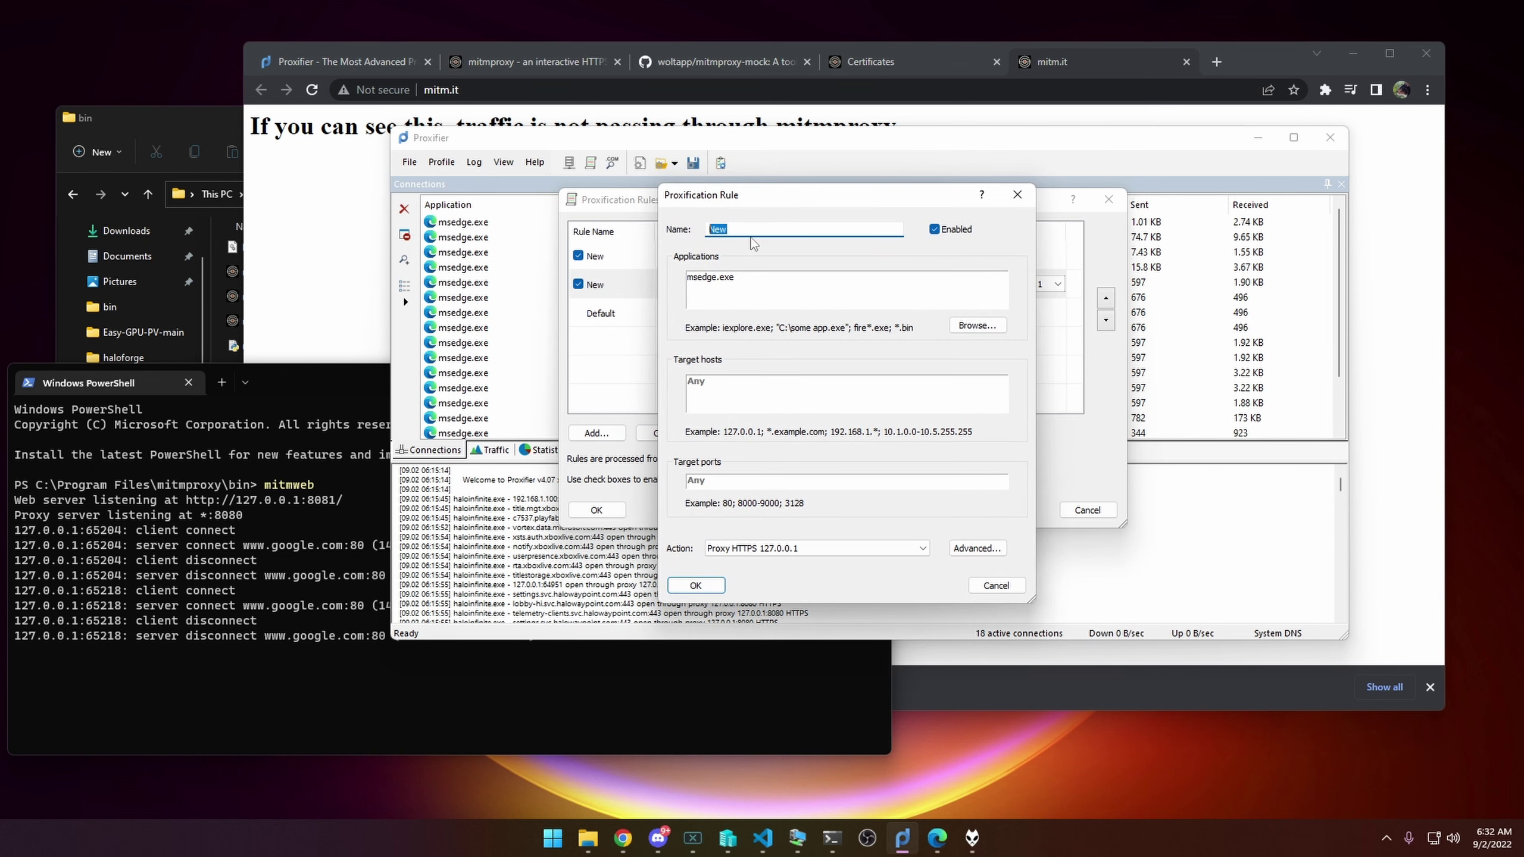
{"action": "left_click", "coordinate": [801, 282]}
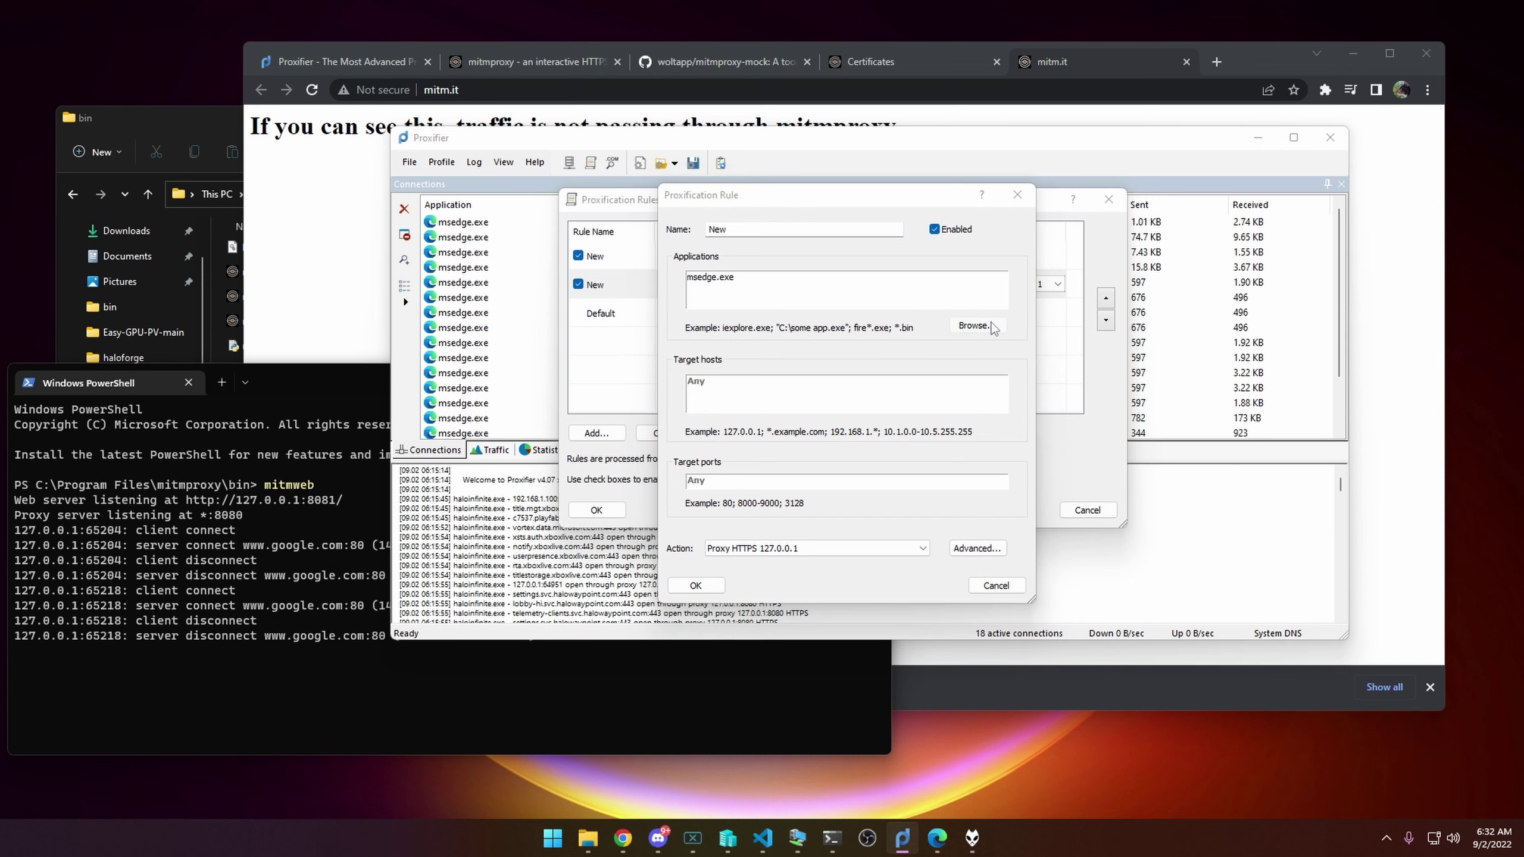
{"action": "left_click", "coordinate": [974, 326]}
{"action": "left_click_drag", "start_coordinate": [1052, 224], "coordinate": [1022, 217]}
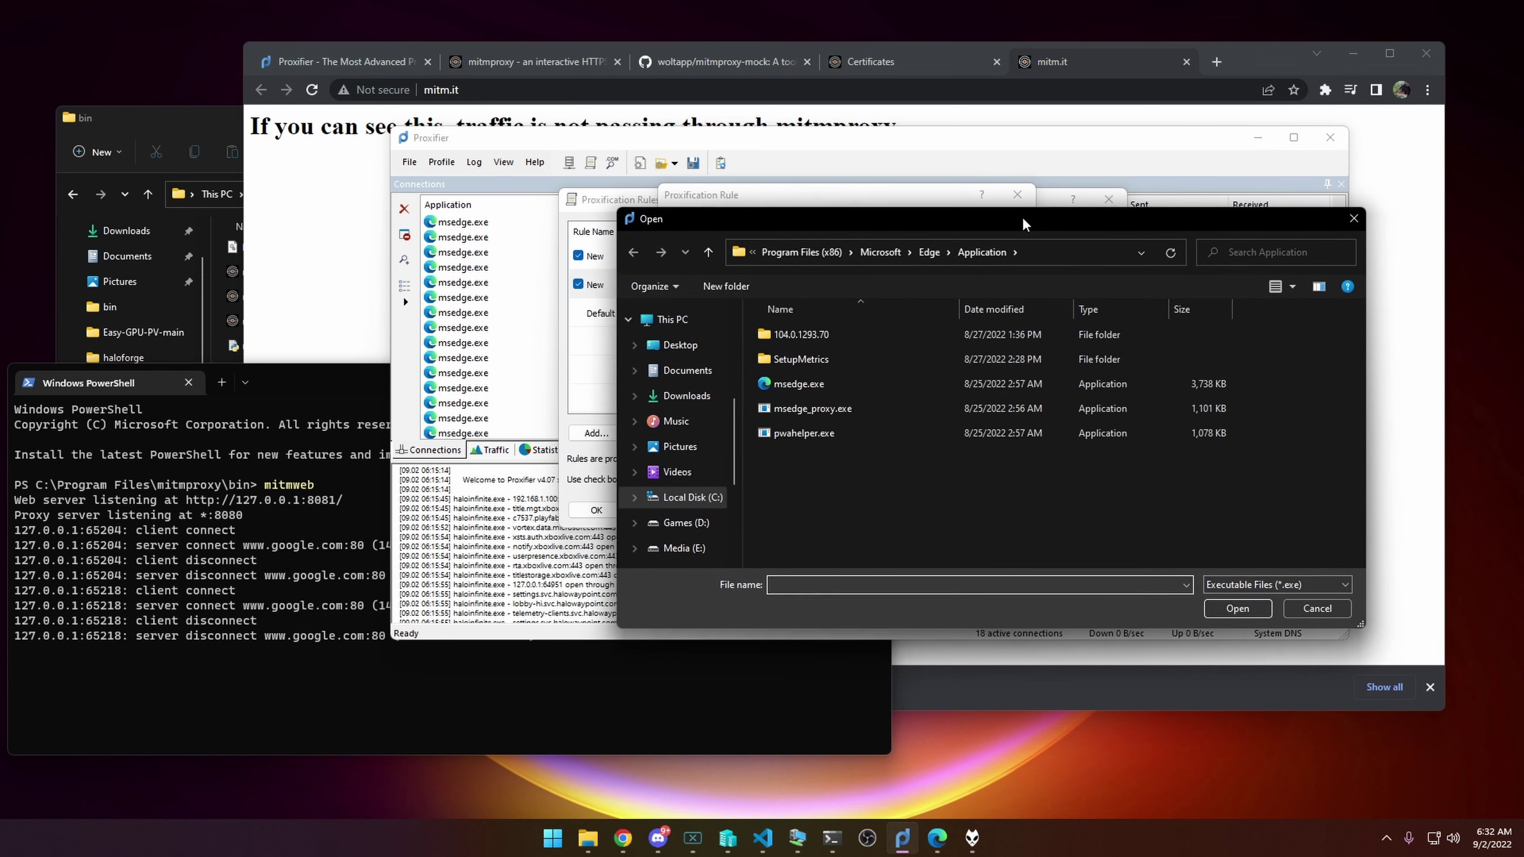
- Search Windows for Microsoft Edge and follow its file location through the shortcut to the folder containing msedge.exe
{"action": "left_click", "coordinate": [552, 837]}
{"action": "type", "text": "ed"}
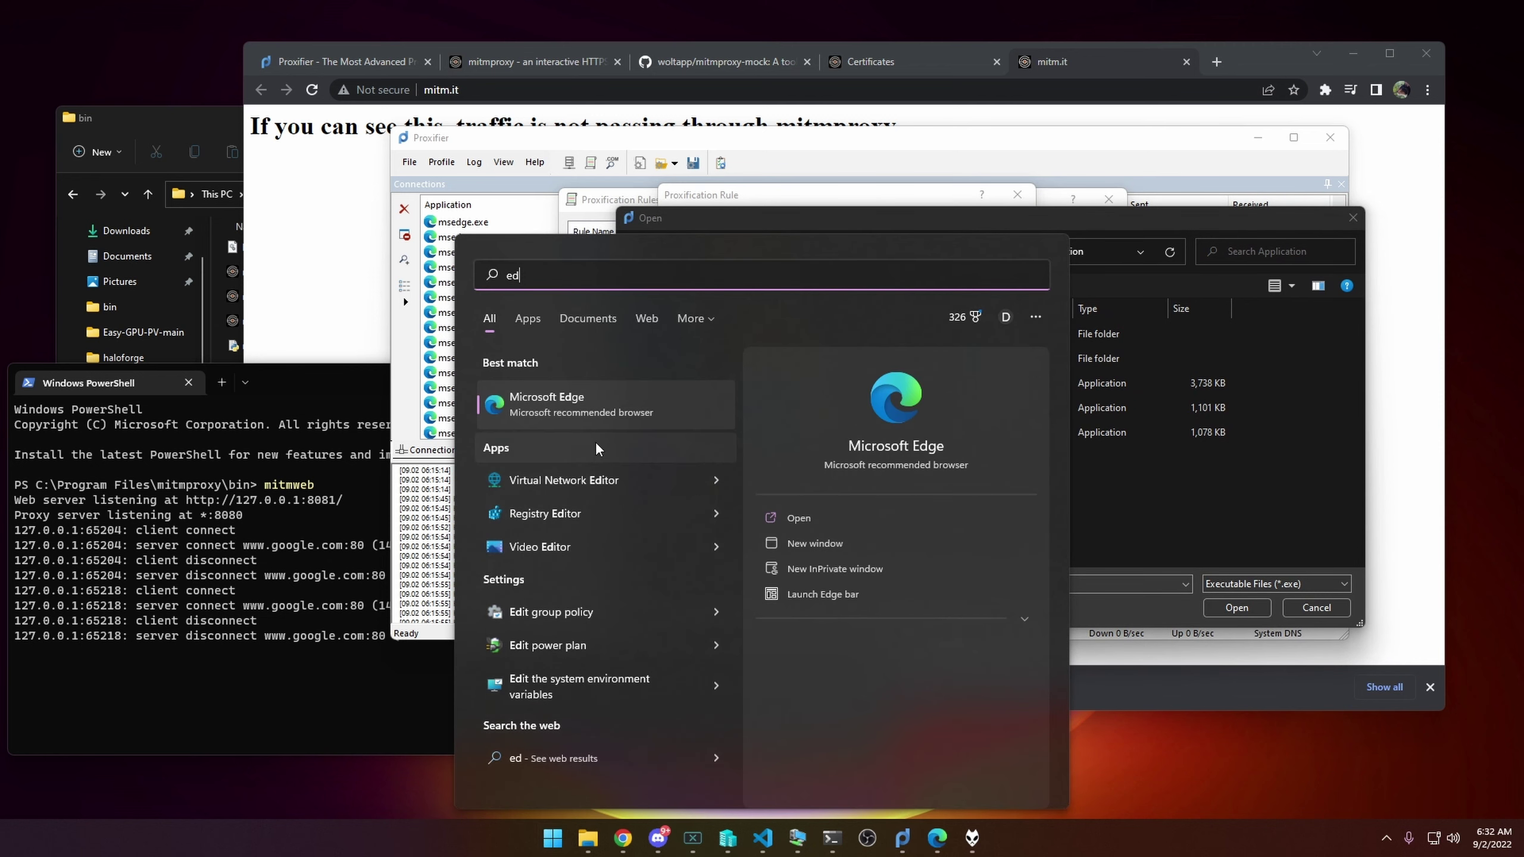
{"action": "right_click", "coordinate": [549, 399]}
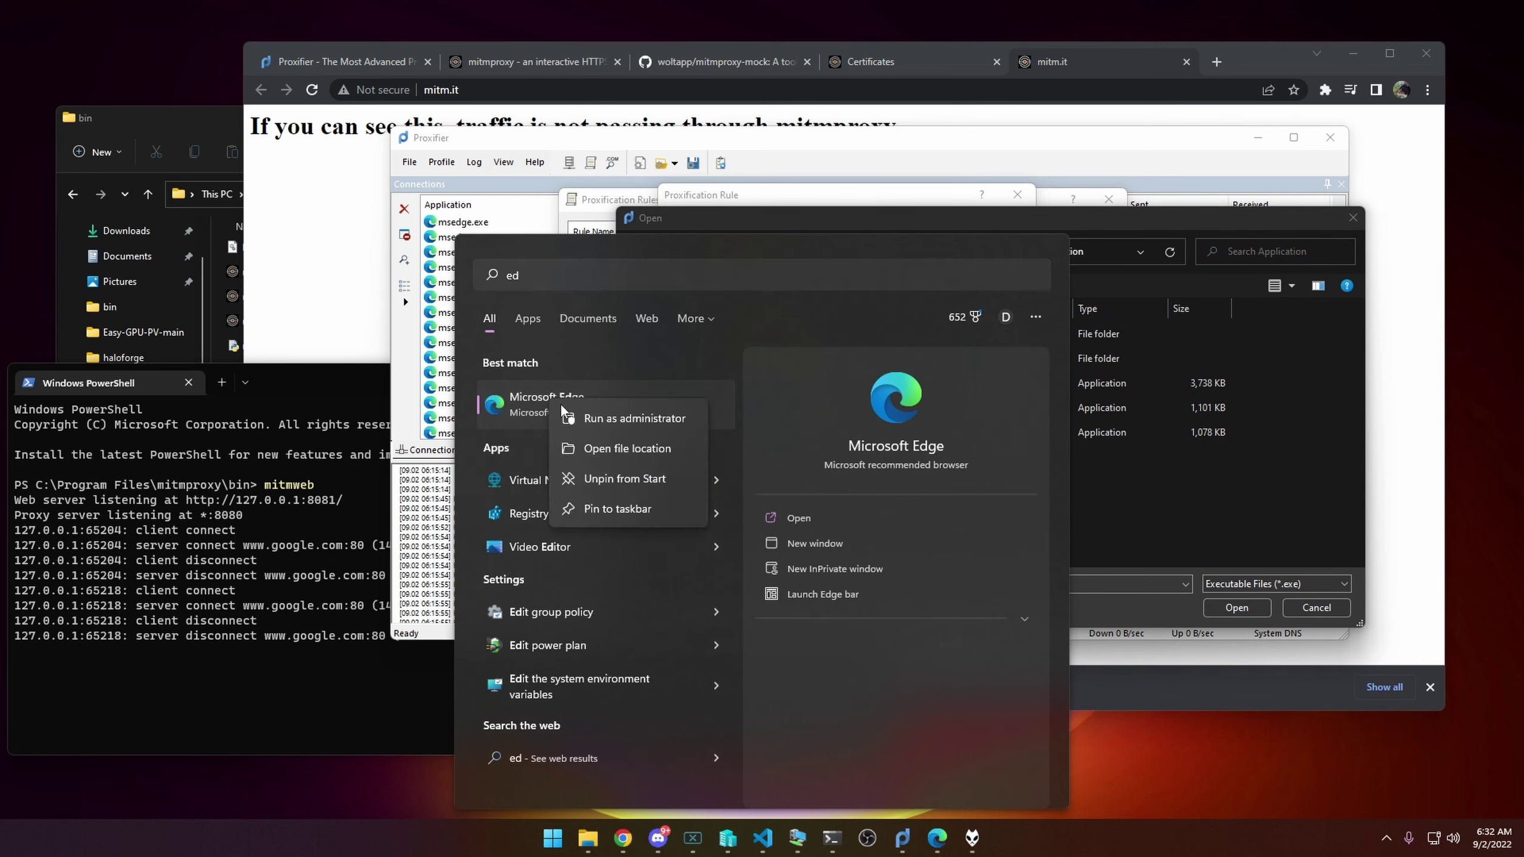
{"action": "left_click", "coordinate": [631, 449]}
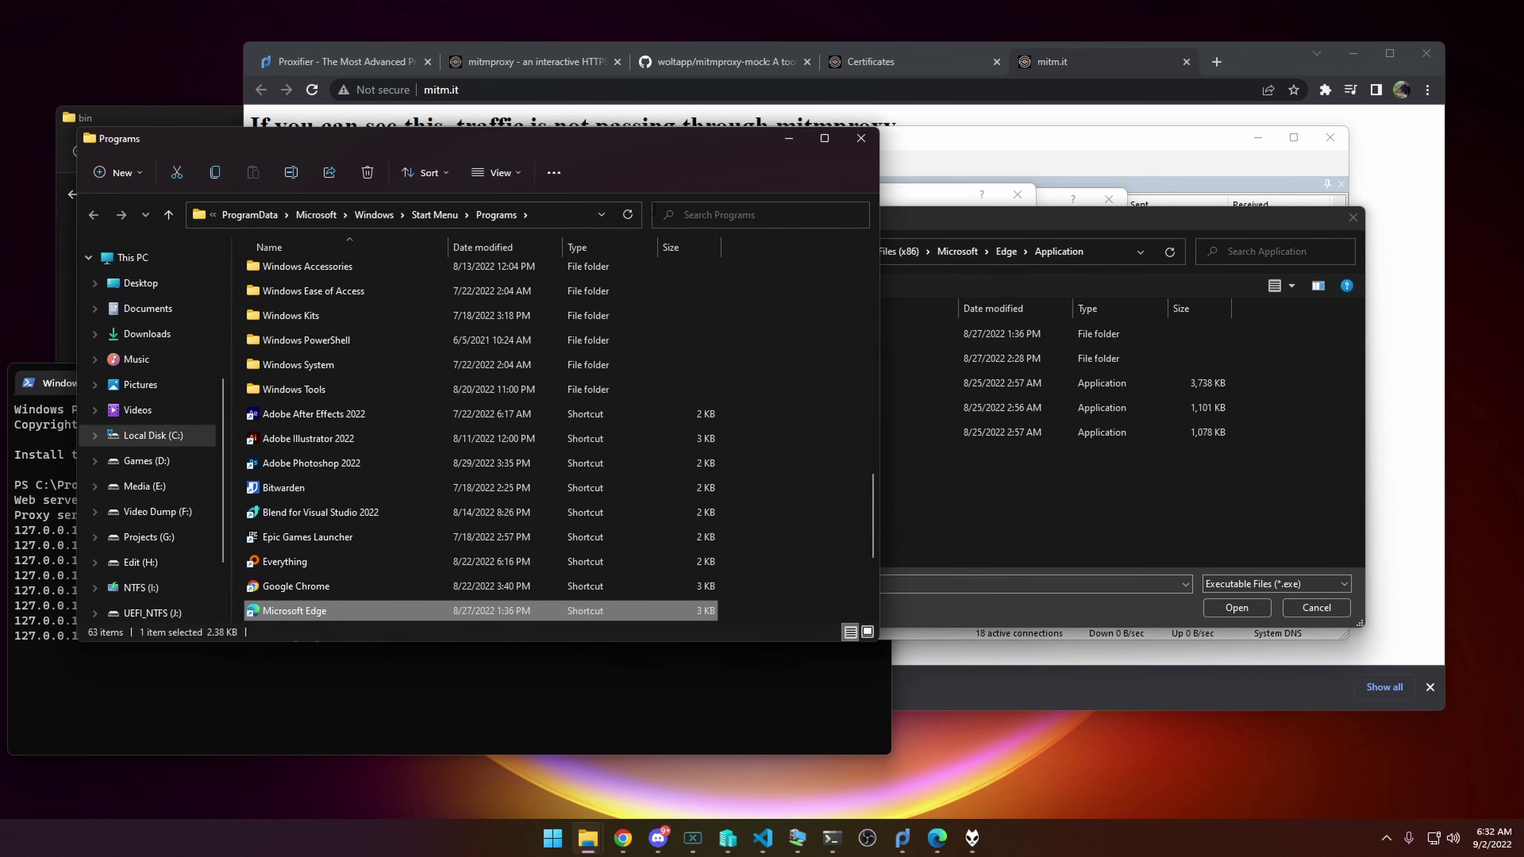
{"action": "left_click_drag", "start_coordinate": [636, 143], "coordinate": [921, 145]}
{"action": "scroll", "coordinate": [660, 522], "scroll_direction": "down", "scroll_amount": 3}
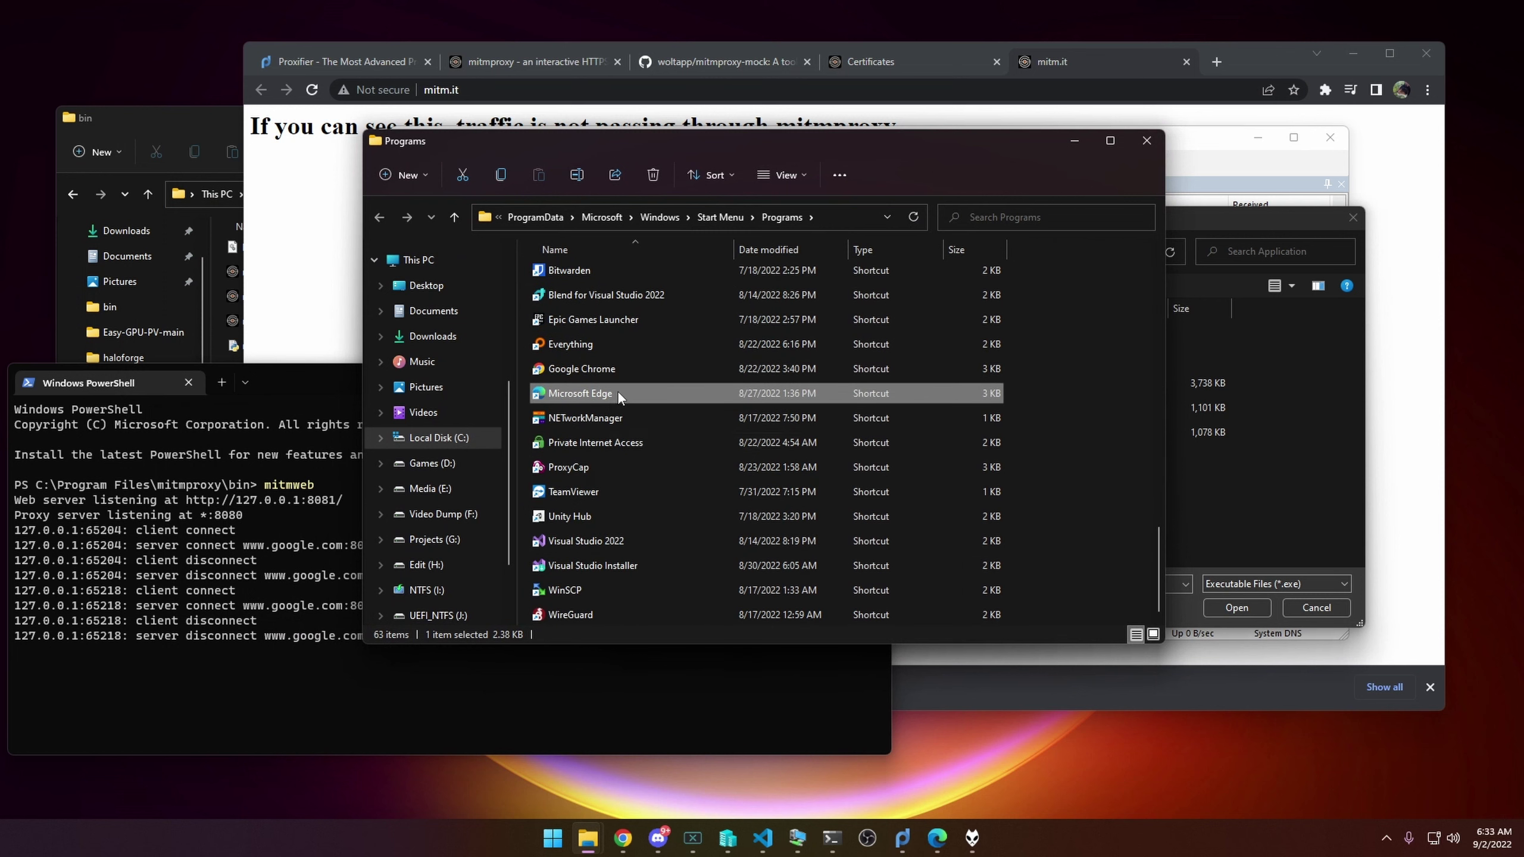
{"action": "right_click", "coordinate": [586, 389]}
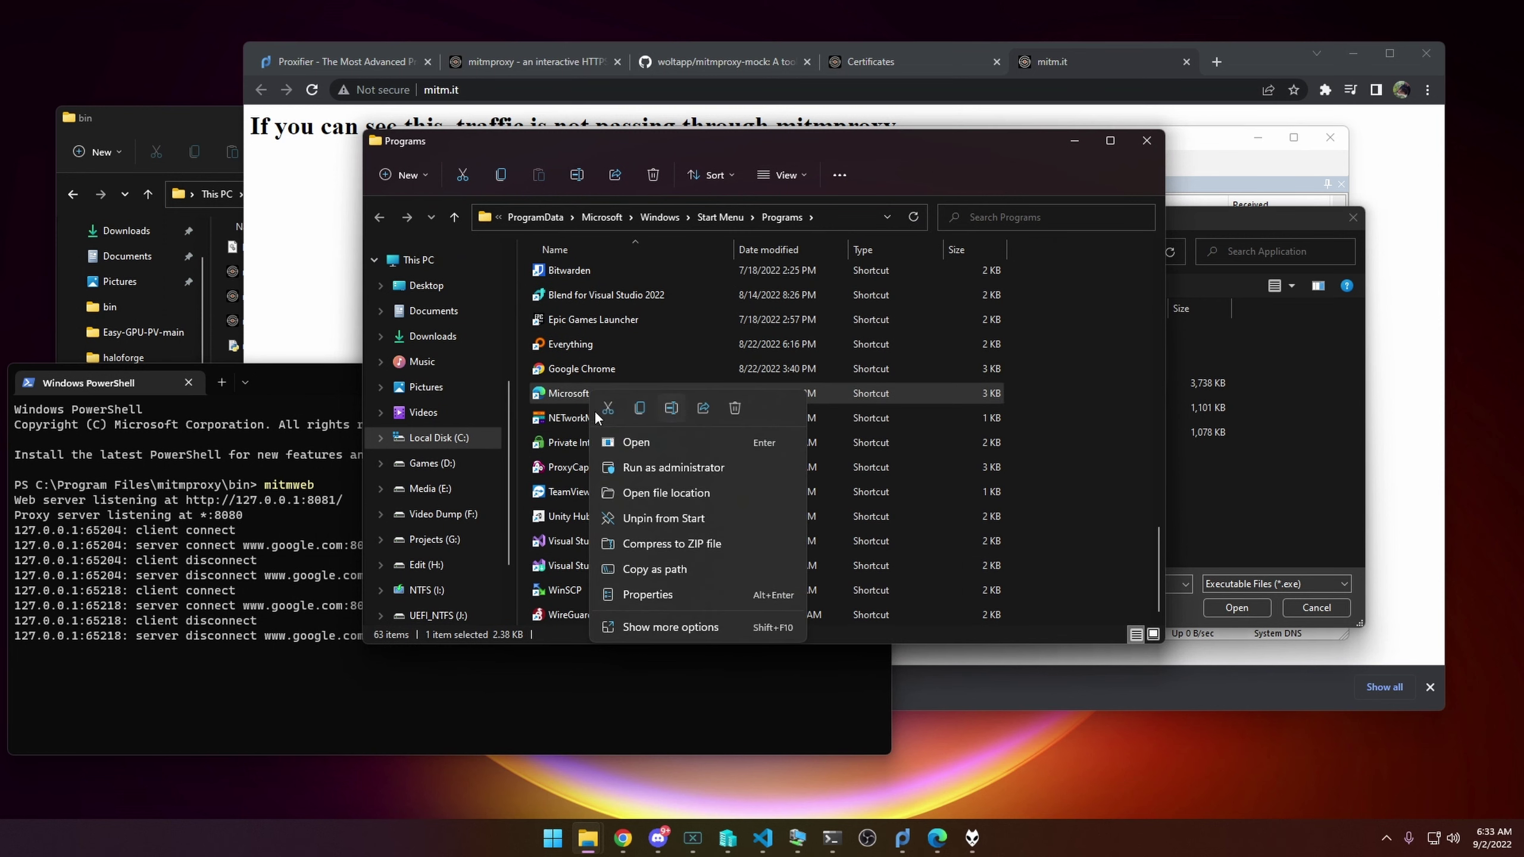
{"action": "left_click", "coordinate": [677, 628]}
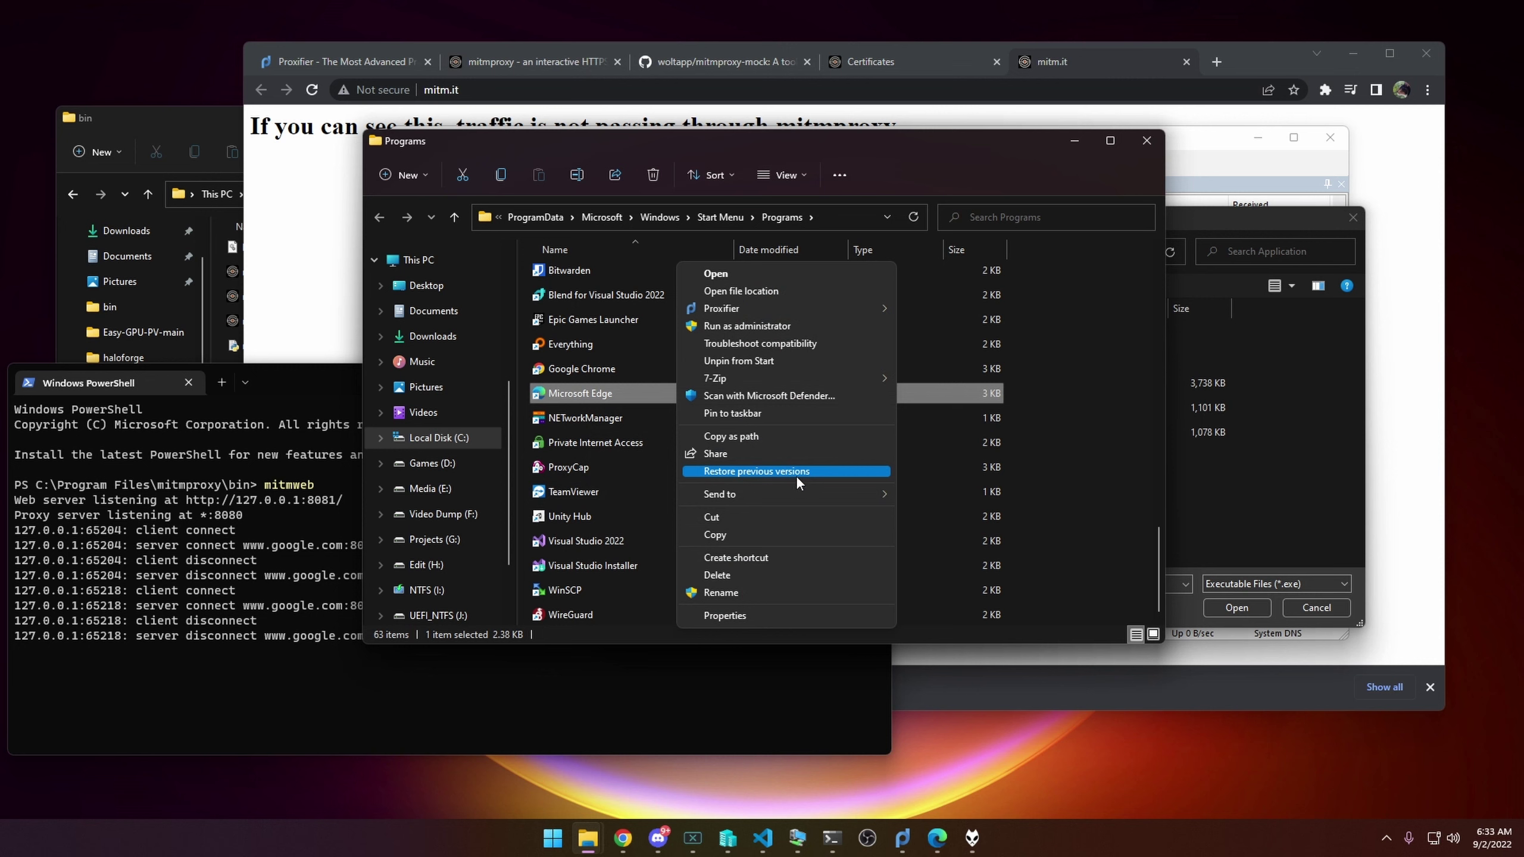
{"action": "left_click", "coordinate": [783, 289]}
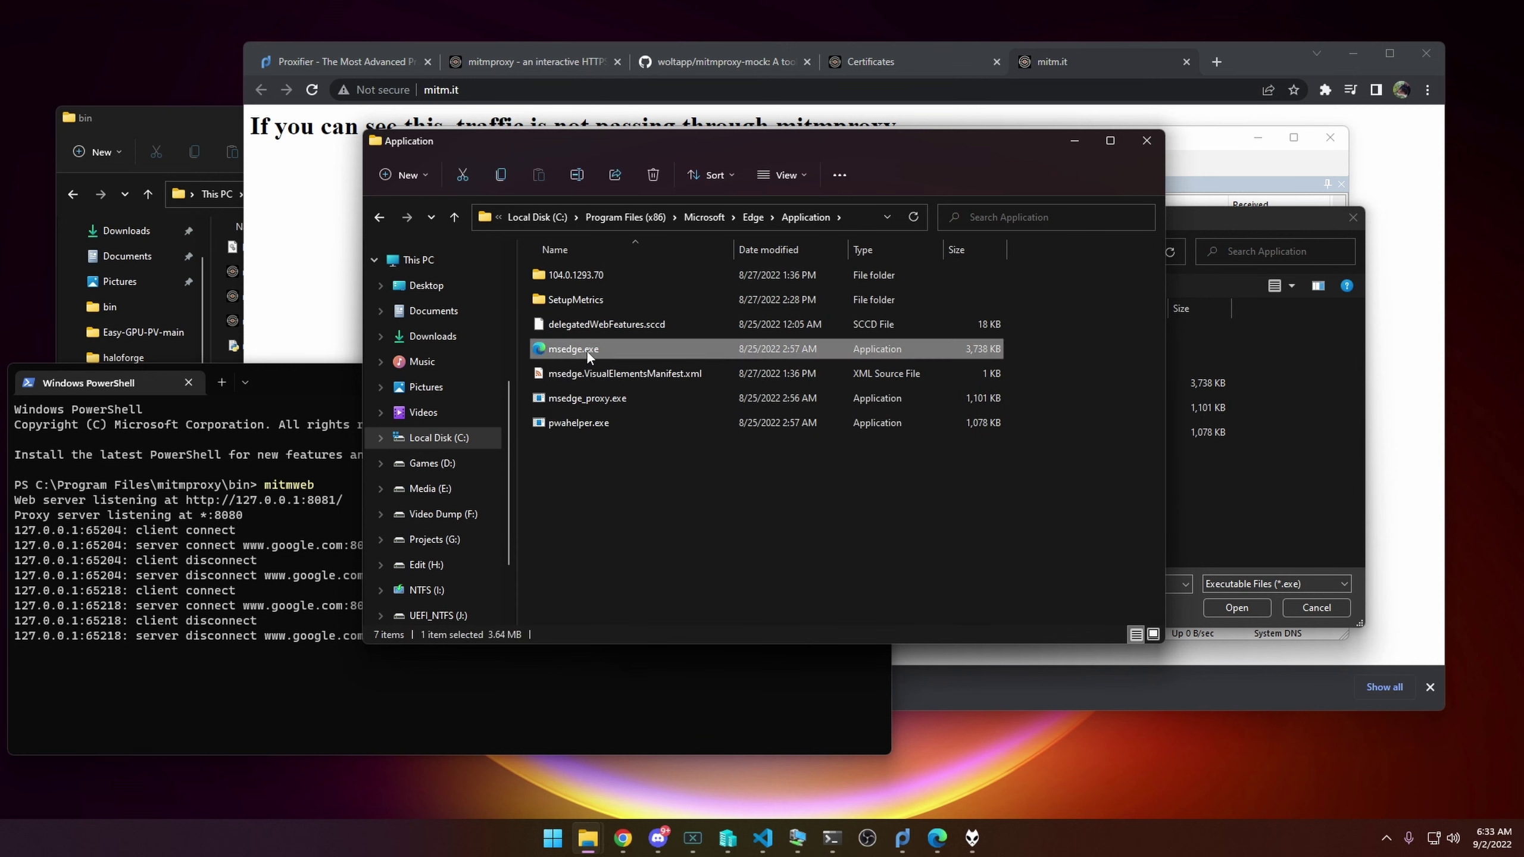
- Copy the path of Edge's Application folder, then close the folder window and the rule's file browser
{"action": "left_click", "coordinate": [850, 218]}
{"action": "key", "text": "ctrl+c"}
{"action": "key", "text": "BackSpace"}
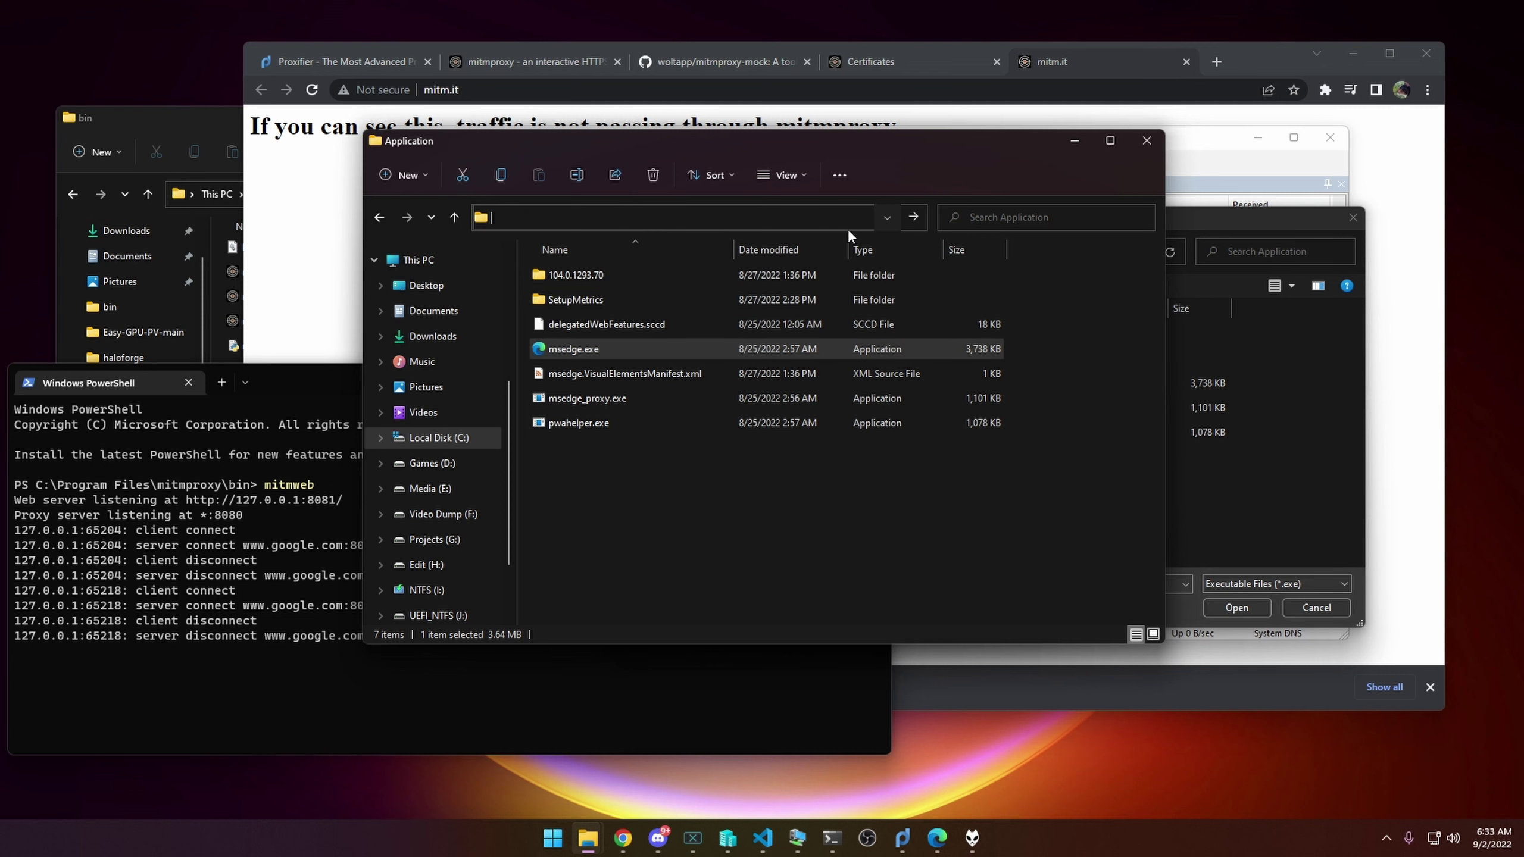
{"action": "key", "text": "ctrl+v"}
{"action": "key", "text": "ctrl+a"}
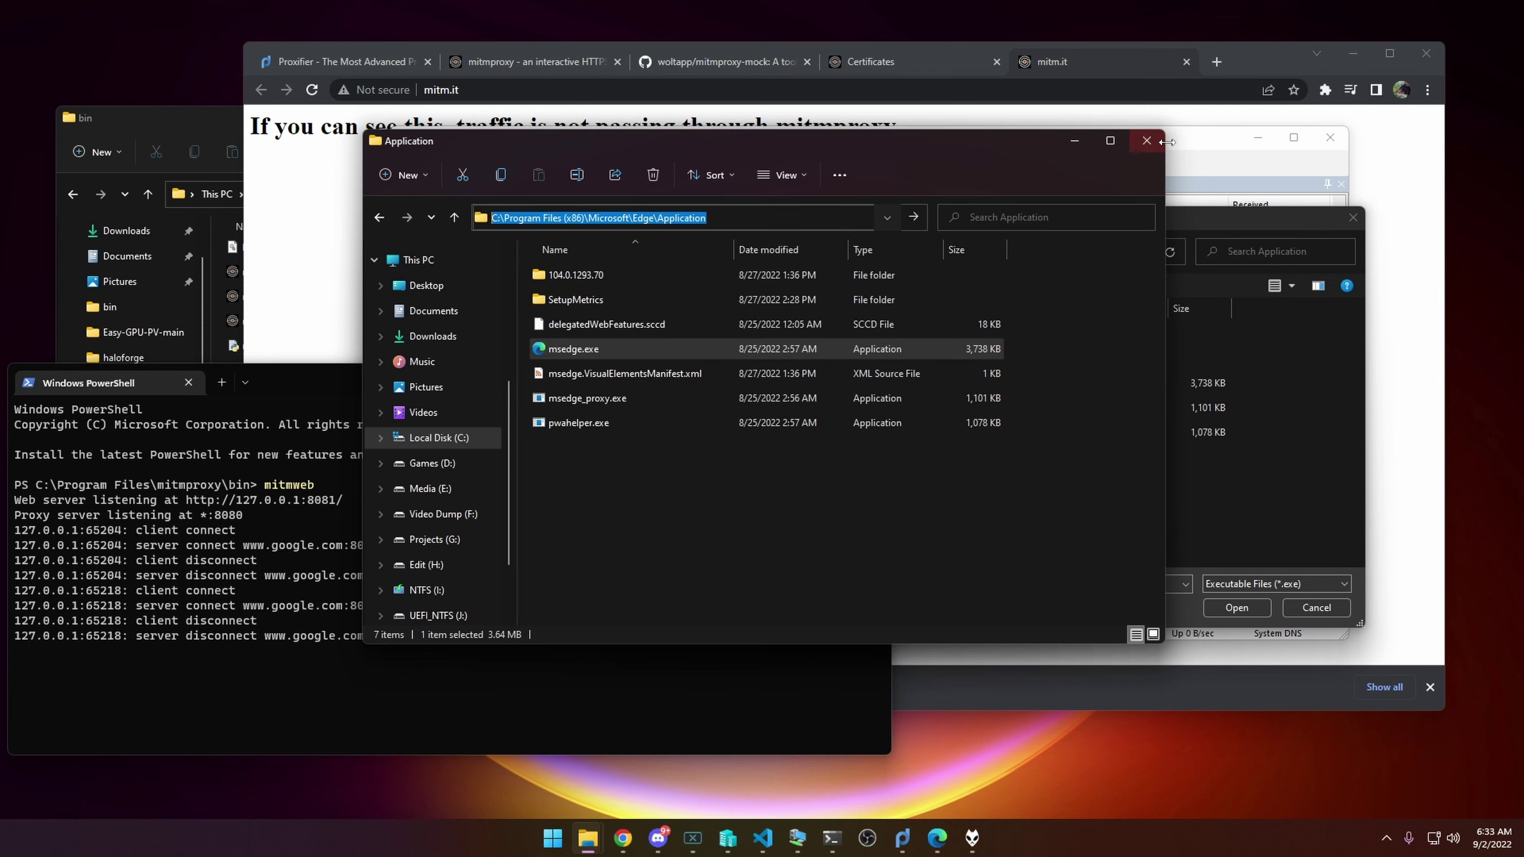
{"action": "left_click", "coordinate": [1147, 141]}
{"action": "left_click", "coordinate": [1352, 217]}
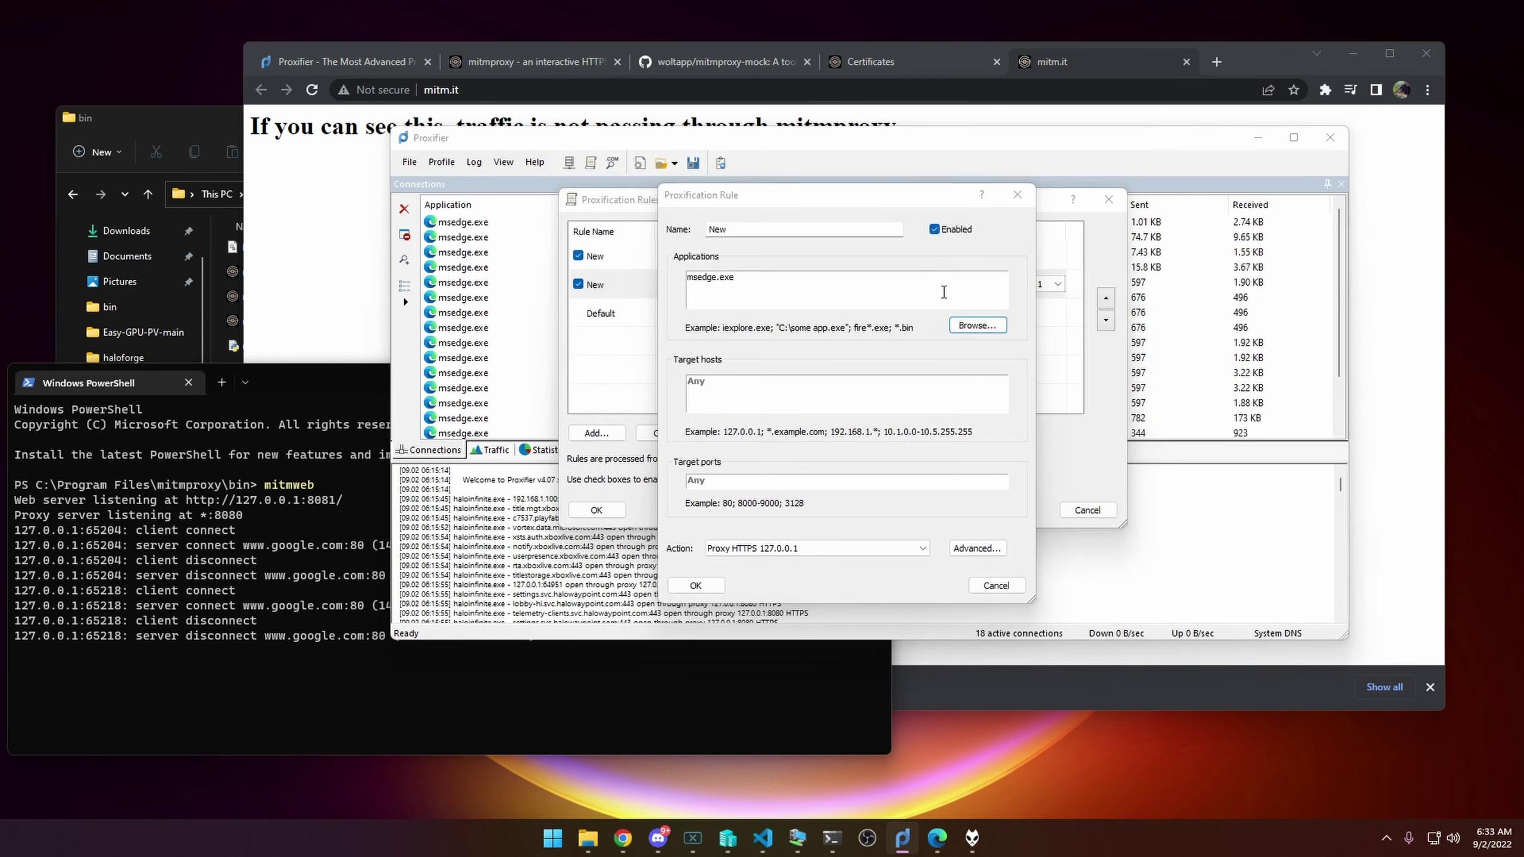
- Browse for the rule's application again, select msedge.exe in Edge's Application folder and cancel the selection
{"action": "left_click", "coordinate": [978, 330]}
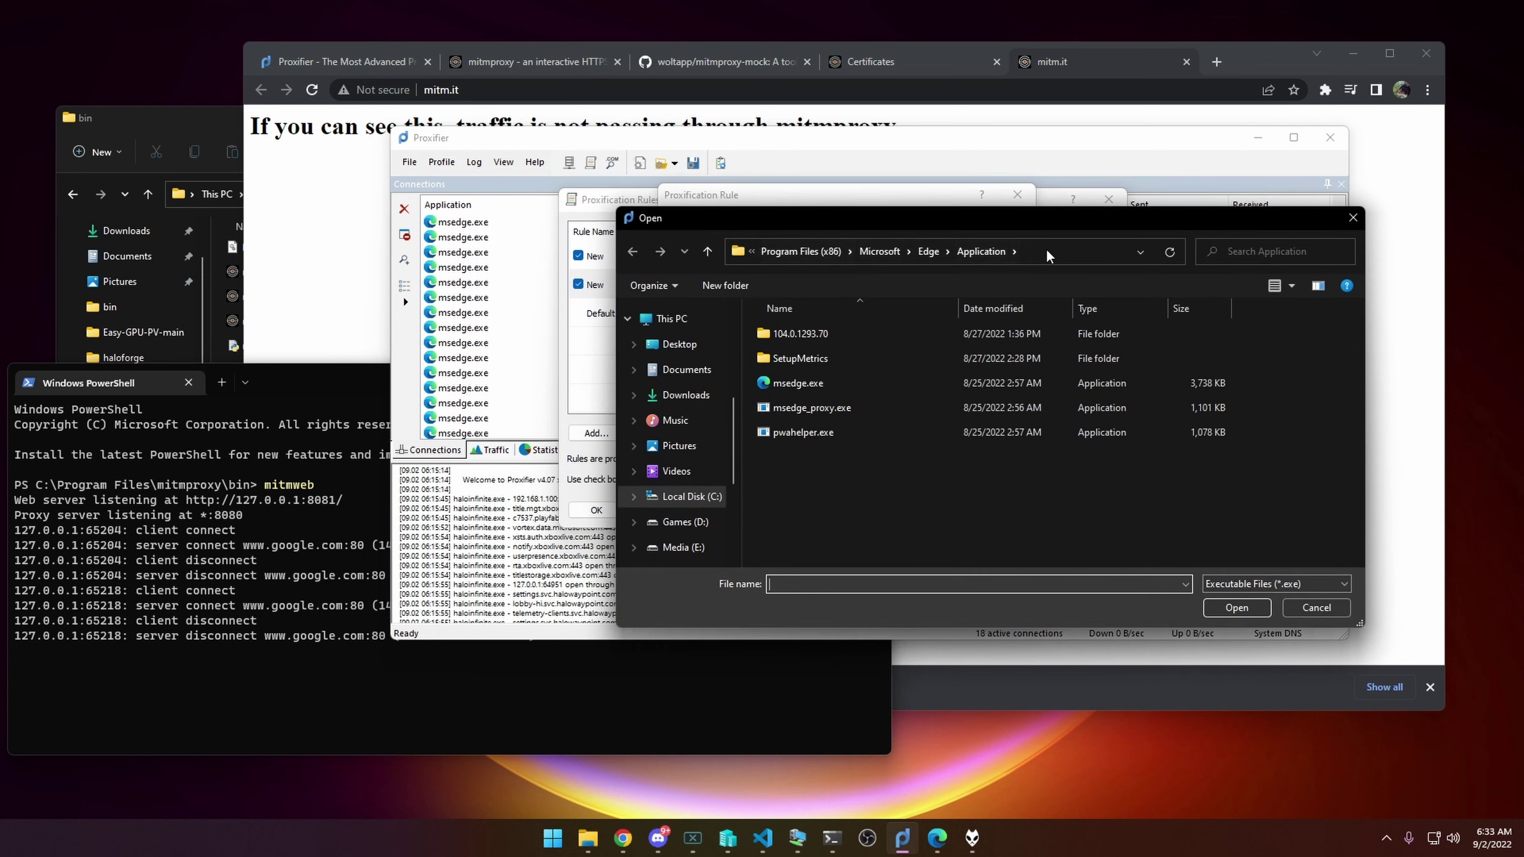
{"action": "left_click", "coordinate": [1045, 247]}
{"action": "left_click", "coordinate": [988, 252]}
{"action": "key", "text": "Escape"}
{"action": "left_click", "coordinate": [842, 382]}
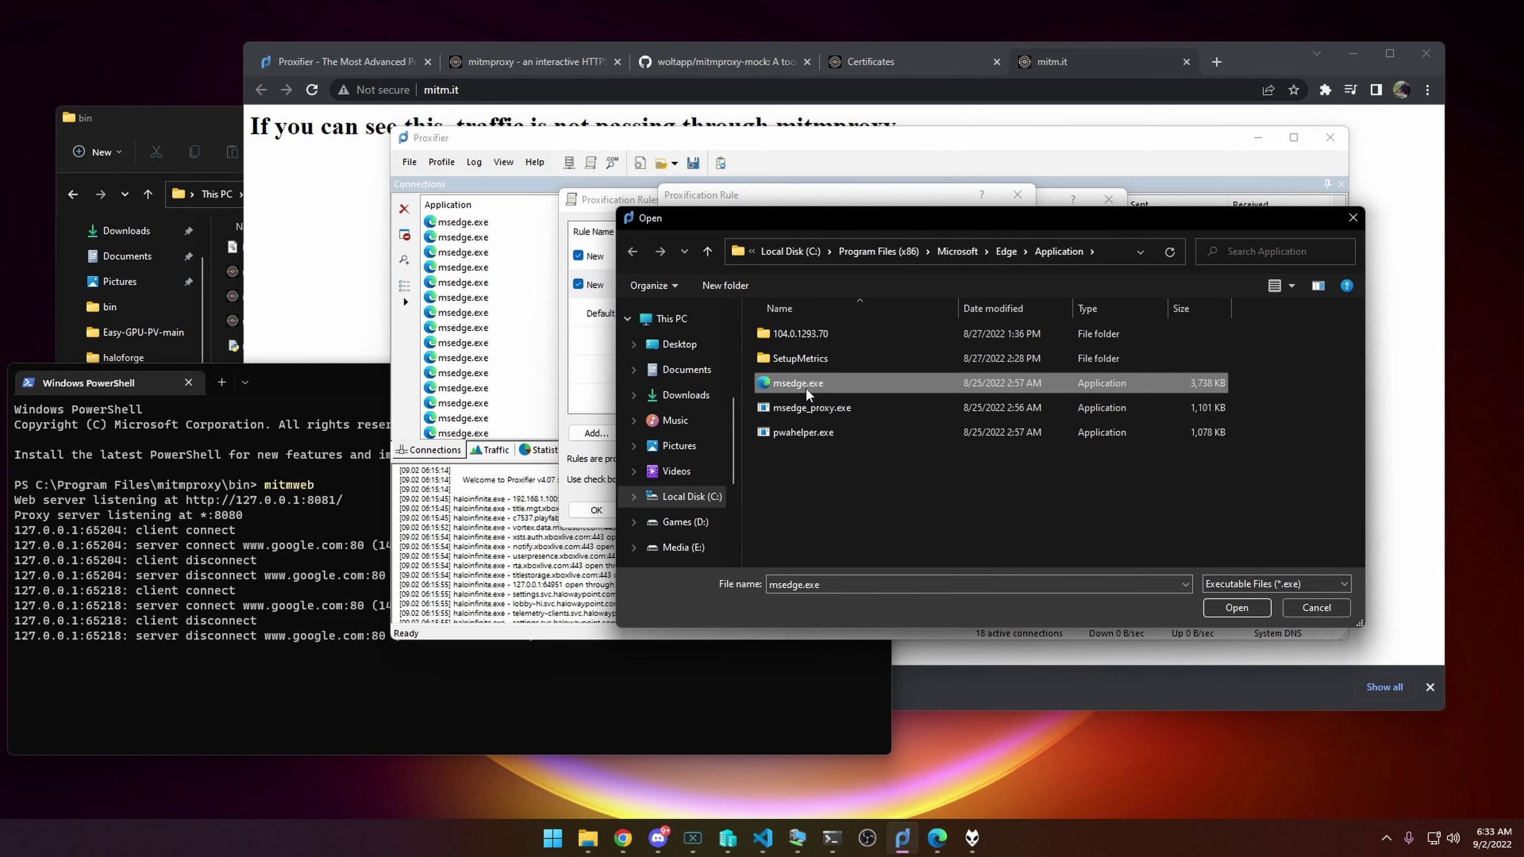
{"action": "left_click_drag", "start_coordinate": [954, 217], "coordinate": [871, 329]}
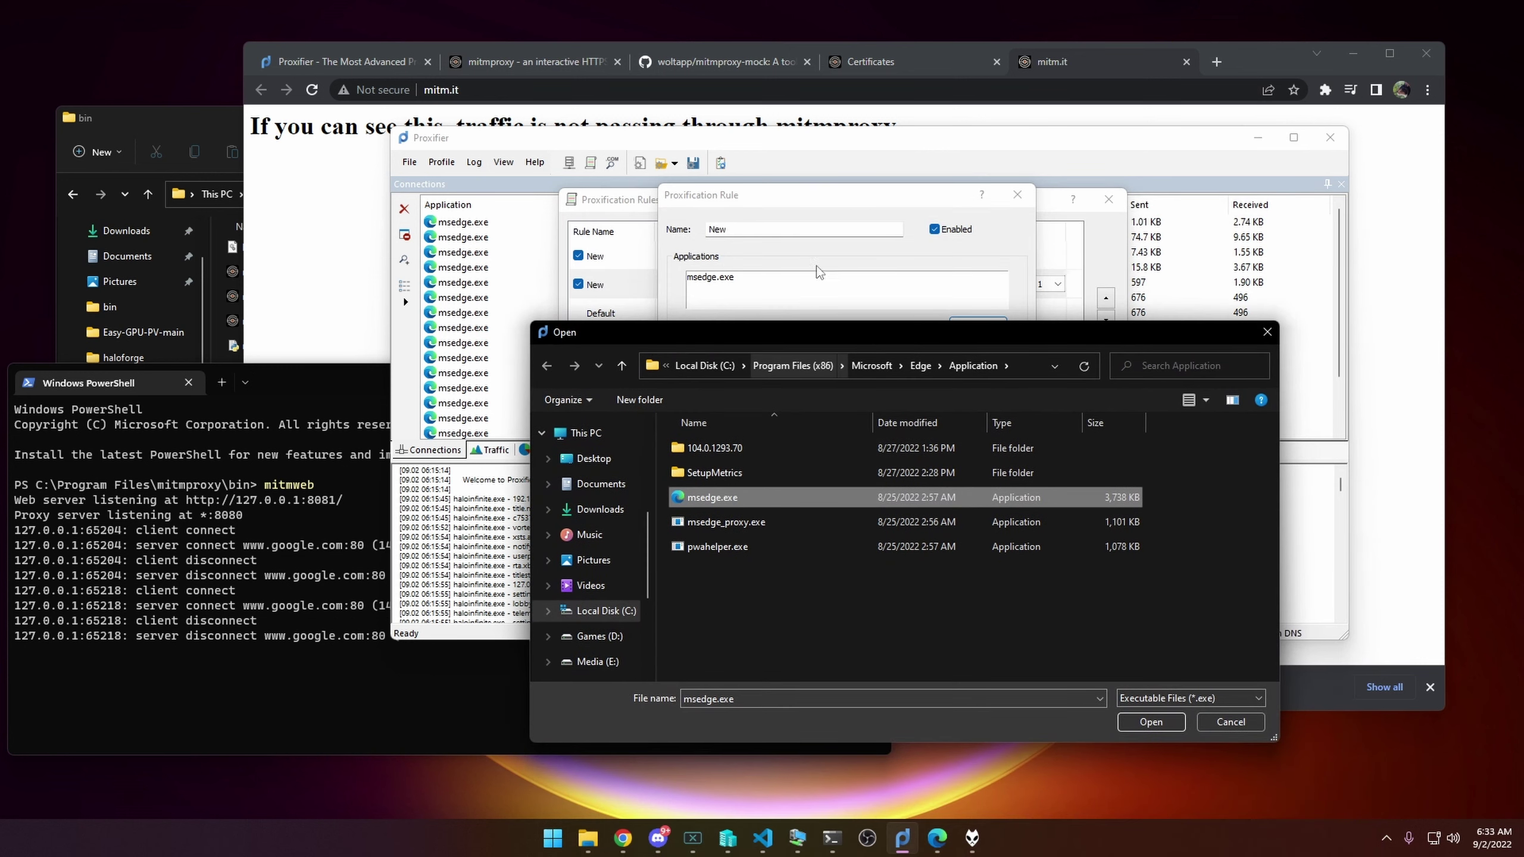
{"action": "left_click", "coordinate": [1231, 721]}
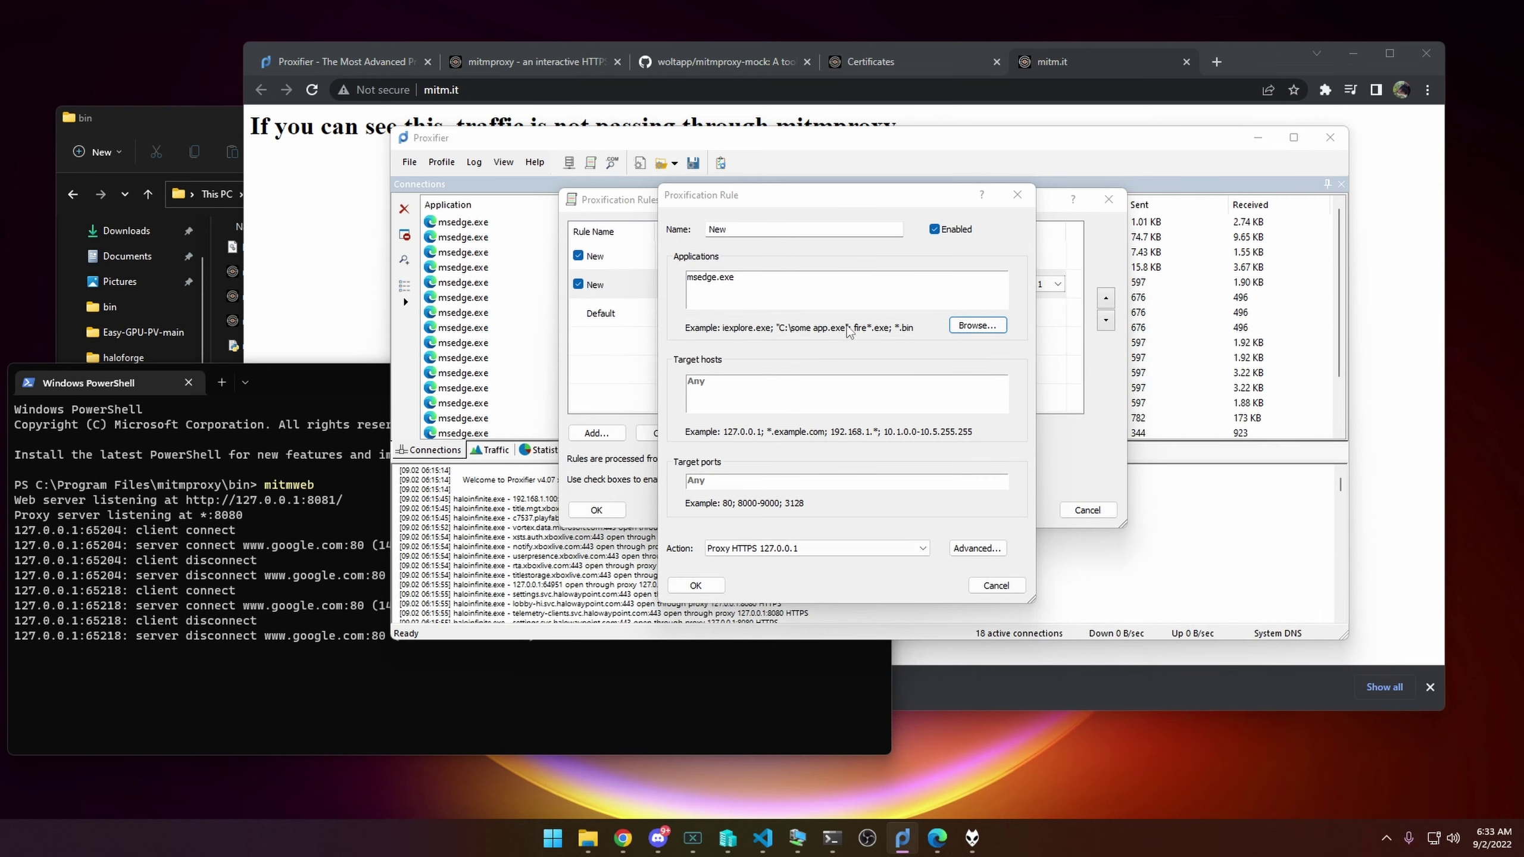
- Review the msedge.exe rule's application and target ports, keep its action as Proxy HTTPS 127.0.0.1 and accept the rule
{"action": "left_click", "coordinate": [700, 482]}
{"action": "left_click_drag", "start_coordinate": [774, 277], "coordinate": [687, 278]}
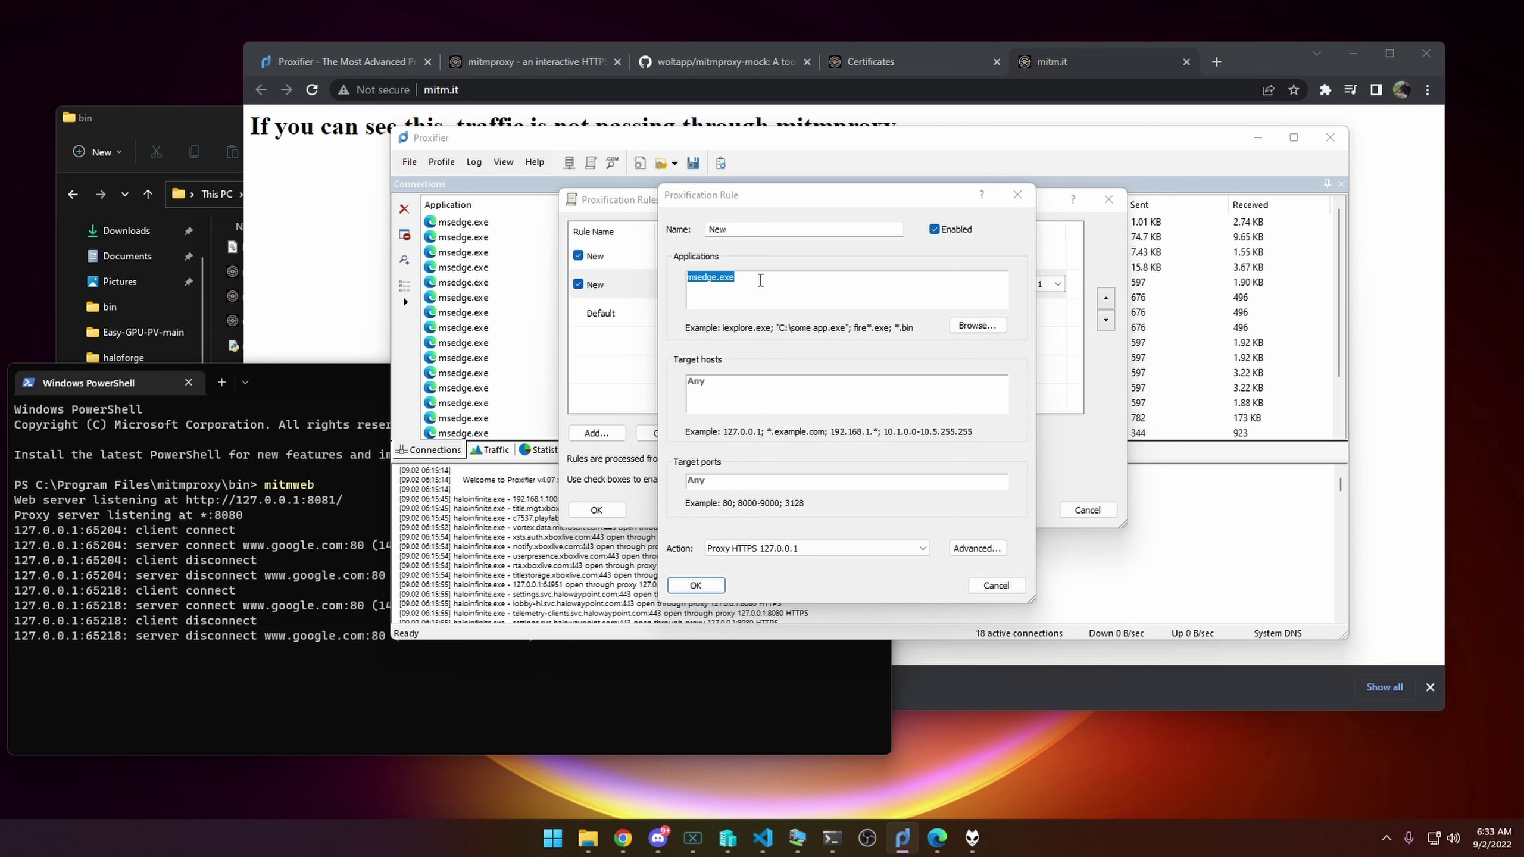
{"action": "left_click", "coordinate": [769, 552]}
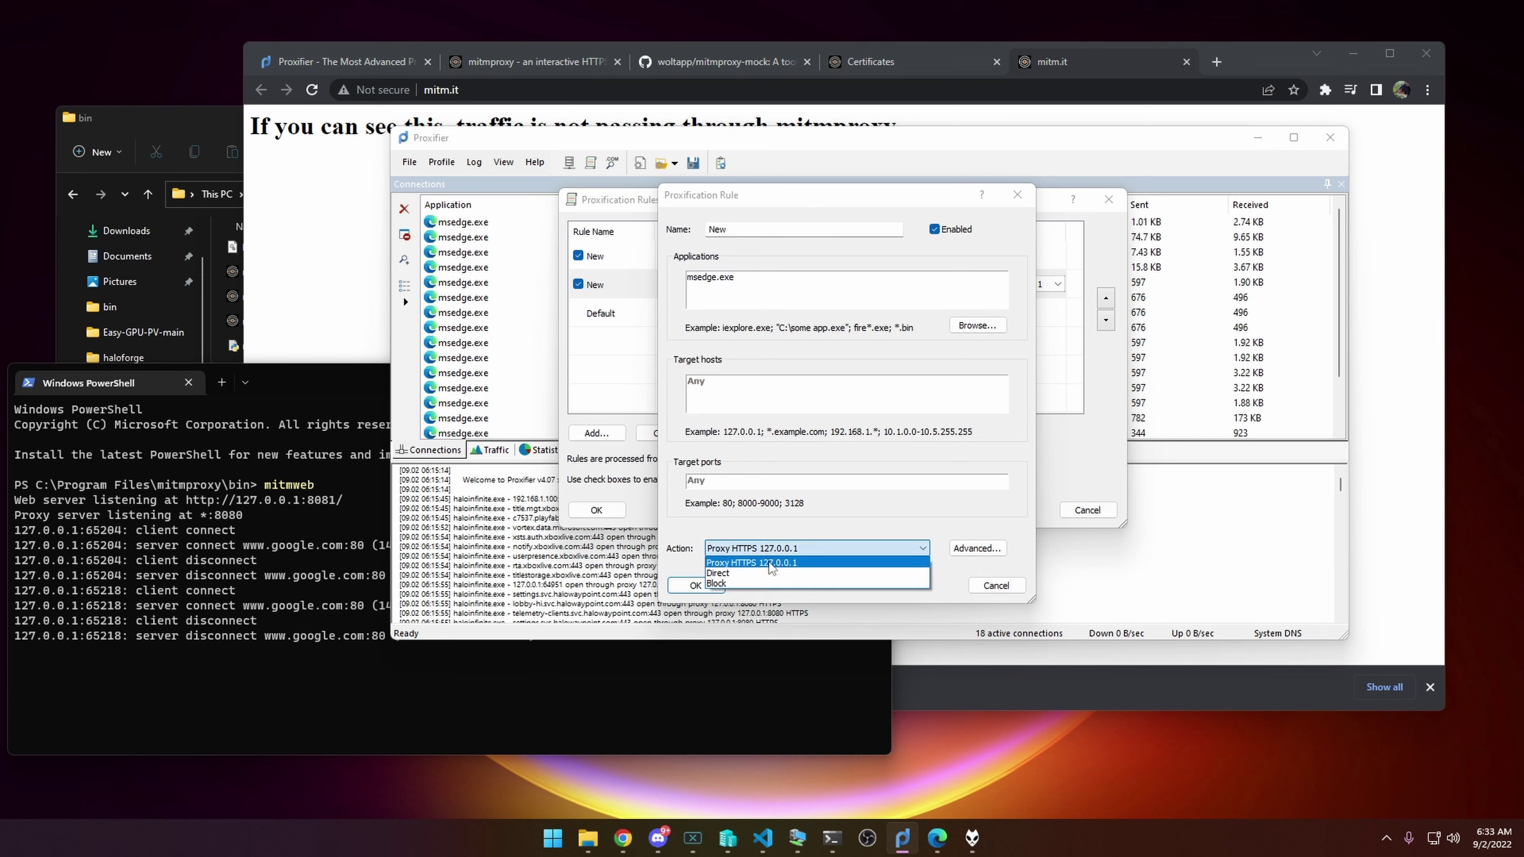
{"action": "left_click", "coordinate": [749, 481]}
{"action": "left_click", "coordinate": [748, 480]}
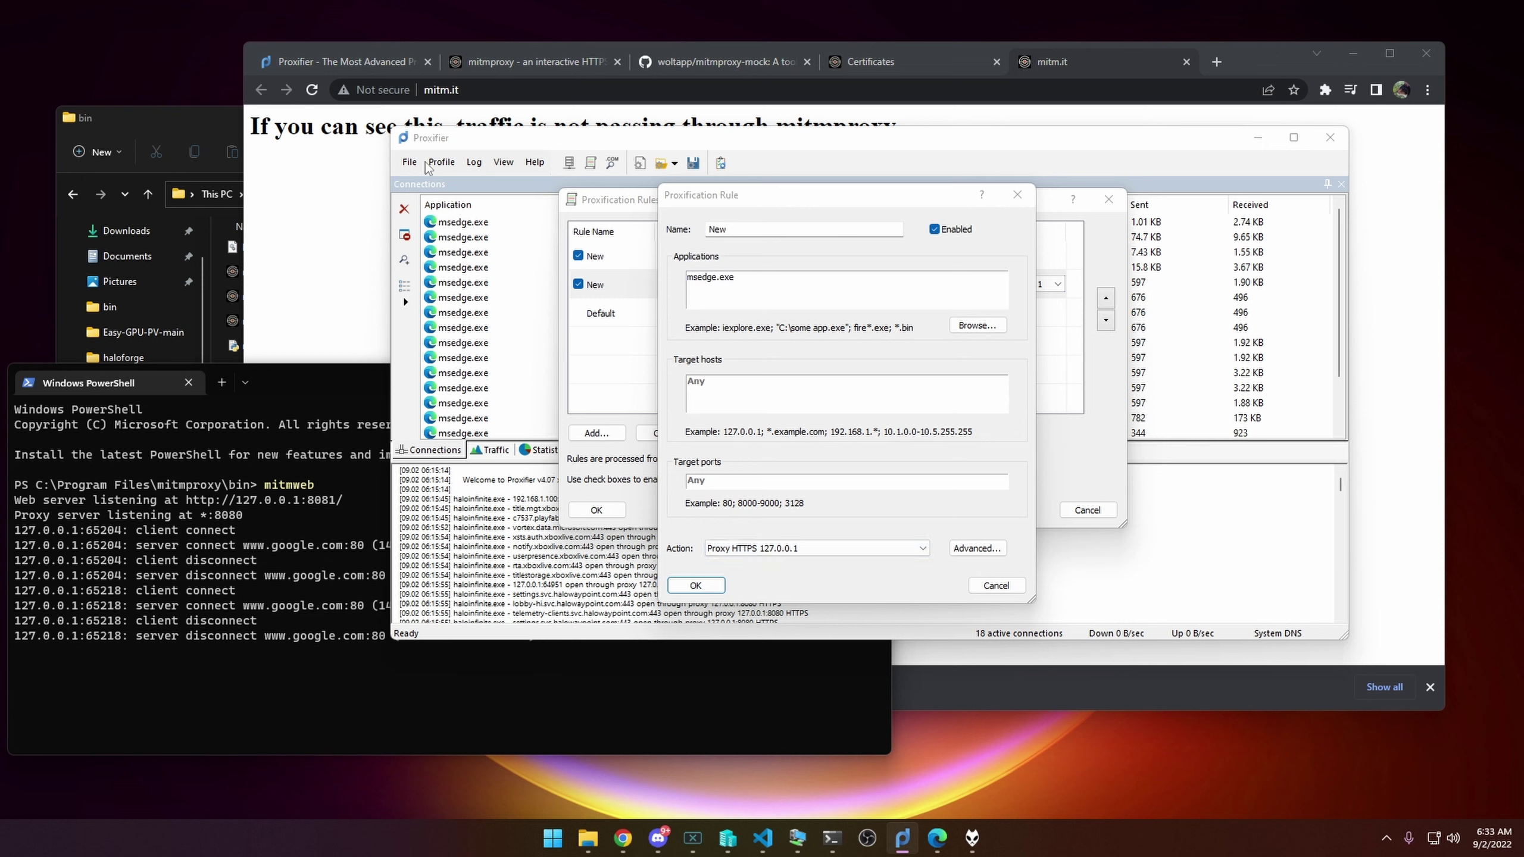
{"action": "left_click", "coordinate": [809, 549]}
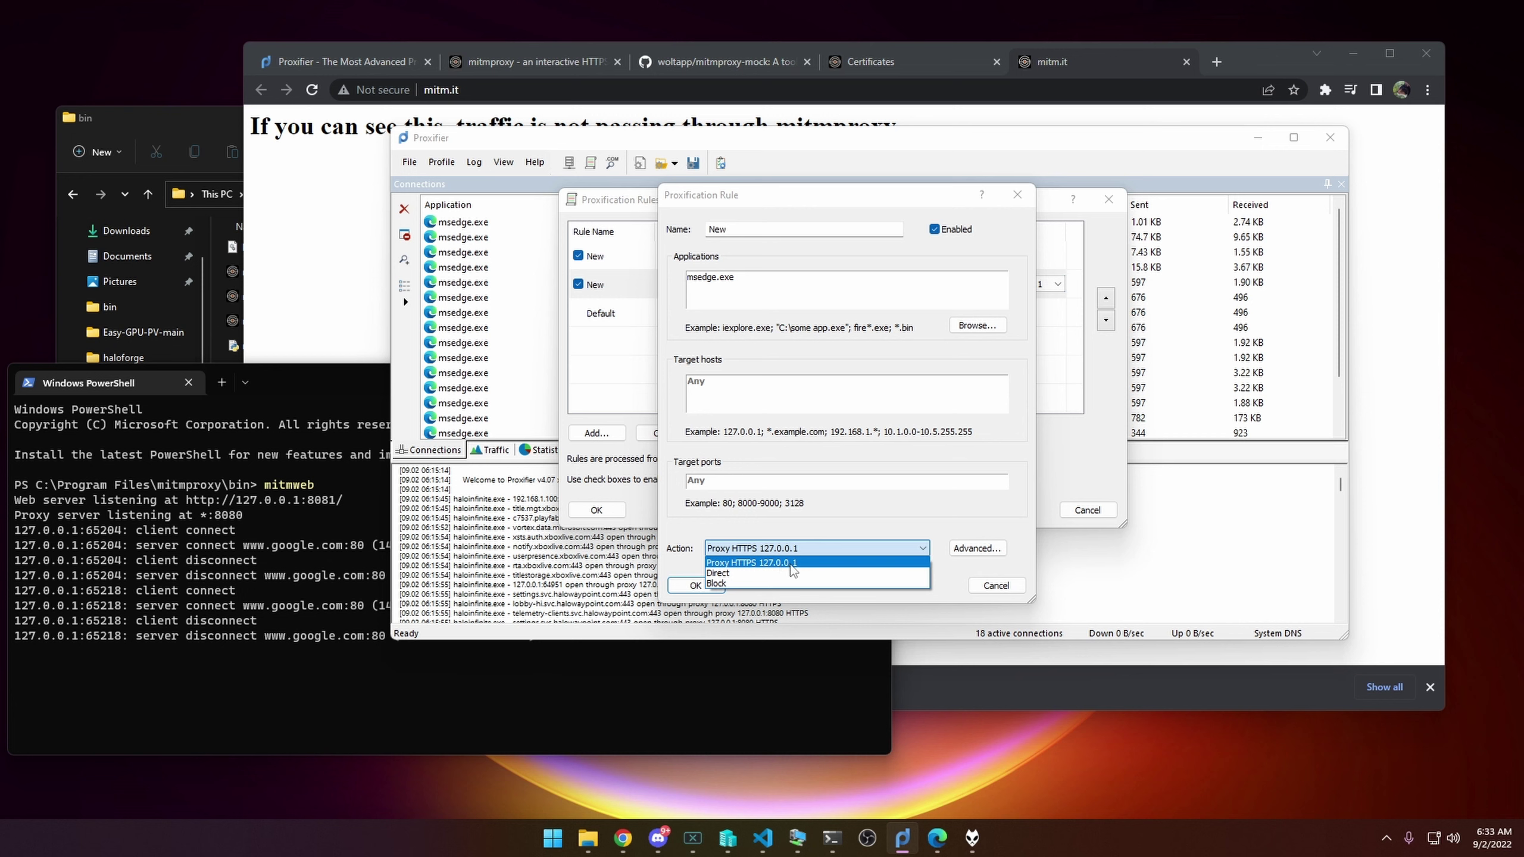
{"action": "left_click", "coordinate": [740, 564]}
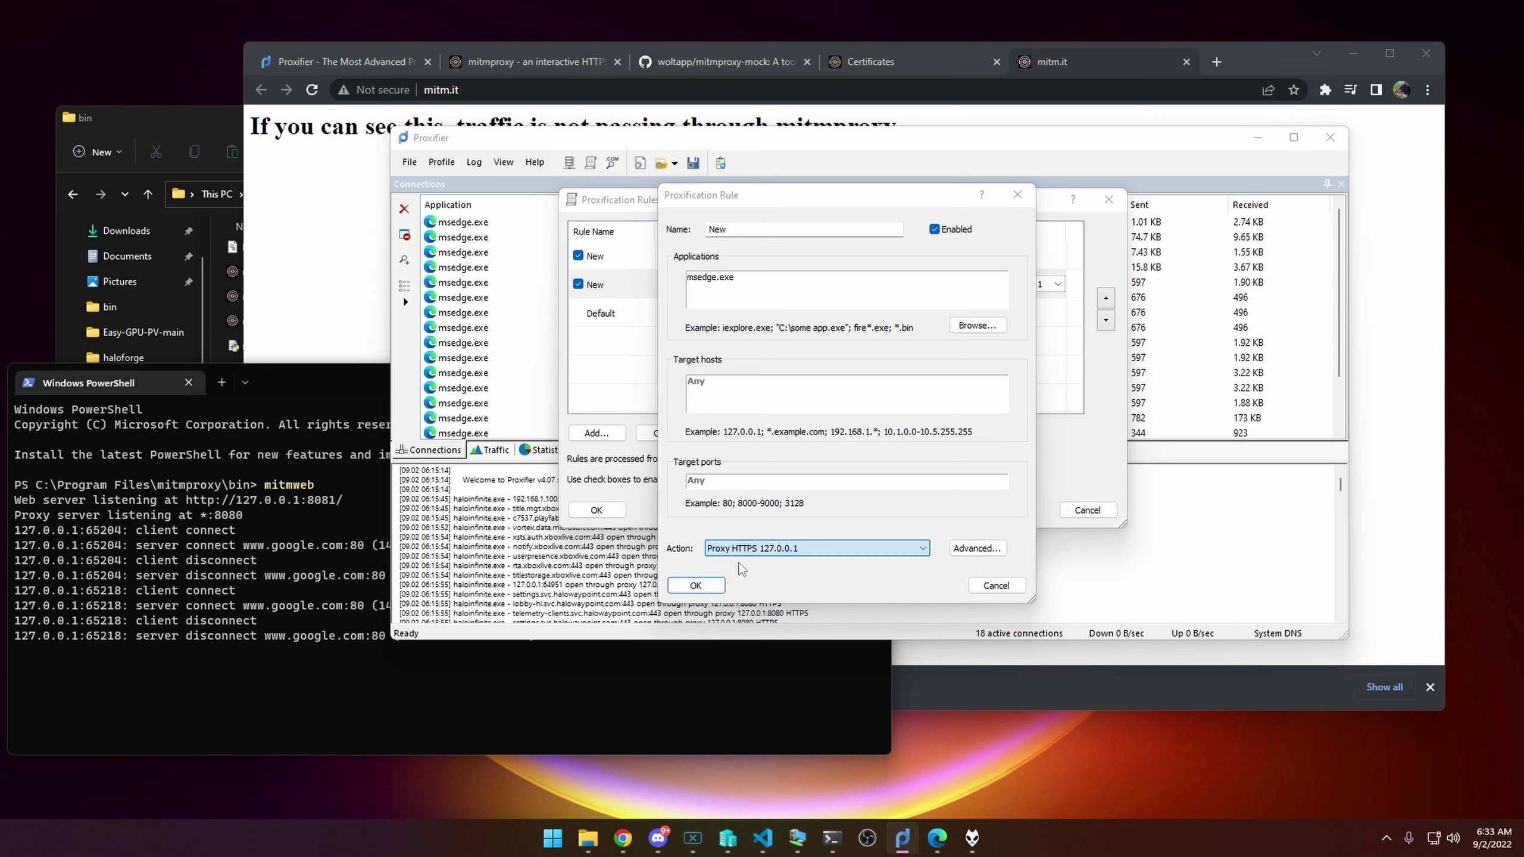
{"action": "left_click", "coordinate": [715, 586]}
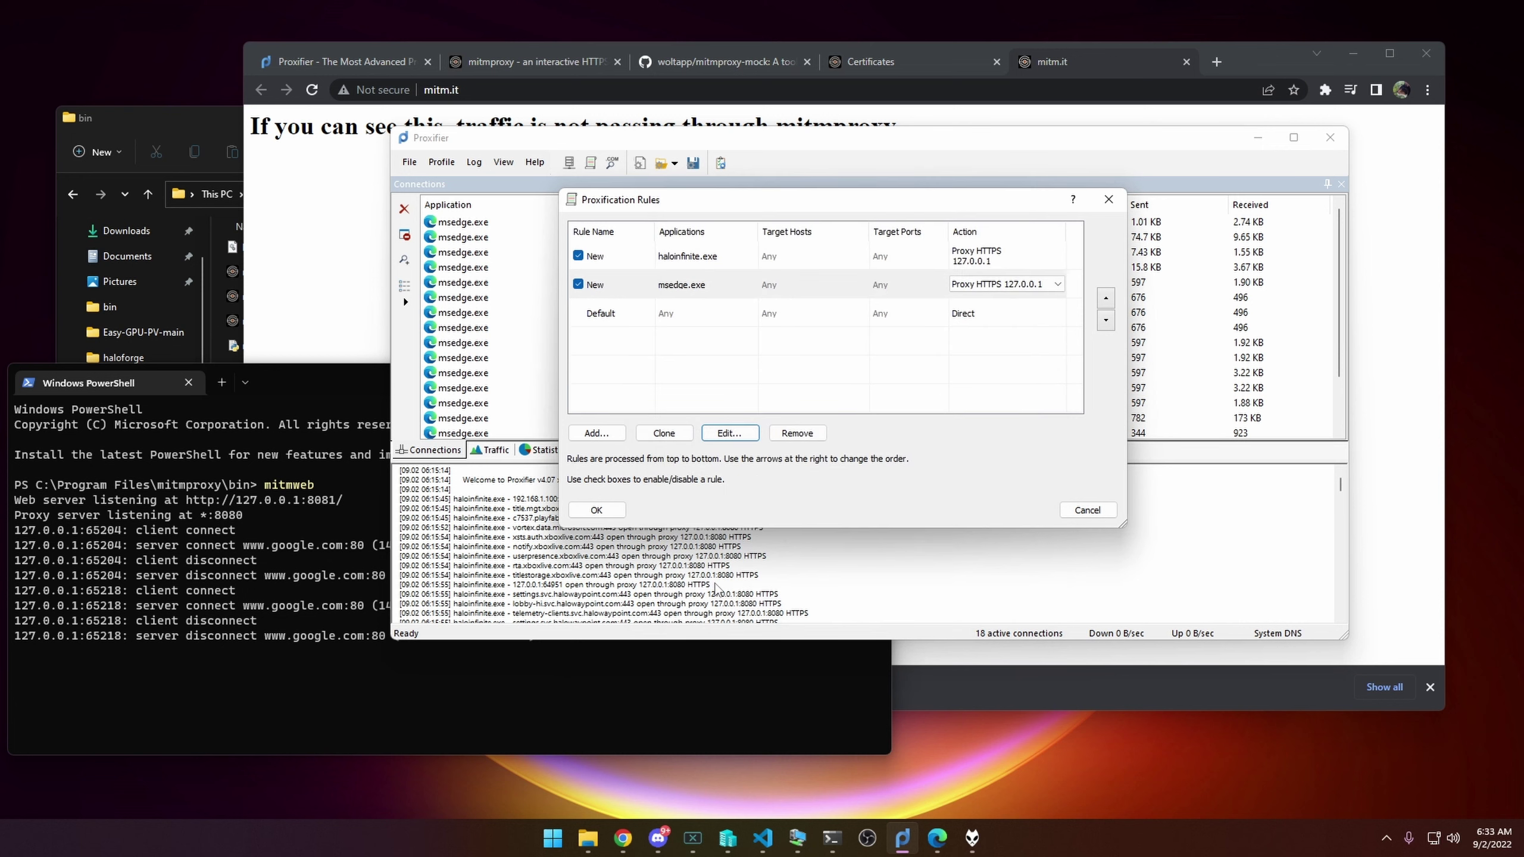
- Open the haloinfinite.exe proxification rule for editing
{"action": "left_click", "coordinate": [837, 378]}
{"action": "left_click", "coordinate": [682, 258]}
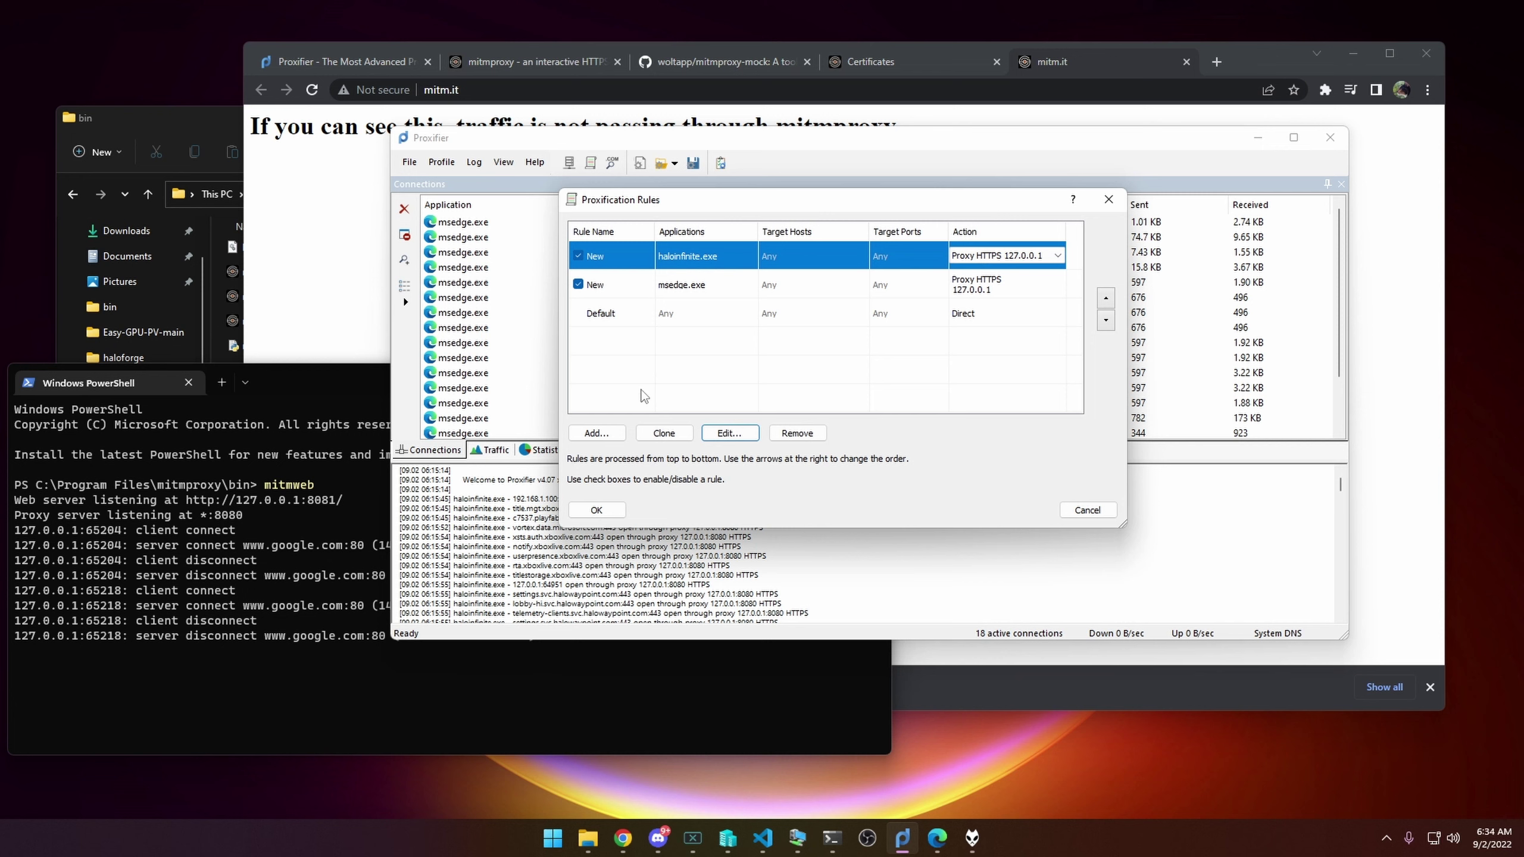
{"action": "left_click", "coordinate": [675, 380]}
{"action": "left_click", "coordinate": [678, 260]}
{"action": "left_click", "coordinate": [720, 378]}
{"action": "left_click", "coordinate": [726, 256]}
{"action": "left_click", "coordinate": [741, 433]}
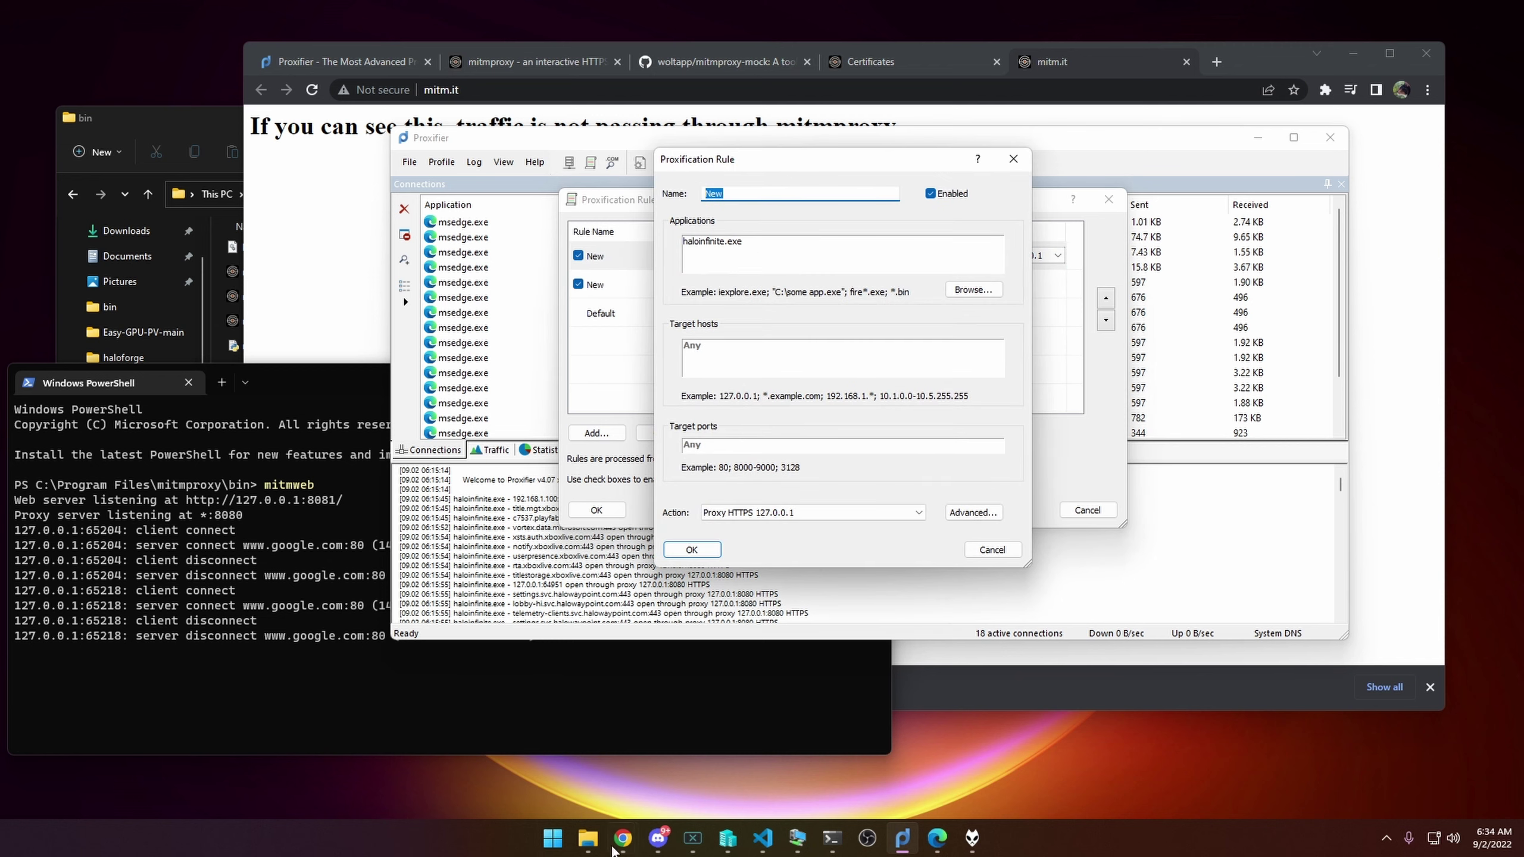
- Locate HaloInfinite.exe in the Halo Infinite Insider folder on Local Disk (C:), using the open Edge Application folder window
{"action": "mouse_move", "coordinate": [612, 848]}
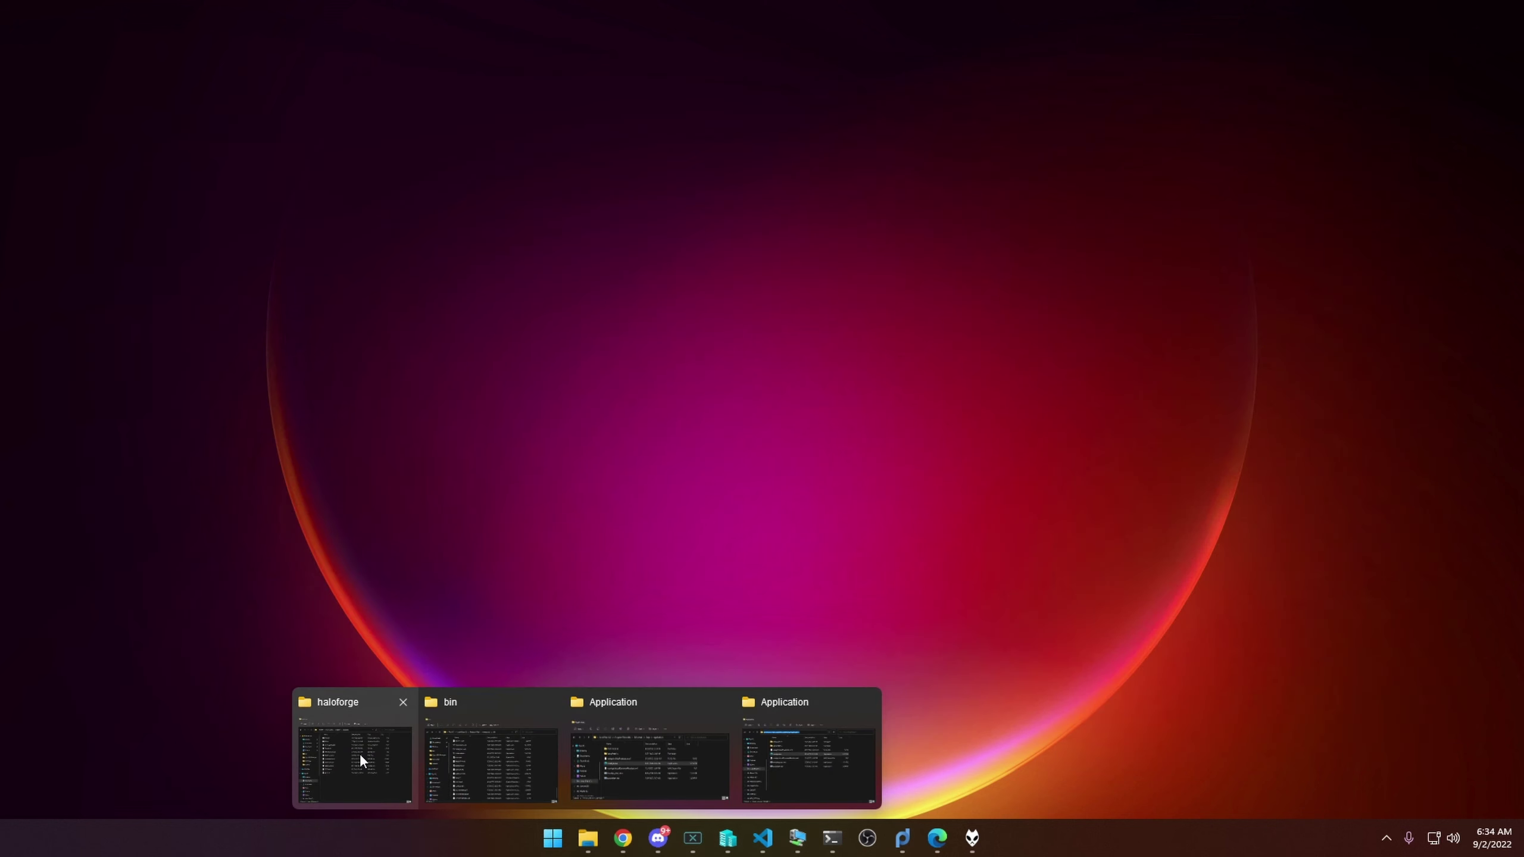
{"action": "mouse_move", "coordinate": [498, 751]}
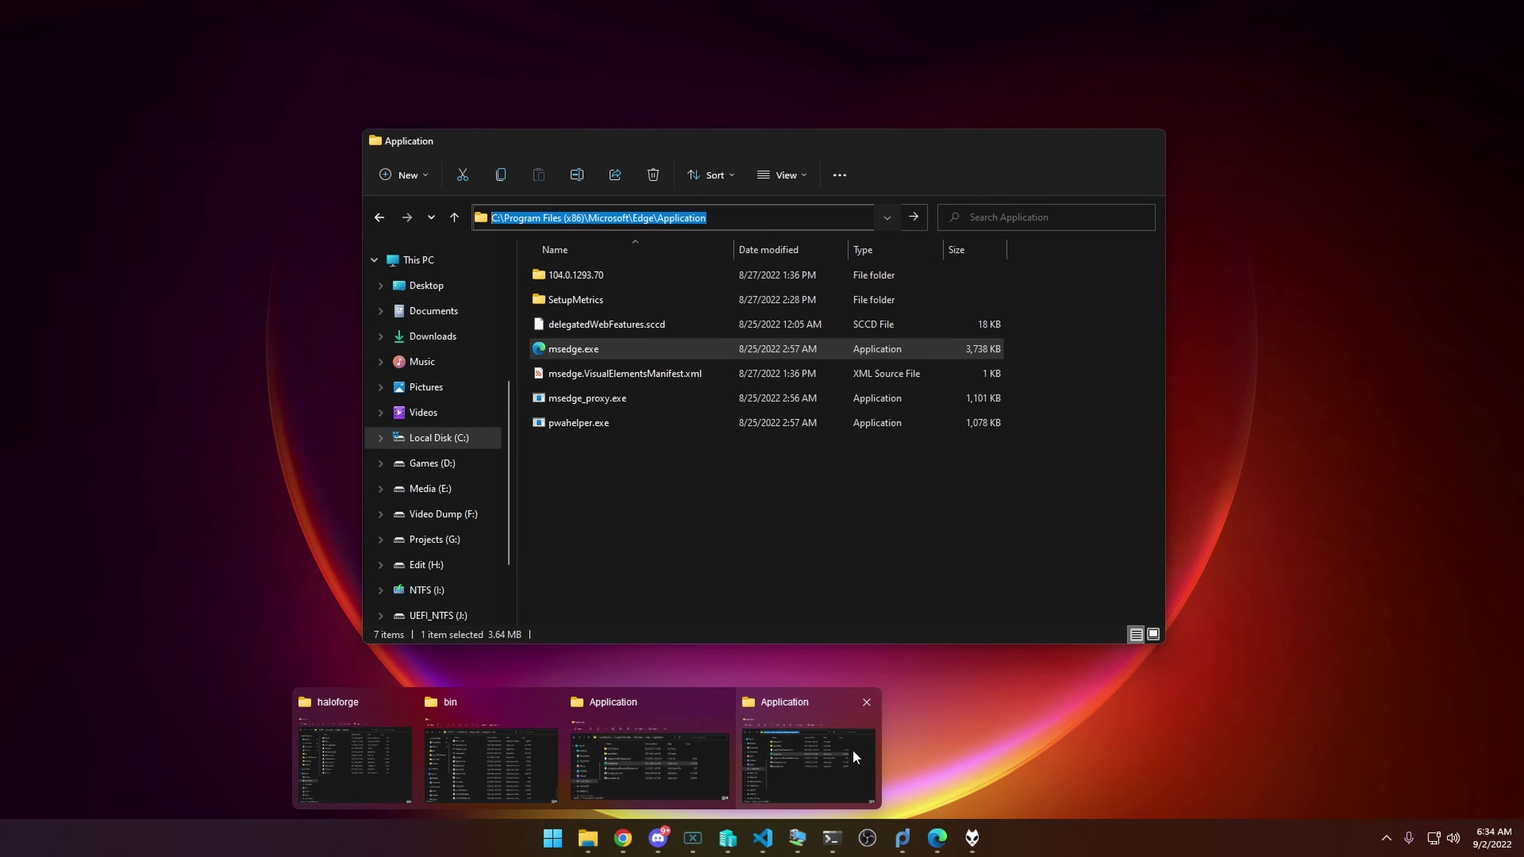
{"action": "left_click", "coordinate": [853, 749]}
{"action": "left_click", "coordinate": [441, 438]}
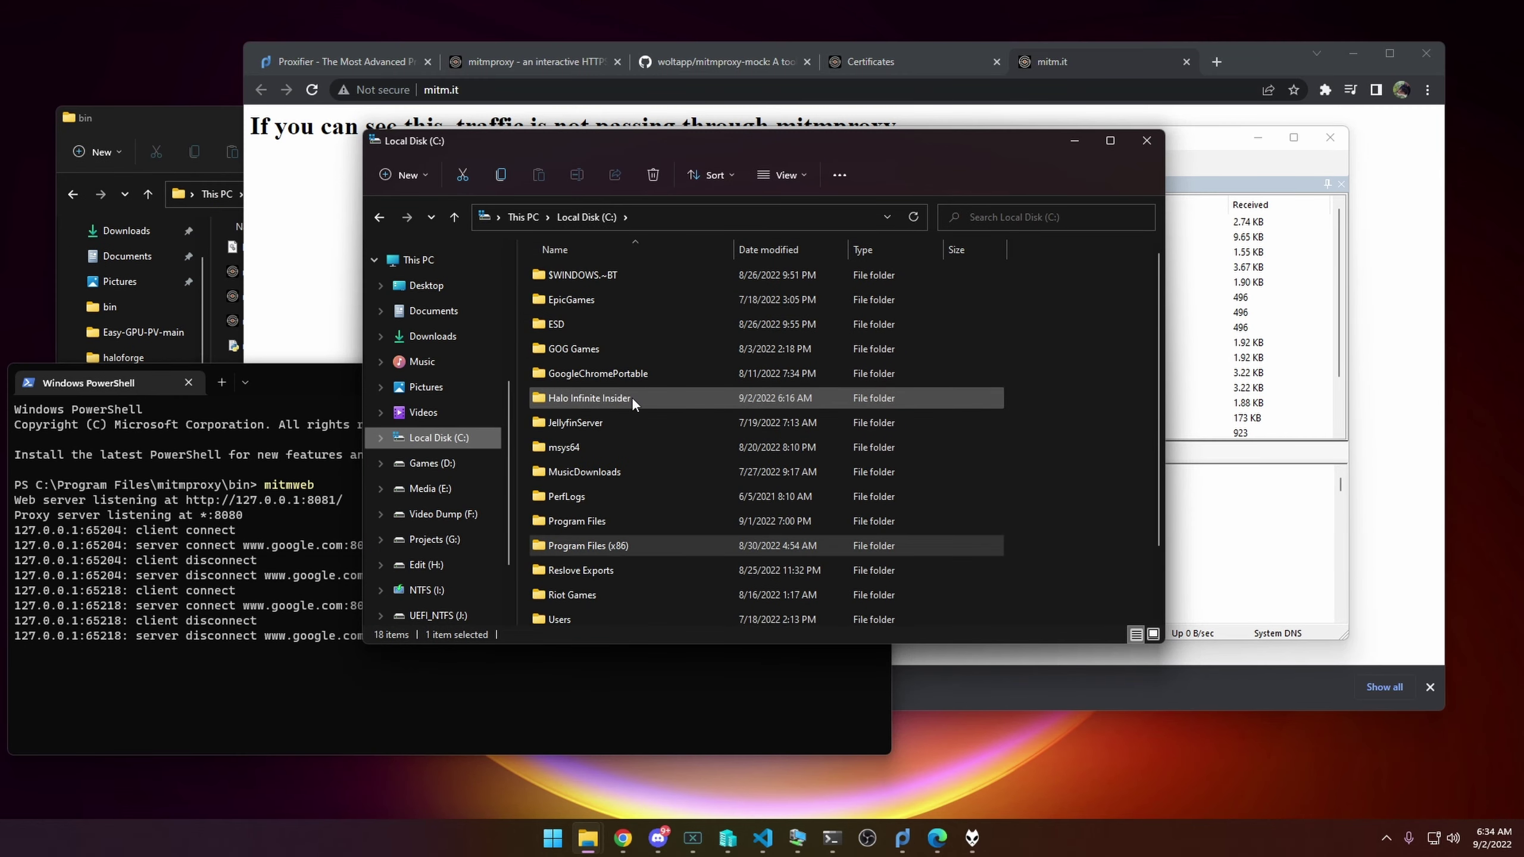
{"action": "double_click", "coordinate": [627, 395]}
{"action": "scroll", "coordinate": [660, 432], "scroll_direction": "down", "scroll_amount": 3}
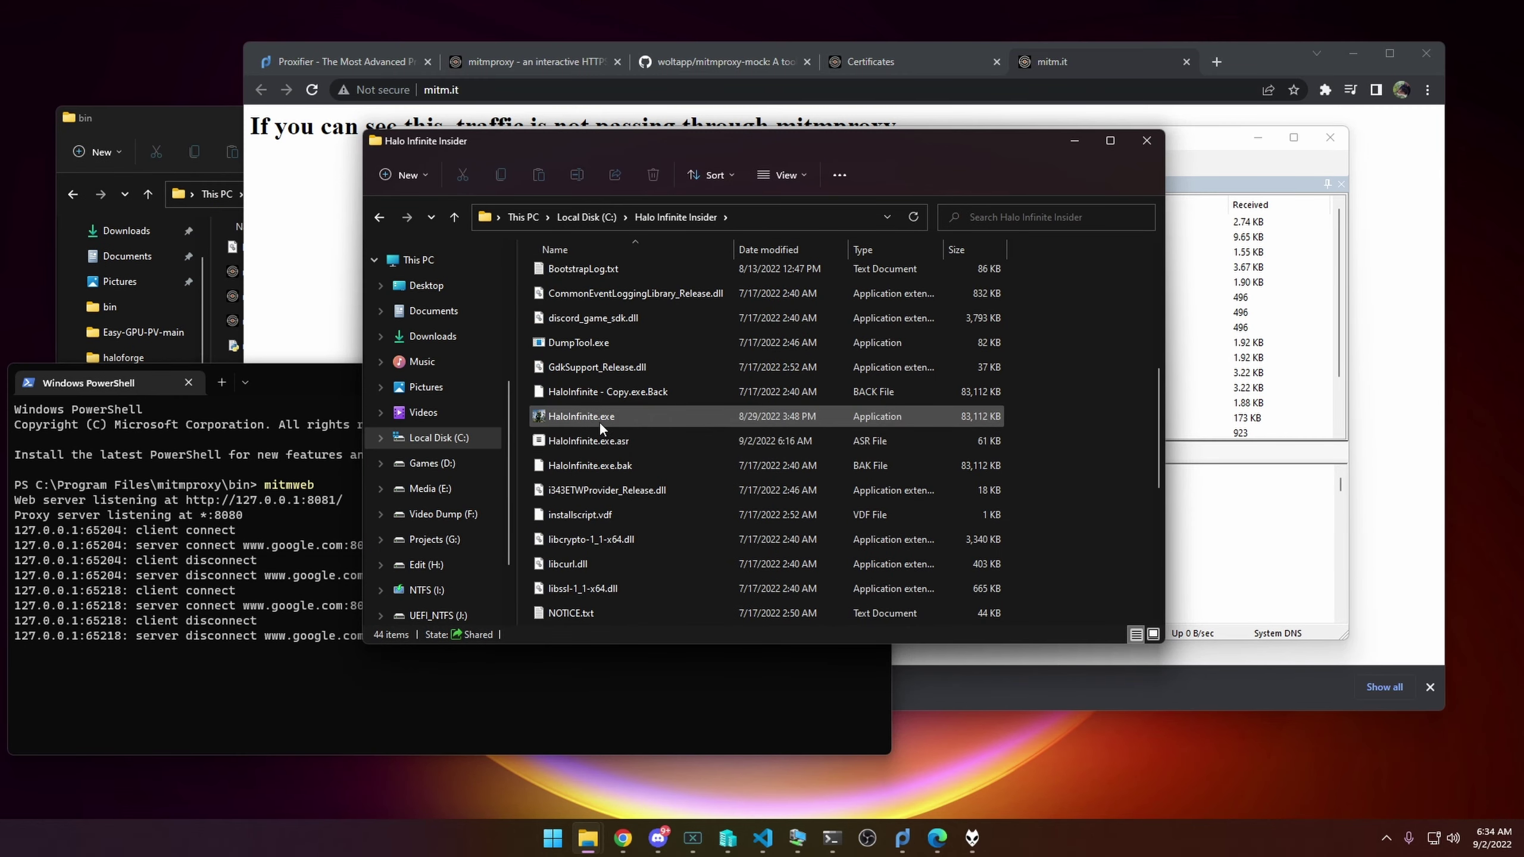
{"action": "left_click", "coordinate": [596, 420]}
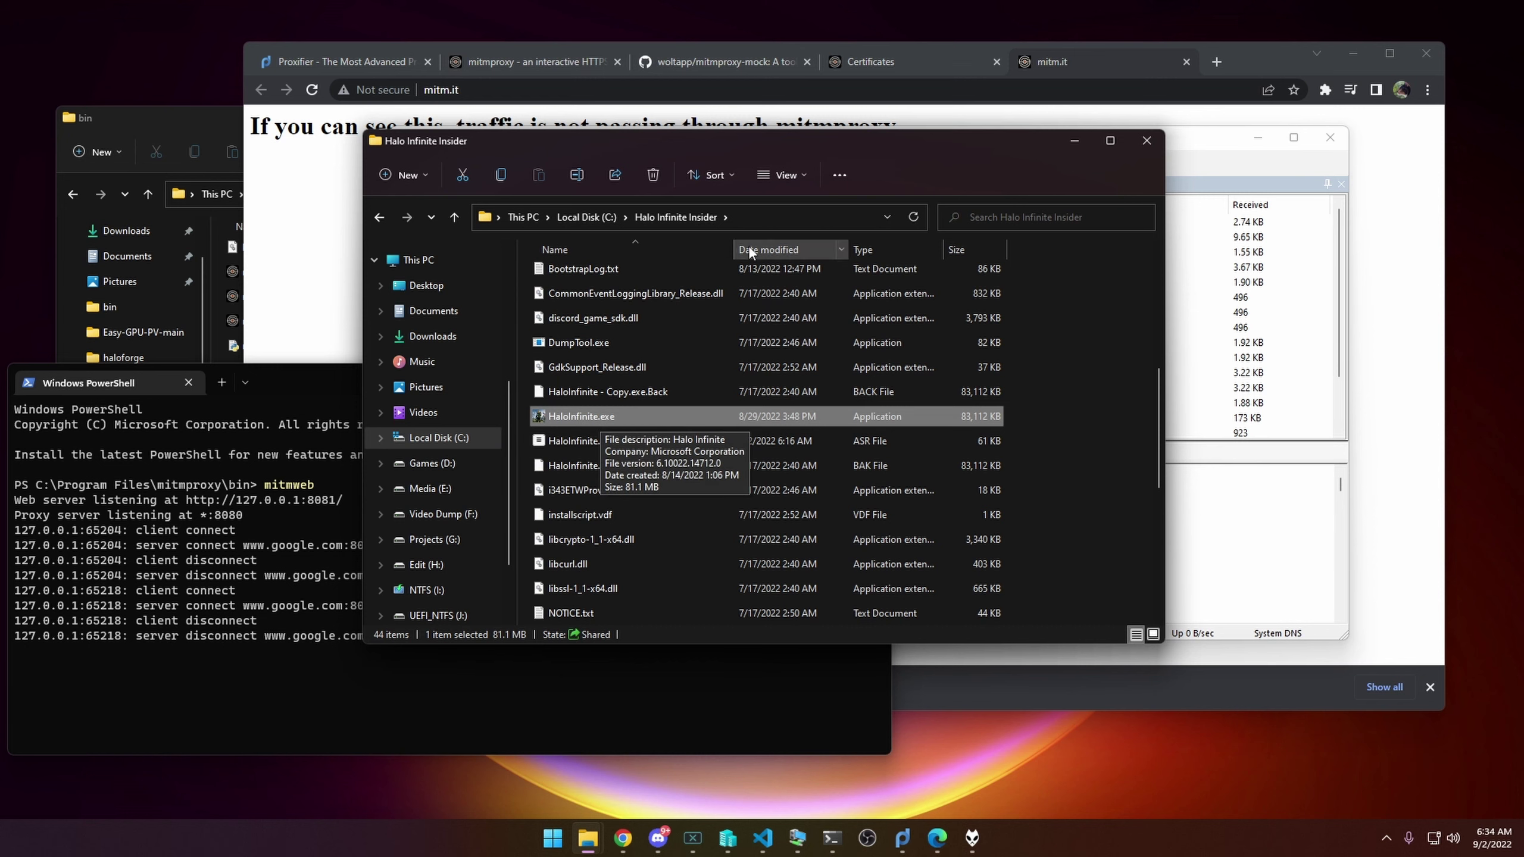
{"action": "left_click_drag", "start_coordinate": [824, 144], "coordinate": [520, 332]}
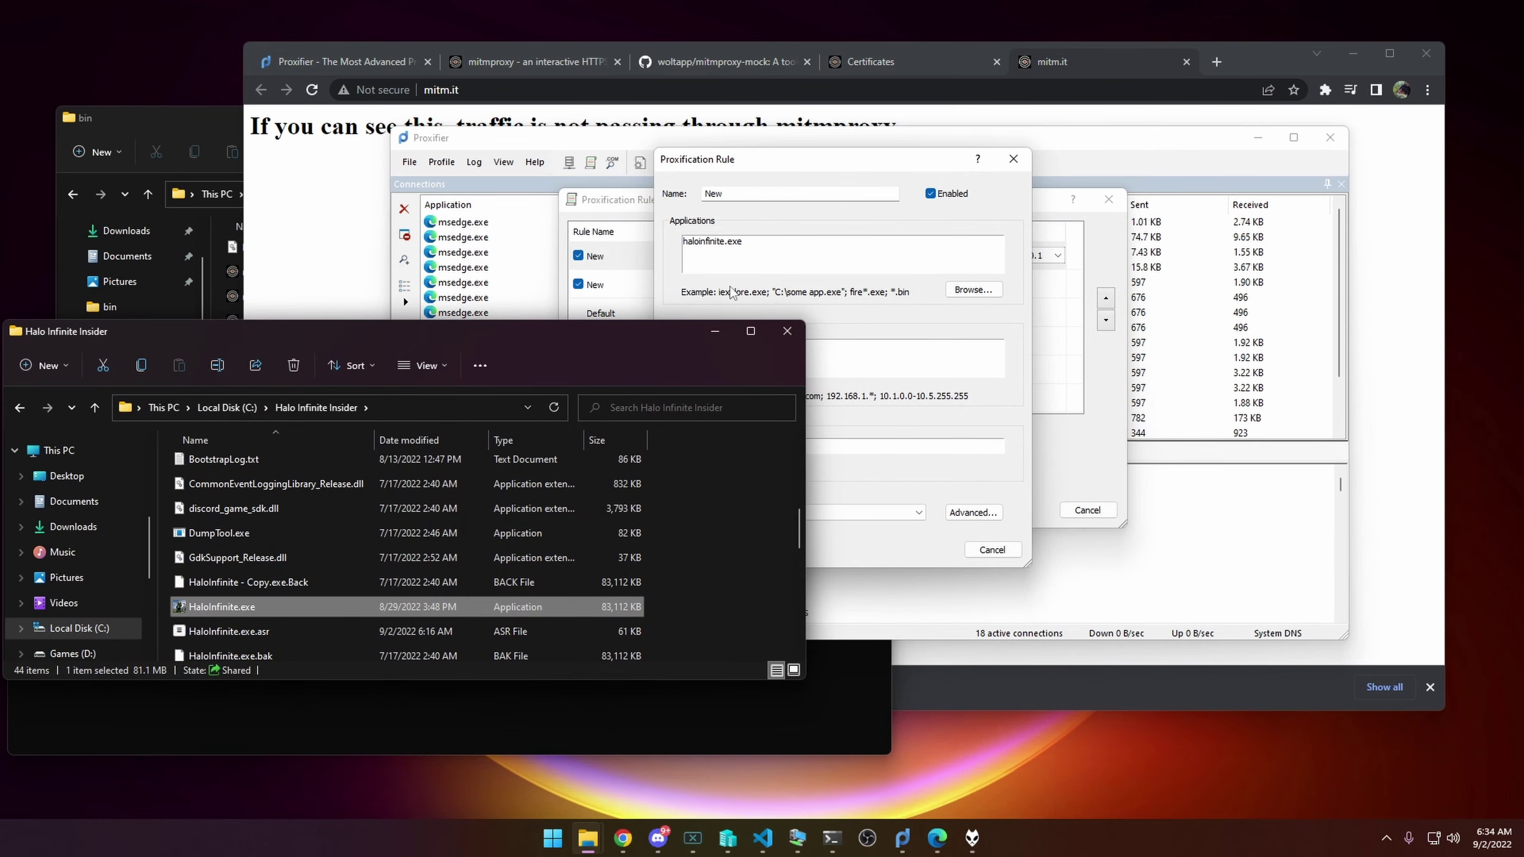
- Arrange the rule dialog and the Halo Infinite Insider folder window side by side and copy the folder's path
{"action": "left_click_drag", "start_coordinate": [824, 165], "coordinate": [979, 156]}
{"action": "left_click_drag", "start_coordinate": [284, 335], "coordinate": [309, 394]}
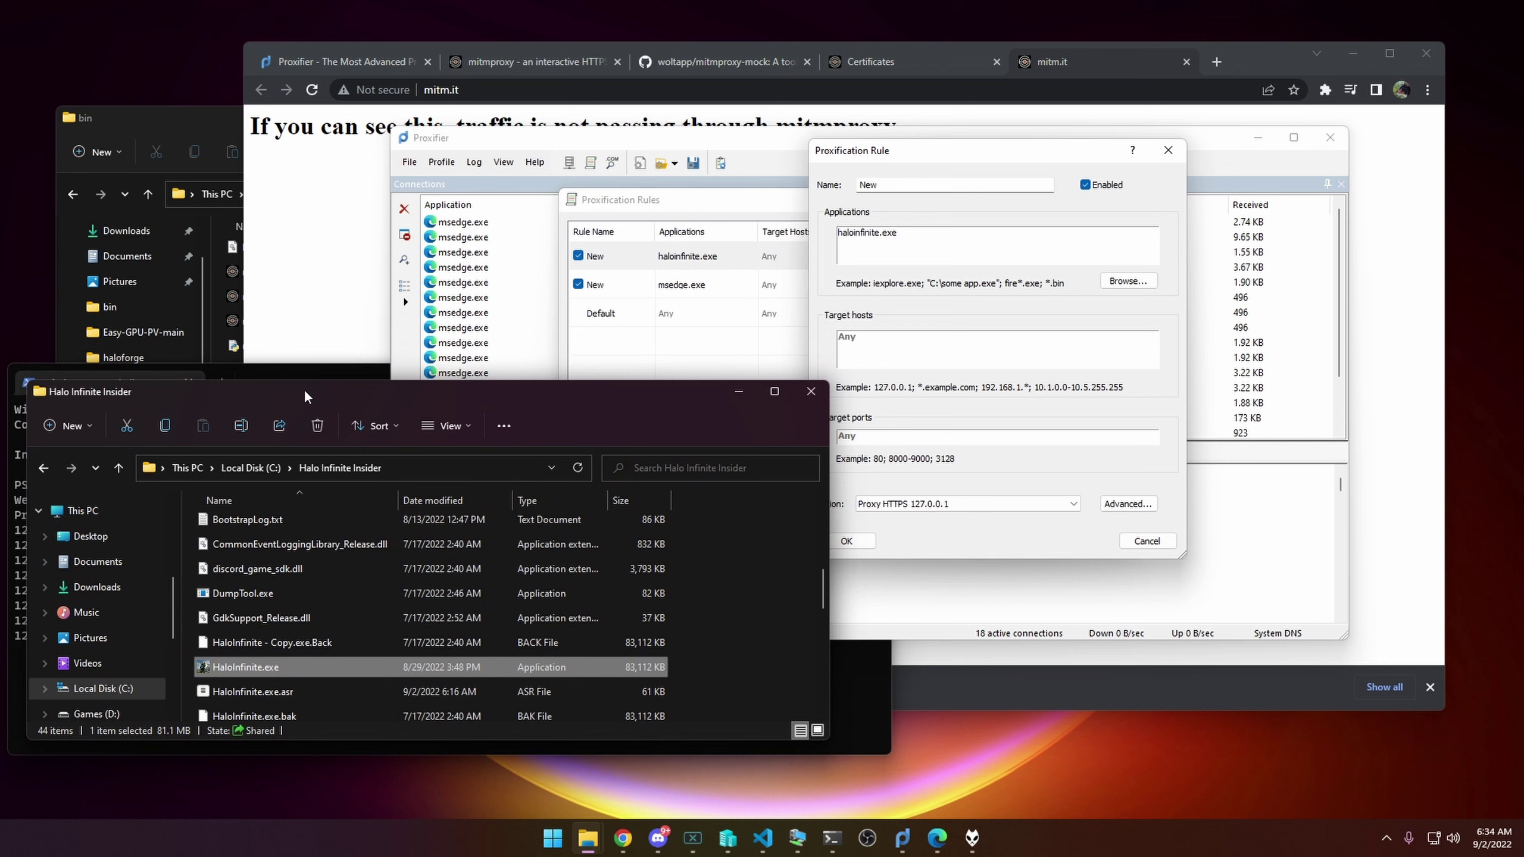
{"action": "left_click", "coordinate": [464, 469]}
{"action": "key", "text": "ctrl+c"}
{"action": "left_click", "coordinate": [290, 666]}
- Browse to the Halo Infinite Insider folder using the copied path and add HaloInfinite.exe to the rule's applications
{"action": "left_click", "coordinate": [887, 234]}
{"action": "left_click_drag", "start_coordinate": [918, 234], "coordinate": [835, 231]}
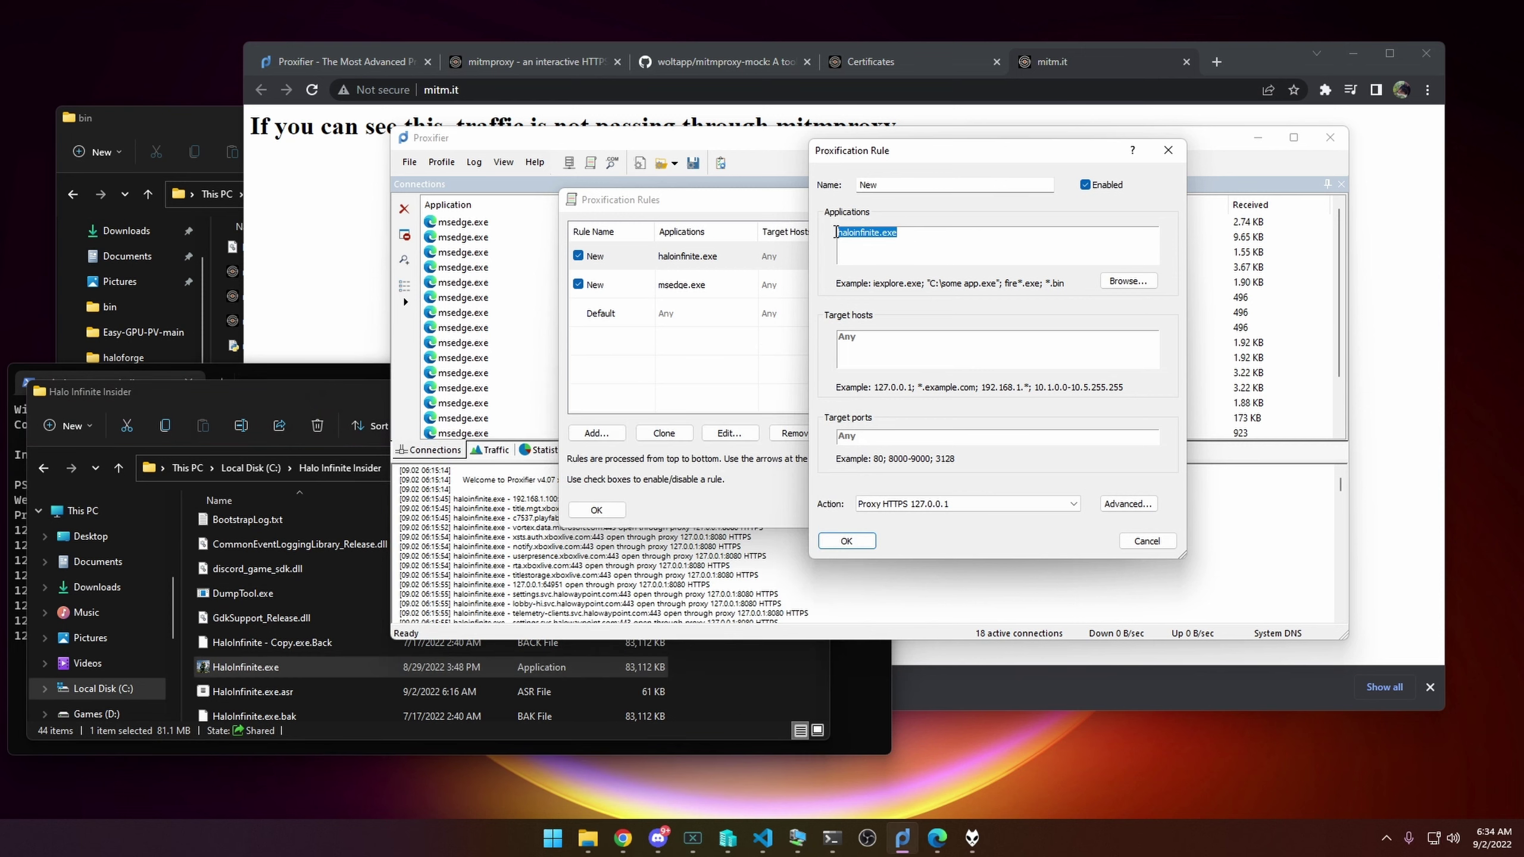
{"action": "left_click", "coordinate": [1127, 282]}
{"action": "left_click", "coordinate": [1213, 205]}
{"action": "key", "text": "ctrl+v"}
{"action": "key", "text": "Return"}
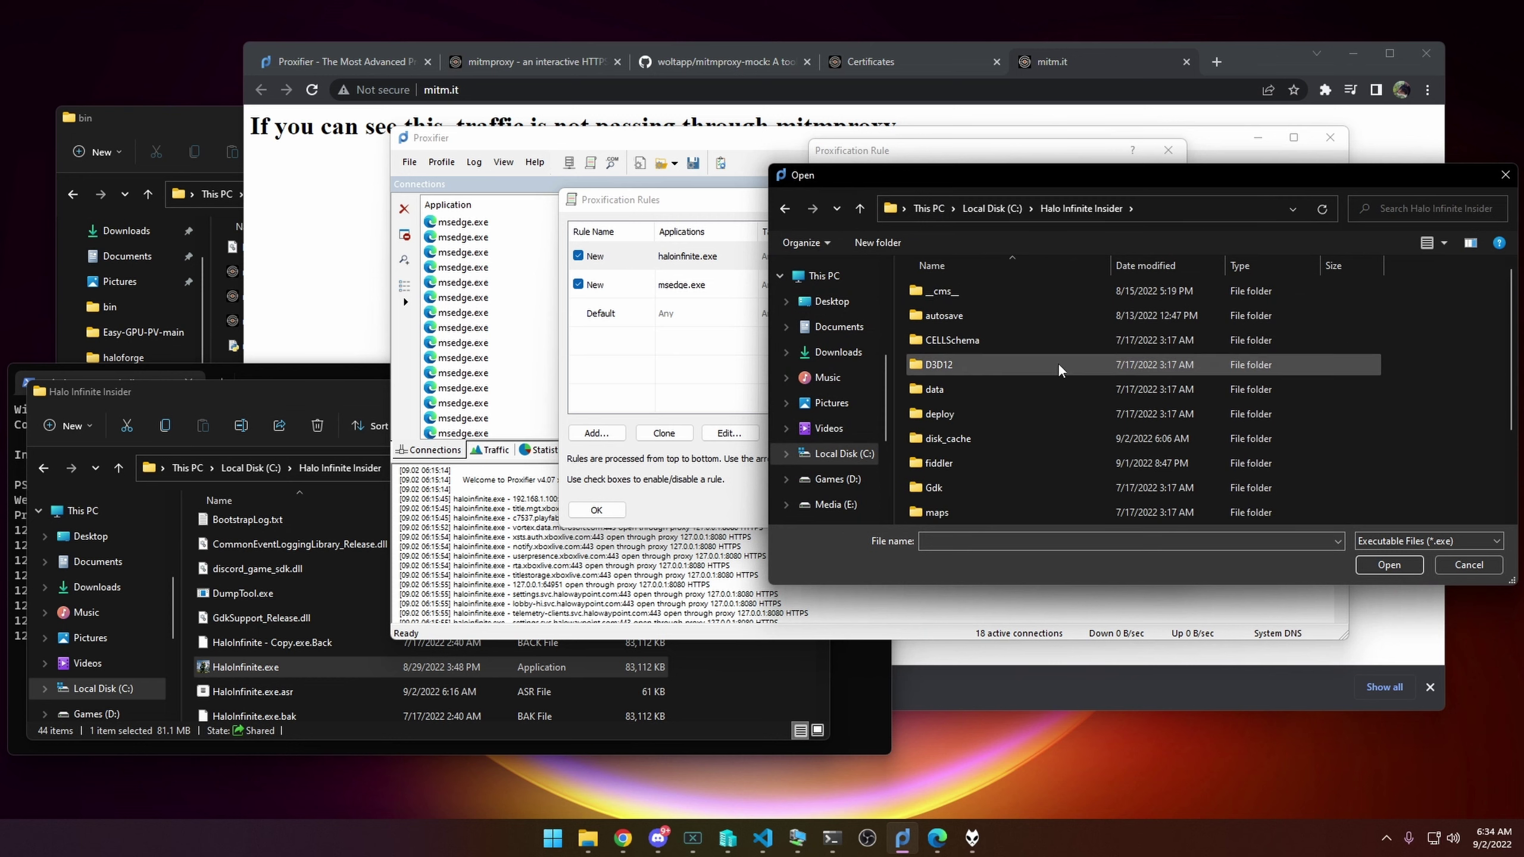
{"action": "scroll", "coordinate": [1057, 362], "scroll_direction": "down", "scroll_amount": 5}
{"action": "left_click", "coordinate": [959, 513]}
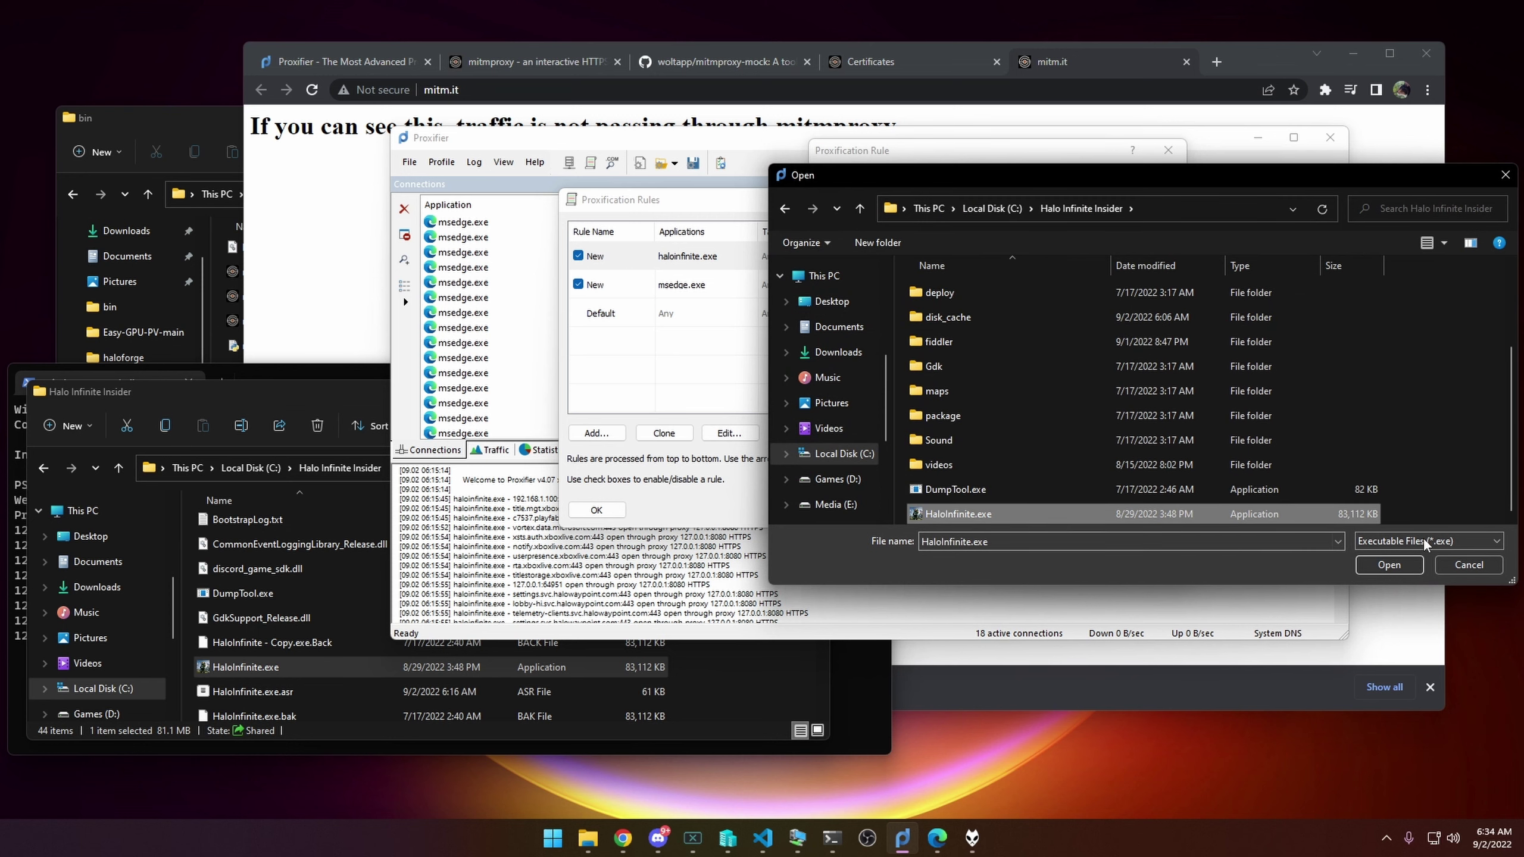
{"action": "left_click", "coordinate": [1388, 564]}
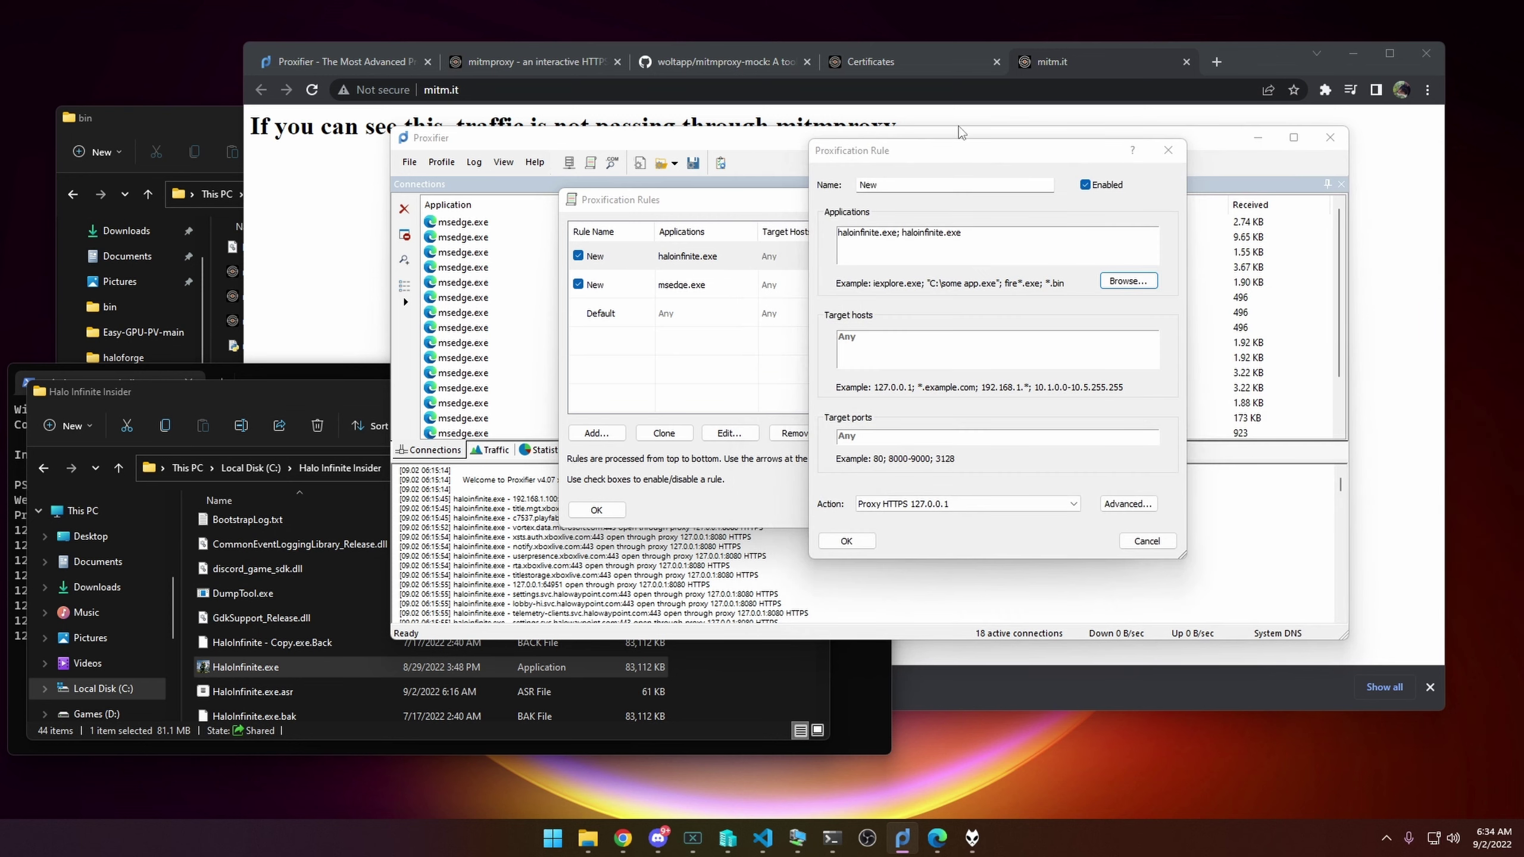
- Remove the duplicate haloinfinite.exe entry from the rule's applications
{"action": "left_click_drag", "start_coordinate": [978, 151], "coordinate": [887, 169]}
{"action": "left_click_drag", "start_coordinate": [894, 253], "coordinate": [809, 268]}
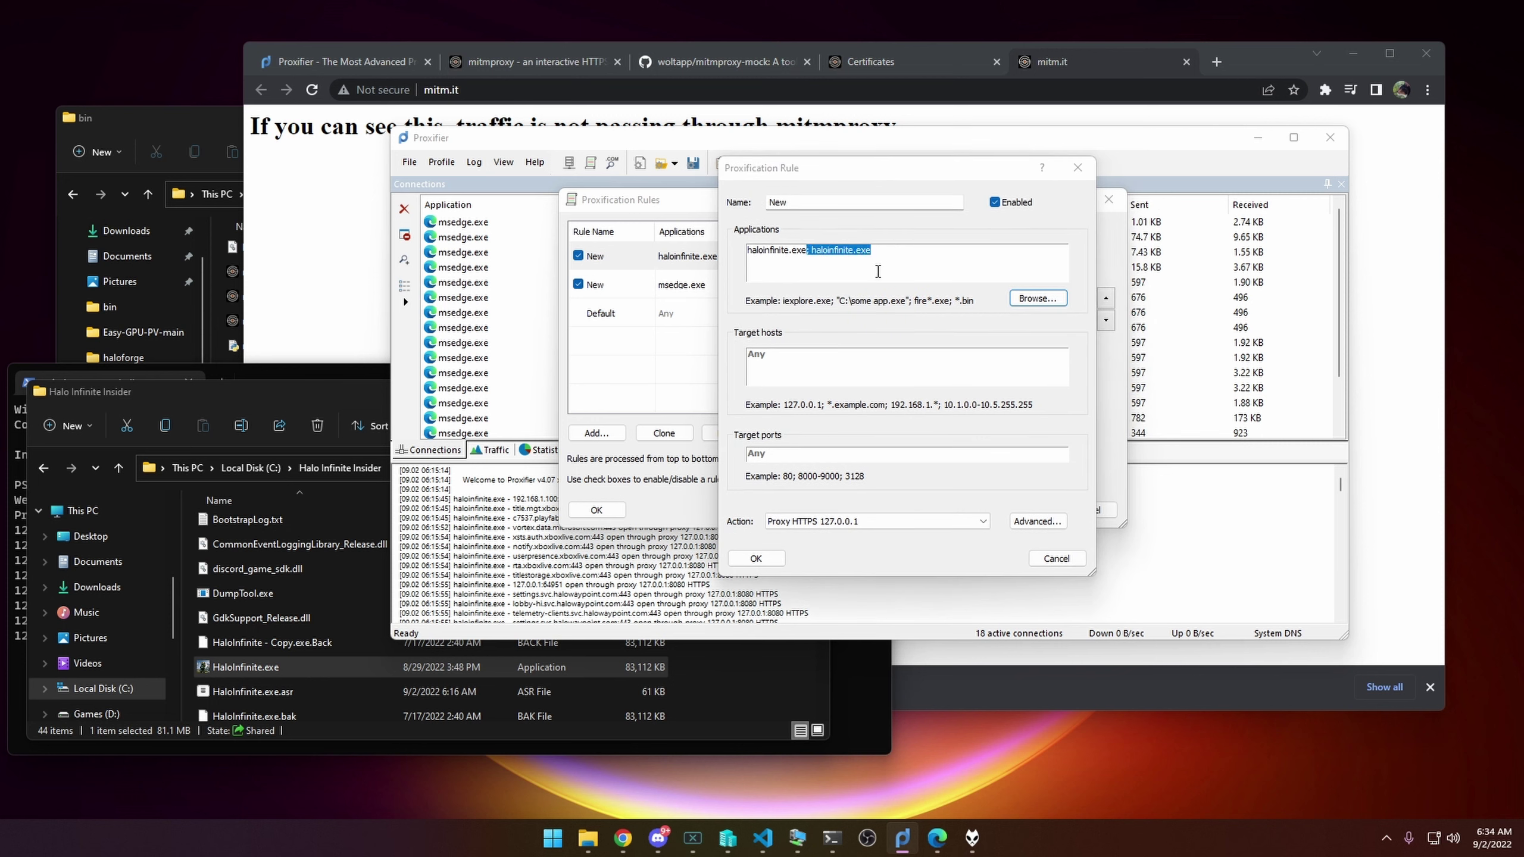
{"action": "key", "text": "BackSpace"}
- Keep the haloinfinite.exe rule's action as Proxy HTTPS 127.0.0.1 and accept both the rule and the rules list
{"action": "left_click", "coordinate": [780, 521]}
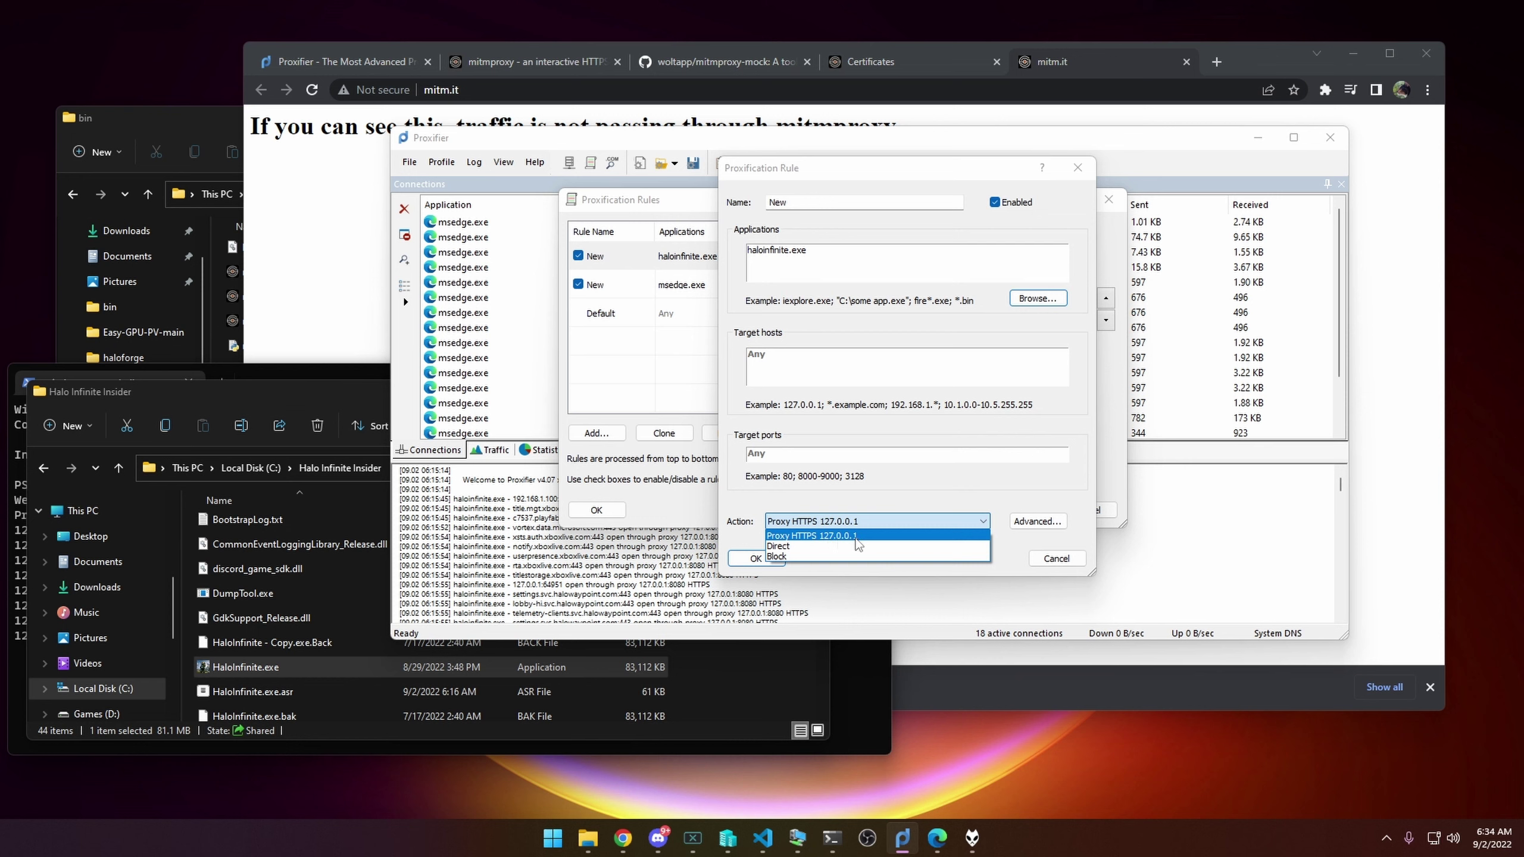
{"action": "left_click", "coordinate": [857, 537]}
{"action": "left_click", "coordinate": [755, 558]}
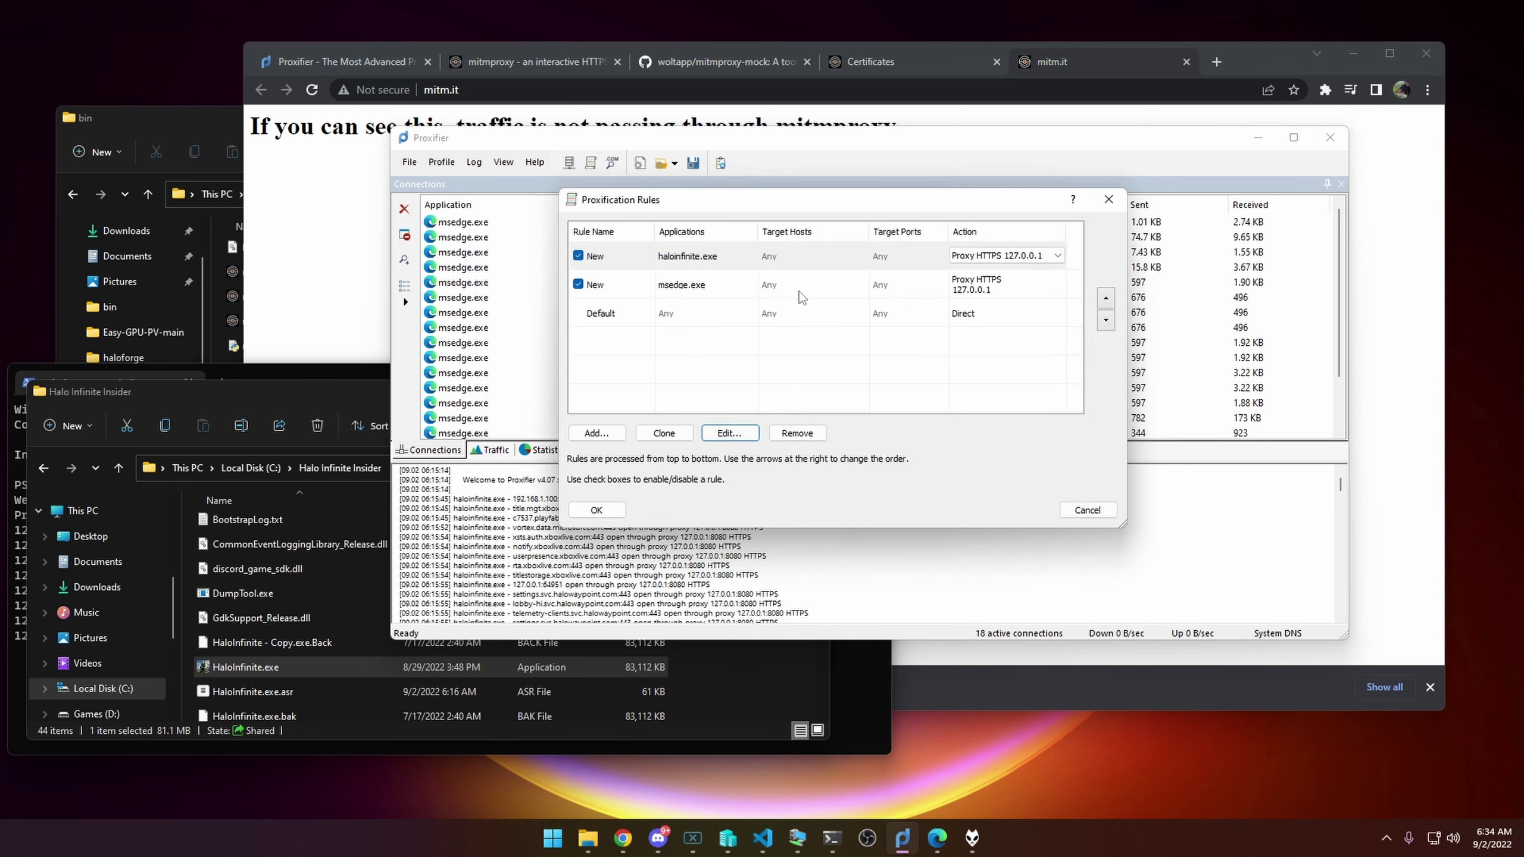
{"action": "left_click", "coordinate": [596, 509]}
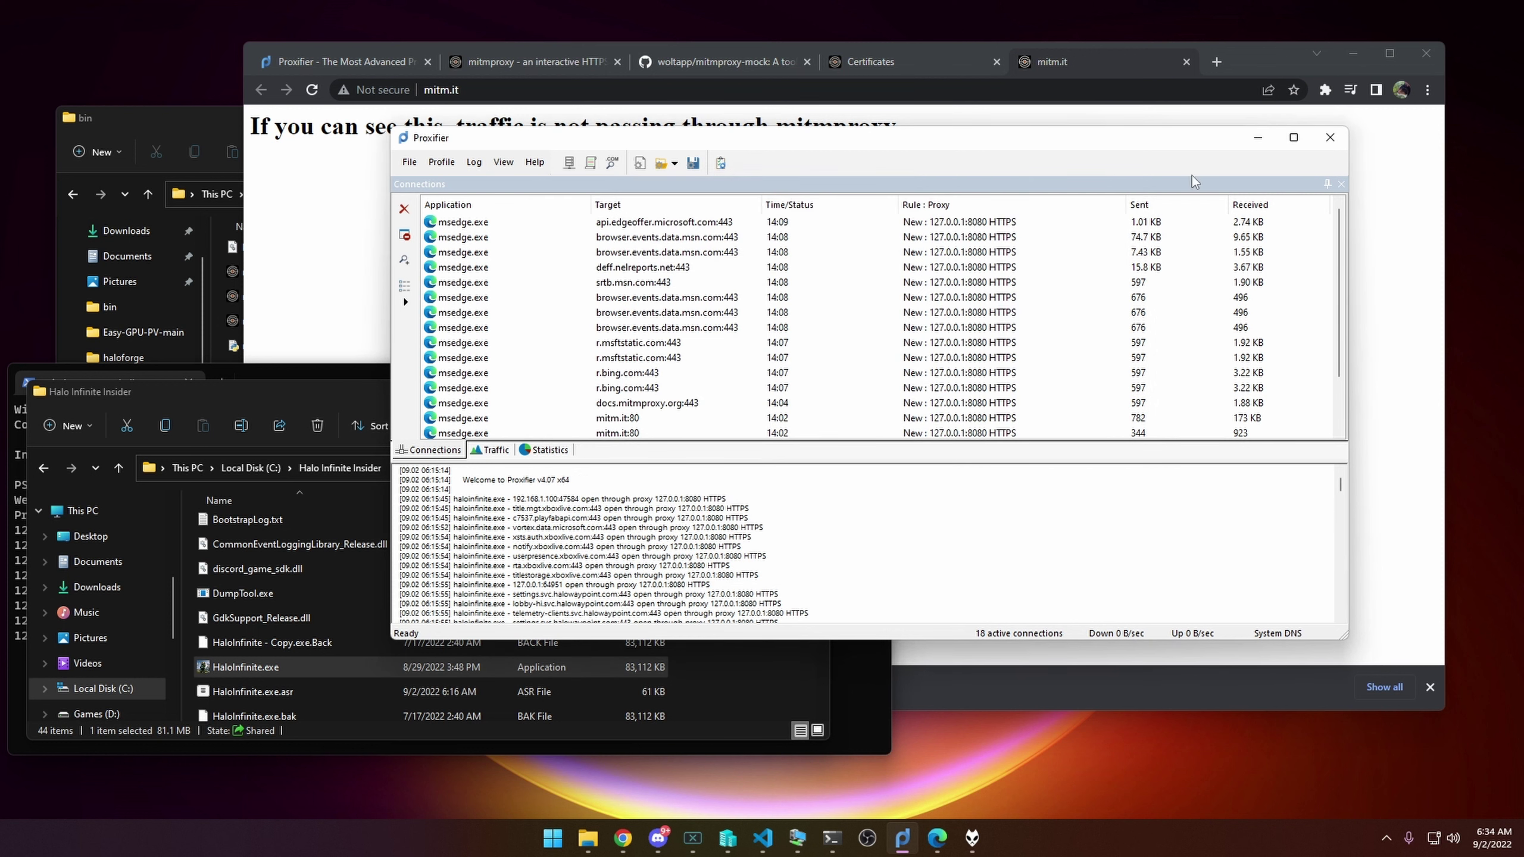
- Close the Proxifier window and exit its background process completely, confirming that the active connections may be terminated
{"action": "left_click", "coordinate": [1383, 837]}
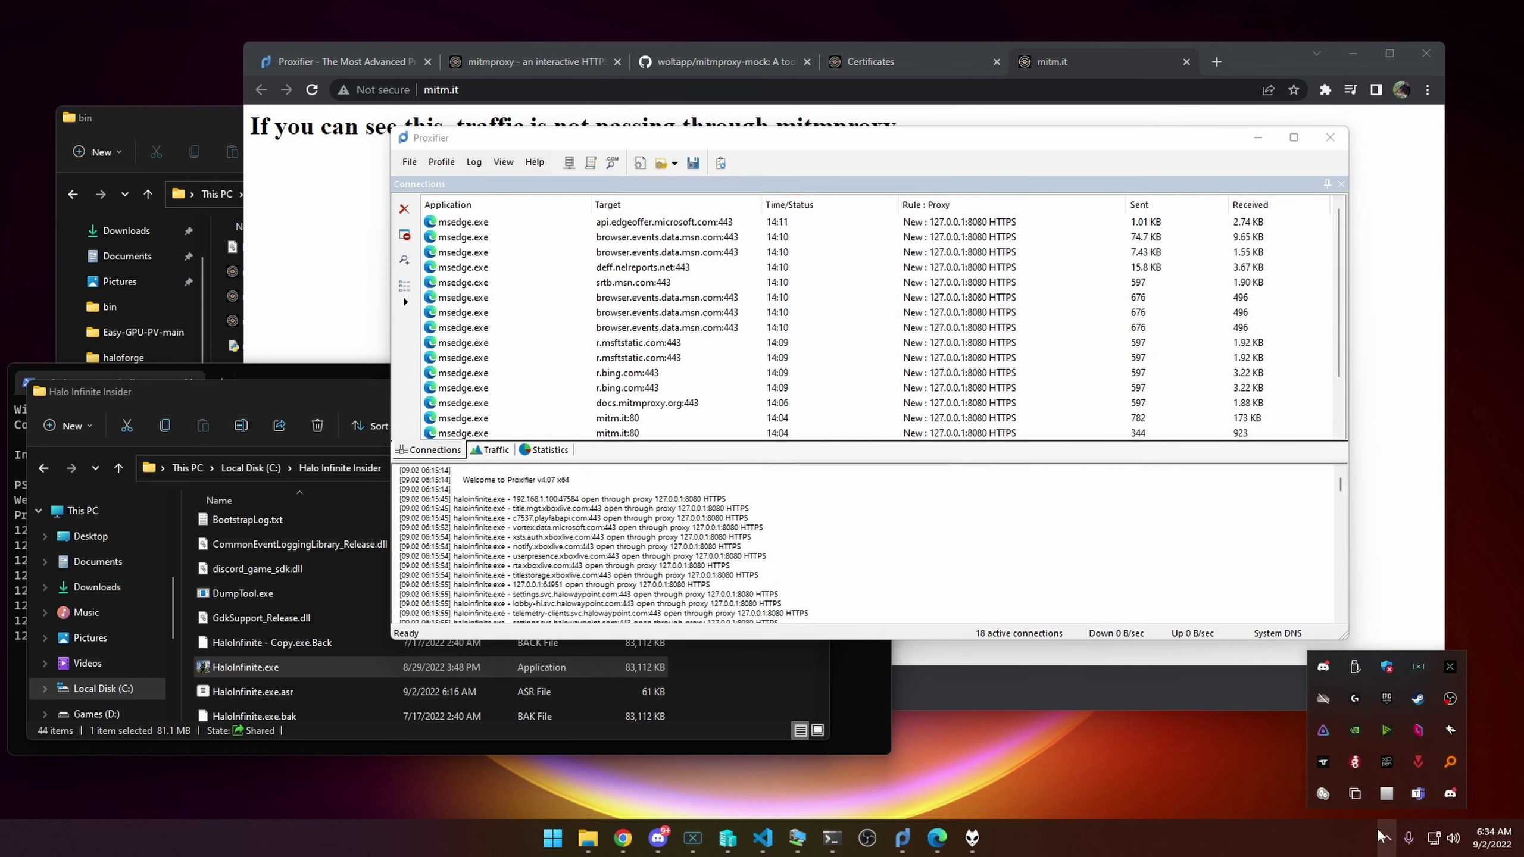
{"action": "left_click", "coordinate": [1317, 143]}
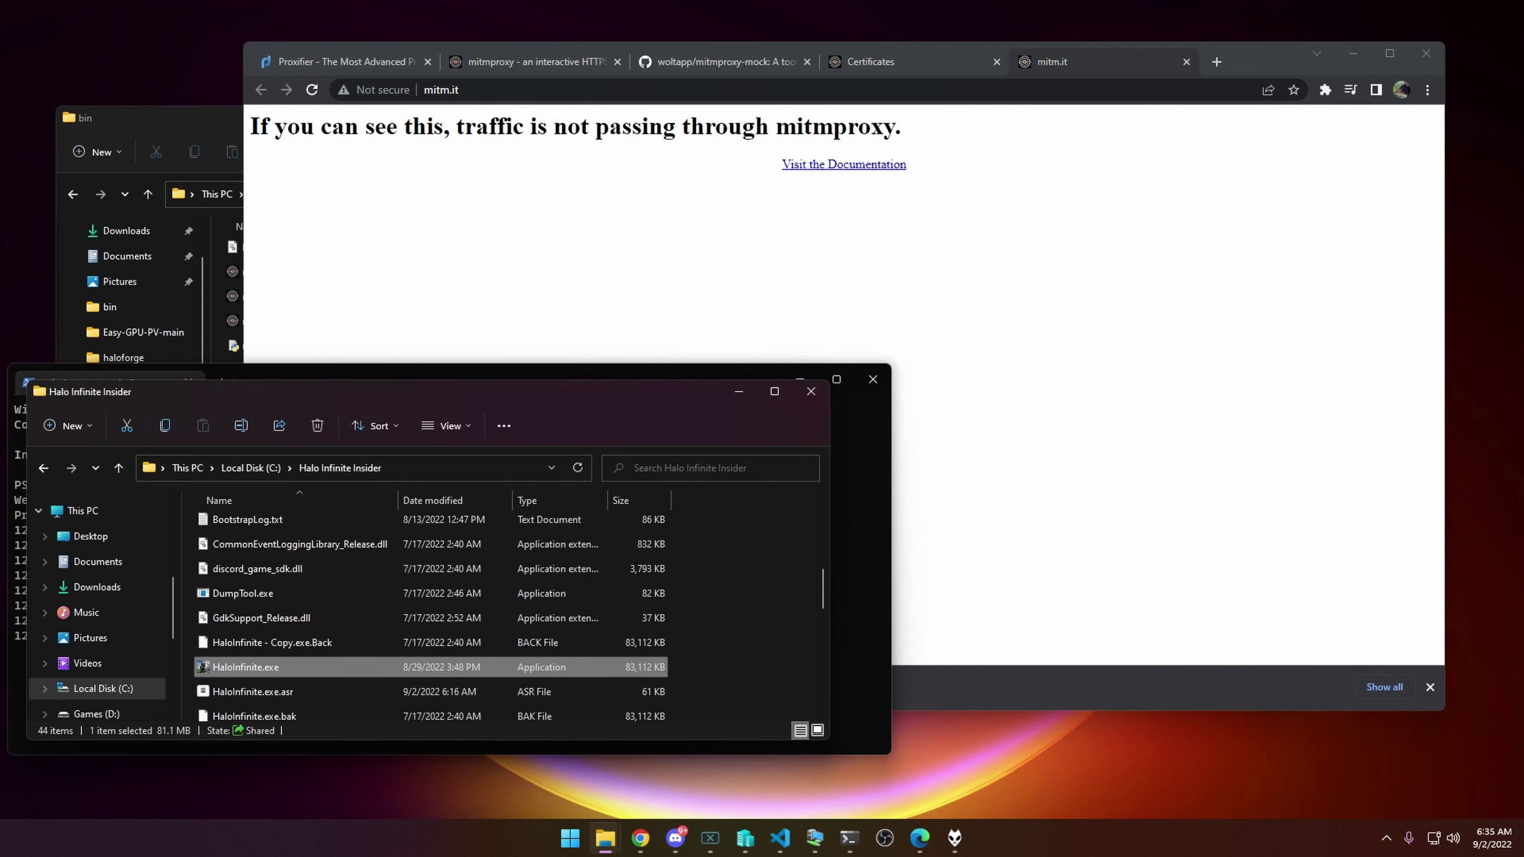
{"action": "left_click", "coordinate": [1386, 837]}
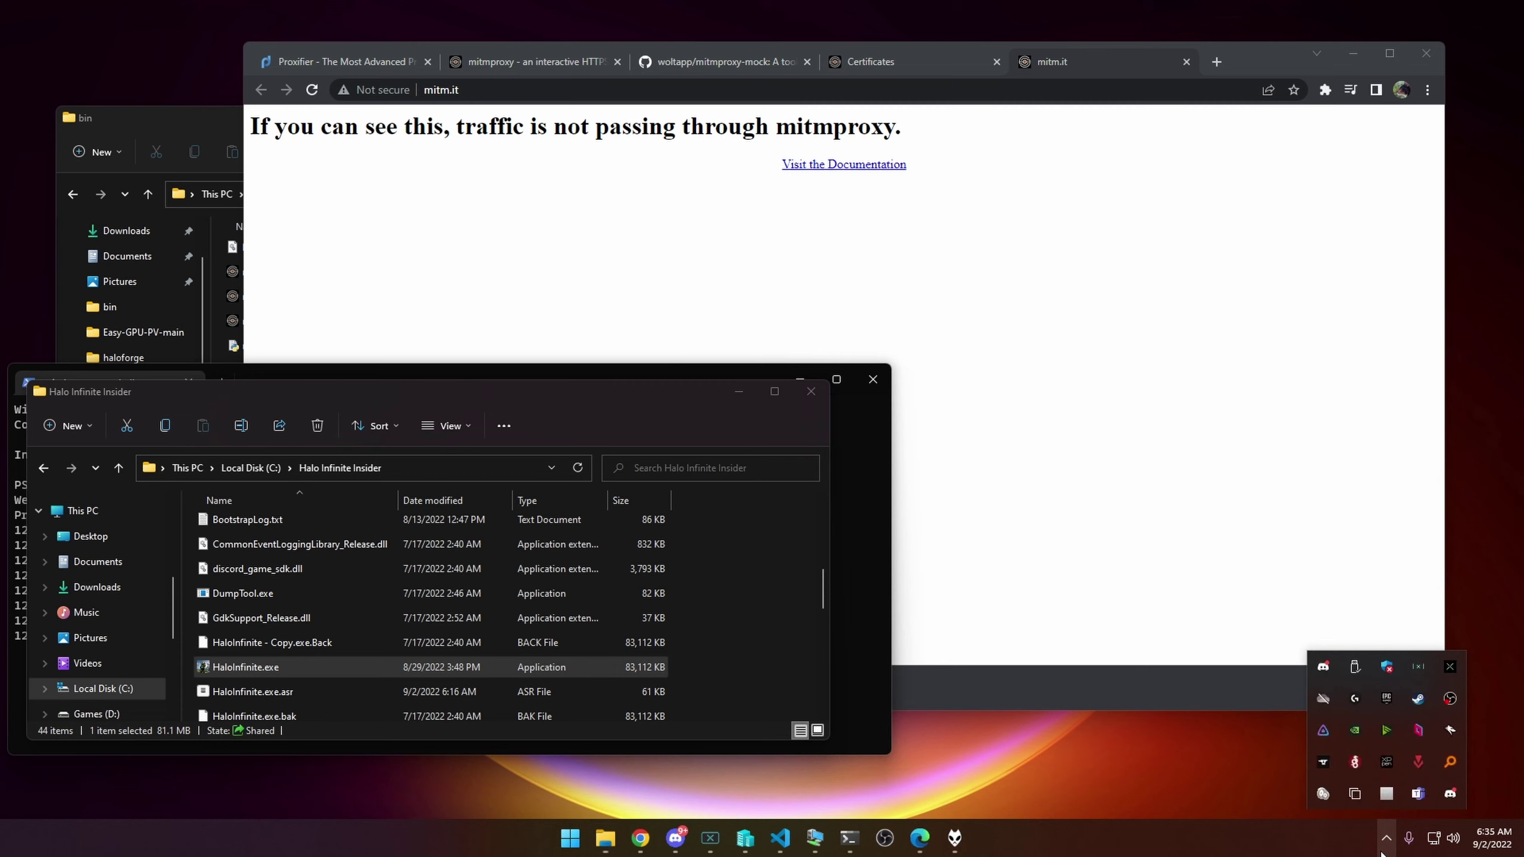
{"action": "right_click", "coordinate": [1382, 795]}
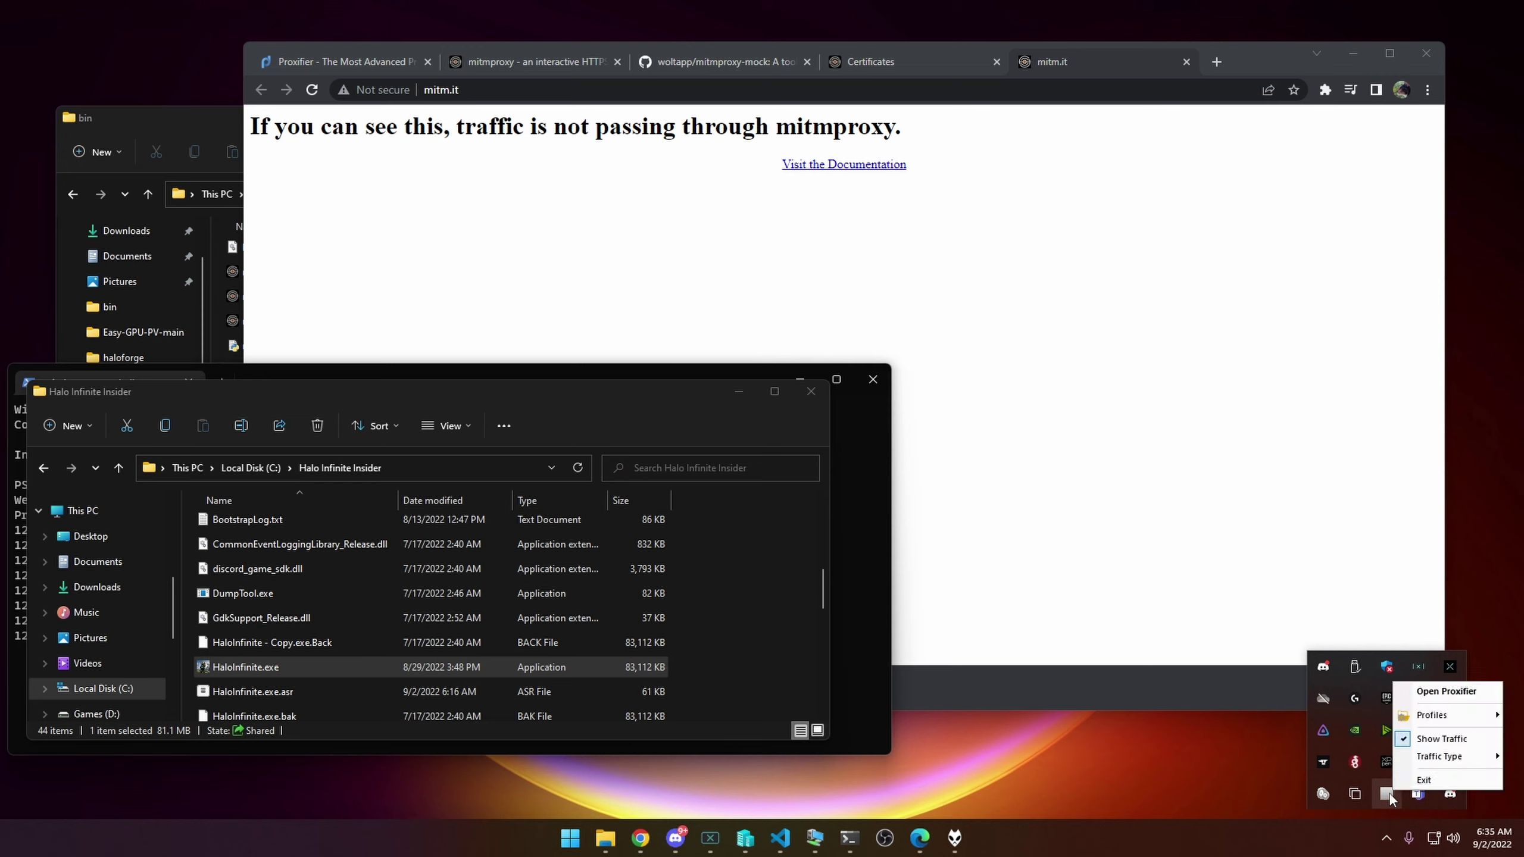
{"action": "left_click", "coordinate": [1421, 781]}
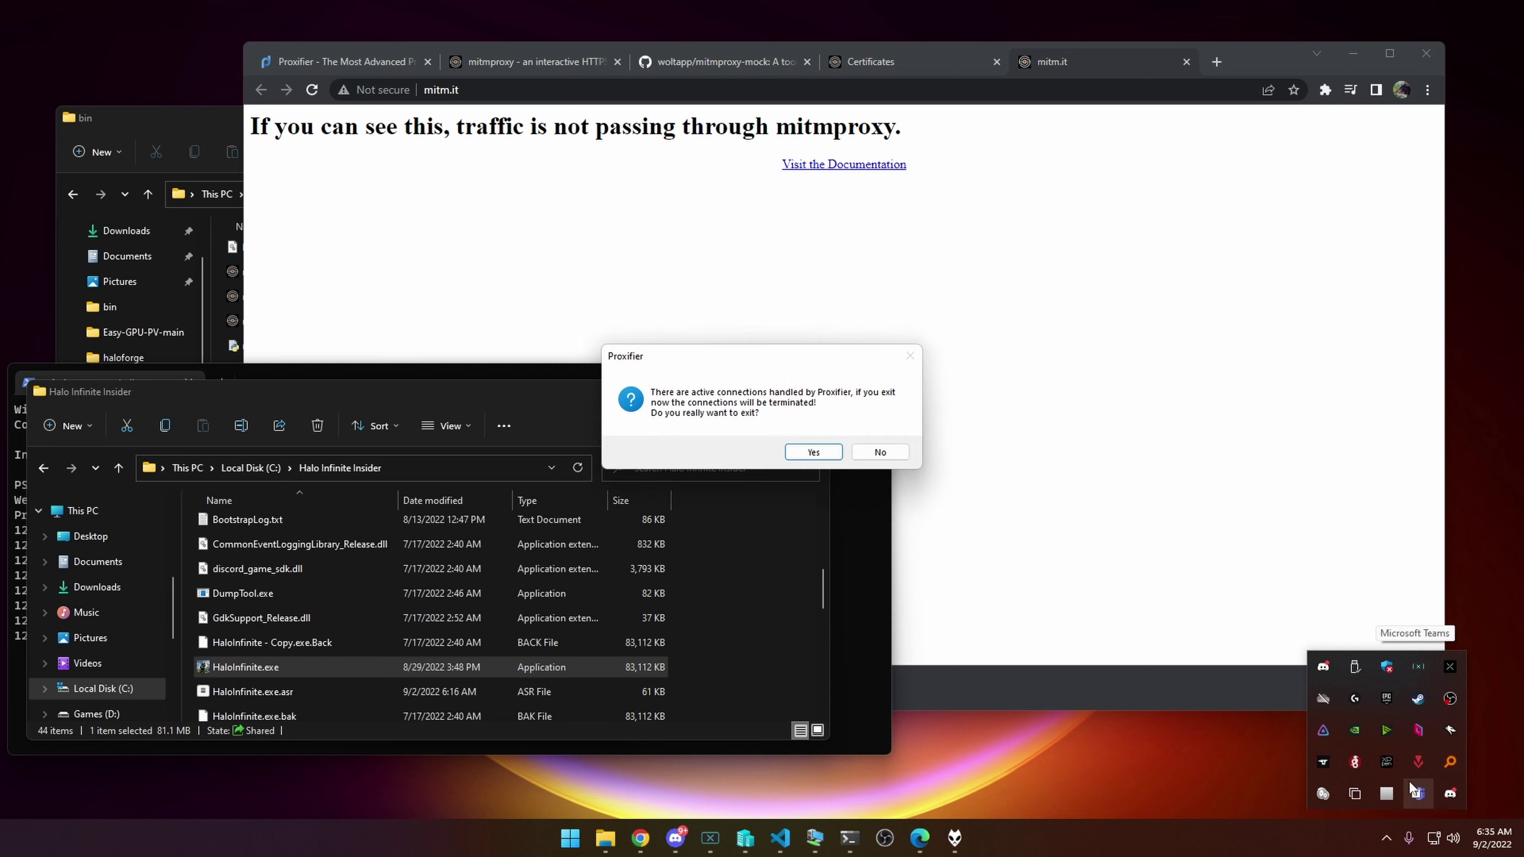
{"action": "left_click", "coordinate": [814, 451]}
- Launch Proxifier again and open its main window from the background process
{"action": "left_click", "coordinate": [573, 842]}
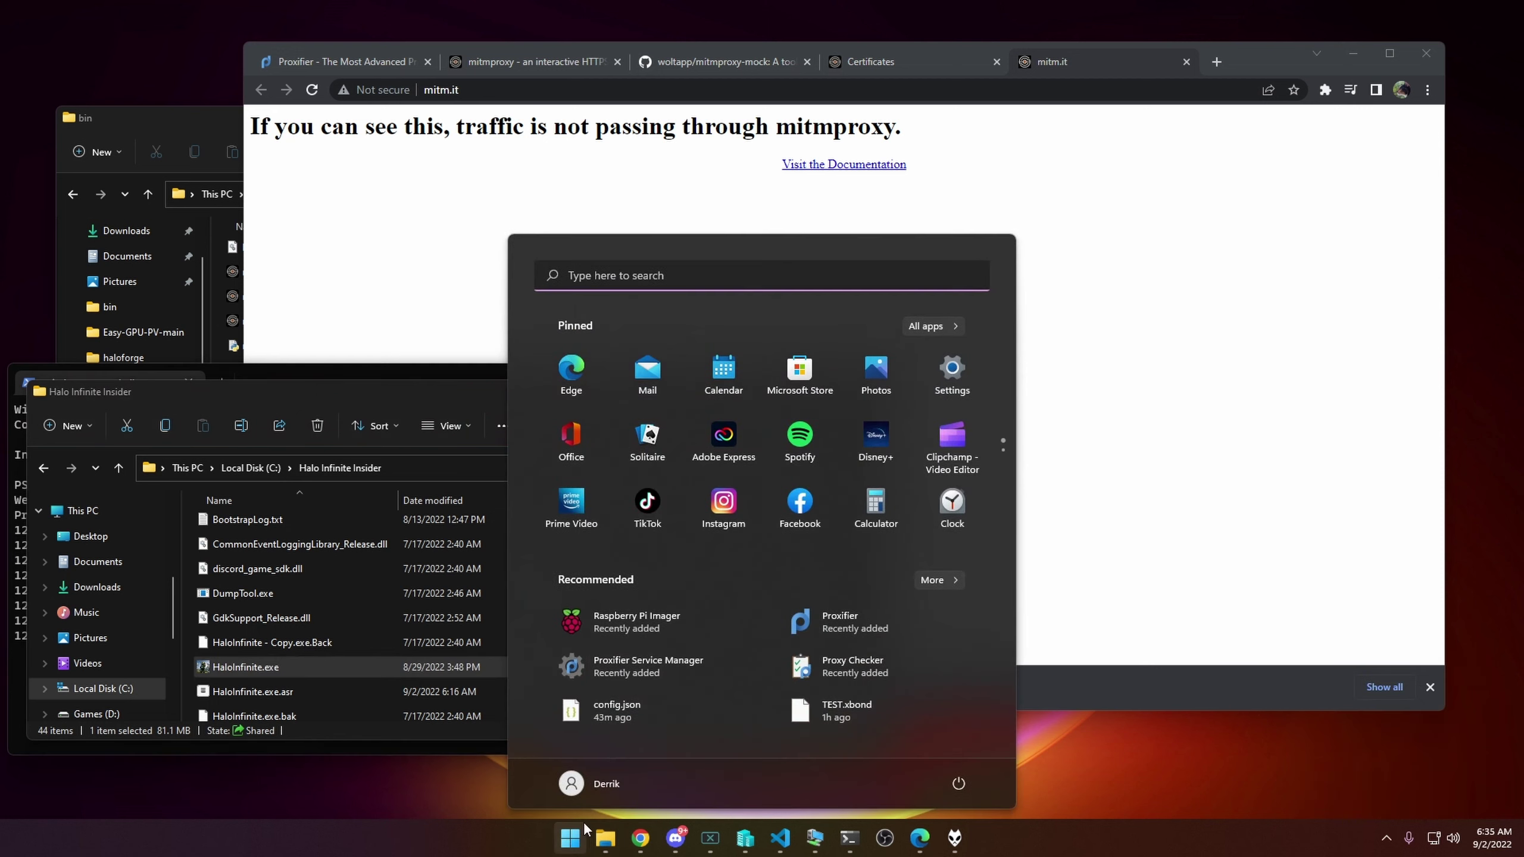
{"action": "type", "text": "proxifier"}
{"action": "key", "text": "Return"}
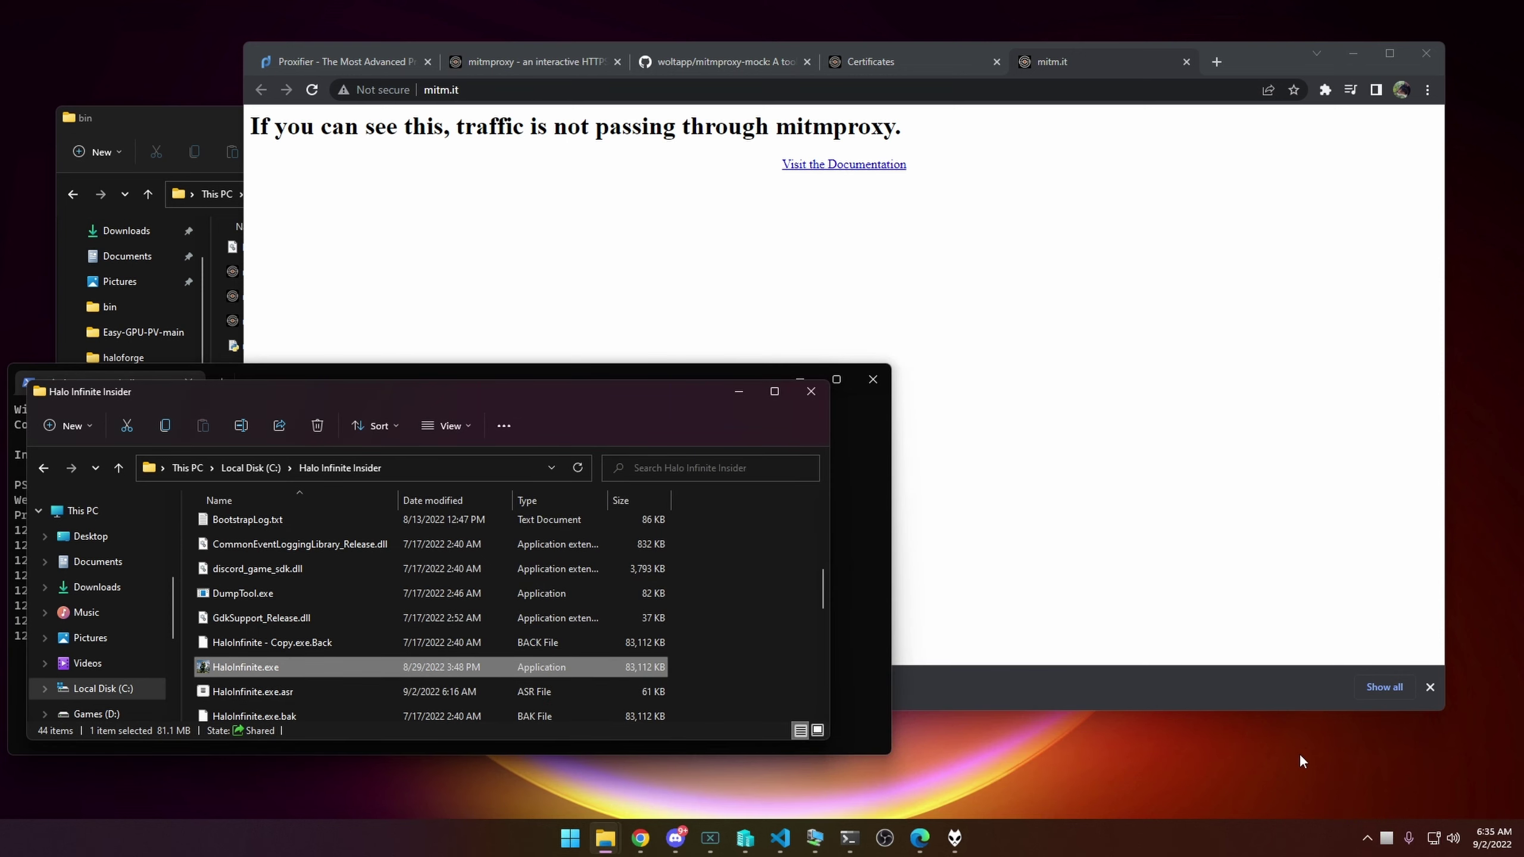
{"action": "left_click", "coordinate": [1367, 839]}
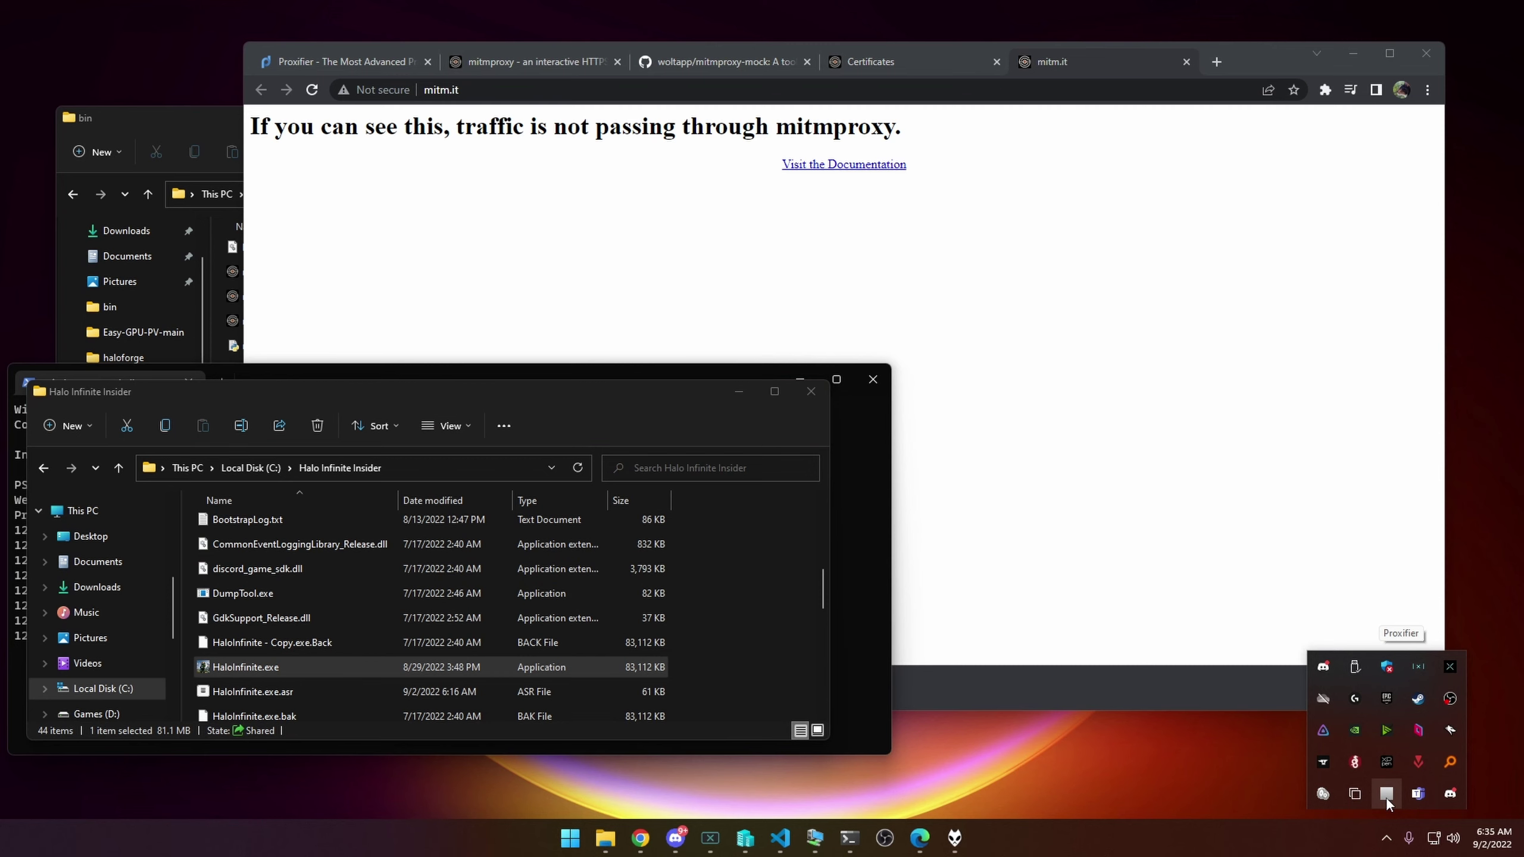
{"action": "right_click", "coordinate": [1386, 796]}
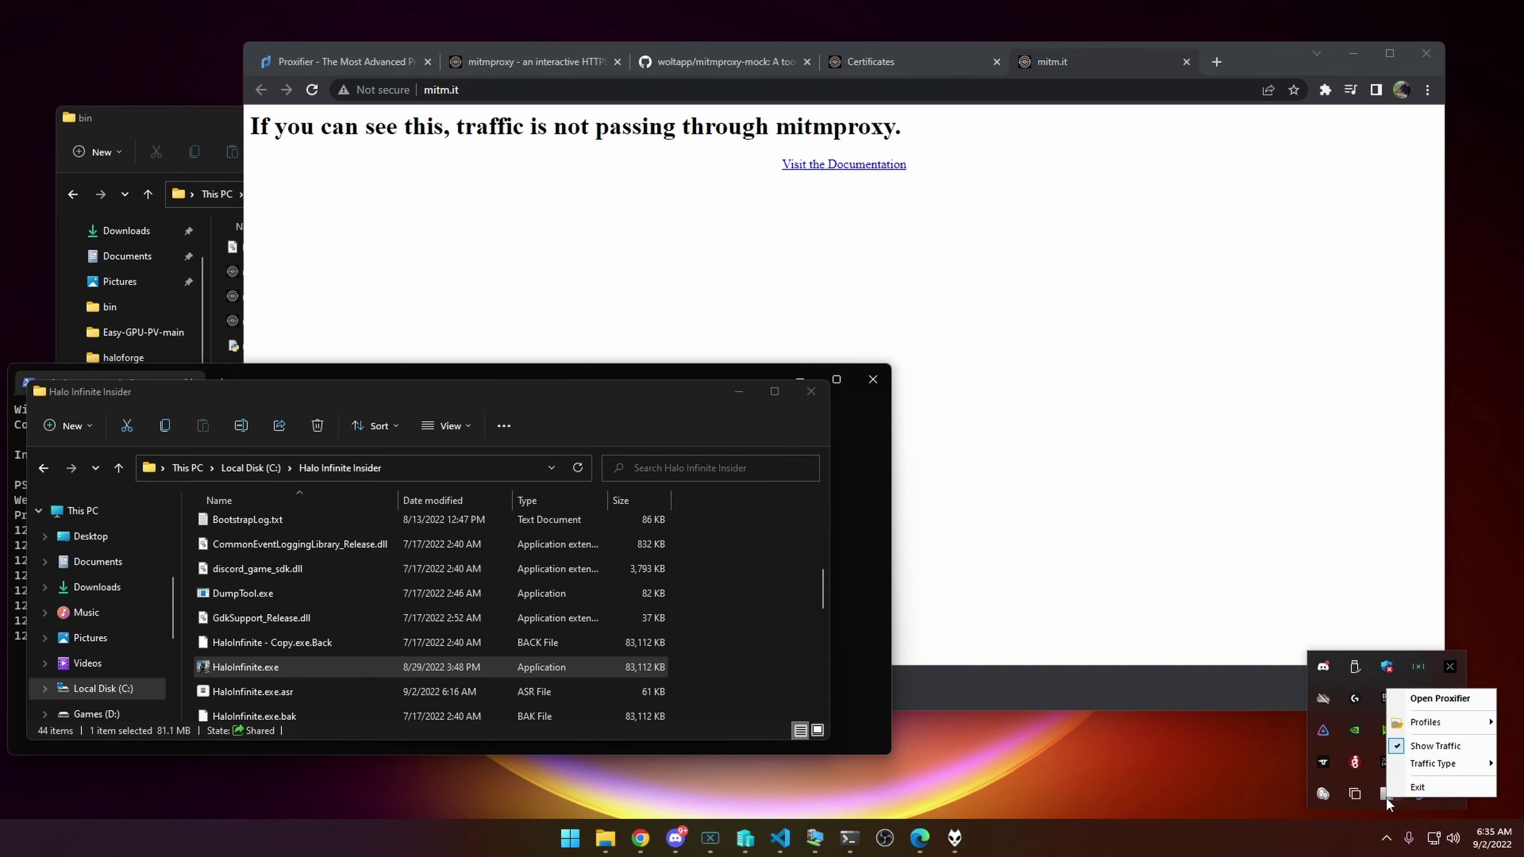
{"action": "left_click", "coordinate": [1432, 699]}
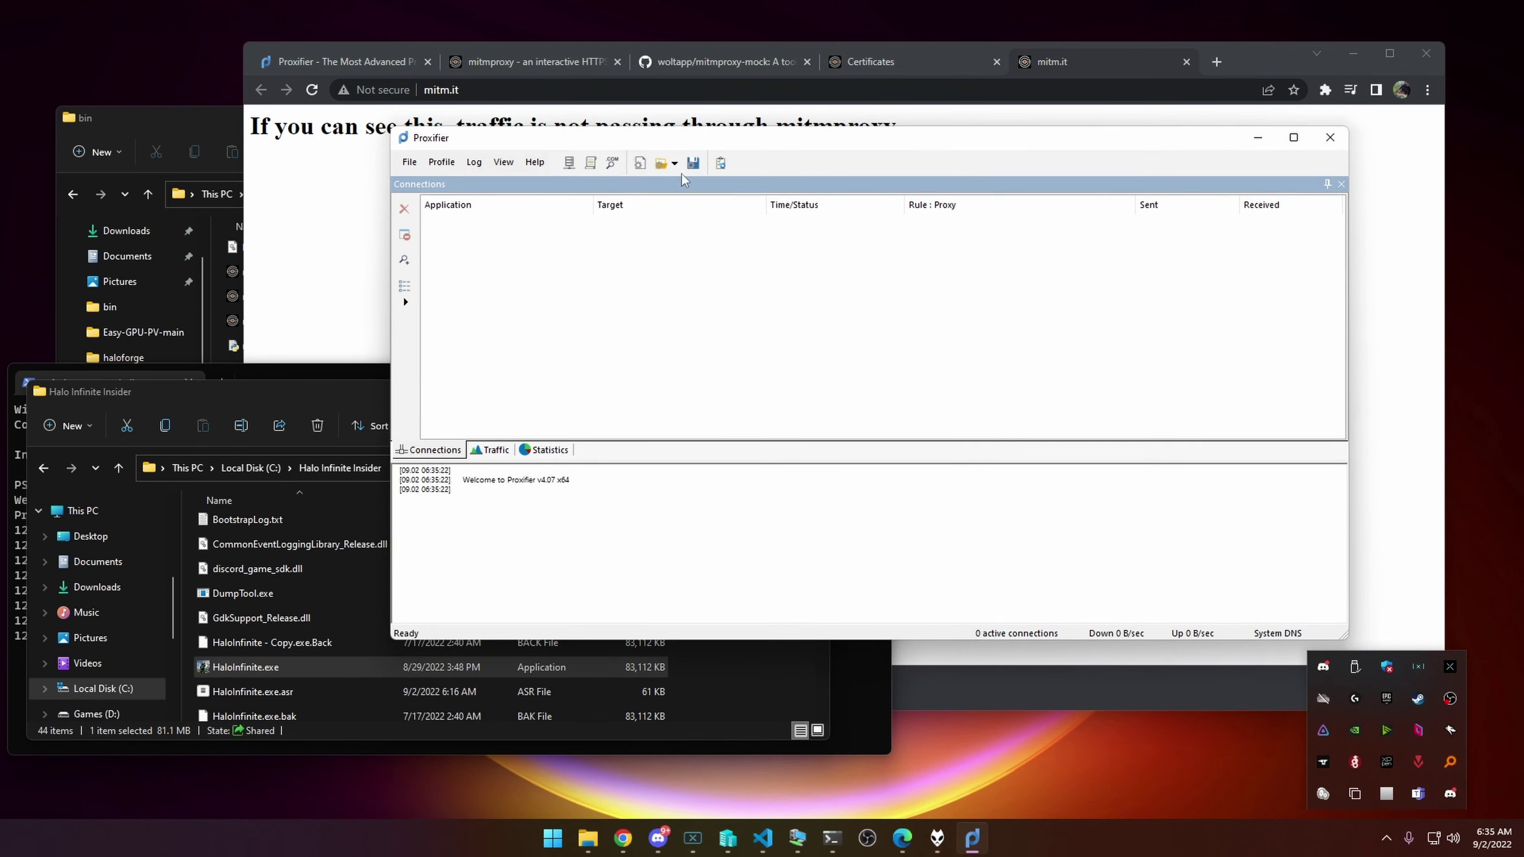
- Open the proxification rules and review the haloinfinite.exe and msedge.exe entries
{"action": "left_click", "coordinate": [442, 161]}
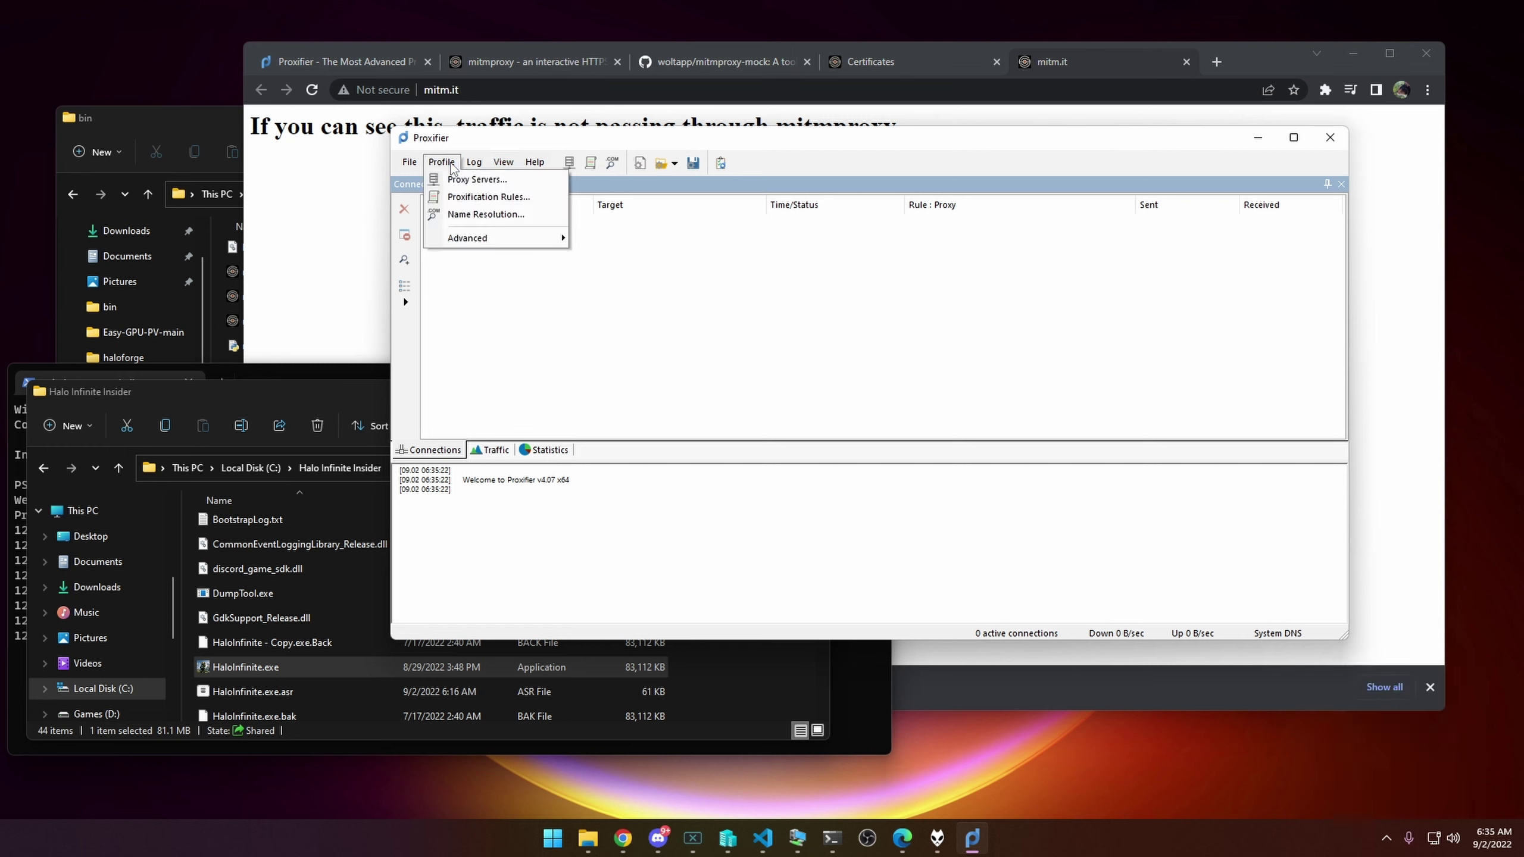
{"action": "left_click", "coordinate": [488, 197]}
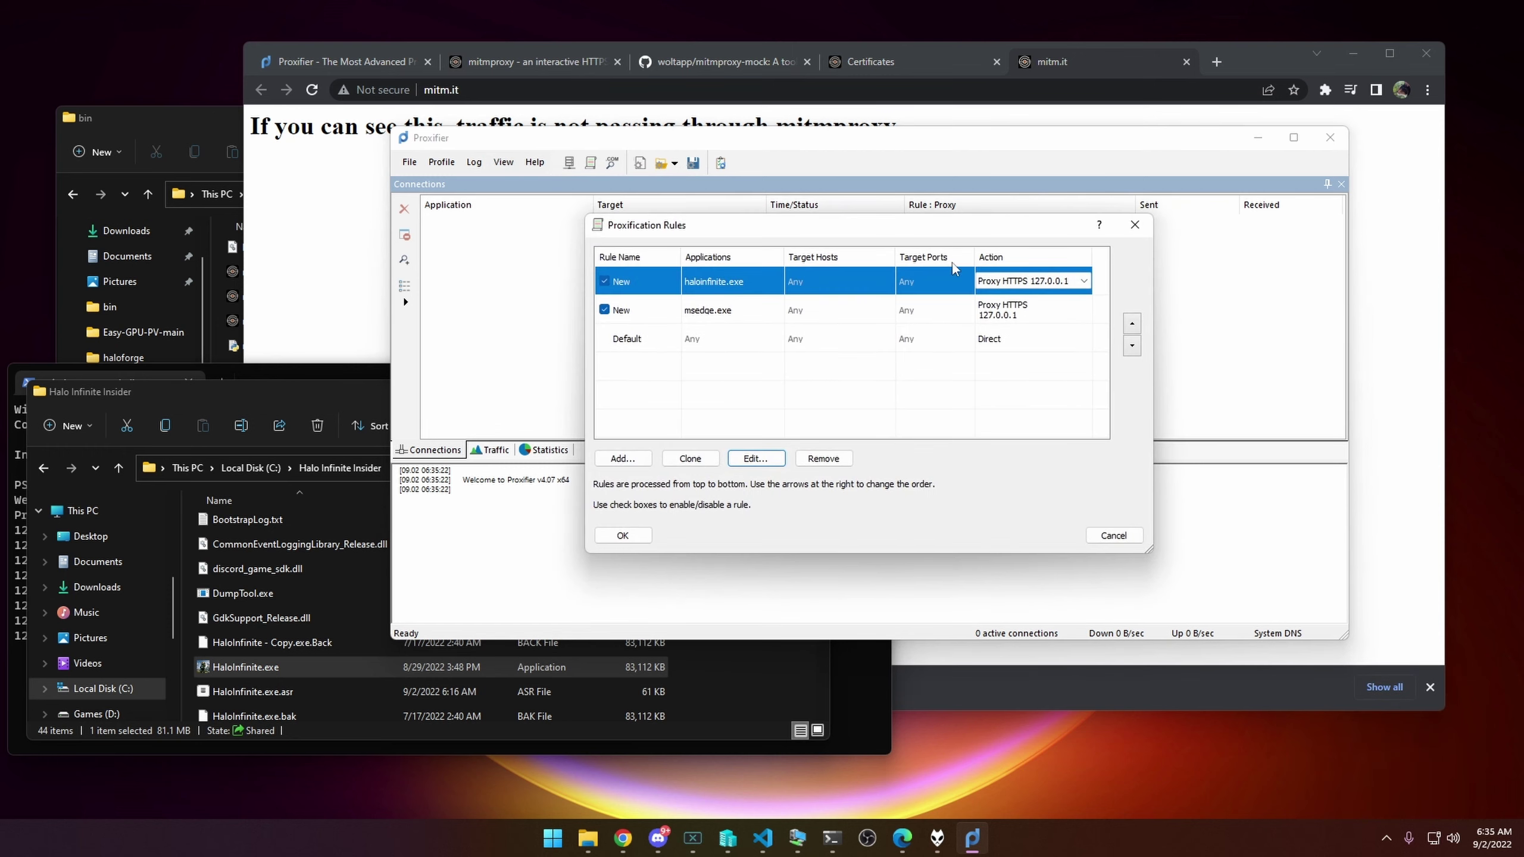
{"action": "left_click", "coordinate": [736, 320]}
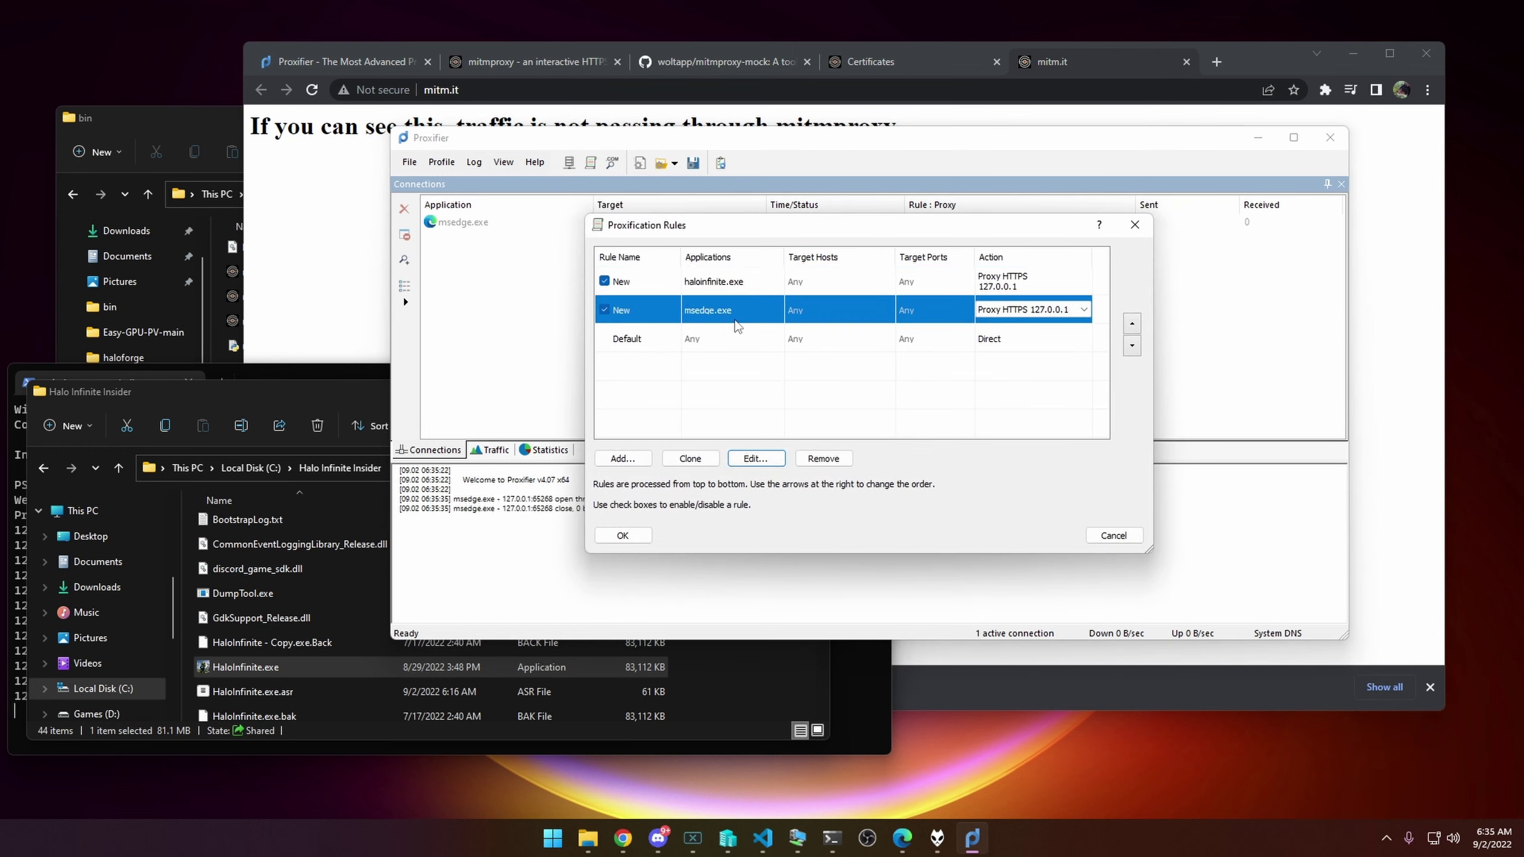
{"action": "left_click", "coordinate": [718, 288]}
{"action": "left_click", "coordinate": [715, 312]}
{"action": "left_click", "coordinate": [713, 292]}
{"action": "left_click", "coordinate": [721, 317]}
{"action": "left_click_drag", "start_coordinate": [721, 317], "coordinate": [726, 291]}
{"action": "left_click", "coordinate": [903, 838]}
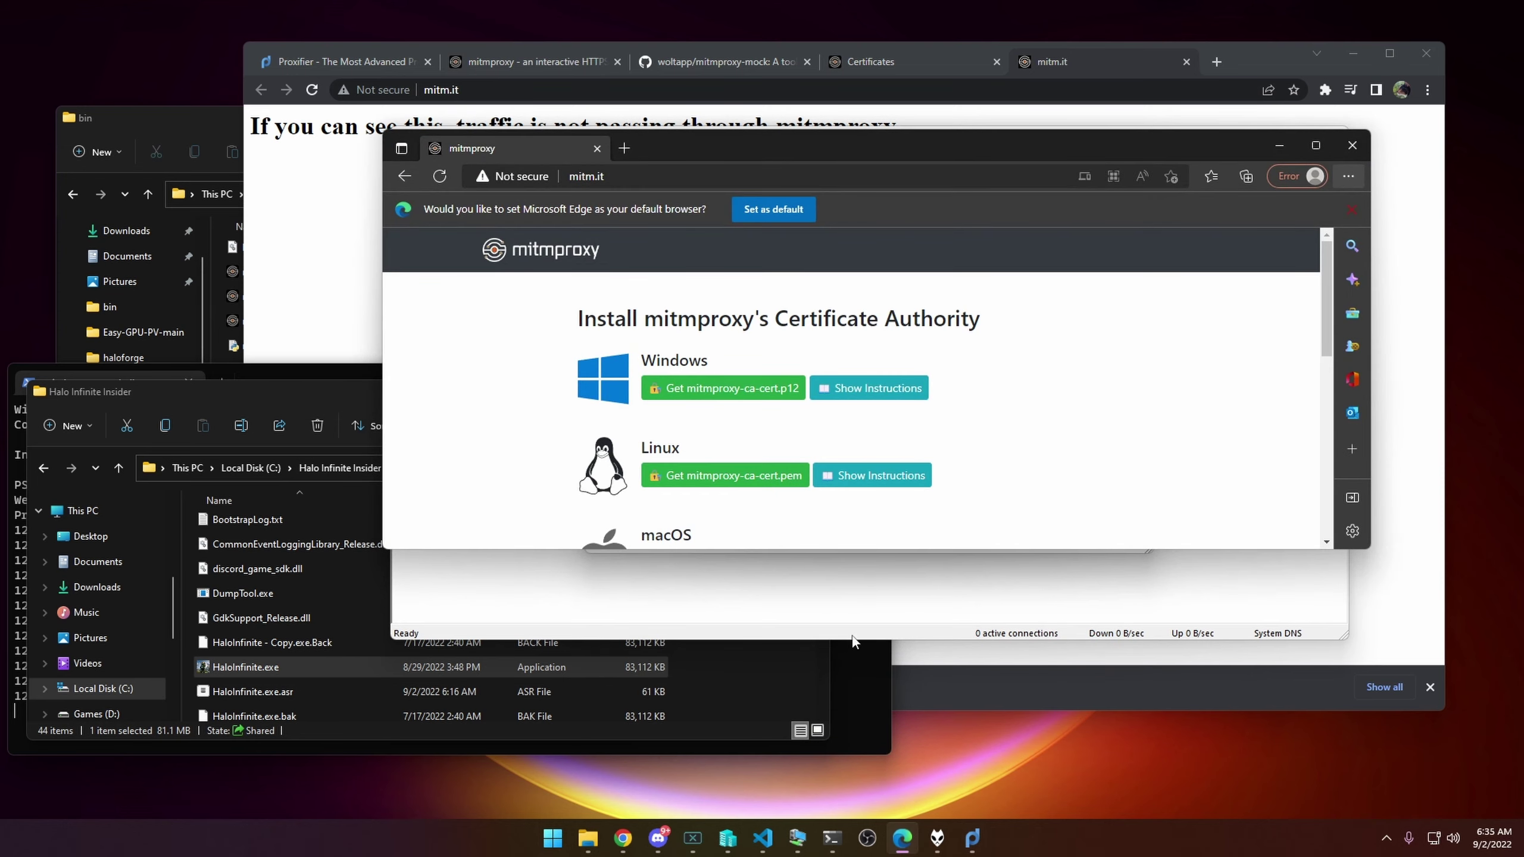
{"action": "left_click_drag", "start_coordinate": [757, 146], "coordinate": [702, 399]}
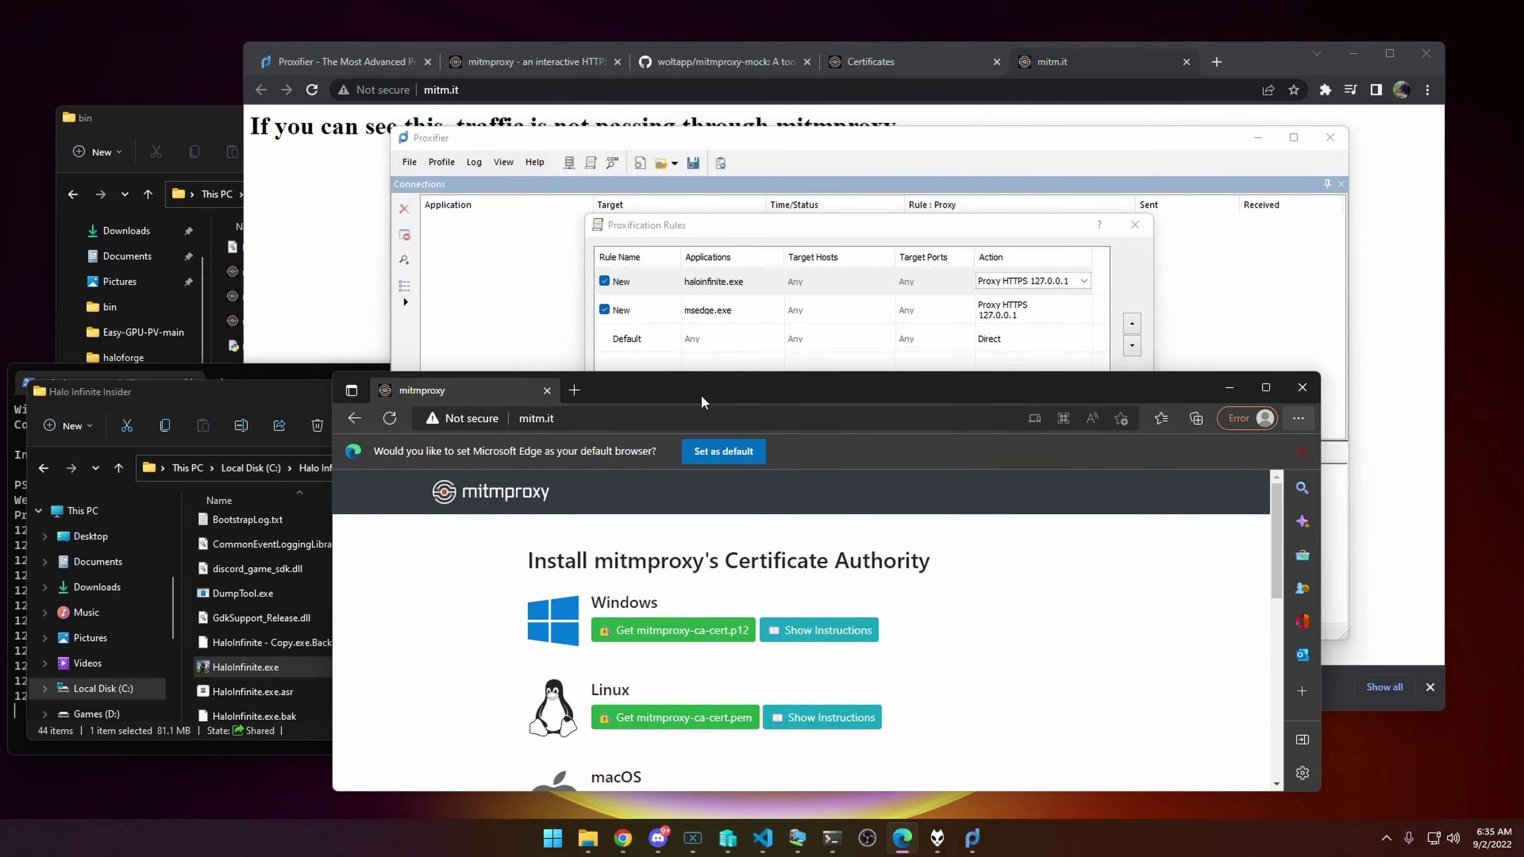
{"action": "left_click", "coordinate": [729, 307]}
{"action": "left_click", "coordinate": [431, 710]}
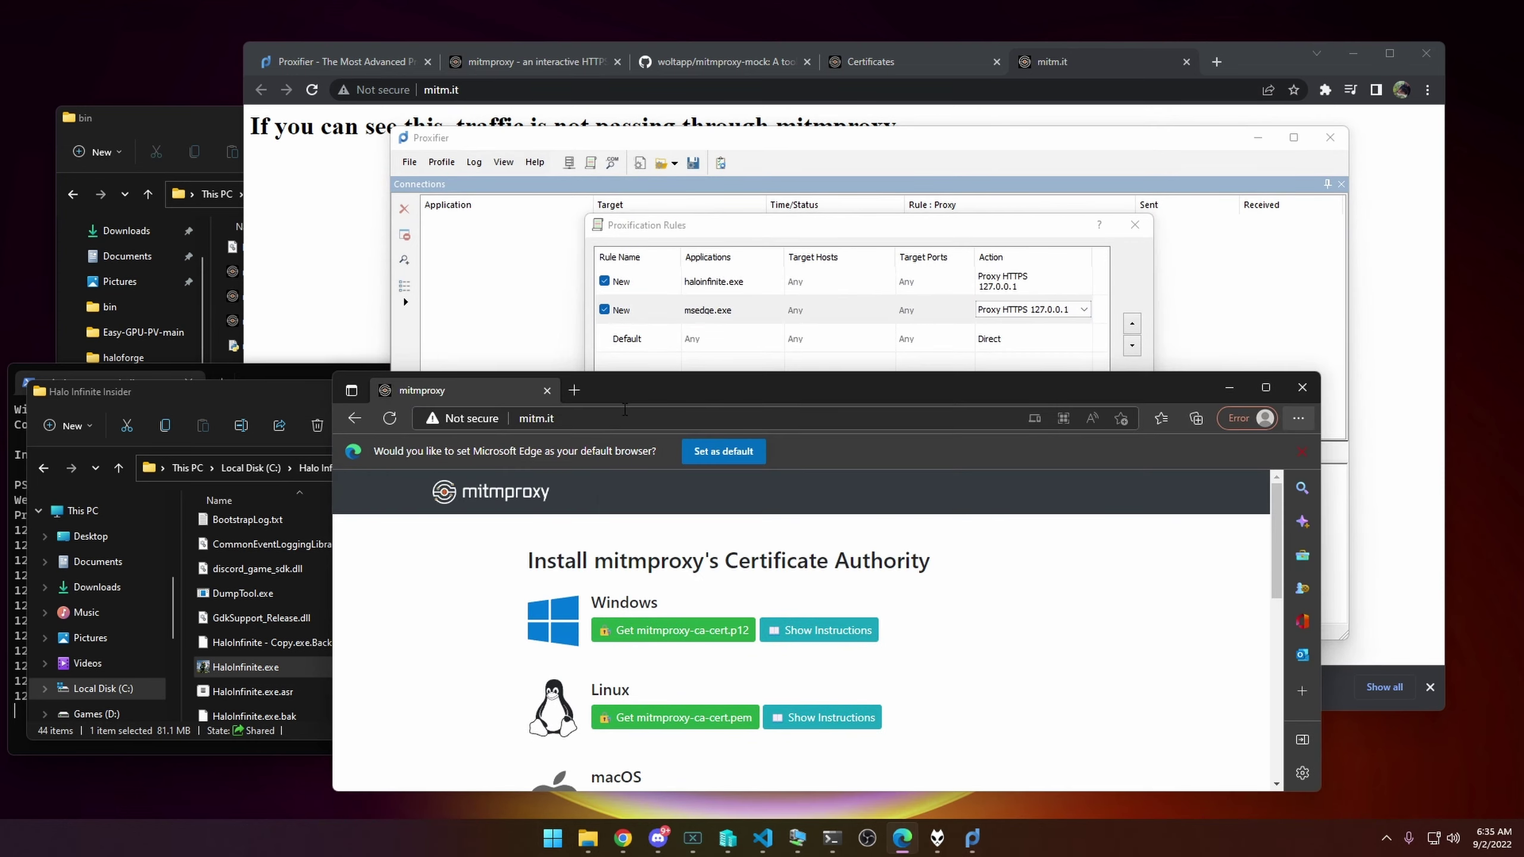
{"action": "left_click", "coordinate": [453, 417]}
{"action": "type", "text": "http://mitm.it/"}
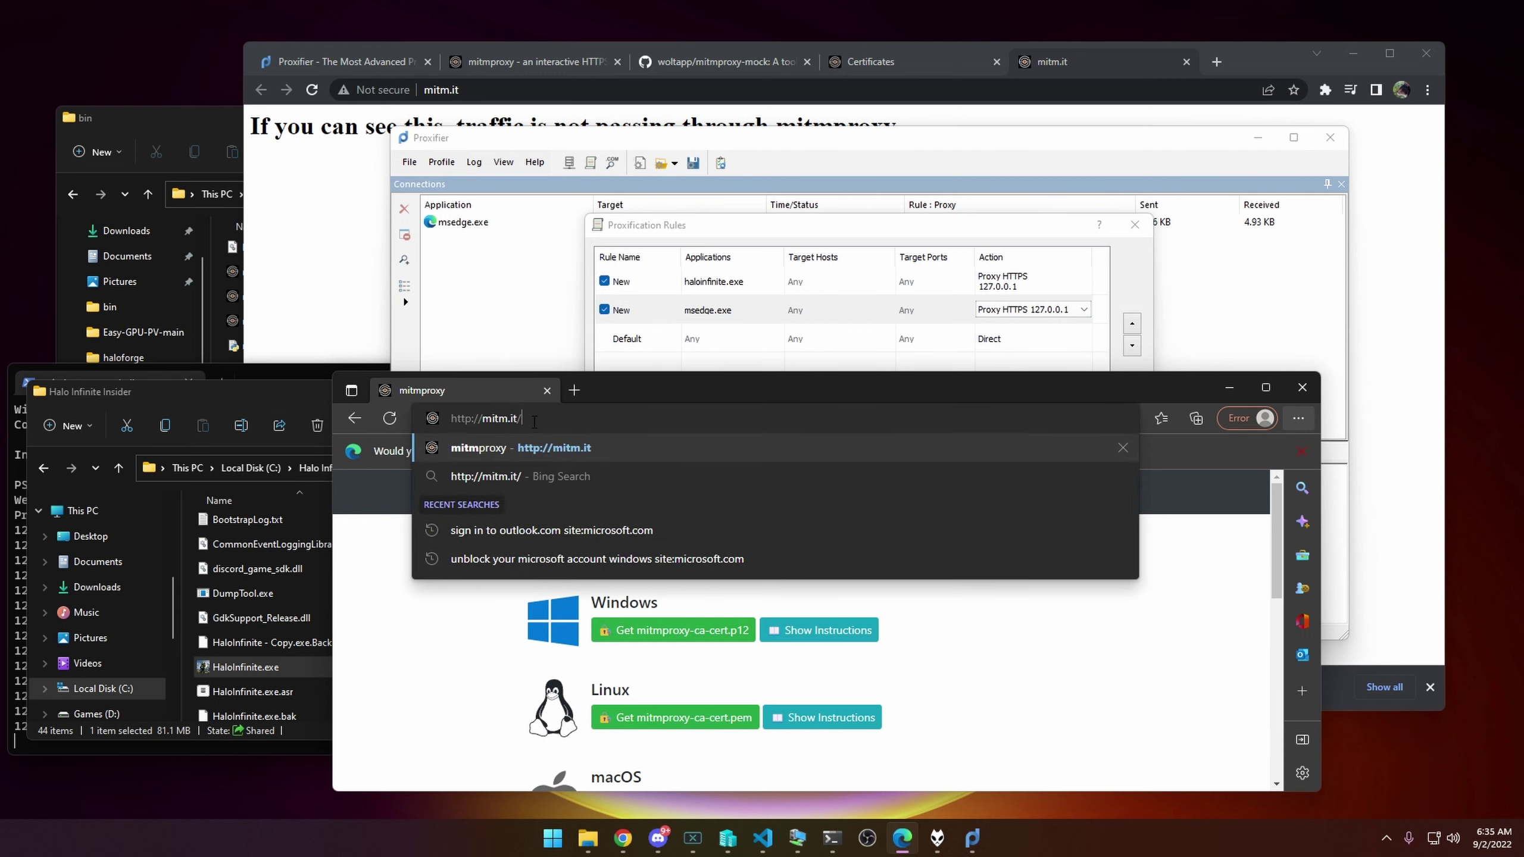
{"action": "key", "text": "Return"}
- Examine the certificate download options on the mitm.it page in Edge and place its window clear of the Chrome tabs
{"action": "left_click_drag", "start_coordinate": [840, 390], "coordinate": [864, 134]}
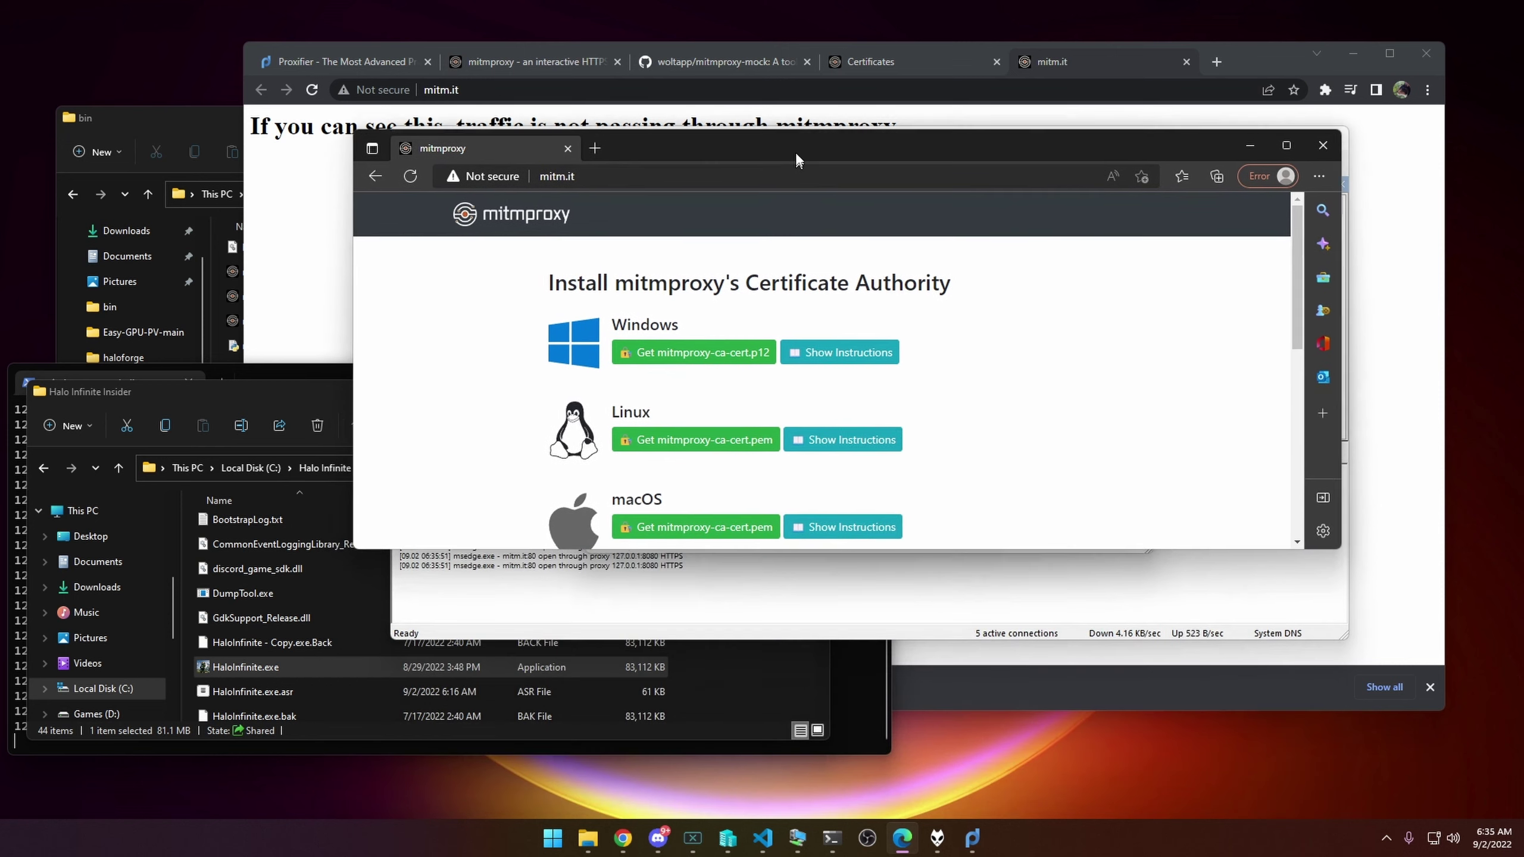
{"action": "left_click_drag", "start_coordinate": [553, 282], "coordinate": [909, 374]}
{"action": "left_click", "coordinate": [1038, 374]}
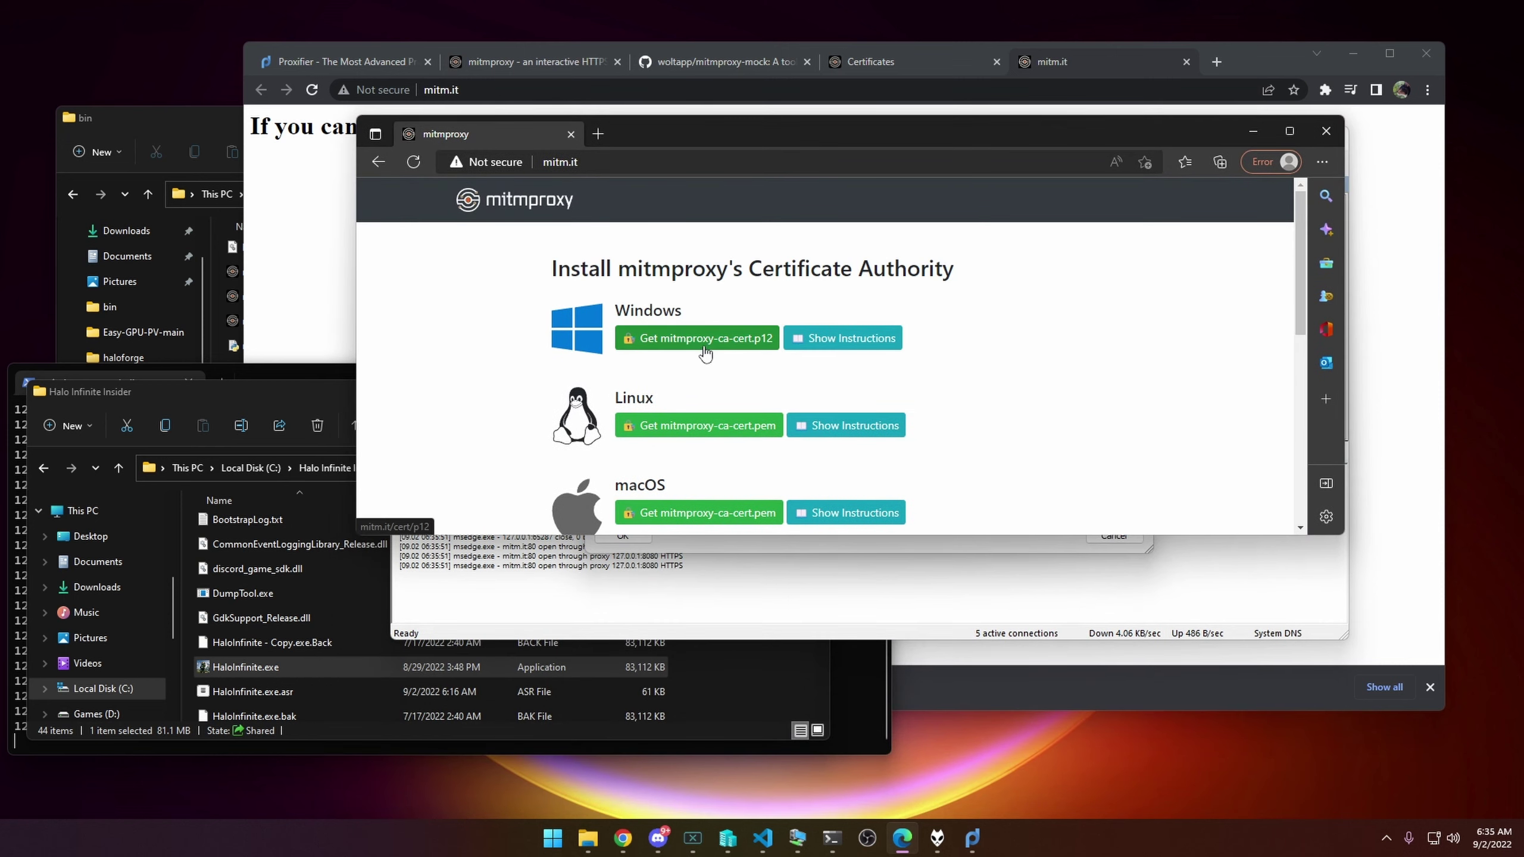
{"action": "left_click_drag", "start_coordinate": [750, 134], "coordinate": [596, 315]}
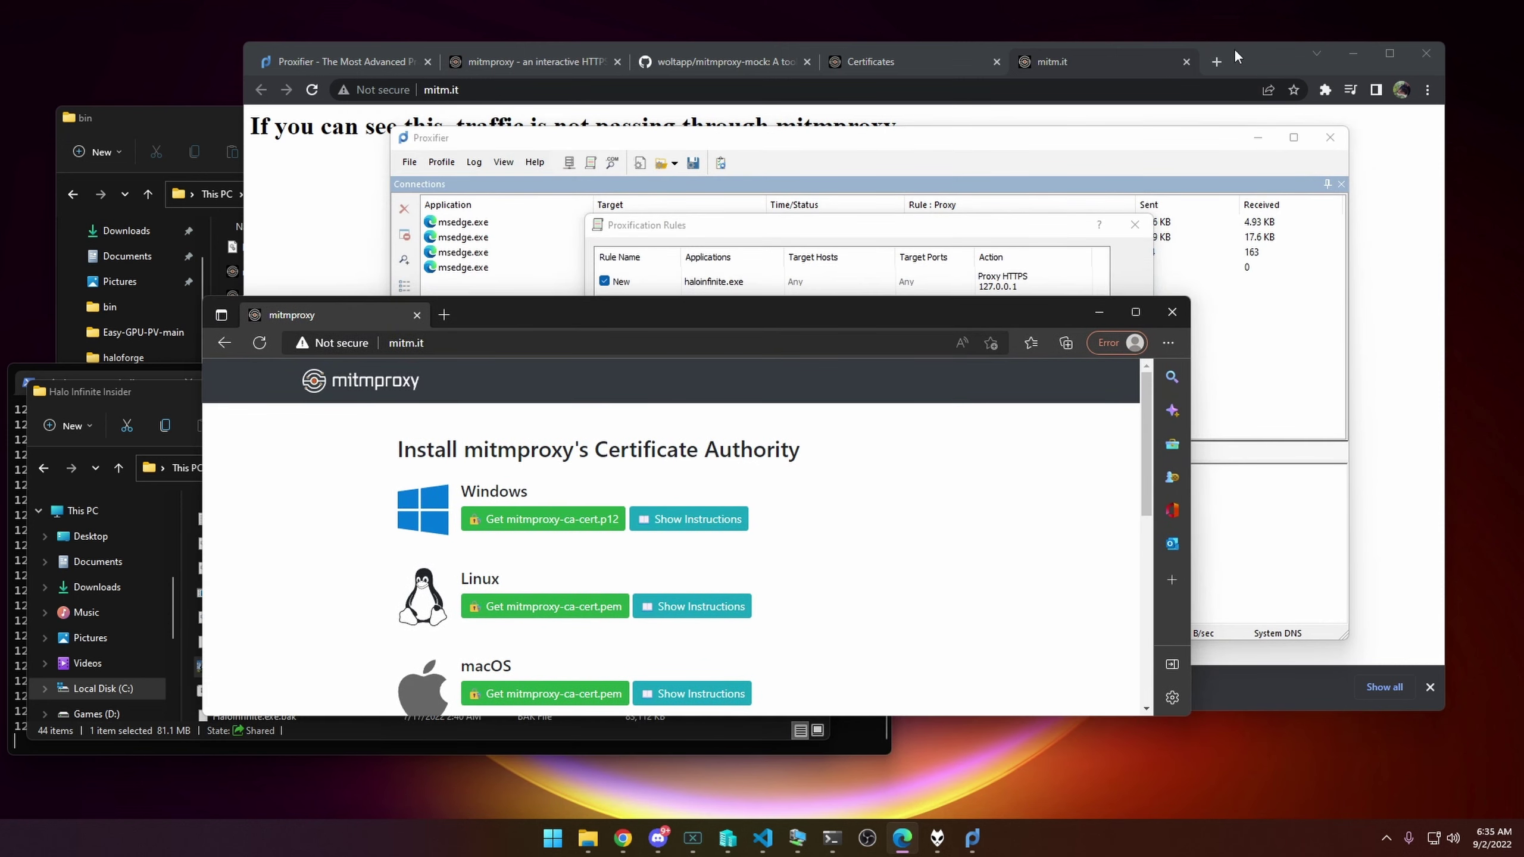
- Switch to Chrome, load mitm.it in a new tab and highlight the page's heading to read it
{"action": "left_click", "coordinate": [1234, 48]}
{"action": "left_click", "coordinate": [1217, 62]}
{"action": "type", "text": "mitm.it"}
{"action": "key", "text": "Return"}
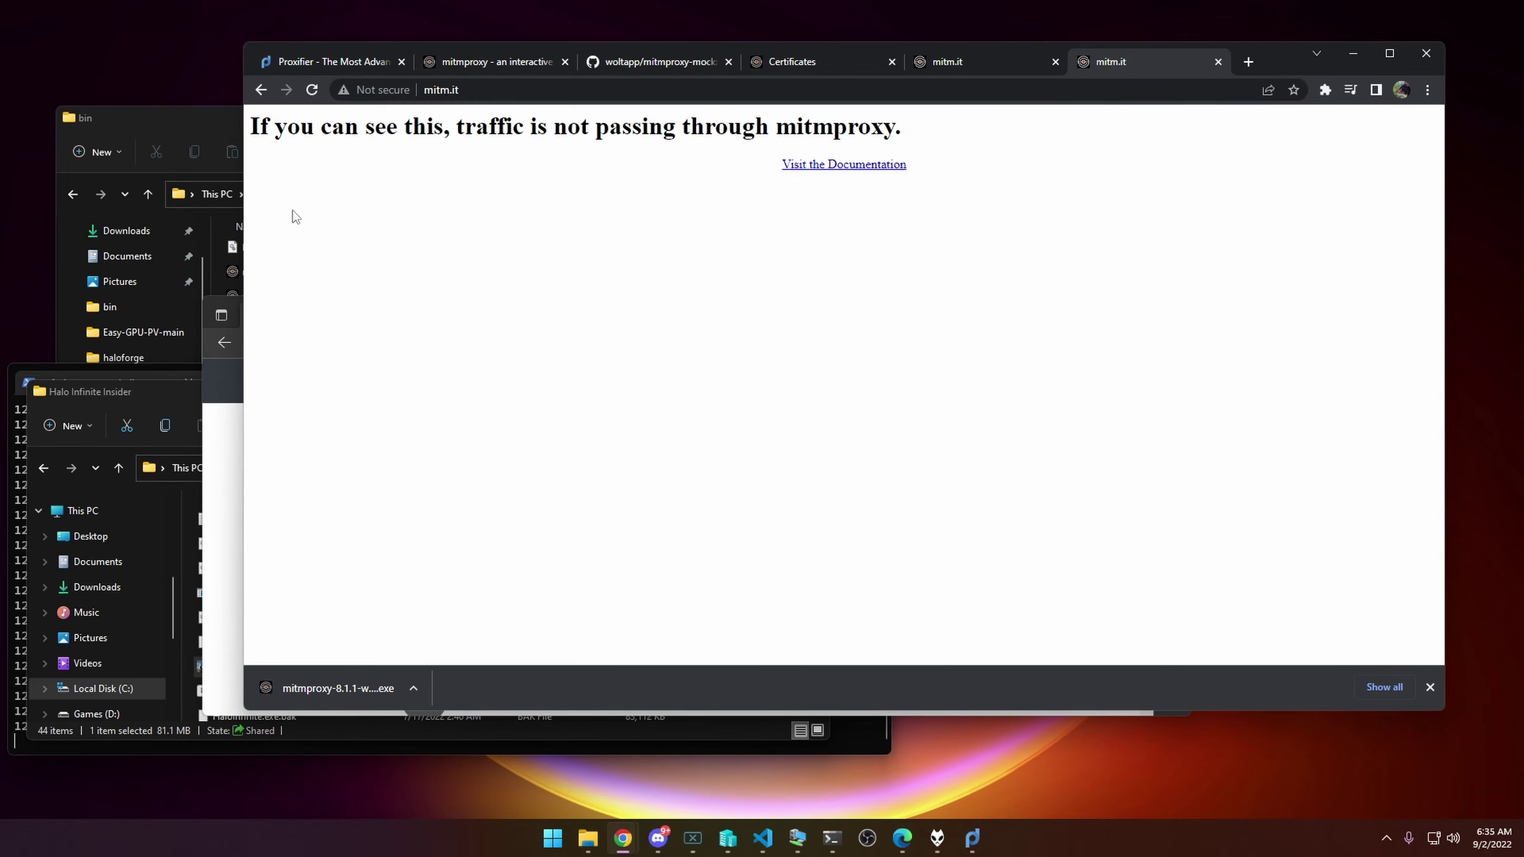
{"action": "left_click_drag", "start_coordinate": [252, 128], "coordinate": [646, 147]}
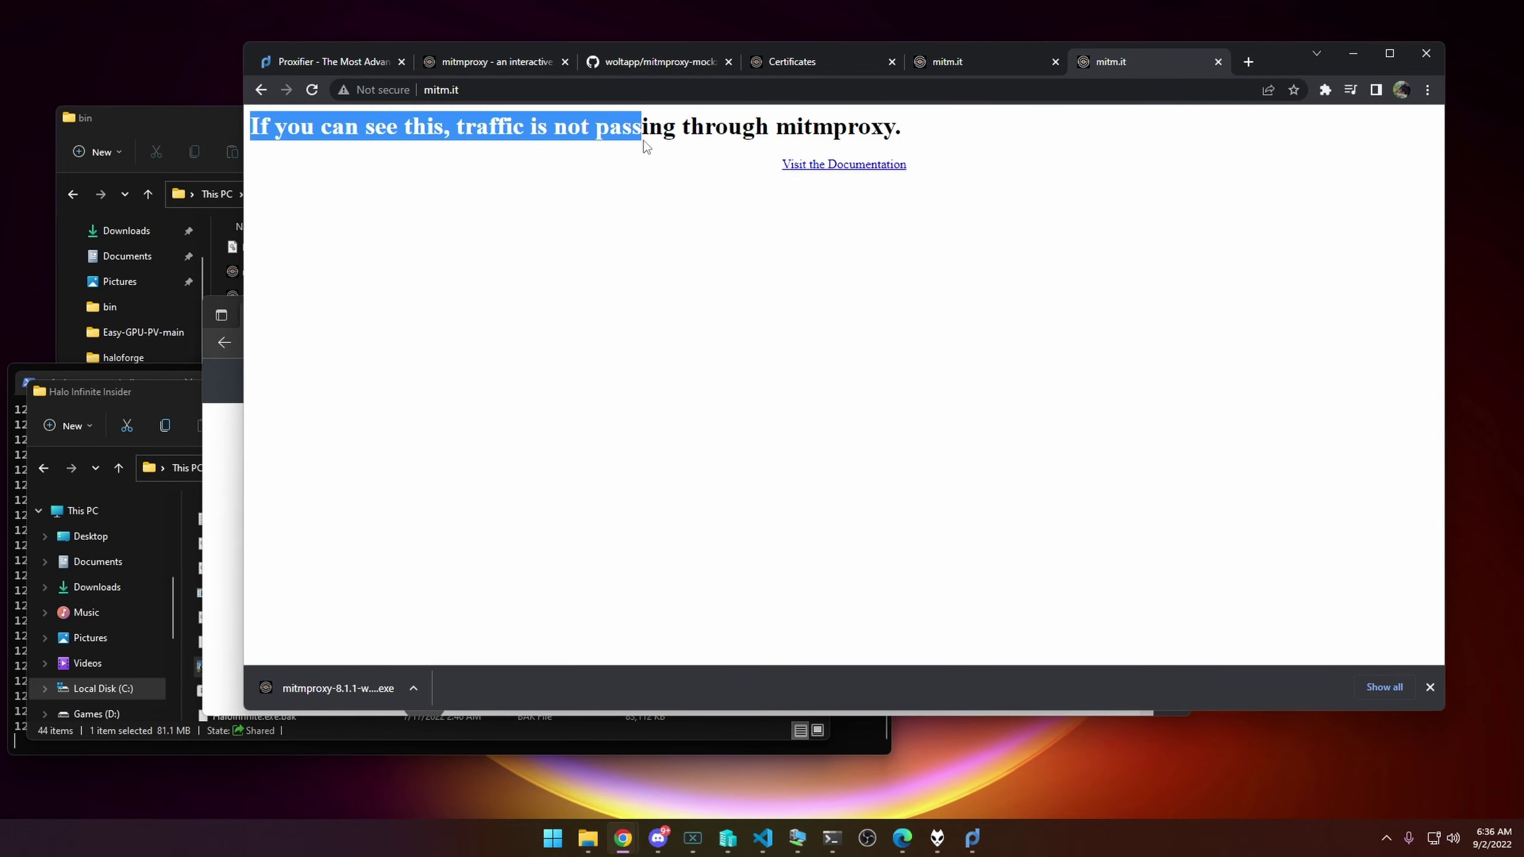
{"action": "left_click", "coordinate": [633, 151]}
{"action": "left_click_drag", "start_coordinate": [452, 131], "coordinate": [971, 155]}
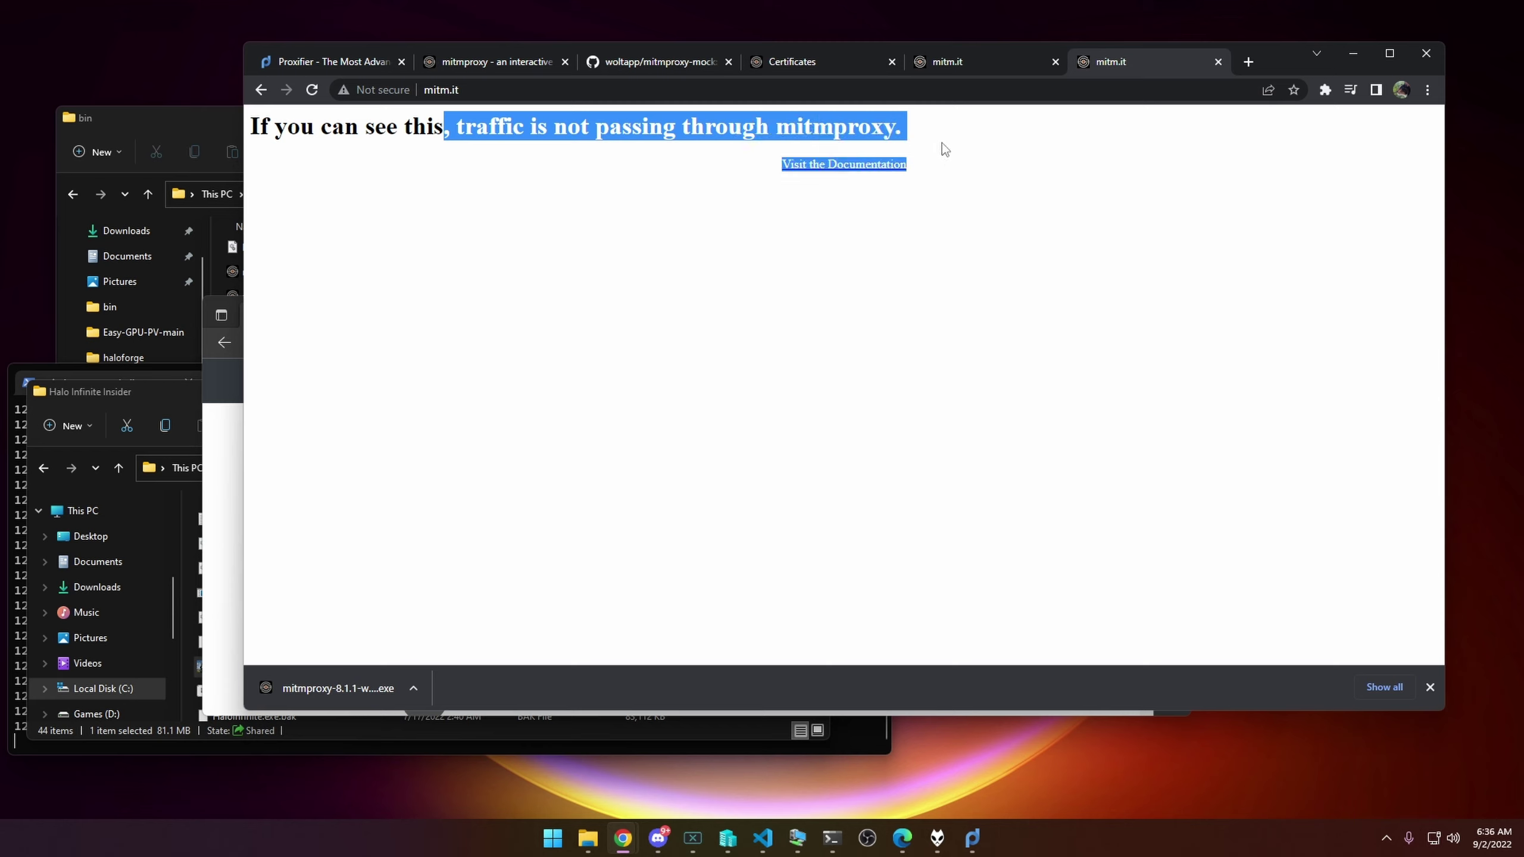
{"action": "left_click_drag", "start_coordinate": [913, 134], "coordinate": [255, 126]}
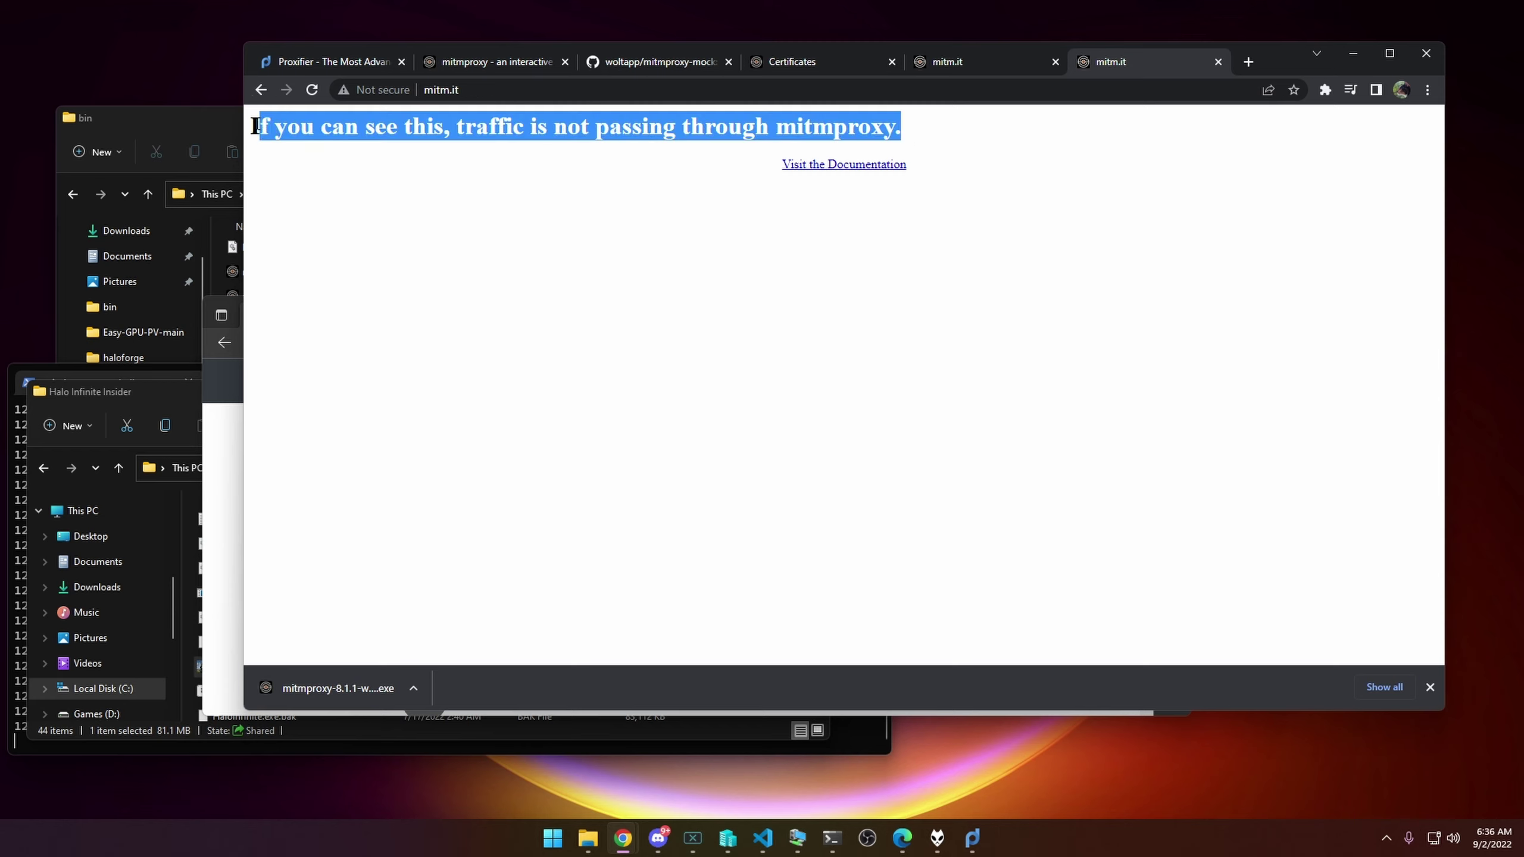
{"action": "left_click", "coordinate": [347, 218]}
- Enlarge the Edge window over Chrome for comparison and highlight the certificate authority heading with its Windows and Linux entries
{"action": "left_click_drag", "start_coordinate": [204, 299], "coordinate": [374, 146]}
{"action": "left_click_drag", "start_coordinate": [688, 177], "coordinate": [741, 156]}
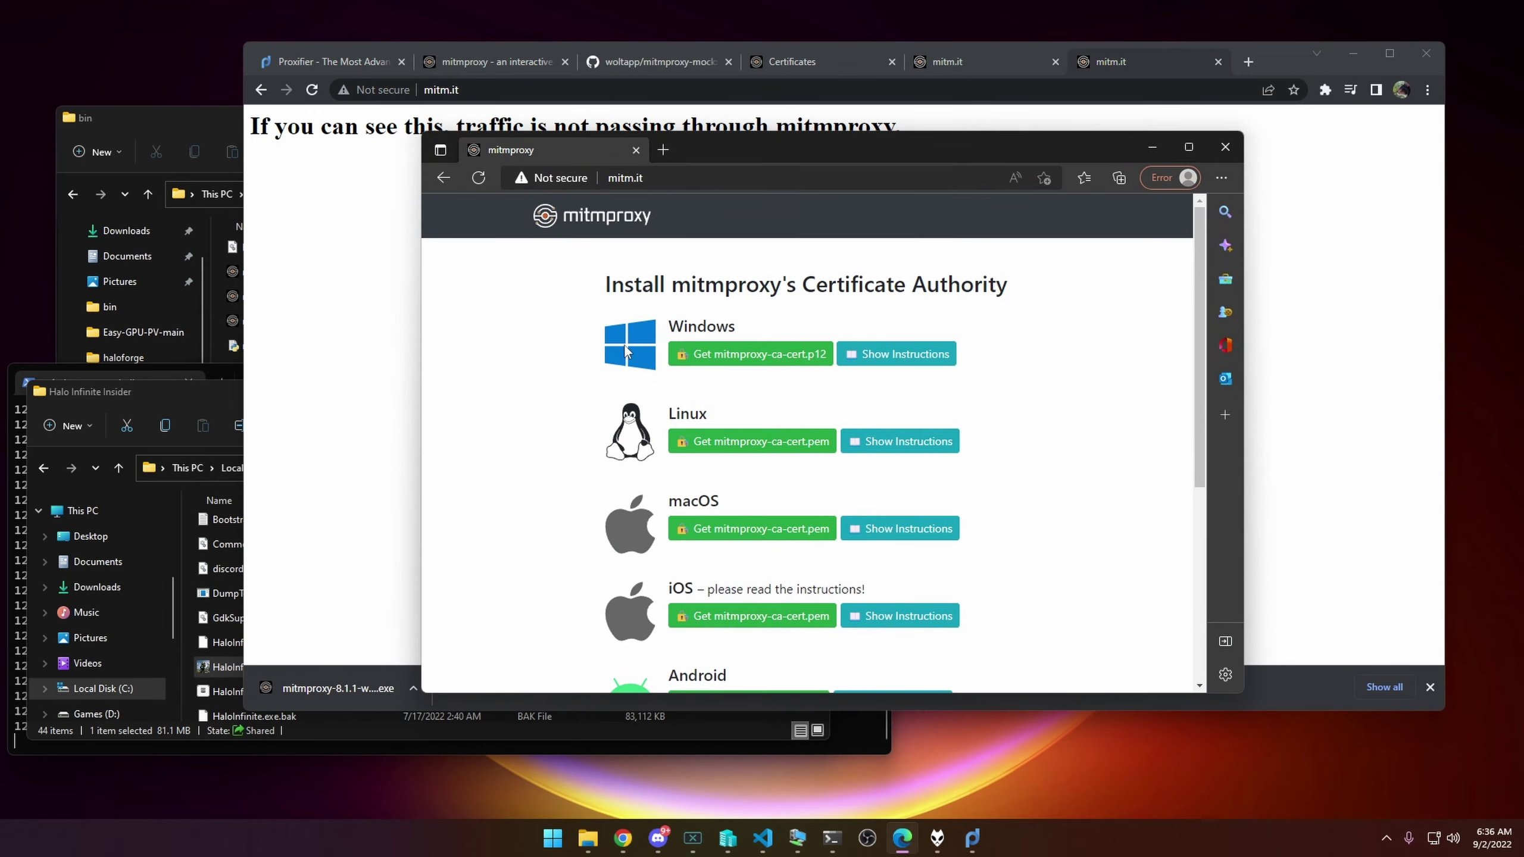
{"action": "left_click_drag", "start_coordinate": [838, 155], "coordinate": [763, 231]}
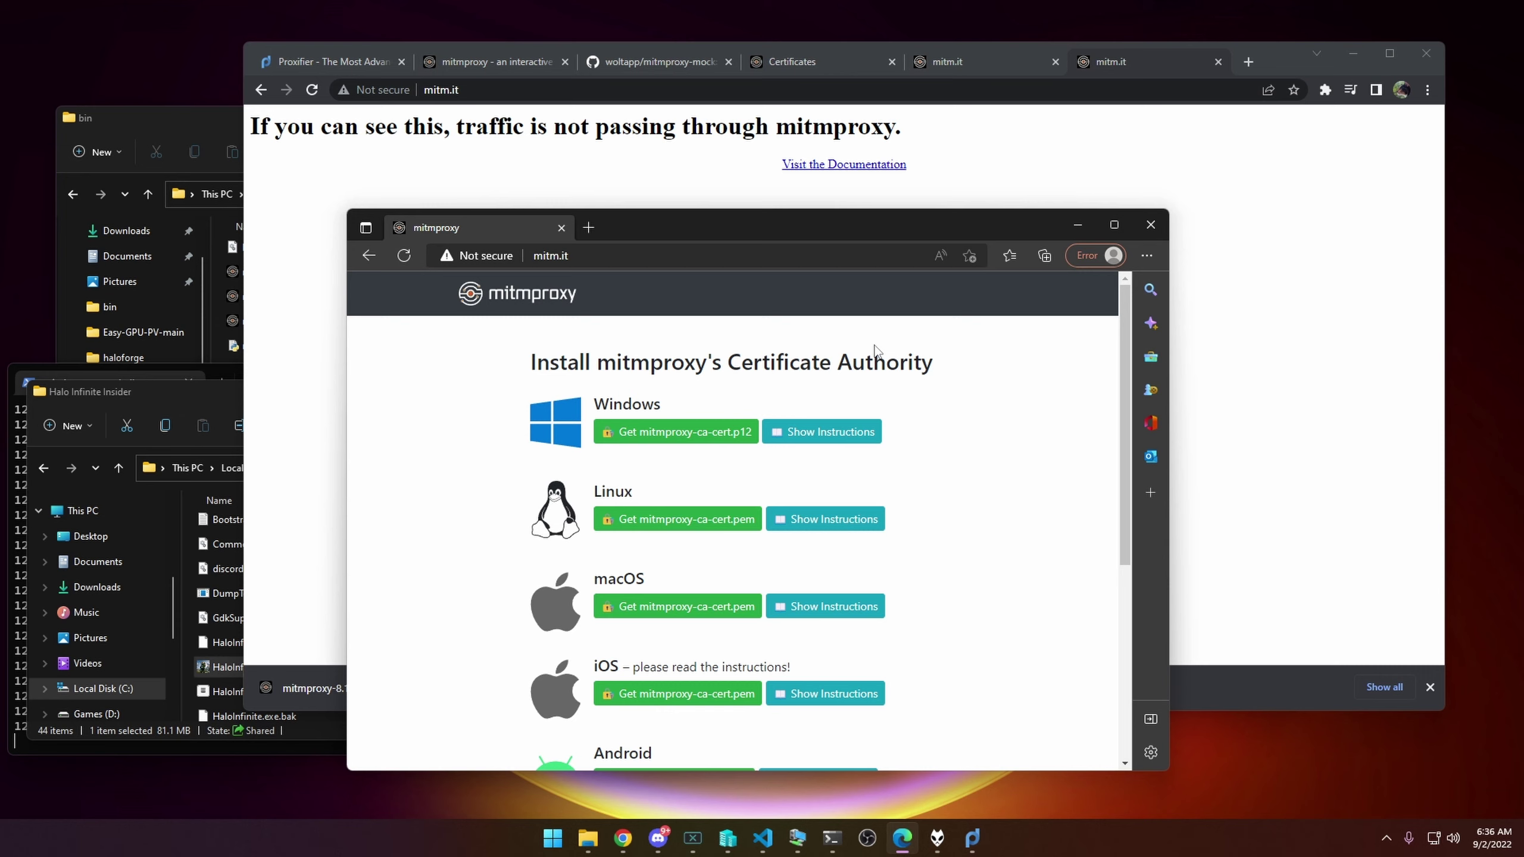
{"action": "left_click_drag", "start_coordinate": [530, 353], "coordinate": [918, 521]}
{"action": "right_click", "coordinate": [920, 522]}
{"action": "key", "text": "Escape"}
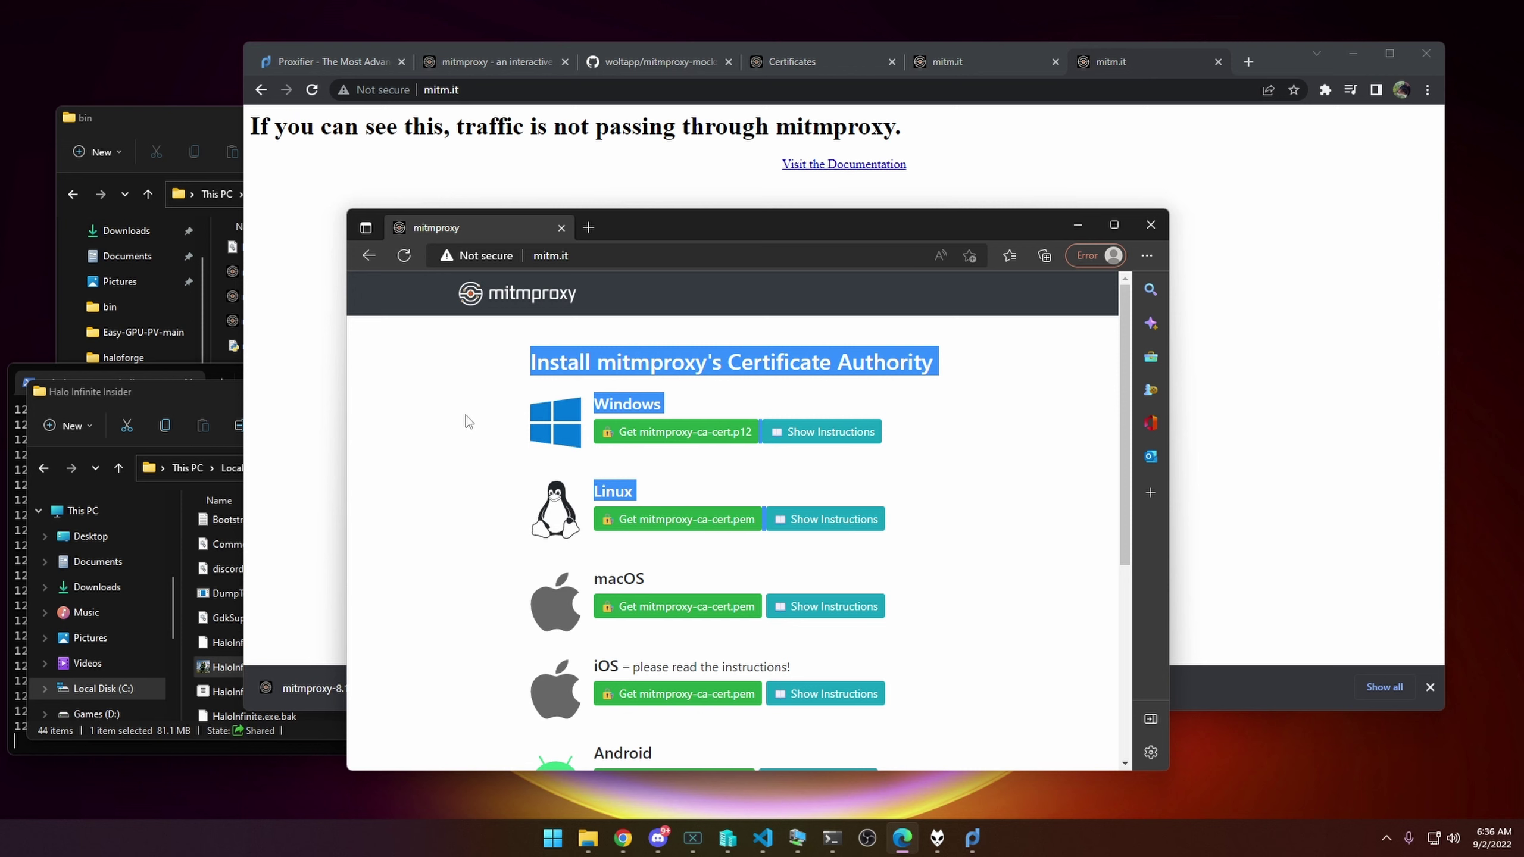
{"action": "left_click_drag", "start_coordinate": [893, 225], "coordinate": [766, 219]}
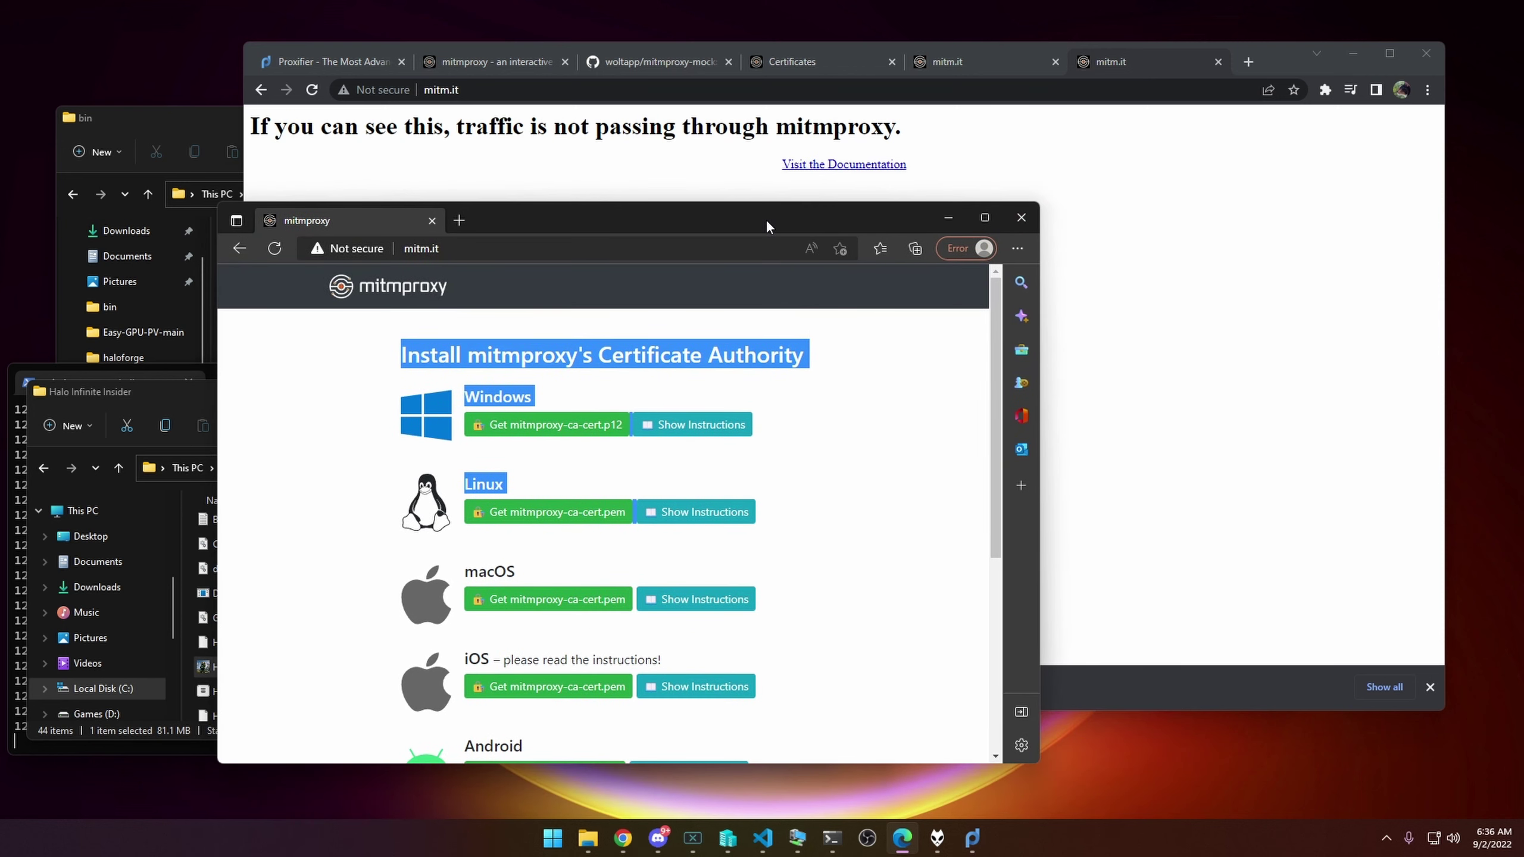
{"action": "left_click", "coordinate": [1187, 788]}
{"action": "left_click_drag", "start_coordinate": [1040, 738], "coordinate": [1038, 738]}
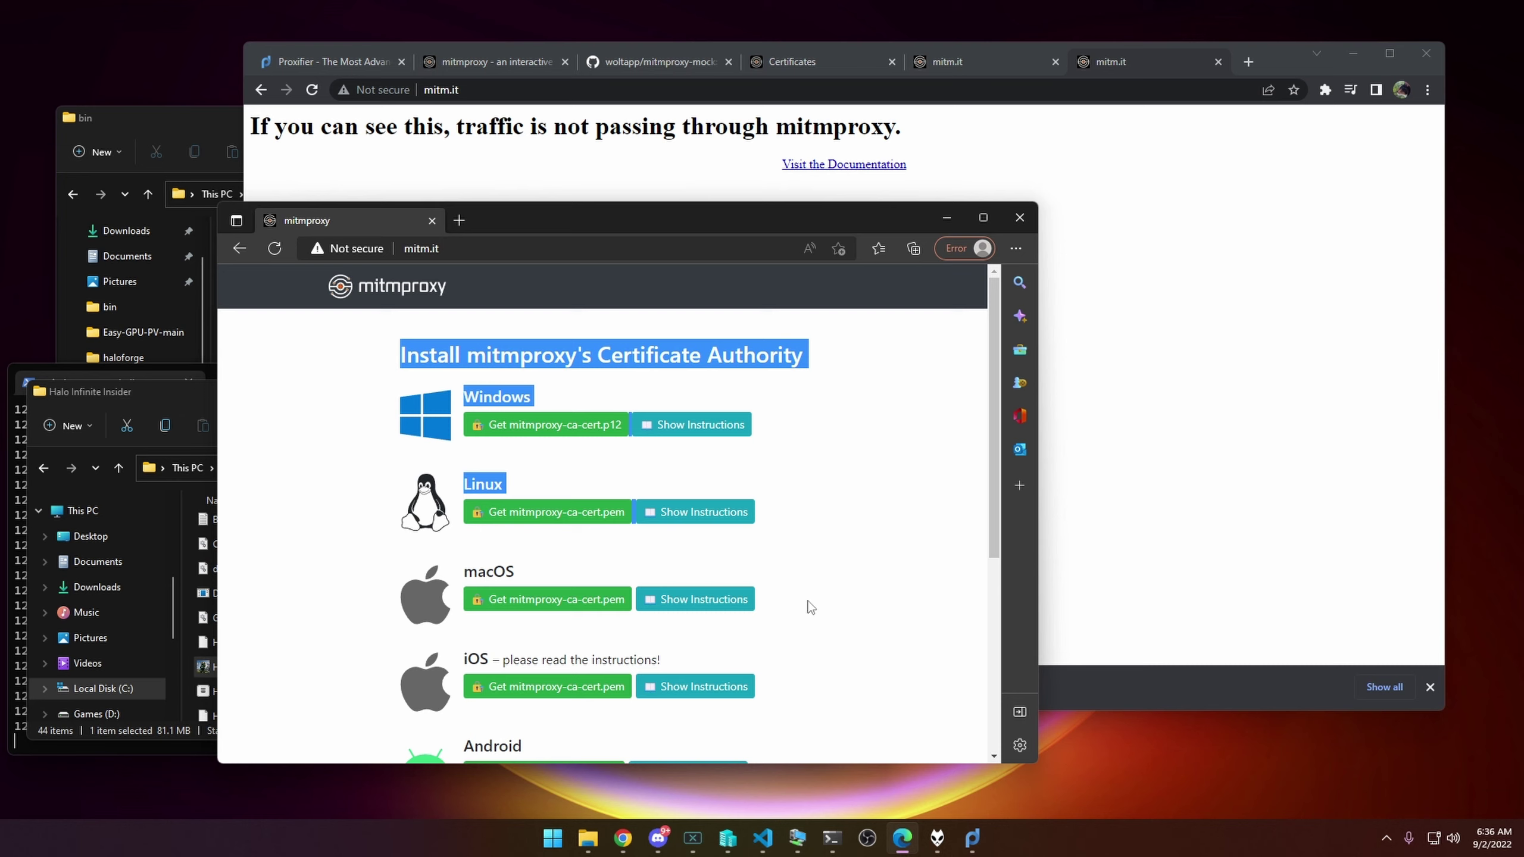
{"action": "left_click", "coordinate": [384, 248]}
{"action": "left_click", "coordinate": [387, 252]}
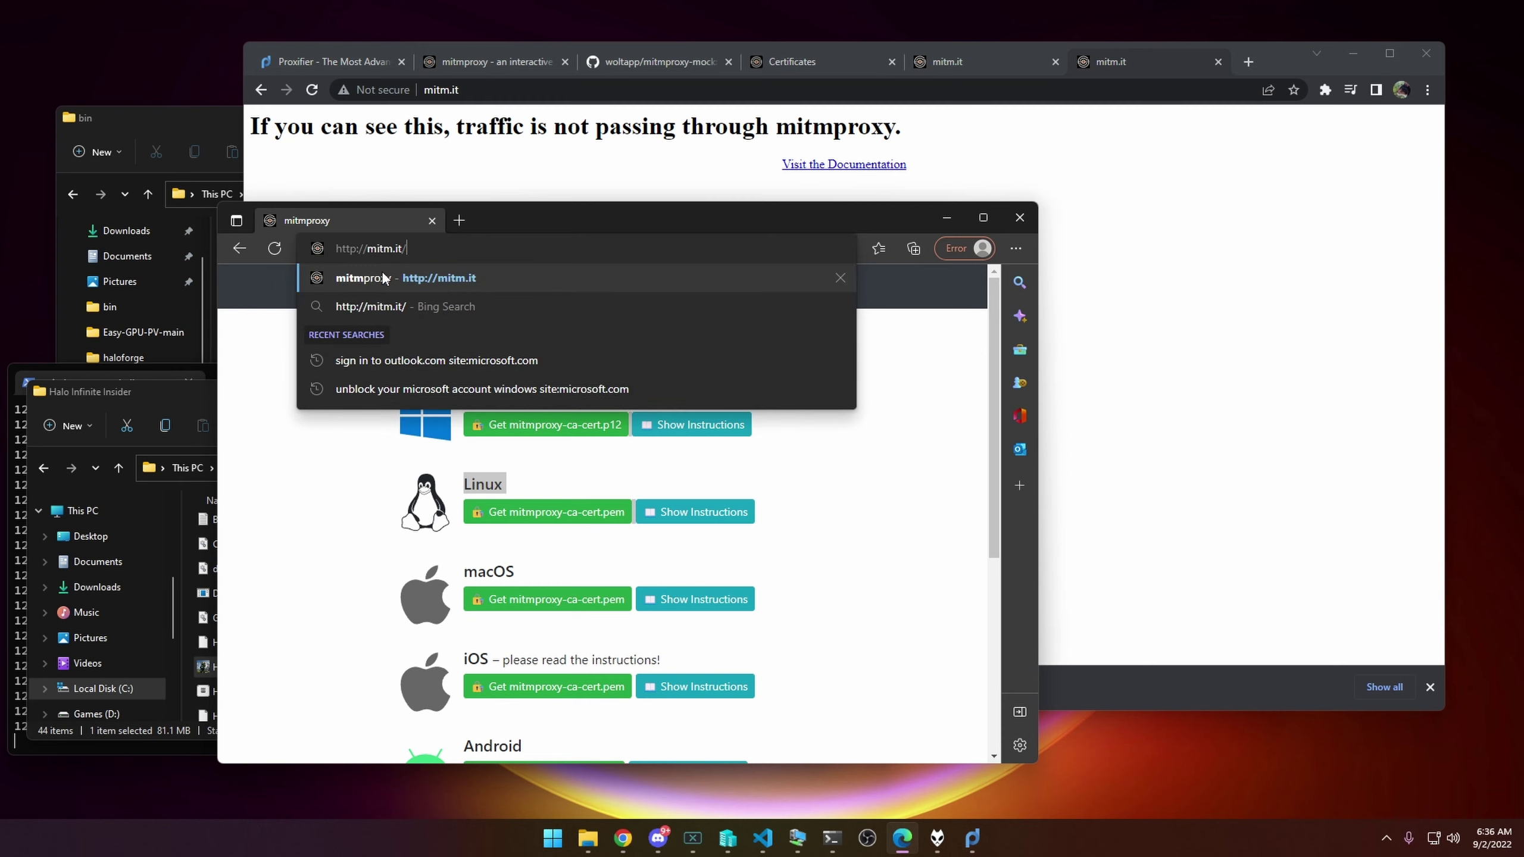
- Bring both PowerShell windows forward and examine the mitmweb command and its connection log in the running session
{"action": "left_click", "coordinate": [833, 839]}
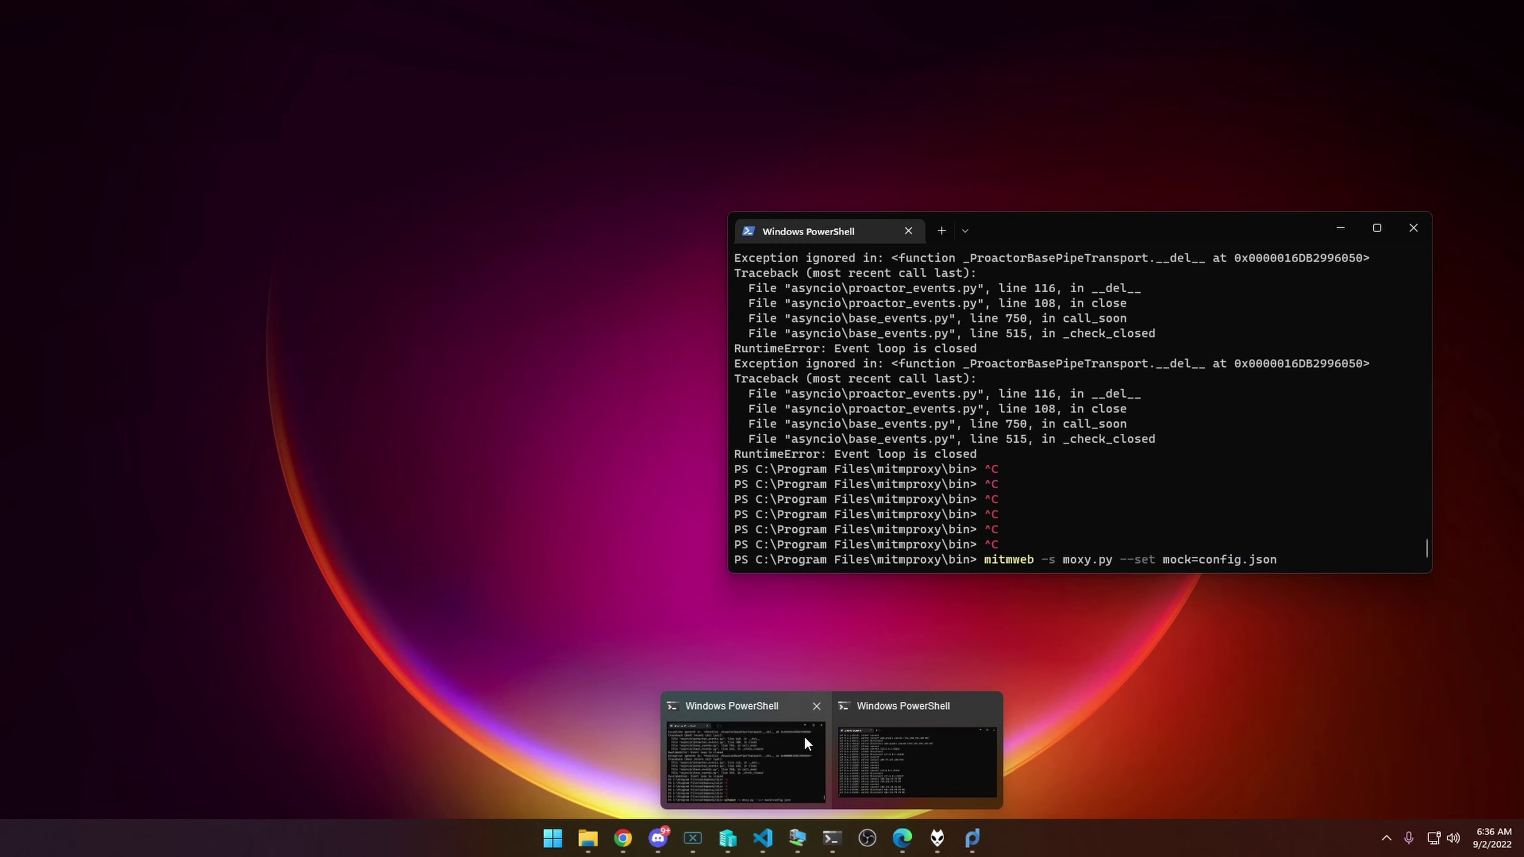
{"action": "left_click", "coordinate": [804, 736]}
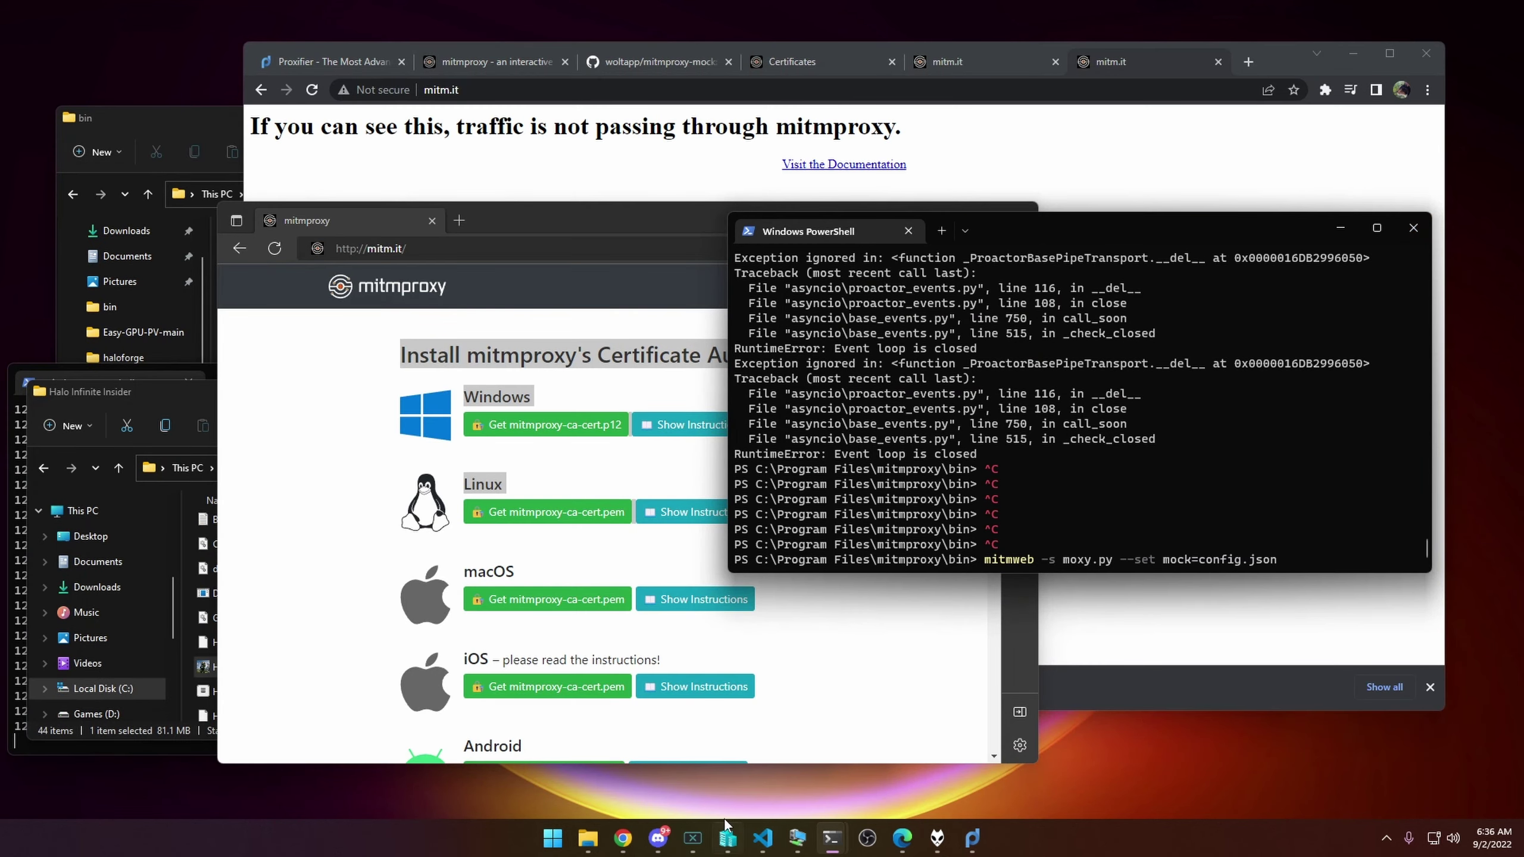
{"action": "left_click", "coordinate": [832, 838]}
{"action": "left_click", "coordinate": [913, 769]}
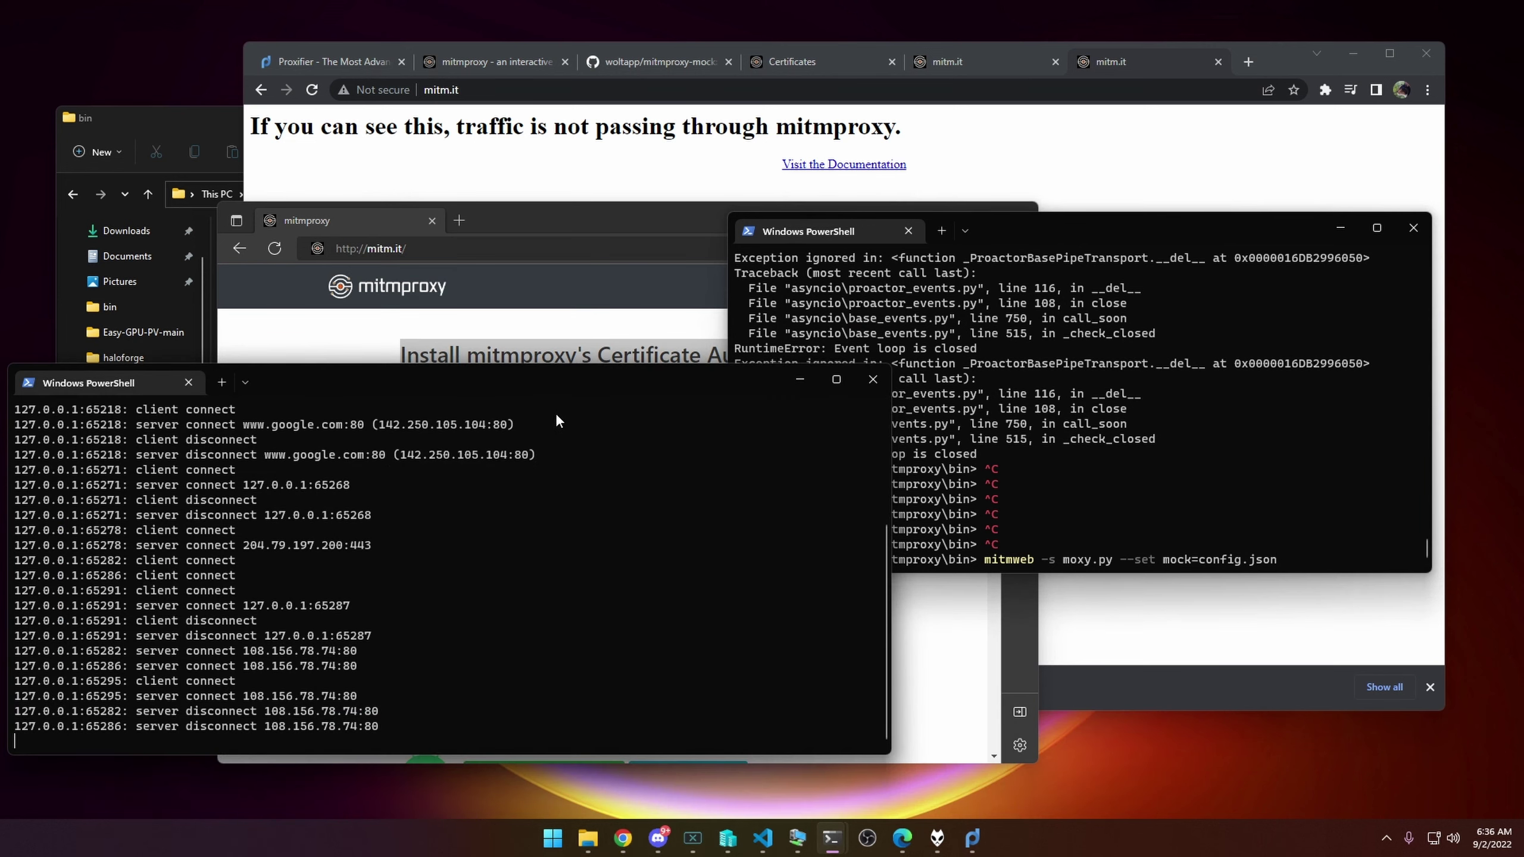
{"action": "left_click_drag", "start_coordinate": [572, 390], "coordinate": [768, 93]}
{"action": "scroll", "coordinate": [585, 336], "scroll_direction": "up", "scroll_amount": 4}
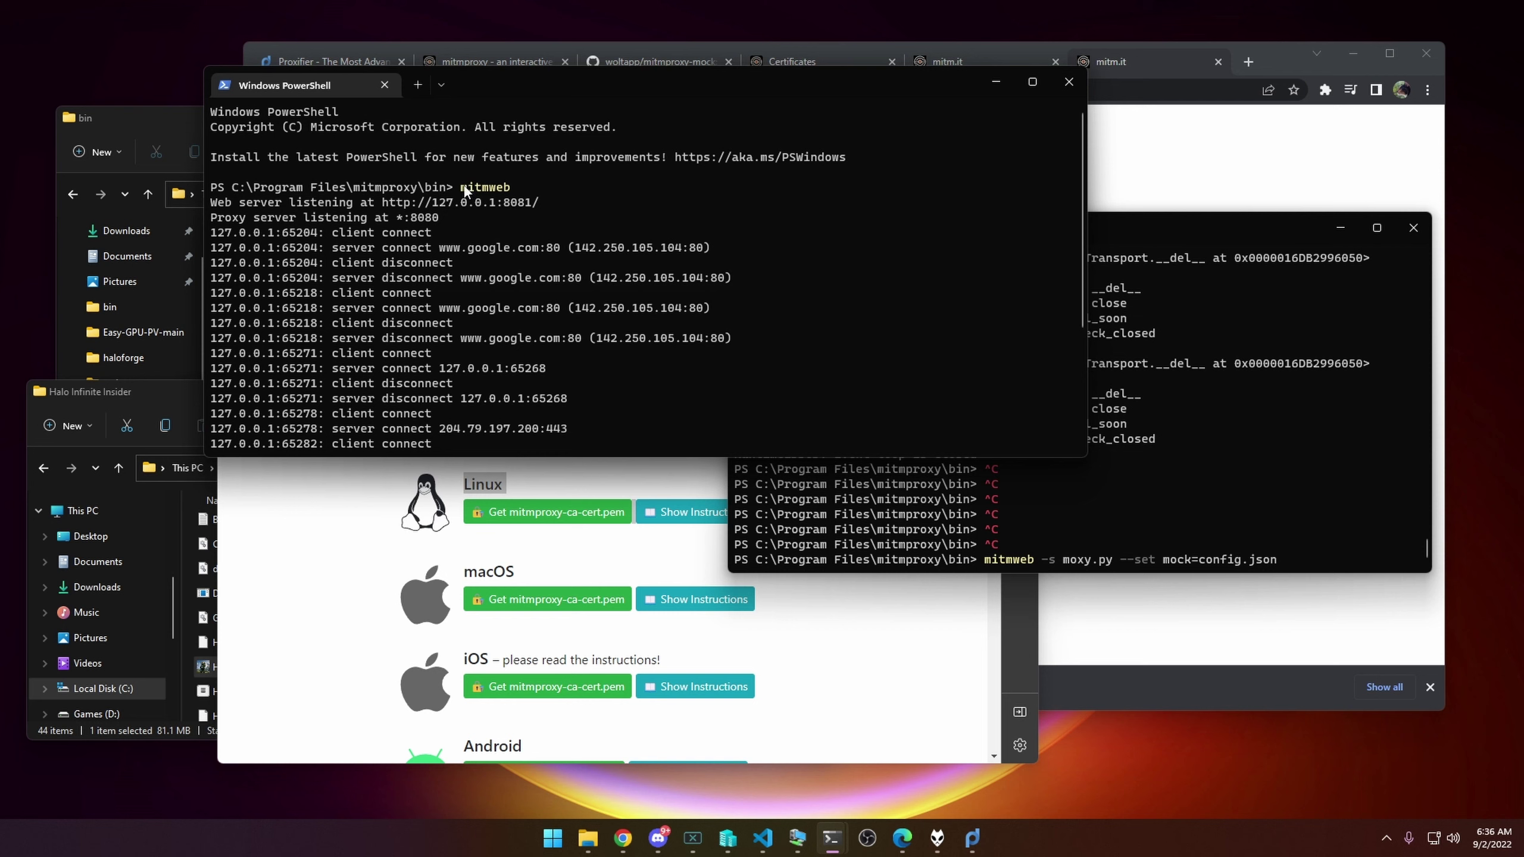
{"action": "left_click_drag", "start_coordinate": [462, 187], "coordinate": [512, 186]}
{"action": "key", "text": "ctrl+c"}
{"action": "scroll", "coordinate": [612, 198], "scroll_direction": "down", "scroll_amount": 4}
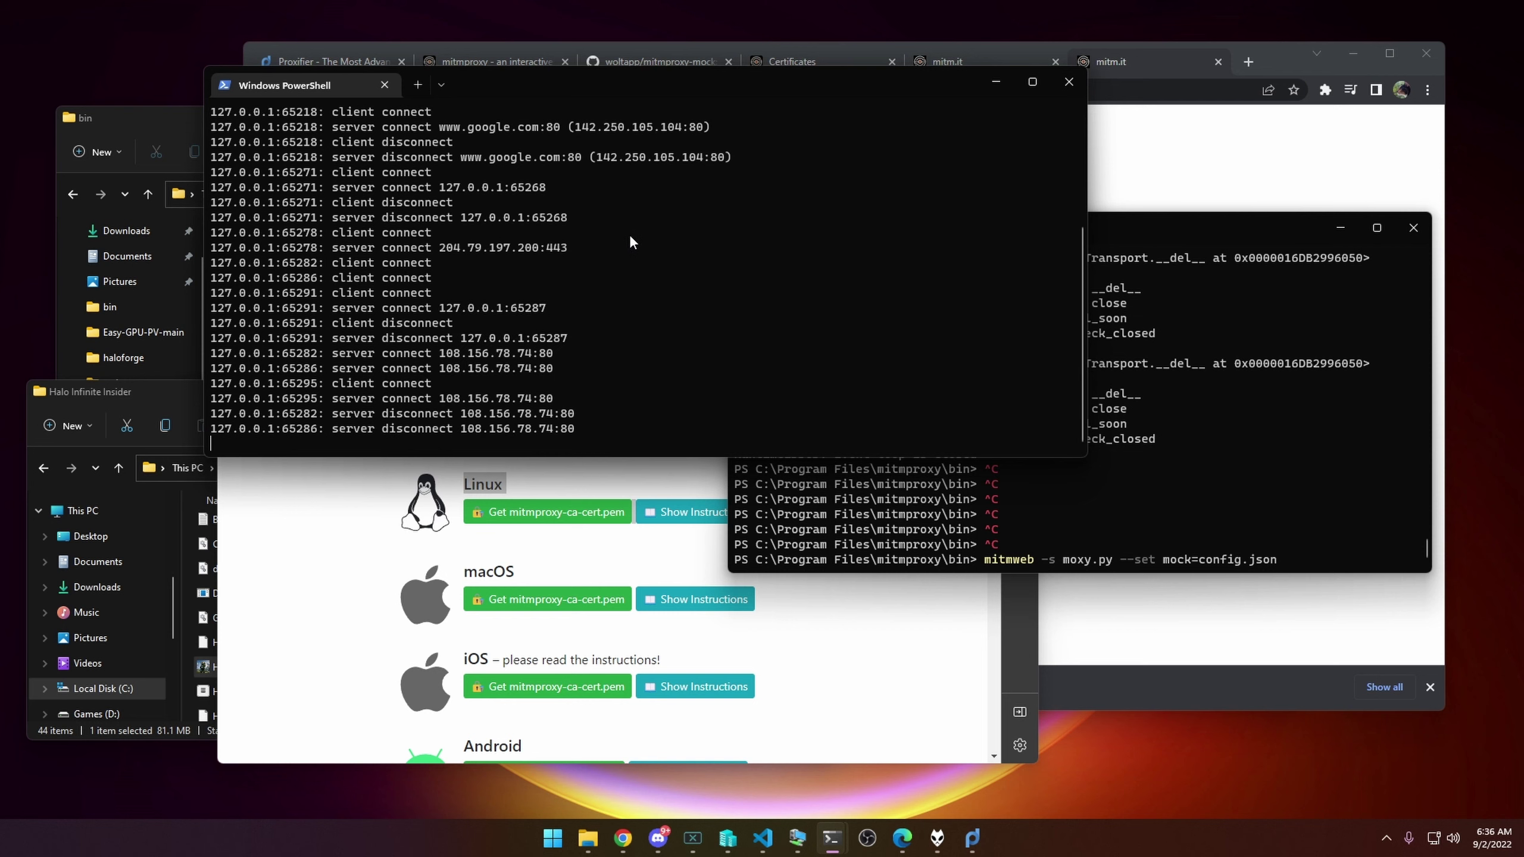
{"action": "left_click_drag", "start_coordinate": [759, 84], "coordinate": [651, 264]}
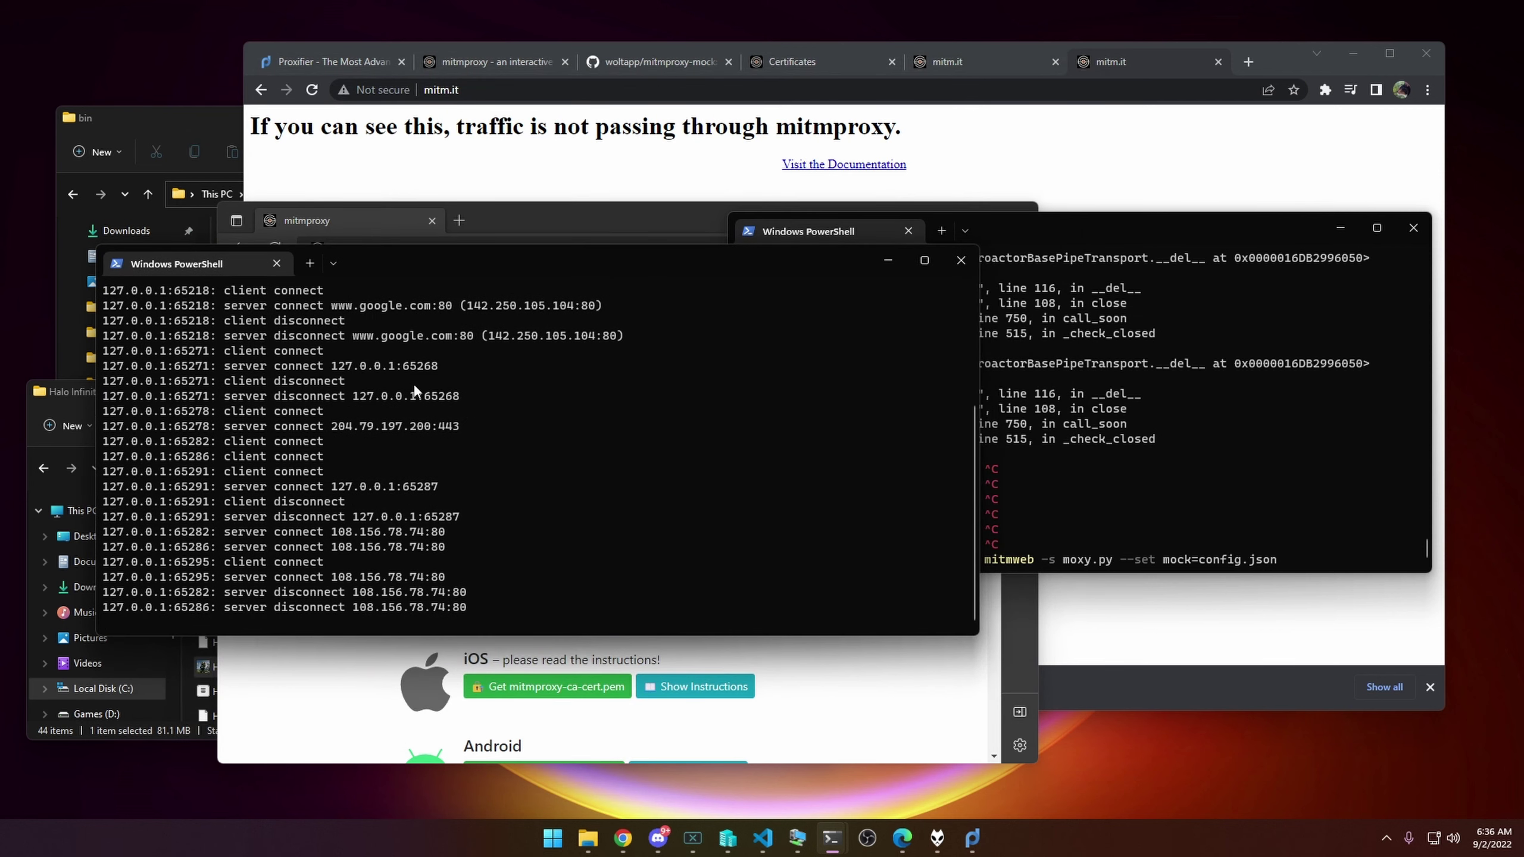
- Return to Edge, download the Windows certificate mitmproxy-ca-cert.p12 from mitm.it and open the downloaded file
{"action": "left_click_drag", "start_coordinate": [616, 212], "coordinate": [671, 175]}
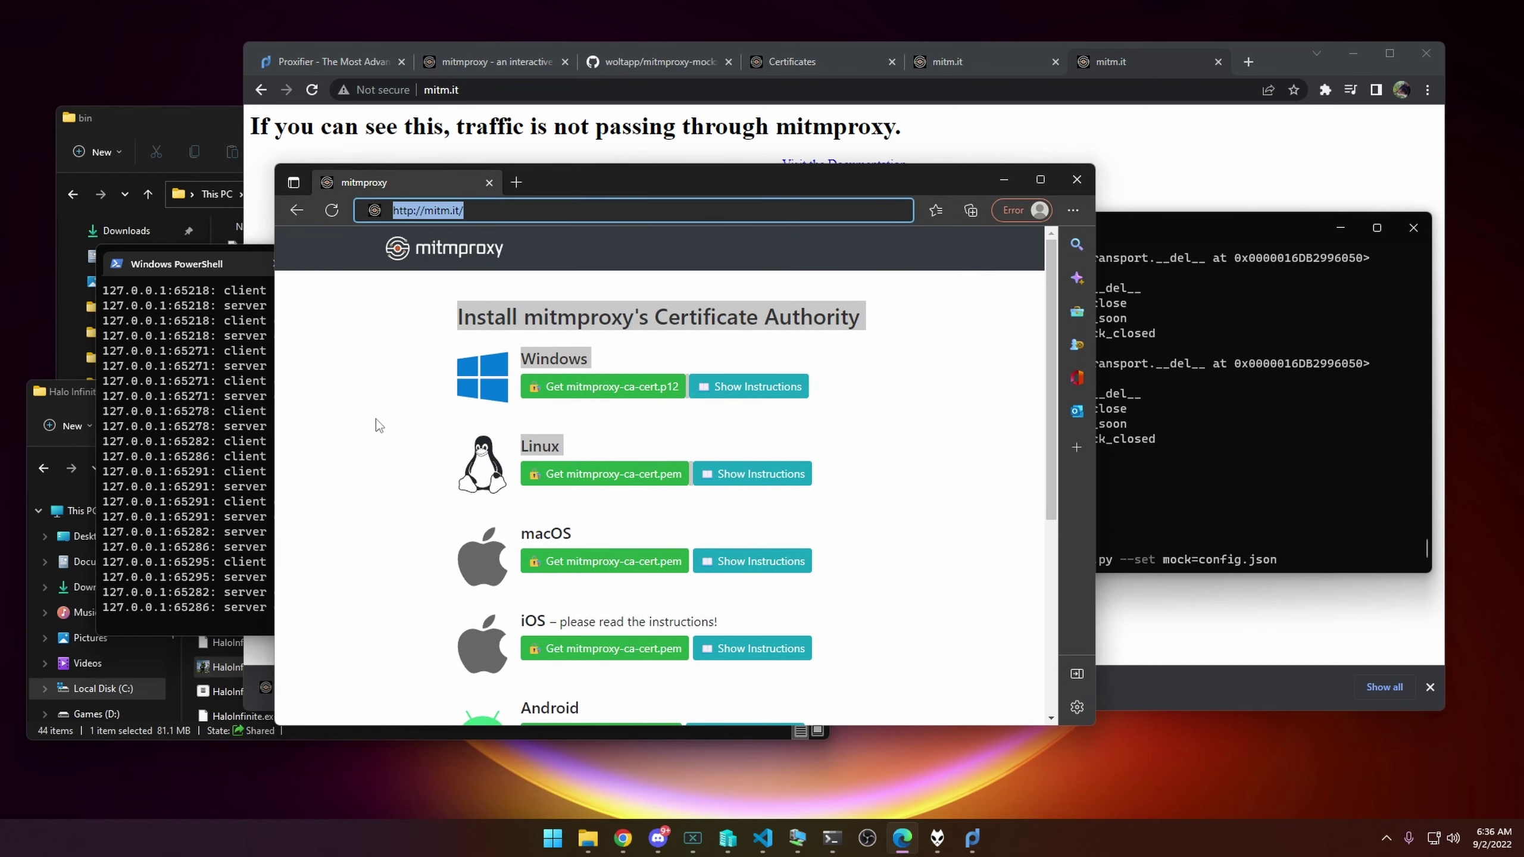
{"action": "left_click", "coordinate": [612, 388]}
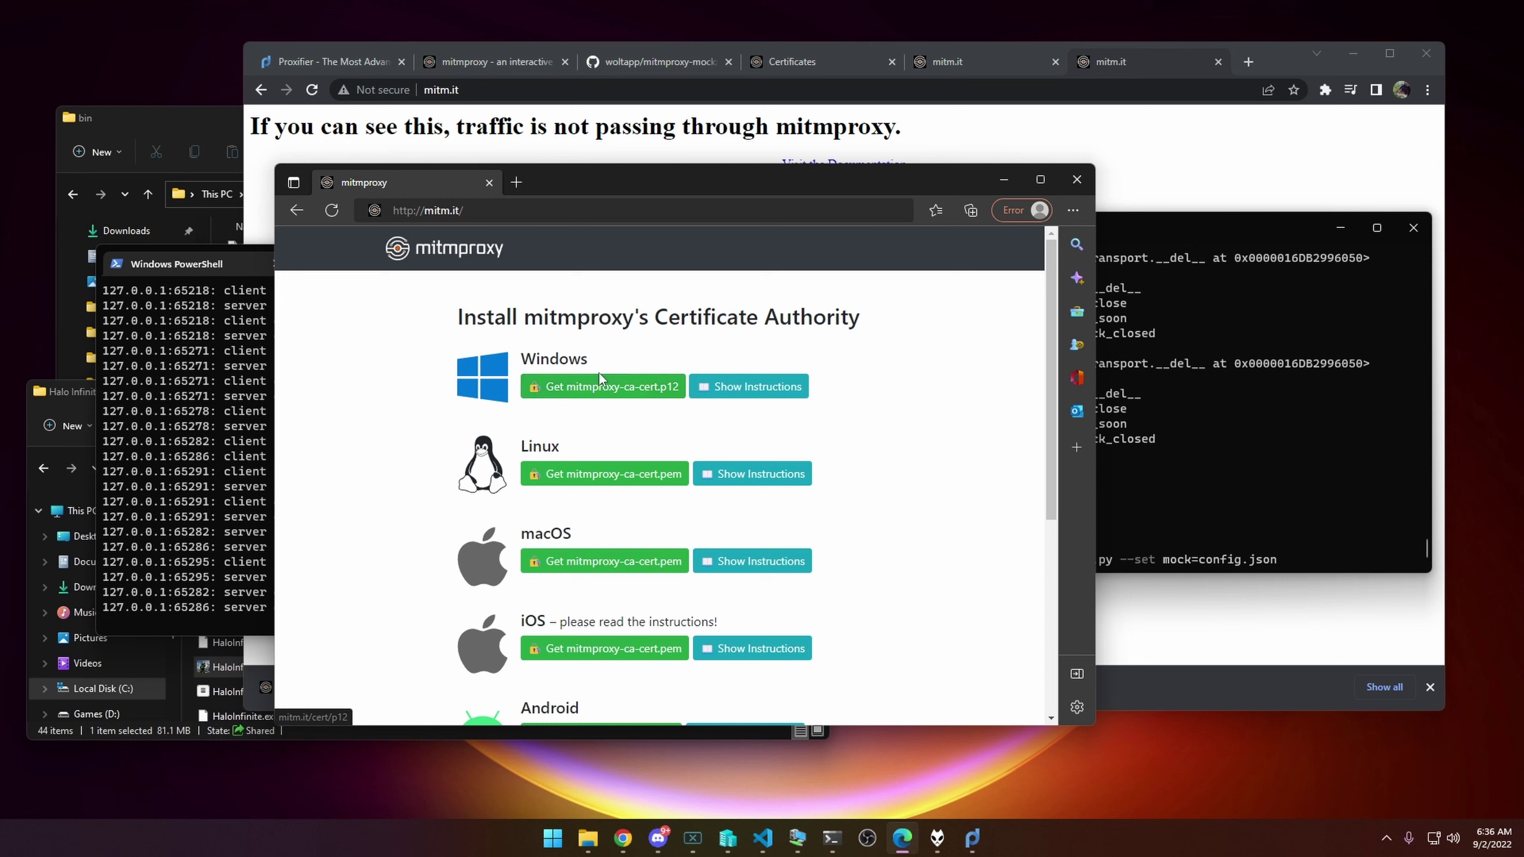
{"action": "left_click", "coordinate": [614, 389]}
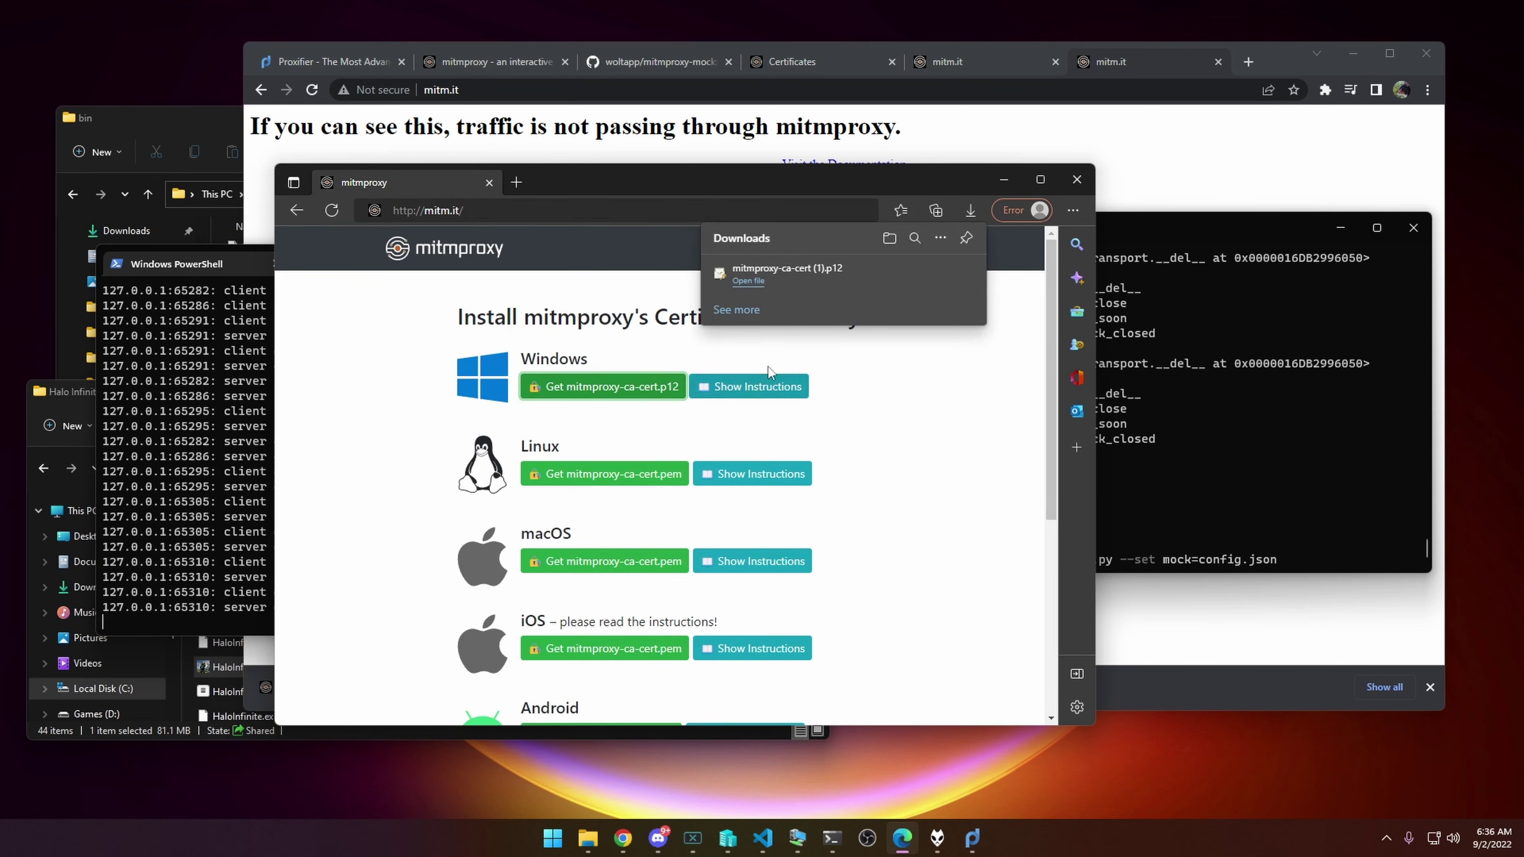
{"action": "left_click", "coordinate": [801, 277]}
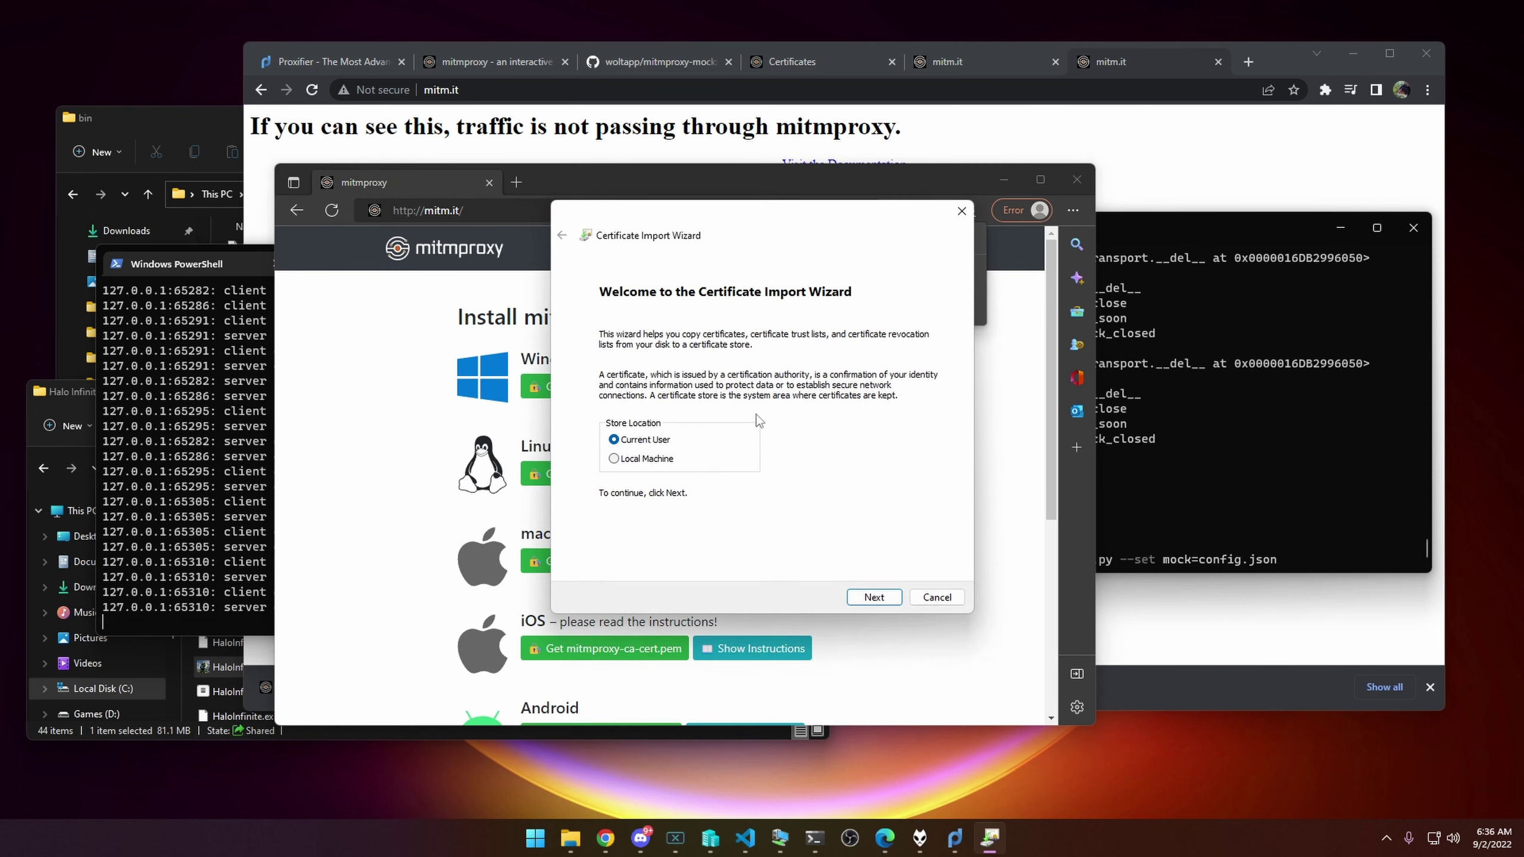
- Walk through the Certificate Import Wizard for the current user with automatic store selection, cancelling at its final page
{"action": "left_click", "coordinate": [884, 598]}
{"action": "left_click", "coordinate": [876, 597]}
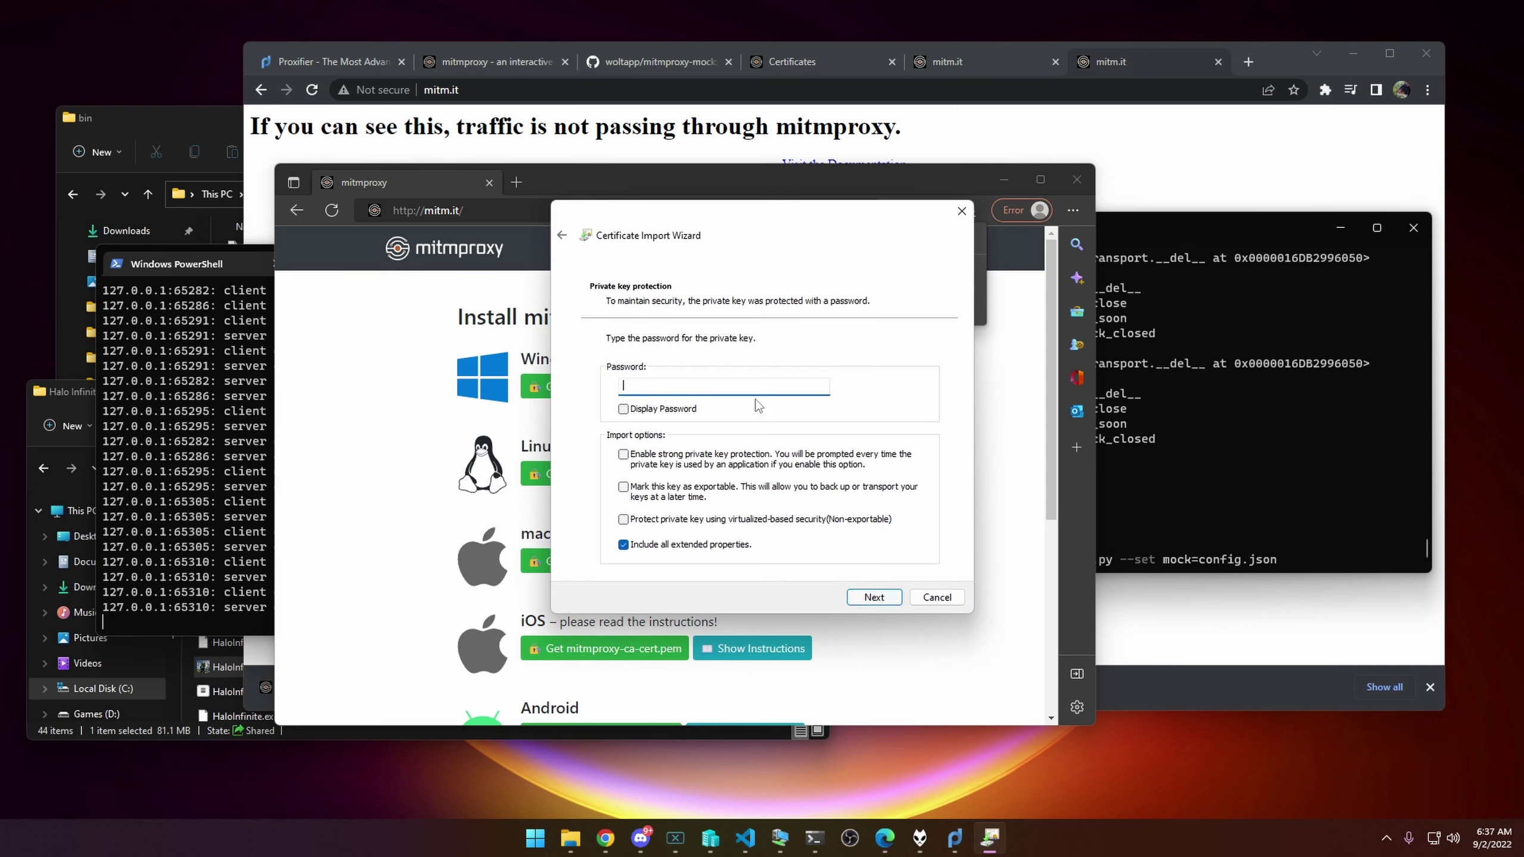
{"action": "left_click", "coordinate": [874, 597]}
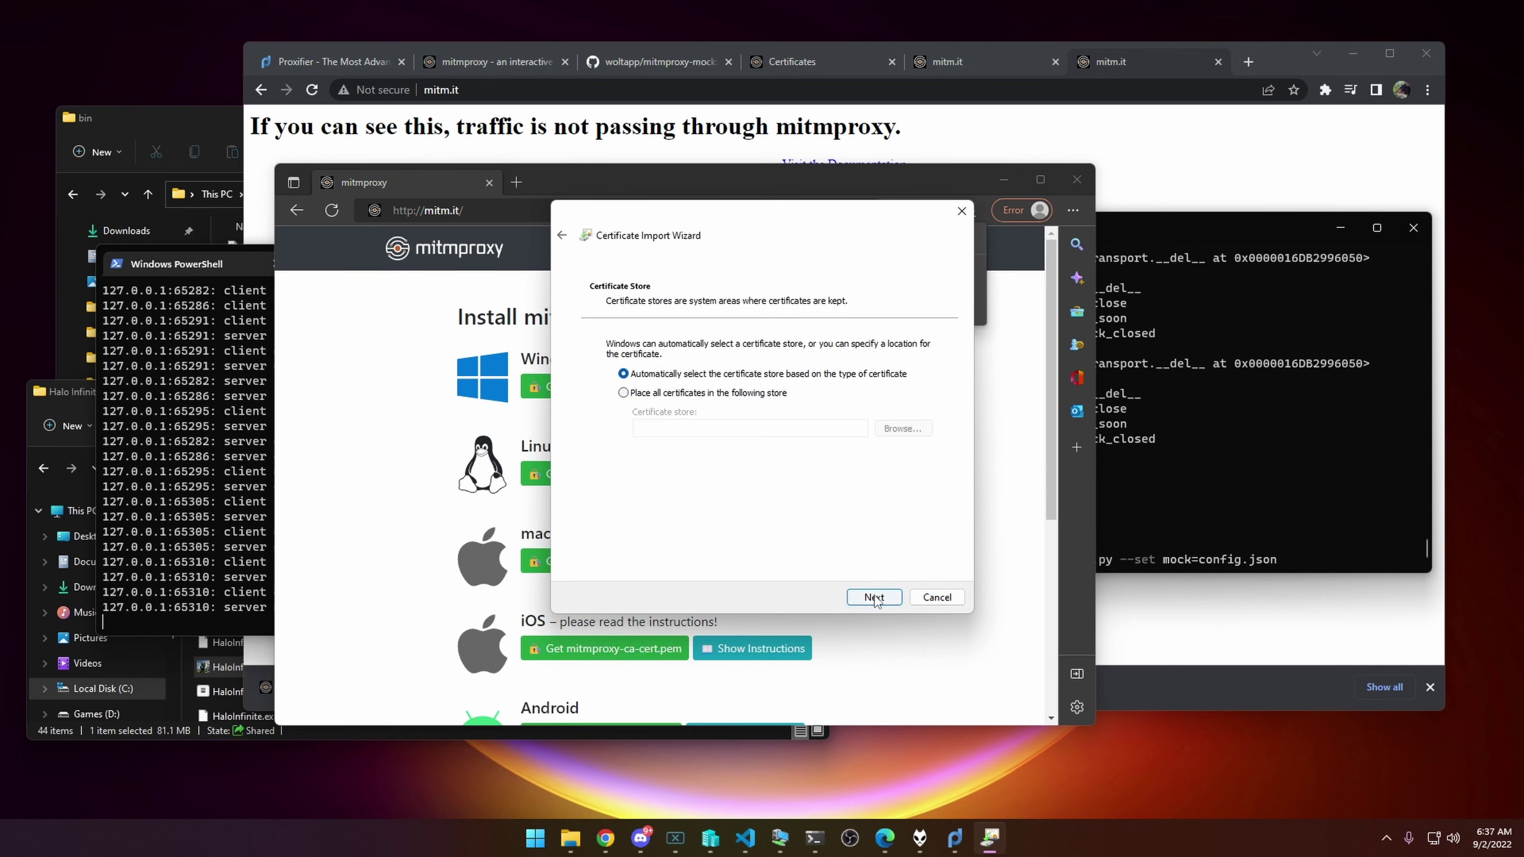
{"action": "left_click", "coordinate": [875, 597]}
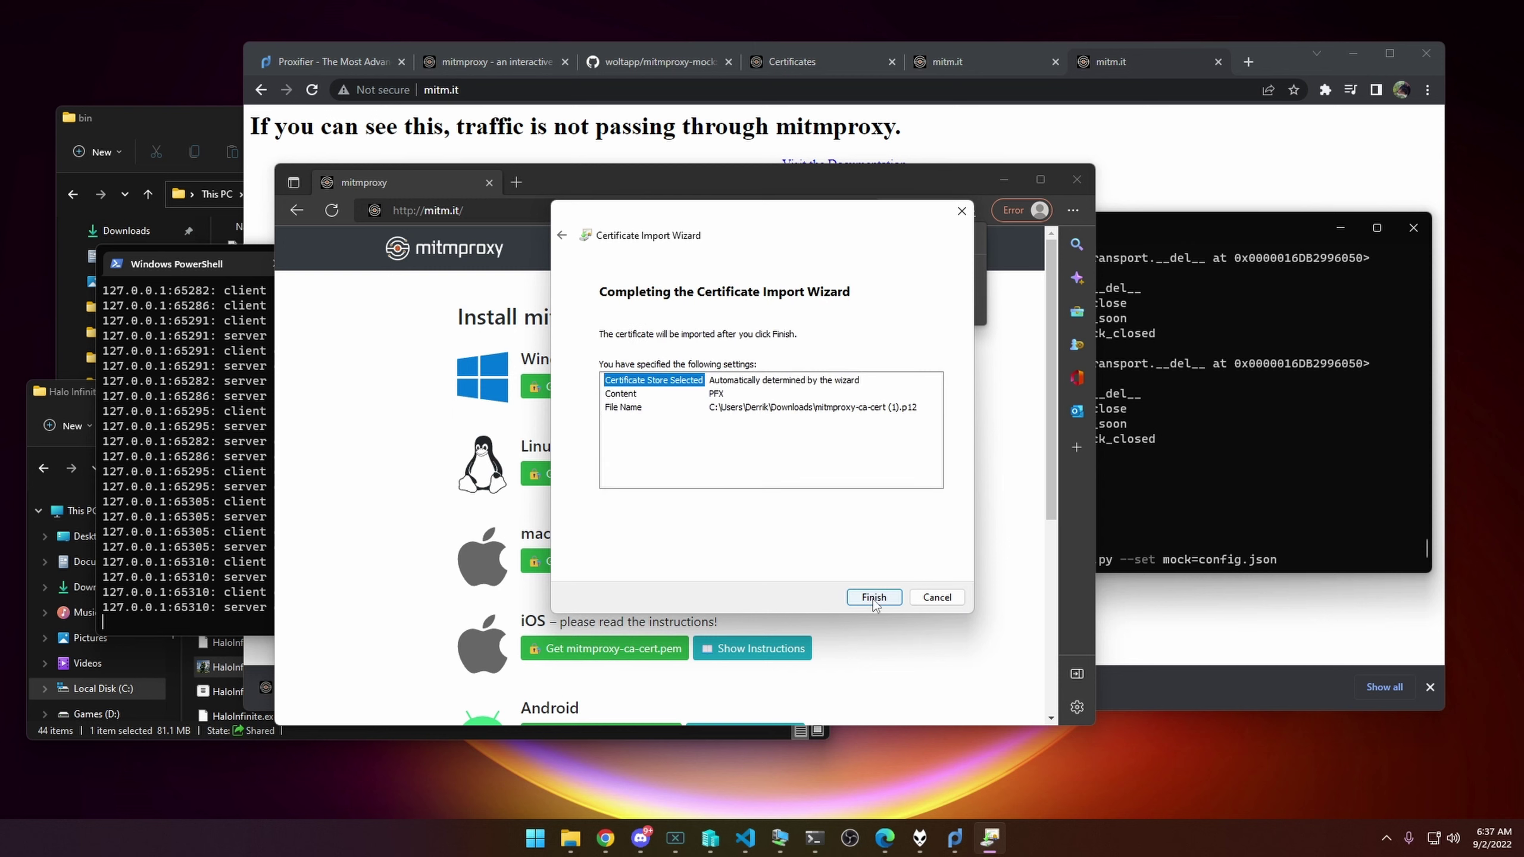
{"action": "left_click", "coordinate": [940, 597]}
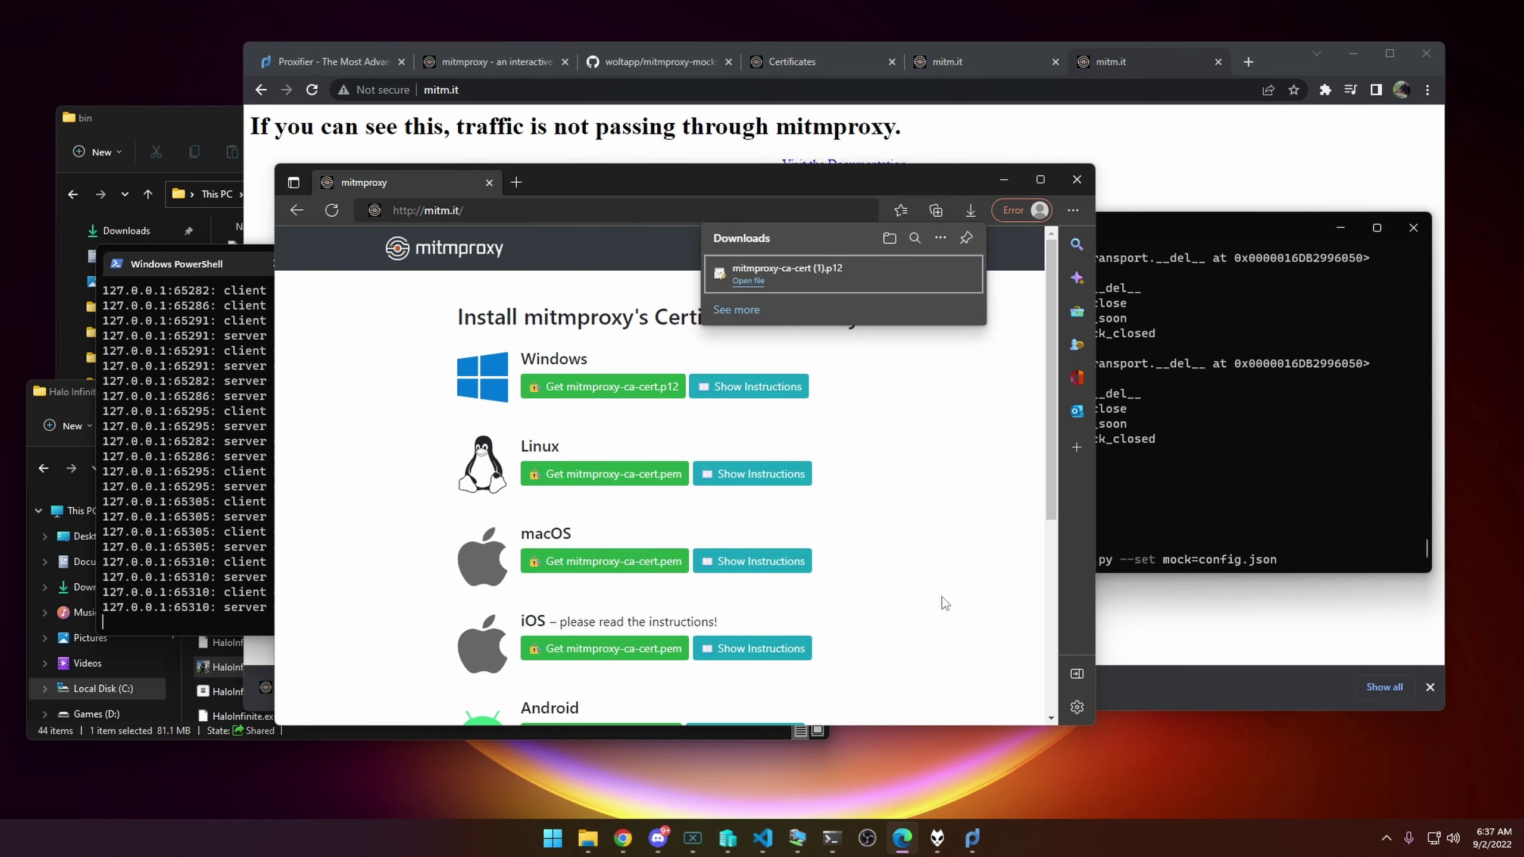
{"action": "left_click", "coordinate": [954, 555]}
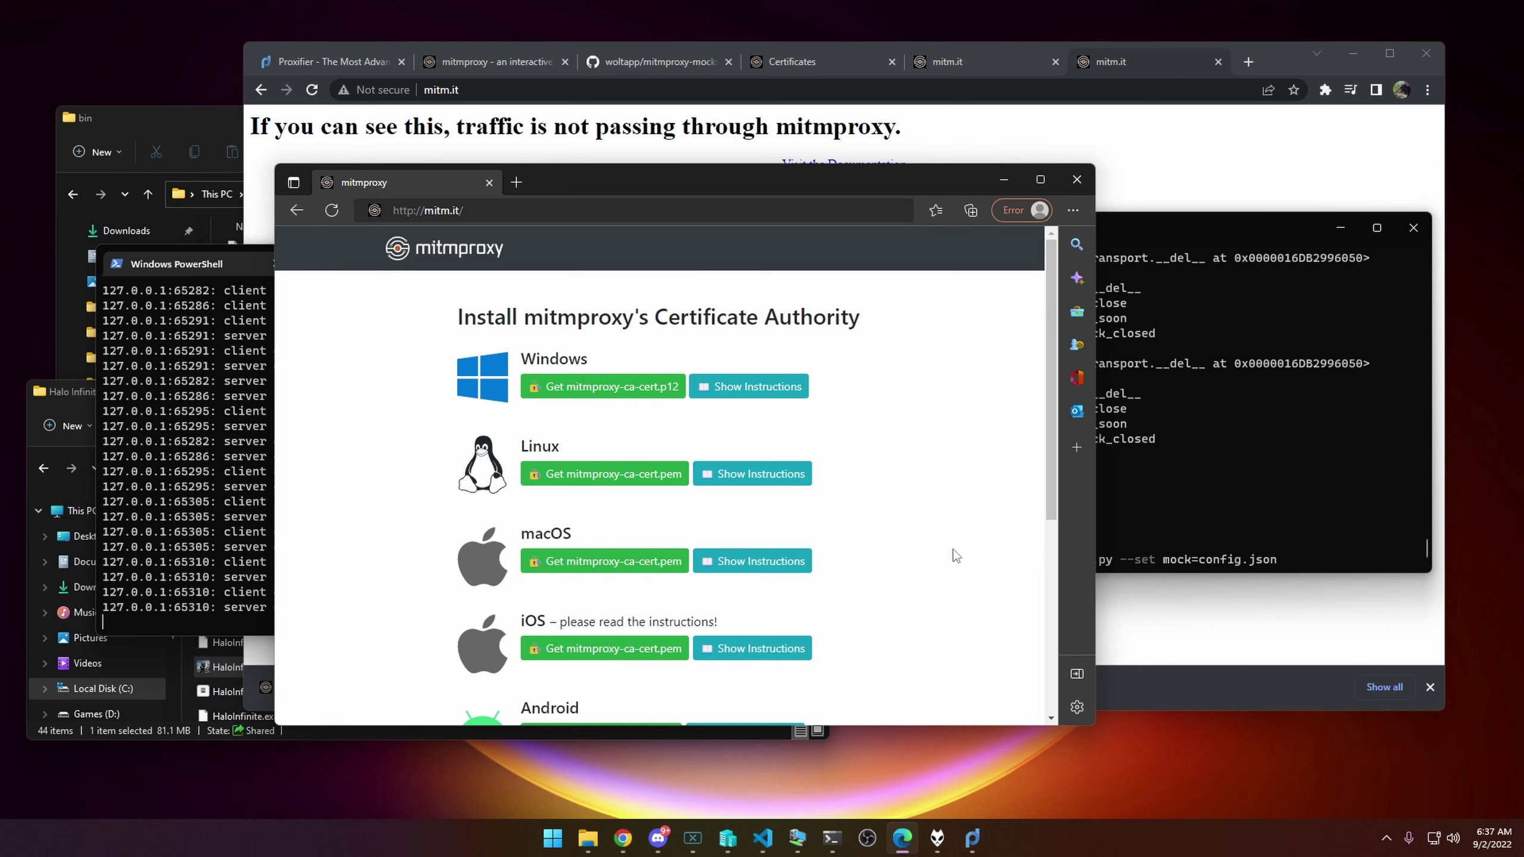
- Close Edge plus Chrome's two mitm.it tabs and Certificates tab, returning to the woltapp/mitmproxy-mock repository page
{"action": "left_click", "coordinate": [487, 183]}
{"action": "left_click_drag", "start_coordinate": [667, 249], "coordinate": [634, 384]}
{"action": "left_click", "coordinate": [897, 146]}
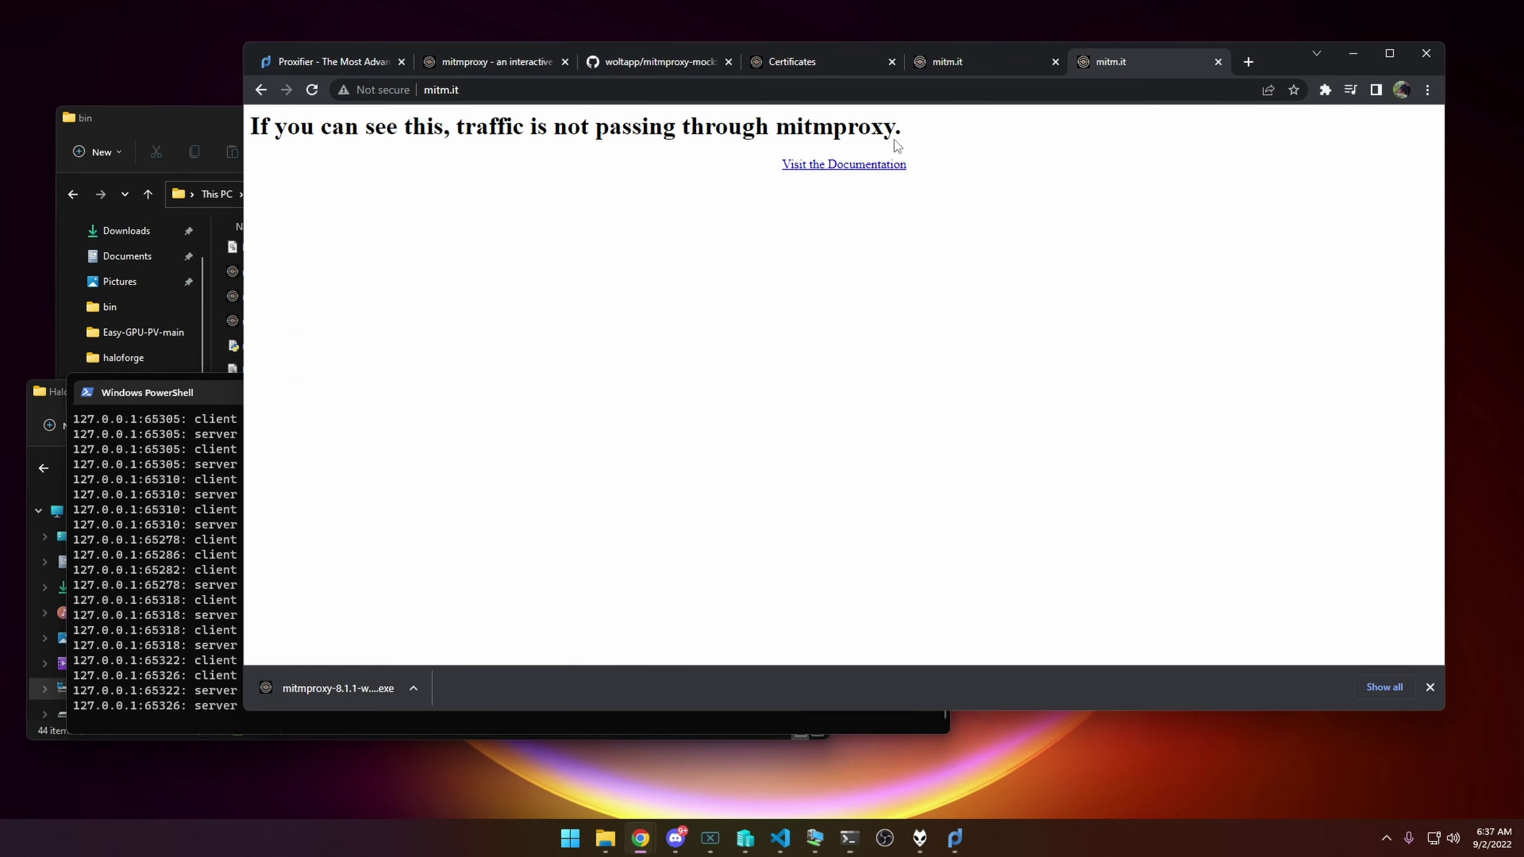
{"action": "left_click", "coordinate": [1219, 62]}
{"action": "left_click", "coordinate": [1185, 63]}
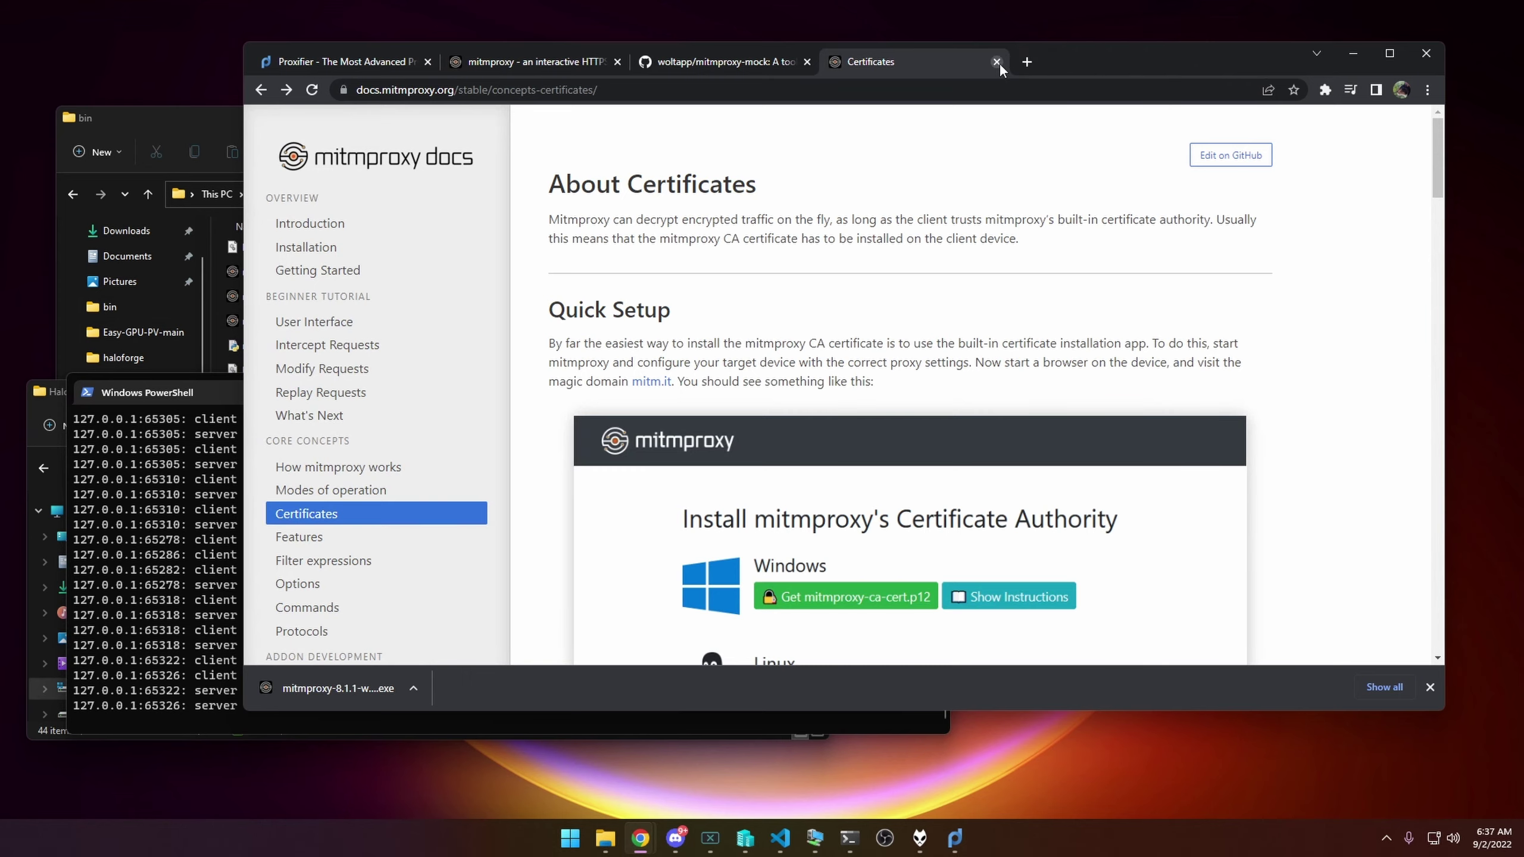
{"action": "left_click", "coordinate": [999, 62]}
{"action": "scroll", "coordinate": [847, 215], "scroll_direction": "up", "scroll_amount": 20}
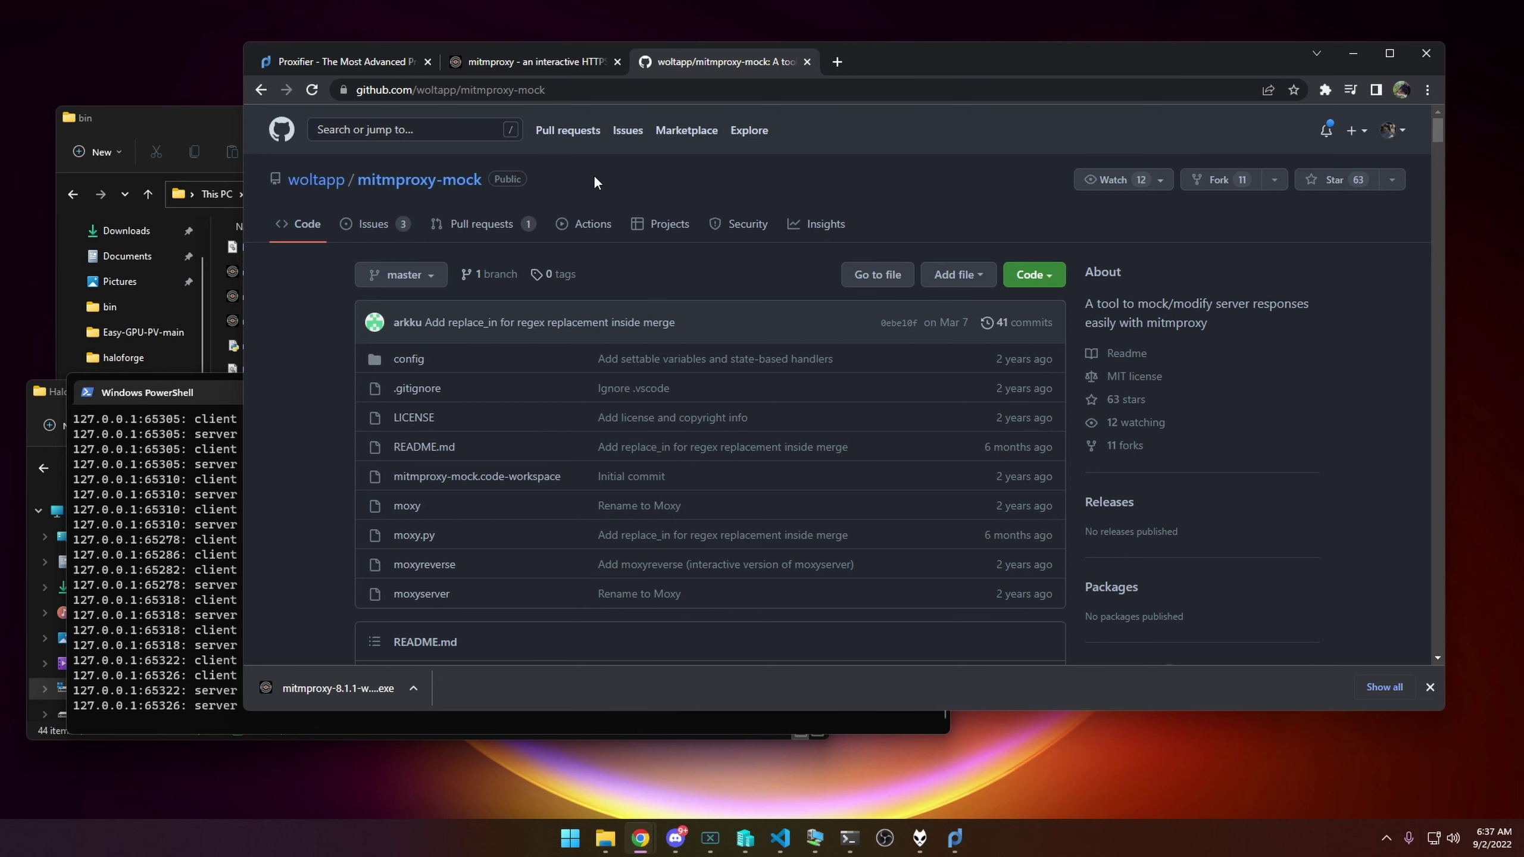
{"action": "scroll", "coordinate": [877, 269], "scroll_direction": "down", "scroll_amount": 5}
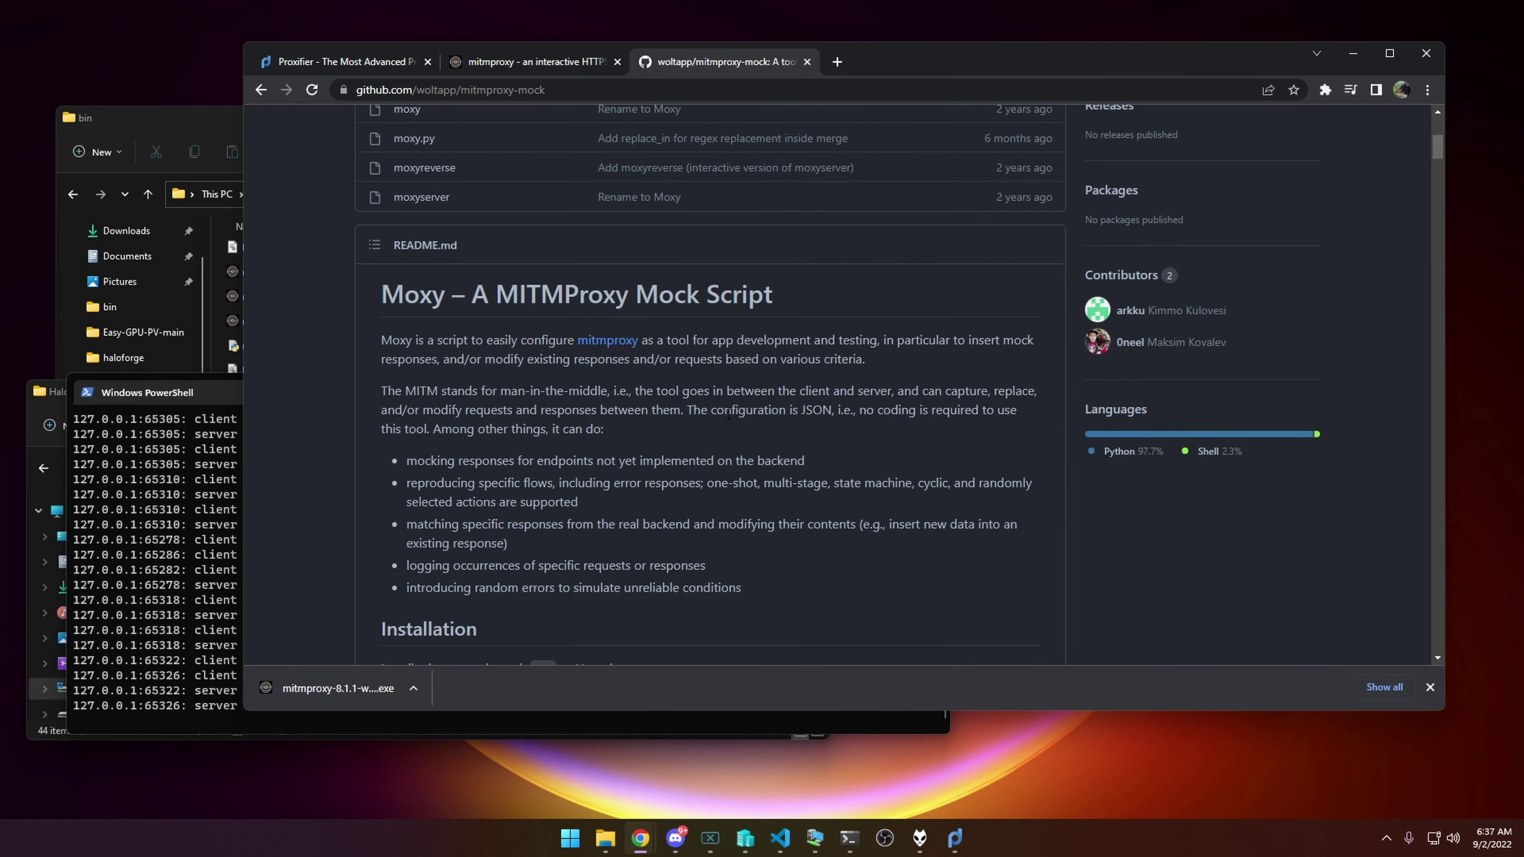
- Stop the running mitmweb process in PowerShell and move its window clear of the repository's heading
{"action": "left_click", "coordinate": [218, 509]}
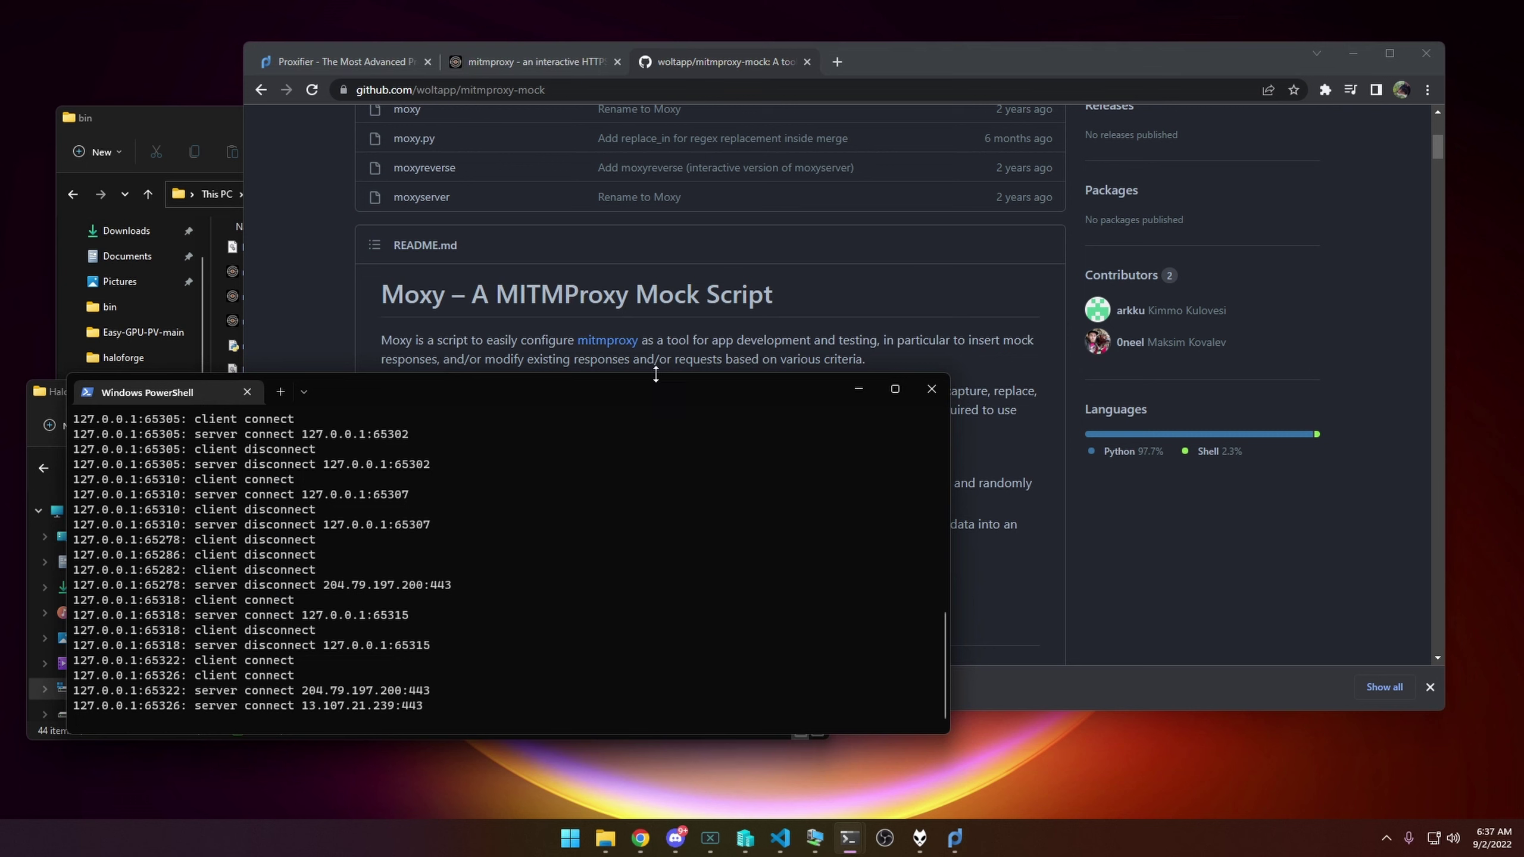
{"action": "left_click_drag", "start_coordinate": [656, 374], "coordinate": [929, 189]}
{"action": "scroll", "coordinate": [648, 437], "scroll_direction": "up", "scroll_amount": 10}
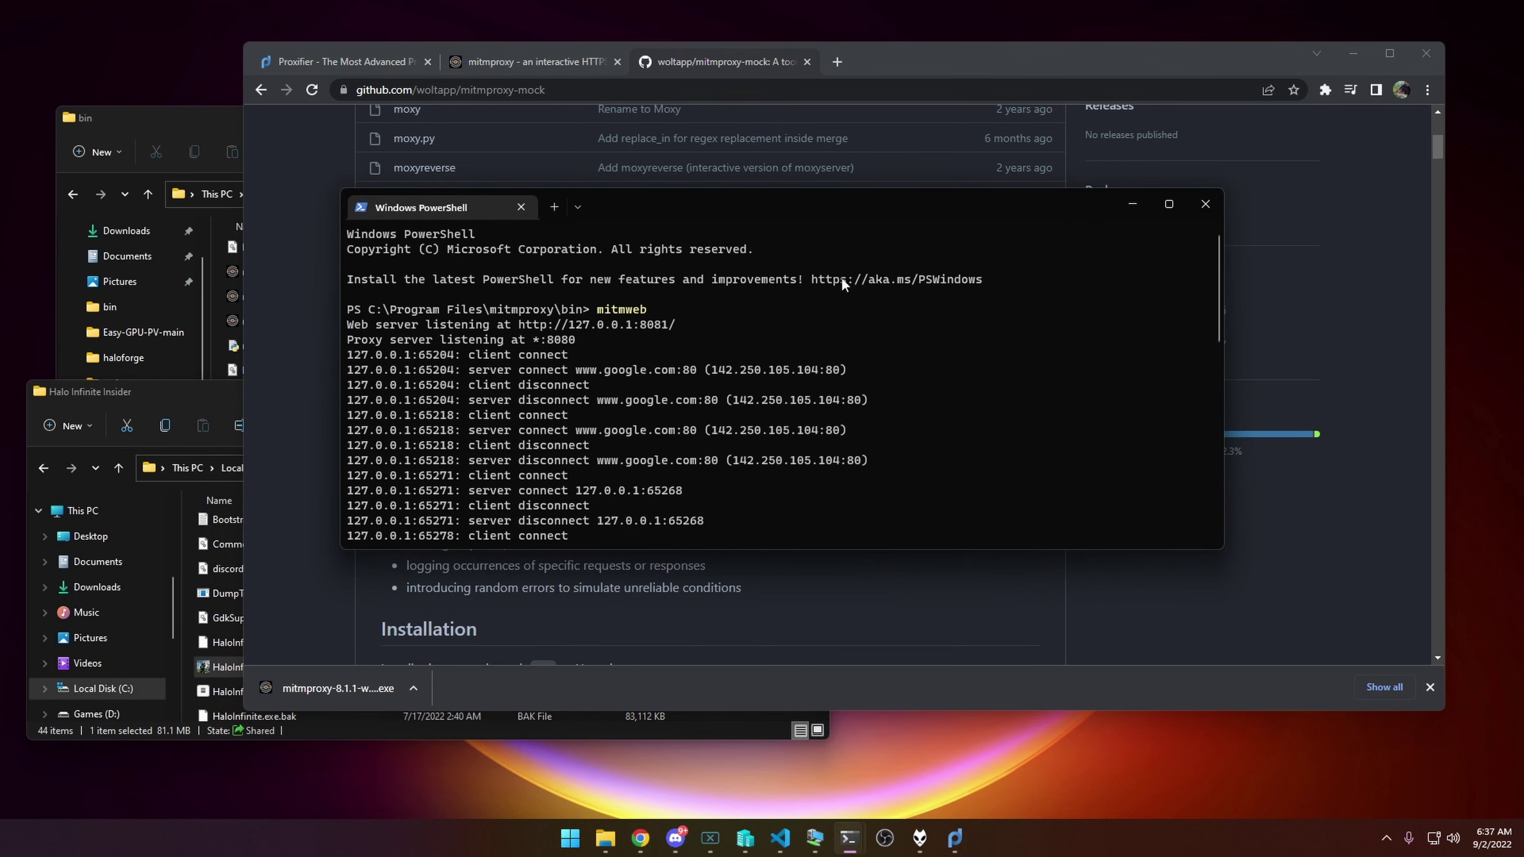
{"action": "scroll", "coordinate": [684, 325], "scroll_direction": "down", "scroll_amount": 10}
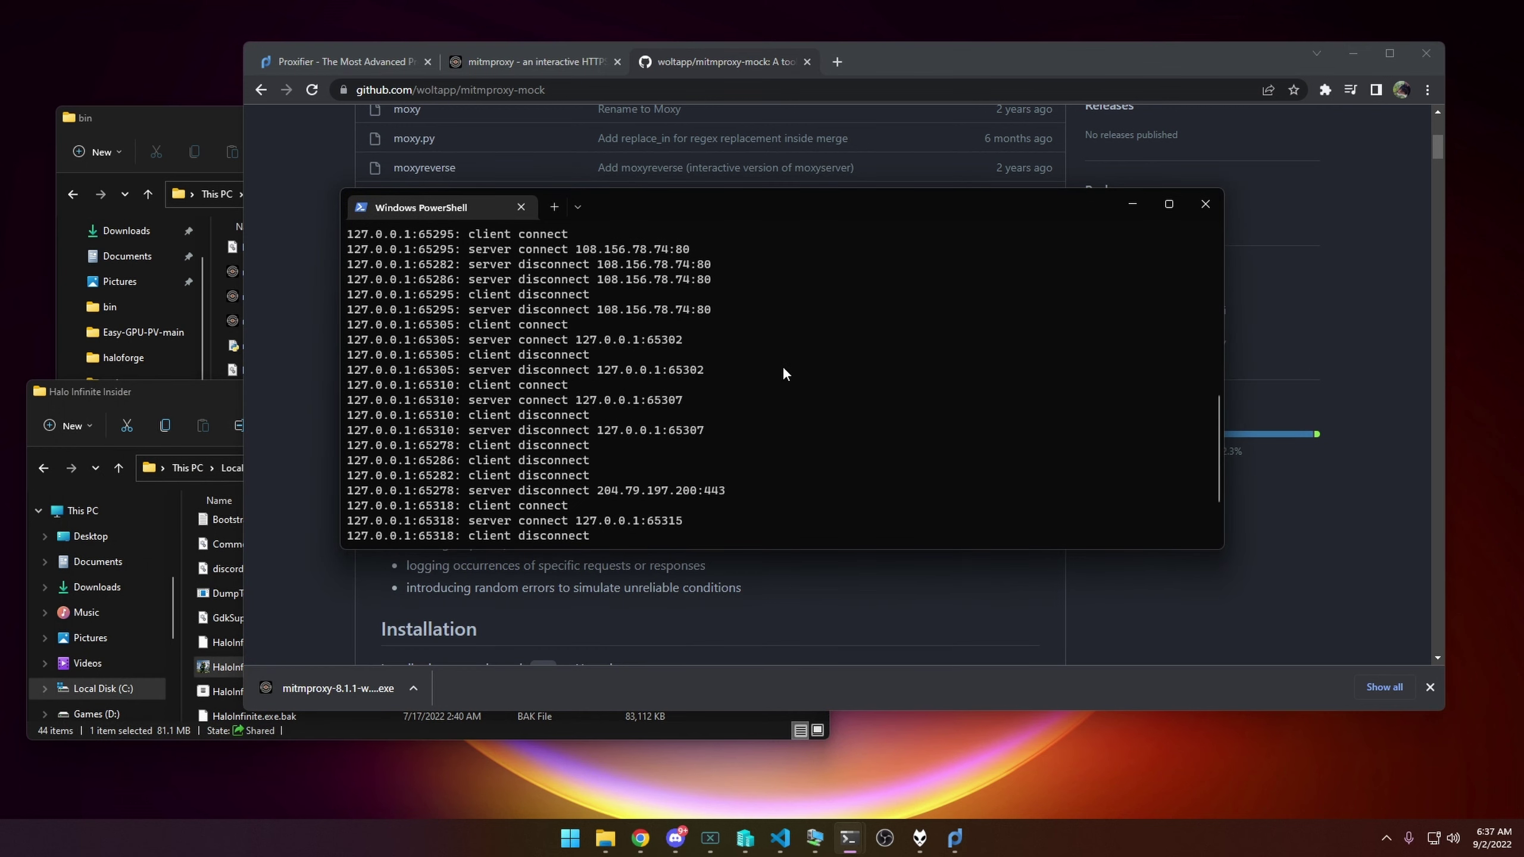
{"action": "scroll", "coordinate": [645, 415], "scroll_direction": "up", "scroll_amount": 10}
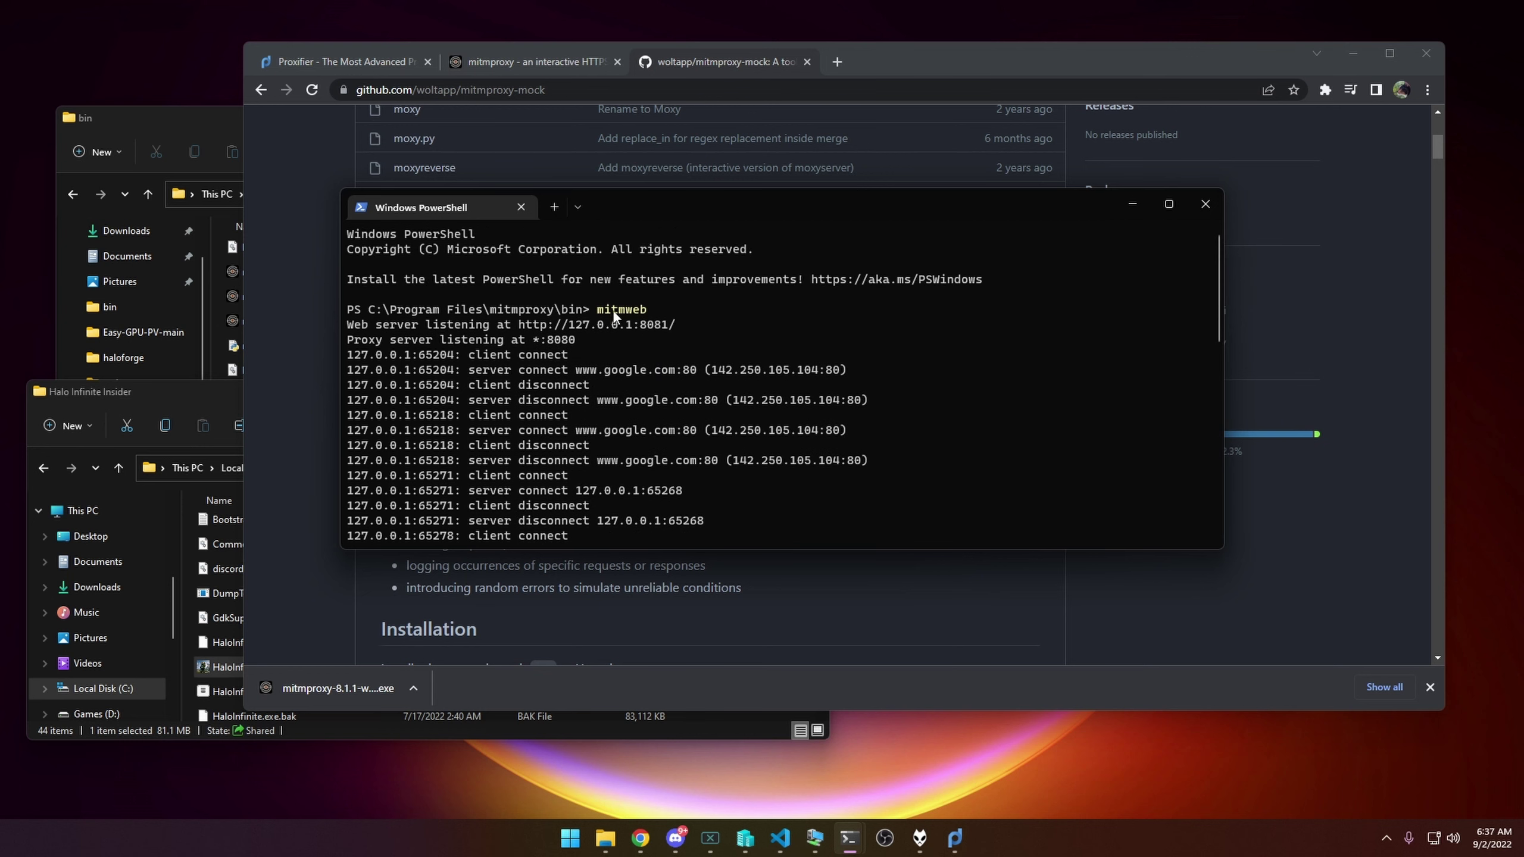
{"action": "scroll", "coordinate": [850, 343], "scroll_direction": "down", "scroll_amount": 10}
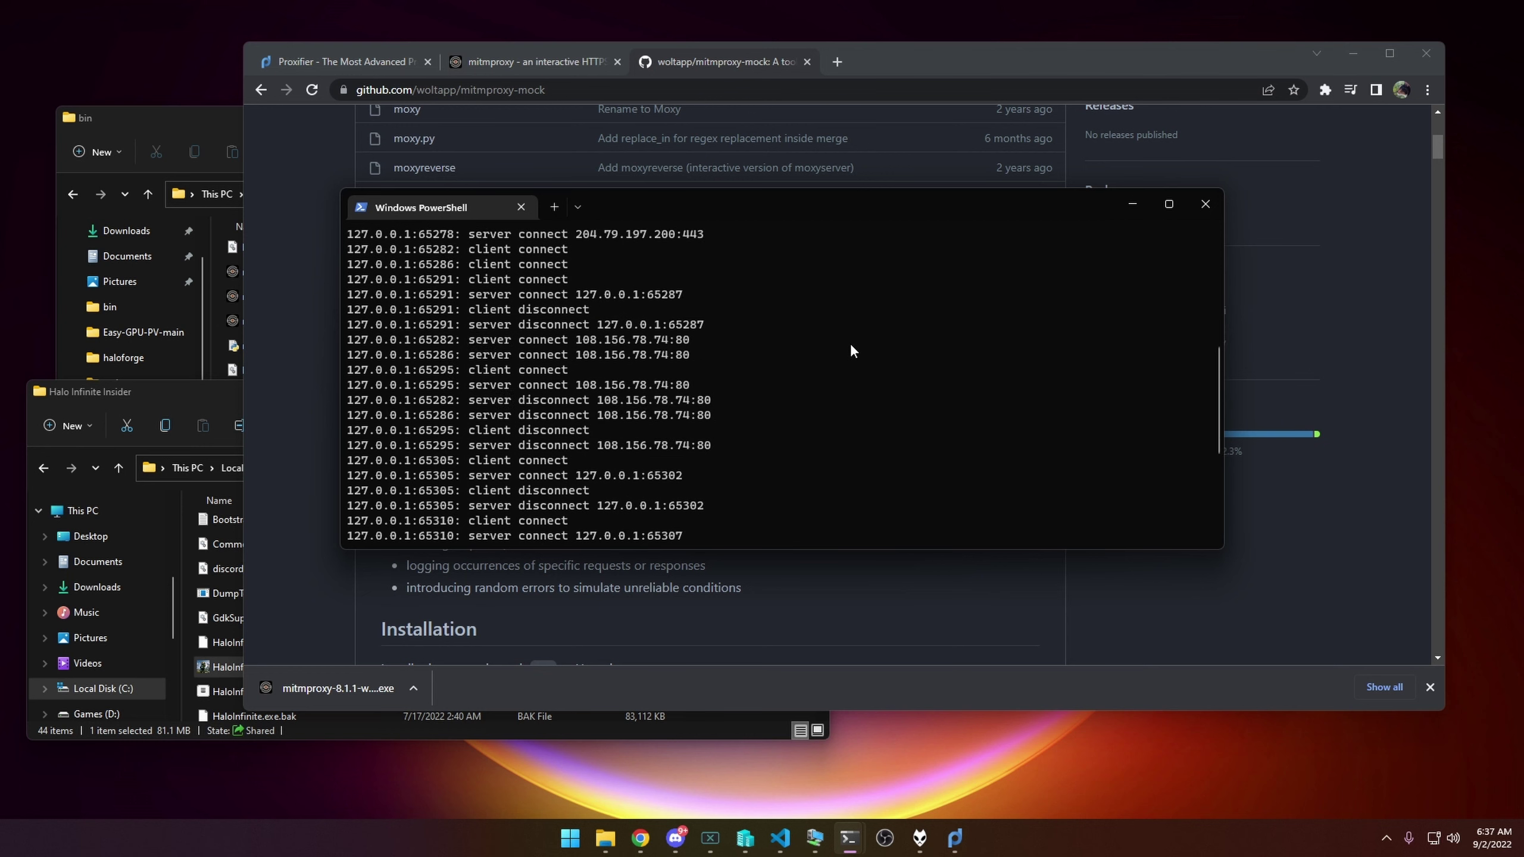
{"action": "key", "text": "ctrl+c"}
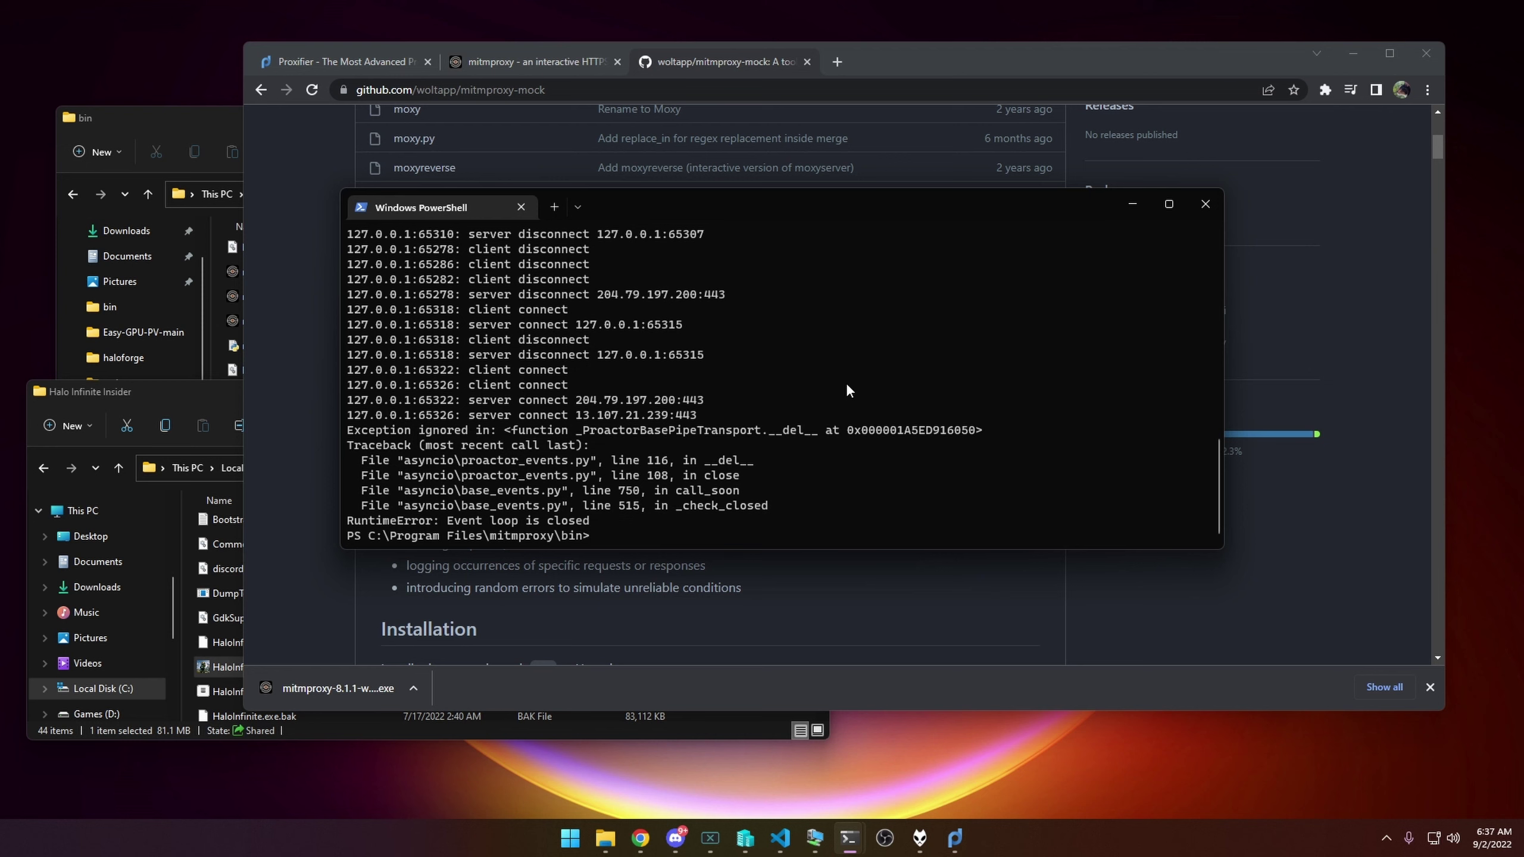
{"action": "key", "text": "ctrl+c"}
{"action": "left_click_drag", "start_coordinate": [861, 208], "coordinate": [578, 367]}
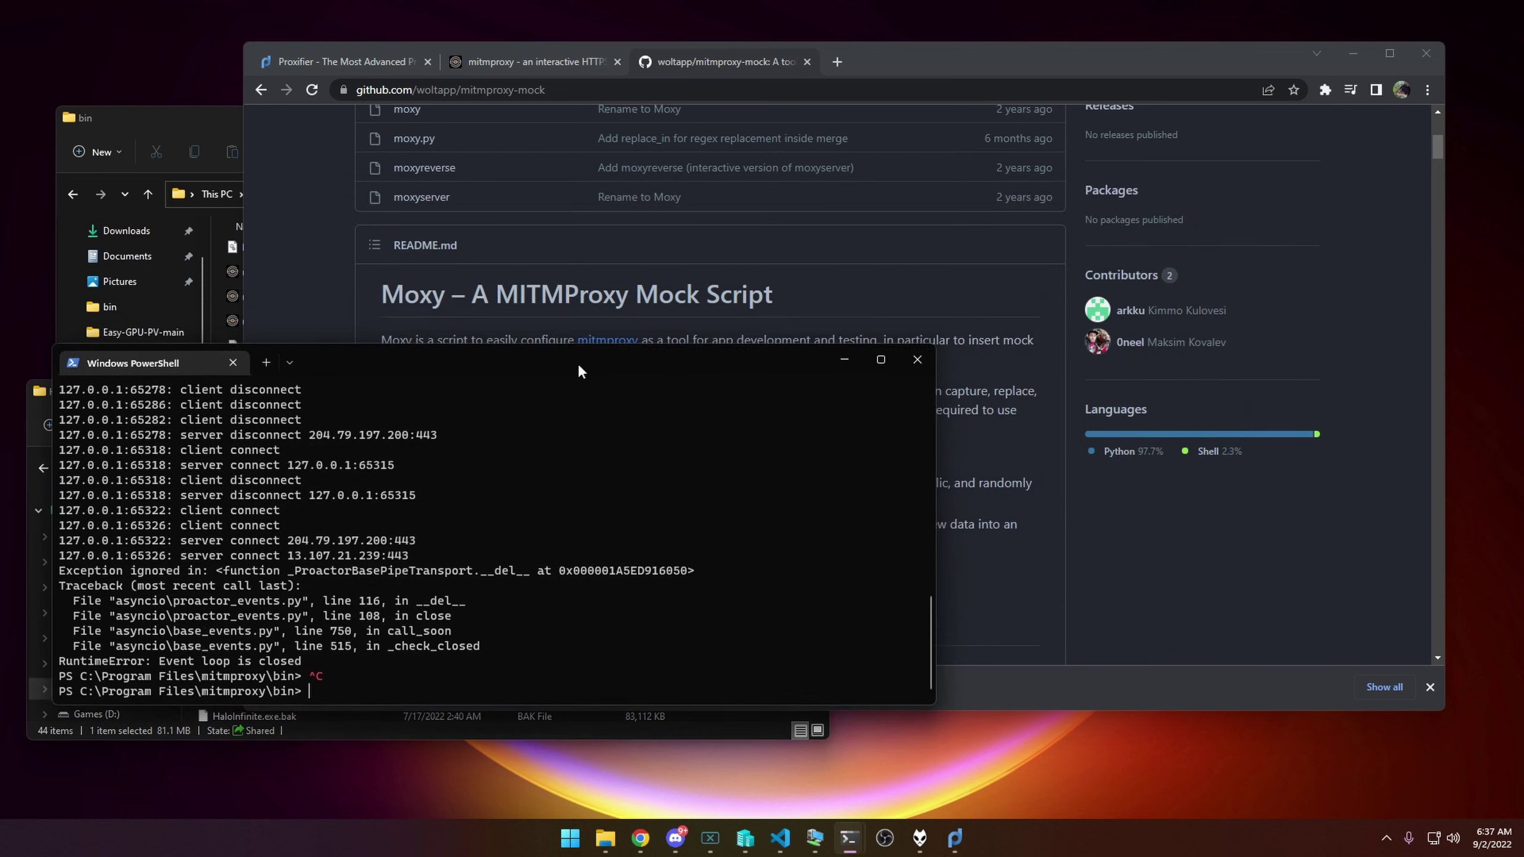
- Download the mitmproxy-mock repository from GitHub as a ZIP archive
{"action": "left_click", "coordinate": [1065, 308]}
{"action": "scroll", "coordinate": [1064, 307], "scroll_direction": "up", "scroll_amount": 5}
{"action": "left_click", "coordinate": [1034, 275]}
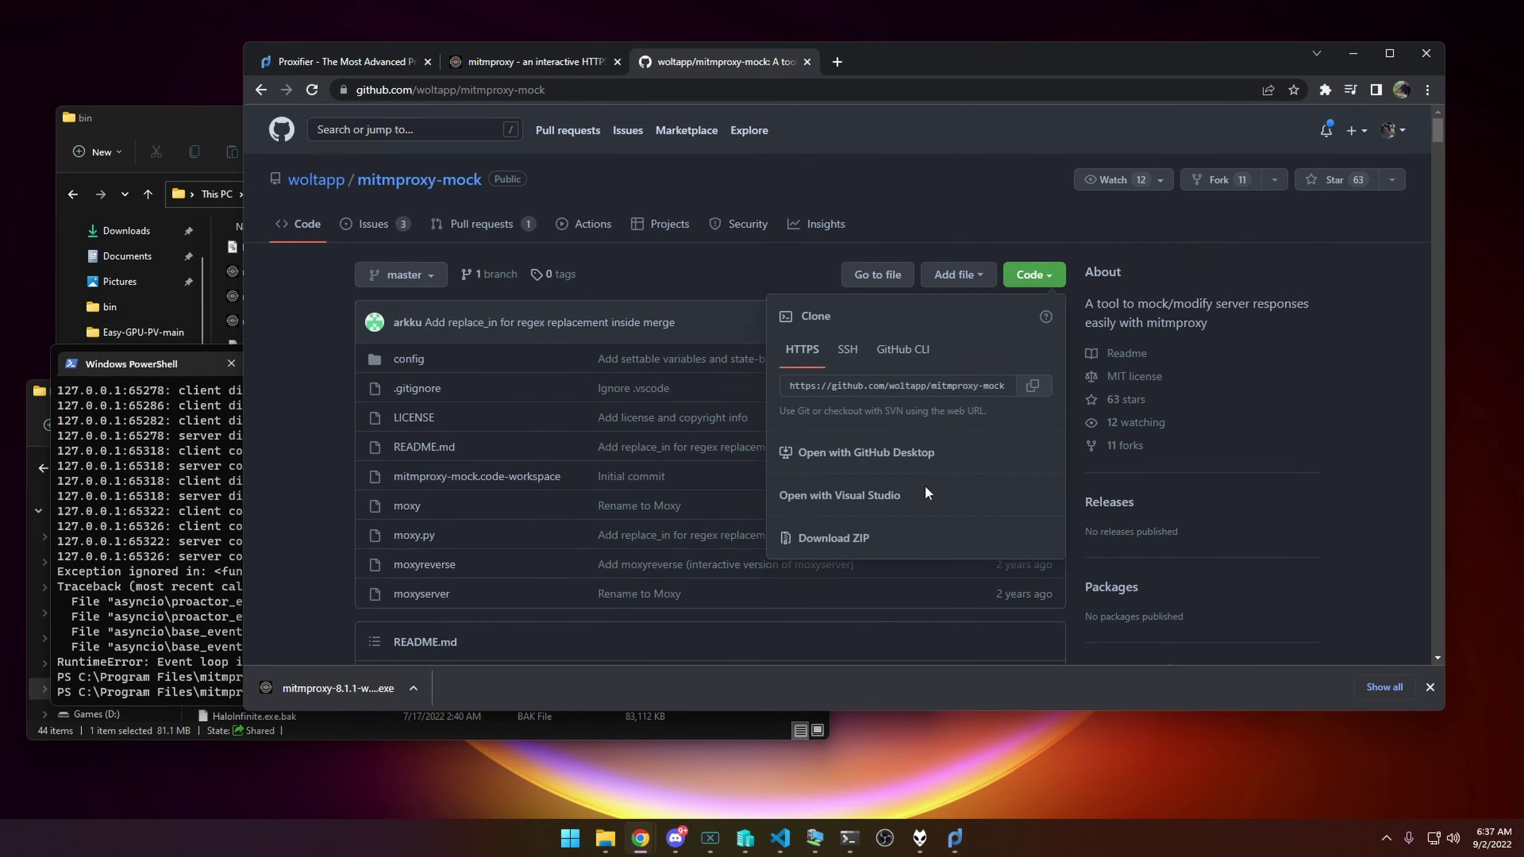
{"action": "left_click", "coordinate": [862, 540]}
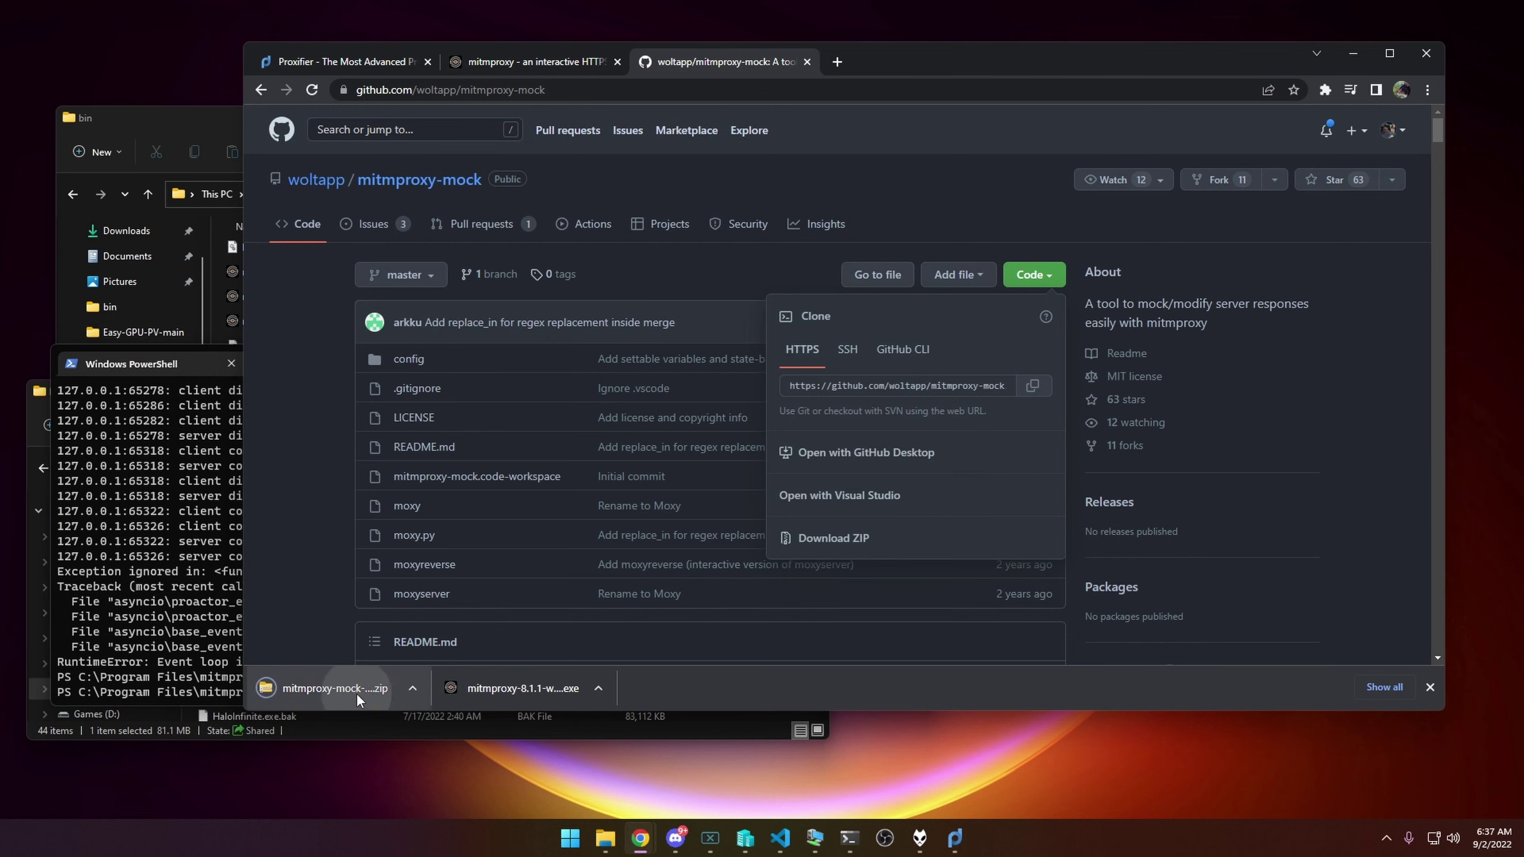
- Open the downloaded ZIP's mitmproxy-mock-master folder, enlarge its window to show all files and select moxy.py
{"action": "left_click", "coordinate": [366, 688]}
{"action": "left_click_drag", "start_coordinate": [550, 420], "coordinate": [999, 202]}
{"action": "double_click", "coordinate": [912, 362]}
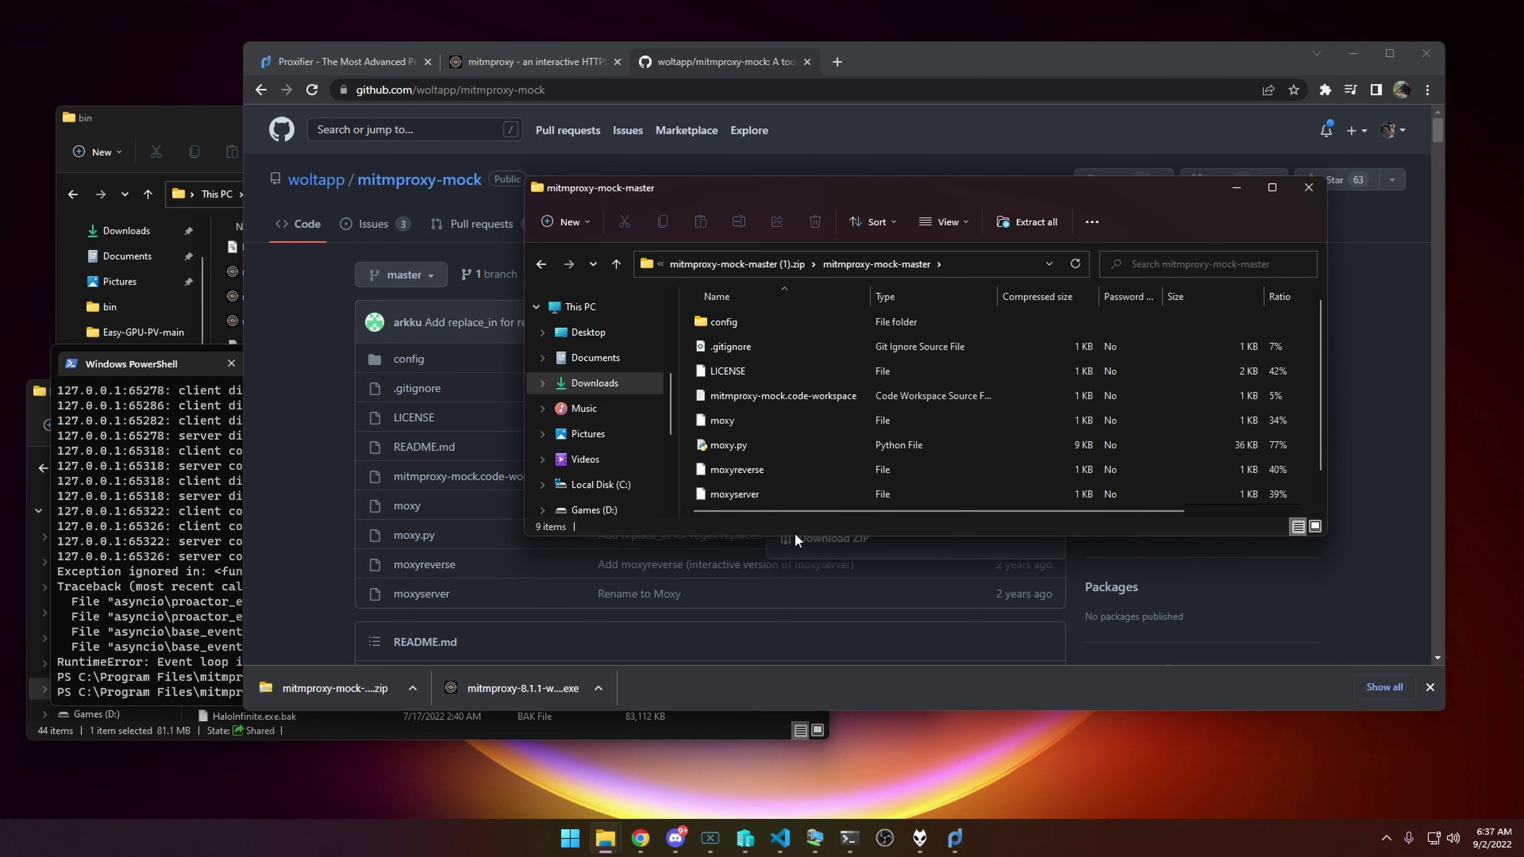
{"action": "left_click_drag", "start_coordinate": [797, 535], "coordinate": [799, 746]}
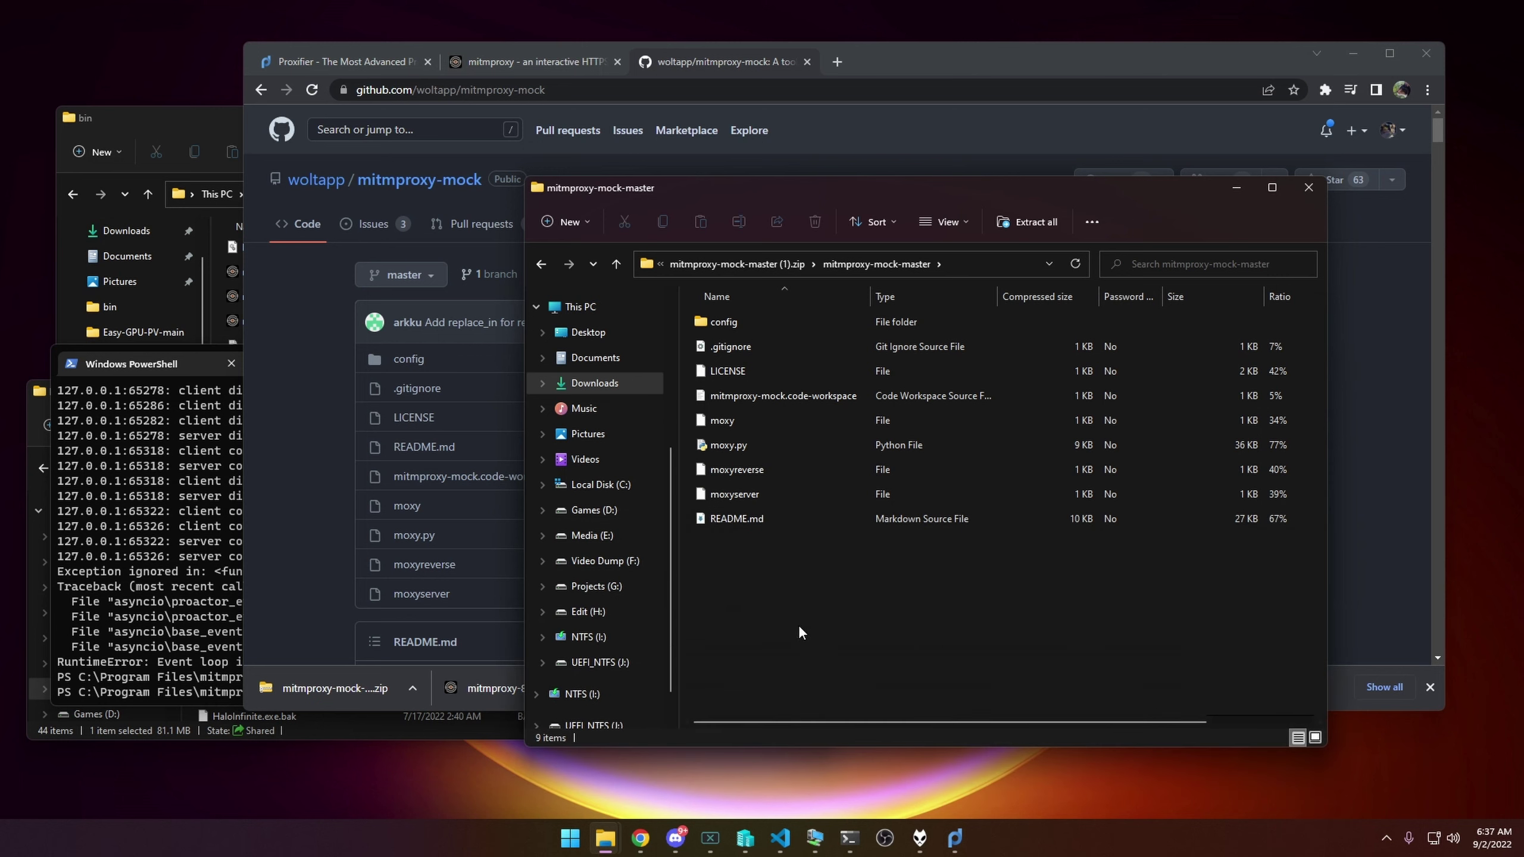
{"action": "left_click", "coordinate": [738, 446]}
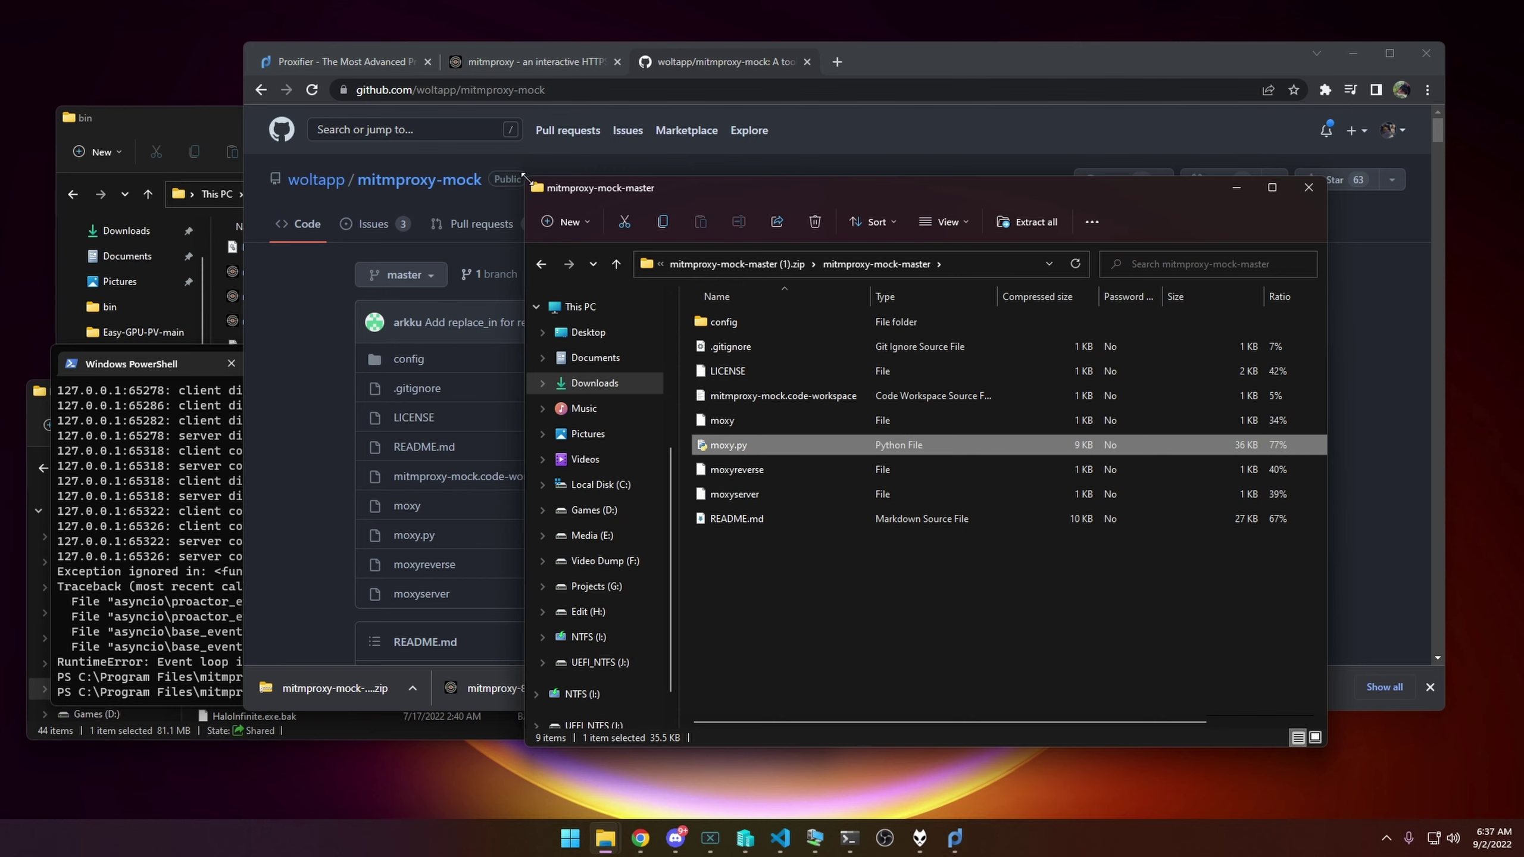
- Read through the mitmproxy-mock README for the proxy modes, JSON configuration examples and installation instructions
{"action": "left_click", "coordinate": [896, 129]}
{"action": "scroll", "coordinate": [788, 319], "scroll_direction": "down", "scroll_amount": 8}
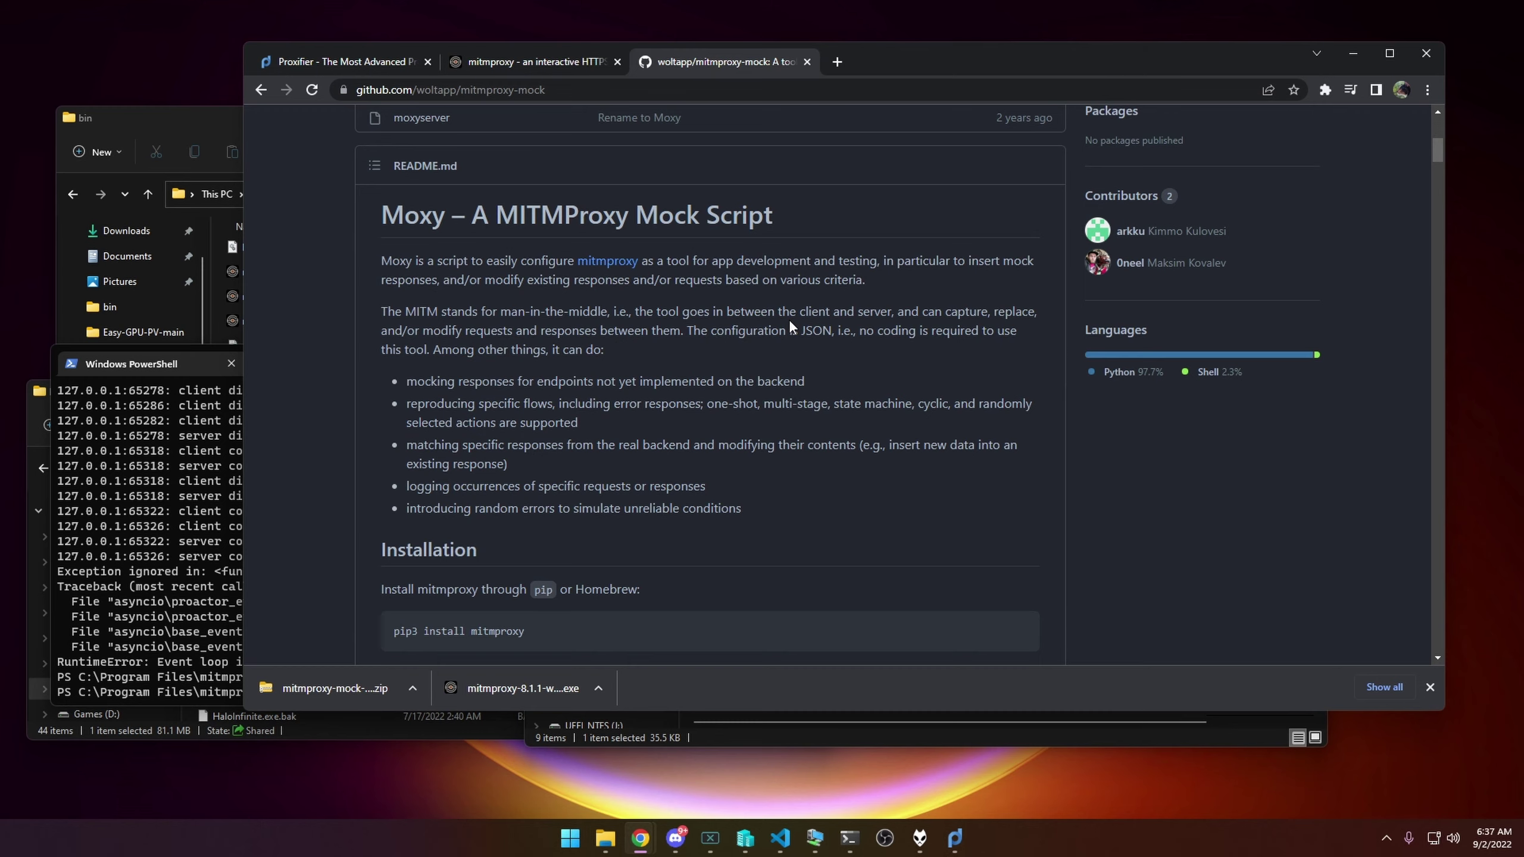
{"action": "scroll", "coordinate": [788, 319], "scroll_direction": "down", "scroll_amount": 5}
{"action": "scroll", "coordinate": [792, 327], "scroll_direction": "down", "scroll_amount": 12}
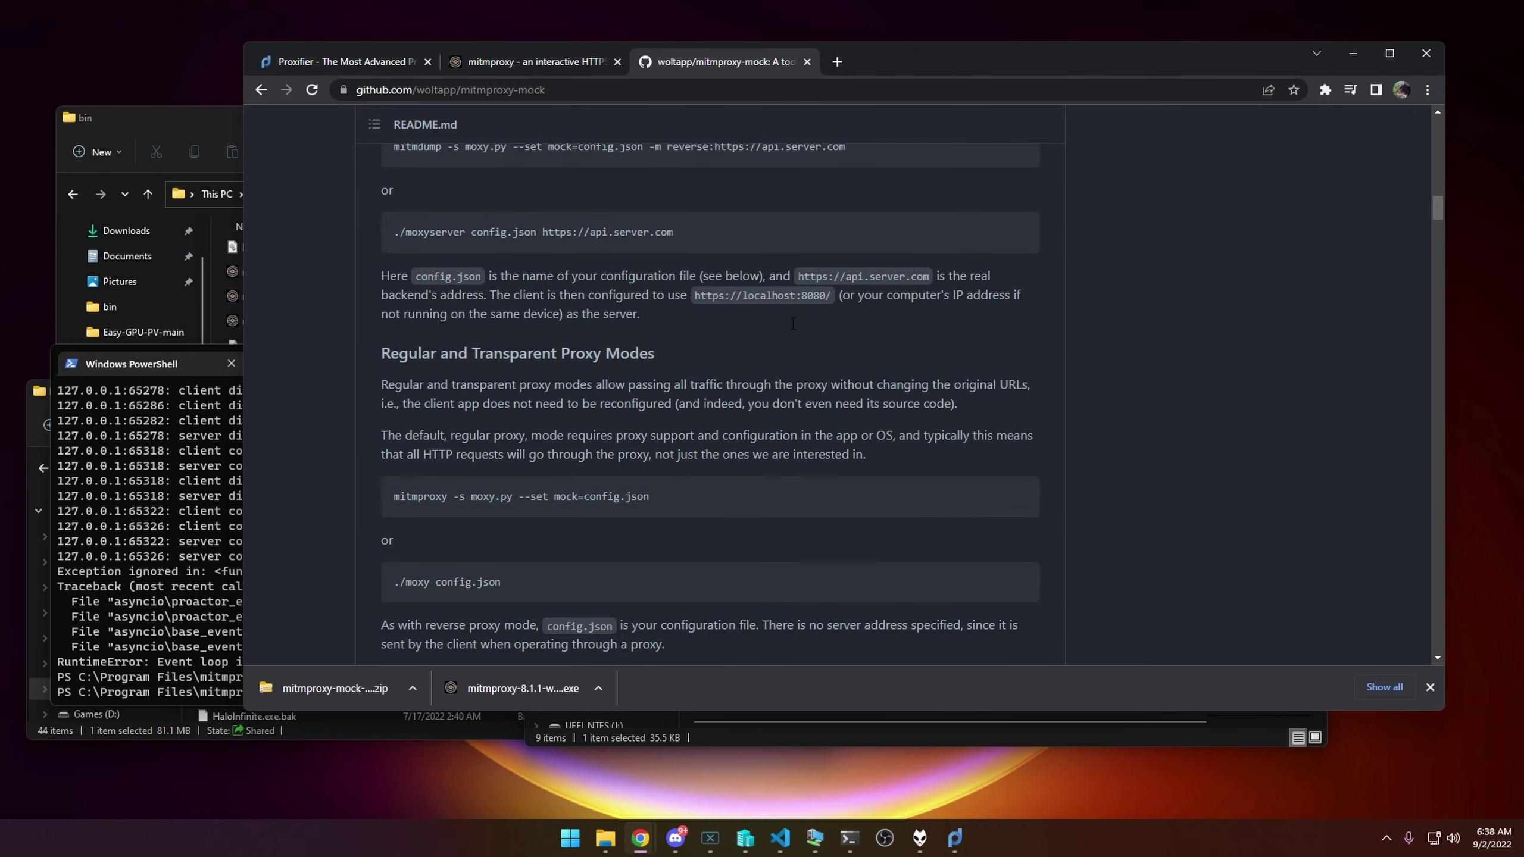
{"action": "scroll", "coordinate": [792, 327], "scroll_direction": "down", "scroll_amount": 6}
{"action": "scroll", "coordinate": [791, 328], "scroll_direction": "down", "scroll_amount": 10}
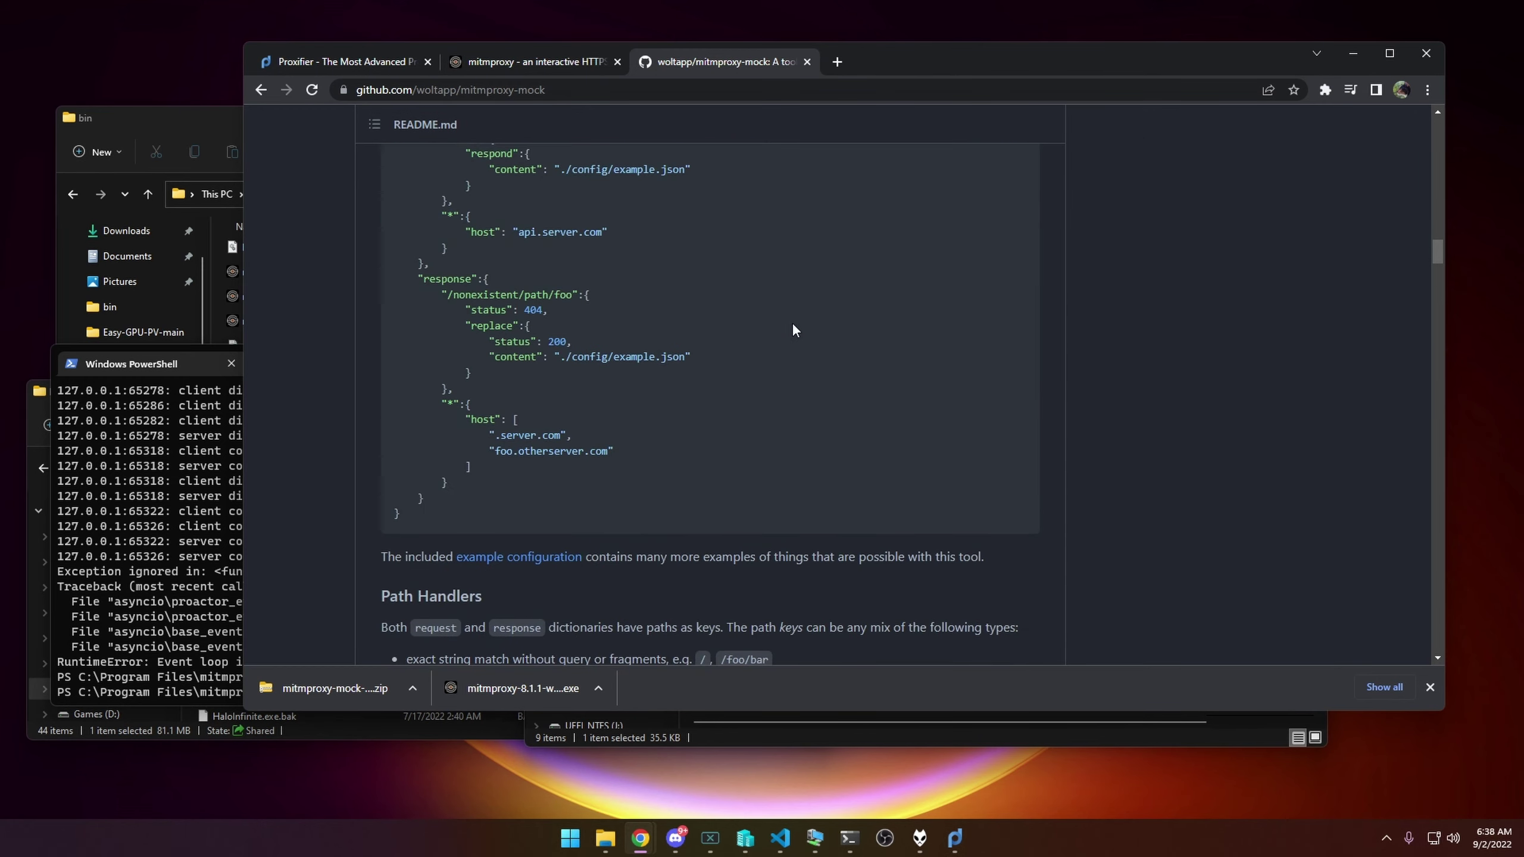
{"action": "scroll", "coordinate": [794, 328], "scroll_direction": "down", "scroll_amount": 6}
{"action": "scroll", "coordinate": [793, 329], "scroll_direction": "down", "scroll_amount": 6}
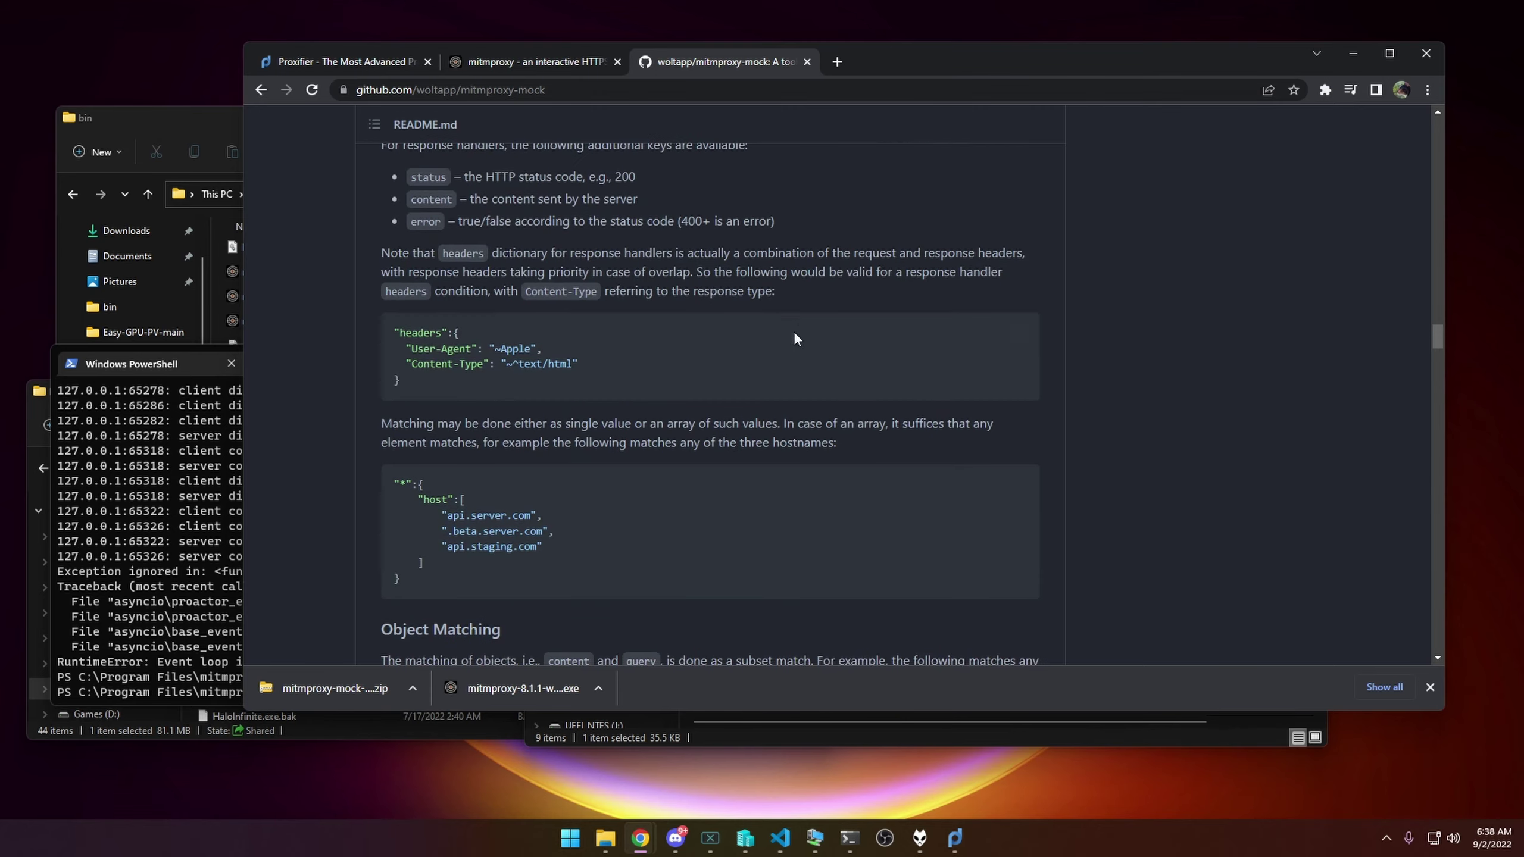
{"action": "scroll", "coordinate": [759, 415], "scroll_direction": "down", "scroll_amount": 10}
{"action": "scroll", "coordinate": [767, 443], "scroll_direction": "down", "scroll_amount": 20}
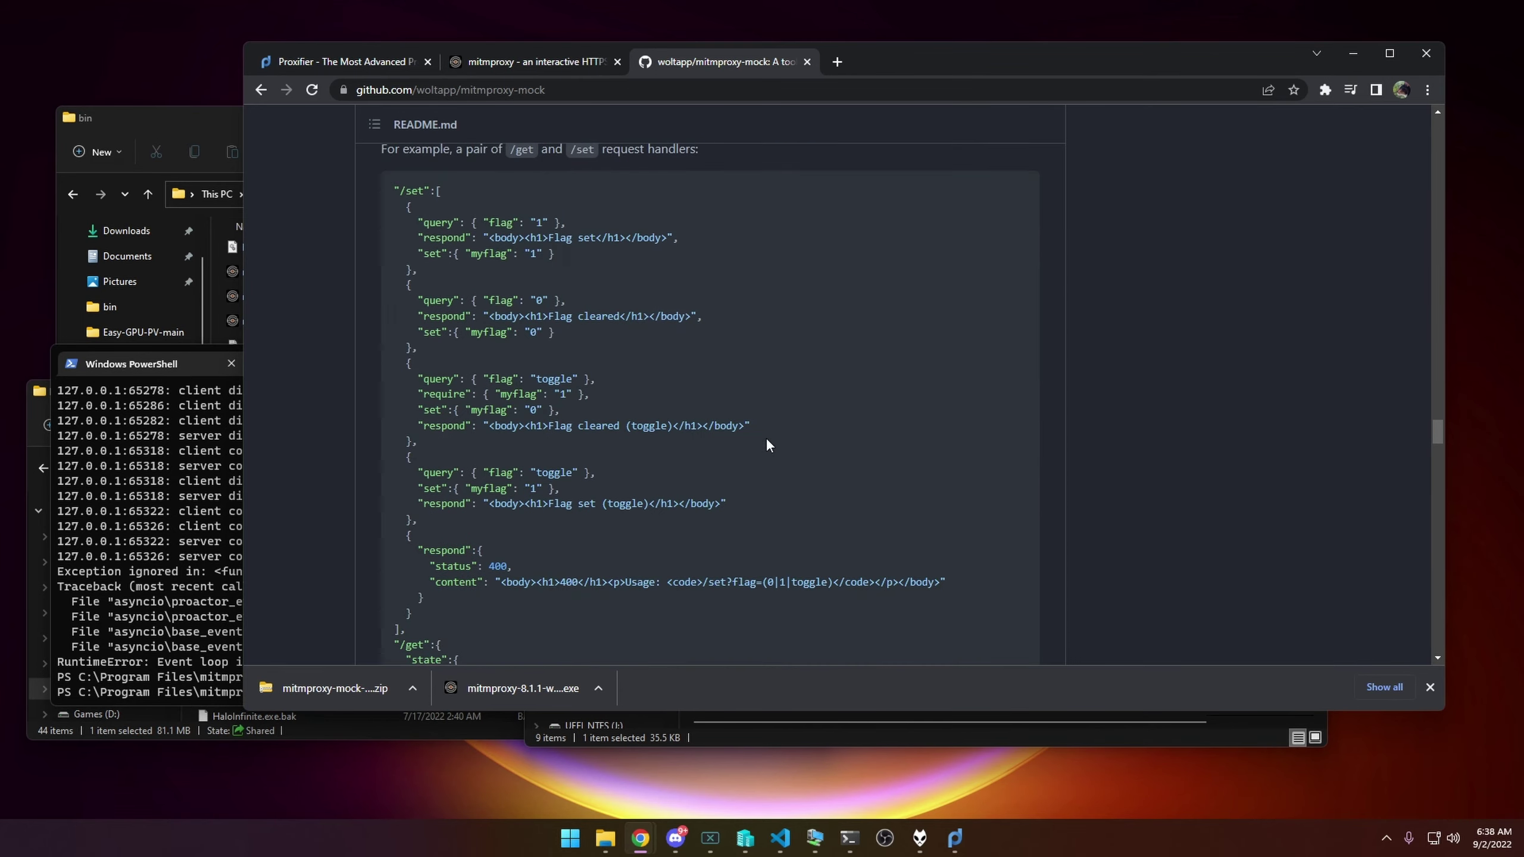
{"action": "scroll", "coordinate": [771, 445], "scroll_direction": "up", "scroll_amount": 20}
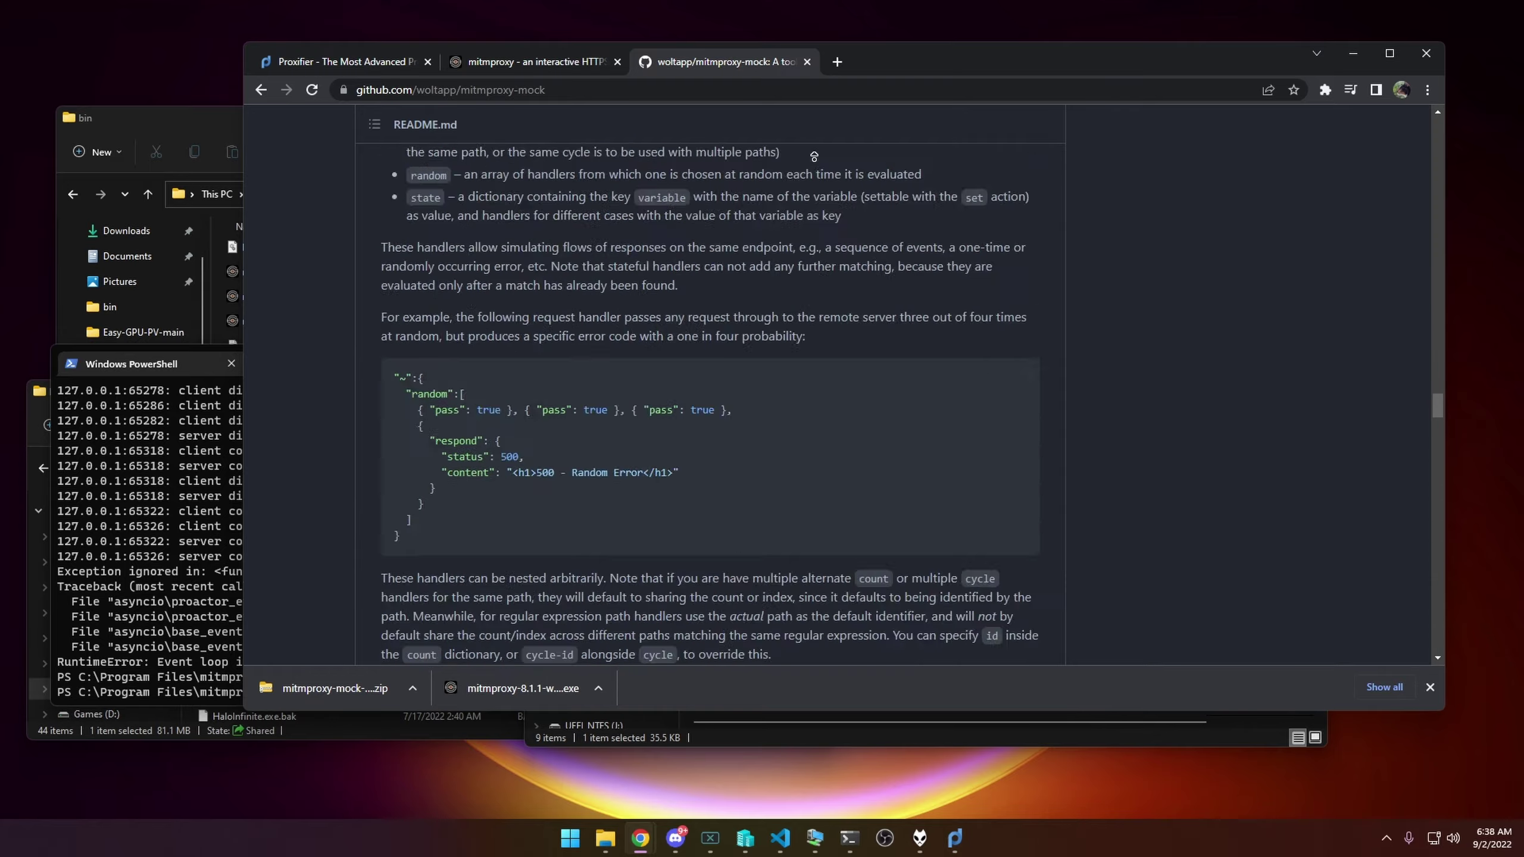
{"action": "scroll", "coordinate": [1078, 424], "scroll_direction": "down", "scroll_amount": 10}
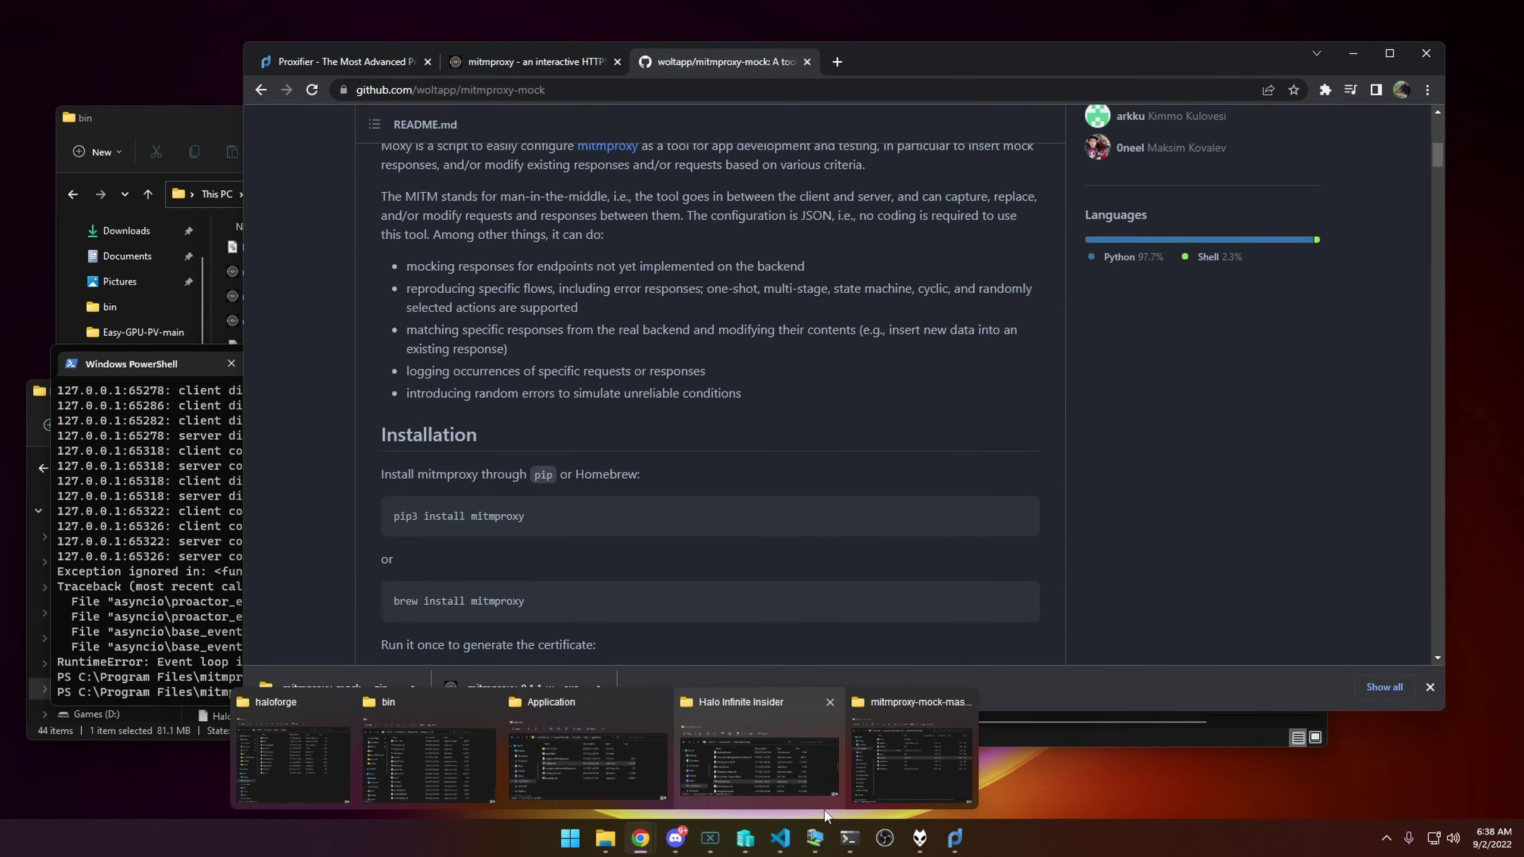
- Try to check the installed Python version in PowerShell with python -v, and exit the interpreter
{"action": "left_click", "coordinate": [849, 837]}
{"action": "left_click", "coordinate": [892, 764]}
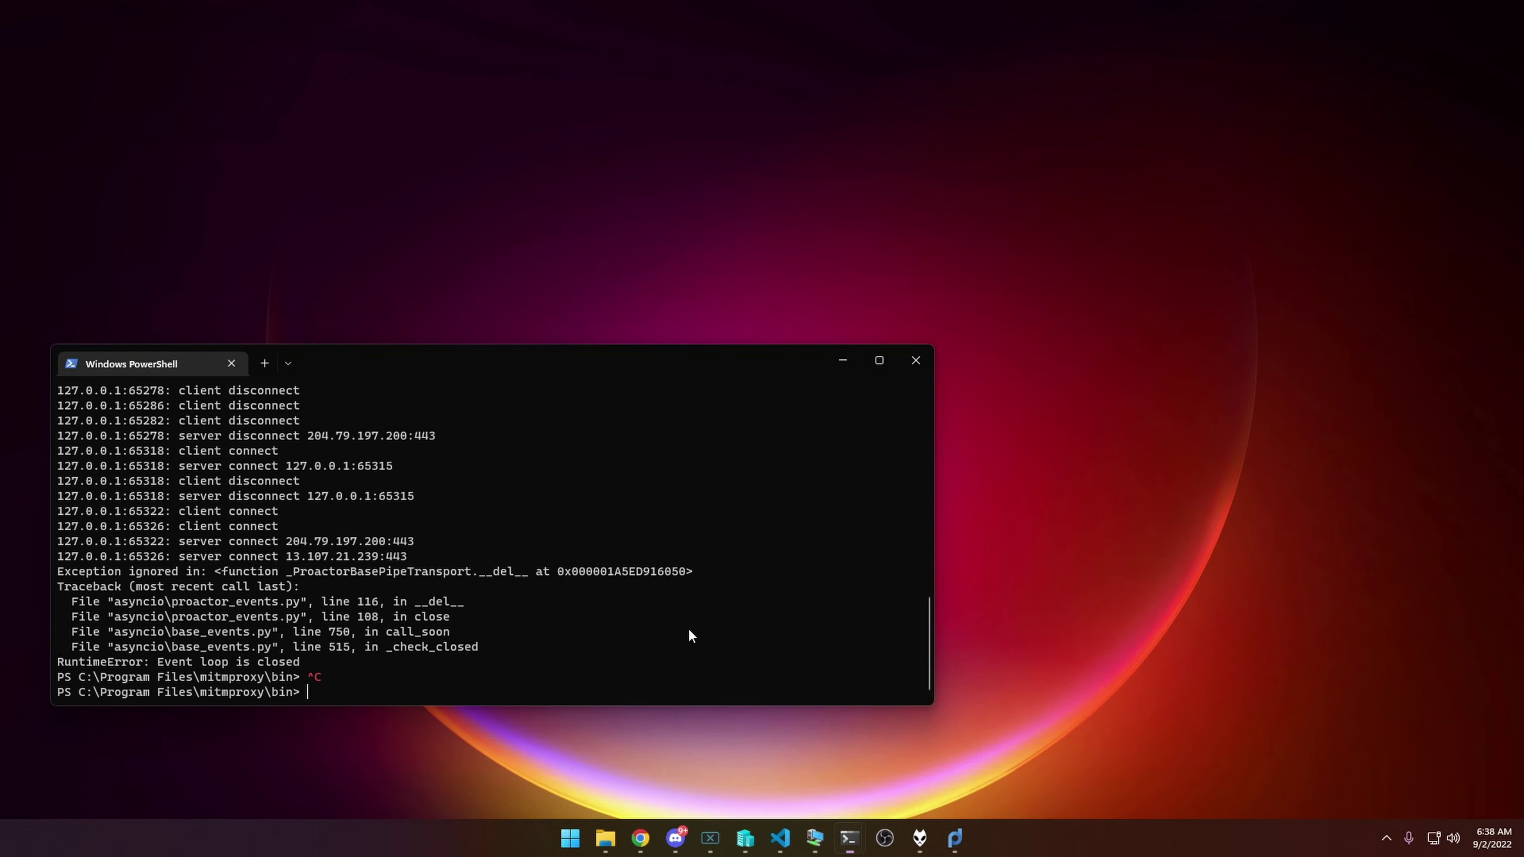
{"action": "type", "text": "pyttho"}
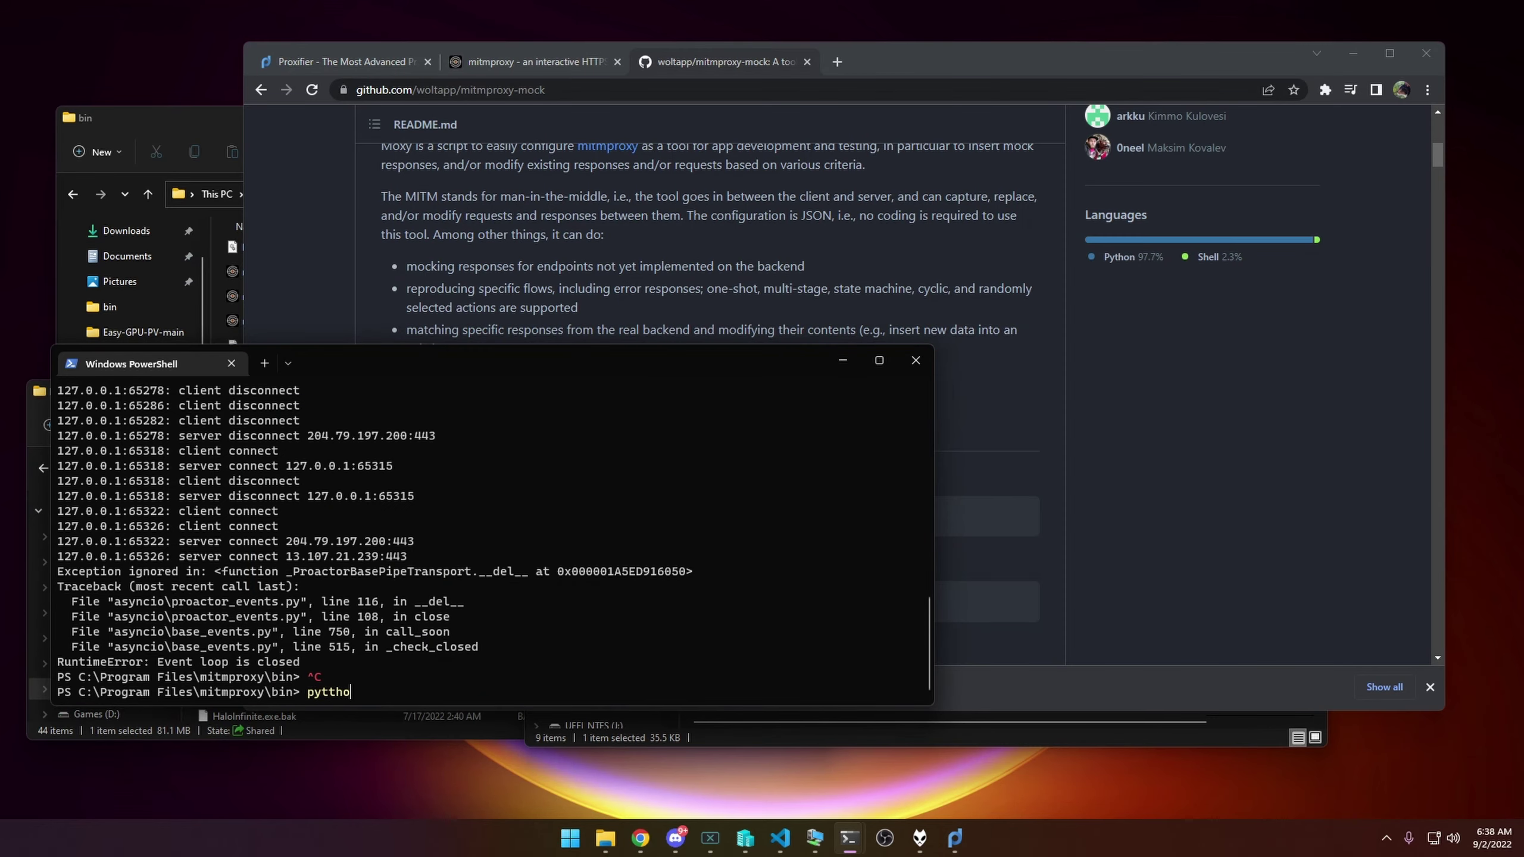
{"action": "key", "text": "BackSpace"}
{"action": "key", "text": "BackSpace"}
{"action": "key", "text": "BackSpace"}
{"action": "key", "text": "Return"}
{"action": "key", "text": "ctrl+c"}
{"action": "key", "text": "ctrl+x"}
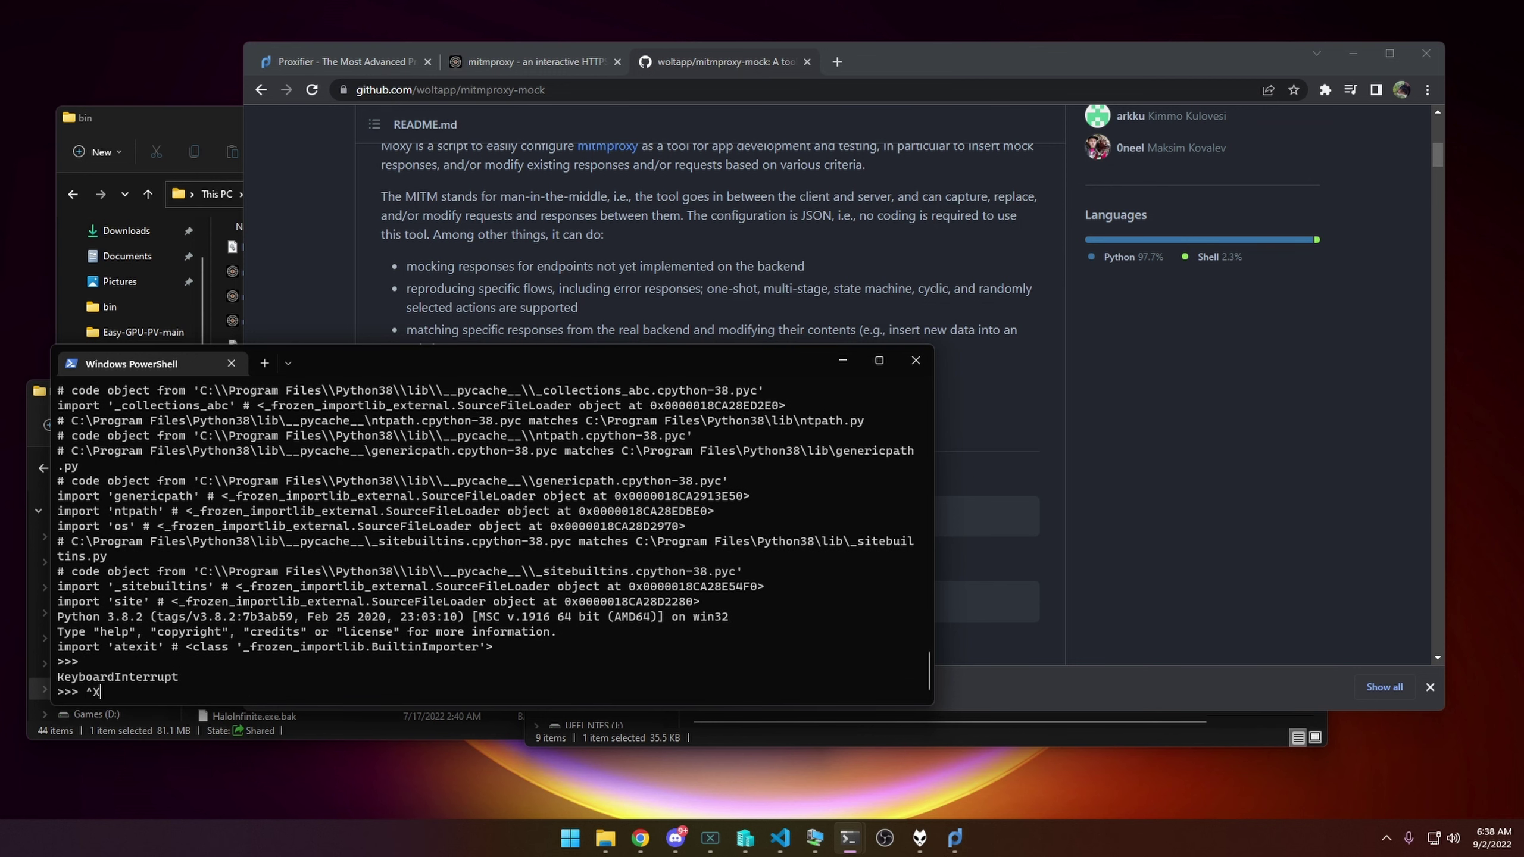
{"action": "key", "text": "Return"}
{"action": "key", "text": "ctrl+z"}
{"action": "key", "text": "Return"}
- Try to get the Python version by running python -version
{"action": "key", "text": "Up"}
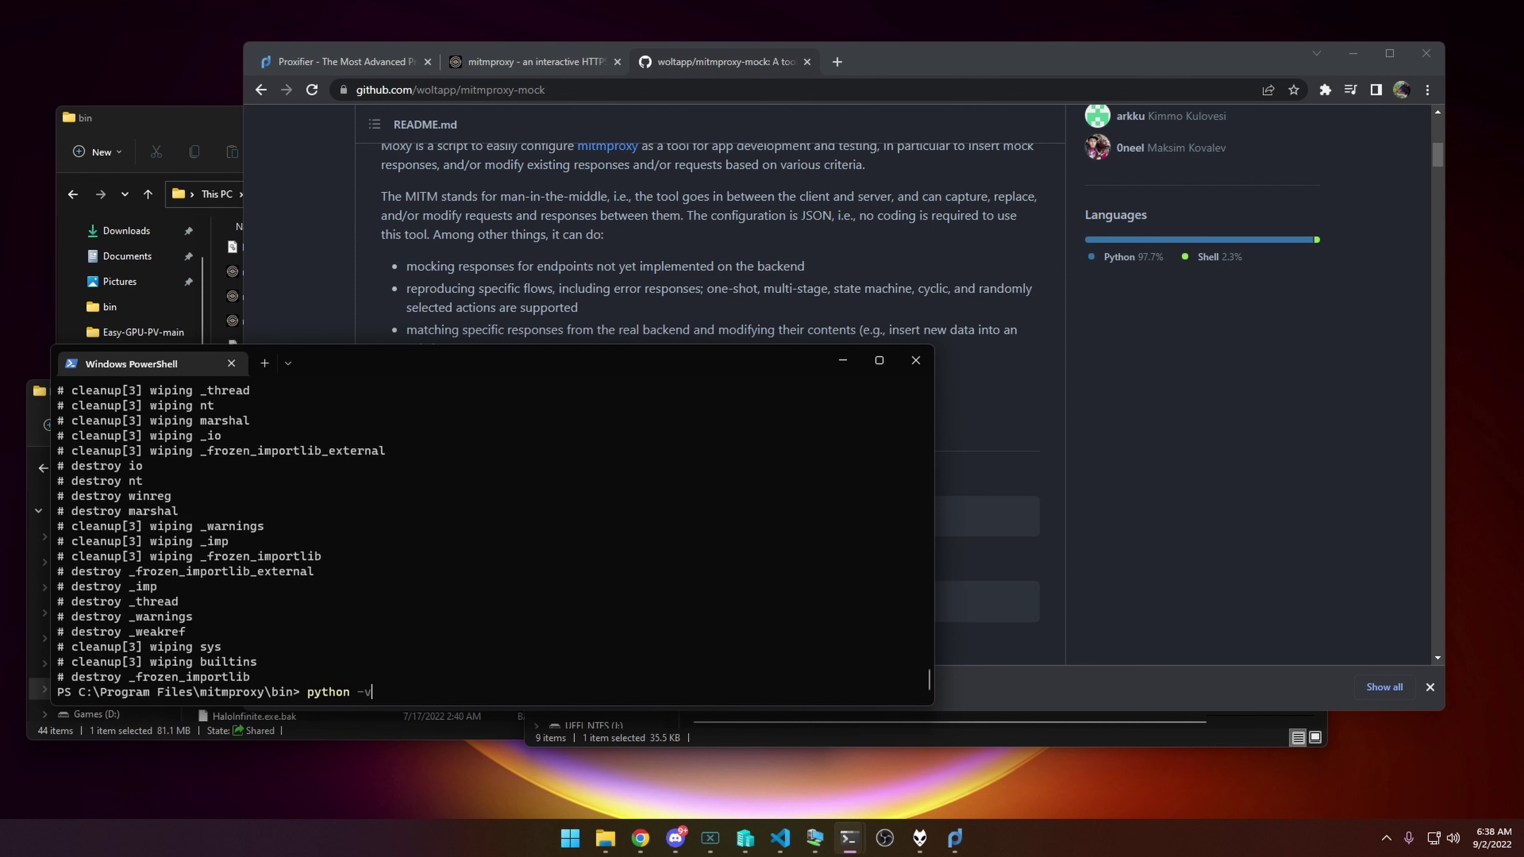
{"action": "type", "text": "ersion"}
{"action": "key", "text": "Return"}
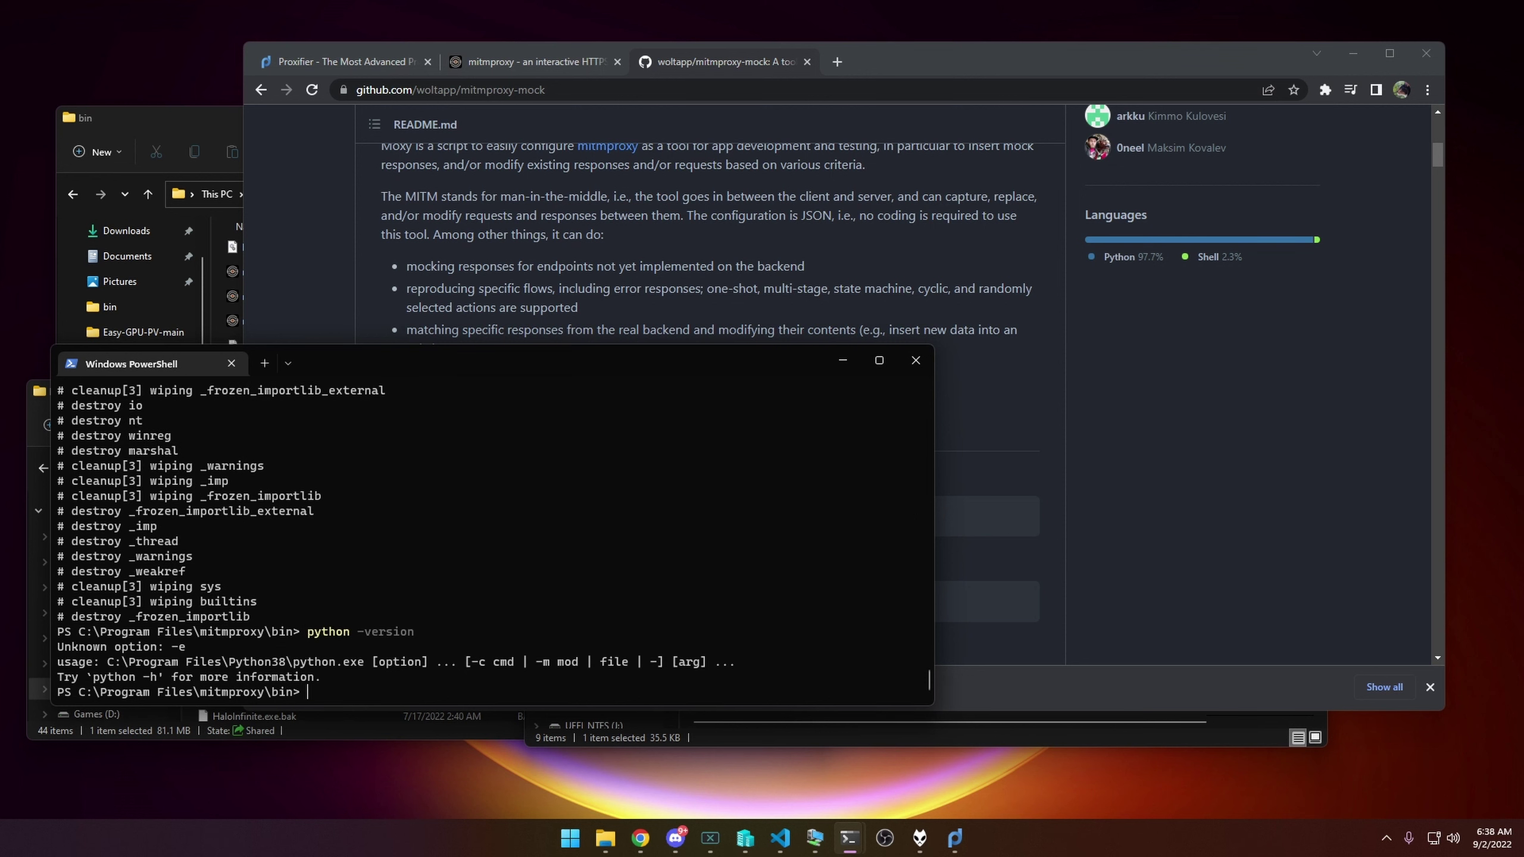
- Run Python's command-line help and look through its options for the version flag
{"action": "key", "text": "Up"}
{"action": "key", "text": "BackSpace"}
{"action": "key", "text": "BackSpace"}
{"action": "key", "text": "BackSpace"}
{"action": "key", "text": "BackSpace"}
{"action": "key", "text": "BackSpace"}
{"action": "key", "text": "BackSpace"}
{"action": "key", "text": "BackSpace"}
{"action": "key", "text": "Return"}
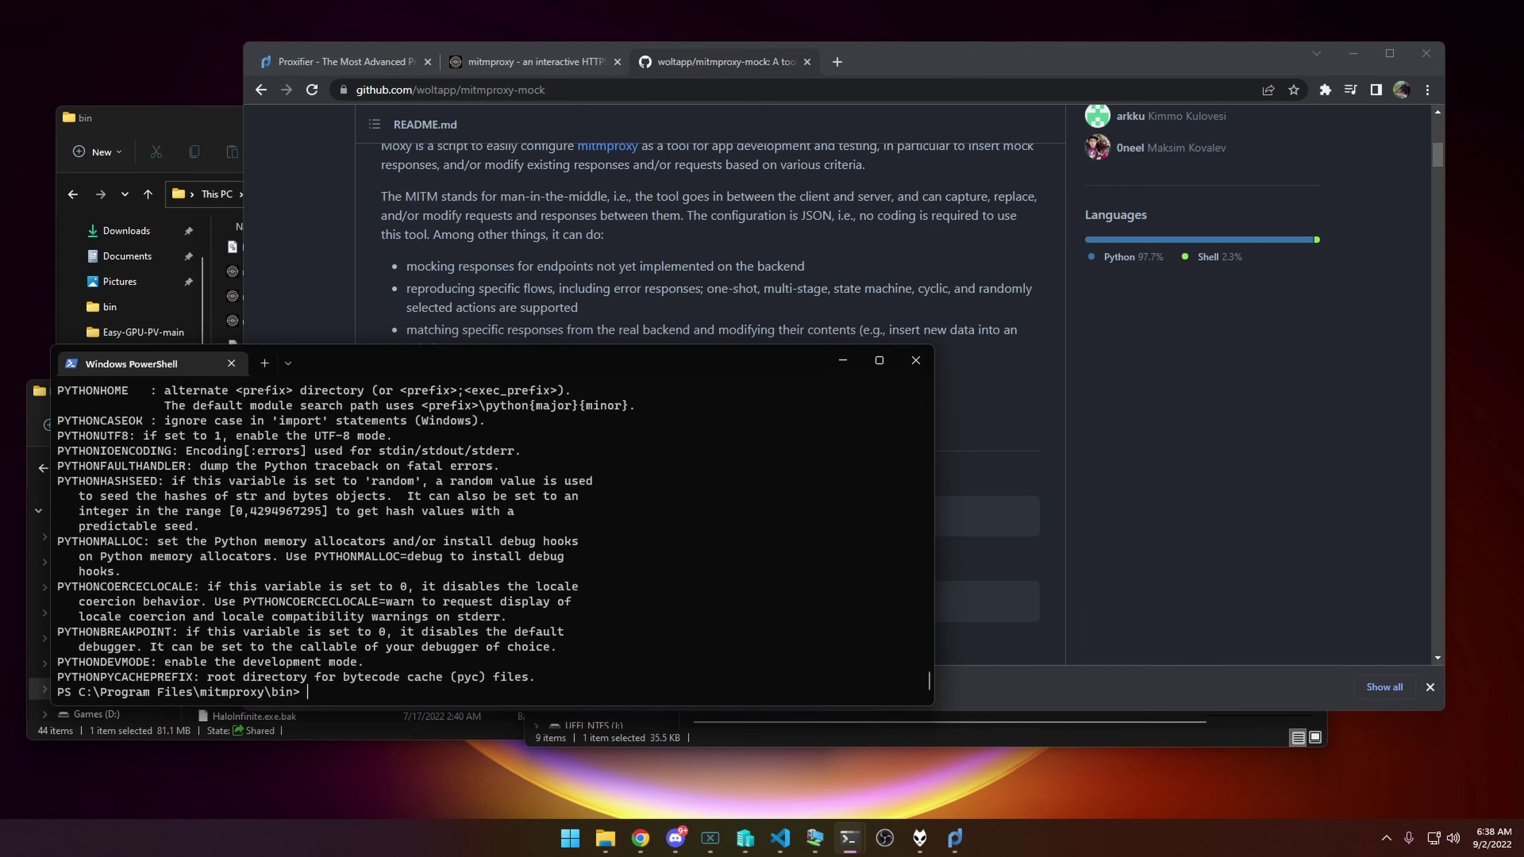
{"action": "scroll", "coordinate": [621, 606], "scroll_direction": "up", "scroll_amount": 15}
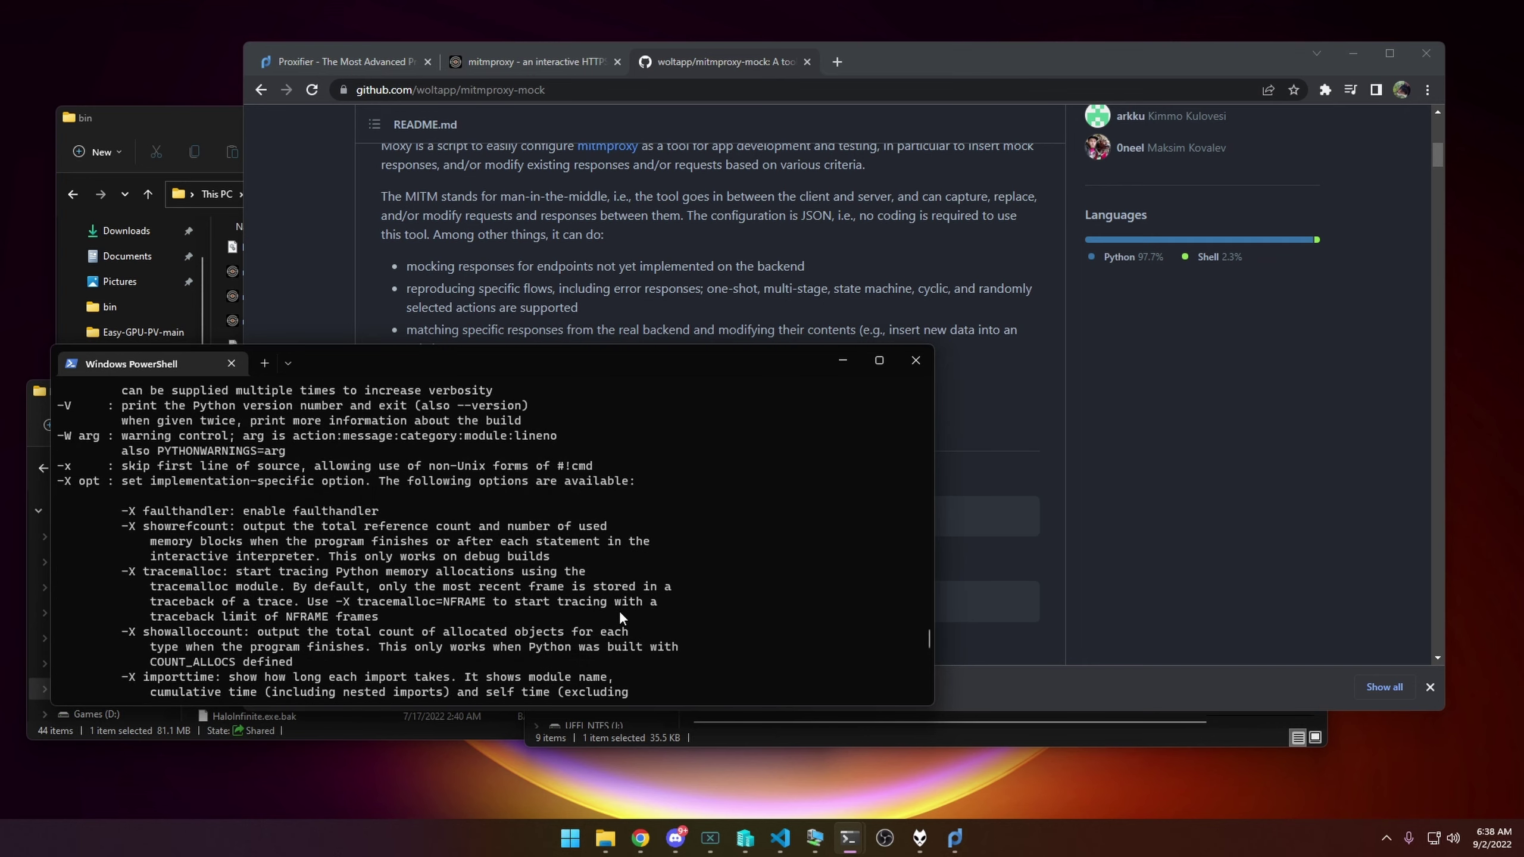
{"action": "scroll", "coordinate": [621, 616], "scroll_direction": "up", "scroll_amount": 8}
{"action": "scroll", "coordinate": [621, 612], "scroll_direction": "down", "scroll_amount": 20}
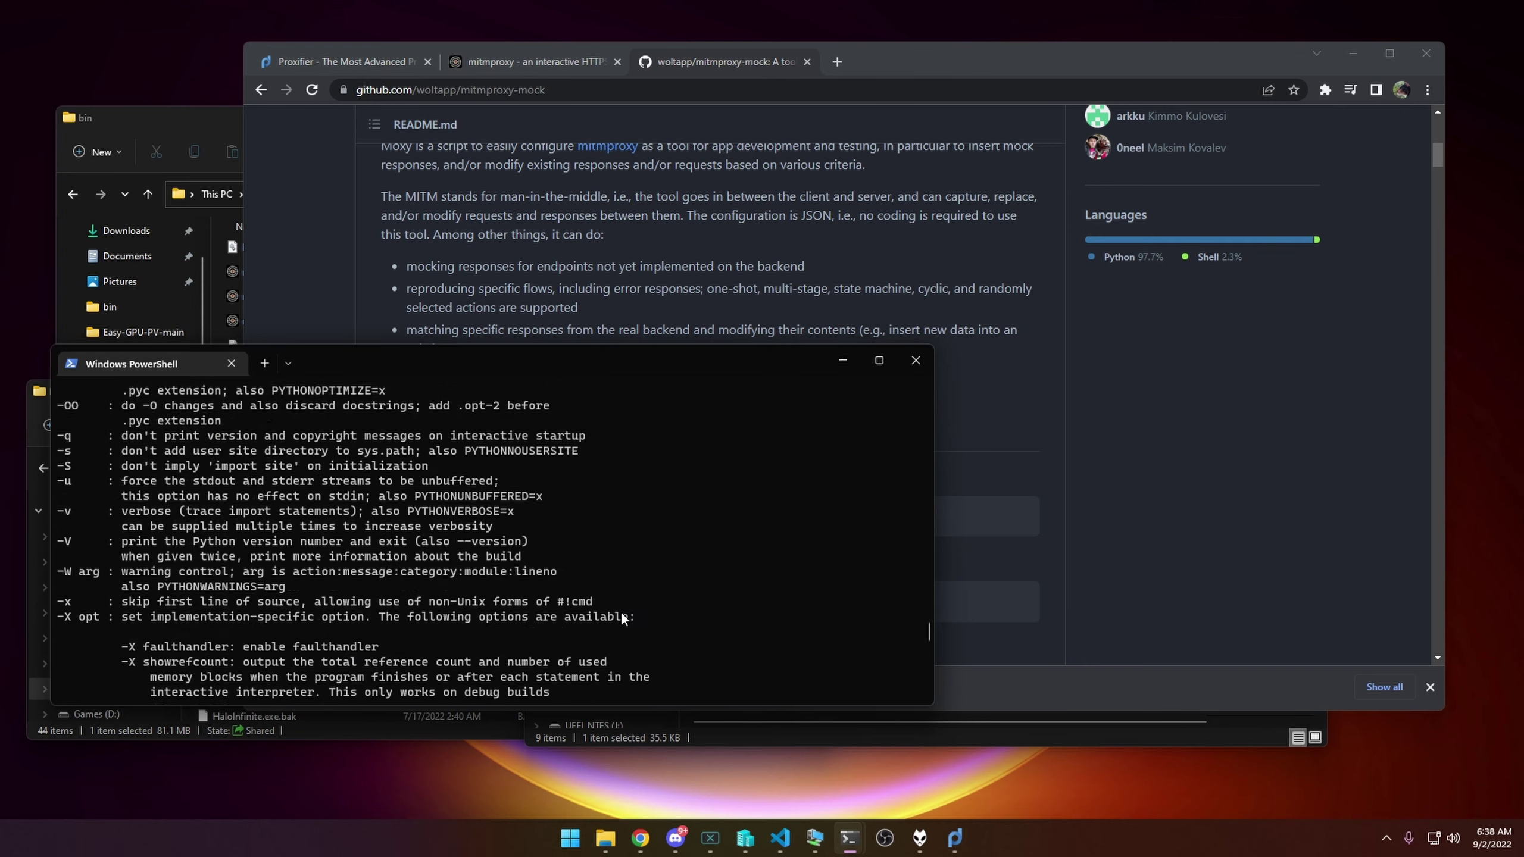
- Print the installed Python version with python -V, move the PowerShell window clear of the other windows and highlight the version number
{"action": "key", "text": "Up"}
{"action": "key", "text": "Up"}
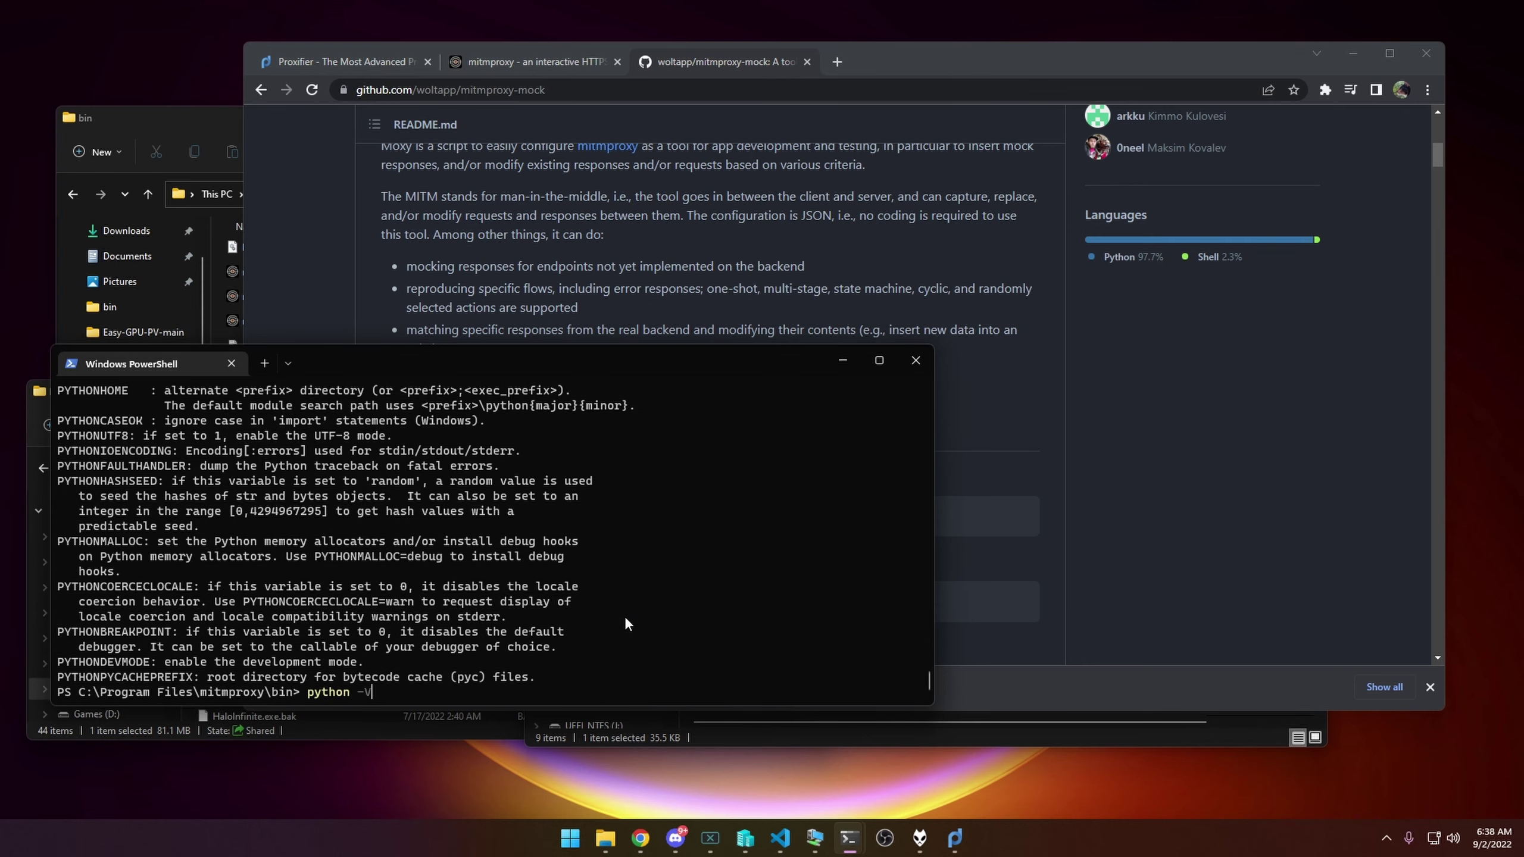
{"action": "key", "text": "Return"}
{"action": "left_click_drag", "start_coordinate": [569, 362], "coordinate": [929, 297]}
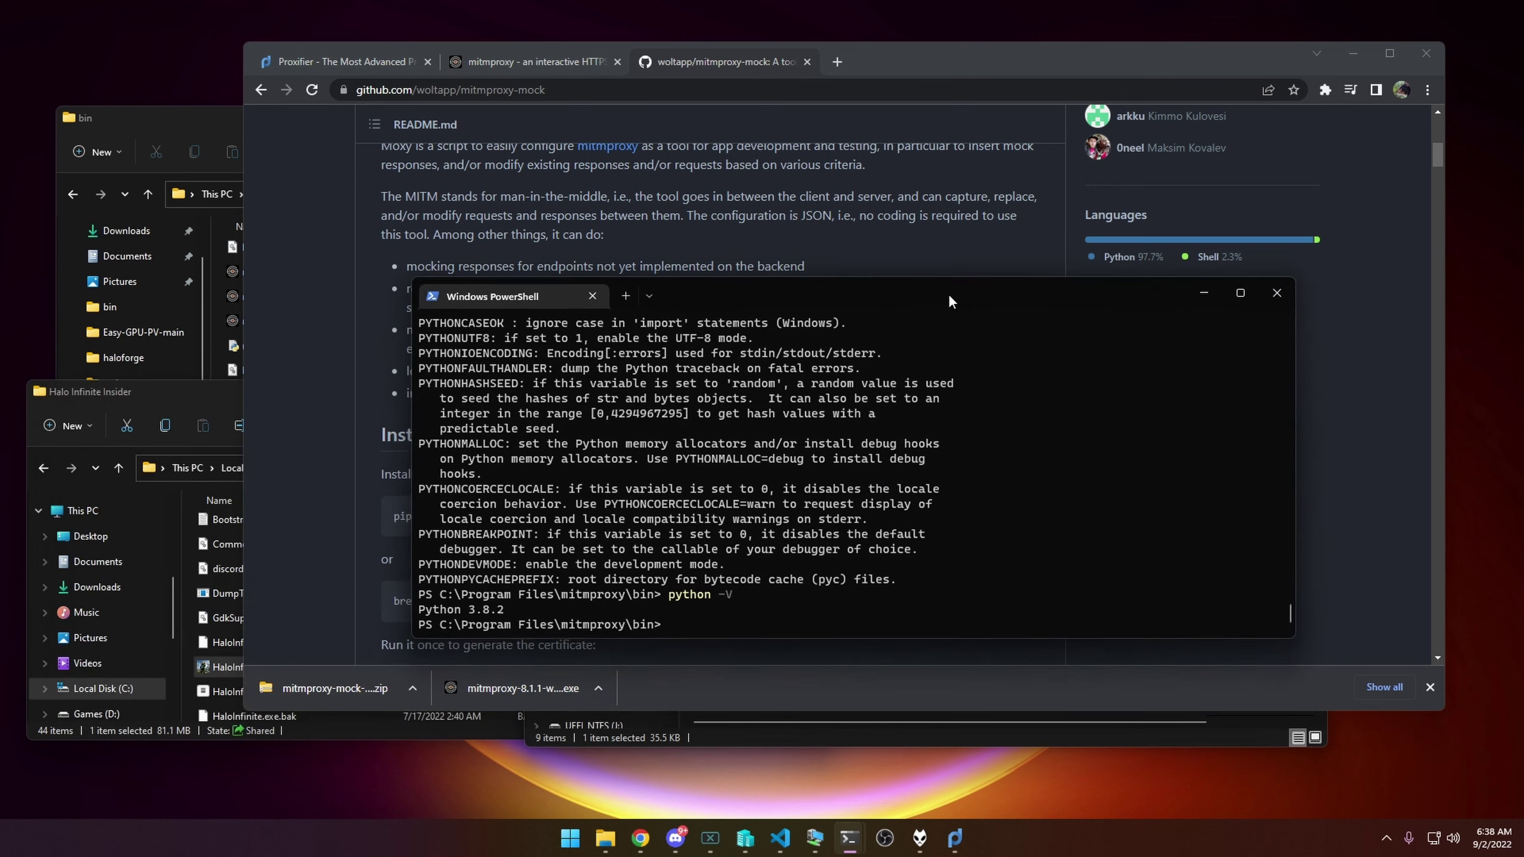
{"action": "left_click_drag", "start_coordinate": [461, 613], "coordinate": [499, 611]}
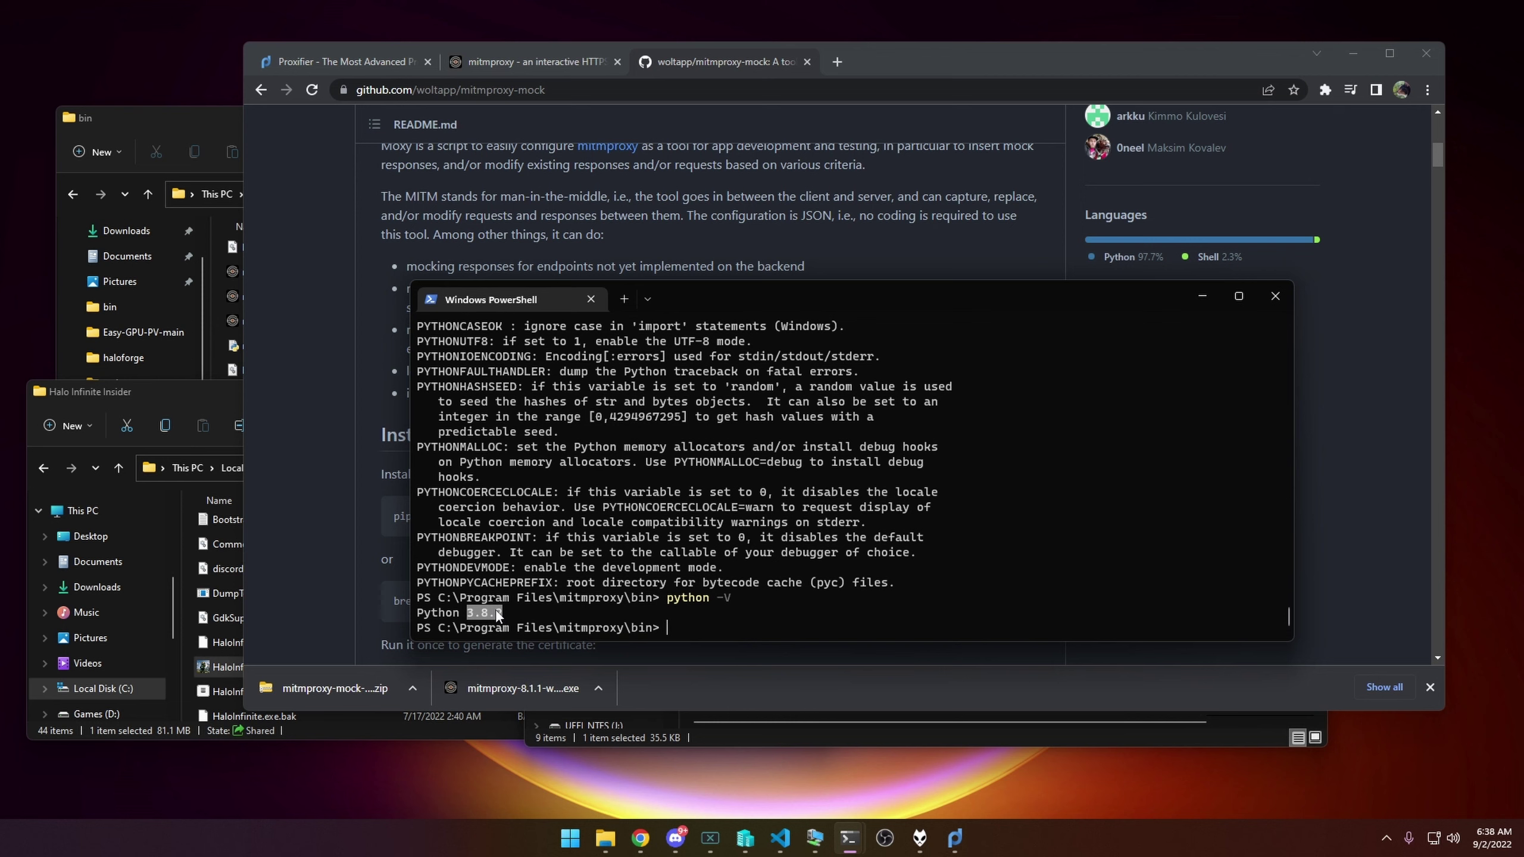
- Copy the Python 3.8.2 version text, search Google for it in a new tab, and close that tab
{"action": "left_click", "coordinate": [488, 615]}
{"action": "left_click_drag", "start_coordinate": [418, 612], "coordinate": [503, 618]}
{"action": "key", "text": "ctrl+c"}
{"action": "left_click", "coordinate": [837, 61]}
{"action": "key", "text": "ctrl+v"}
{"action": "key", "text": "Return"}
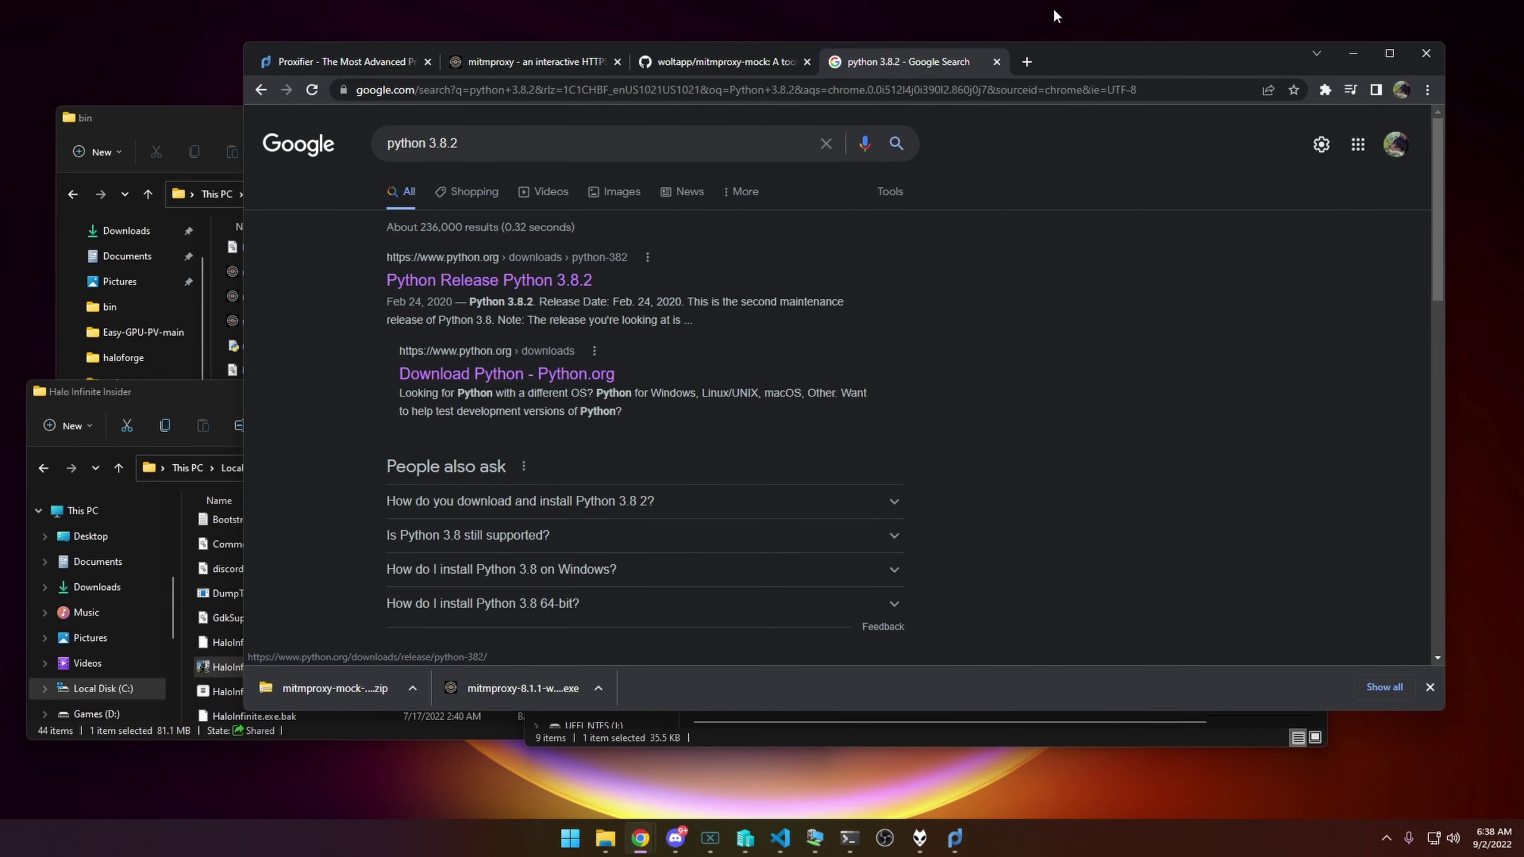
{"action": "left_click", "coordinate": [997, 61]}
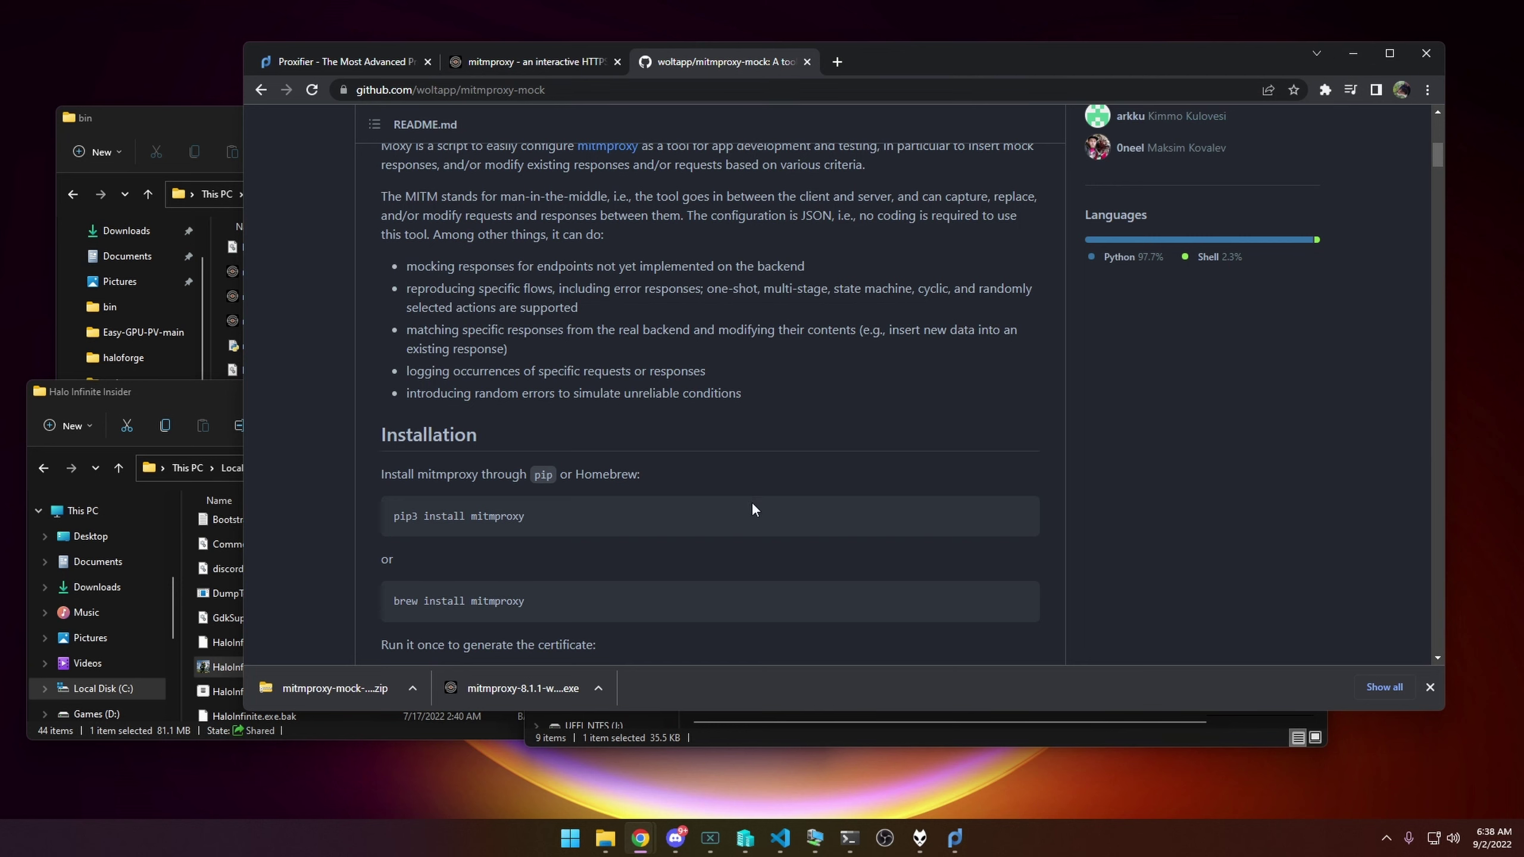
- Minimize Chrome and Proxifier and close the PowerShell window used for the version check, exposing the File Explorer windows
{"action": "left_click", "coordinate": [1353, 53]}
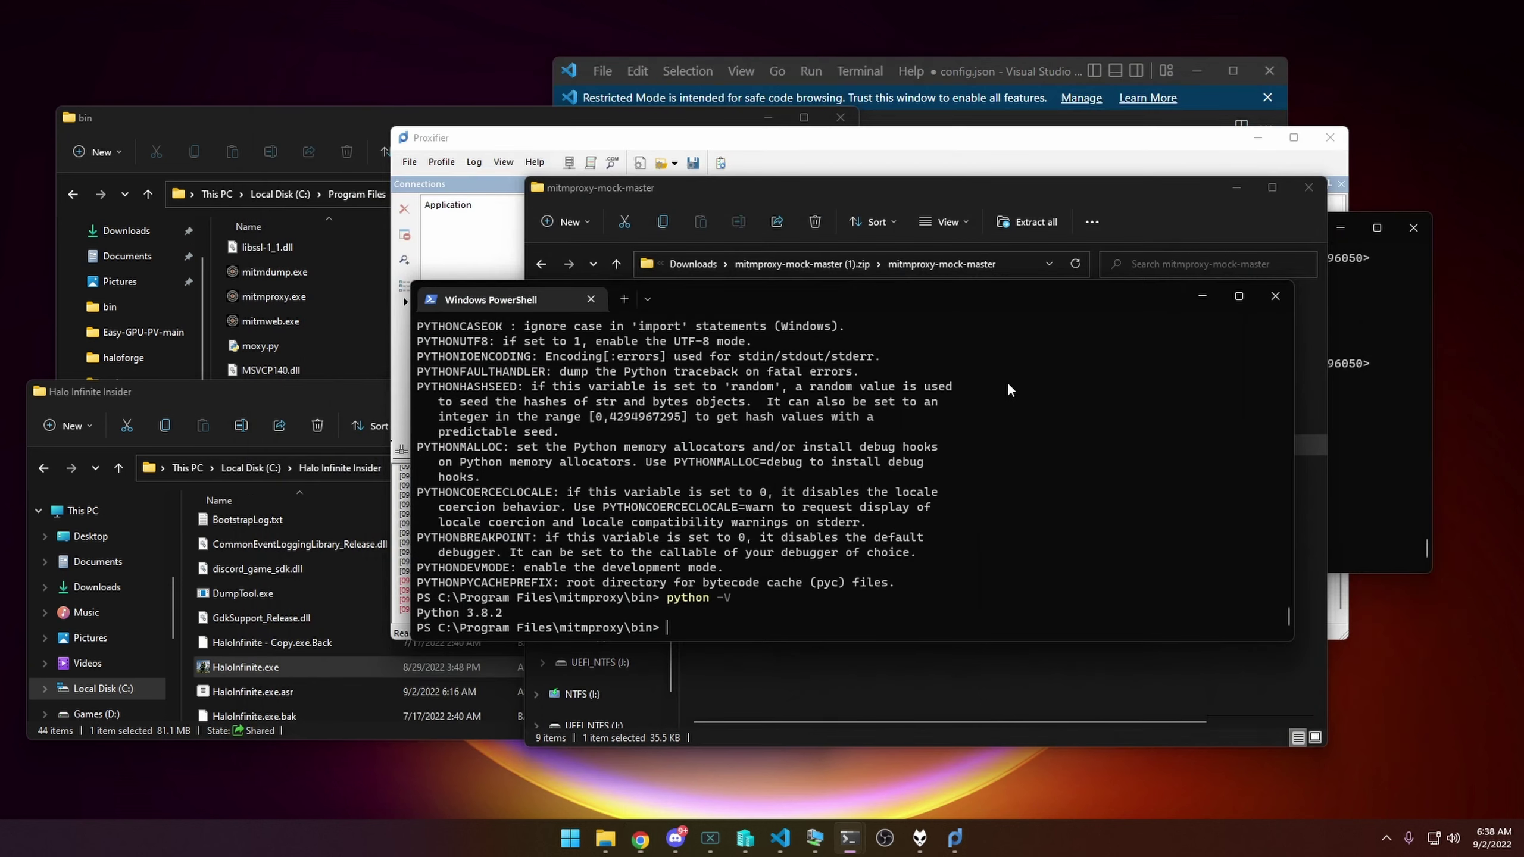
{"action": "left_click", "coordinate": [1272, 300]}
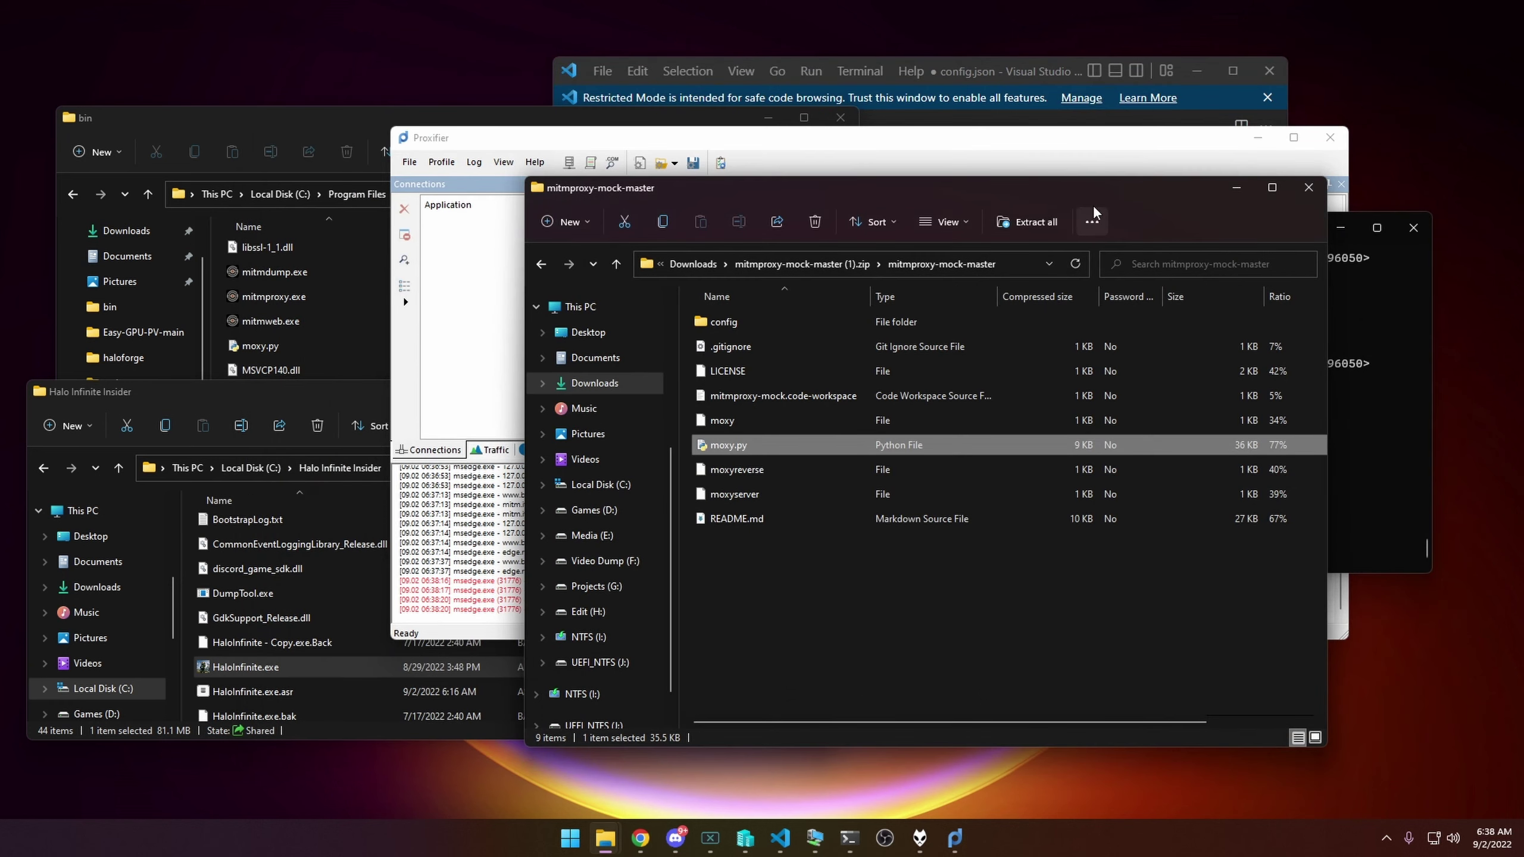
{"action": "left_click", "coordinate": [758, 137]}
{"action": "left_click", "coordinate": [1128, 231]}
{"action": "left_click", "coordinate": [1258, 138]}
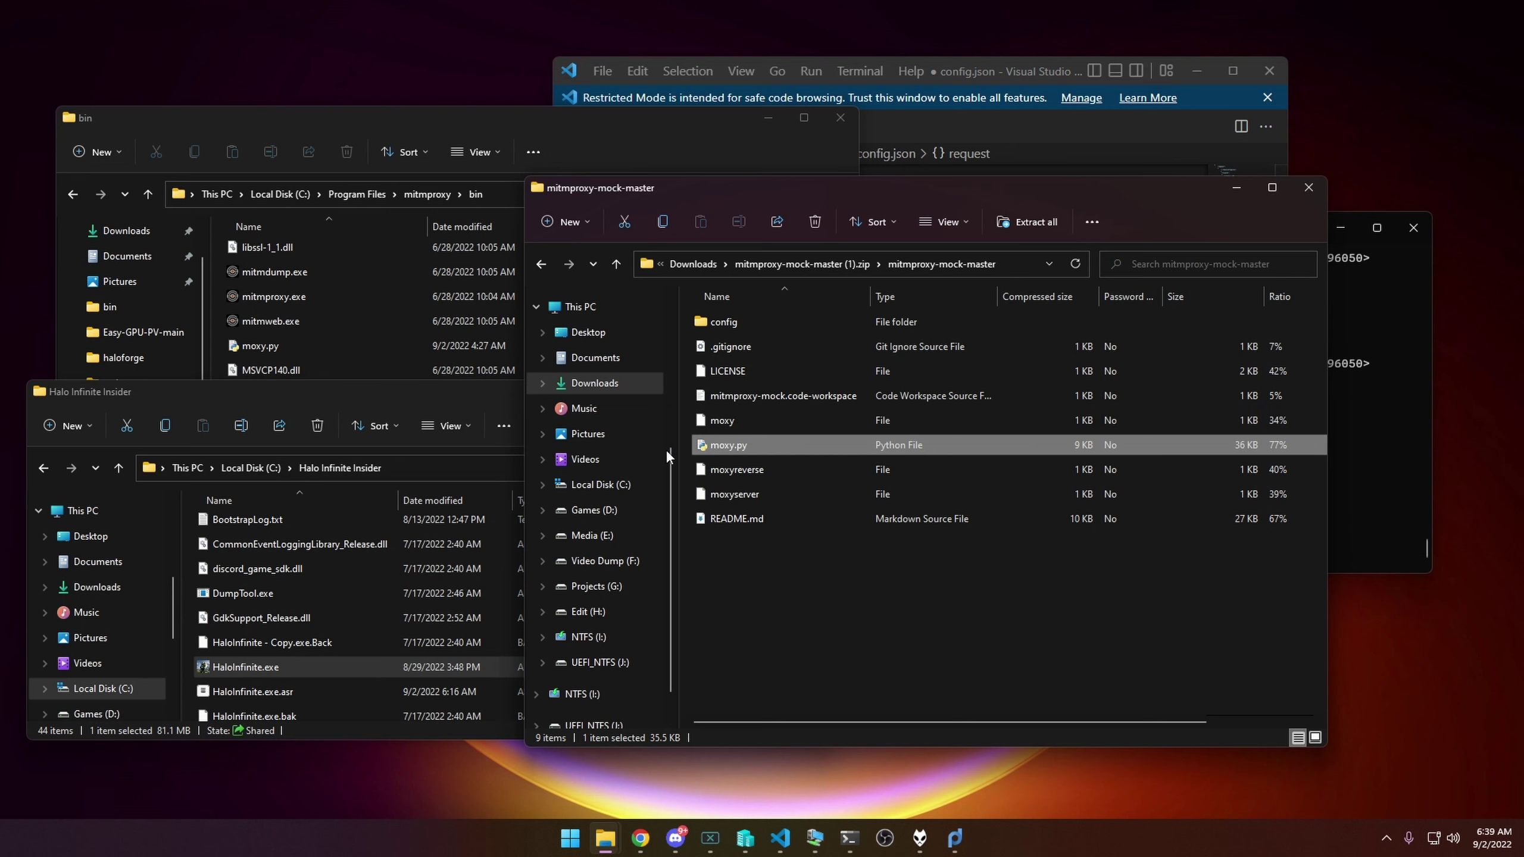
- Arrange the mitmproxy bin folder and the mitmproxy-mock-master ZIP windows side by side so both file lists are accessible
{"action": "left_click_drag", "start_coordinate": [920, 187], "coordinate": [974, 173]}
{"action": "left_click", "coordinate": [862, 613]}
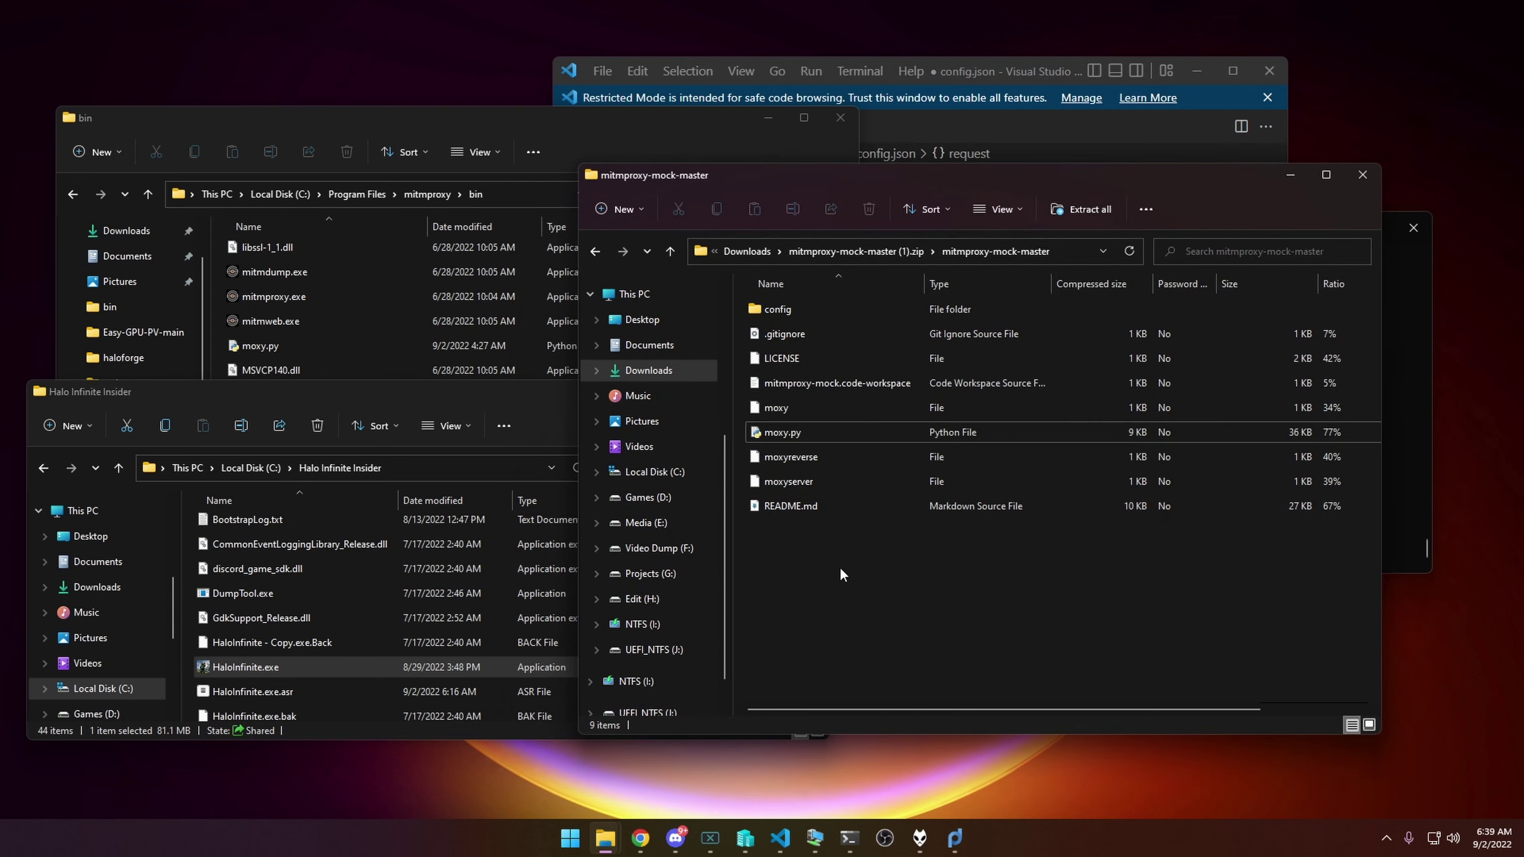
{"action": "left_click_drag", "start_coordinate": [516, 118], "coordinate": [723, 86]}
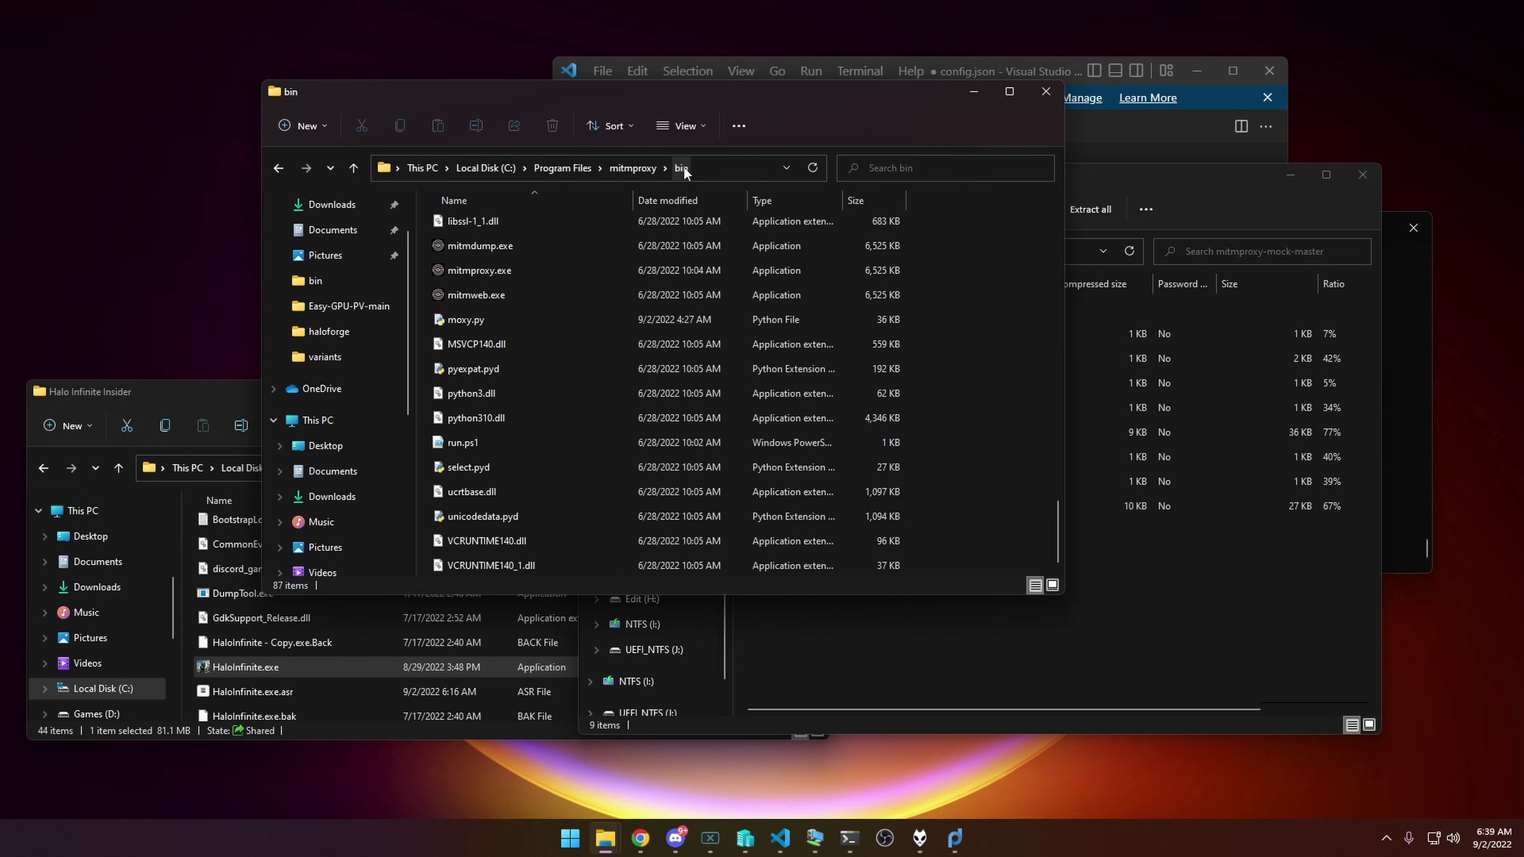
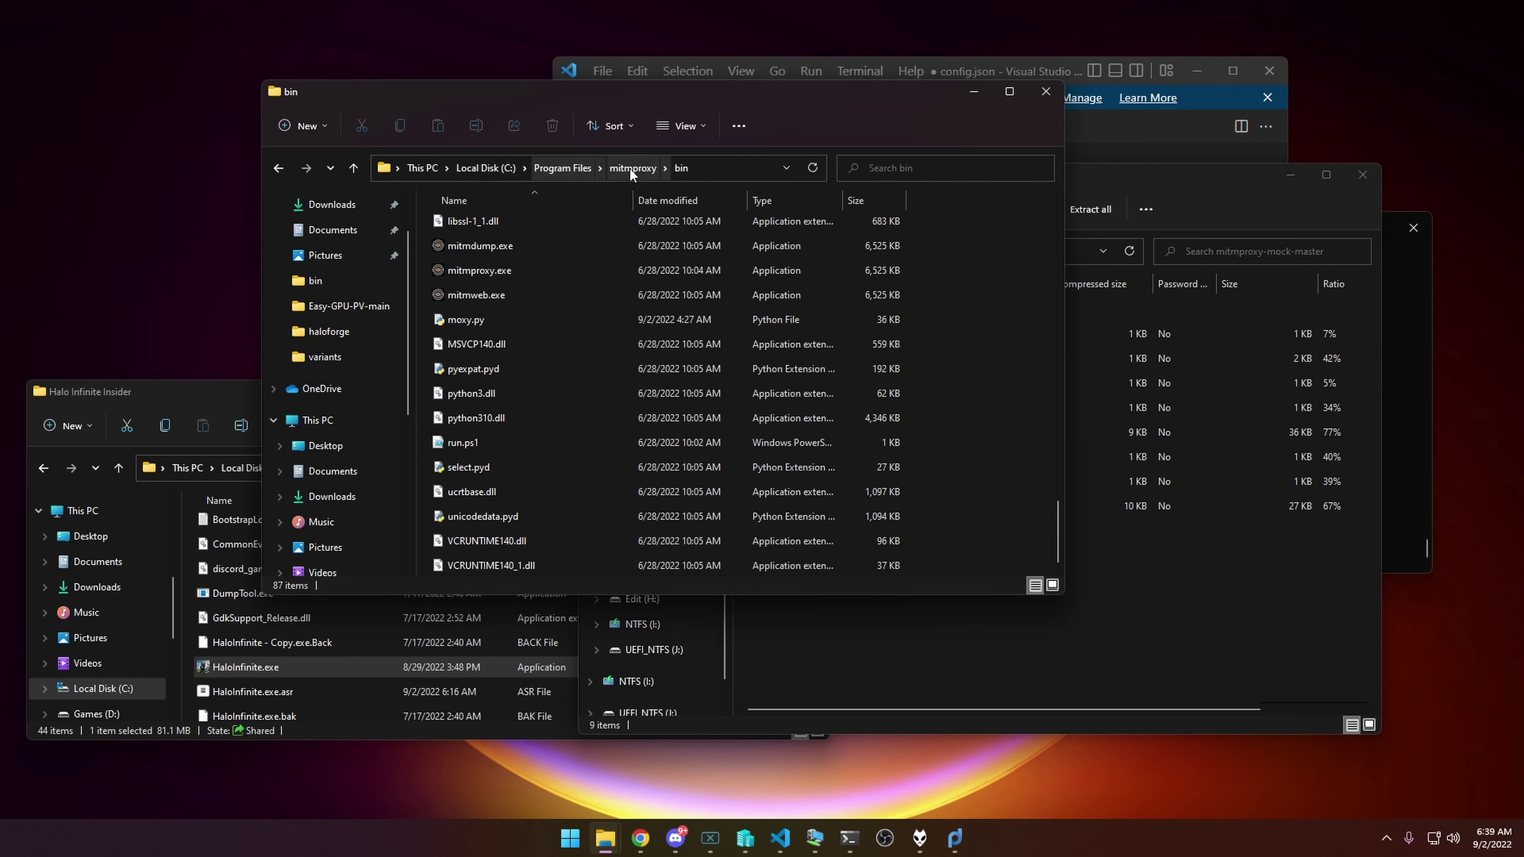
{"action": "left_click", "coordinate": [842, 180]}
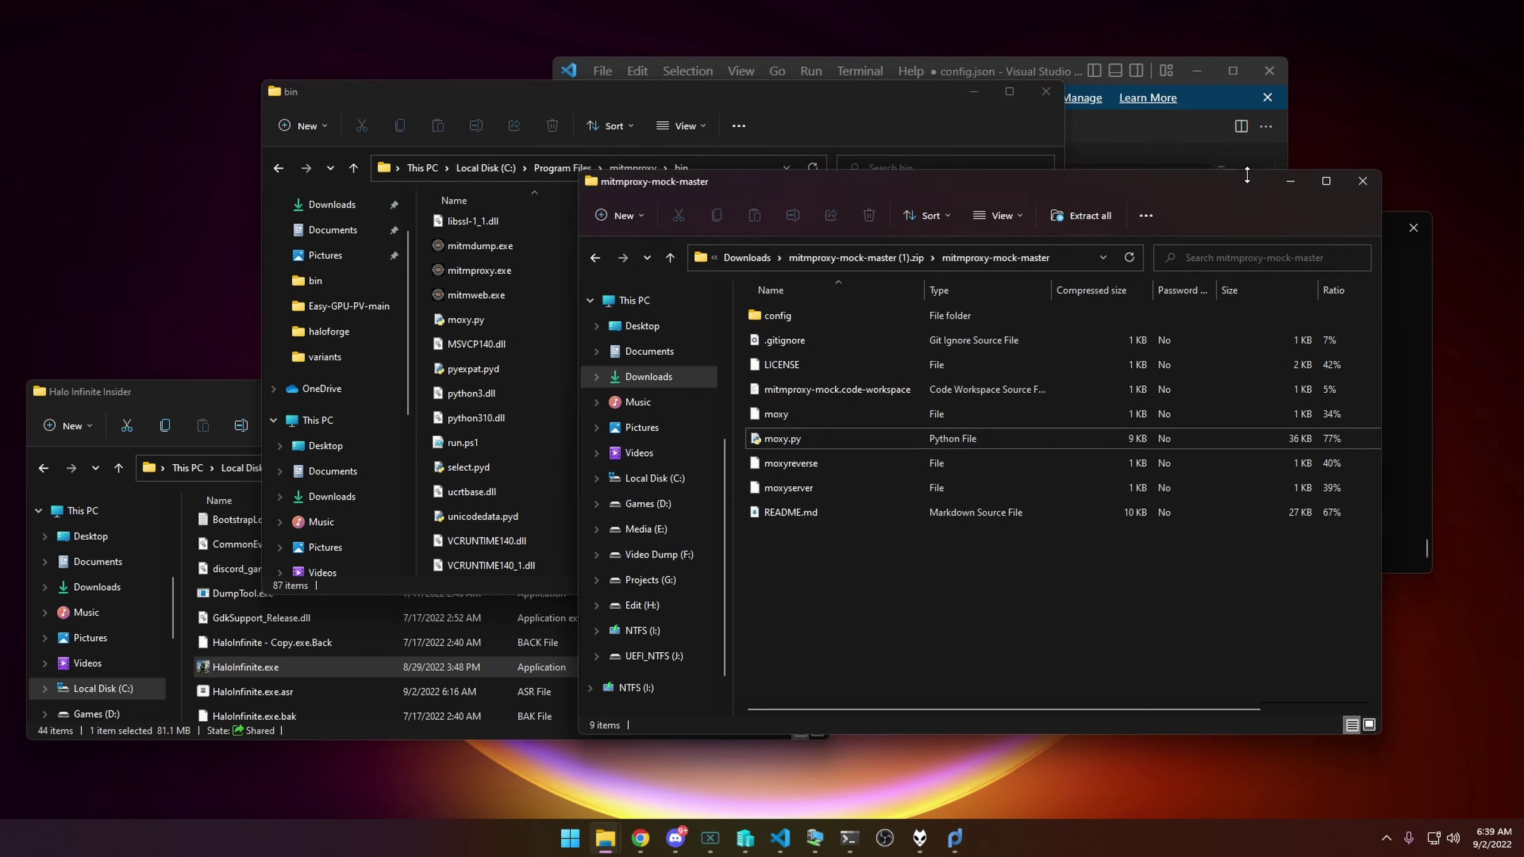
{"action": "left_click_drag", "start_coordinate": [842, 180], "coordinate": [965, 197]}
{"action": "left_click_drag", "start_coordinate": [720, 98], "coordinate": [611, 93]}
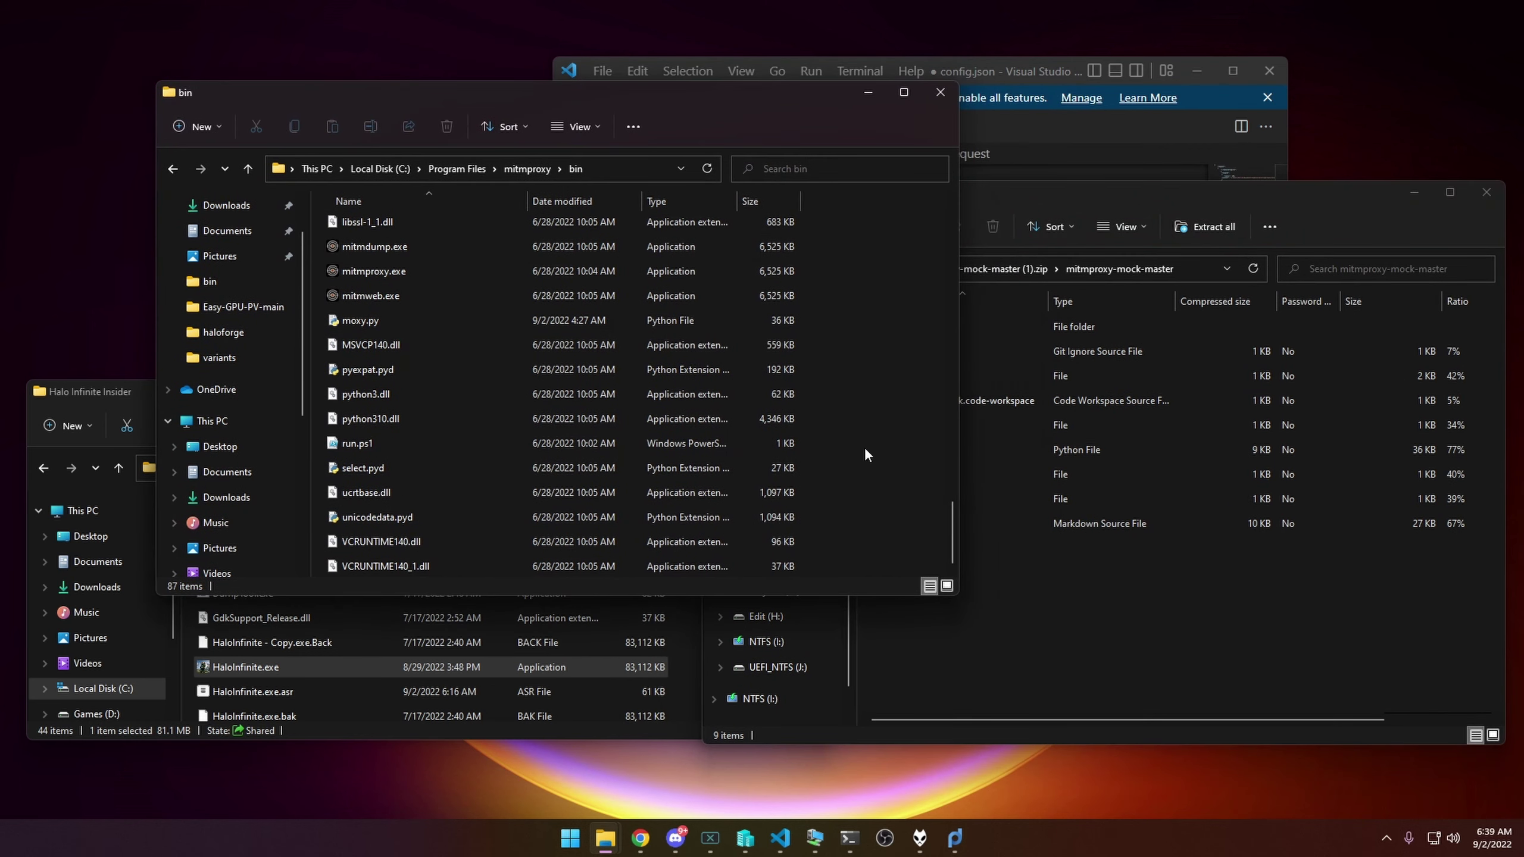
- Try to copy moxy.py from the mitmproxy-mock-master ZIP into the mitmproxy bin folder
{"action": "left_click", "coordinate": [959, 451]}
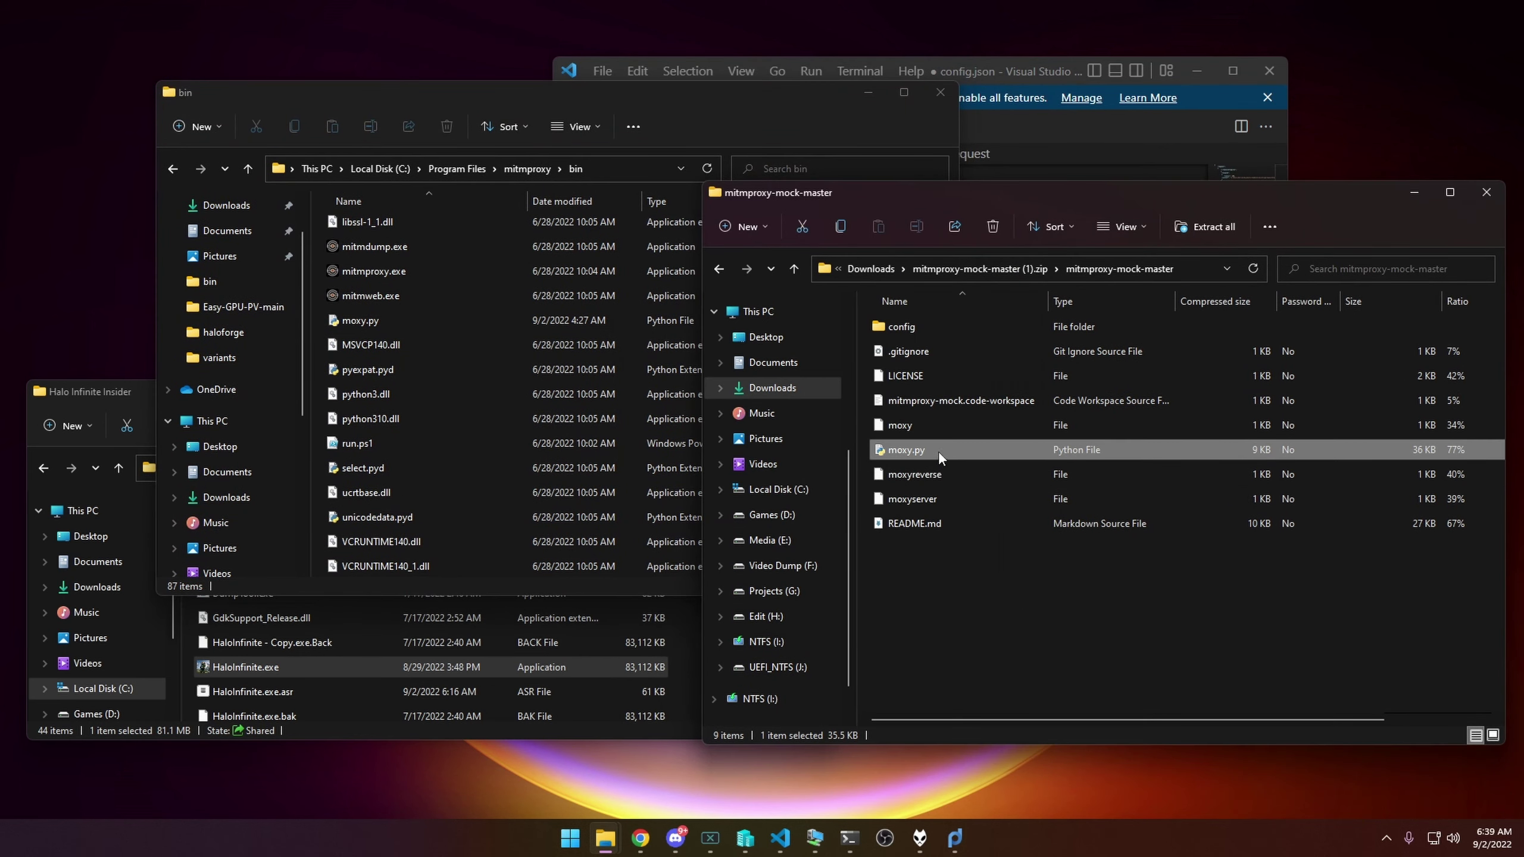
{"action": "left_click_drag", "start_coordinate": [918, 449], "coordinate": [434, 322]}
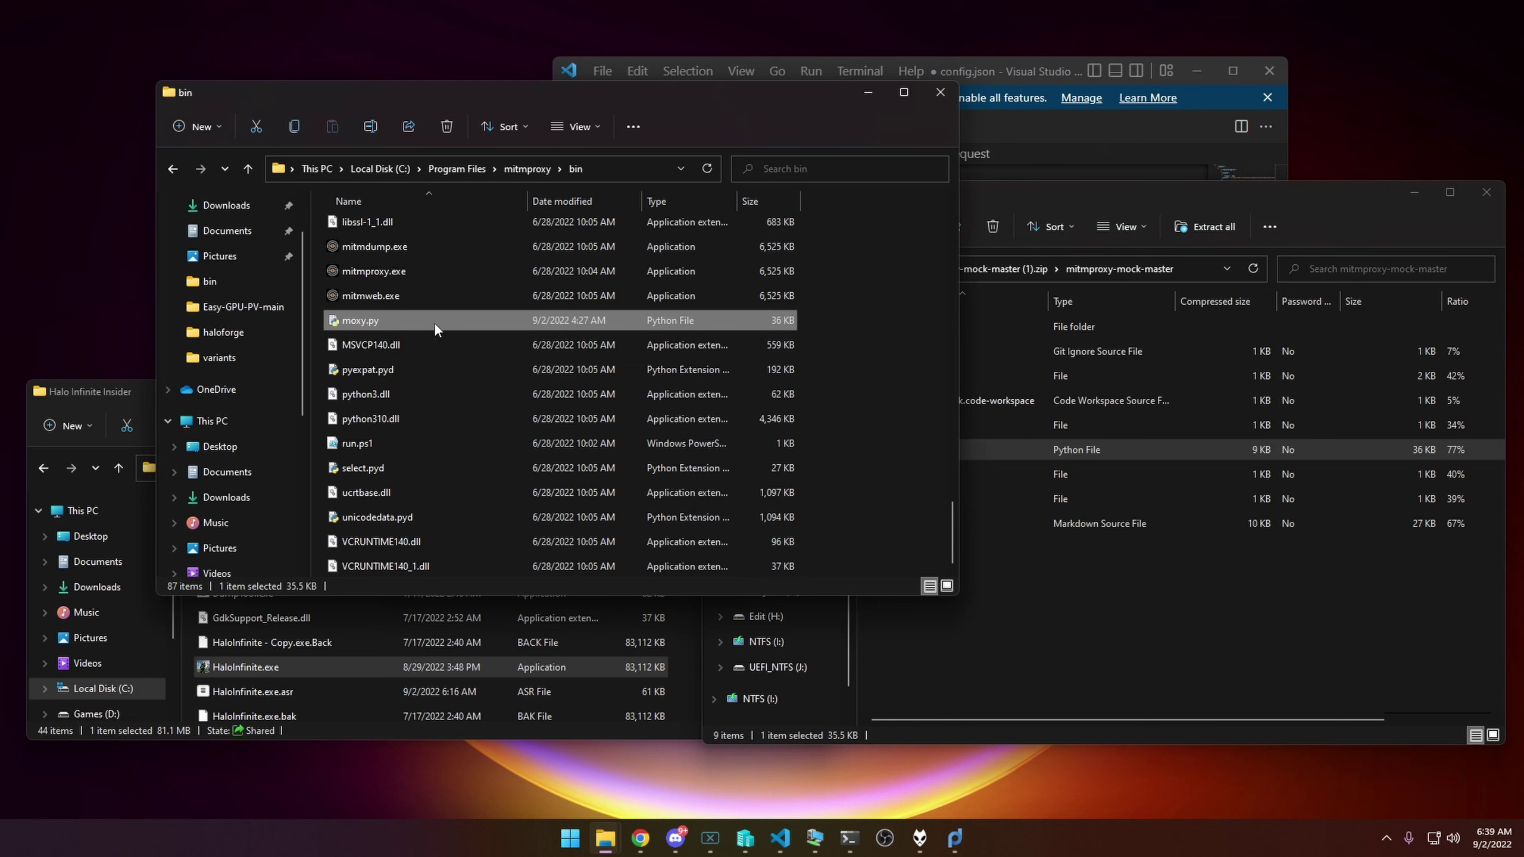
{"action": "left_click", "coordinate": [931, 367]}
{"action": "left_click_drag", "start_coordinate": [1031, 449], "coordinate": [373, 316]}
- Check that moxy.py sits beside mitmdump.exe, mitmproxy.exe and mitmweb.exe in the bin folder
{"action": "left_click", "coordinate": [372, 348]}
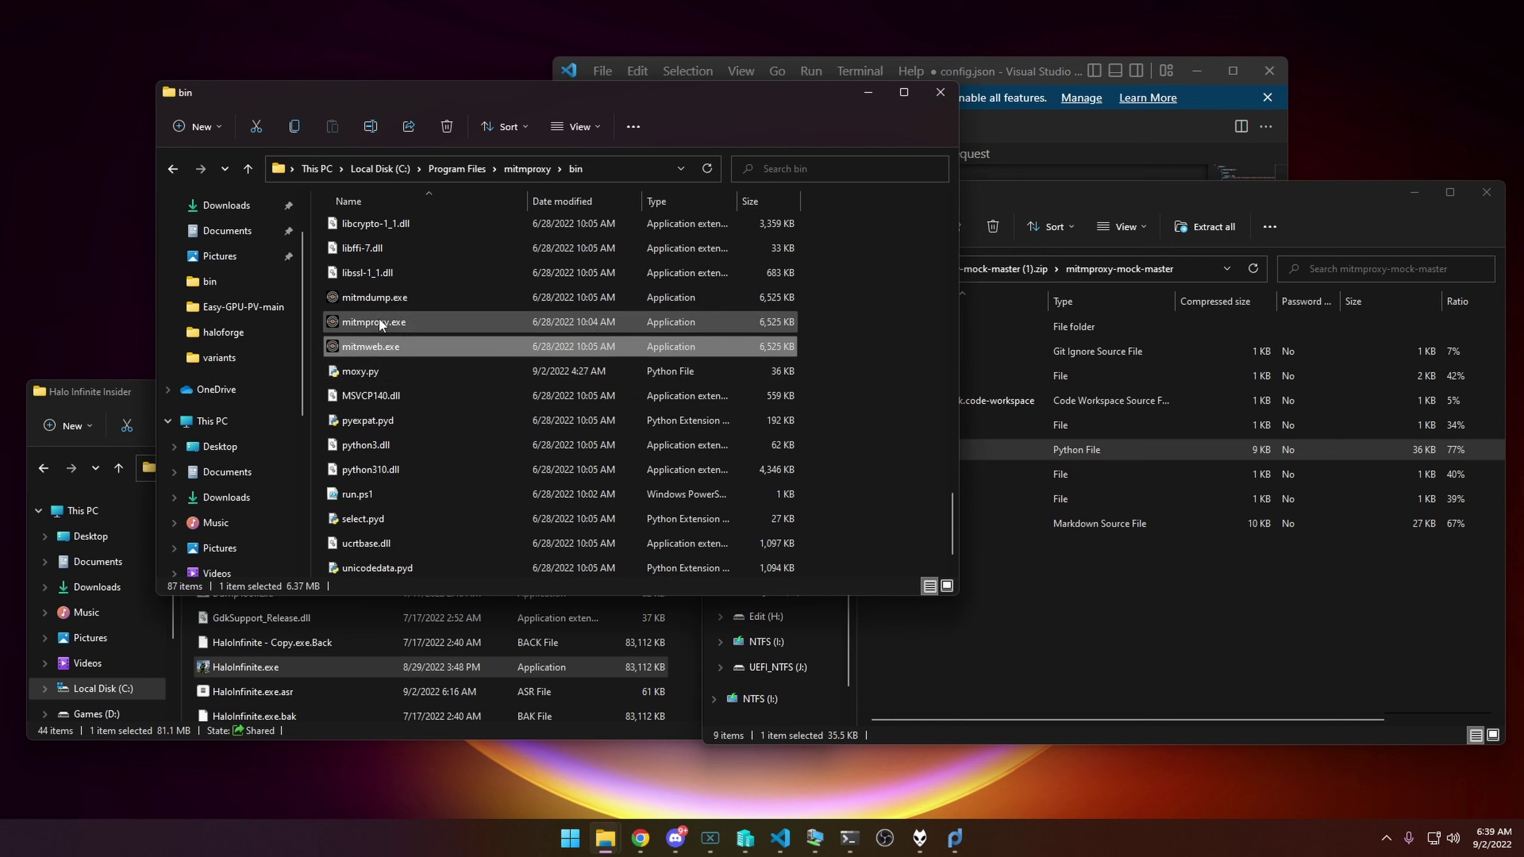
{"action": "left_click", "coordinate": [379, 322]}
{"action": "left_click", "coordinate": [380, 300]}
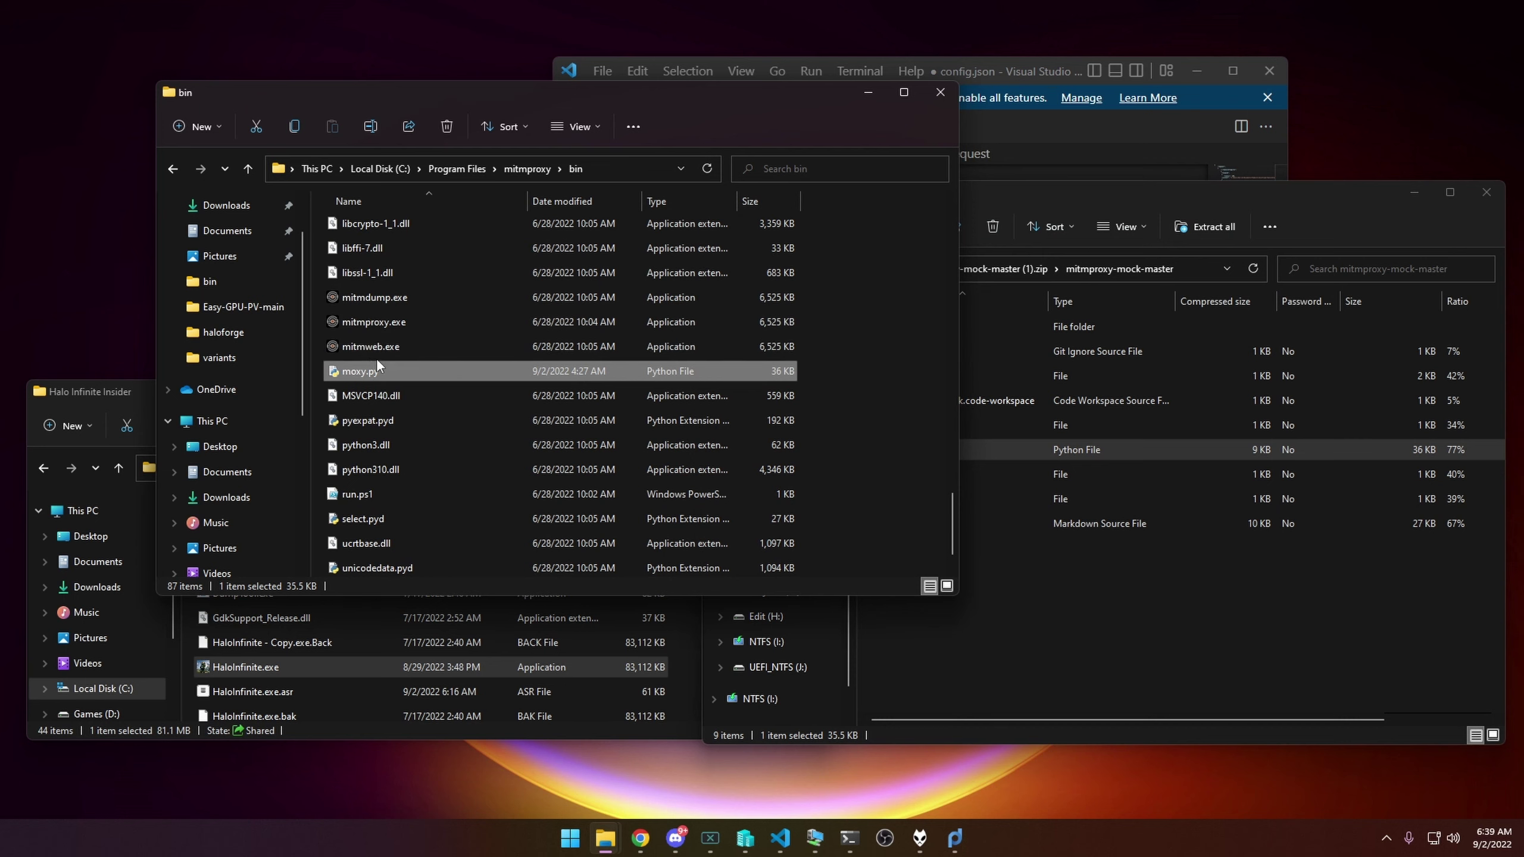
{"action": "left_click", "coordinate": [365, 353]}
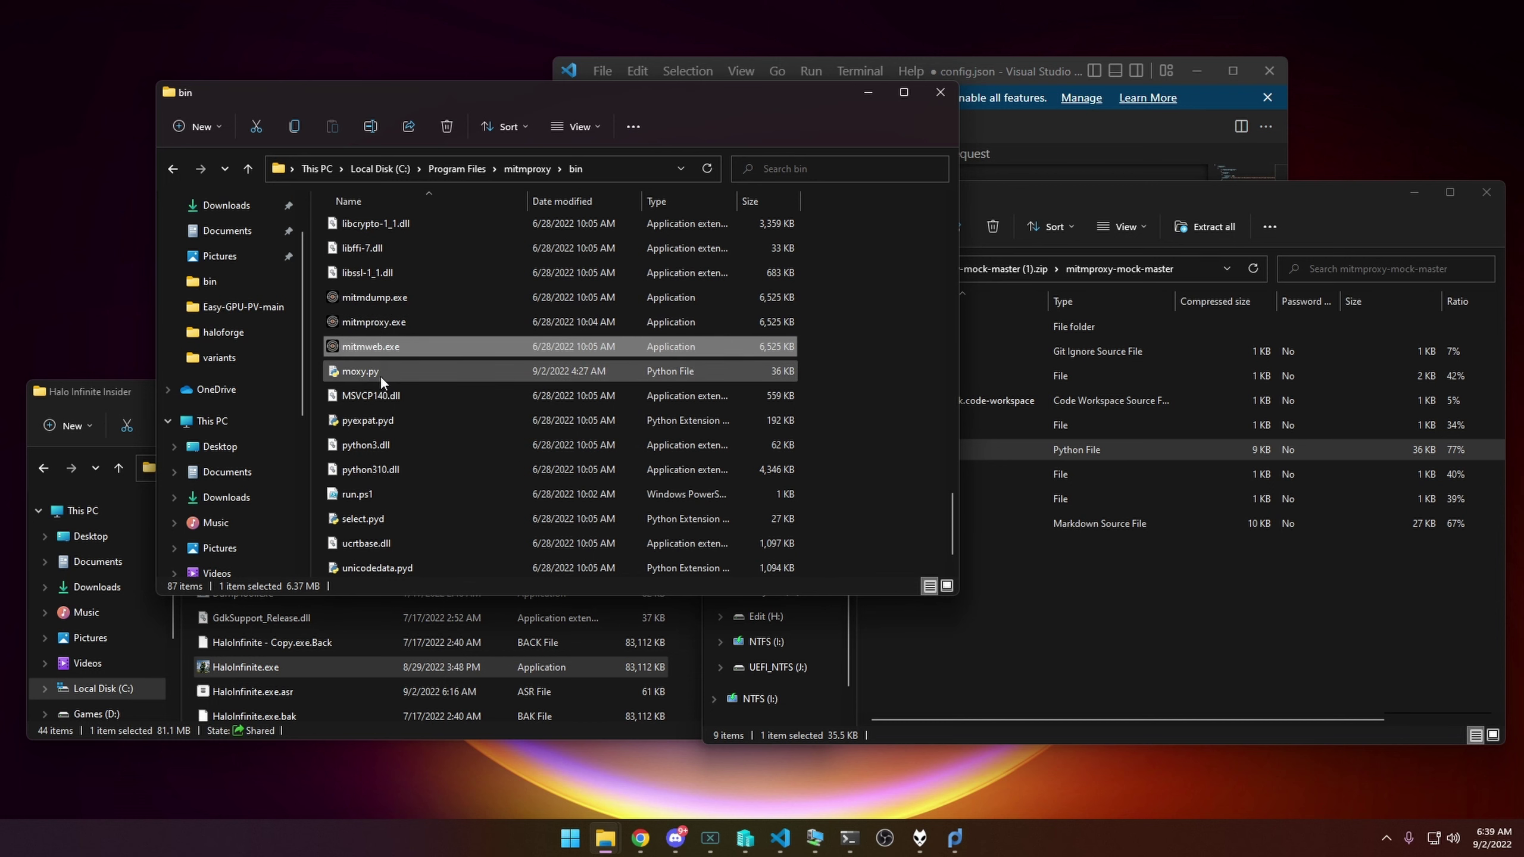
- Bring the PowerShell window over the bin folder and highlight -s moxy.py --set mock=config.json in the mitmweb command
{"action": "left_click", "coordinate": [853, 841]}
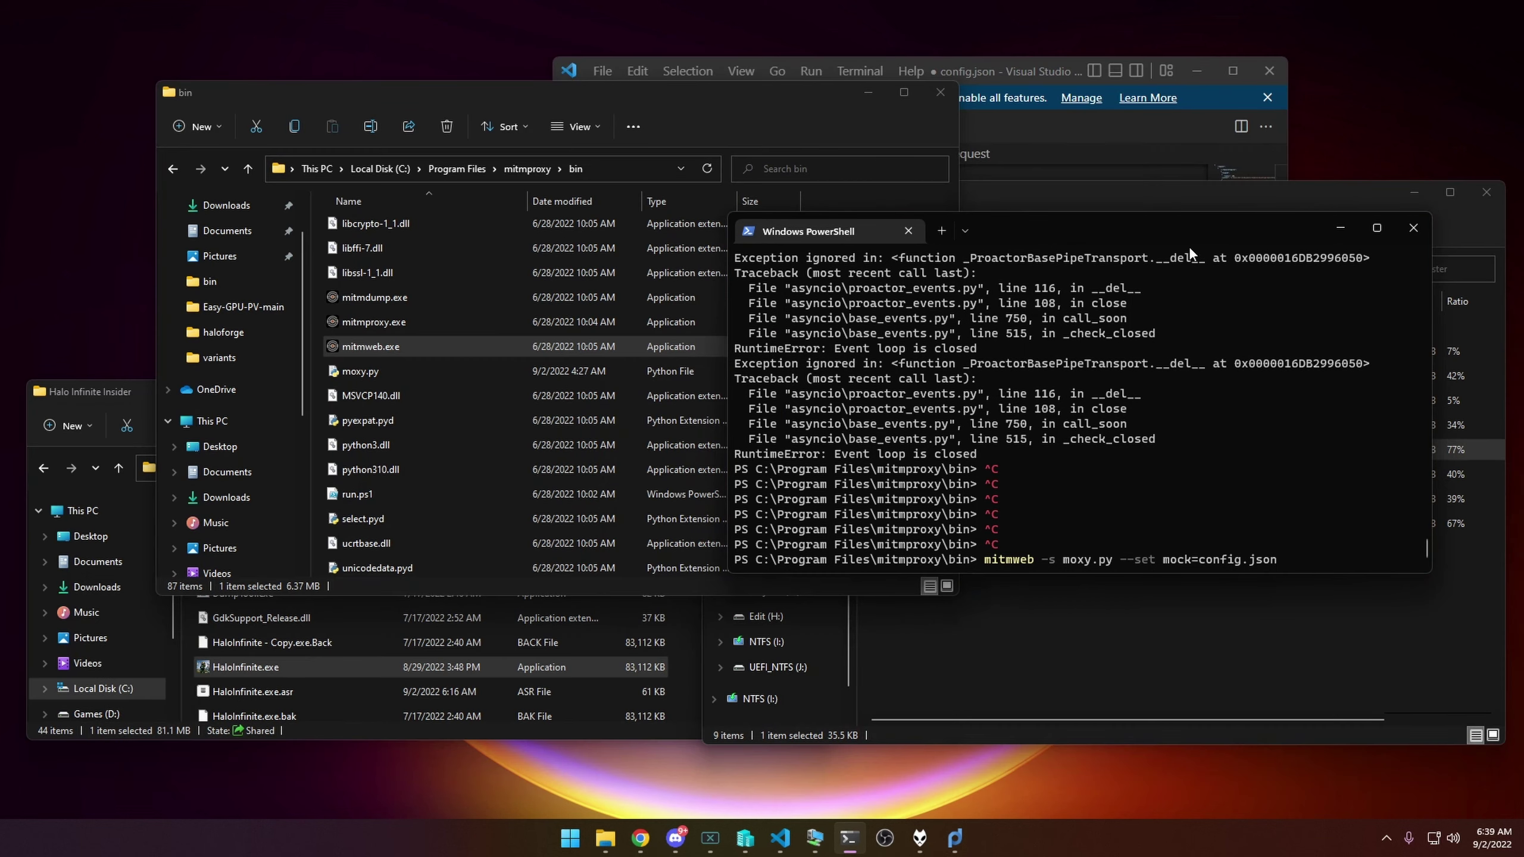
{"action": "left_click_drag", "start_coordinate": [1190, 251], "coordinate": [932, 215]}
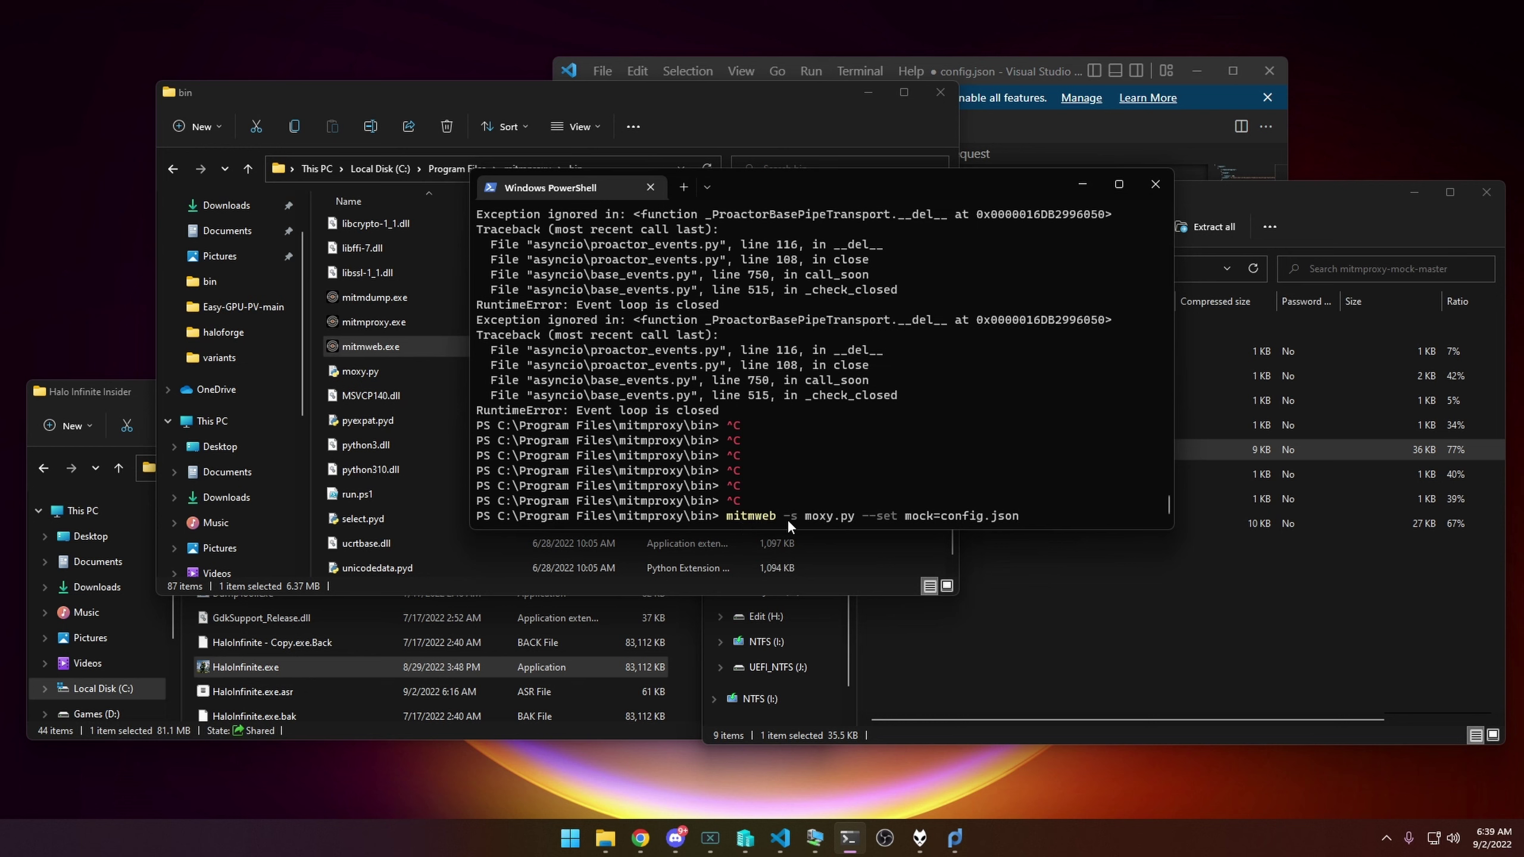
{"action": "left_click_drag", "start_coordinate": [785, 514], "coordinate": [1046, 515]}
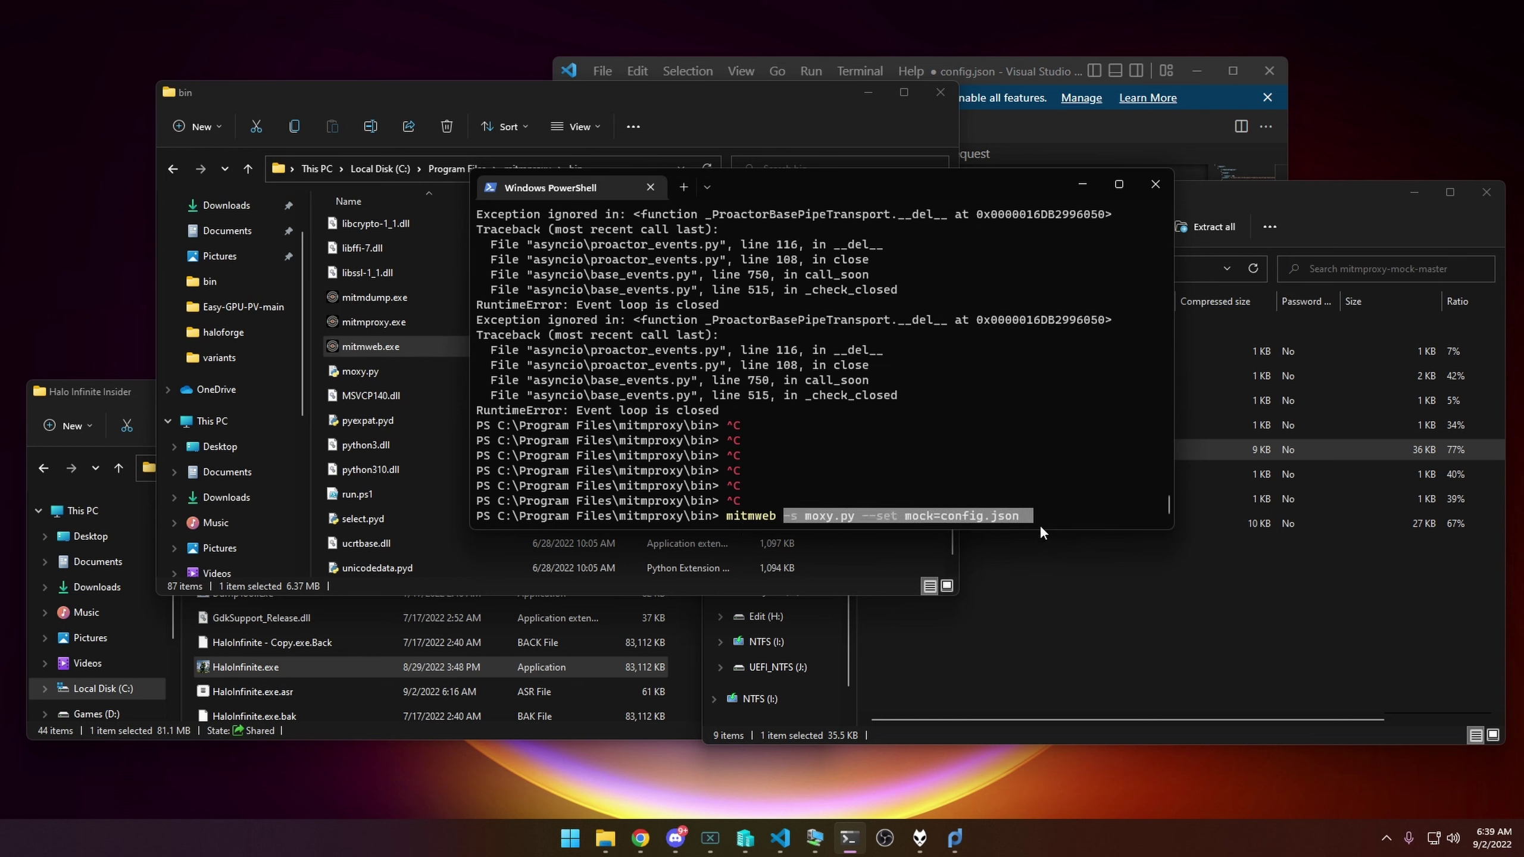
- Check the mitmproxy bin folder for the config.json file named in the mitmweb command
{"action": "scroll", "coordinate": [393, 373], "scroll_direction": "up", "scroll_amount": 3}
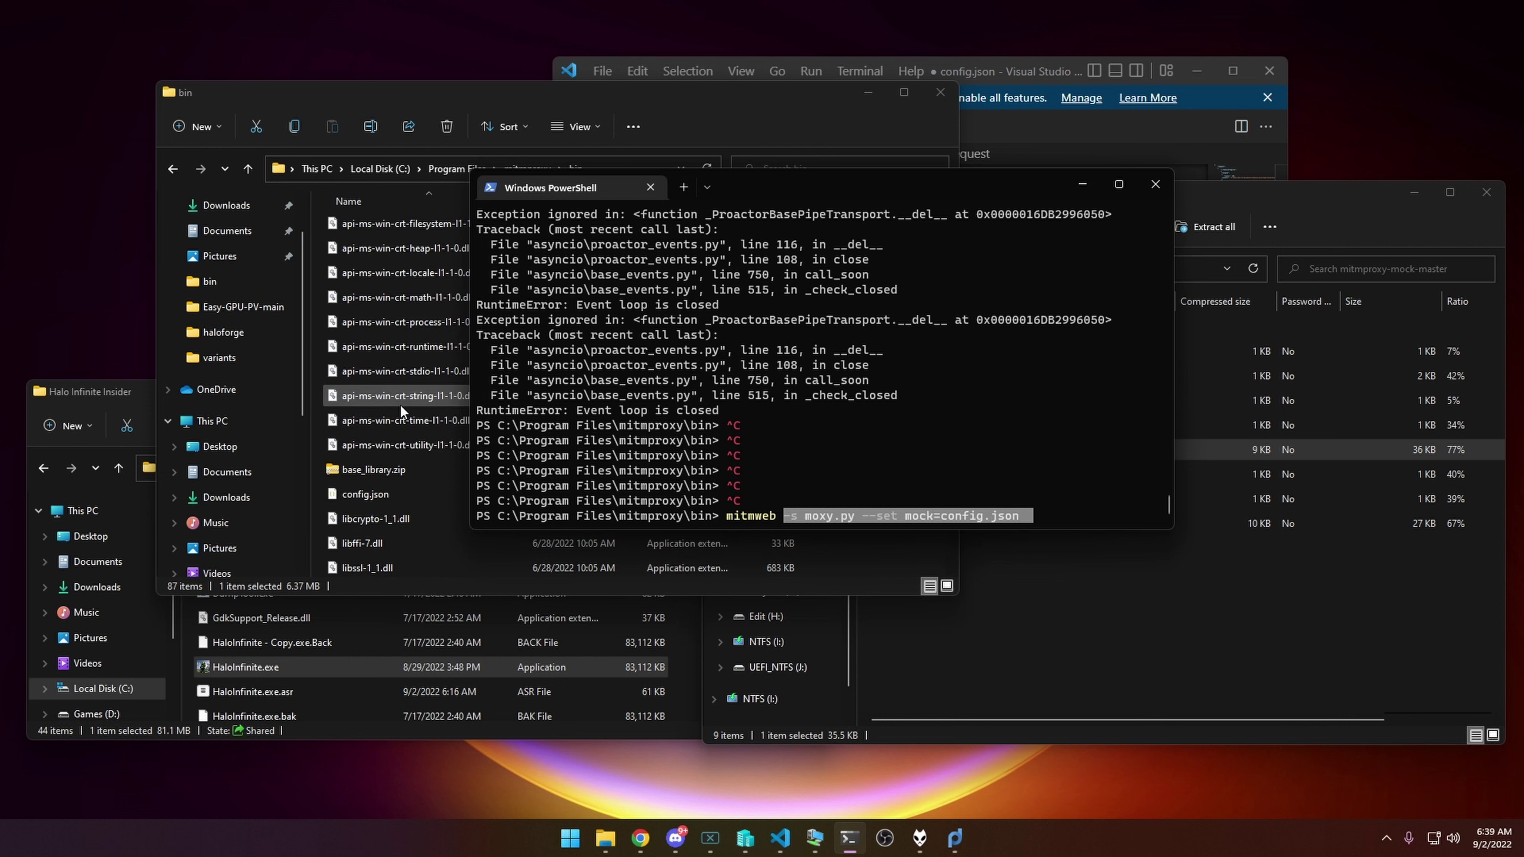
{"action": "left_click", "coordinate": [401, 444]}
{"action": "scroll", "coordinate": [402, 450], "scroll_direction": "up", "scroll_amount": 3}
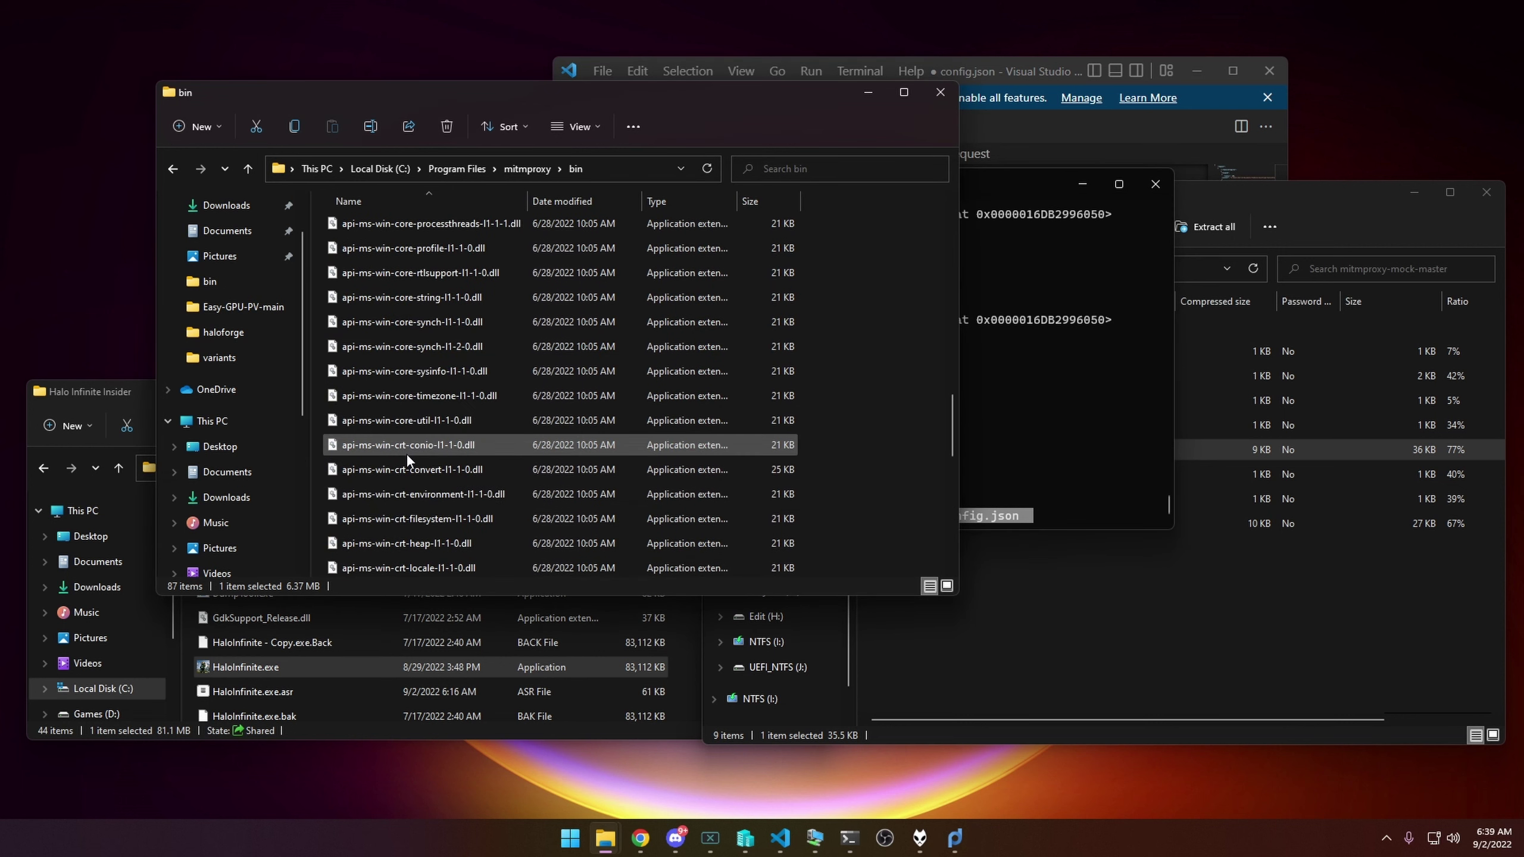
{"action": "scroll", "coordinate": [406, 452], "scroll_direction": "down", "scroll_amount": 4}
- Switch to config.json in Visual Studio Code, dismiss the failed-save notification and enlarge the editor window
{"action": "left_click", "coordinate": [779, 838]}
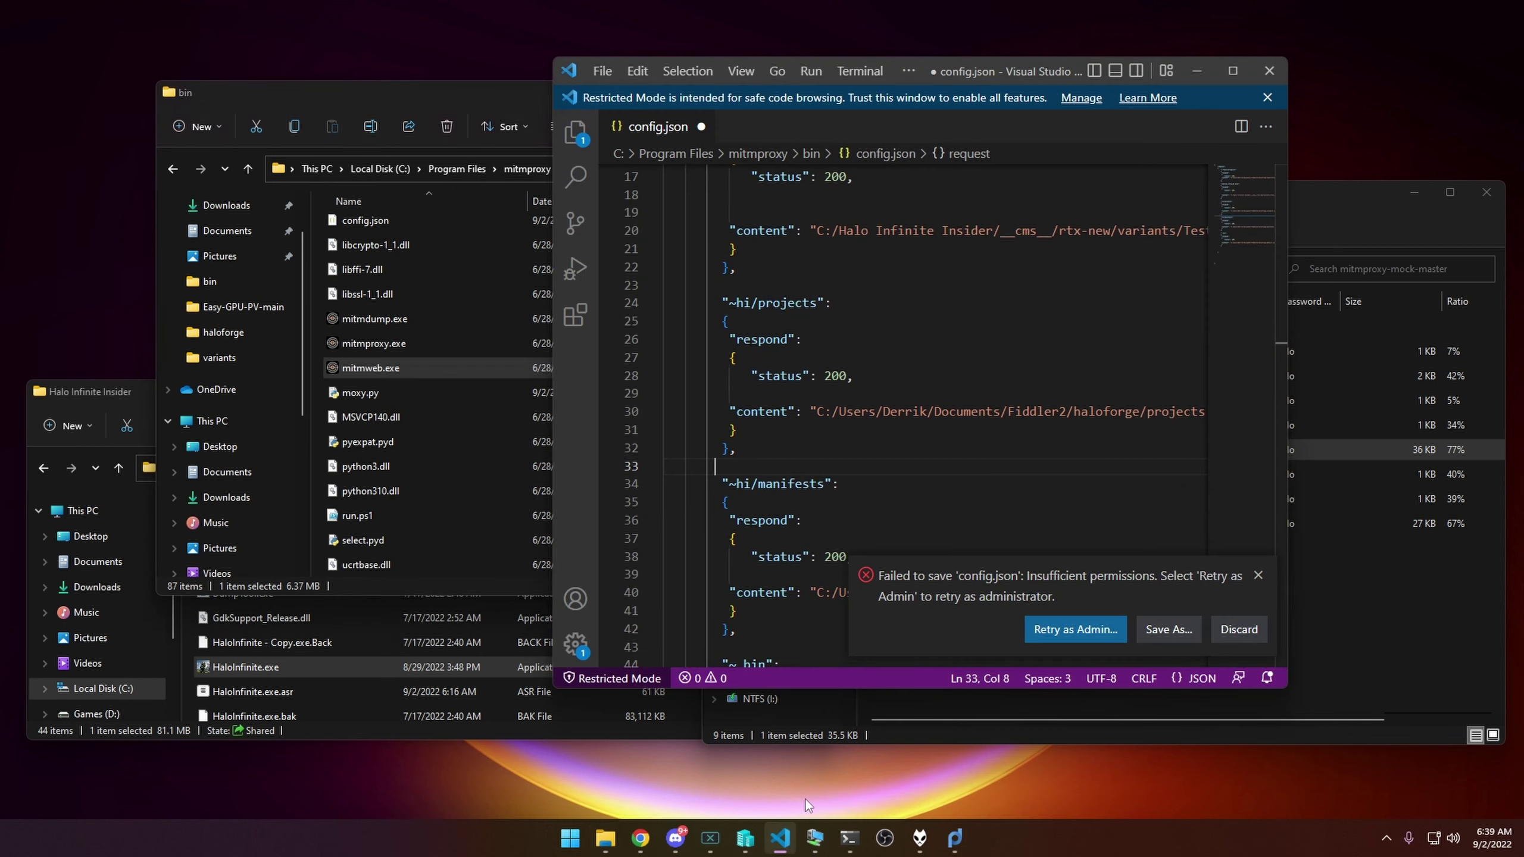
{"action": "left_click", "coordinate": [1261, 579]}
{"action": "scroll", "coordinate": [1034, 450], "scroll_direction": "up", "scroll_amount": 5}
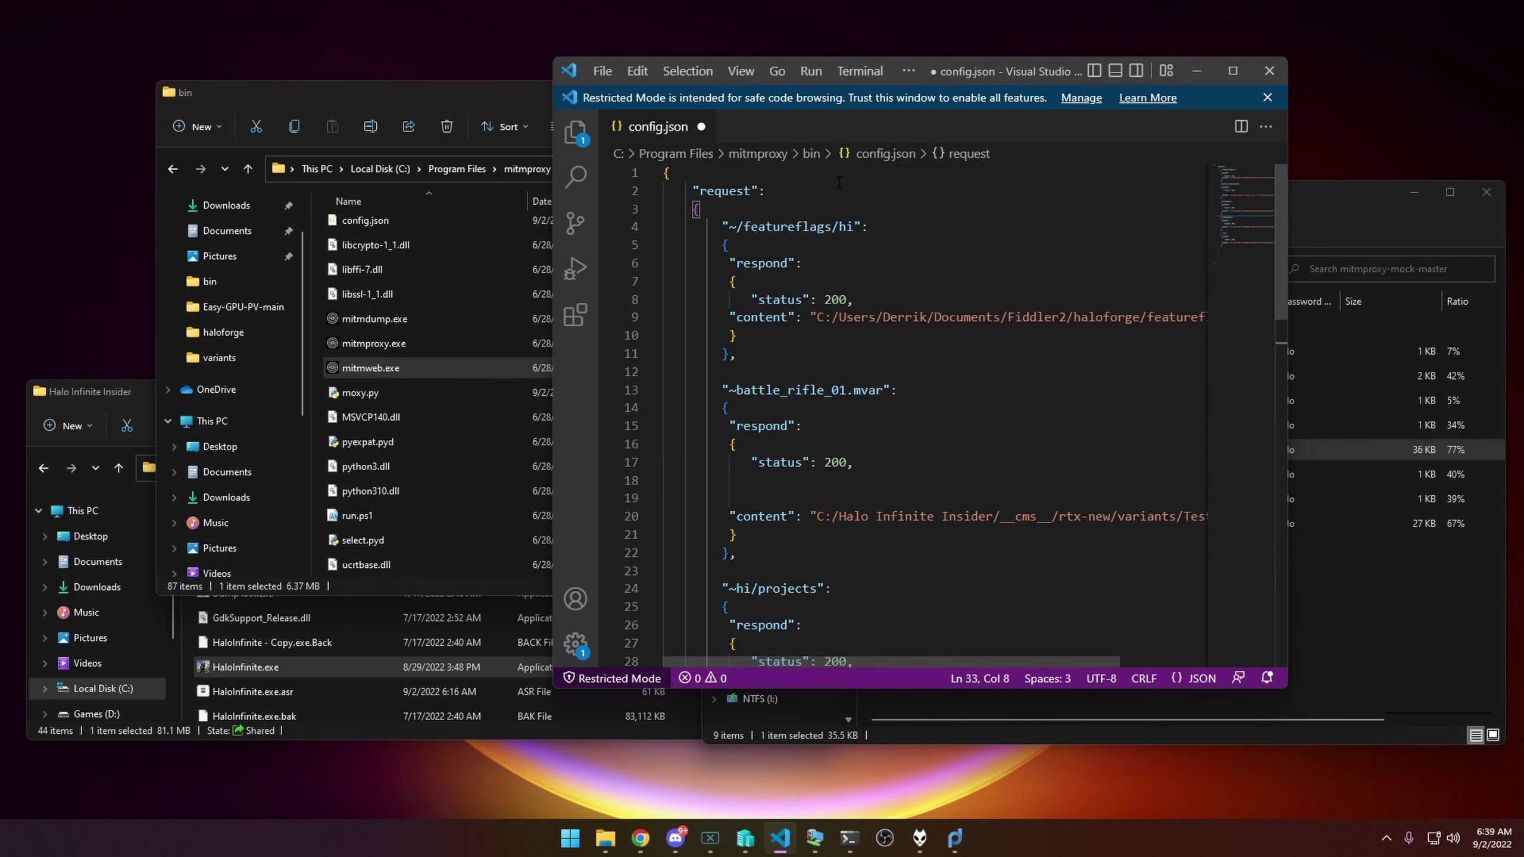
{"action": "left_click_drag", "start_coordinate": [1009, 71], "coordinate": [812, 51]}
{"action": "left_click_drag", "start_coordinate": [1091, 669], "coordinate": [1470, 734]}
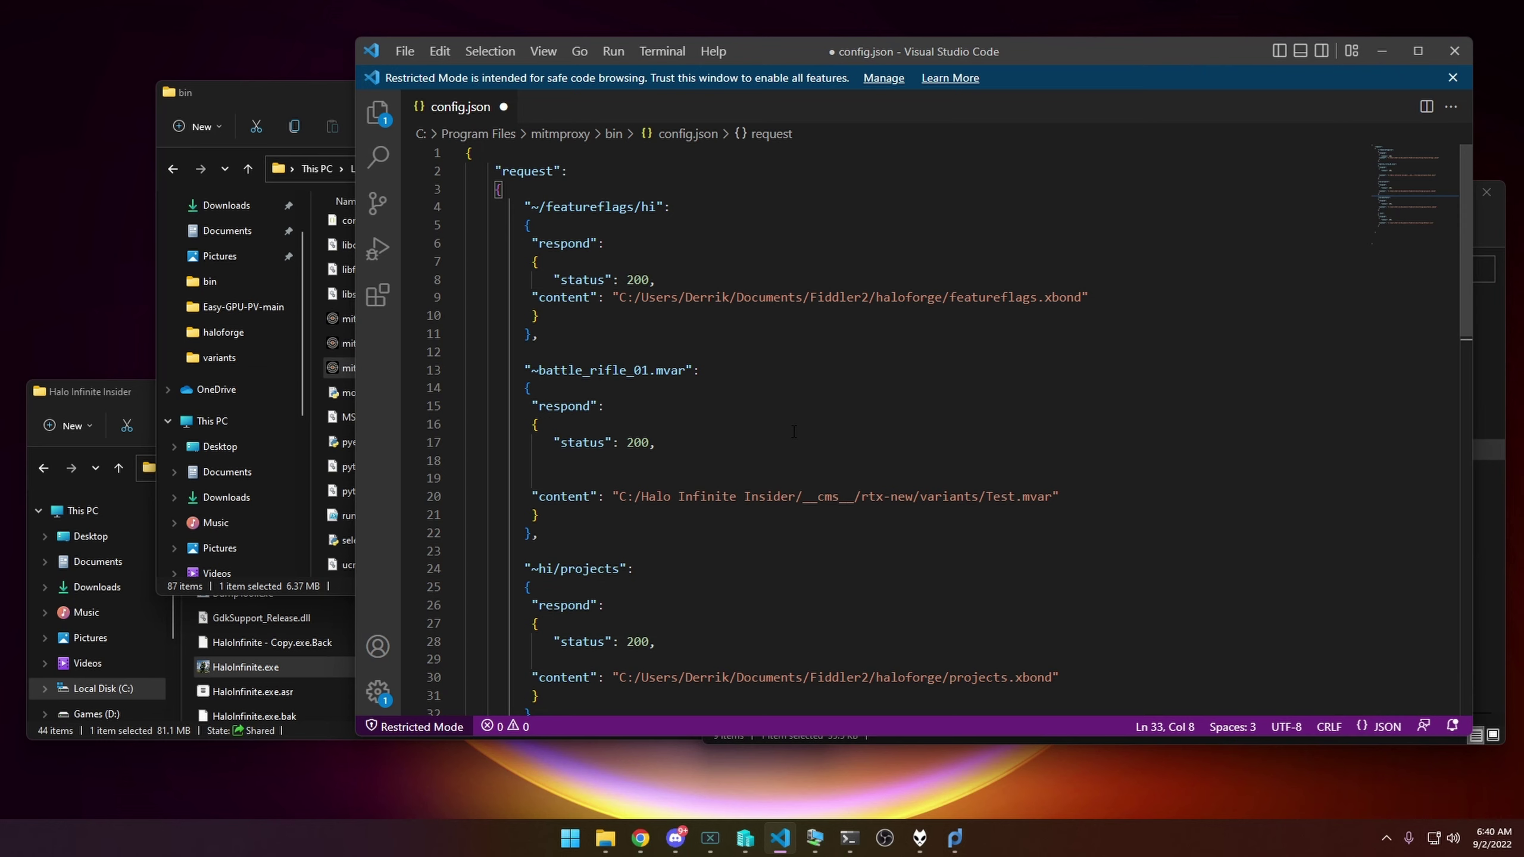
- Review the request rules in config.json from ~/featureflags/hi down to ~.bin
{"action": "scroll", "coordinate": [793, 431], "scroll_direction": "down", "scroll_amount": 7}
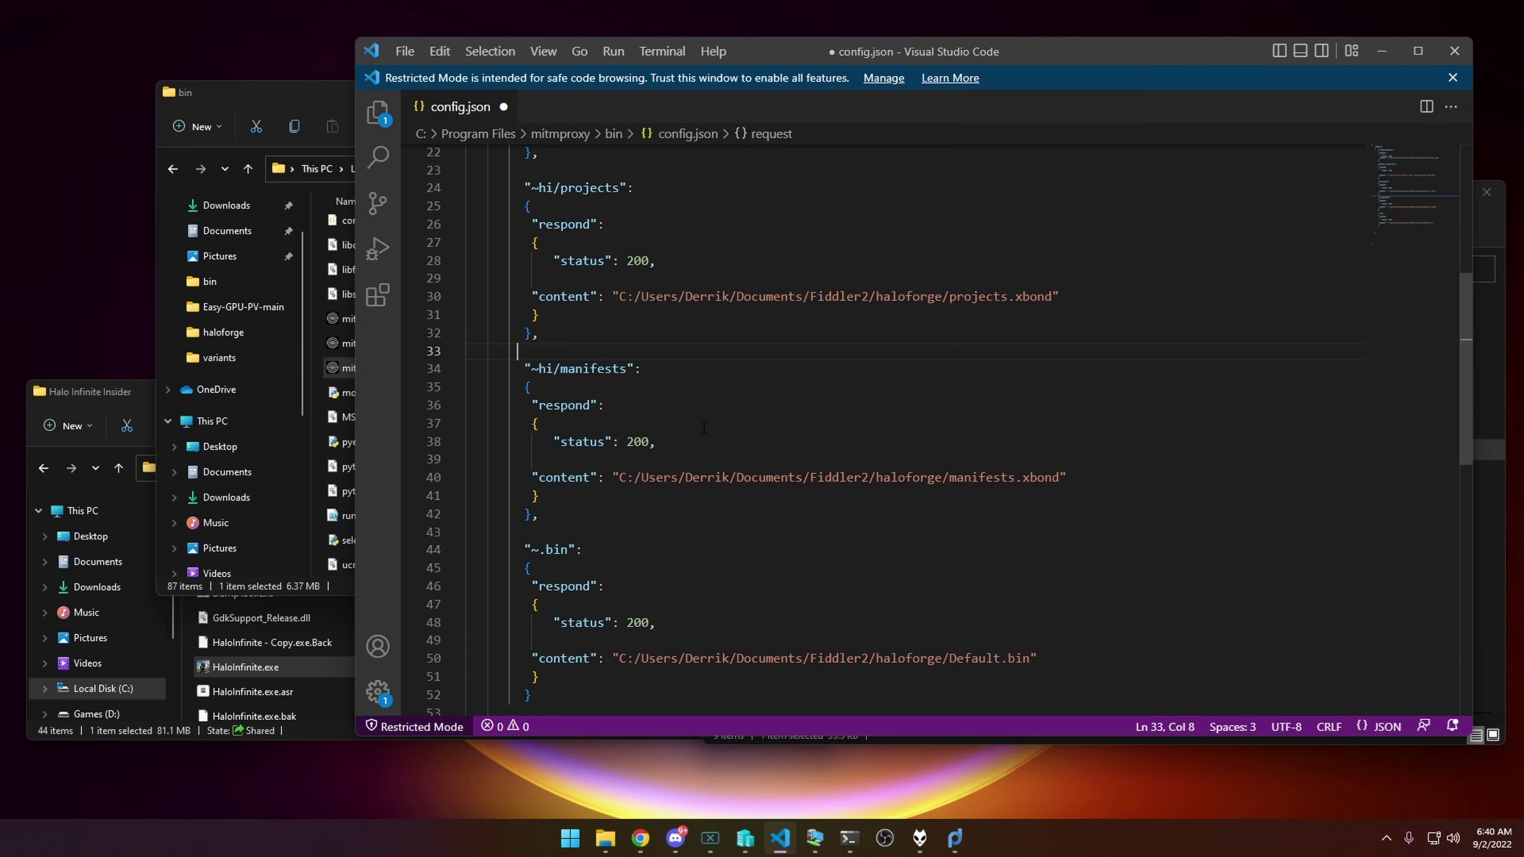
{"action": "scroll", "coordinate": [704, 427], "scroll_direction": "down", "scroll_amount": 4}
{"action": "scroll", "coordinate": [637, 546], "scroll_direction": "up", "scroll_amount": 3}
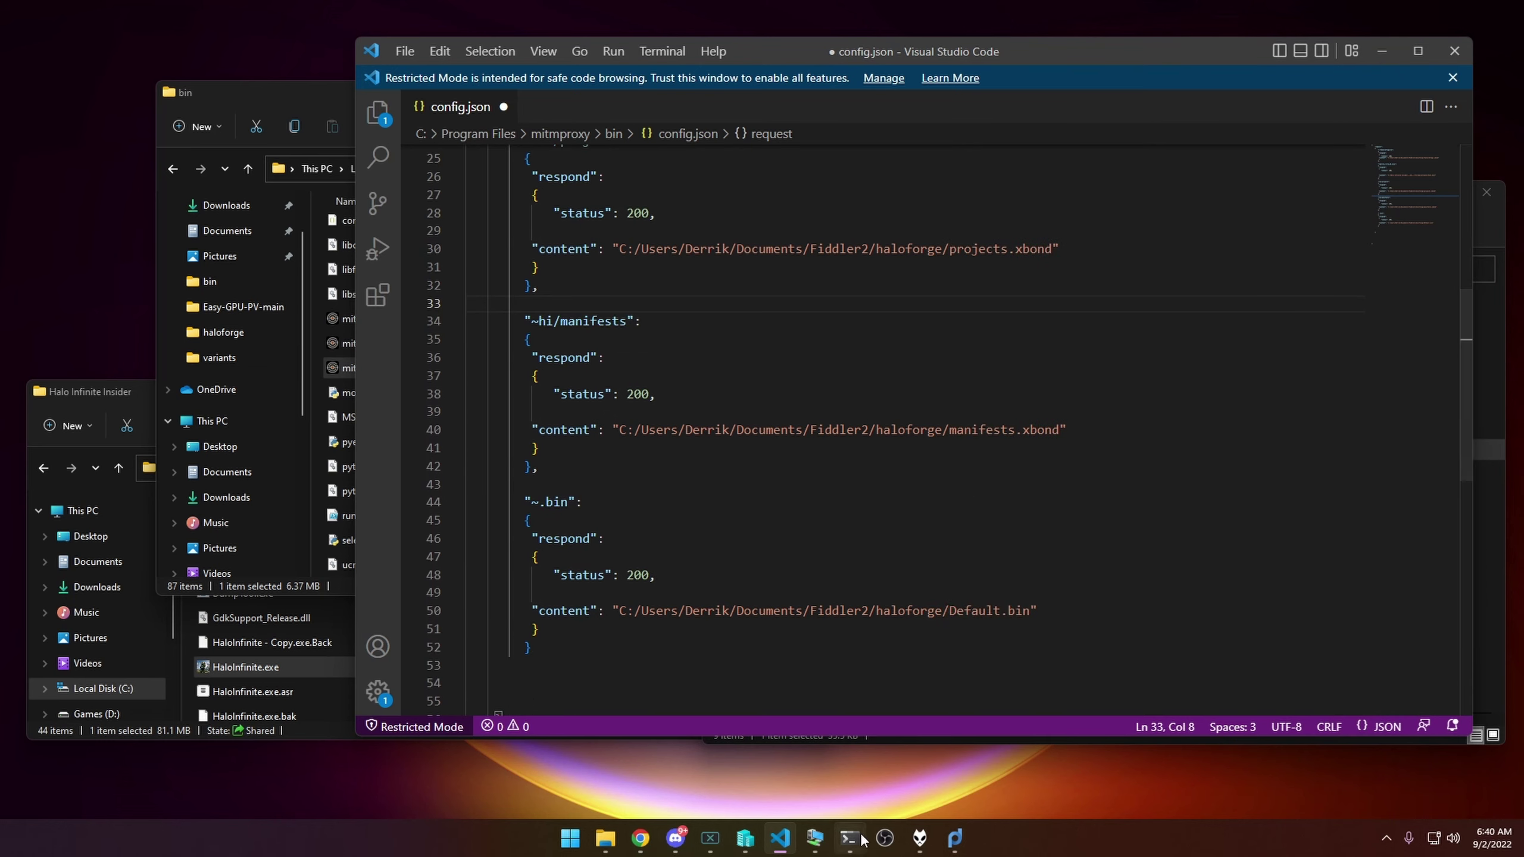
- Switch to the YouTube tutorial on saving Halo Infinite Forge maps in Chrome and seek to the .mvar file instructions at 2:00
{"action": "mouse_move", "coordinate": [626, 843]}
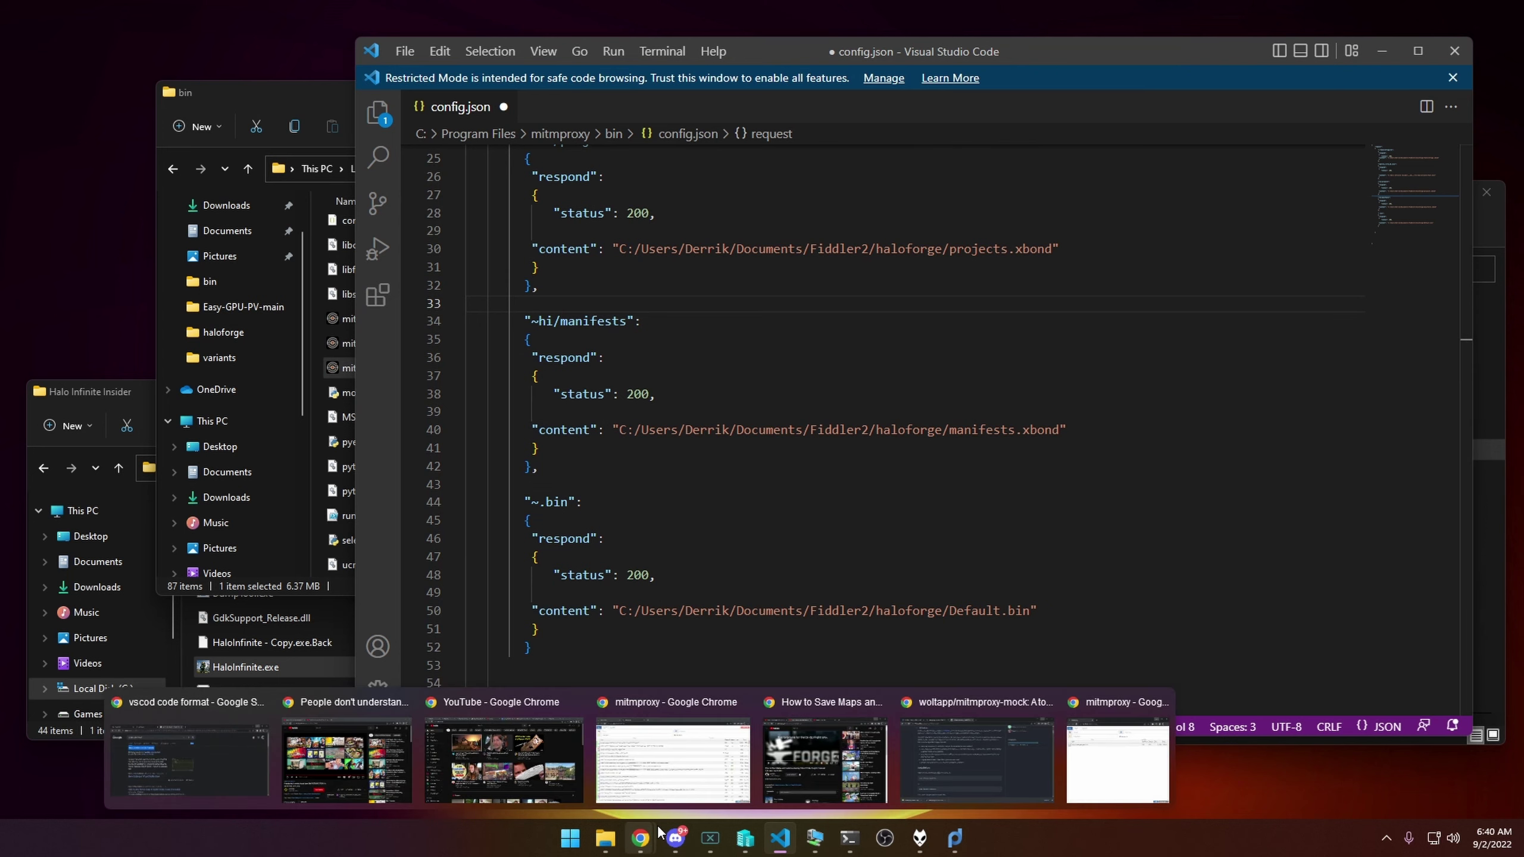
{"action": "left_click", "coordinate": [858, 759]}
{"action": "mouse_move", "coordinate": [454, 418]}
{"action": "left_mouse_down"}
{"action": "mouse_move", "coordinate": [306, 420]}
{"action": "mouse_move", "coordinate": [426, 419]}
{"action": "left_mouse_up"}
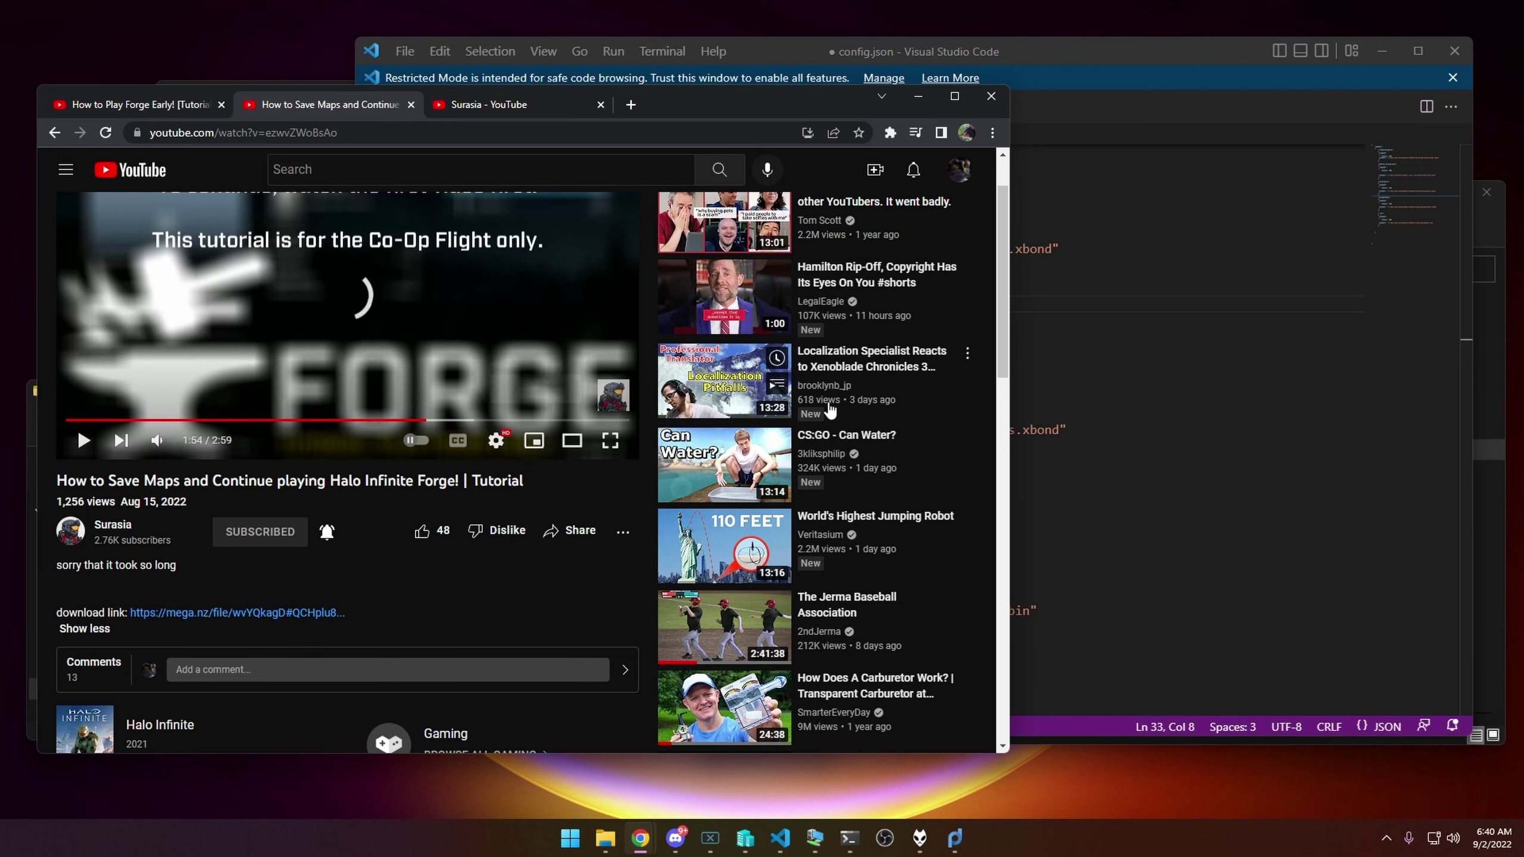
{"action": "left_click", "coordinate": [1077, 430]}
{"action": "left_click", "coordinate": [308, 461]}
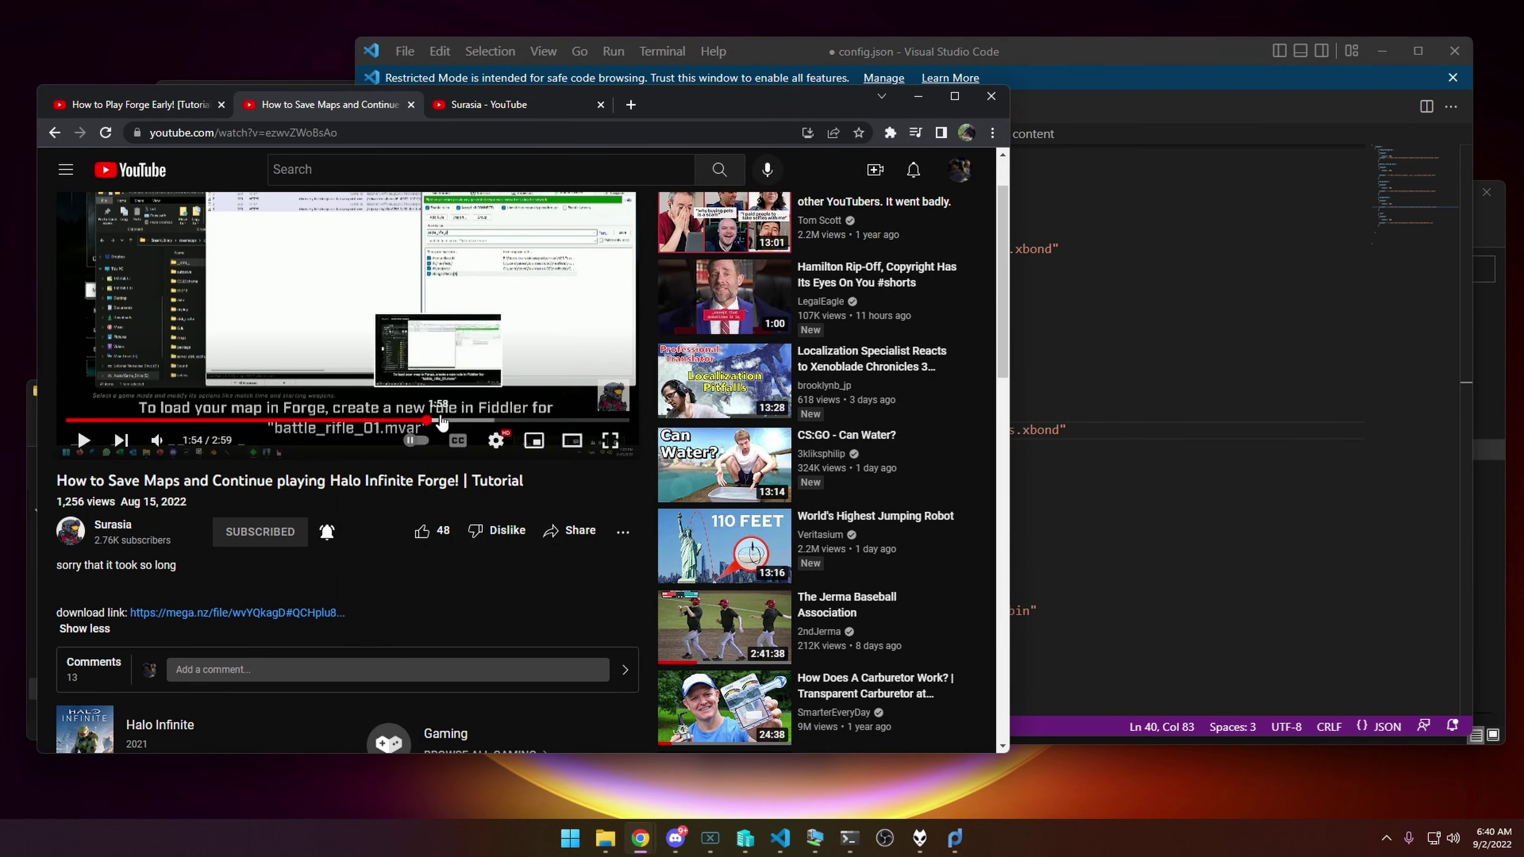
{"action": "double_click", "coordinate": [778, 103]}
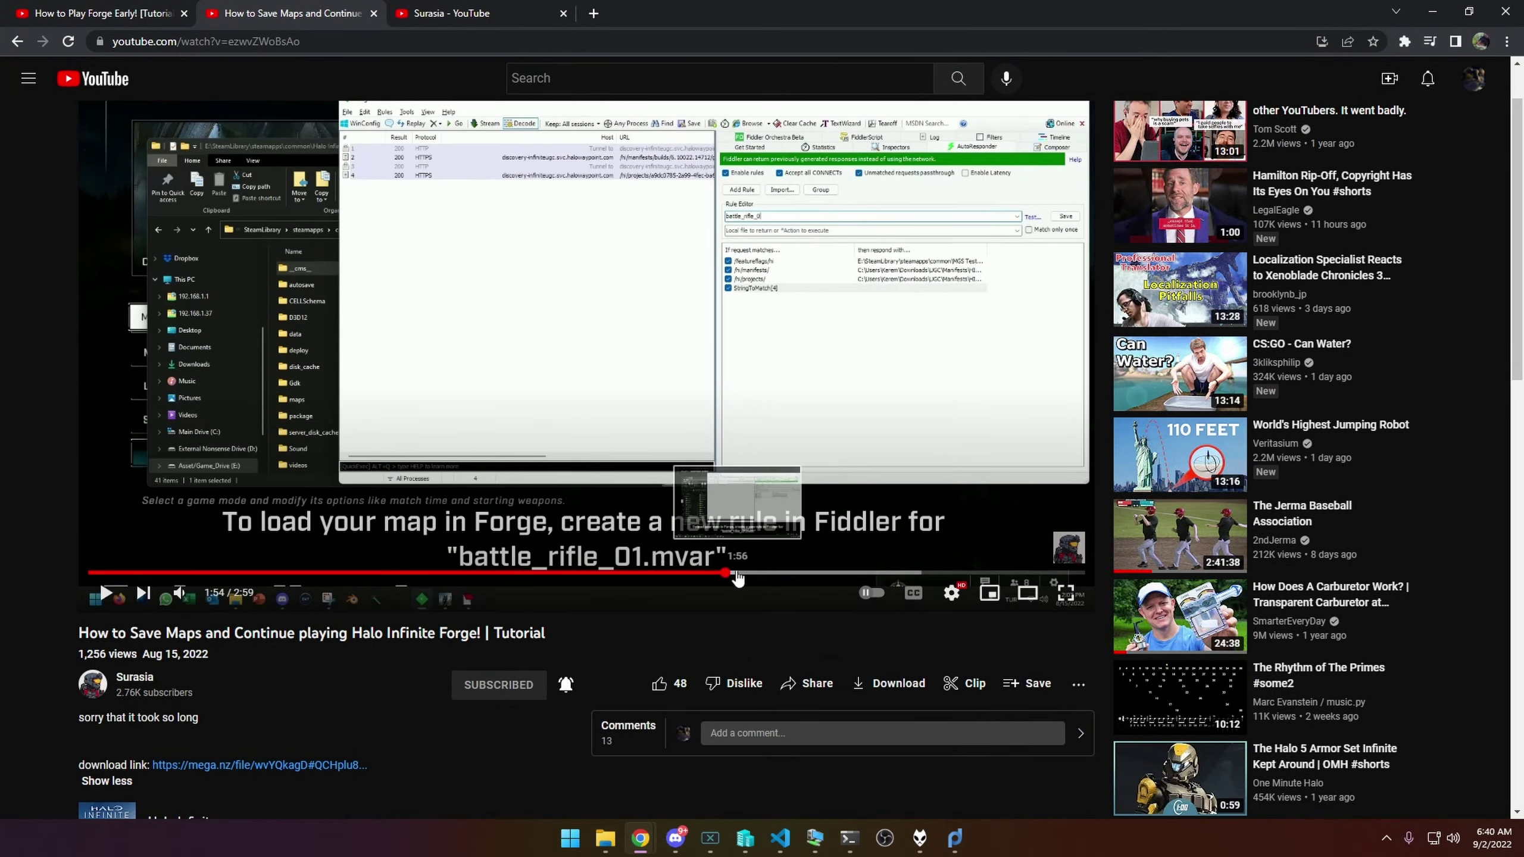
{"action": "left_click", "coordinate": [758, 574]}
- Restore the tutorial window beside Visual Studio Code and return to the ~battle_rifle_01.mvar rule in config.json
{"action": "left_click_drag", "start_coordinate": [840, 12], "coordinate": [594, 184]}
{"action": "left_click_drag", "start_coordinate": [797, 50], "coordinate": [838, 50]}
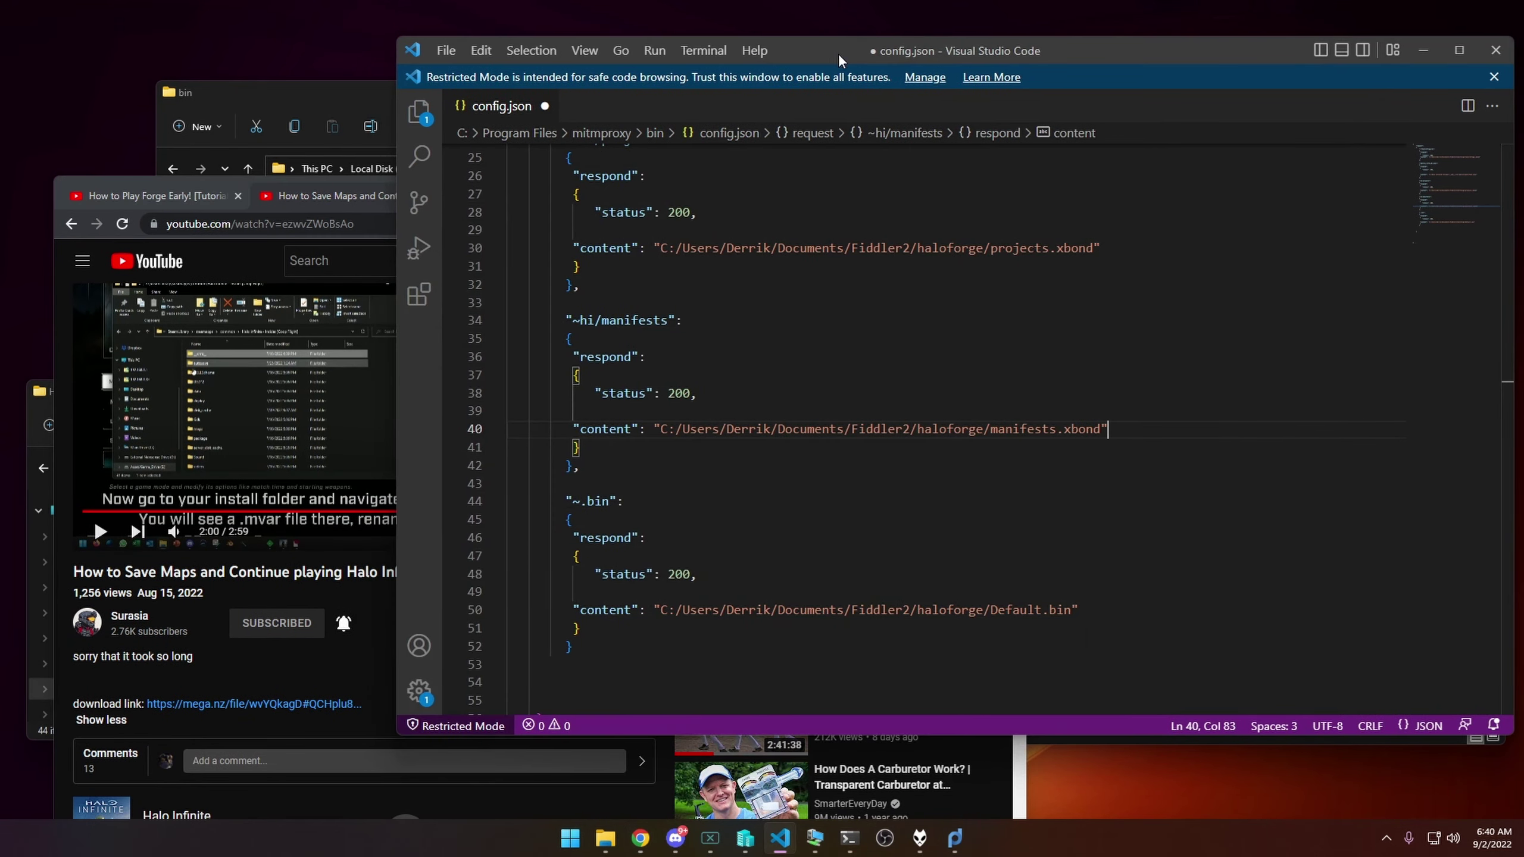
{"action": "scroll", "coordinate": [874, 375], "scroll_direction": "up", "scroll_amount": 4}
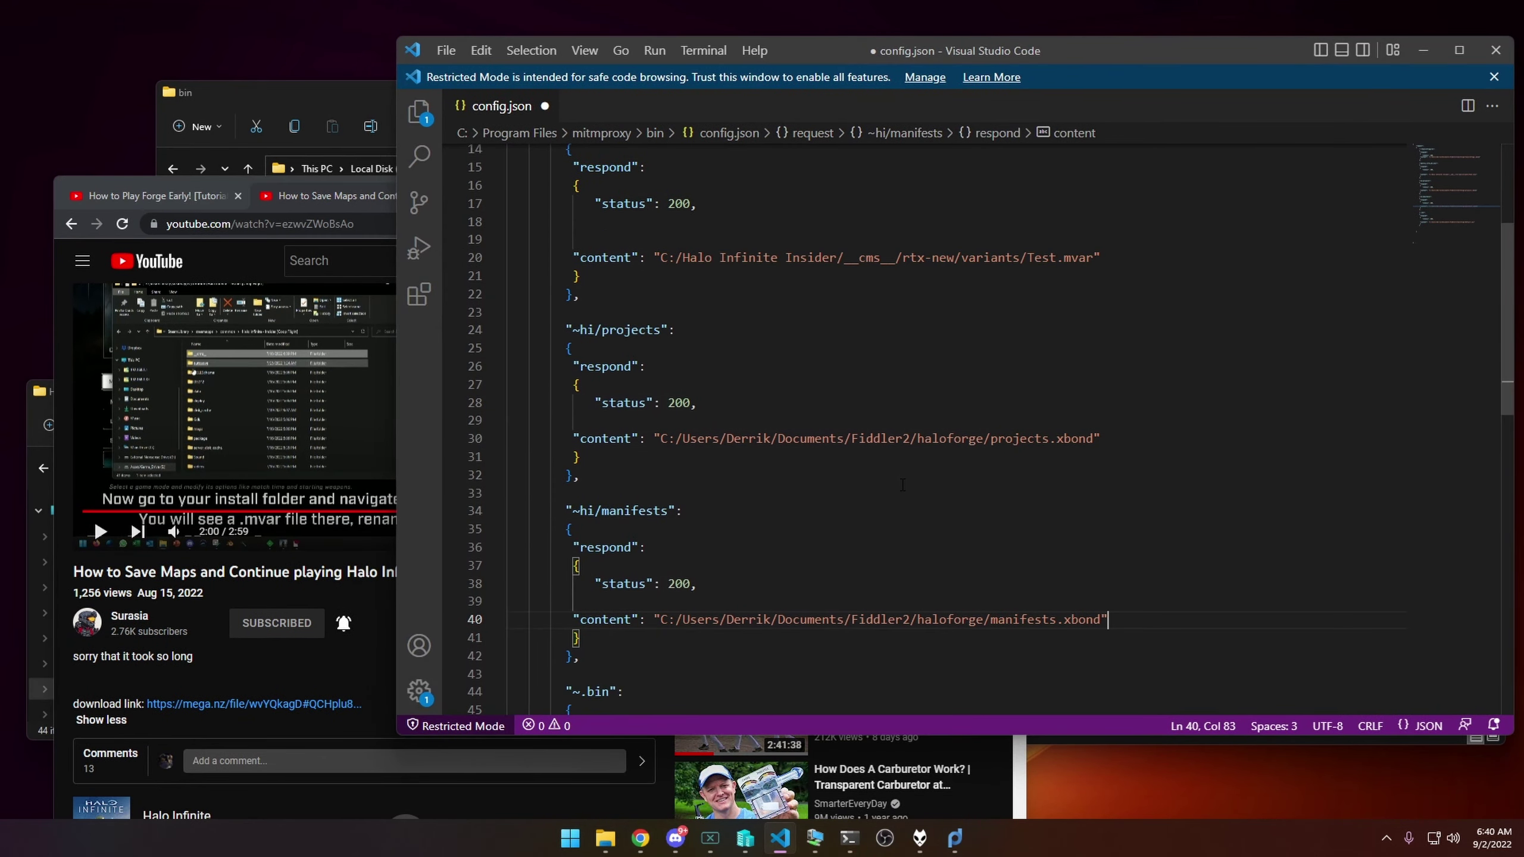
{"action": "scroll", "coordinate": [903, 484], "scroll_direction": "up", "scroll_amount": 4}
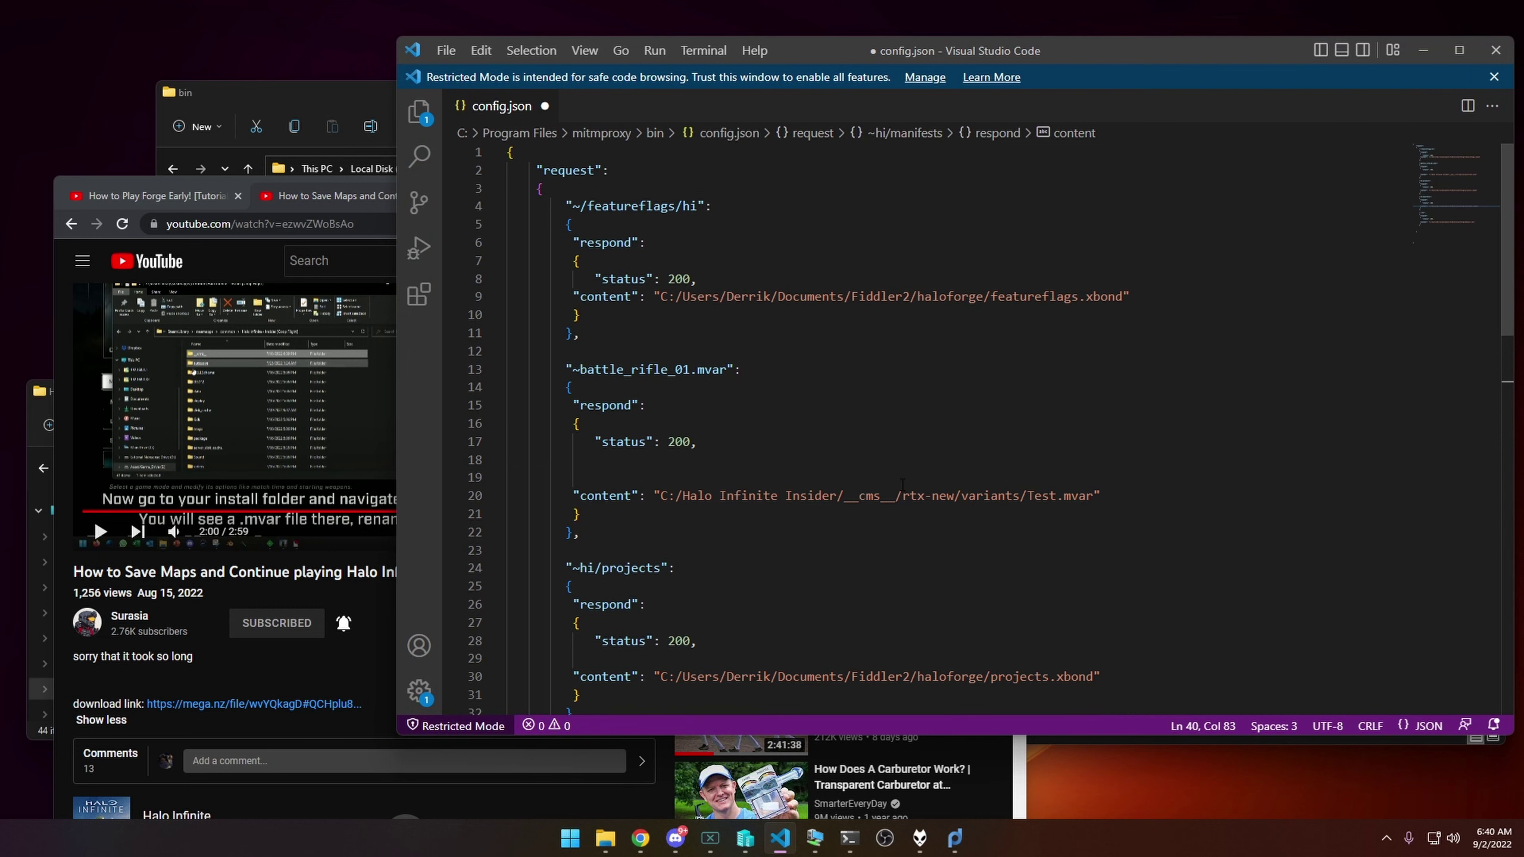
- Compare the tutorial's variants folder instructions with the Test.mvar content path in config.json
{"action": "left_click", "coordinate": [344, 548]}
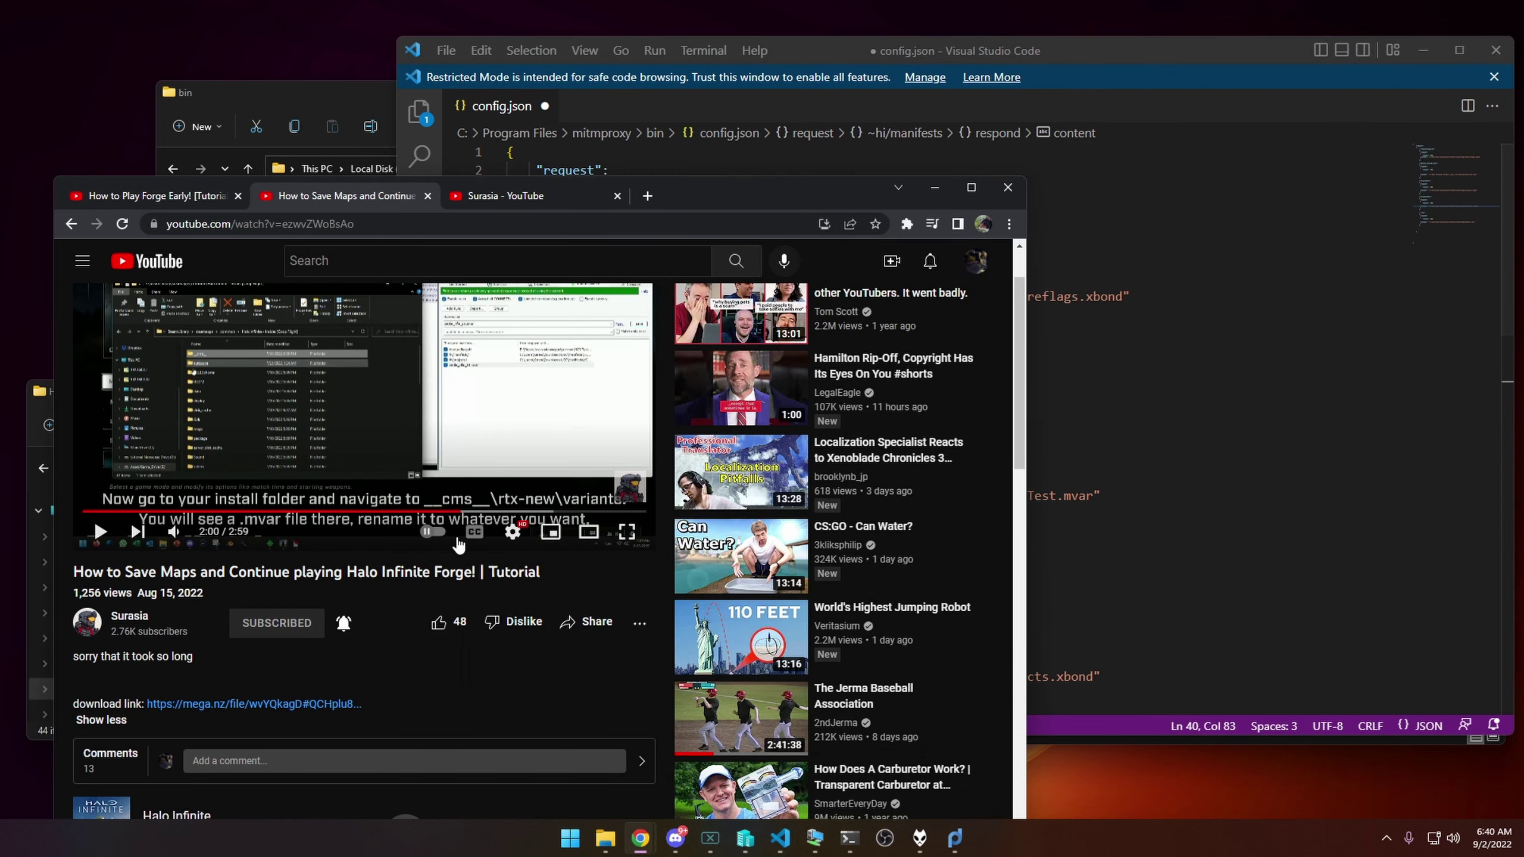
{"action": "left_click", "coordinate": [1289, 353]}
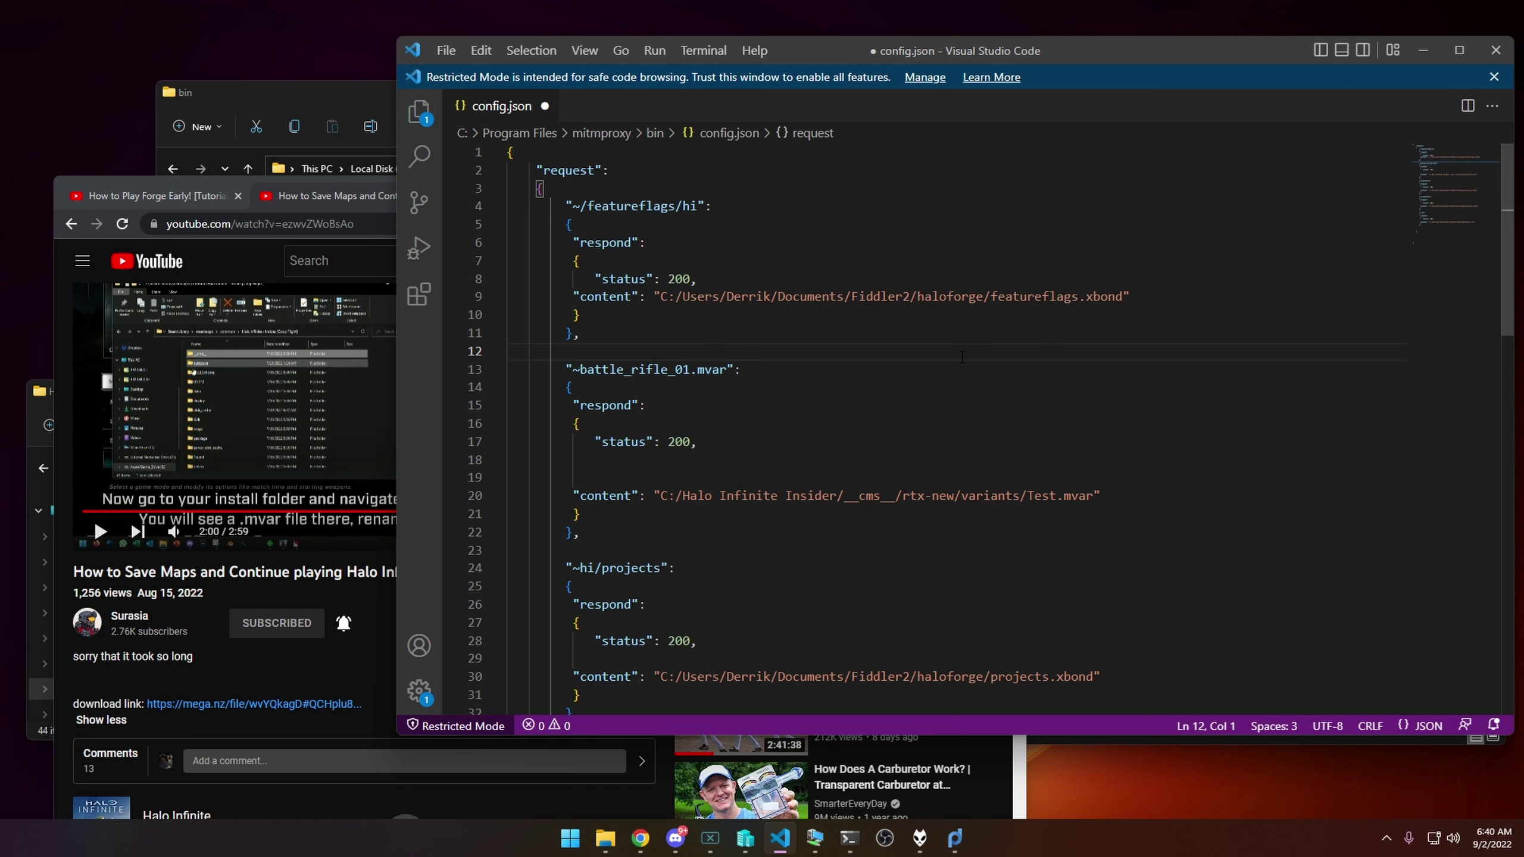
{"action": "left_click", "coordinate": [332, 557]}
- Move the config.json editor aside and bring the mitmproxy bin folder window forward
{"action": "left_click", "coordinate": [1218, 396]}
{"action": "left_click_drag", "start_coordinate": [492, 42], "coordinate": [740, 32]}
{"action": "left_click_drag", "start_coordinate": [553, 93], "coordinate": [566, 89]}
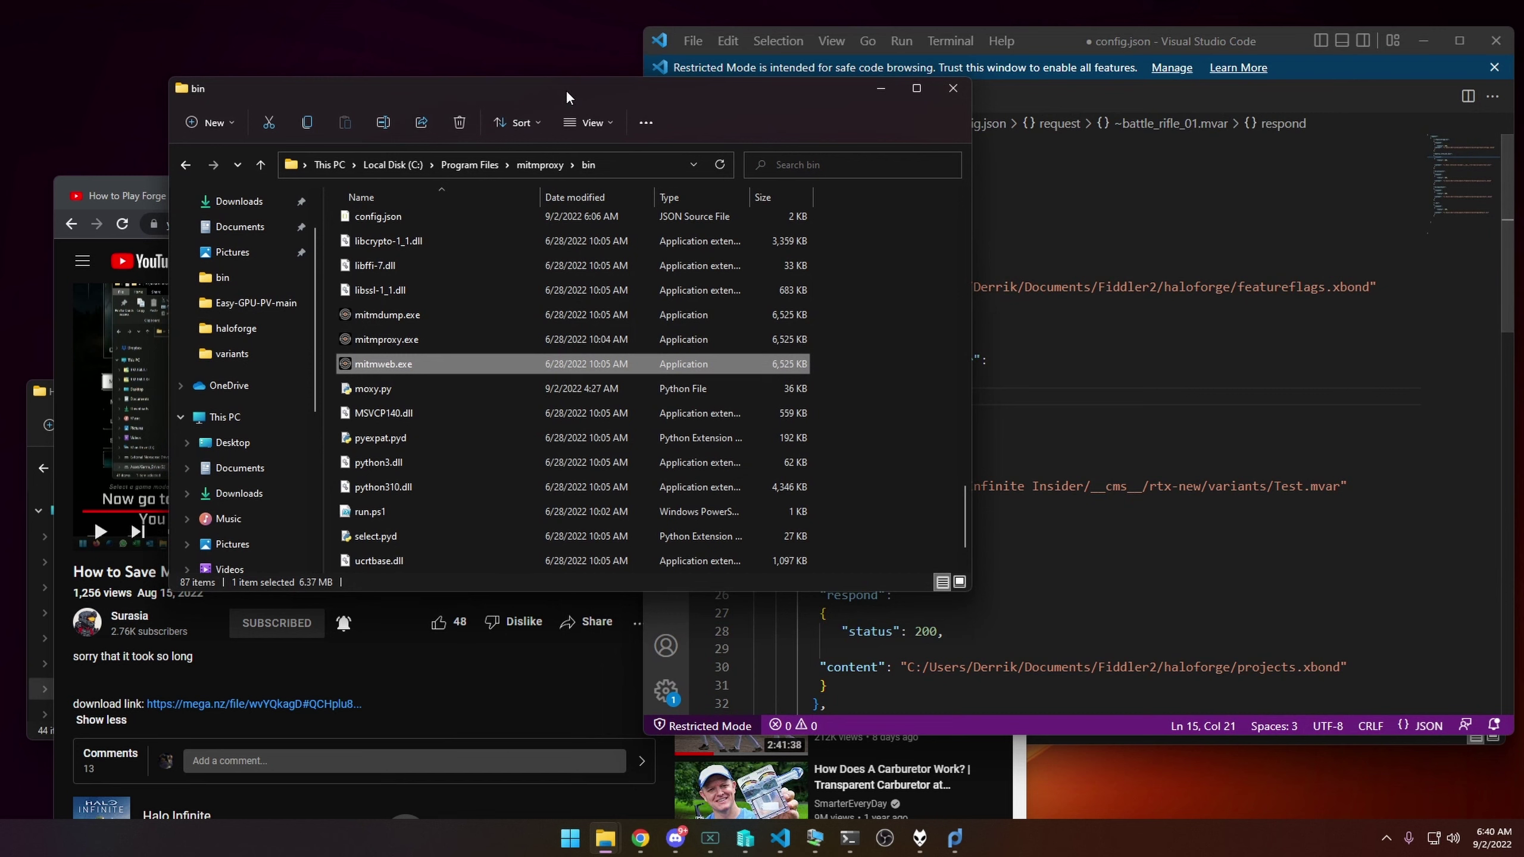
- Review the content paths in config.json from the ~battle_rifle_01.mvar rule to the end of the file
{"action": "left_click", "coordinate": [1140, 307]}
{"action": "scroll", "coordinate": [1143, 347], "scroll_direction": "down", "scroll_amount": 3}
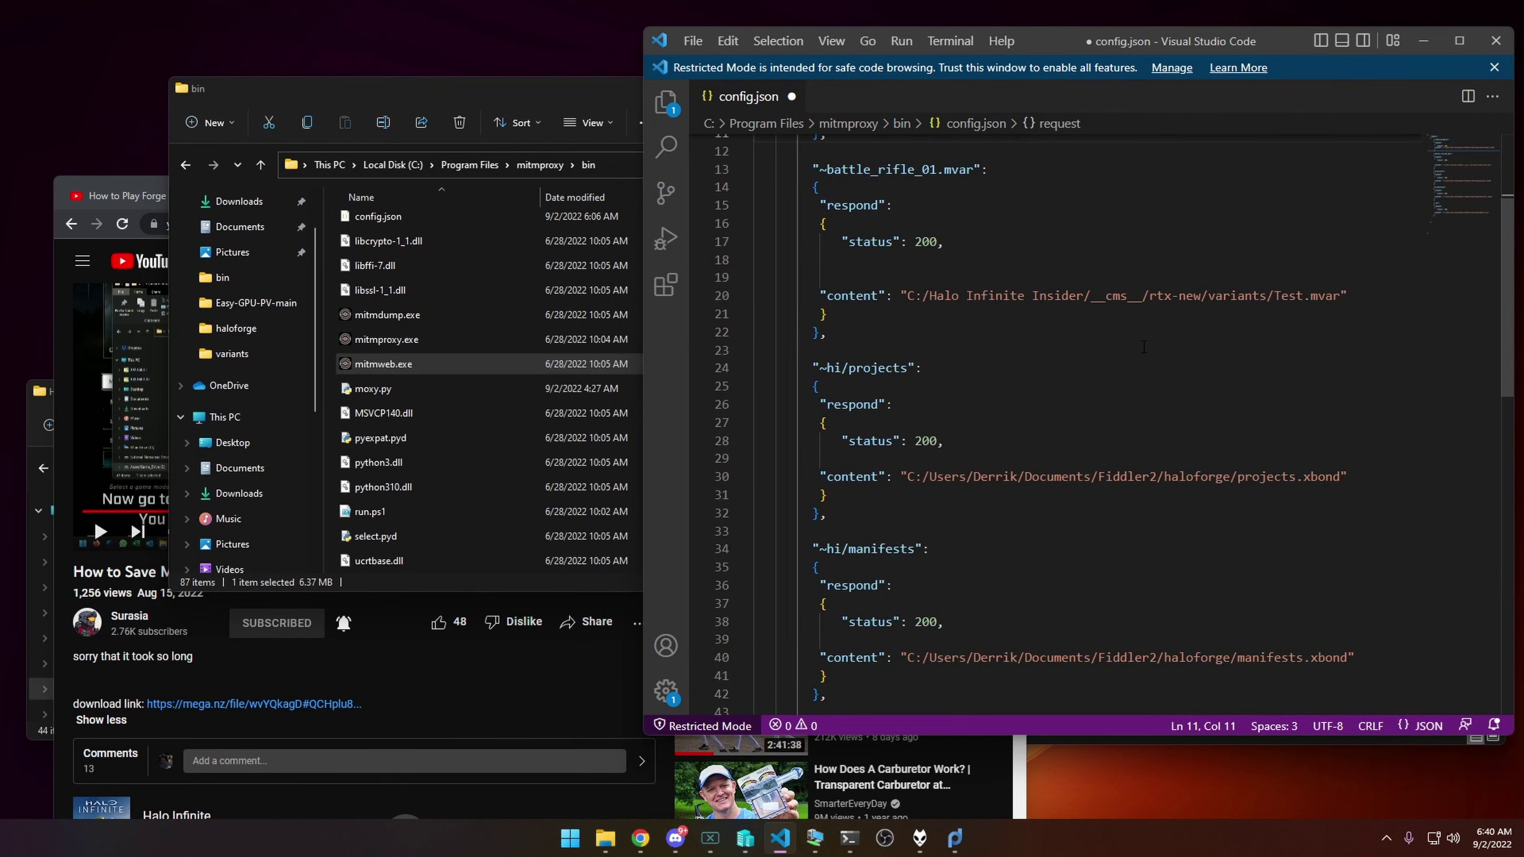
{"action": "scroll", "coordinate": [1144, 347], "scroll_direction": "down", "scroll_amount": 3}
{"action": "scroll", "coordinate": [1128, 419], "scroll_direction": "down", "scroll_amount": 3}
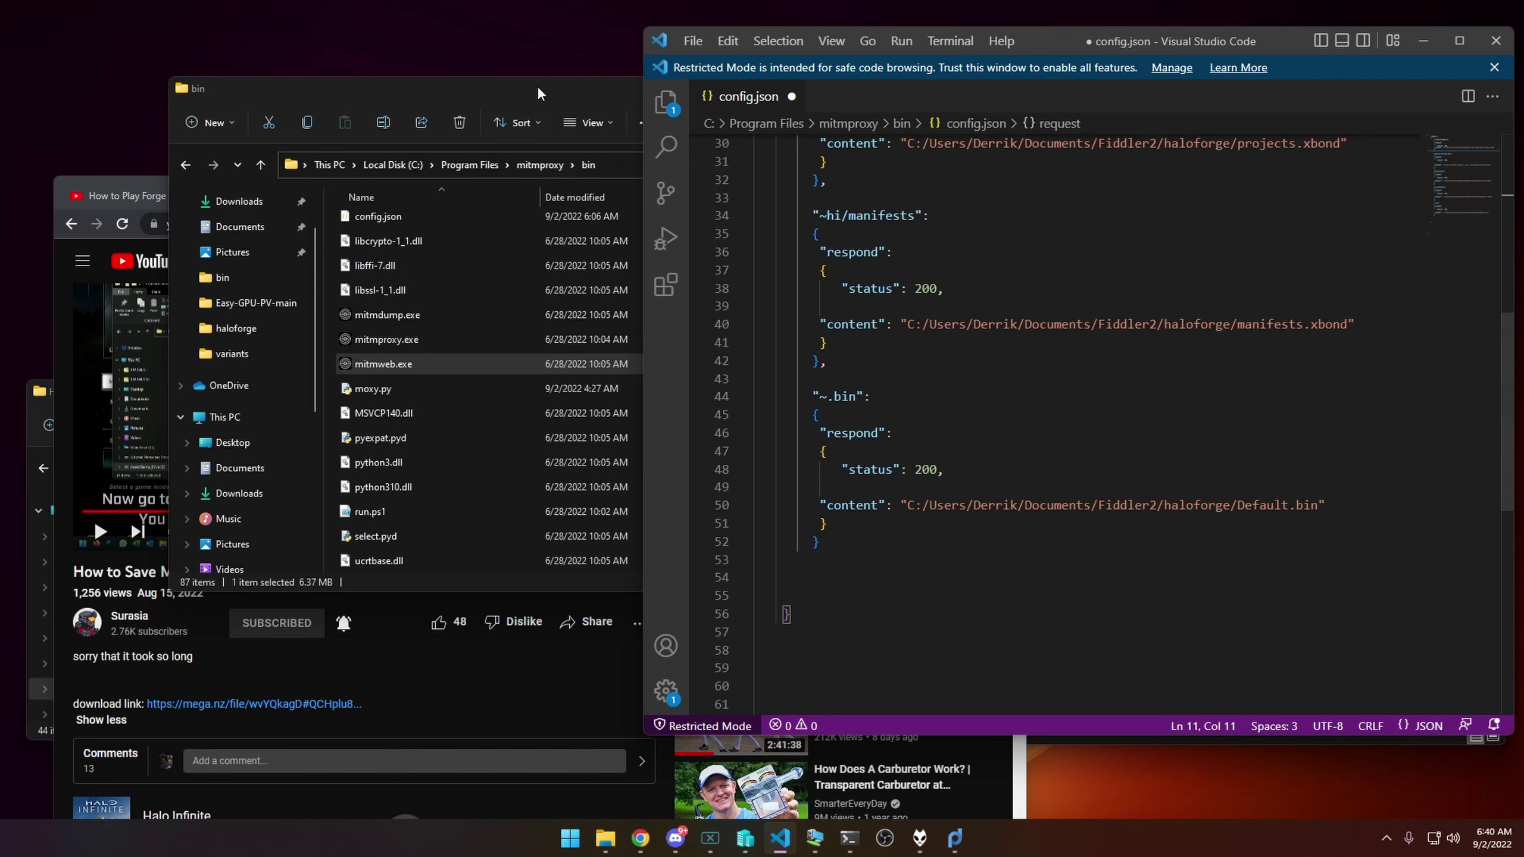
- Reposition the bin folder and config.json editor windows so they overlap, with the bin folder in front
{"action": "left_click_drag", "start_coordinate": [537, 86], "coordinate": [629, 88]}
{"action": "left_click_drag", "start_coordinate": [1244, 49], "coordinate": [1176, 42]}
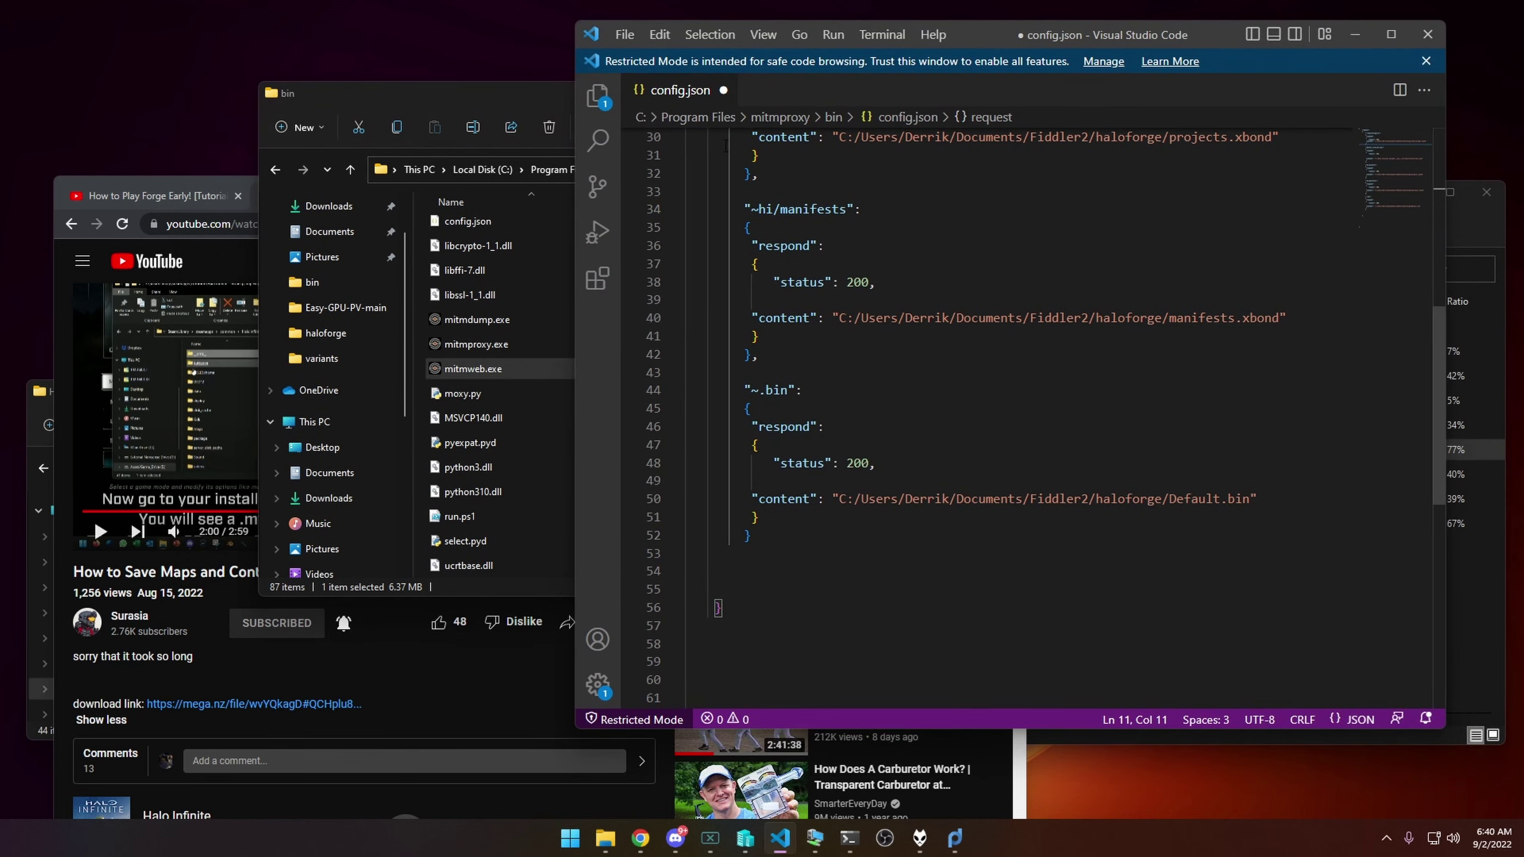
{"action": "left_click", "coordinate": [490, 90]}
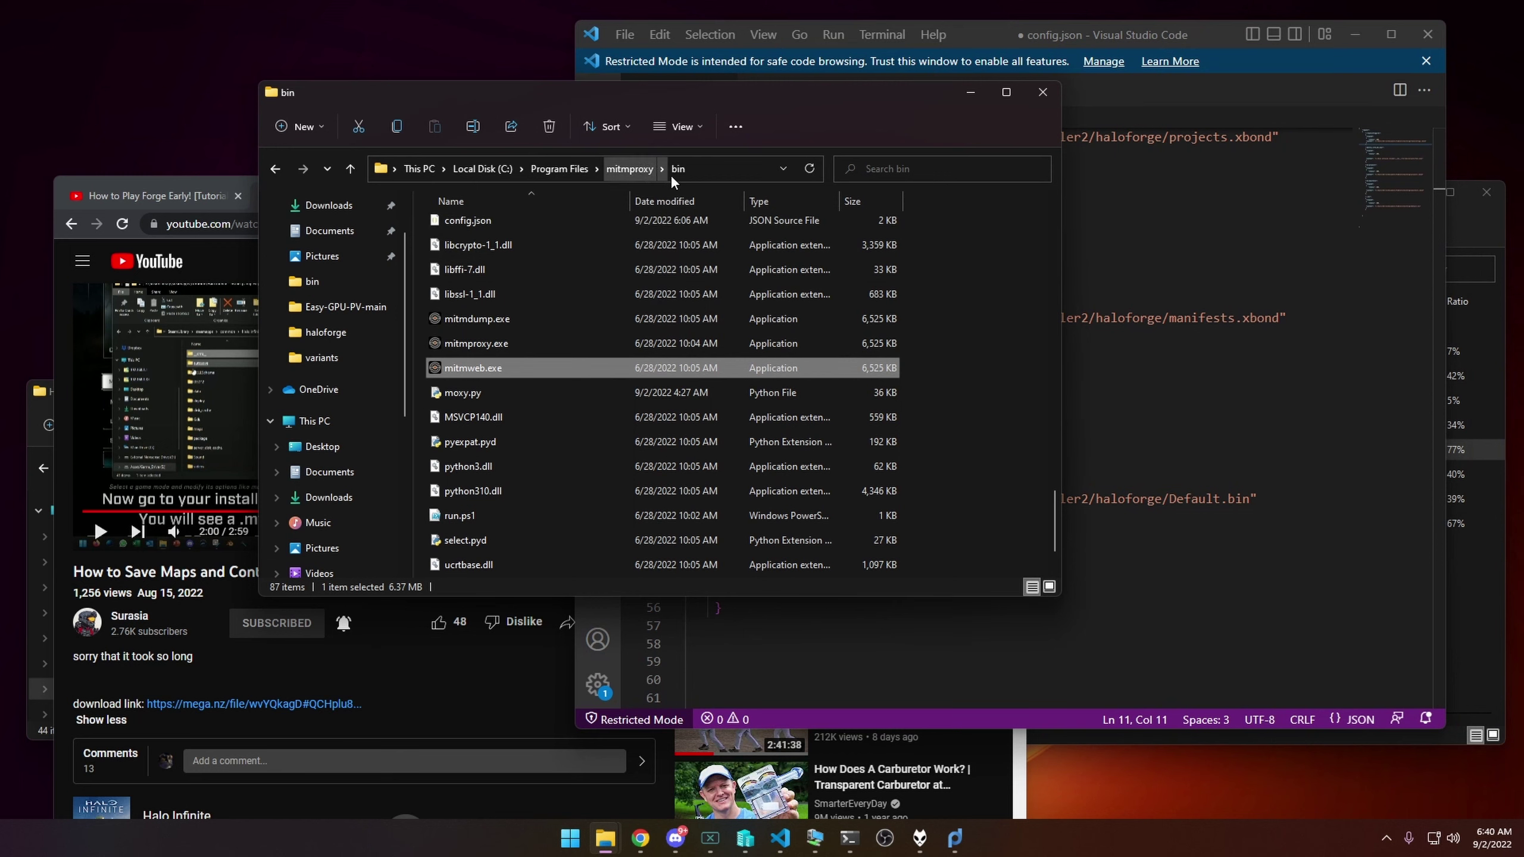
- Locate config.json and moxy.py in the mitmproxy bin folder and select only those two files
{"action": "scroll", "coordinate": [681, 357], "scroll_direction": "up", "scroll_amount": 15}
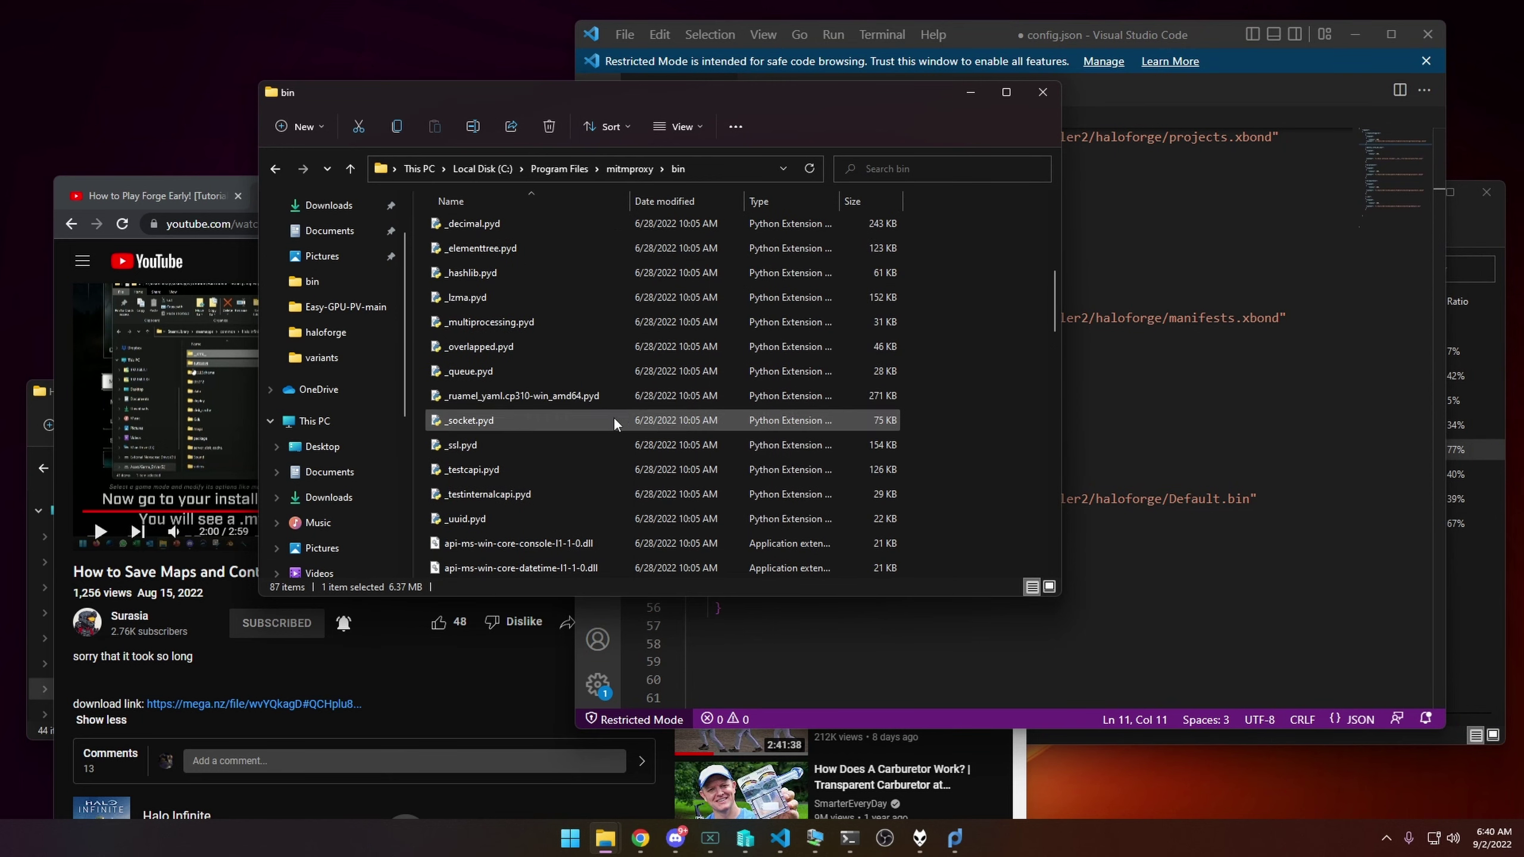
{"action": "scroll", "coordinate": [595, 441], "scroll_direction": "up", "scroll_amount": 2}
{"action": "scroll", "coordinate": [595, 441], "scroll_direction": "down", "scroll_amount": 15}
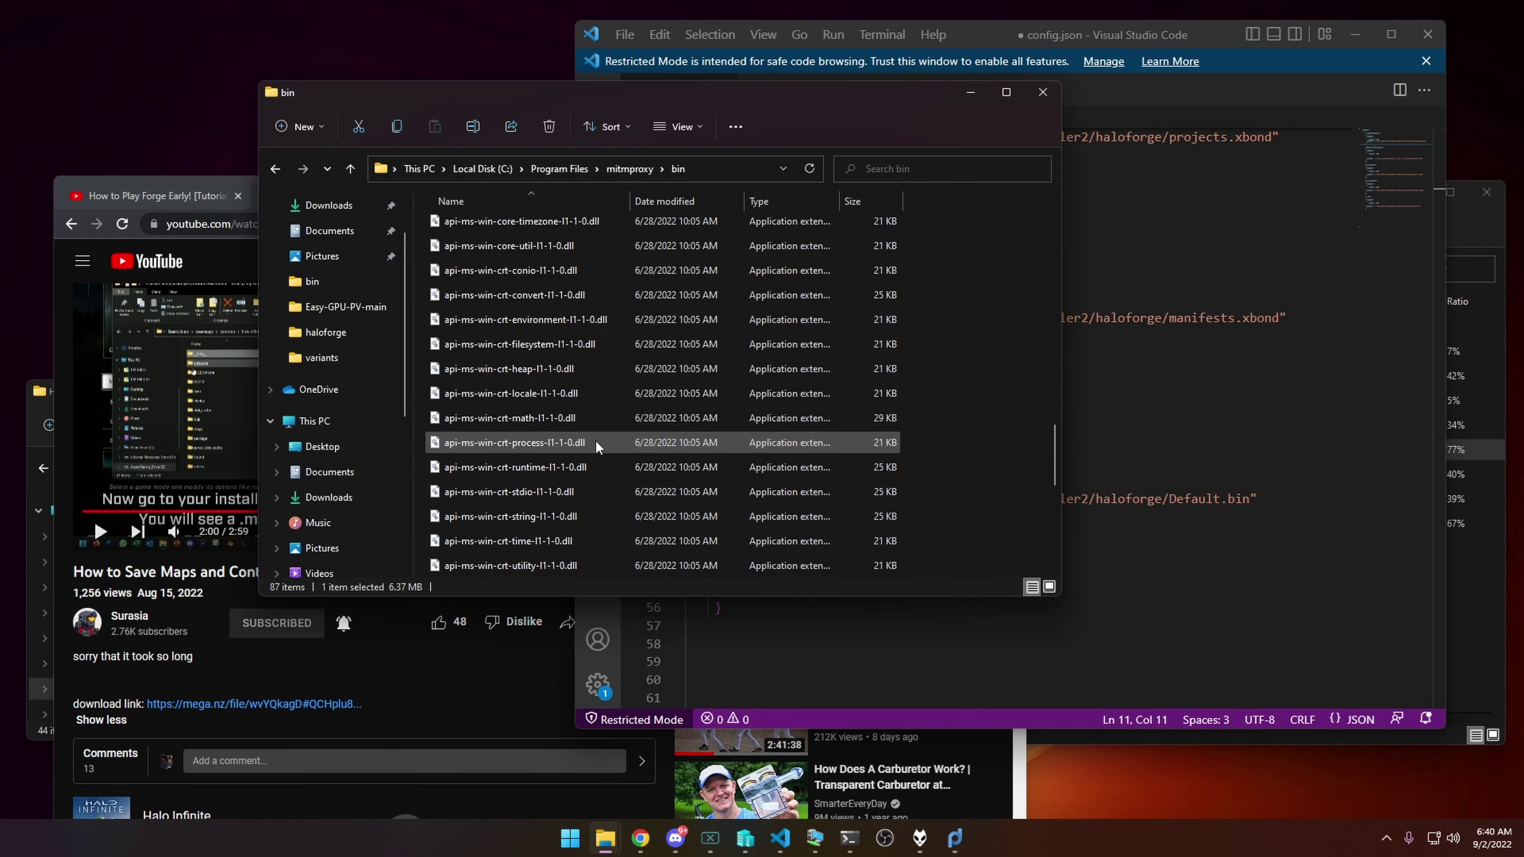
{"action": "scroll", "coordinate": [596, 441], "scroll_direction": "down", "scroll_amount": 1}
{"action": "scroll", "coordinate": [595, 441], "scroll_direction": "up", "scroll_amount": 18}
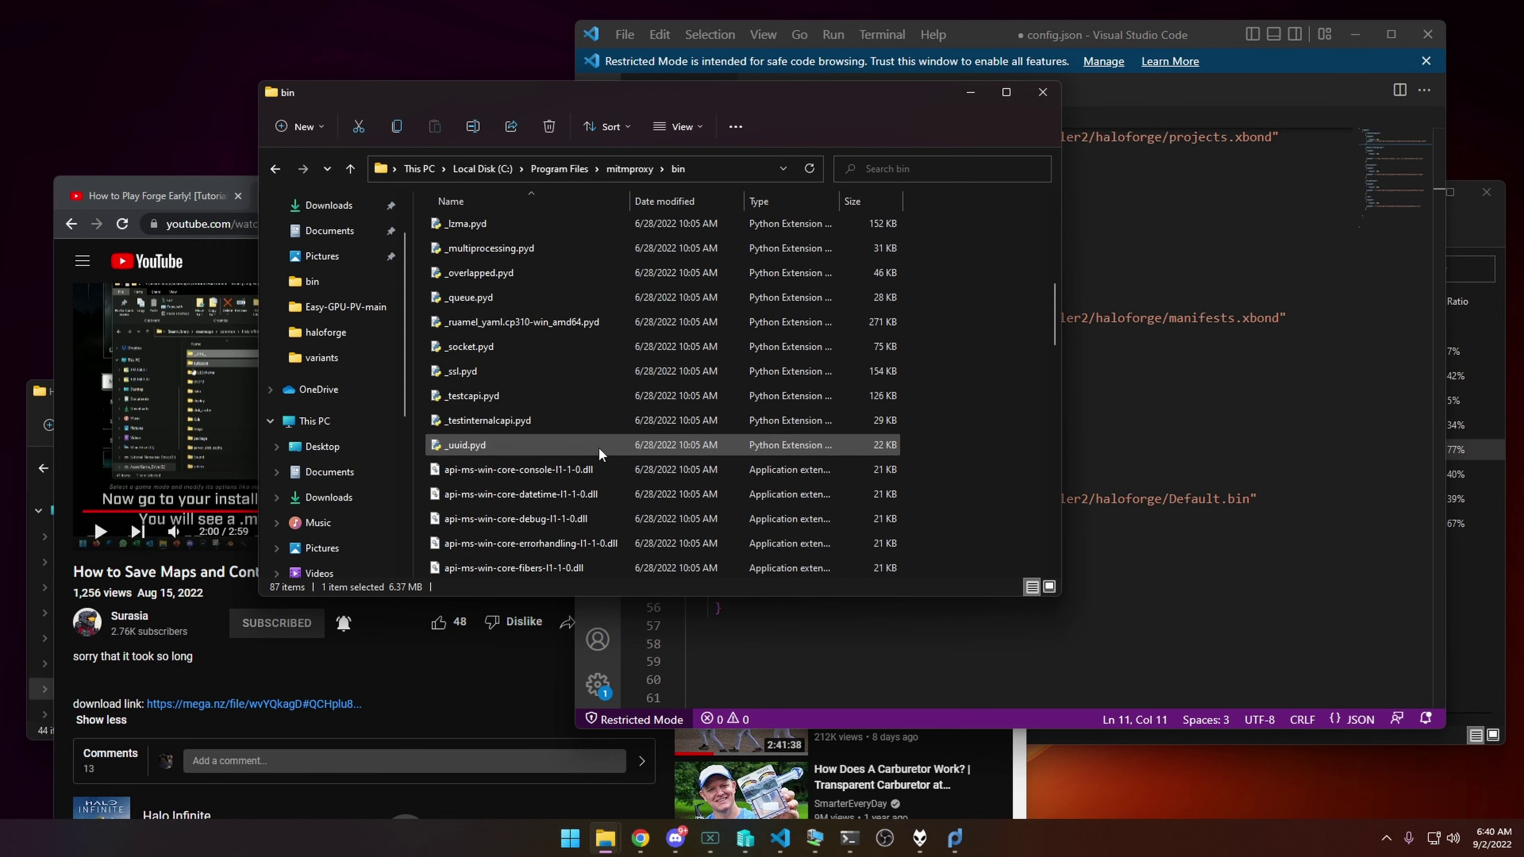
{"action": "scroll", "coordinate": [598, 447], "scroll_direction": "down", "scroll_amount": 3}
{"action": "scroll", "coordinate": [598, 446], "scroll_direction": "down", "scroll_amount": 11}
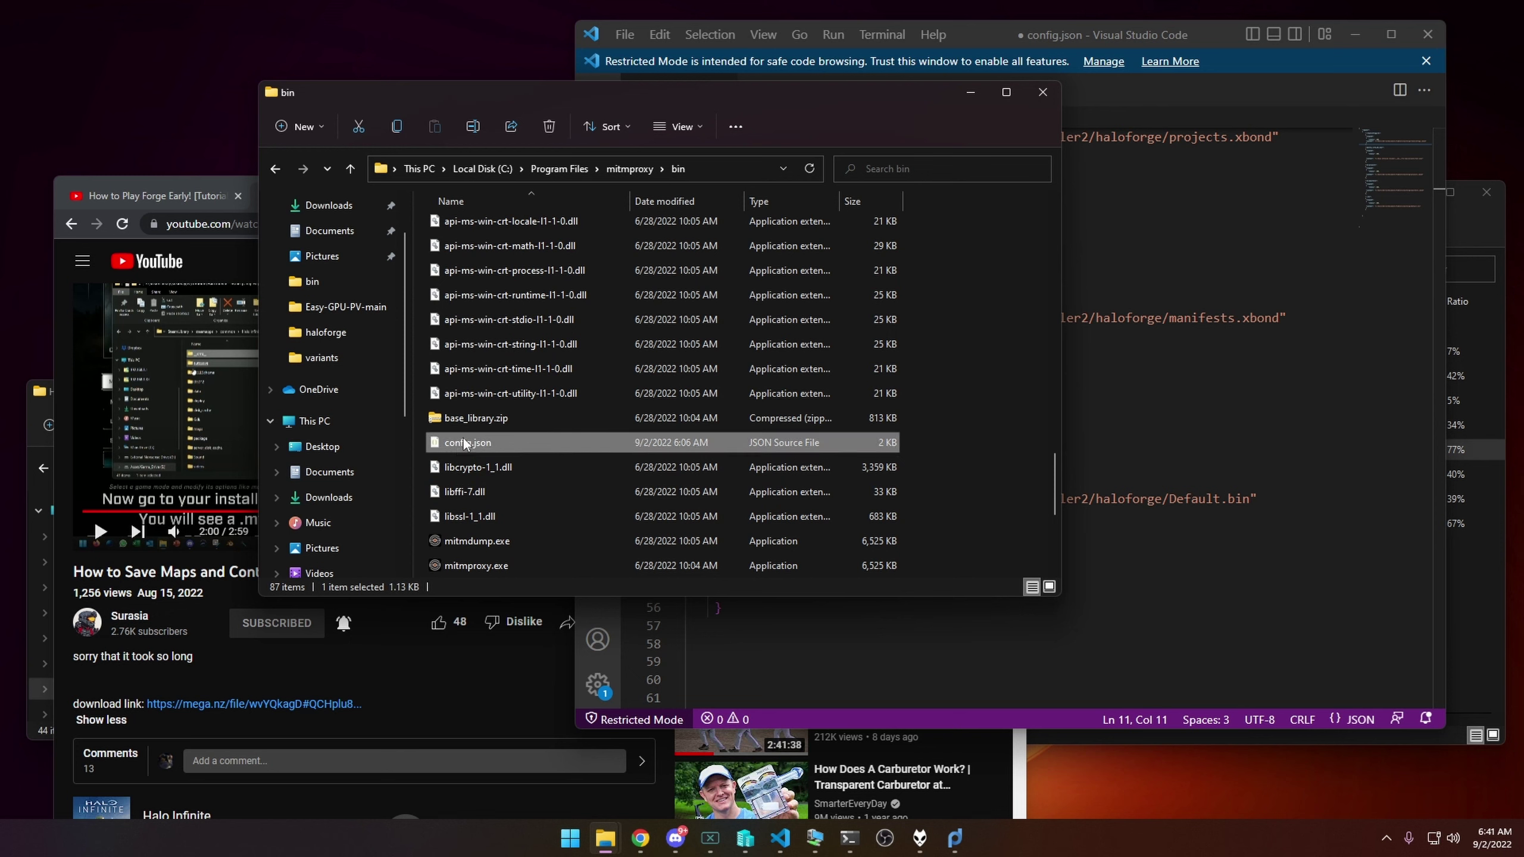
{"action": "scroll", "coordinate": [465, 443], "scroll_direction": "down", "scroll_amount": 2}
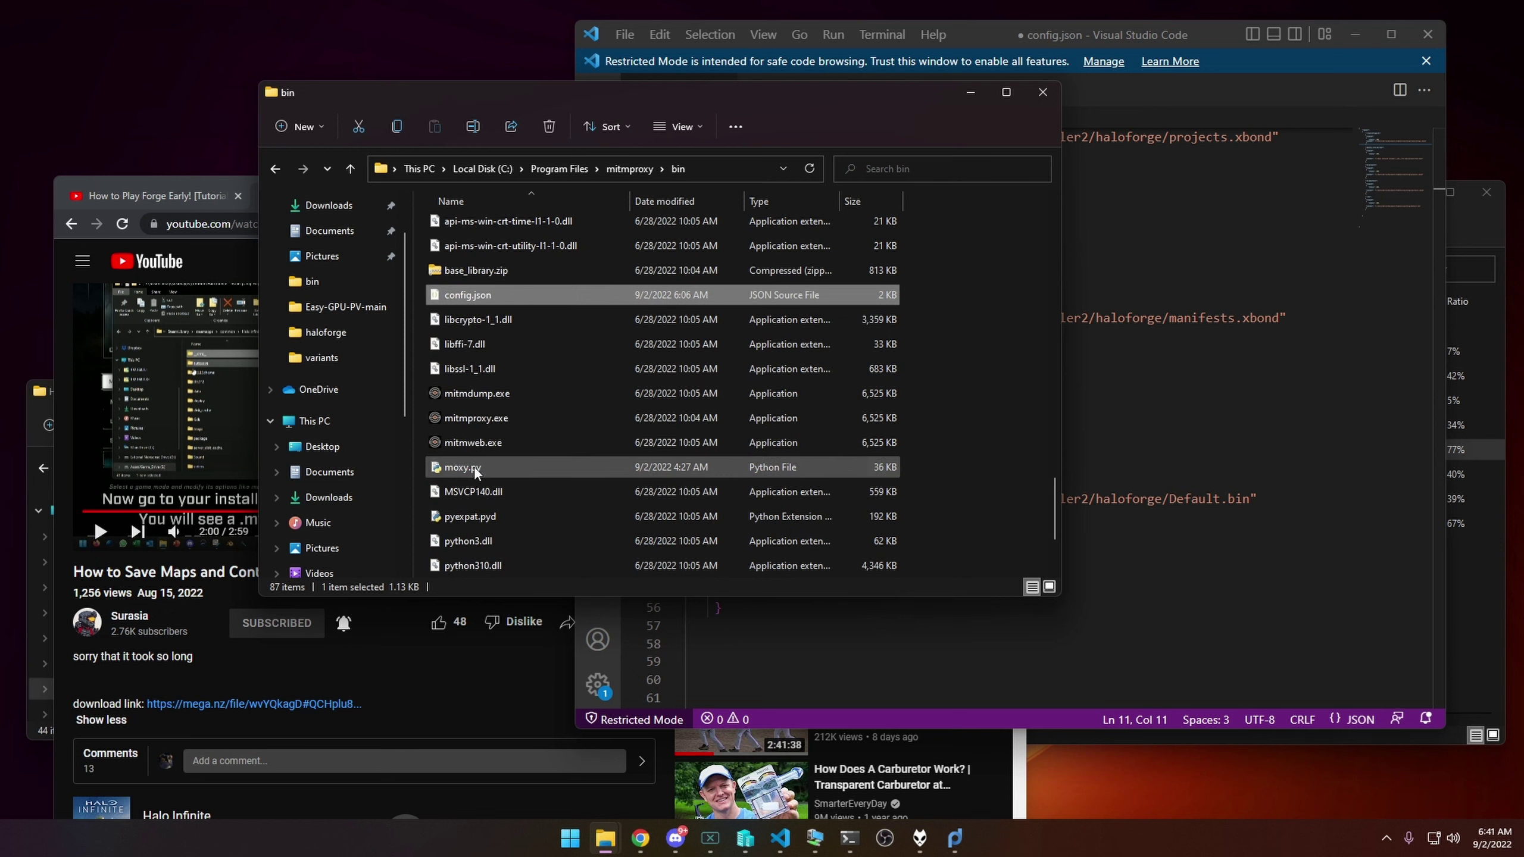
{"action": "left_click", "coordinate": [480, 469]}
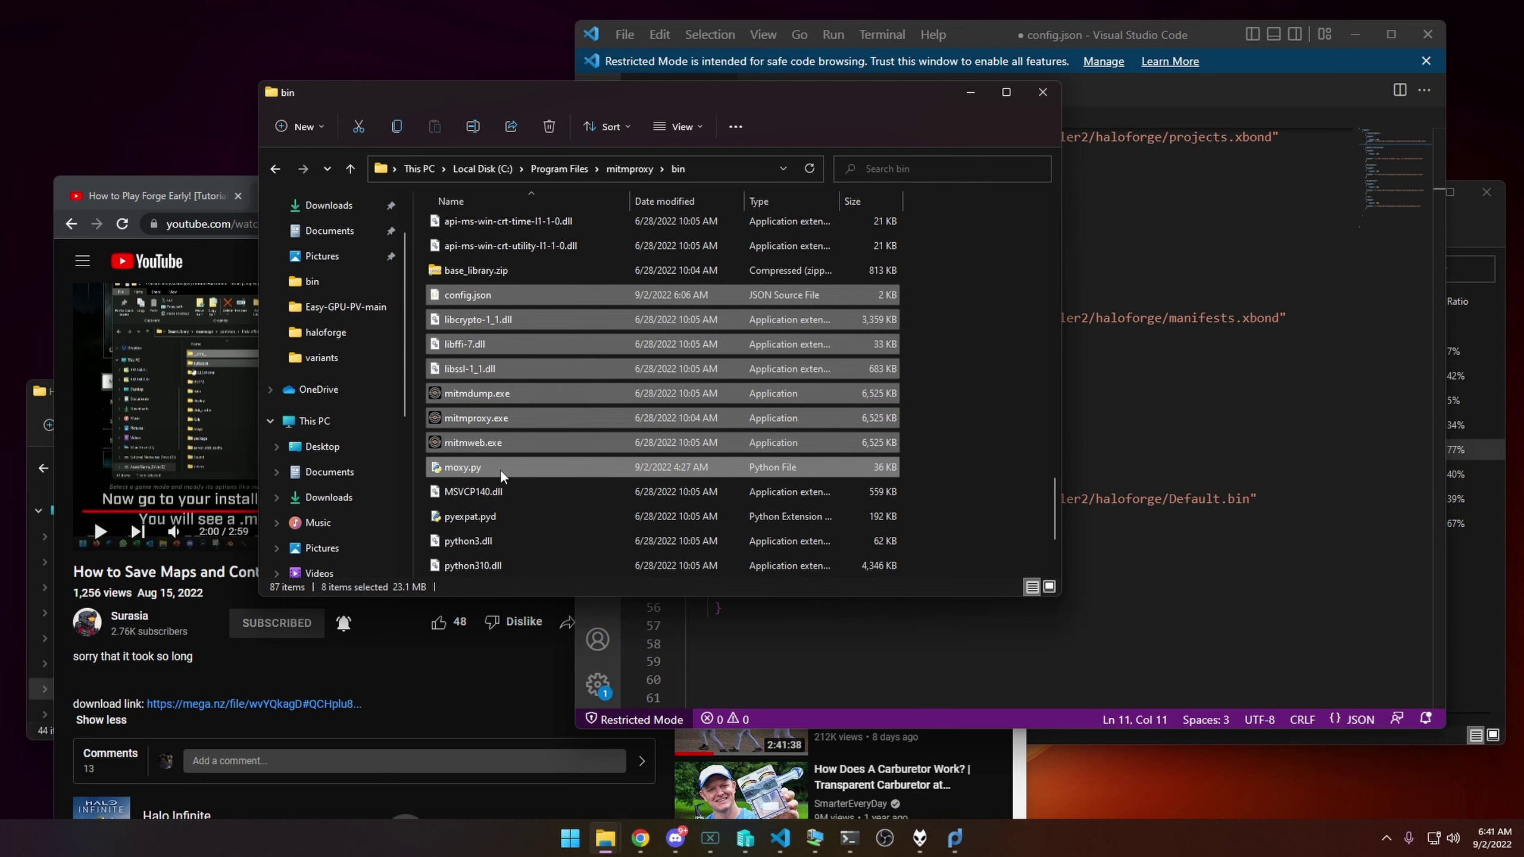
{"action": "left_click", "coordinate": [485, 296], "text": "ctrl"}
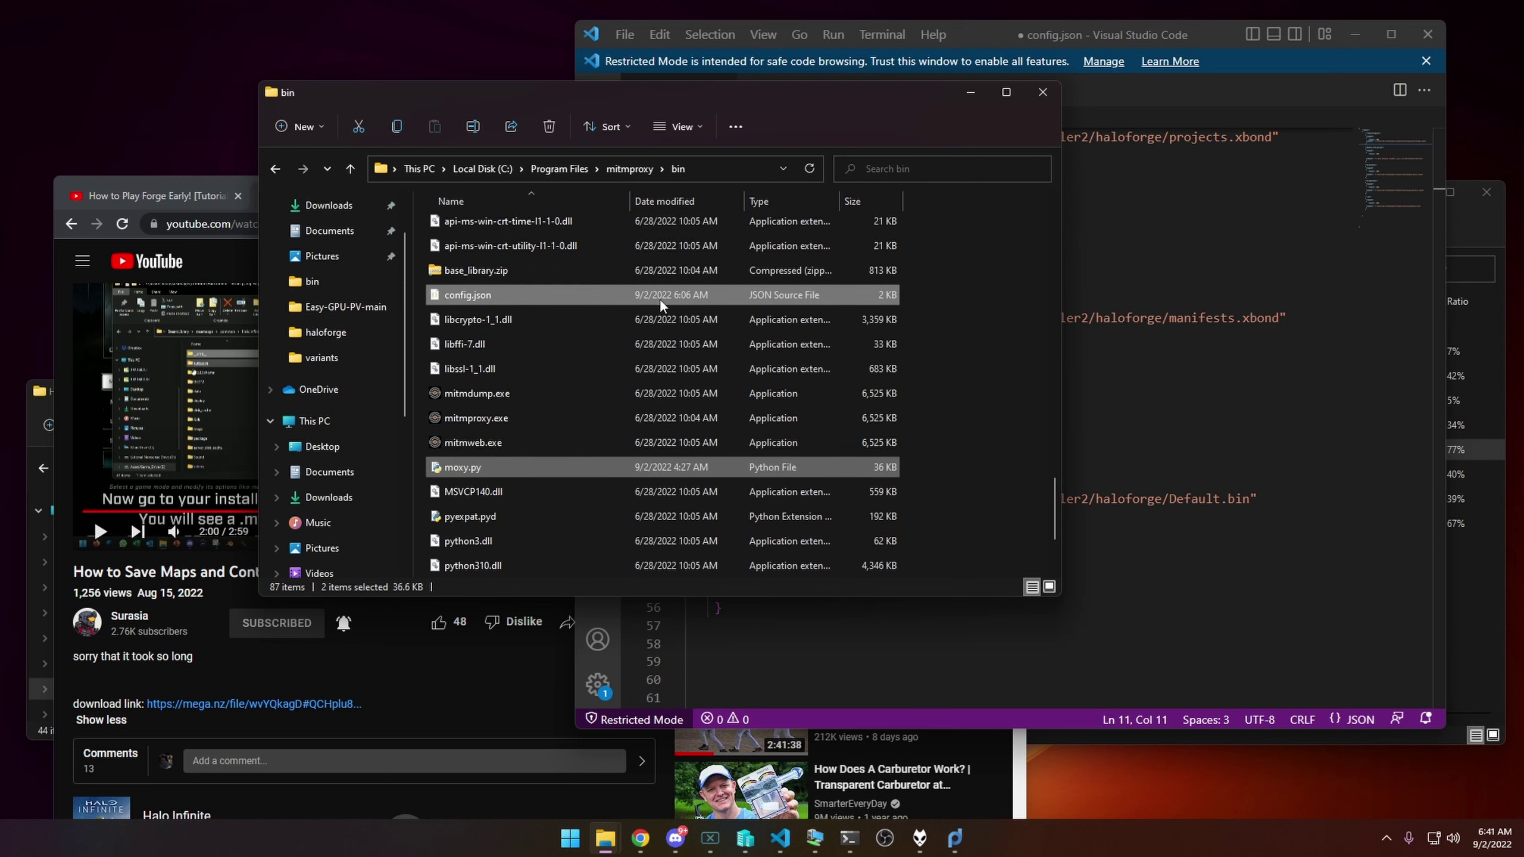
- Return to config.json in Visual Studio Code and examine the respond block of the ~battle_rifle_01.mvar rule
{"action": "left_click", "coordinate": [1110, 409]}
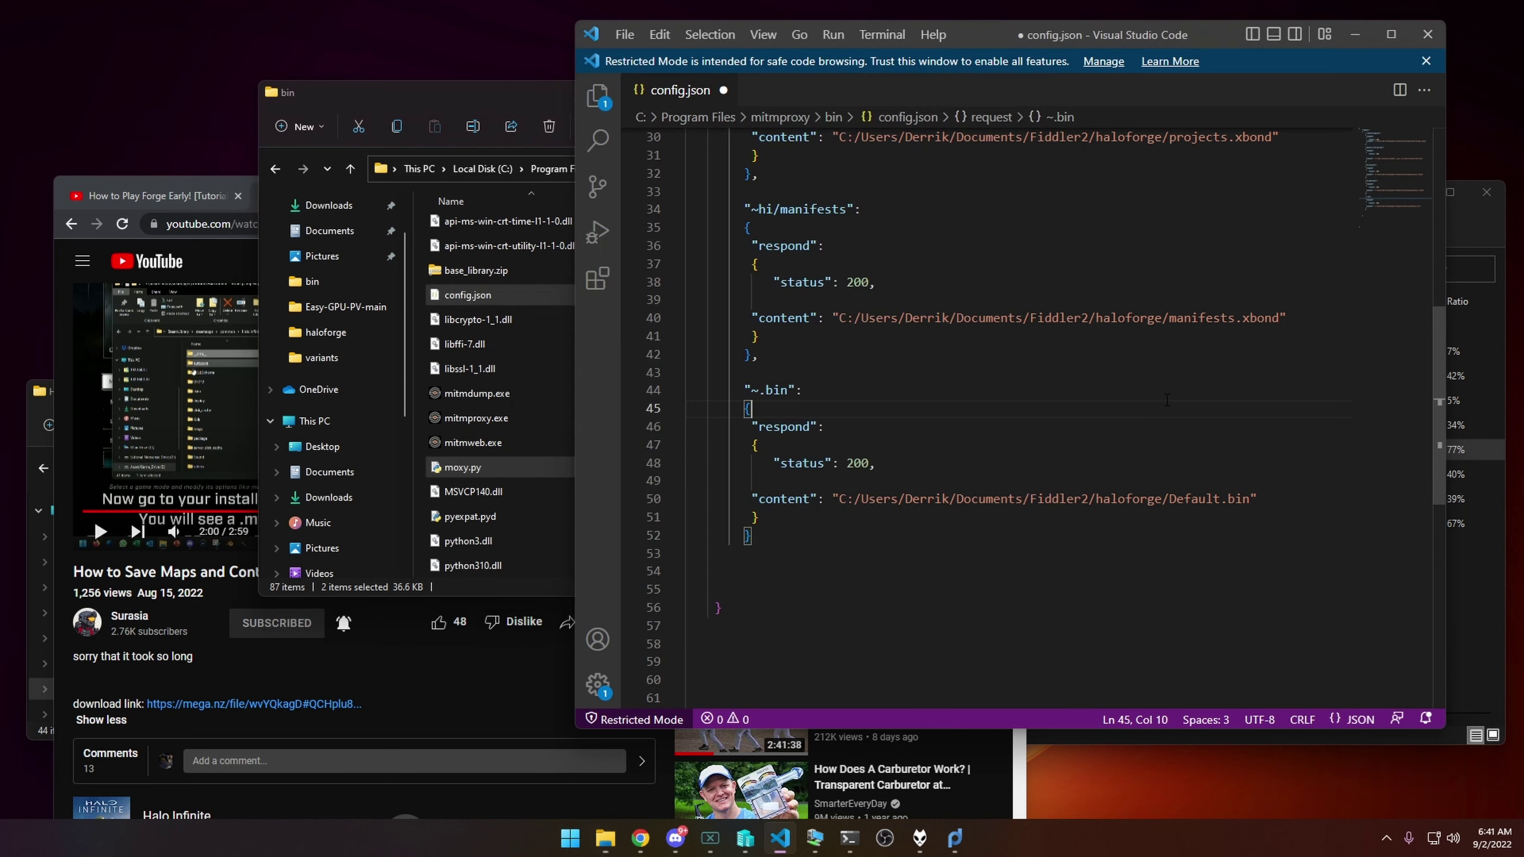
{"action": "scroll", "coordinate": [898, 381], "scroll_direction": "up", "scroll_amount": 2}
{"action": "scroll", "coordinate": [898, 381], "scroll_direction": "up", "scroll_amount": 6}
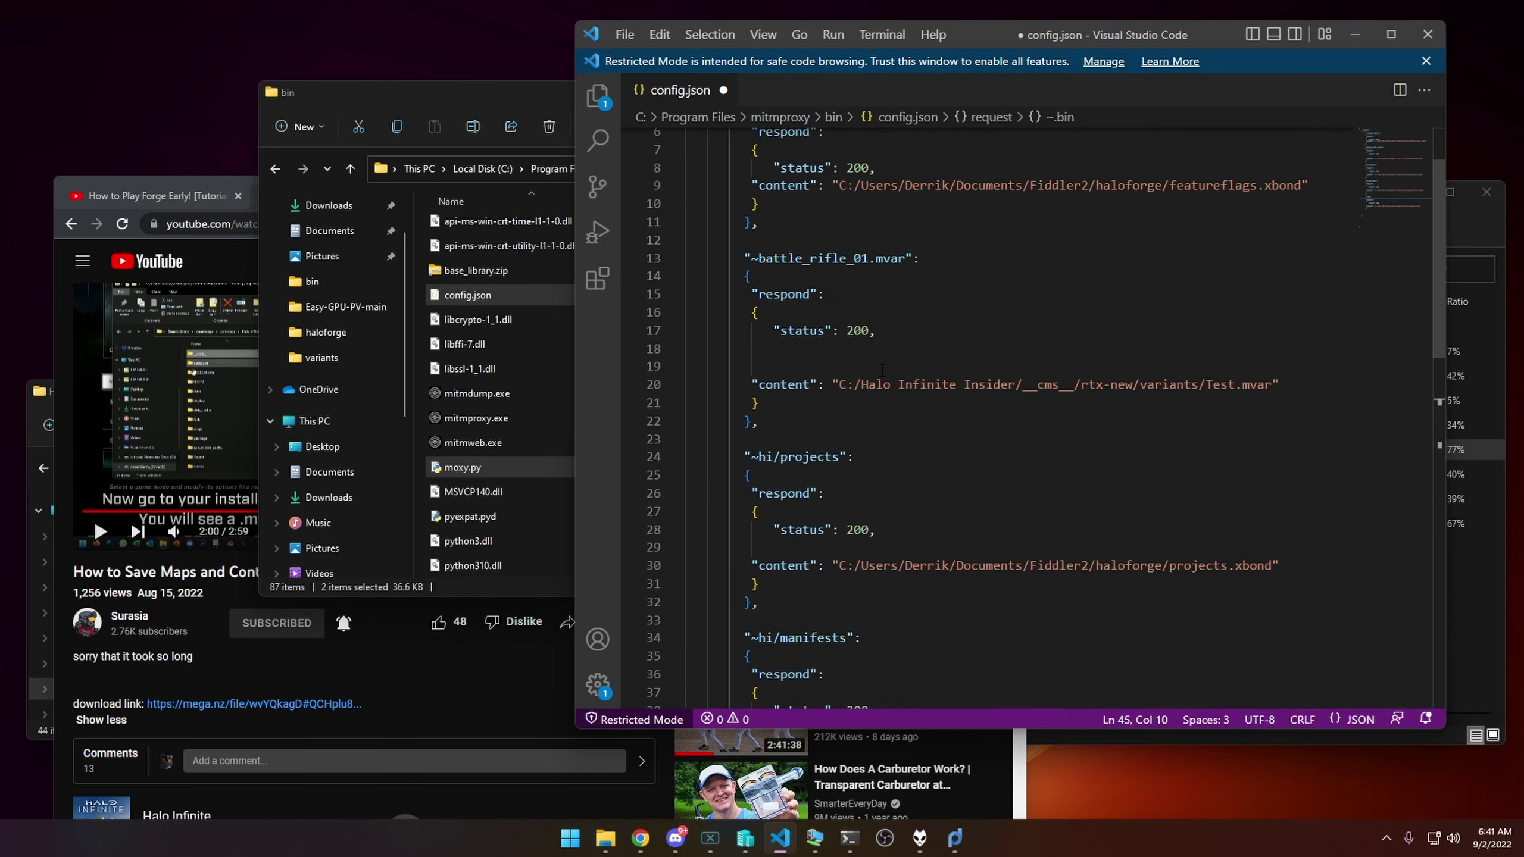
{"action": "left_click", "coordinate": [526, 91]}
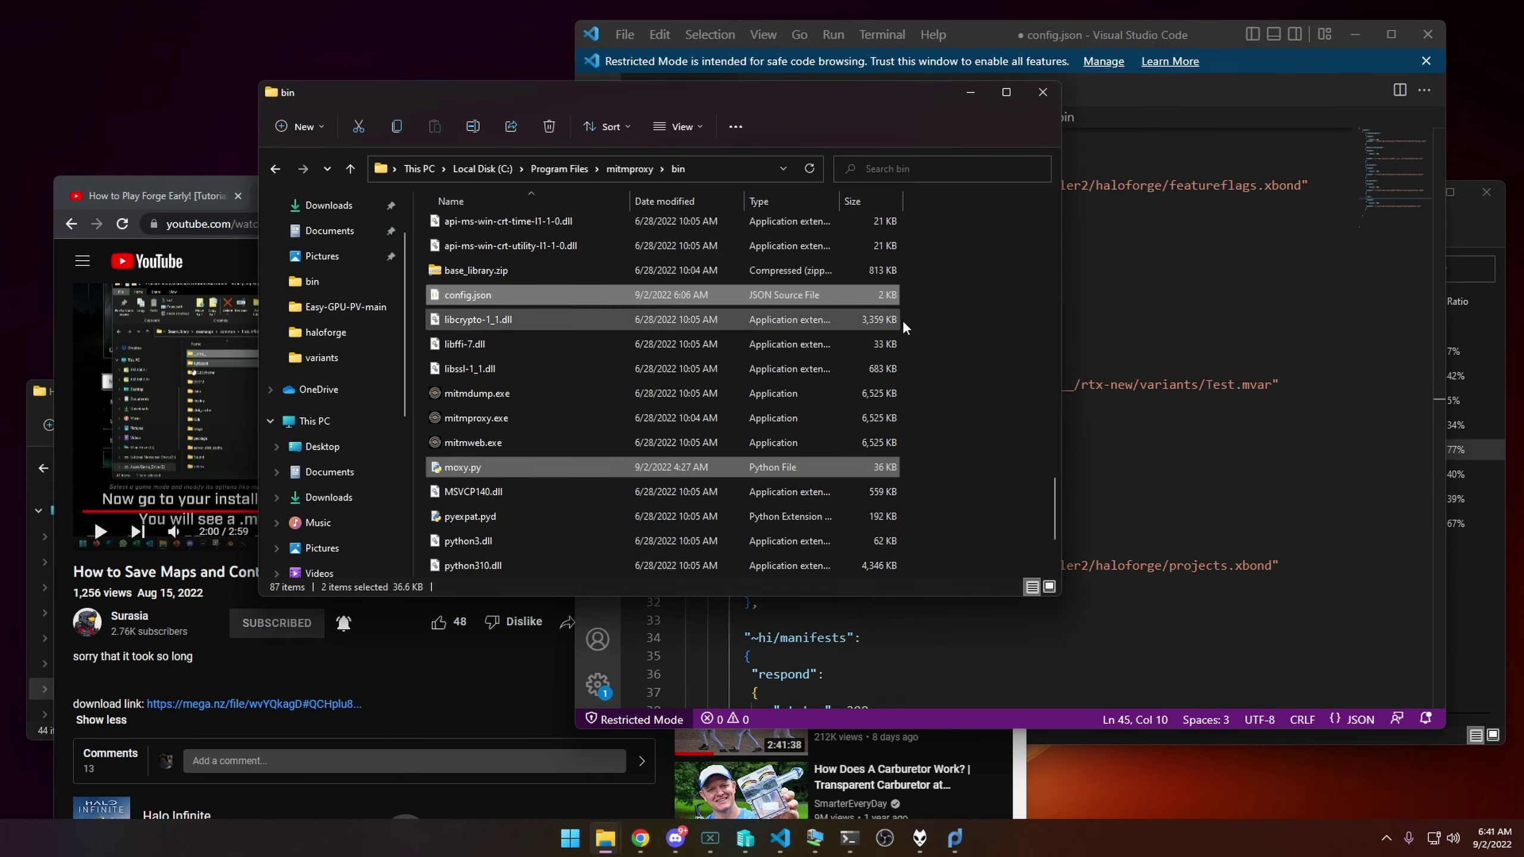
{"action": "left_click", "coordinate": [1080, 348]}
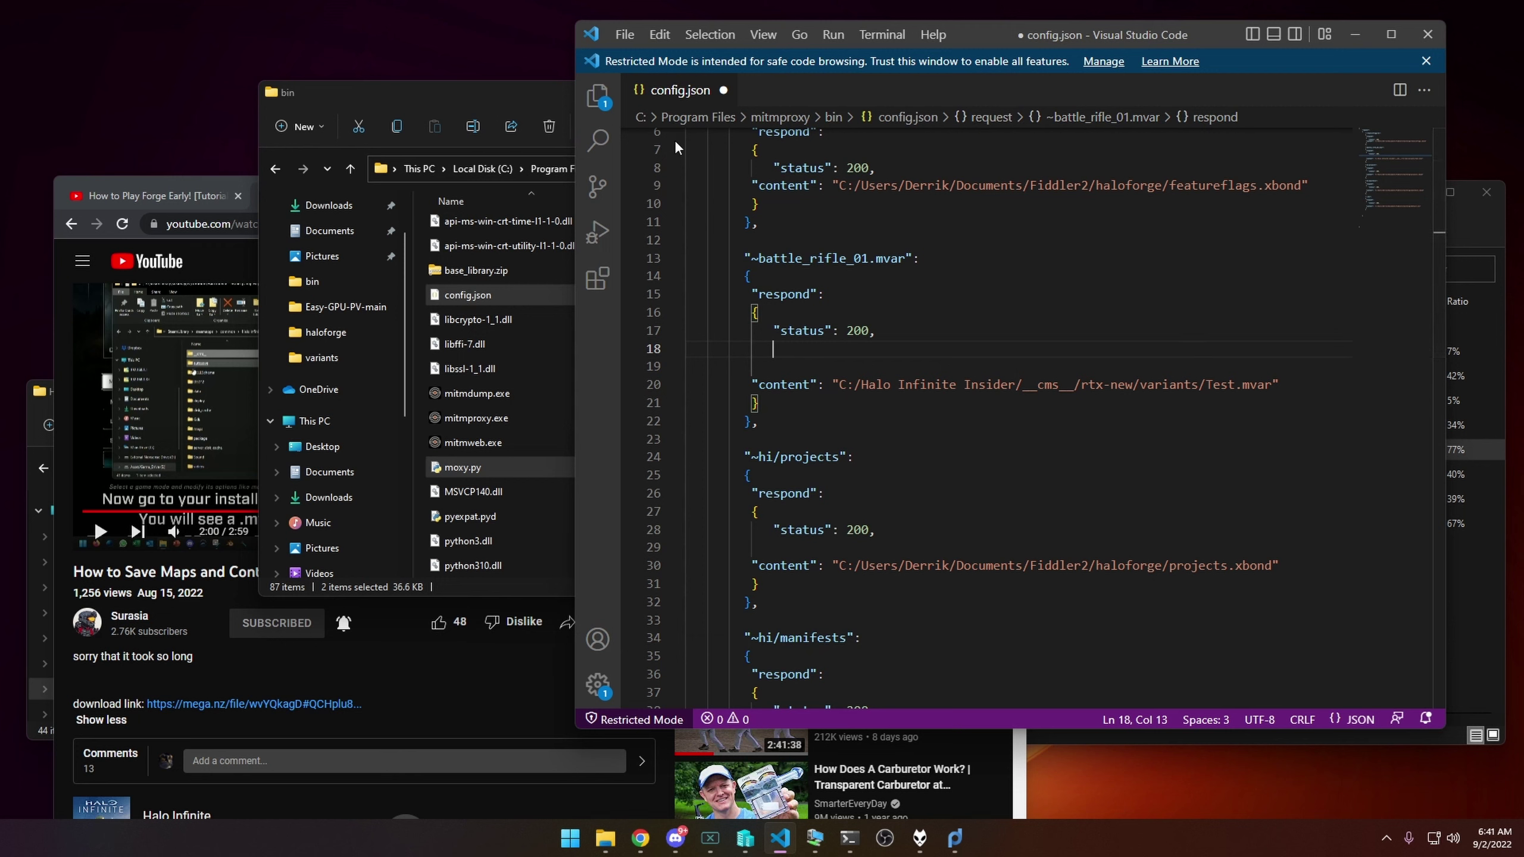
- Close config.json with its changes saved, and reopen it in the editor from the mitmproxy bin folder
{"action": "left_click", "coordinate": [1035, 270]}
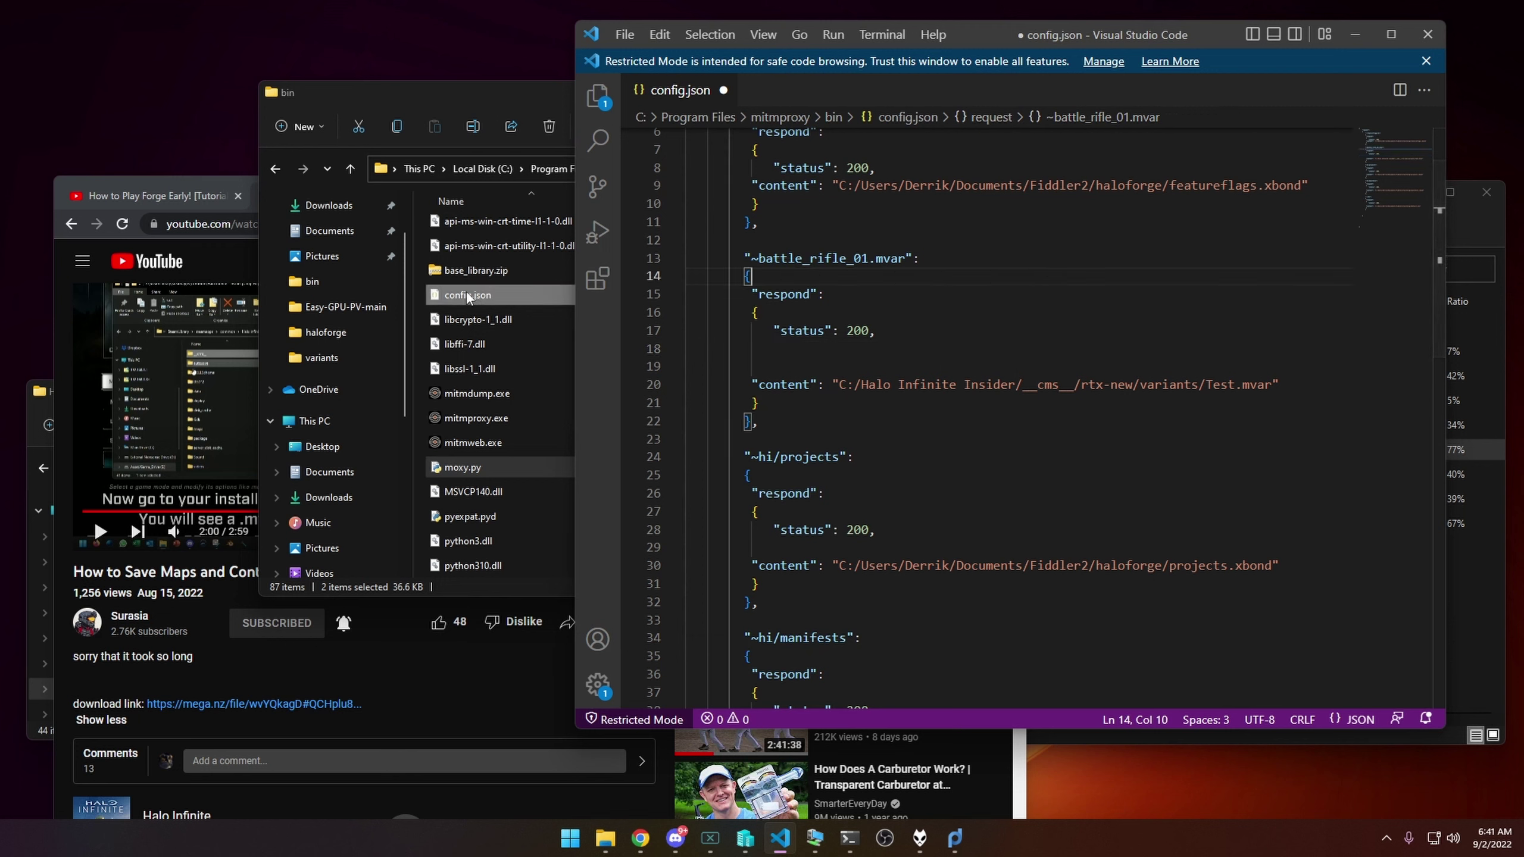
{"action": "key", "text": "ctrl+w"}
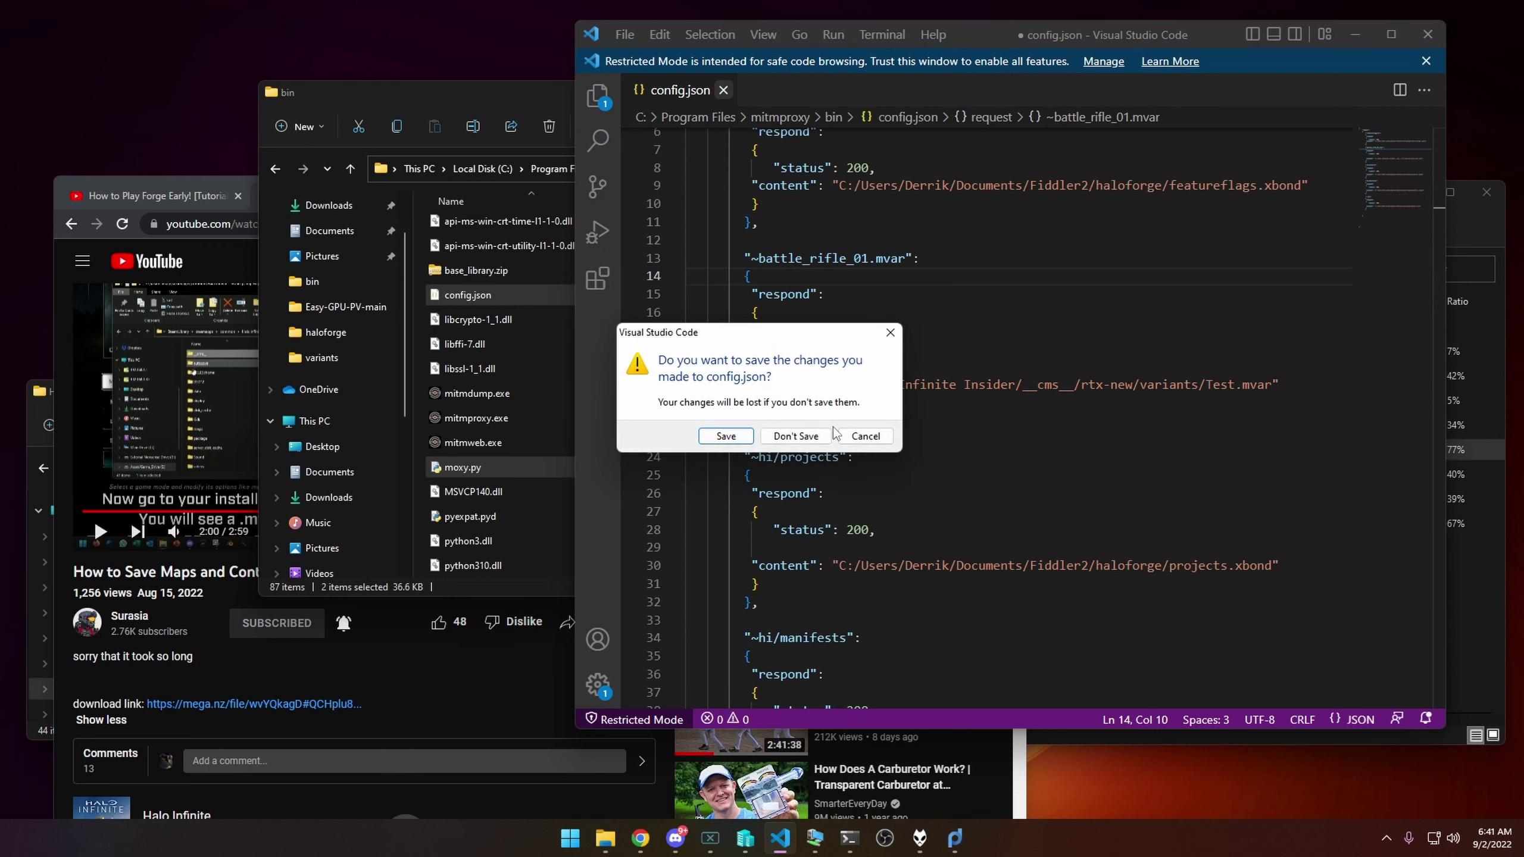
{"action": "key", "text": "Return"}
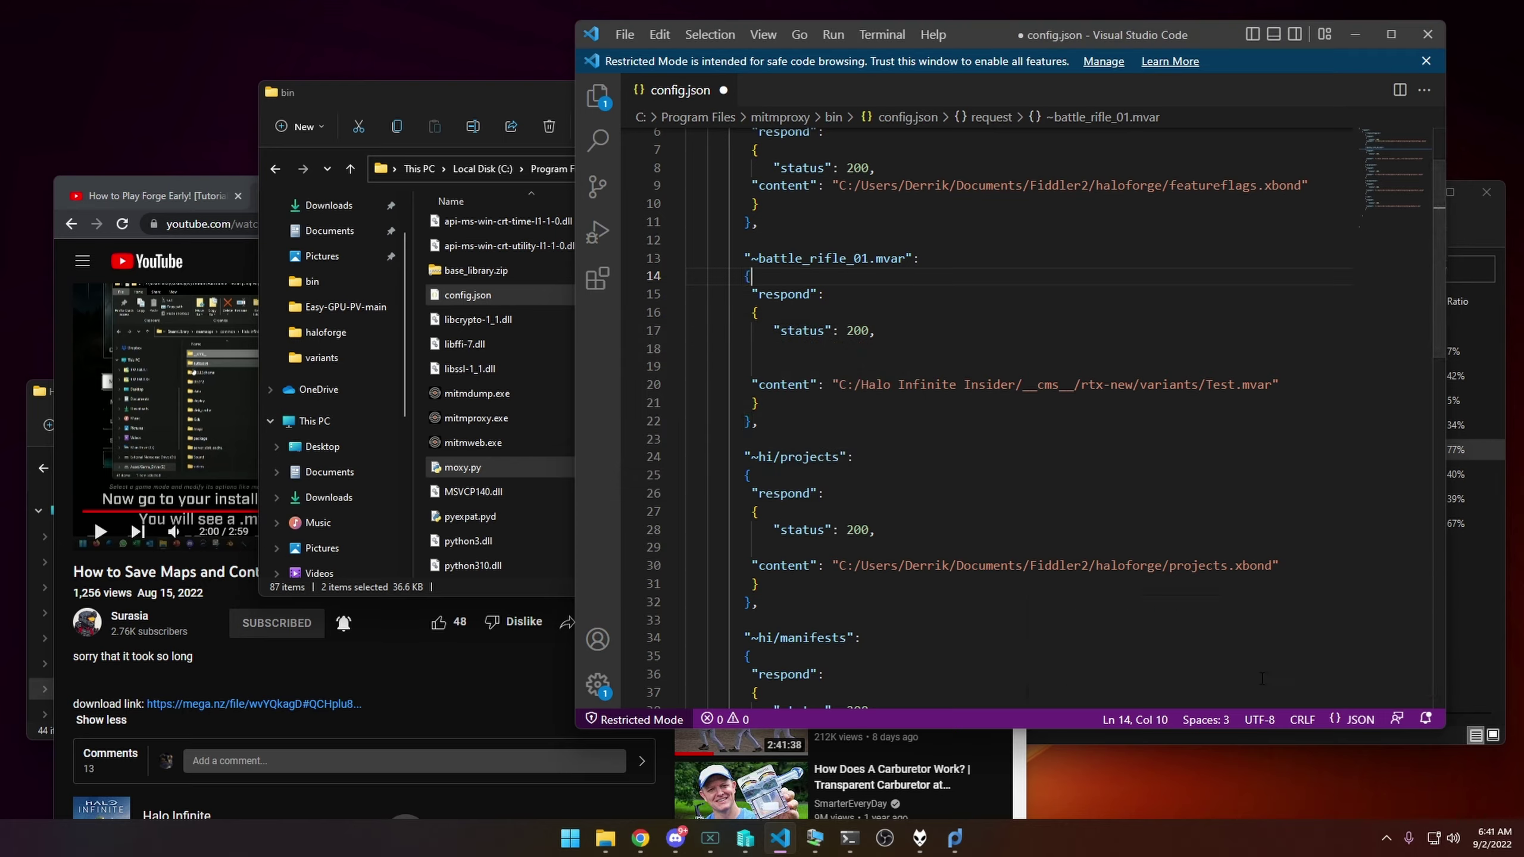
{"action": "left_click", "coordinate": [1262, 676]}
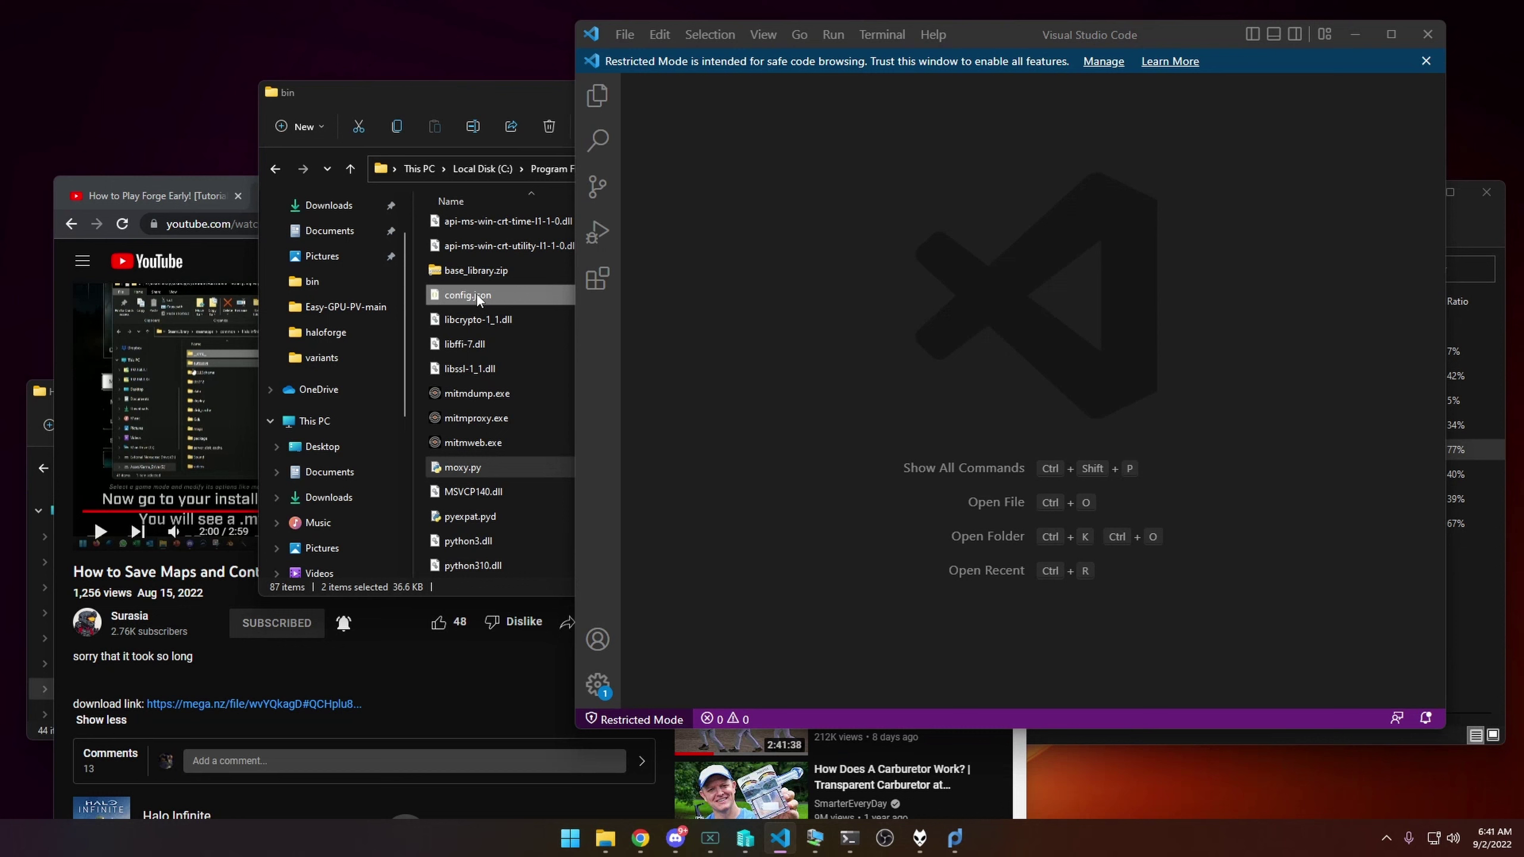
{"action": "left_click_drag", "start_coordinate": [476, 294], "coordinate": [1208, 264]}
{"action": "scroll", "coordinate": [1101, 461], "scroll_direction": "up", "scroll_amount": 3}
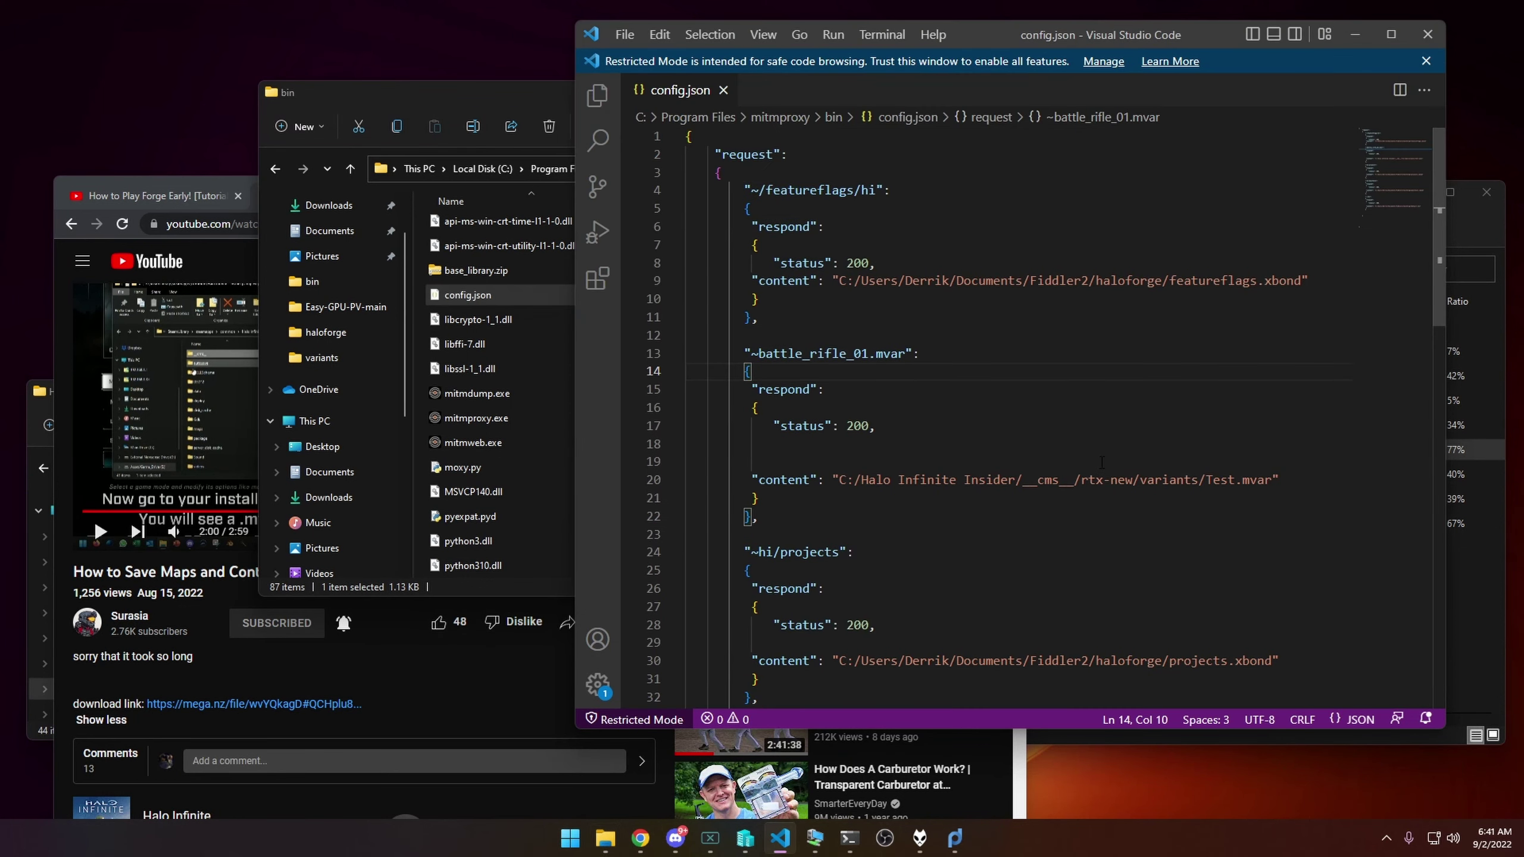
- Enlarge the config.json editor window, move the bin folder window aside, and return to the editor
{"action": "left_click", "coordinate": [579, 18]}
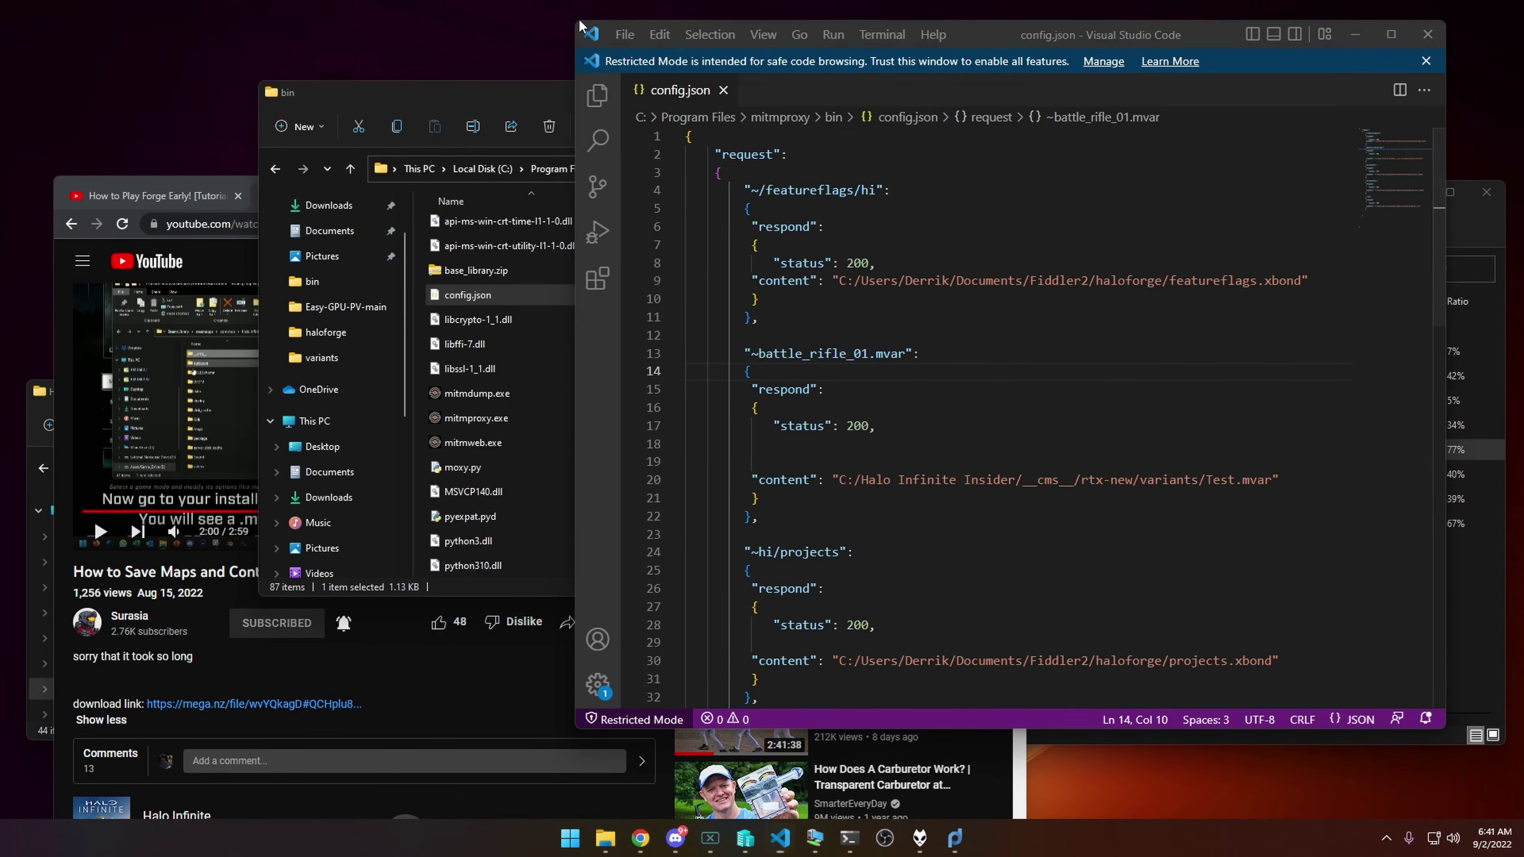
{"action": "left_click_drag", "start_coordinate": [579, 18], "coordinate": [415, 26]}
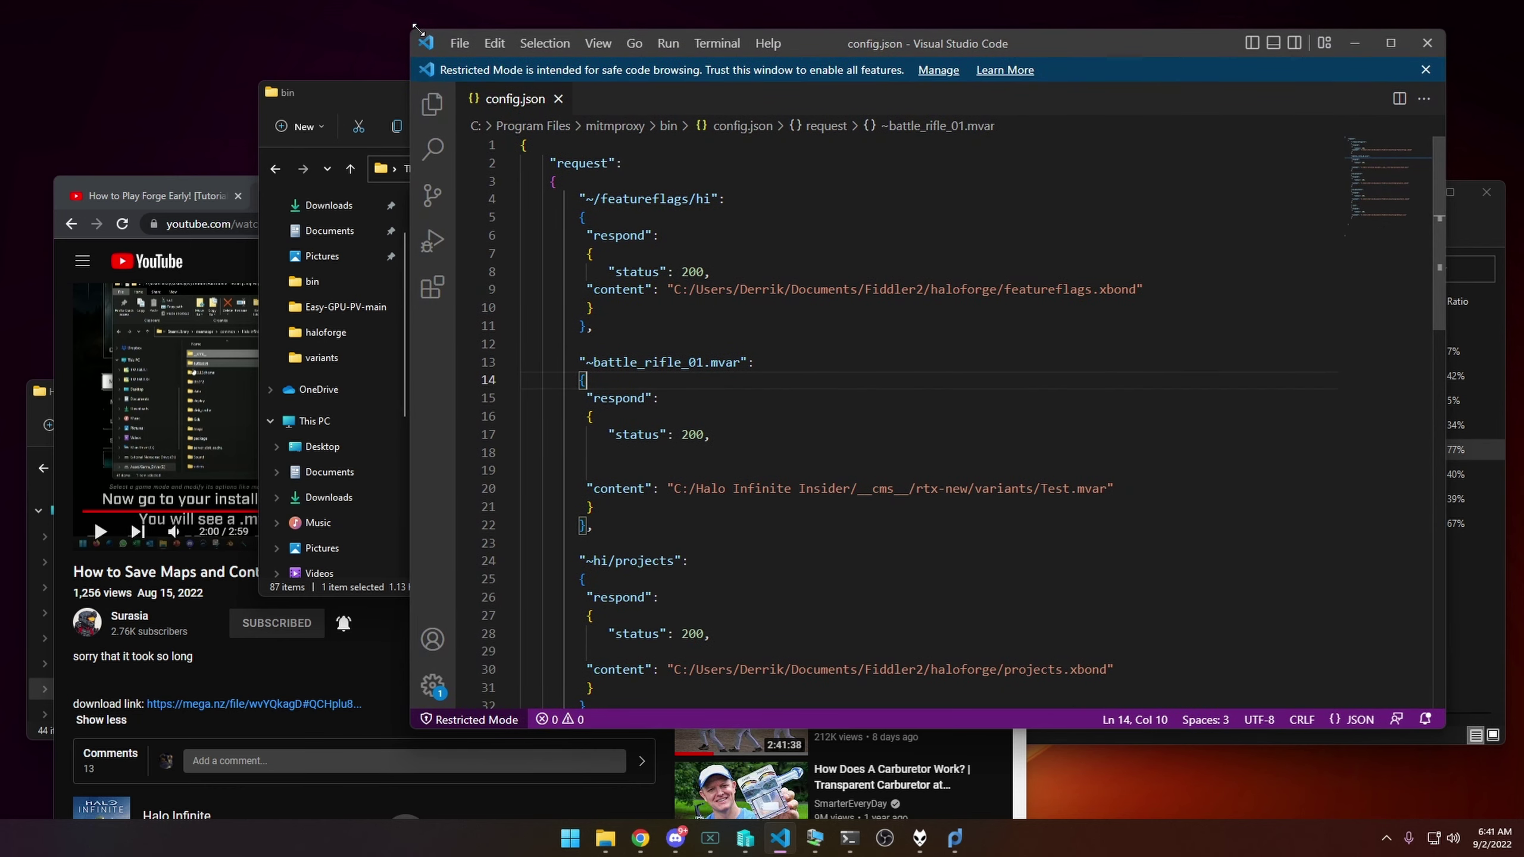
{"action": "left_click_drag", "start_coordinate": [350, 93], "coordinate": [162, 135]}
{"action": "left_click", "coordinate": [730, 348]}
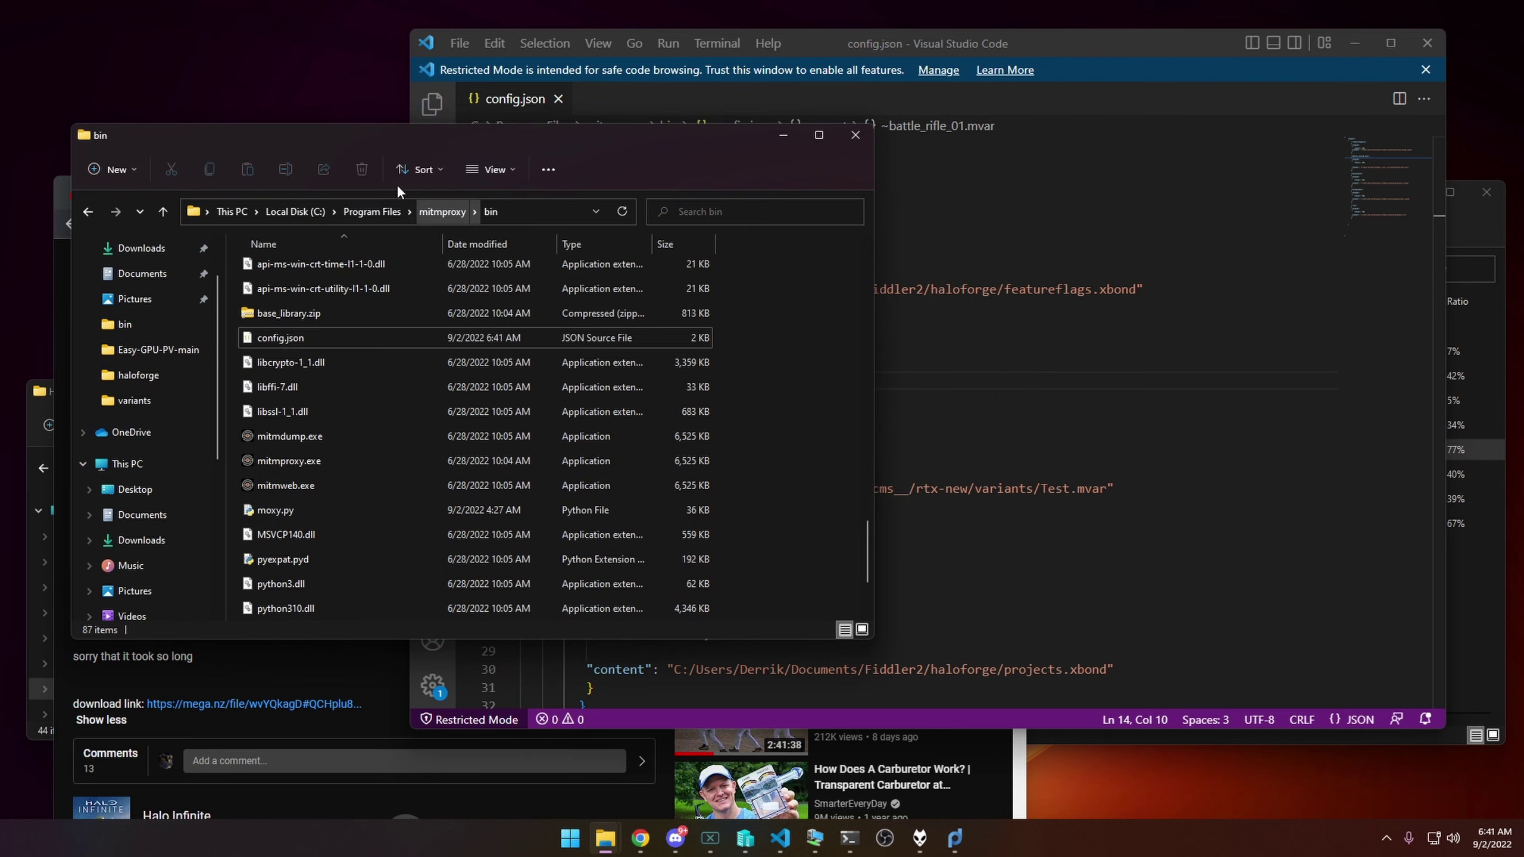
{"action": "left_click", "coordinate": [987, 343]}
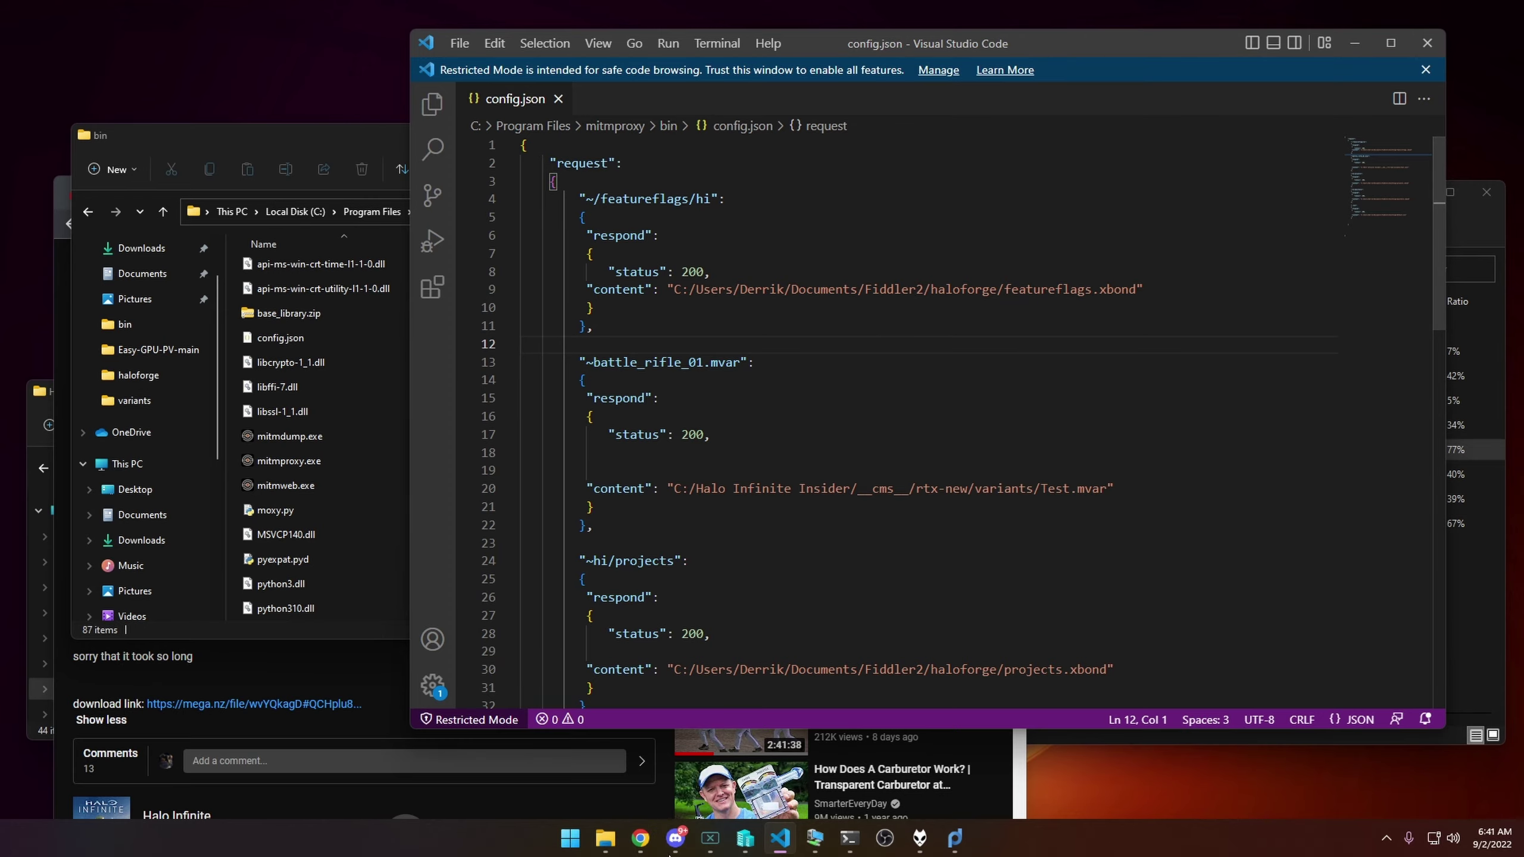
- Switch to the YouTube tutorial in Chrome, view the Fiddler battle_rifle_01.mvar rule in full screen at 2:18, and leave the video
{"action": "mouse_move", "coordinate": [627, 849]}
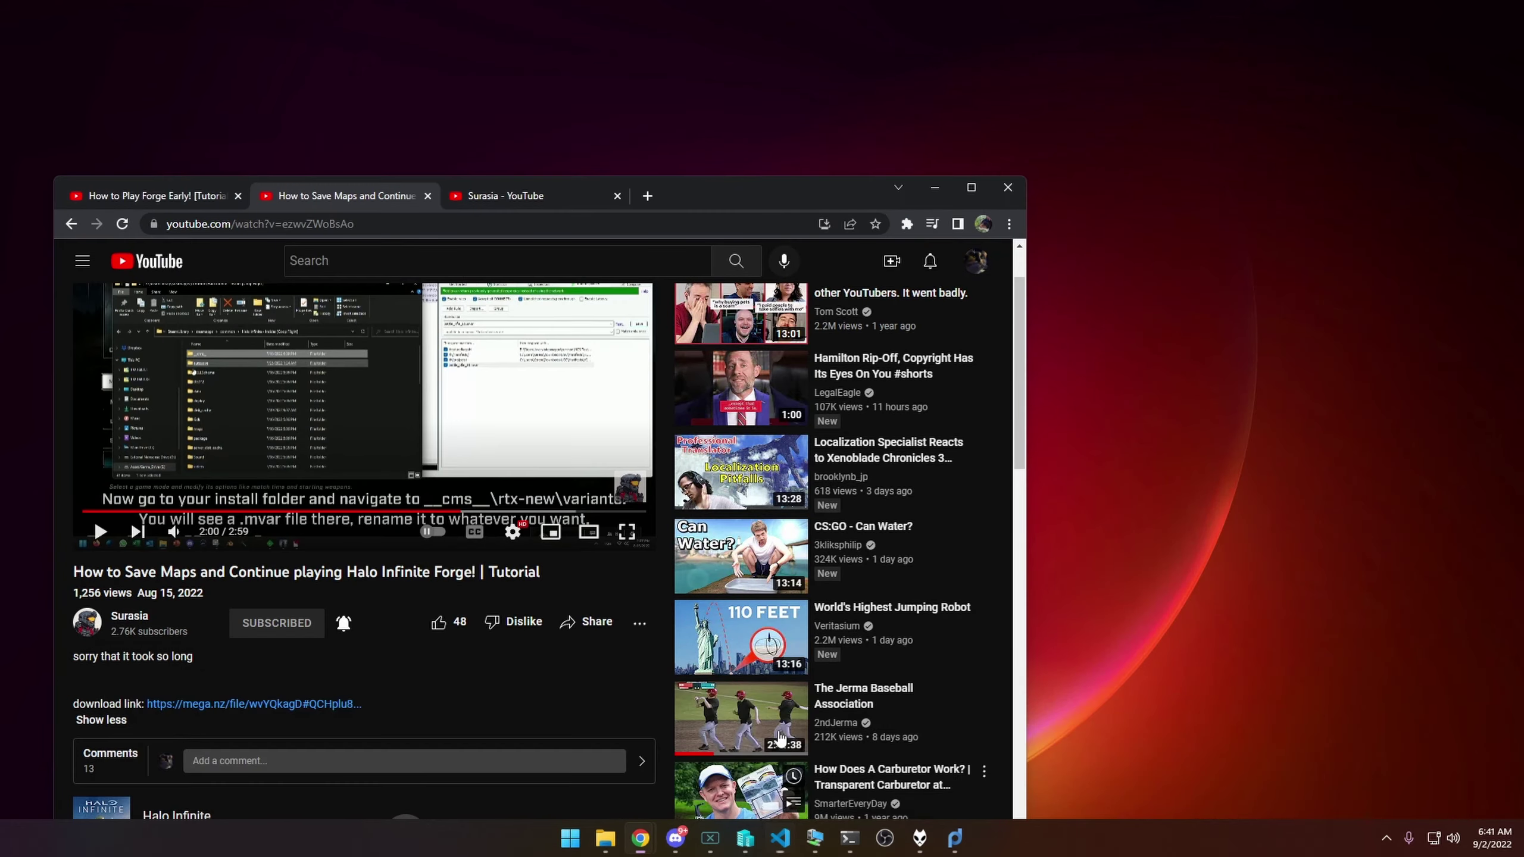
{"action": "left_click", "coordinate": [825, 760]}
{"action": "left_click", "coordinate": [1065, 592]}
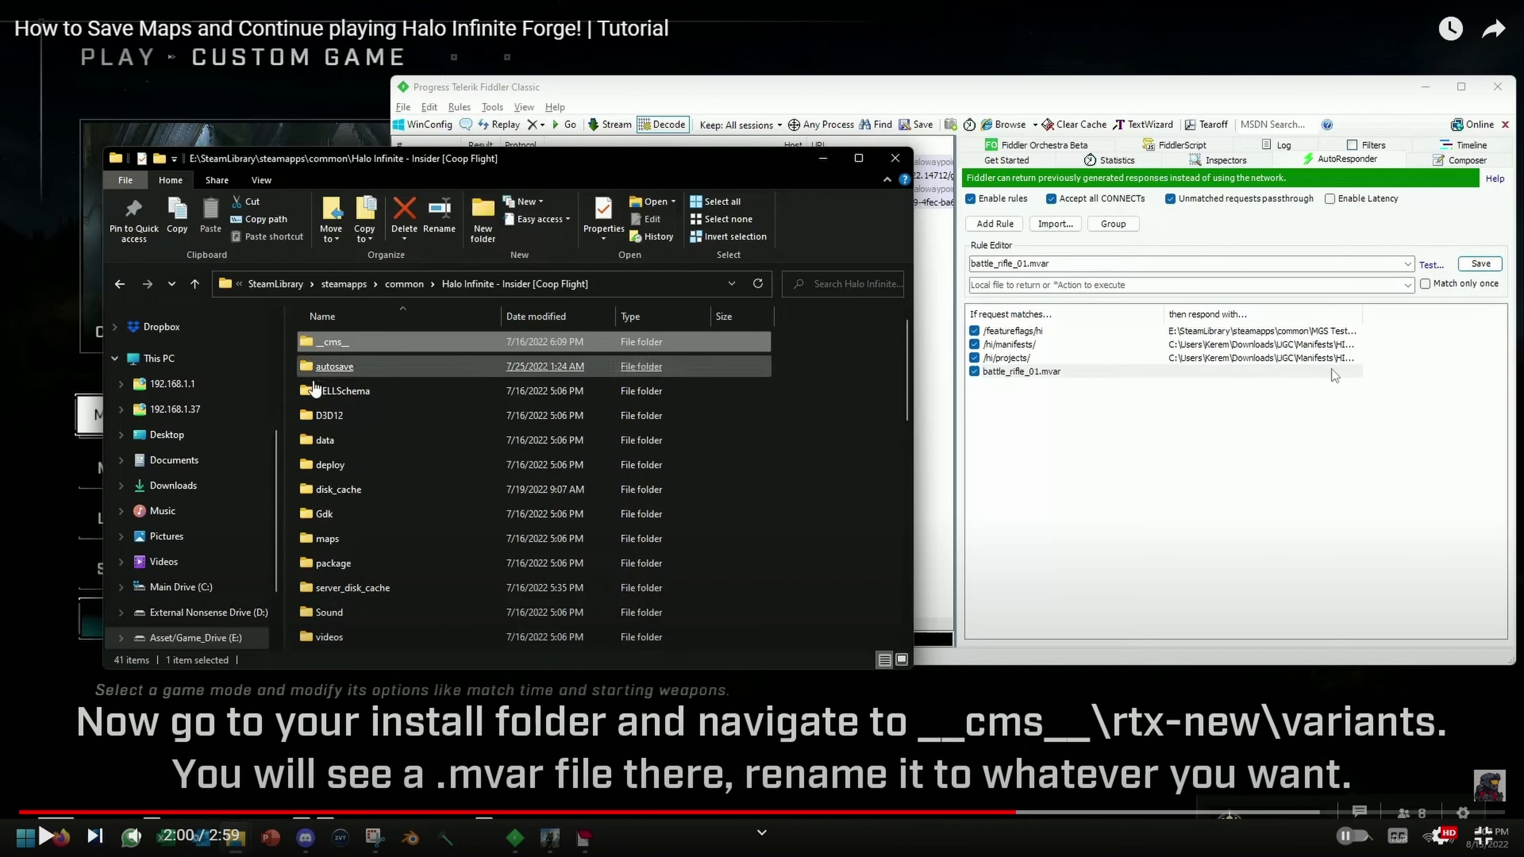
{"action": "left_click", "coordinate": [1146, 813]}
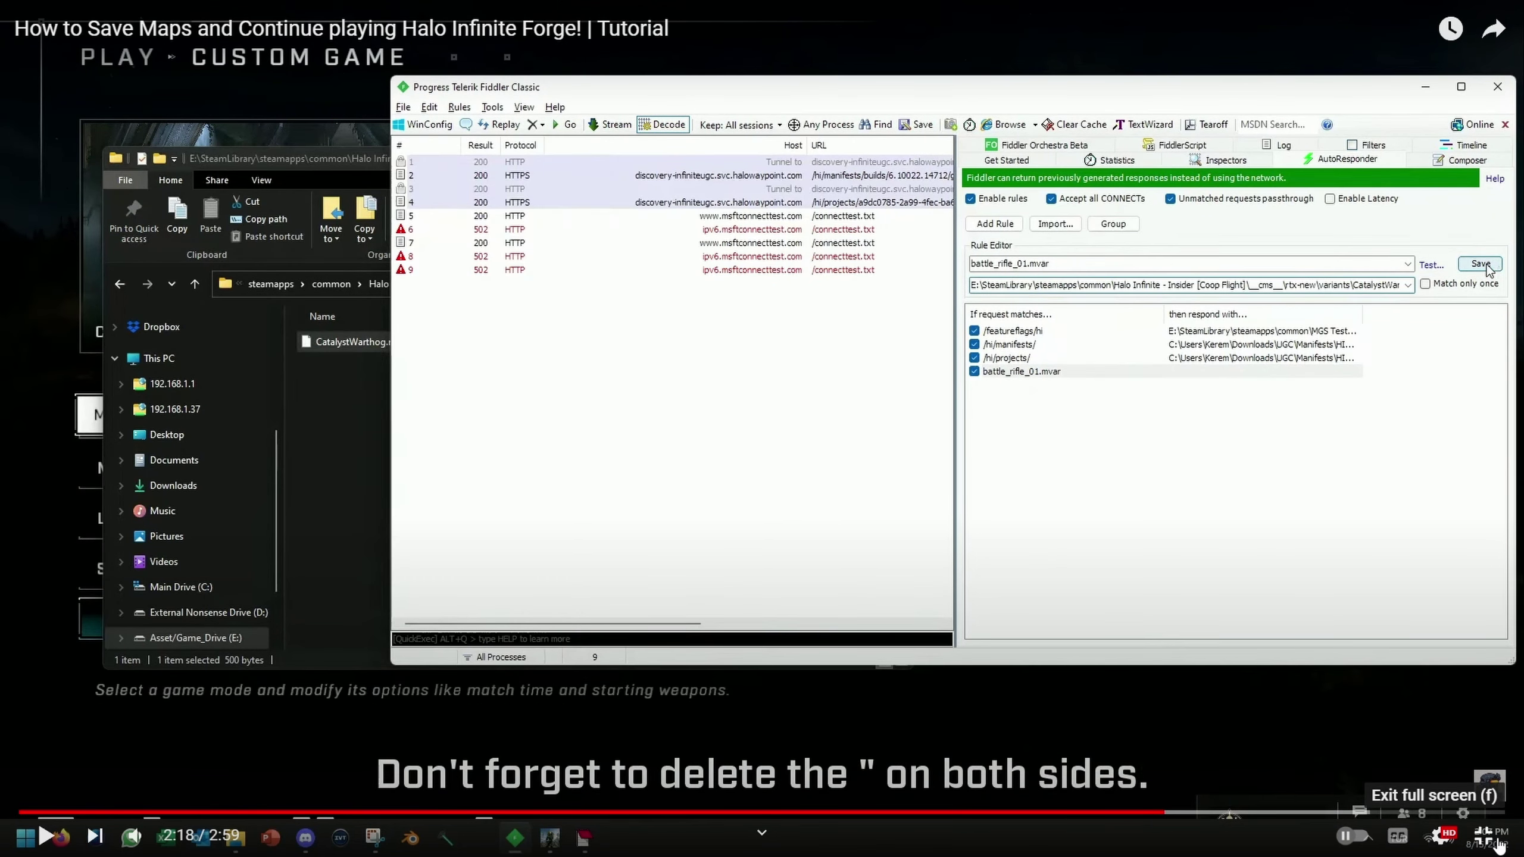
{"action": "left_click", "coordinate": [1494, 836]}
{"action": "left_click", "coordinate": [1431, 7]}
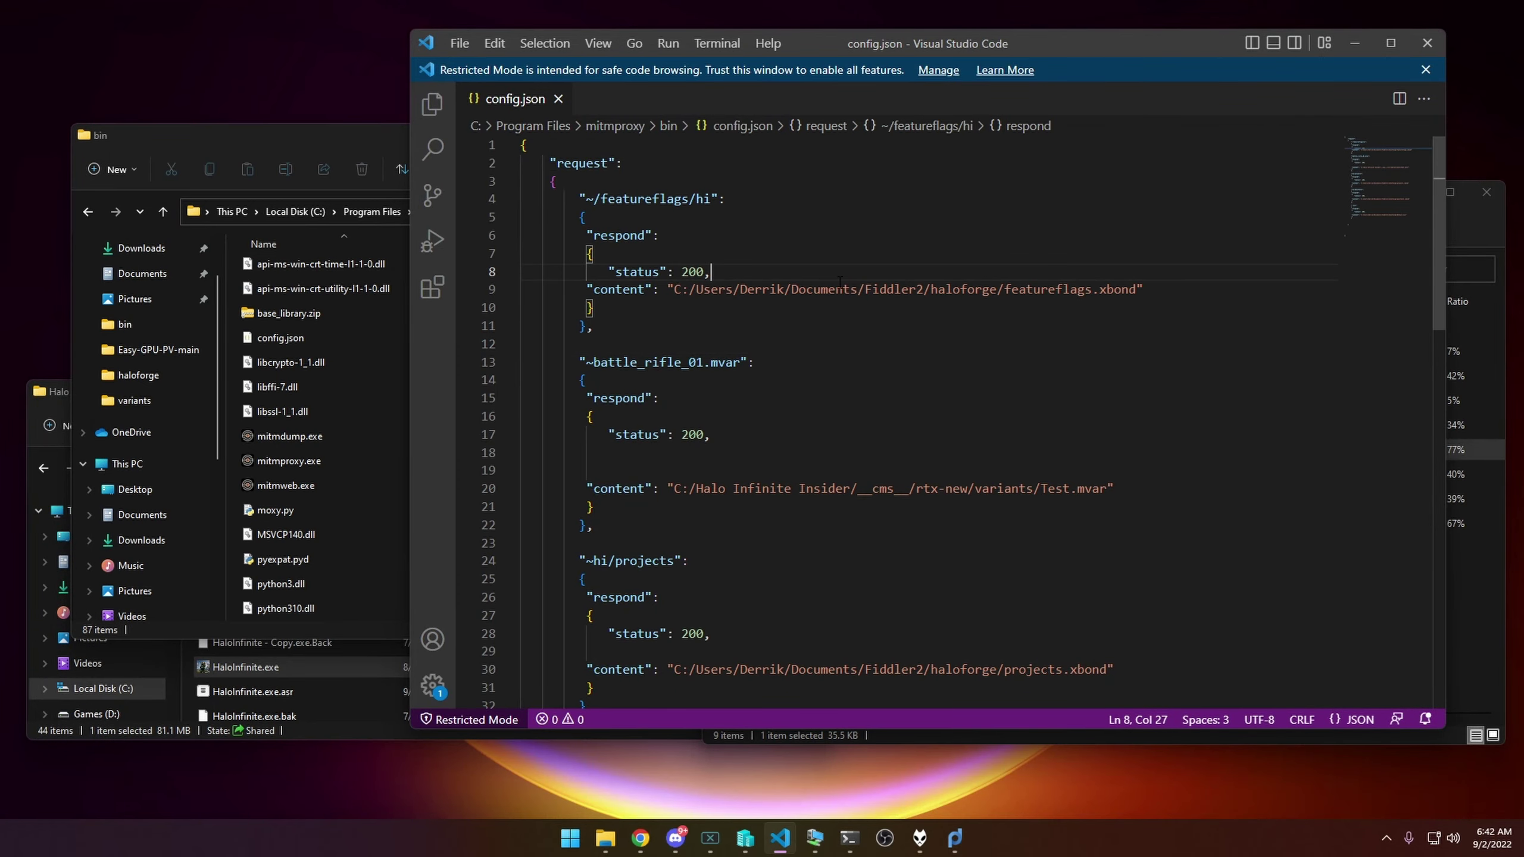
- Highlight /featureflags/hi in config.json and arrange the haloforge folder window beside the editor
{"action": "left_click_drag", "start_coordinate": [593, 199], "coordinate": [712, 199]}
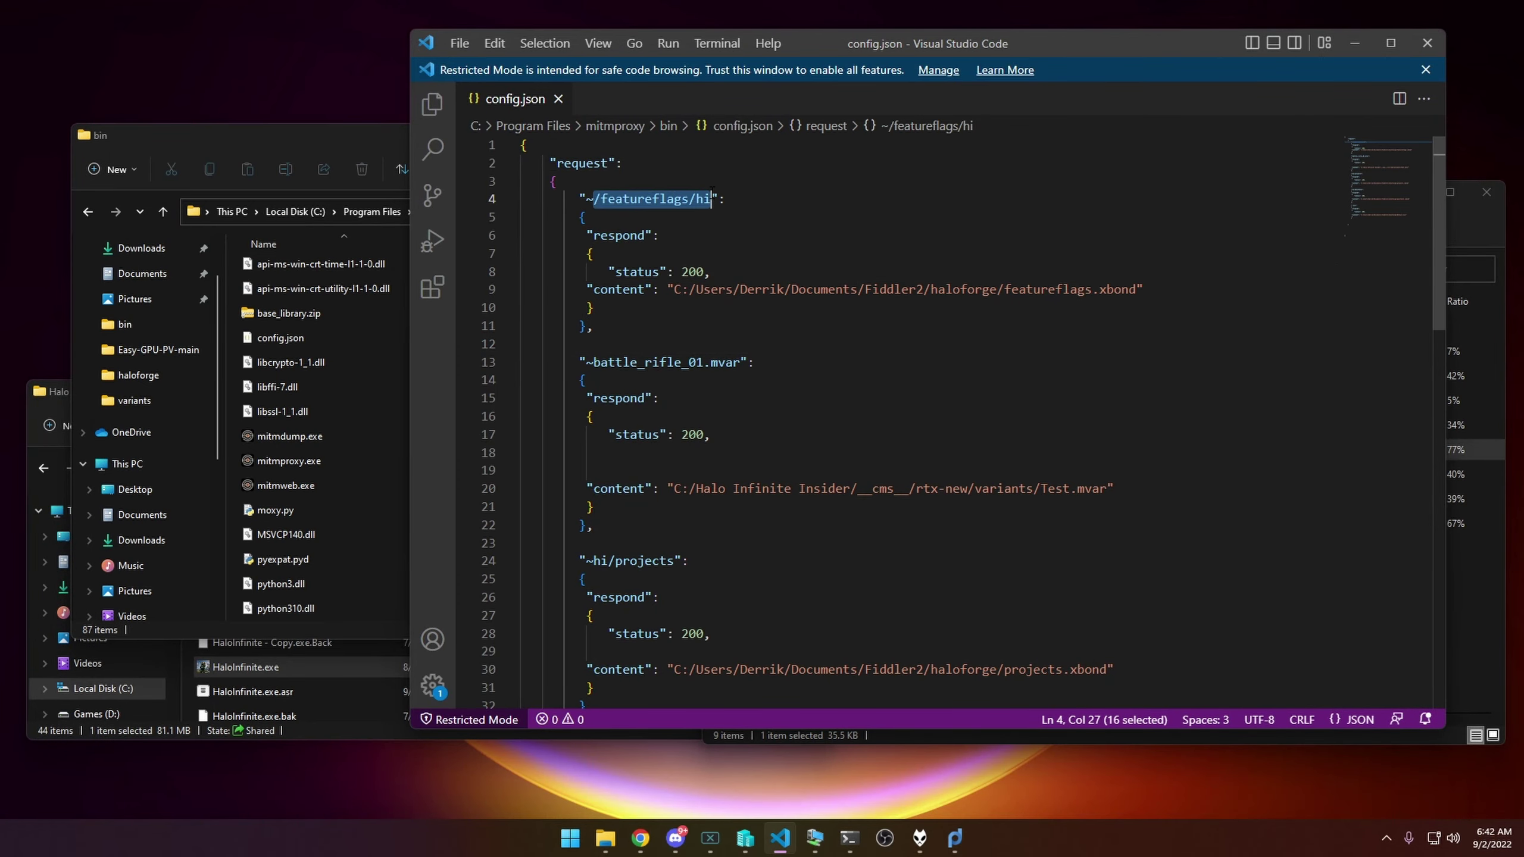
{"action": "mouse_move", "coordinate": [605, 838]}
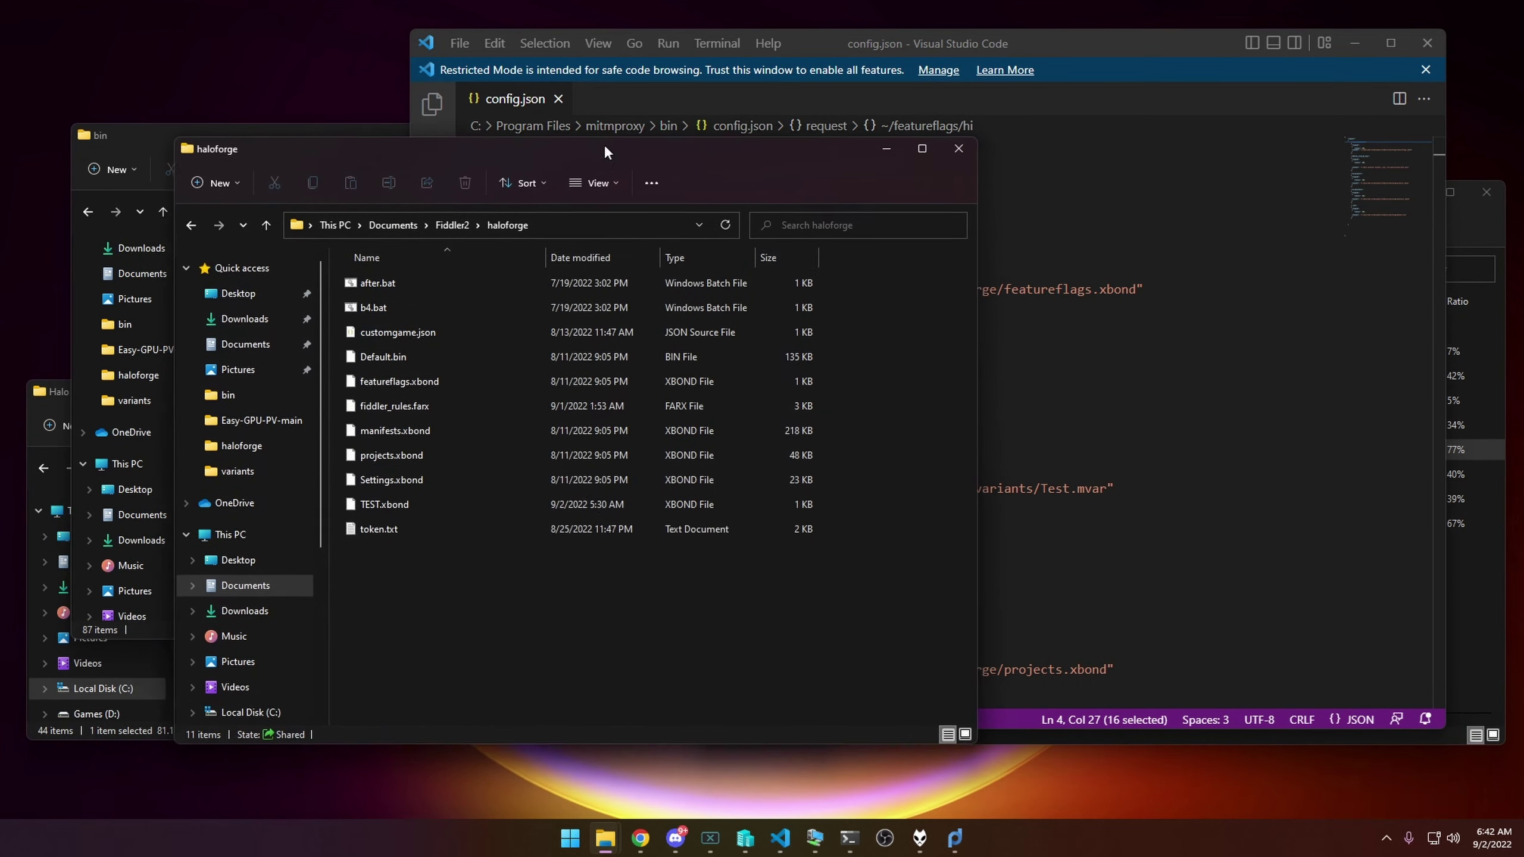
{"action": "left_click_drag", "start_coordinate": [441, 562], "coordinate": [278, 253]}
{"action": "left_click", "coordinate": [401, 493]}
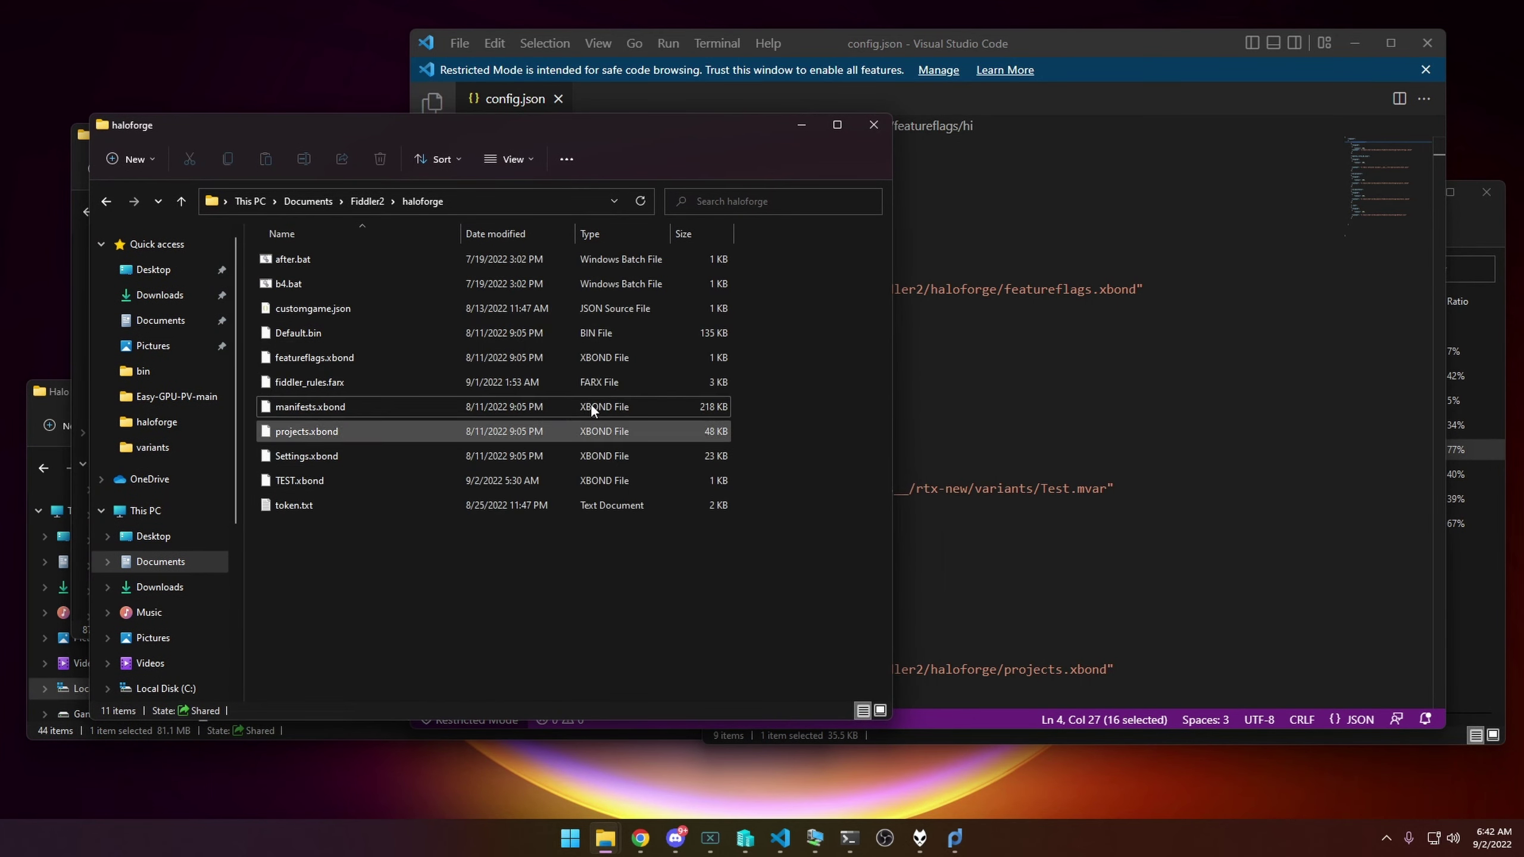
{"action": "left_click_drag", "start_coordinate": [892, 58], "coordinate": [924, 54]}
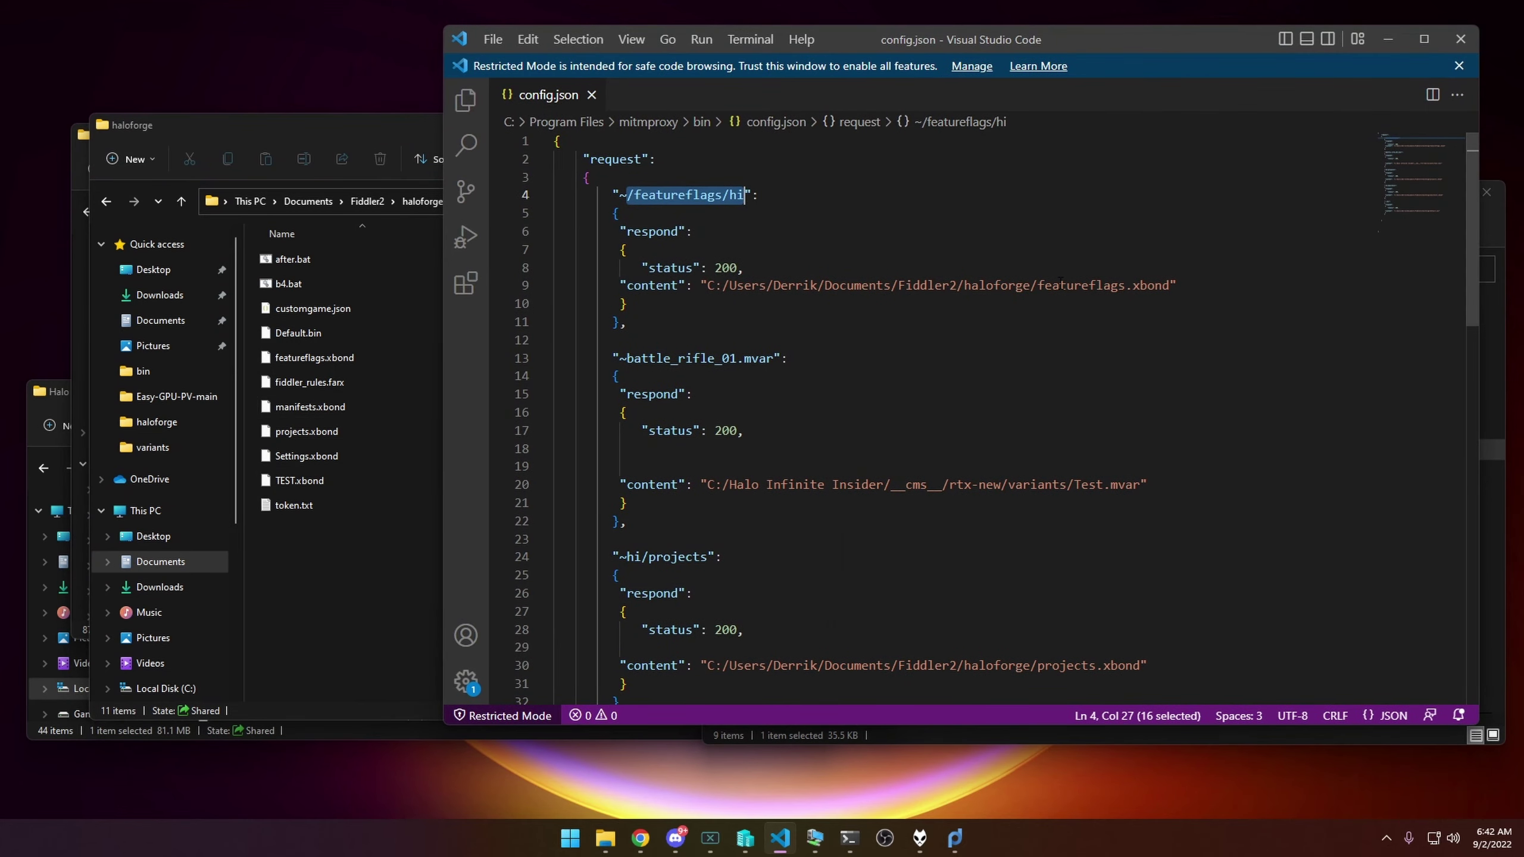
{"action": "left_click_drag", "start_coordinate": [335, 125], "coordinate": [301, 123]}
- Compare the haloforge folder's full path and its featureflags.xbond file with the content path of the ~/featureflags/hi rule
{"action": "left_click", "coordinate": [235, 205]}
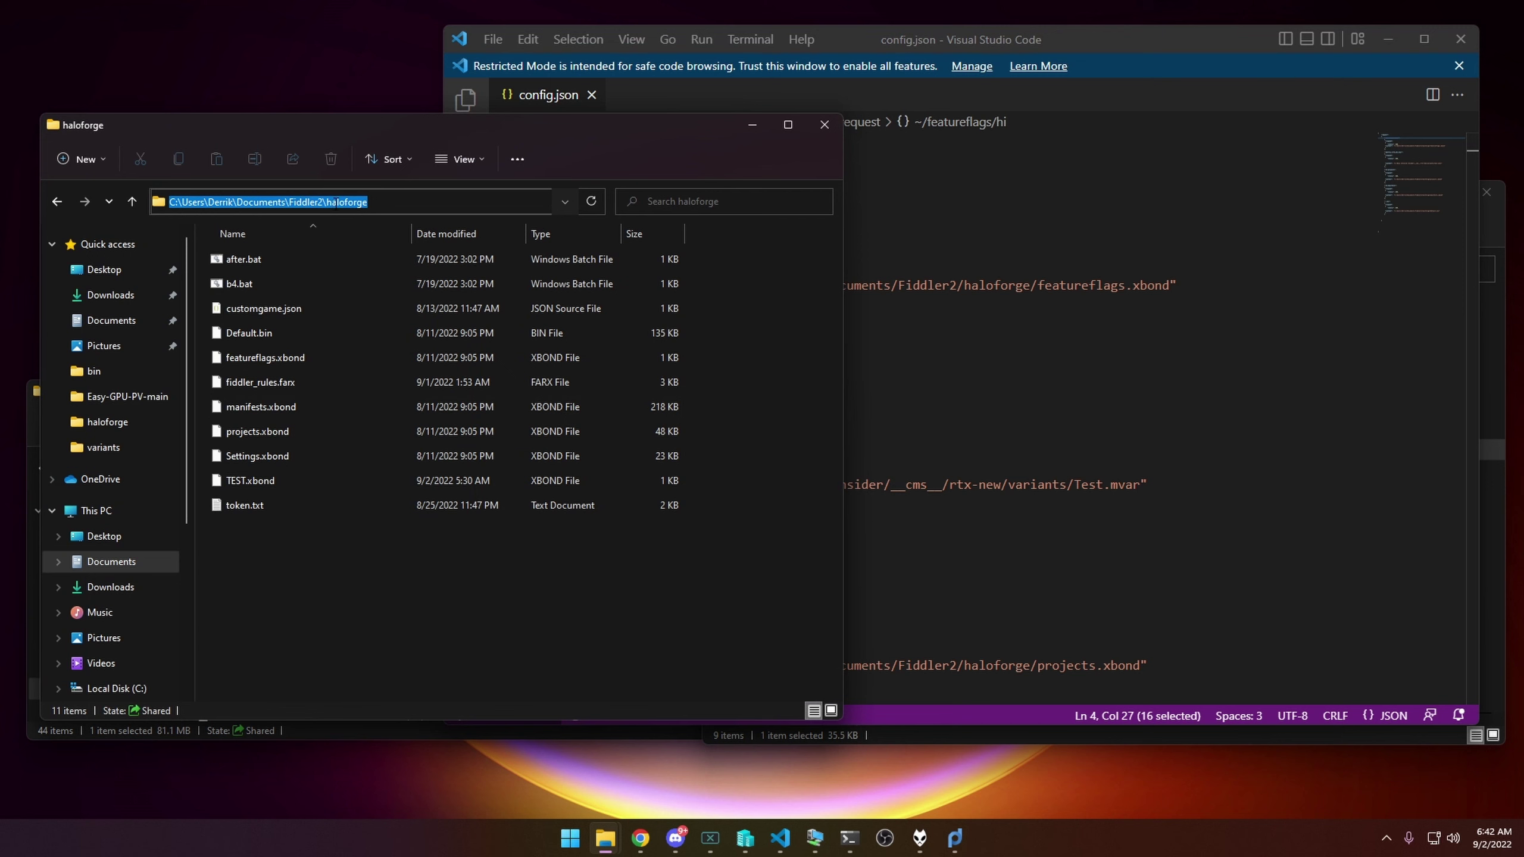
{"action": "left_click", "coordinate": [707, 285]}
{"action": "left_click_drag", "start_coordinate": [708, 285], "coordinate": [1084, 302]}
{"action": "left_click_drag", "start_coordinate": [1171, 285], "coordinate": [1037, 286]}
{"action": "left_click", "coordinate": [268, 575]}
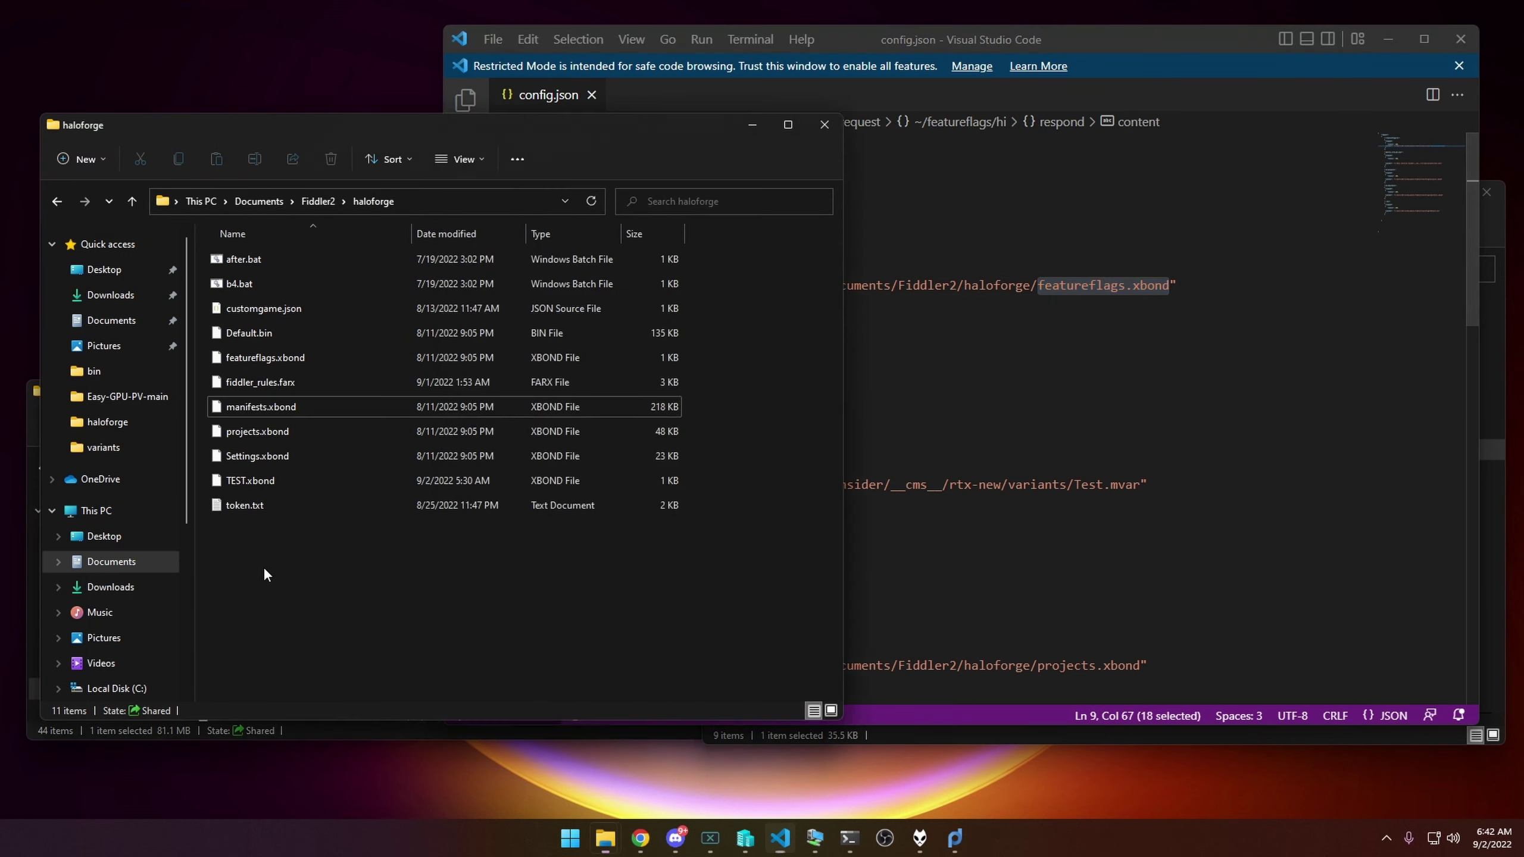
{"action": "left_click", "coordinate": [264, 360]}
{"action": "left_click", "coordinate": [1168, 322]}
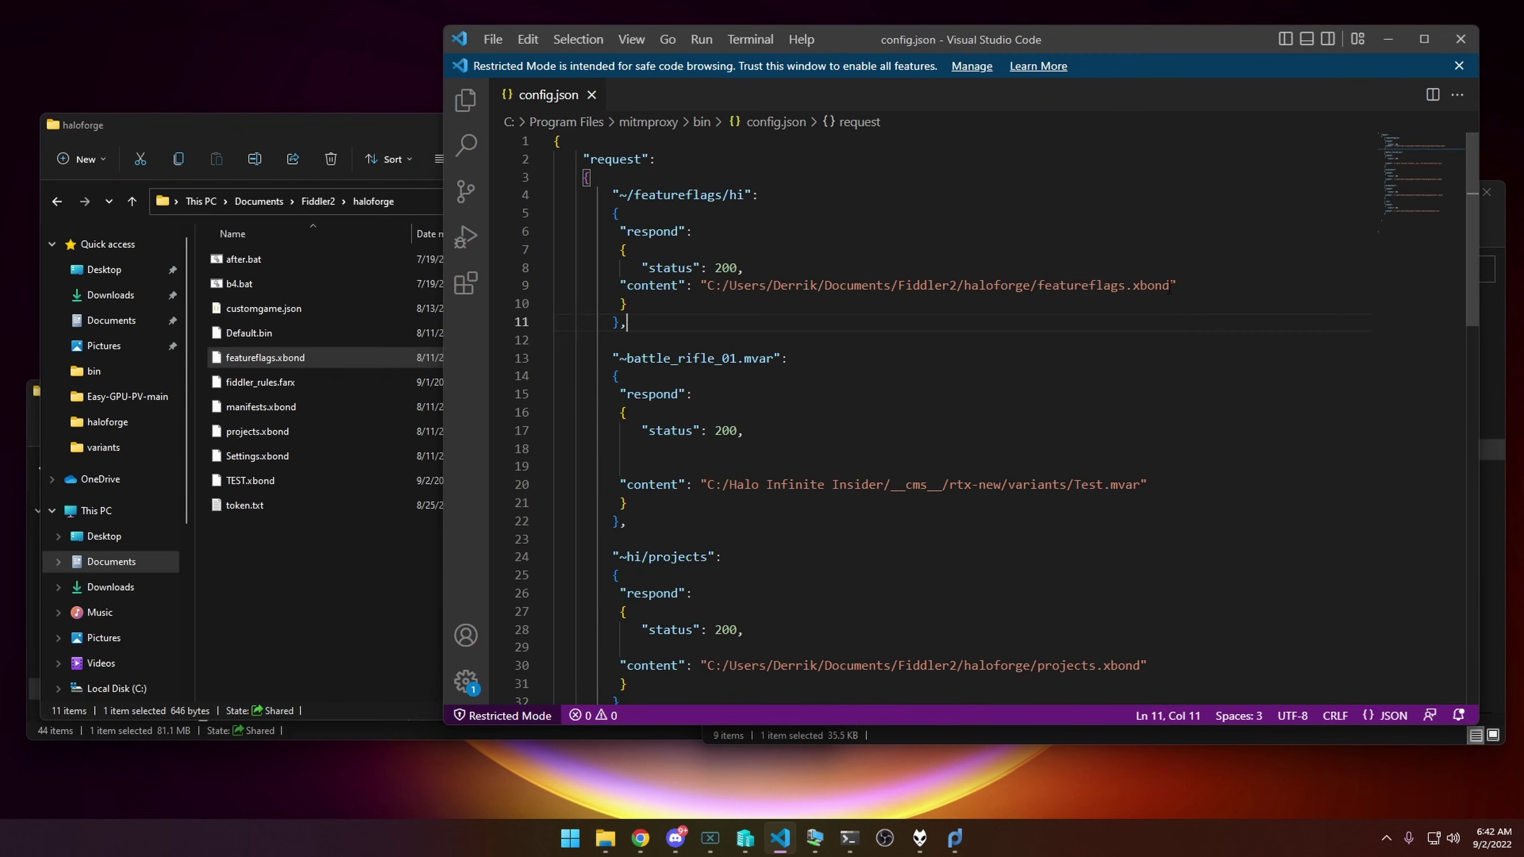
- Highlight only featureflags.xbond in the content path and check the haloforge folder's address again
{"action": "left_click_drag", "start_coordinate": [1170, 285], "coordinate": [1037, 286]}
{"action": "left_click", "coordinate": [372, 570]}
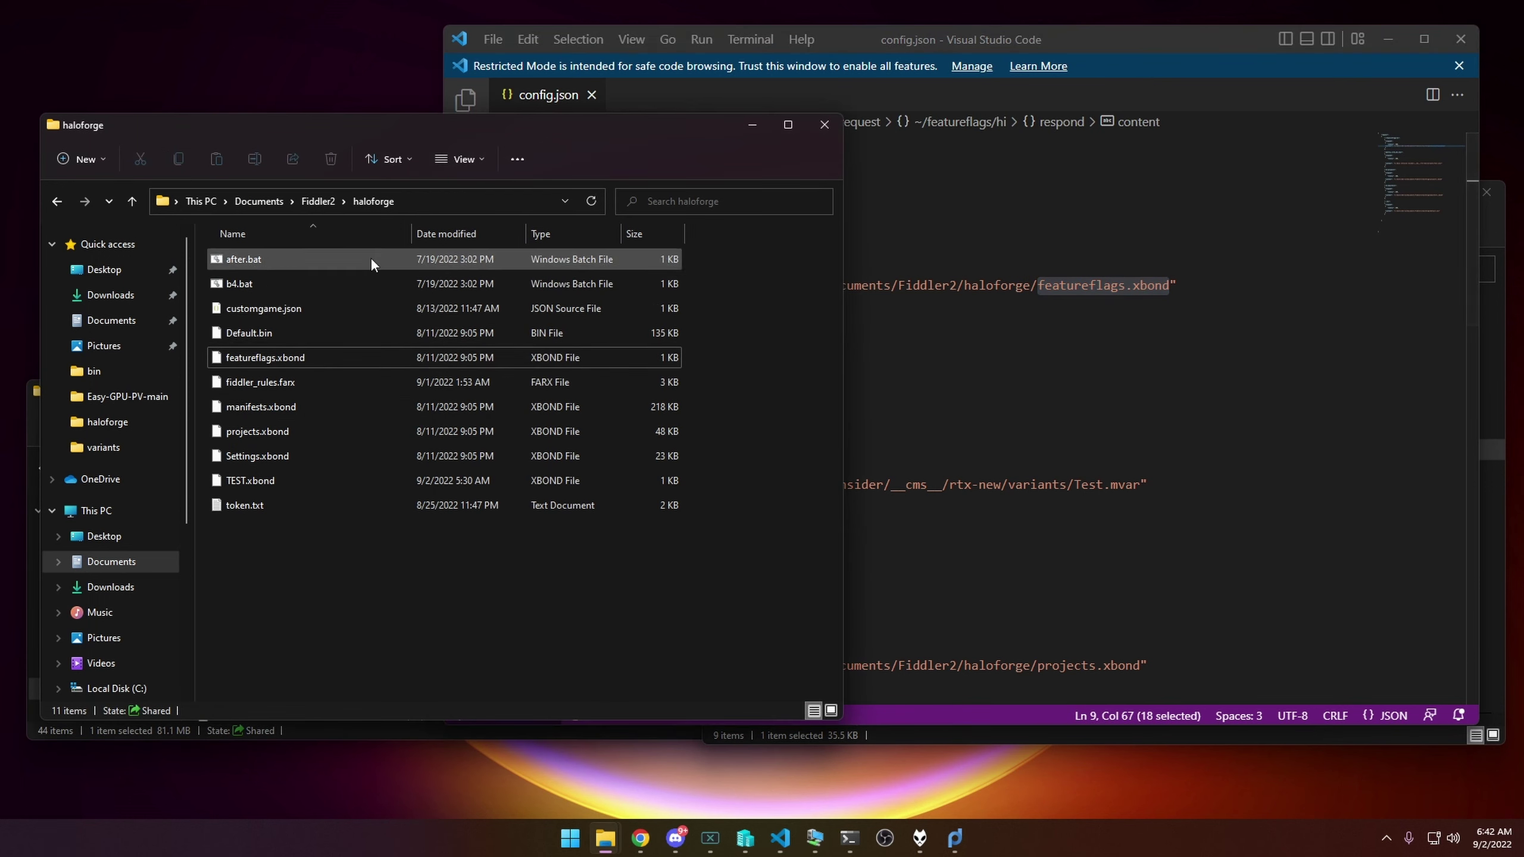
{"action": "left_click", "coordinate": [454, 201]}
{"action": "left_click", "coordinate": [690, 411]}
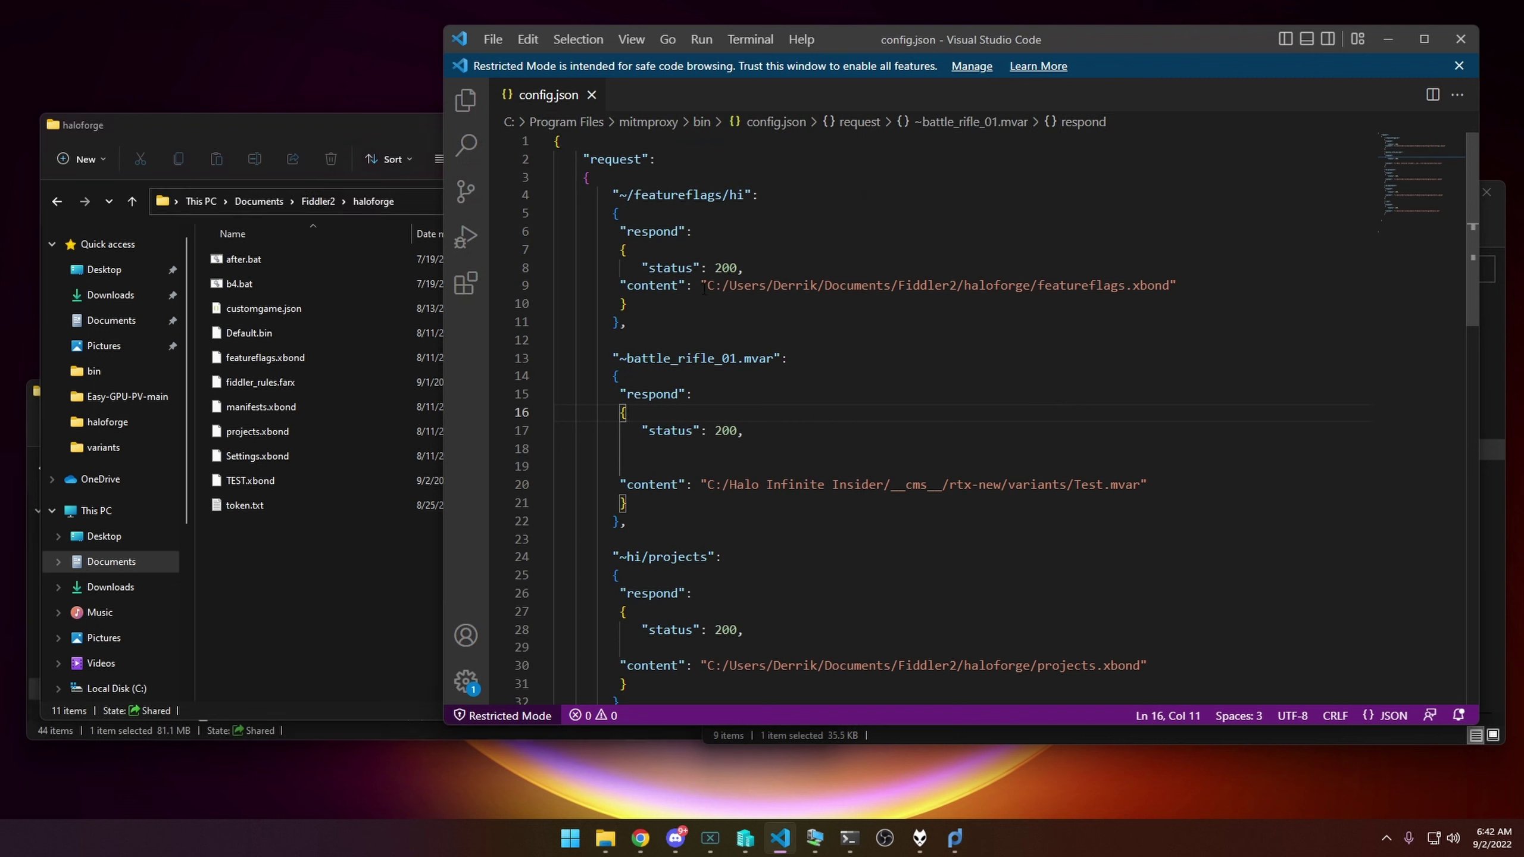
- Highlight the featureflags name and the .xbond extension separately in the content path, checking them against the haloforge folder
{"action": "left_click_drag", "start_coordinate": [1040, 287], "coordinate": [1125, 285]}
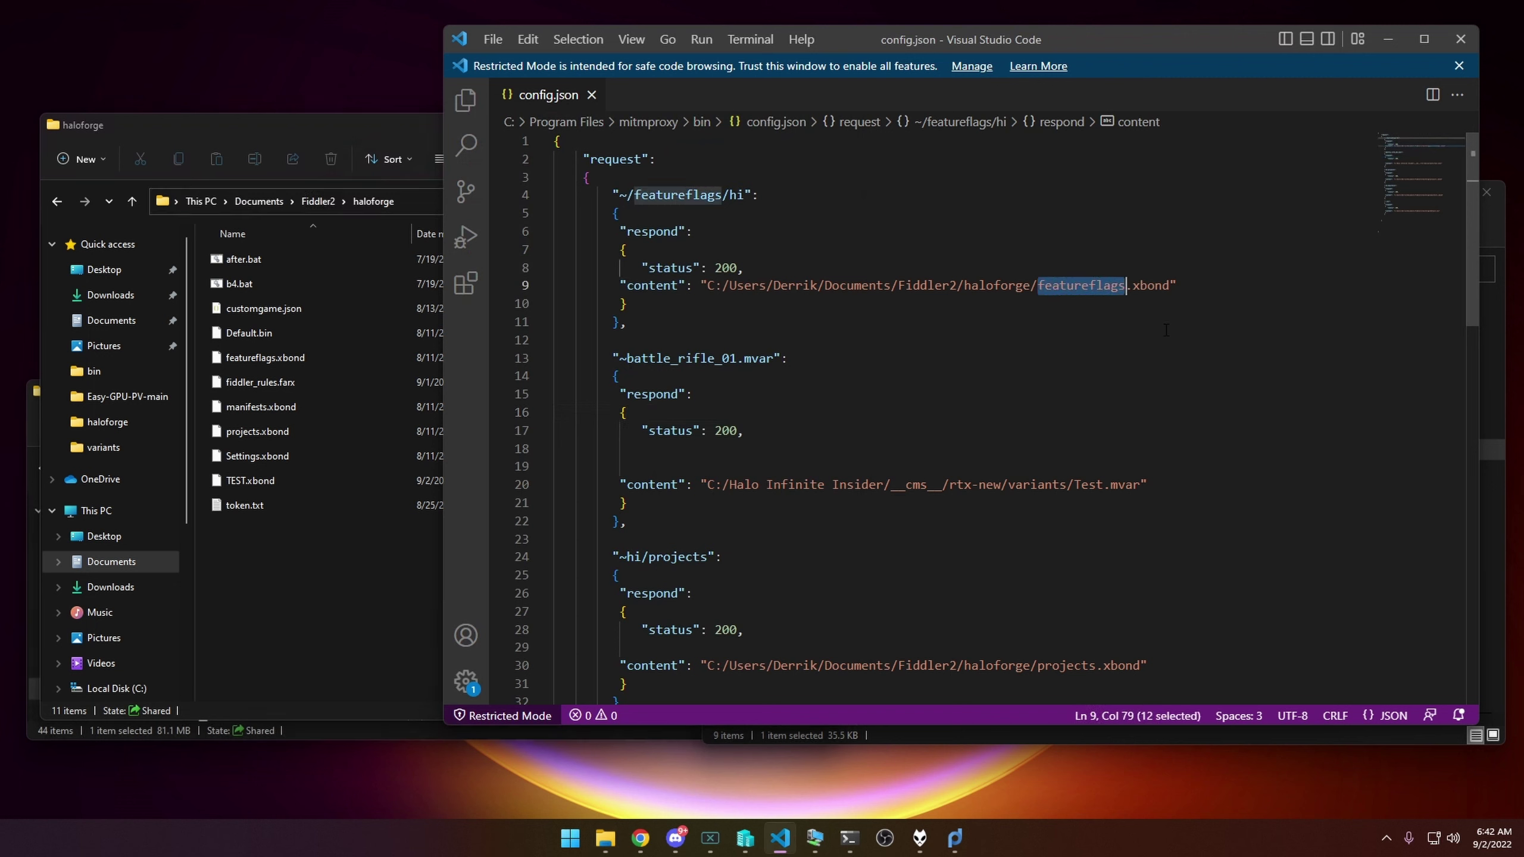
{"action": "key", "text": "Down"}
{"action": "key", "text": "Down"}
{"action": "key", "text": "Down"}
{"action": "left_click_drag", "start_coordinate": [1170, 287], "coordinate": [1126, 286]}
{"action": "left_click", "coordinate": [351, 596]}
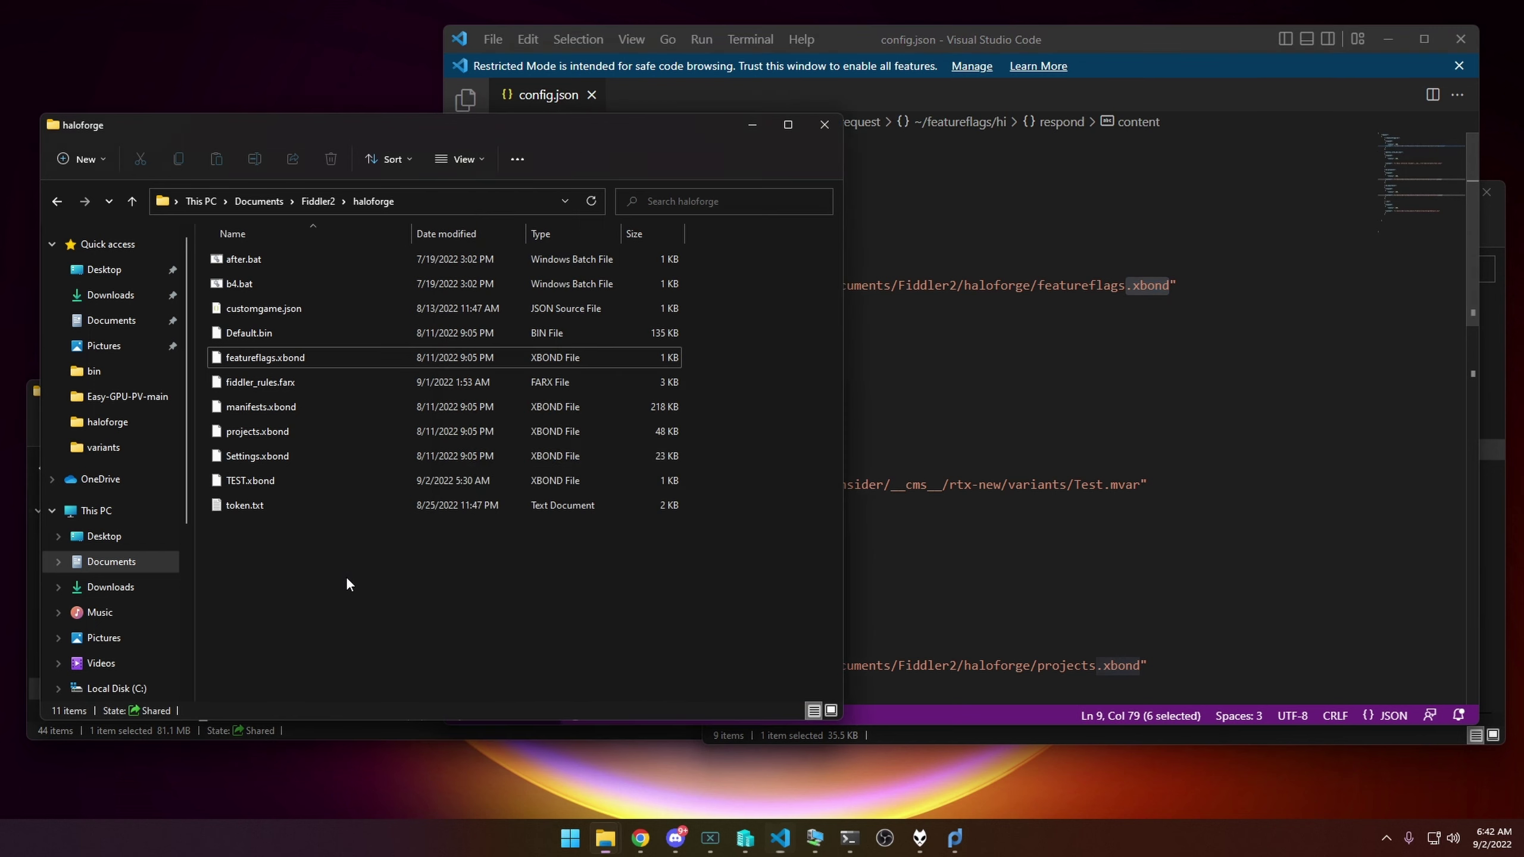
{"action": "left_click", "coordinate": [1158, 424]}
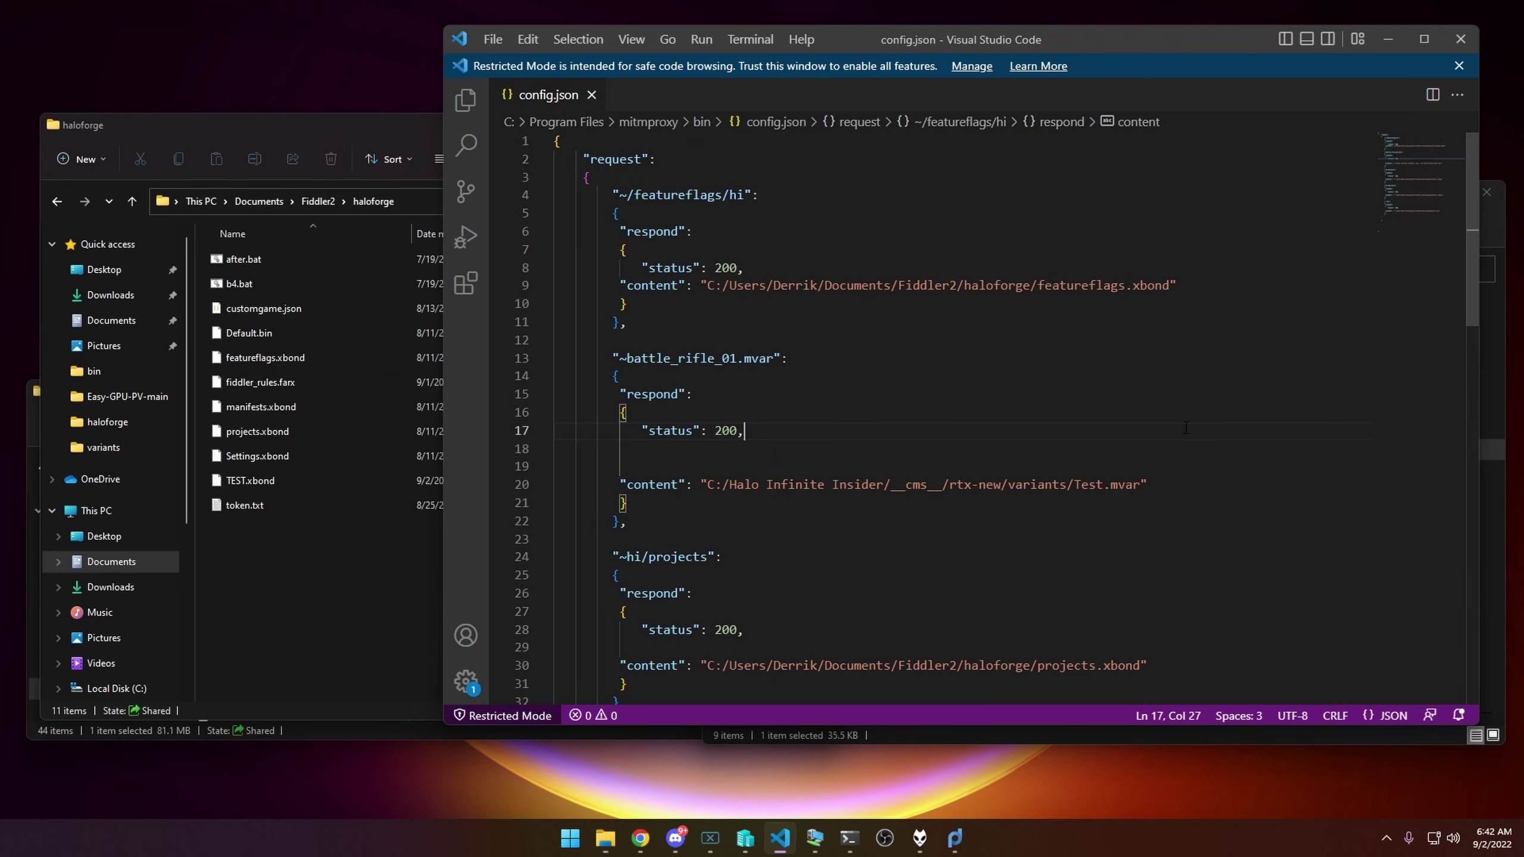
- Review the ~hi/projects, ~hi/manifests and ~.bin rules, highlight manifests.xbond in its content path, and save config.json
{"action": "scroll", "coordinate": [1107, 425], "scroll_direction": "down", "scroll_amount": 1}
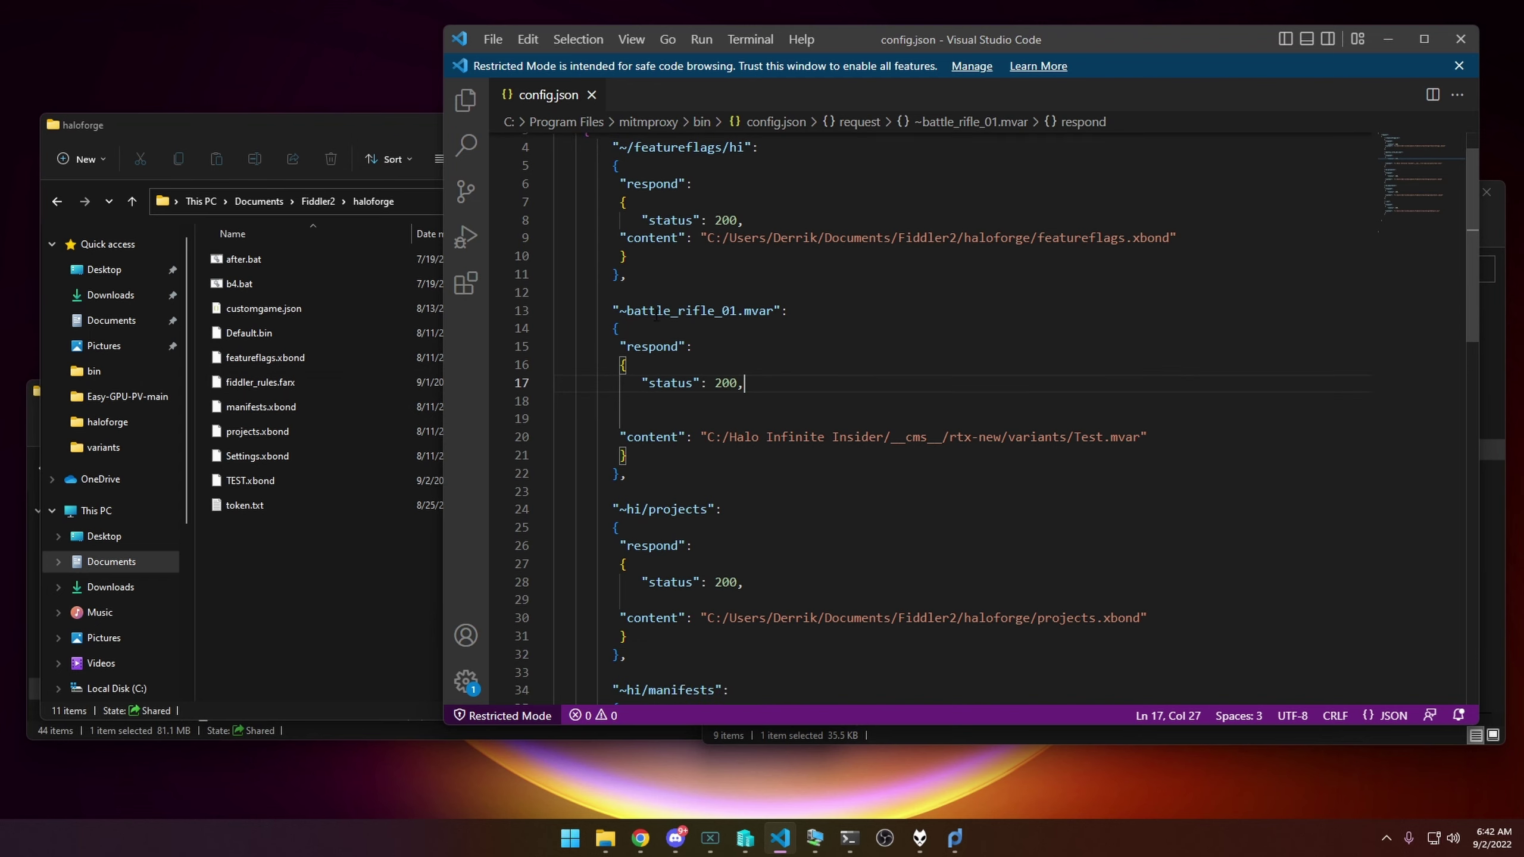
{"action": "scroll", "coordinate": [710, 354], "scroll_direction": "down", "scroll_amount": 9}
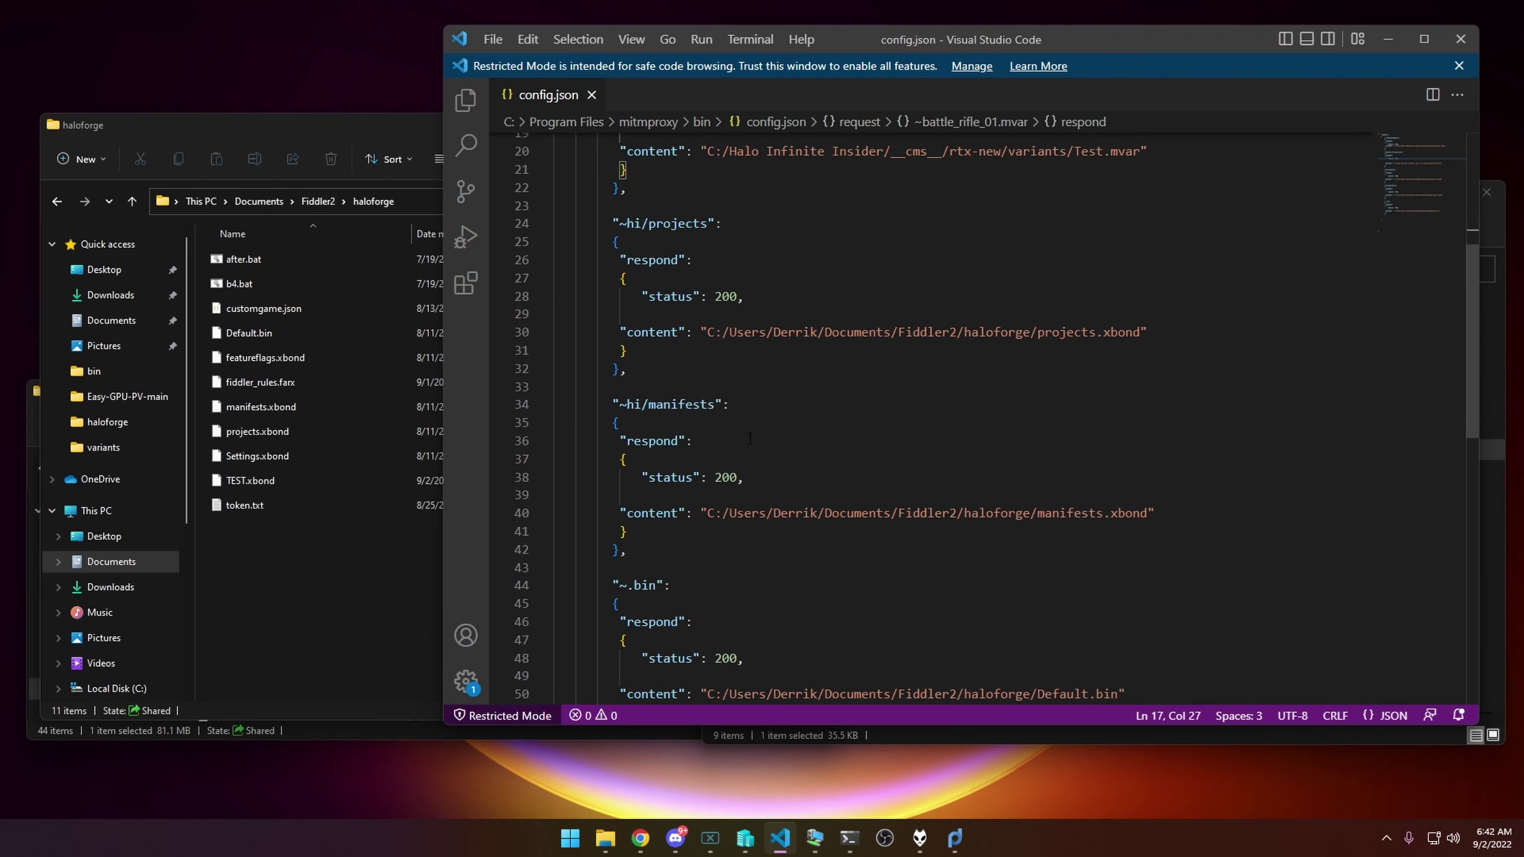
{"action": "scroll", "coordinate": [740, 427], "scroll_direction": "up", "scroll_amount": 2}
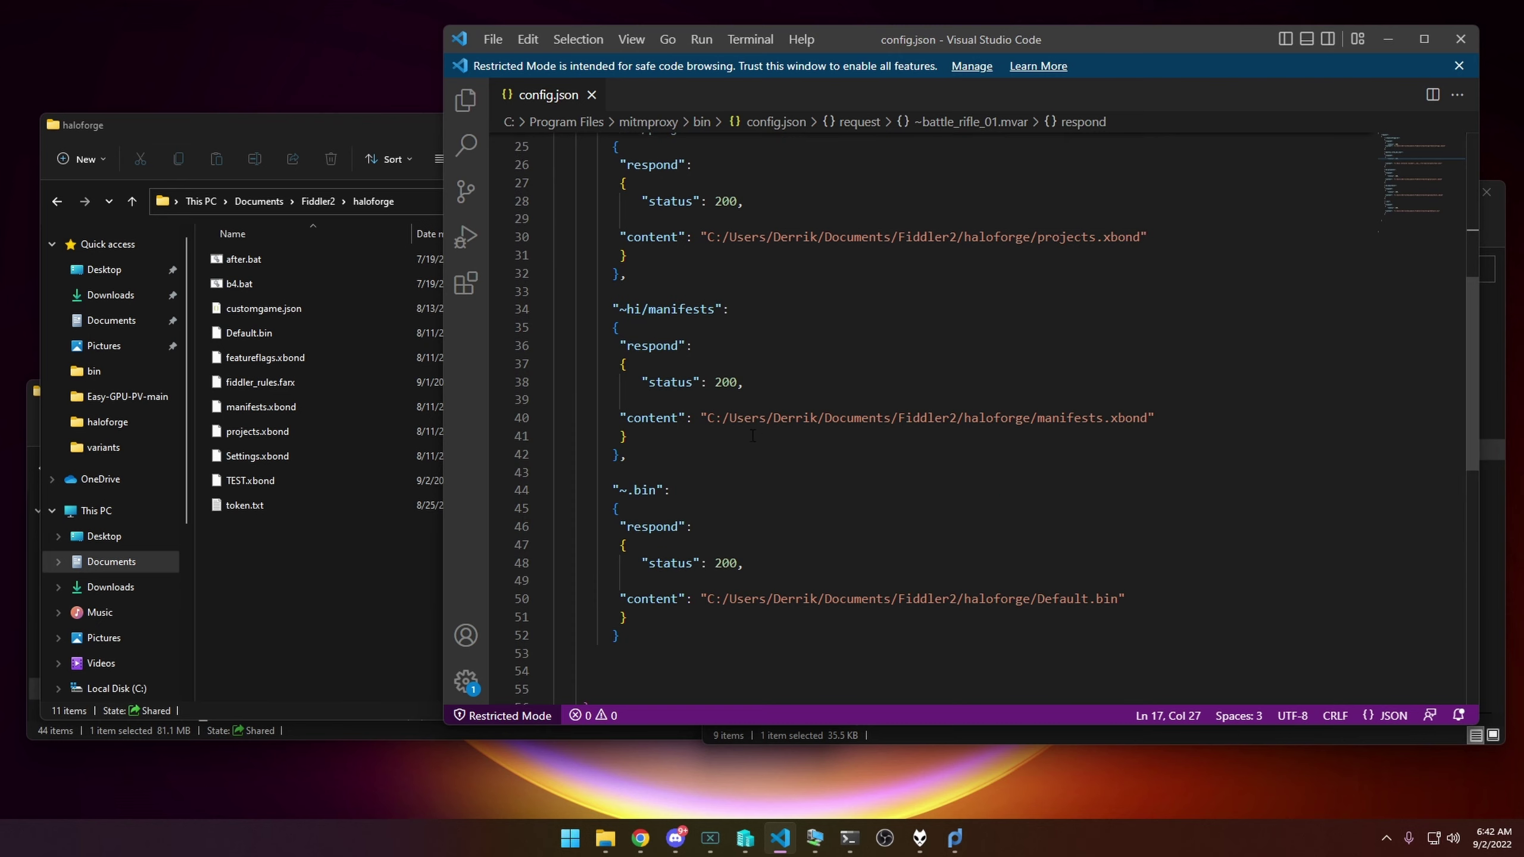
{"action": "left_click_drag", "start_coordinate": [706, 424], "coordinate": [1148, 419]}
{"action": "left_click", "coordinate": [1140, 437]}
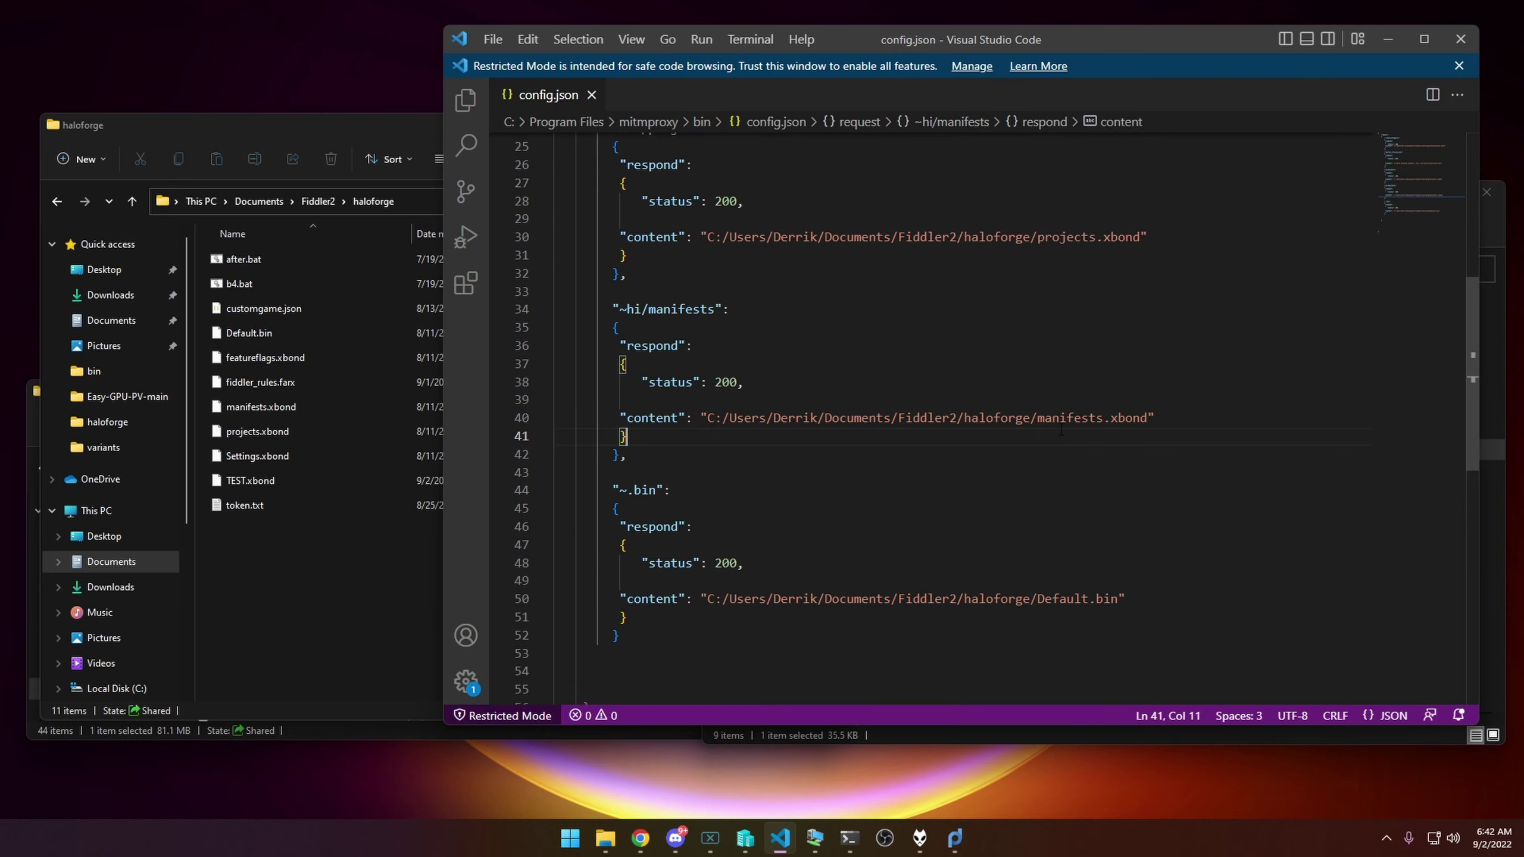
{"action": "left_click_drag", "start_coordinate": [1038, 419], "coordinate": [1144, 420]}
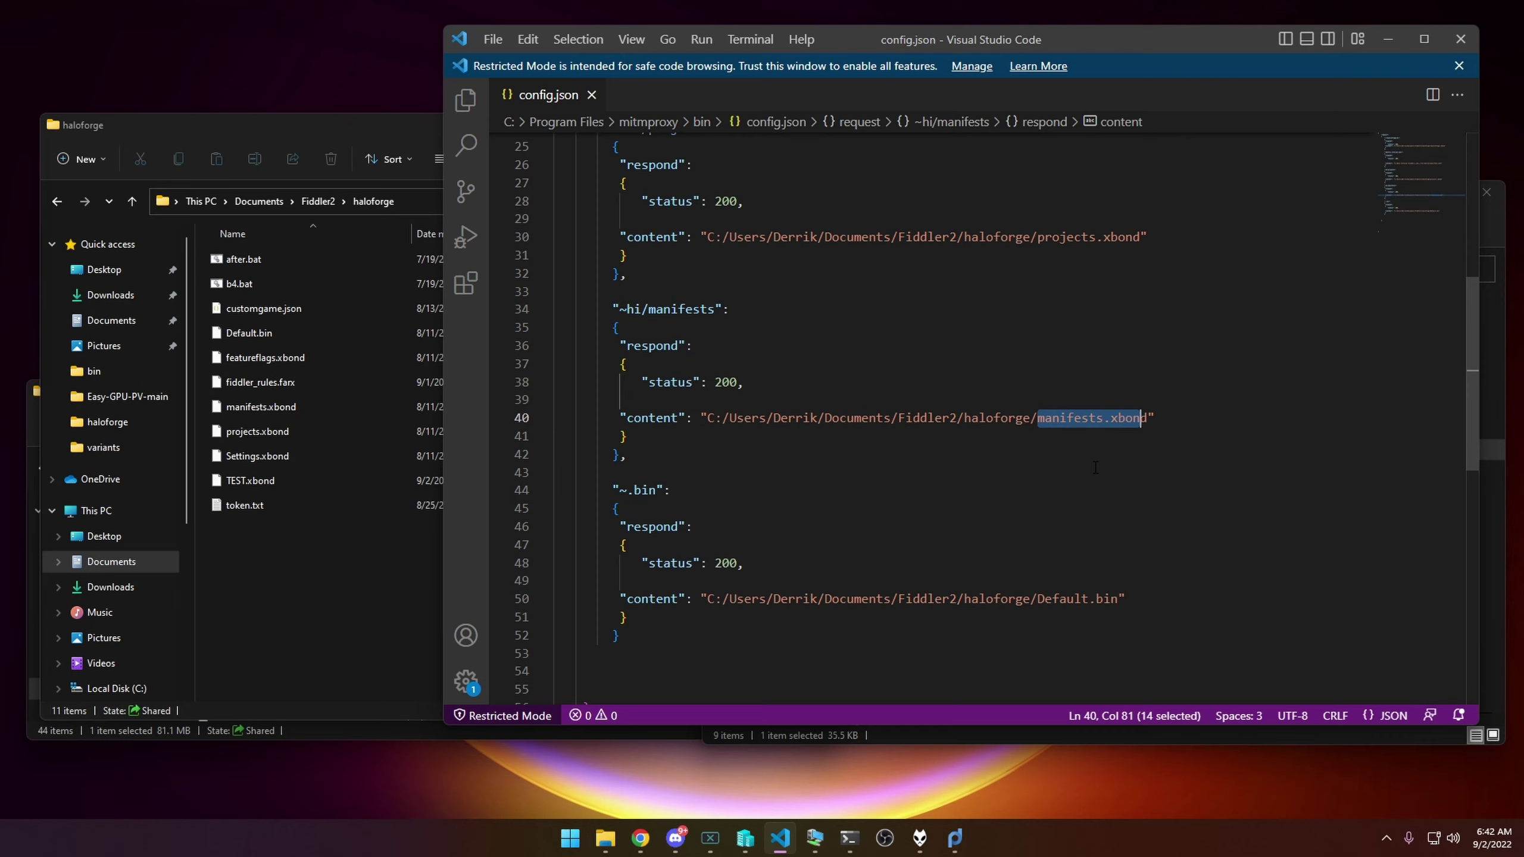
{"action": "scroll", "coordinate": [918, 504], "scroll_direction": "up", "scroll_amount": 3}
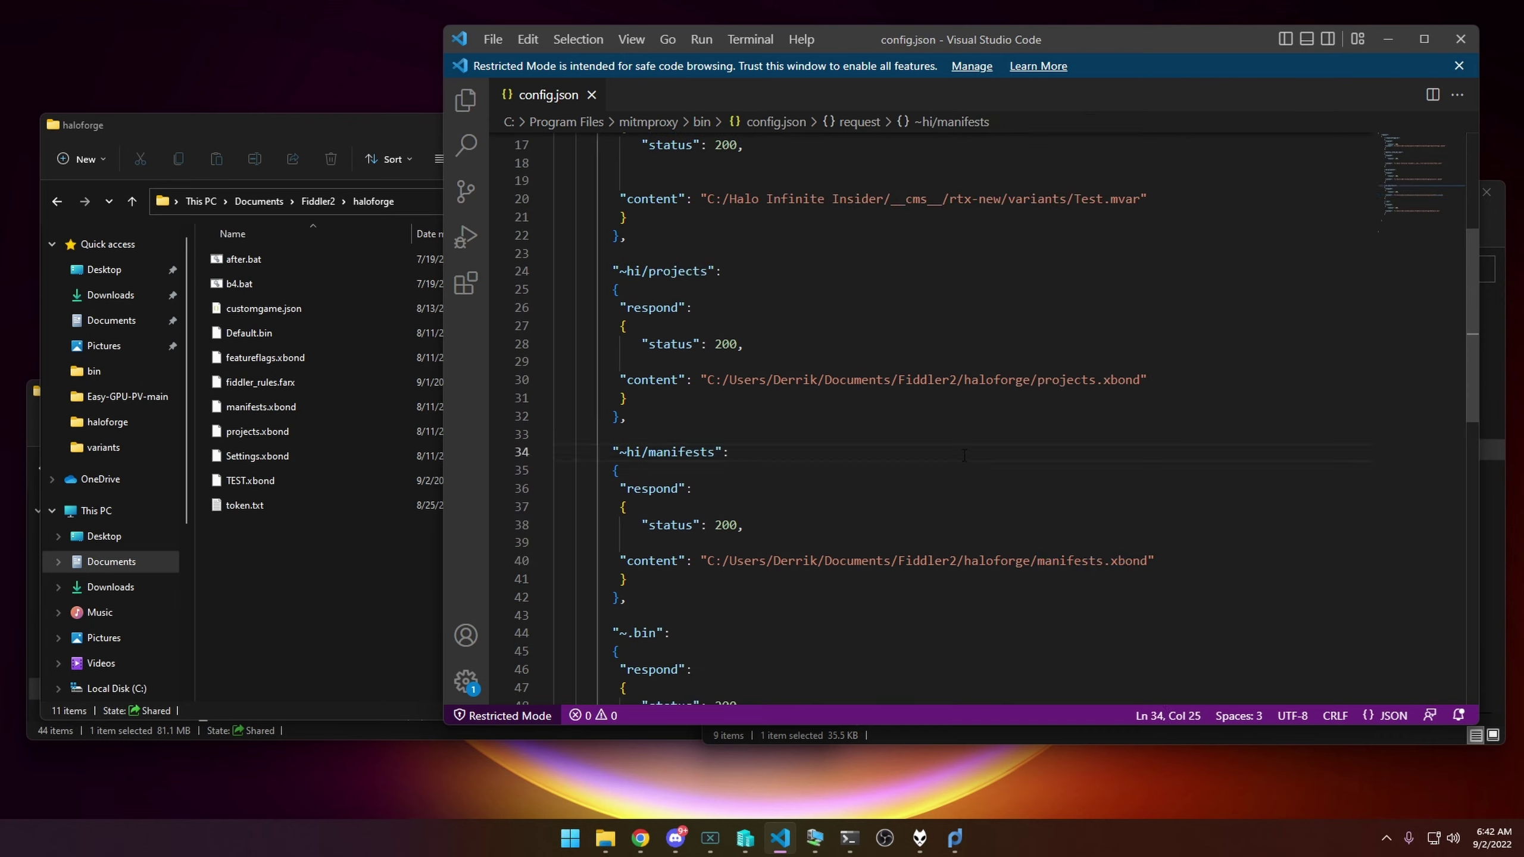
{"action": "key", "text": "ctrl+s"}
{"action": "left_click", "coordinate": [1262, 666]}
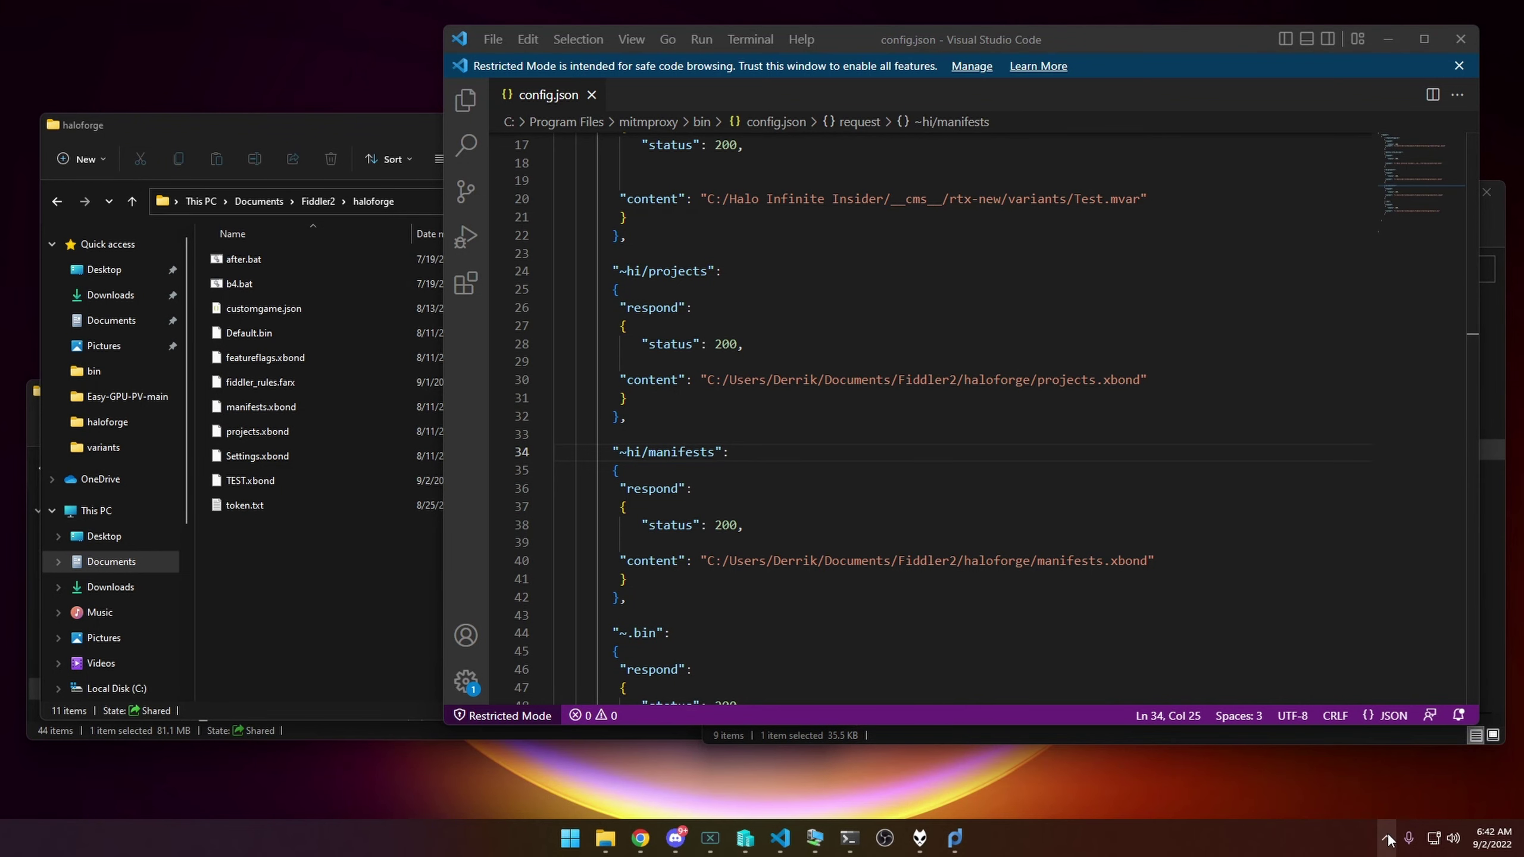
- Switch to OBS to check the recording, move its window out of view, and return to the haloforge folder
{"action": "left_click", "coordinate": [1386, 838]}
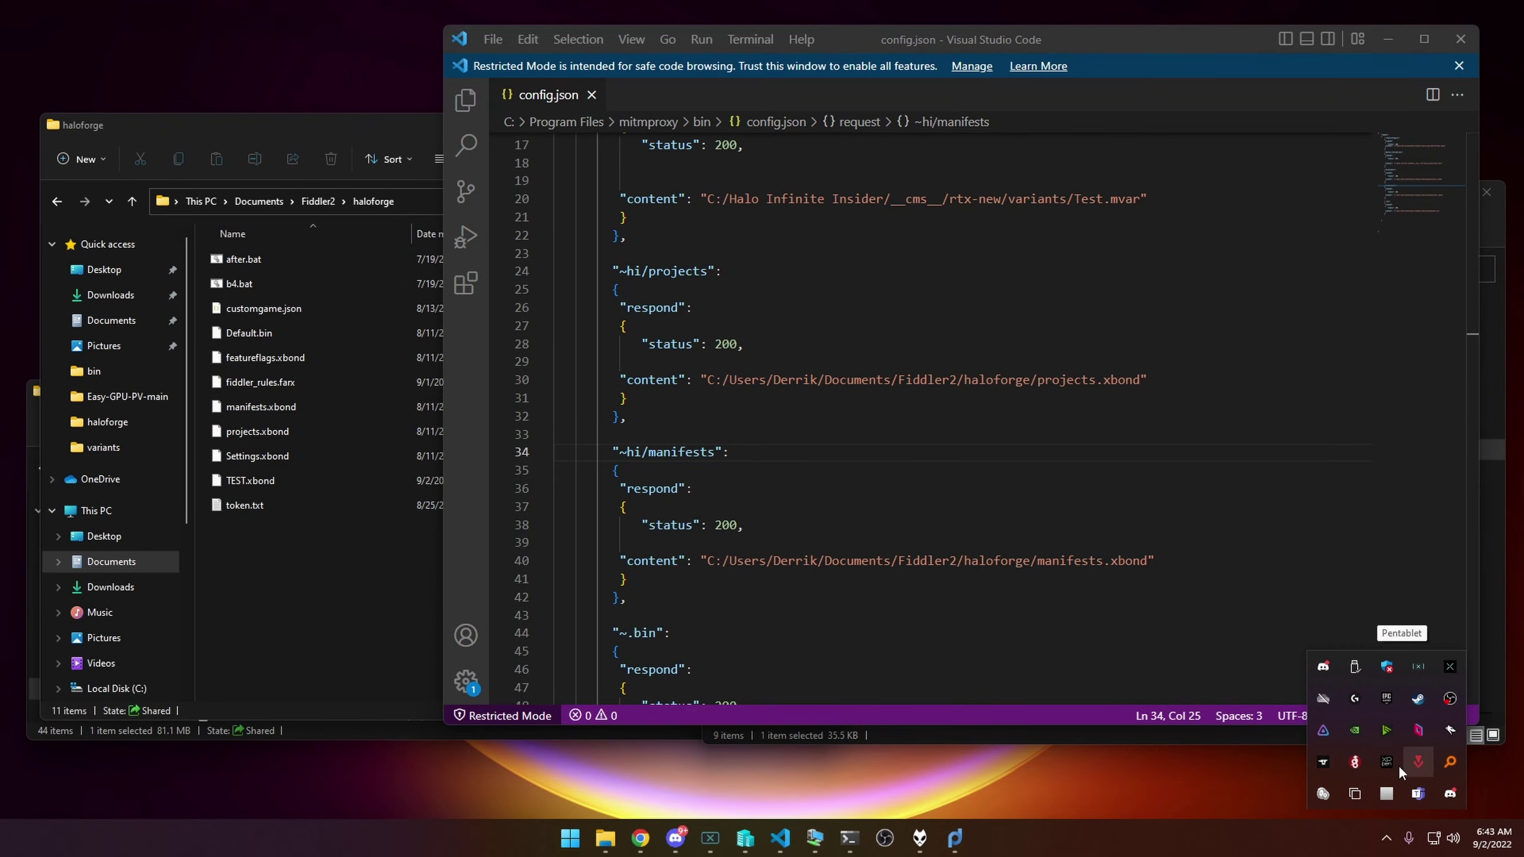
{"action": "left_click", "coordinate": [1449, 698]}
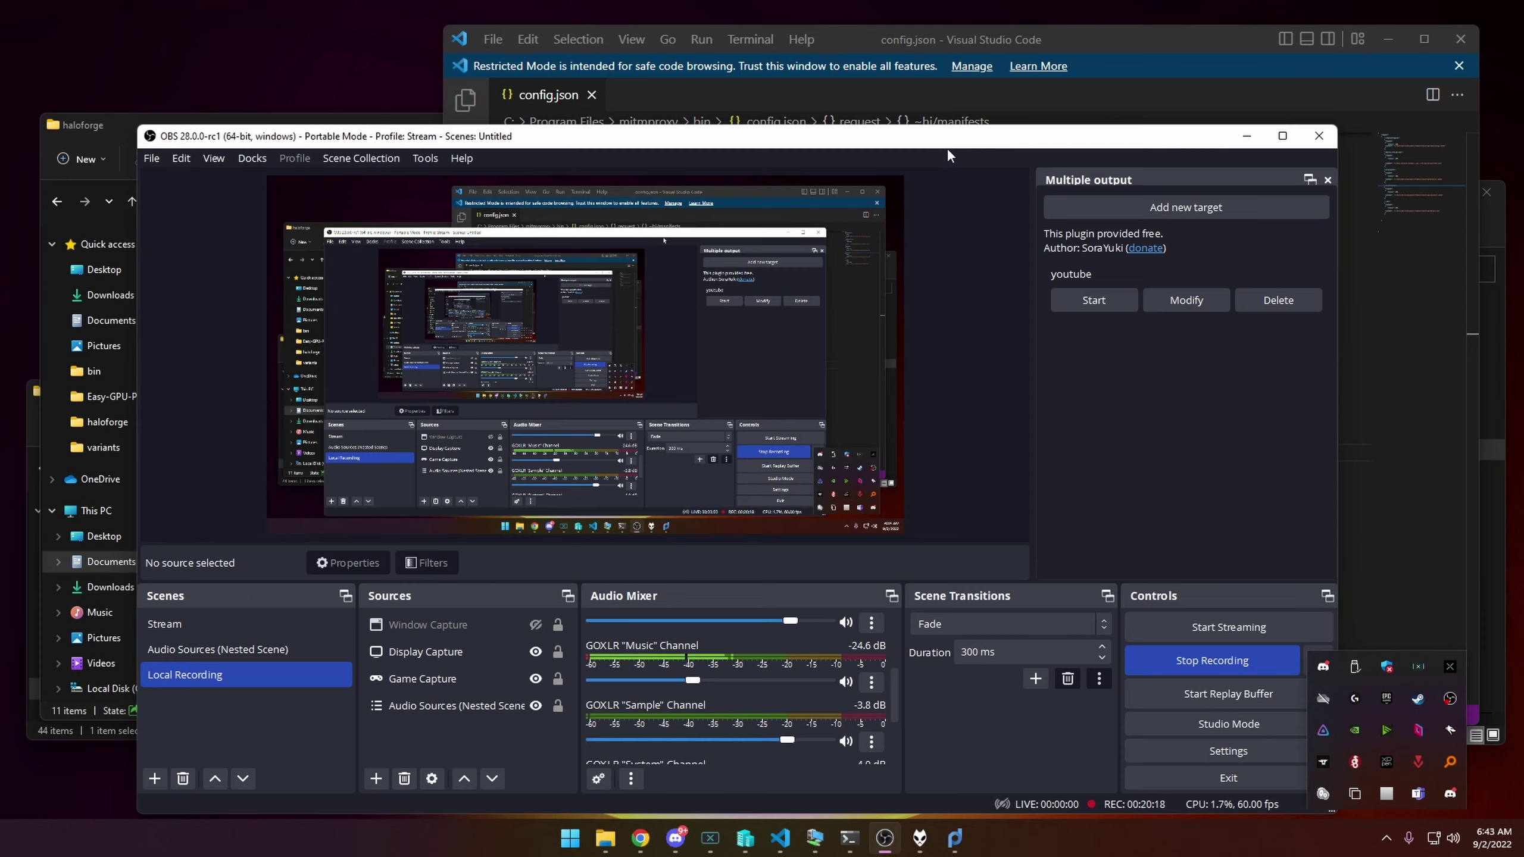
{"action": "left_click_drag", "start_coordinate": [947, 150], "coordinate": [1523, 173]}
{"action": "left_click", "coordinate": [368, 605]}
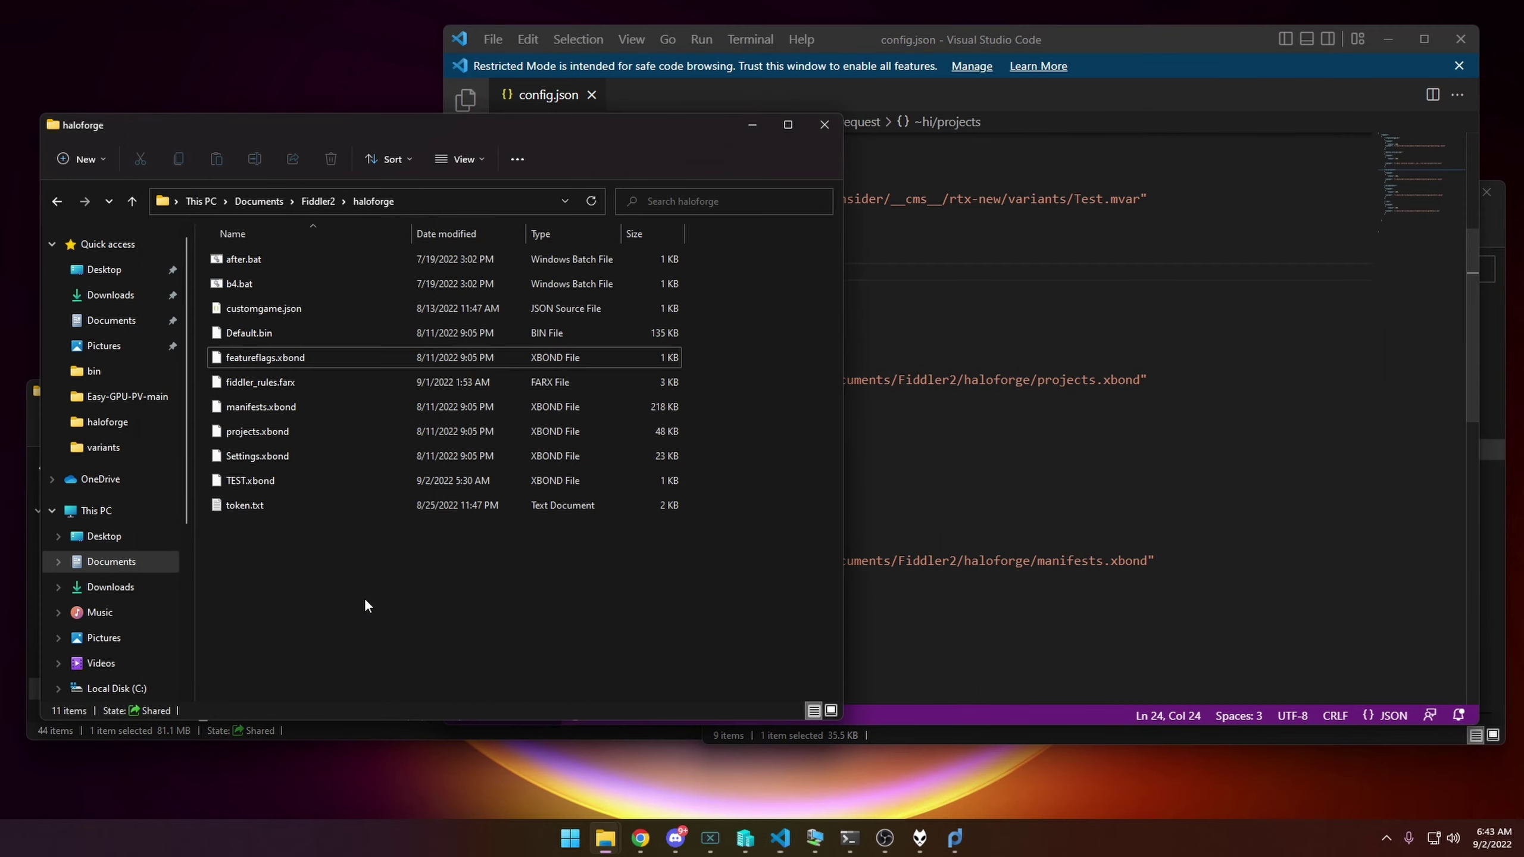
- Return to config.json and highlight the ~hi/manifests rule name and its manifests.xbond content path for comparison
{"action": "left_click", "coordinate": [852, 847]}
{"action": "left_click", "coordinate": [707, 561]}
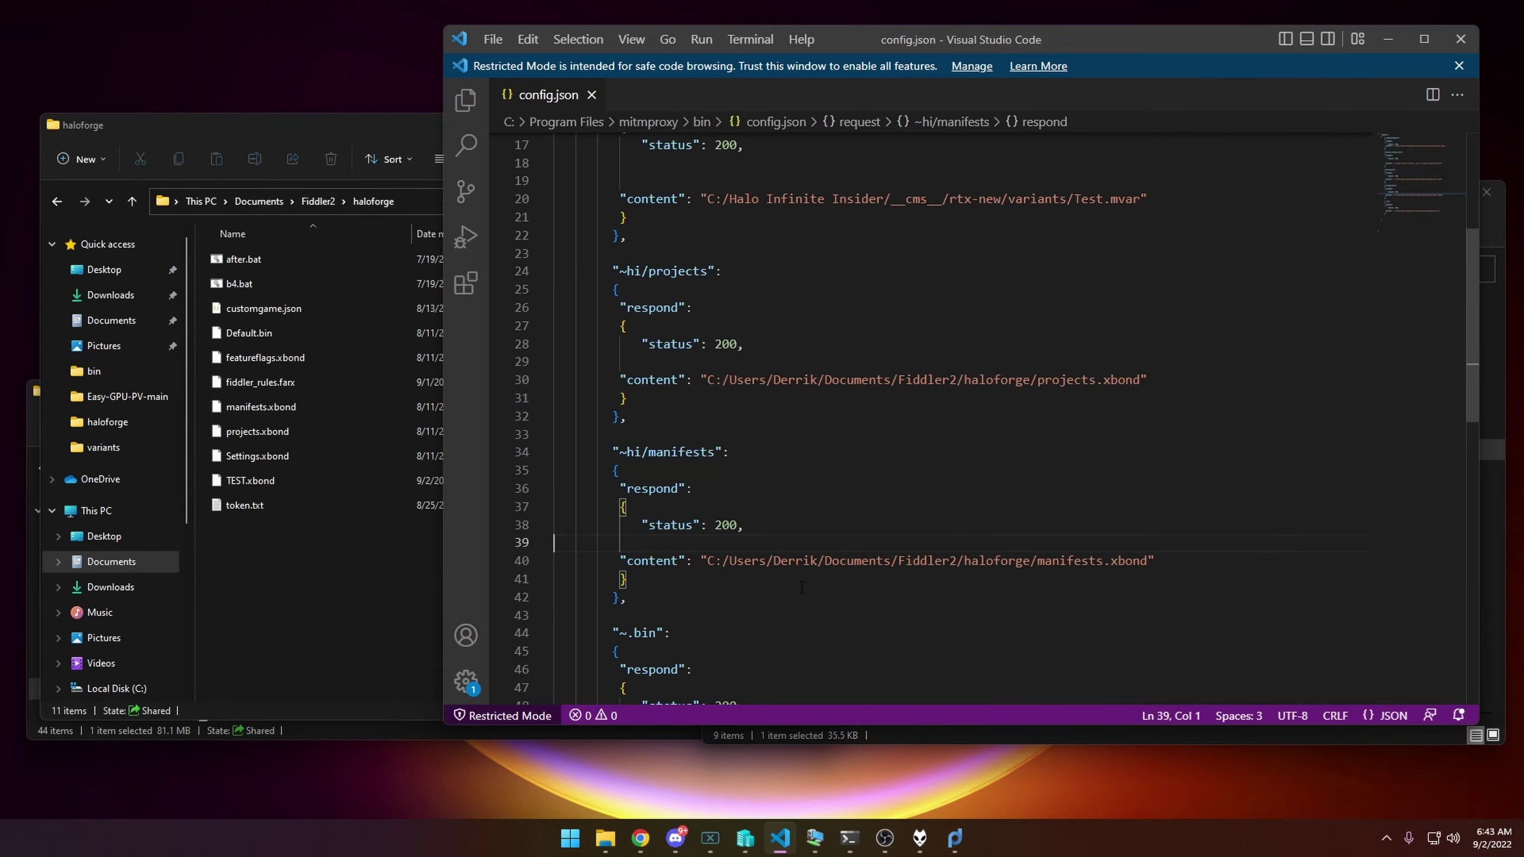
{"action": "left_click_drag", "start_coordinate": [707, 561], "coordinate": [1166, 564]}
{"action": "left_click", "coordinate": [809, 584]}
{"action": "left_click_drag", "start_coordinate": [707, 561], "coordinate": [1143, 565]}
{"action": "left_click_drag", "start_coordinate": [613, 451], "coordinate": [723, 452]}
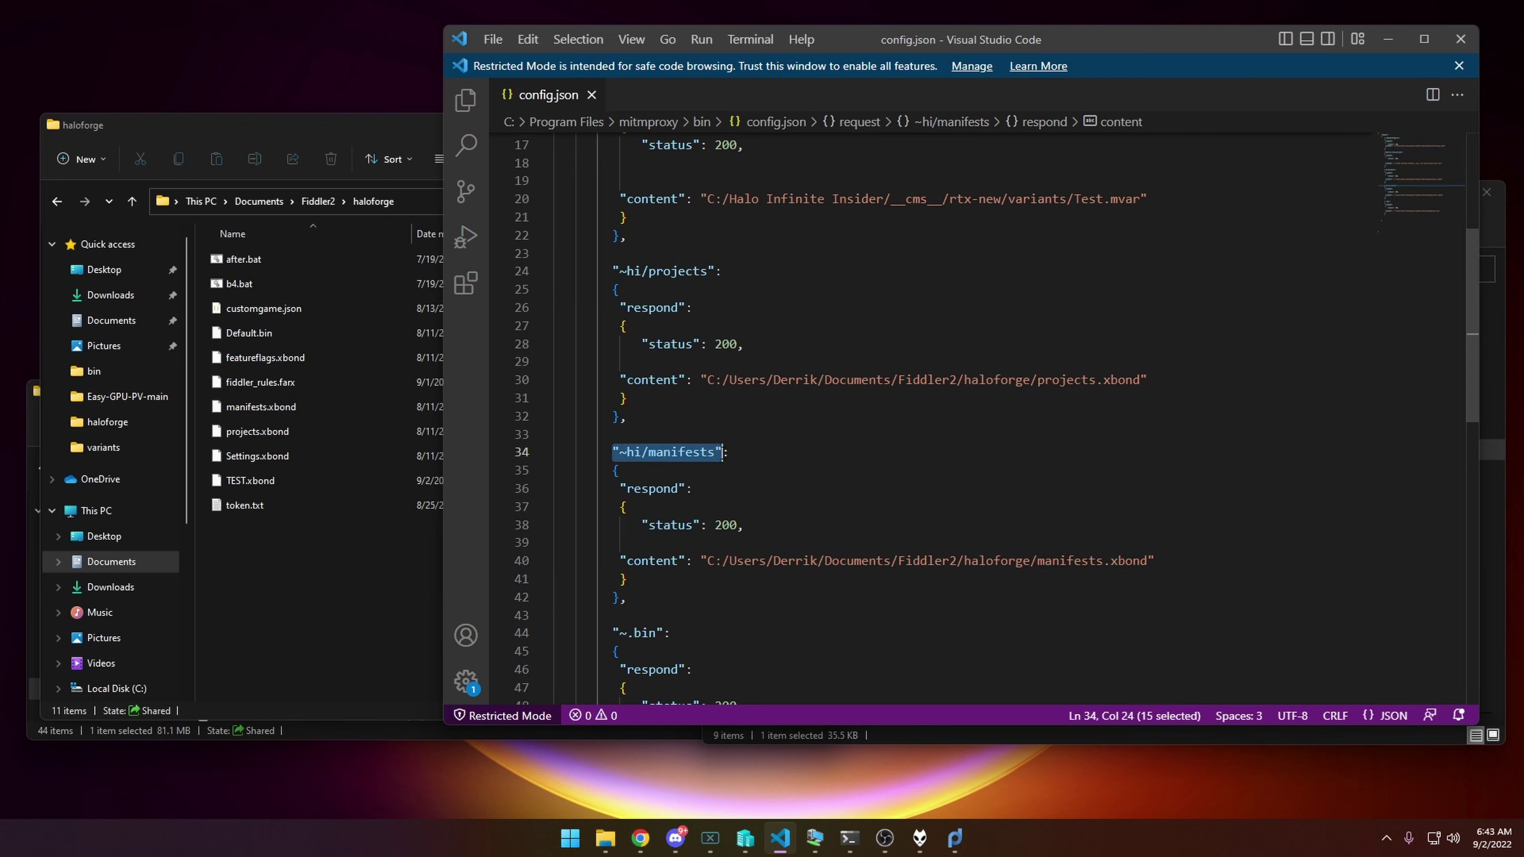
{"action": "left_click_drag", "start_coordinate": [613, 451], "coordinate": [709, 452]}
{"action": "left_click", "coordinate": [998, 561]}
{"action": "double_click", "coordinate": [1067, 561]}
- Highlight projects in the ~hi/projects rule and the Test.mvar file name in the ~battle_rifle_01.mvar content path, reviewing config.json up to its start
{"action": "left_click", "coordinate": [720, 398]}
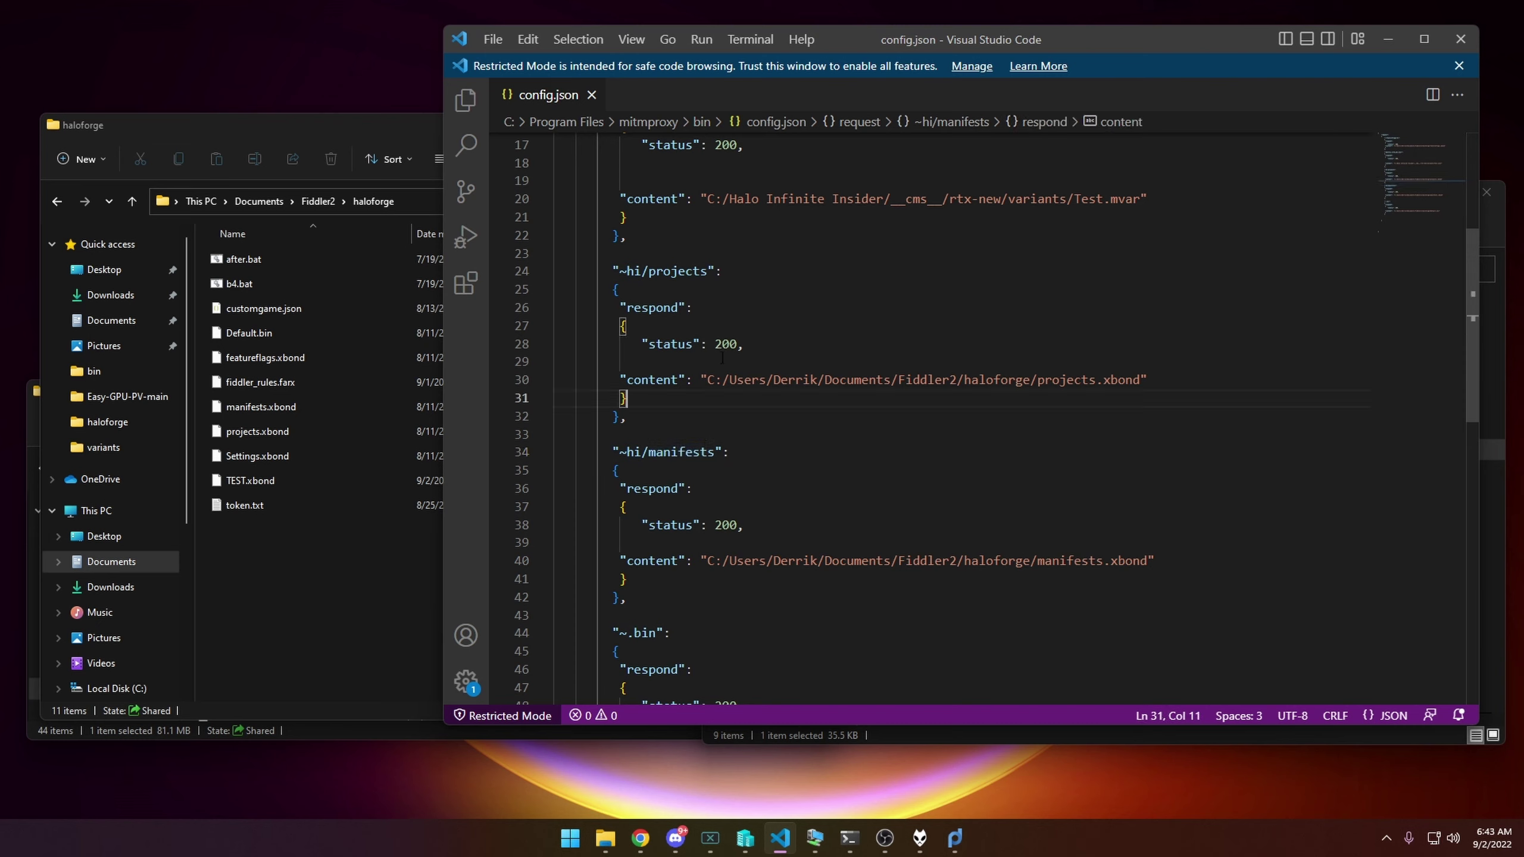
{"action": "left_click_drag", "start_coordinate": [649, 272], "coordinate": [708, 272]}
{"action": "scroll", "coordinate": [744, 247], "scroll_direction": "up", "scroll_amount": 2}
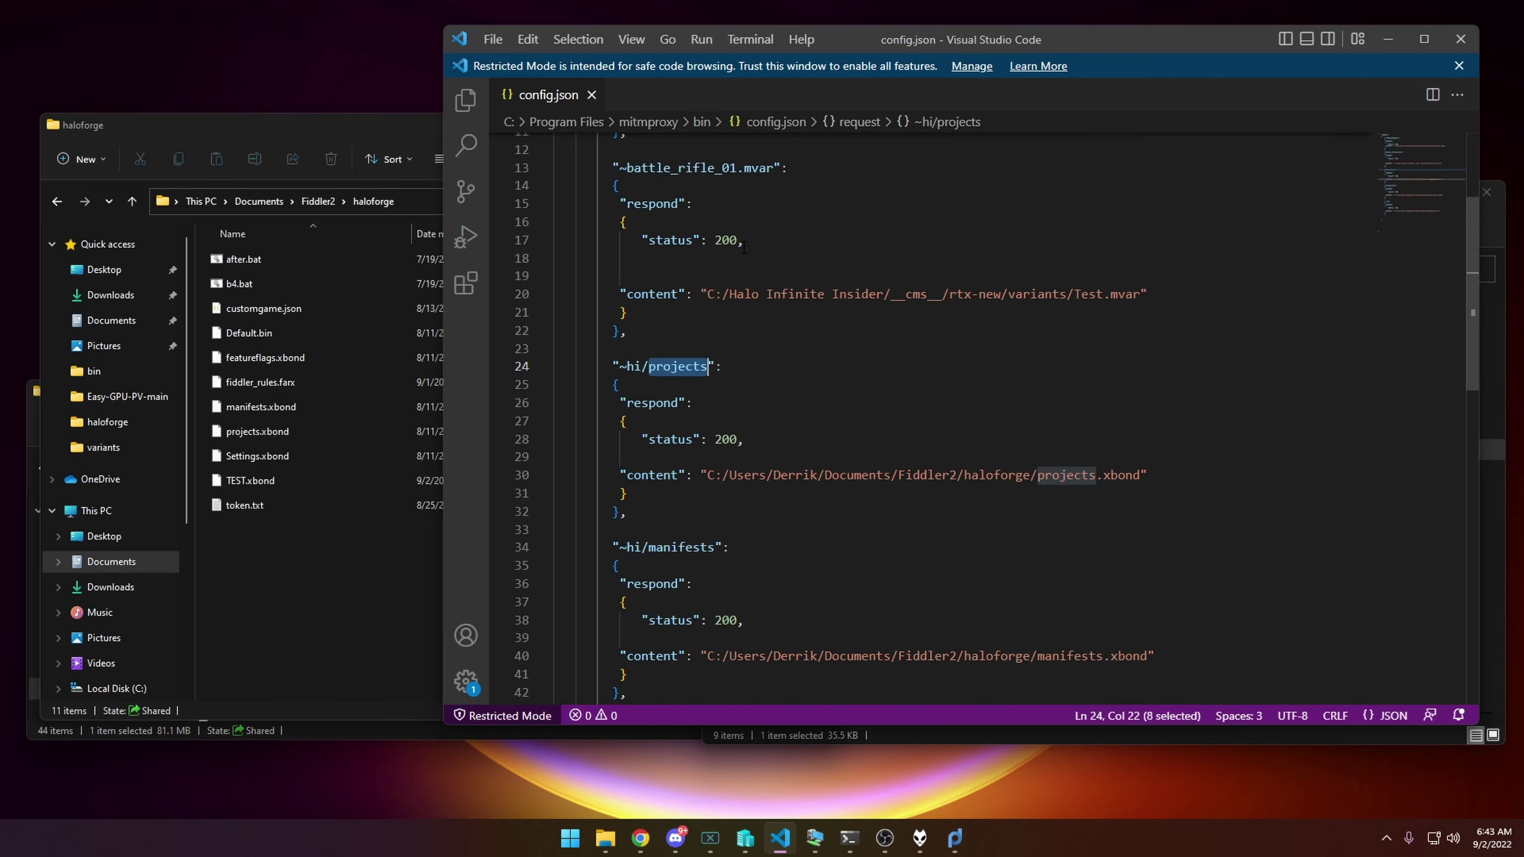
{"action": "scroll", "coordinate": [1132, 371], "scroll_direction": "up", "scroll_amount": 1}
{"action": "left_click_drag", "start_coordinate": [1140, 342], "coordinate": [1079, 342]}
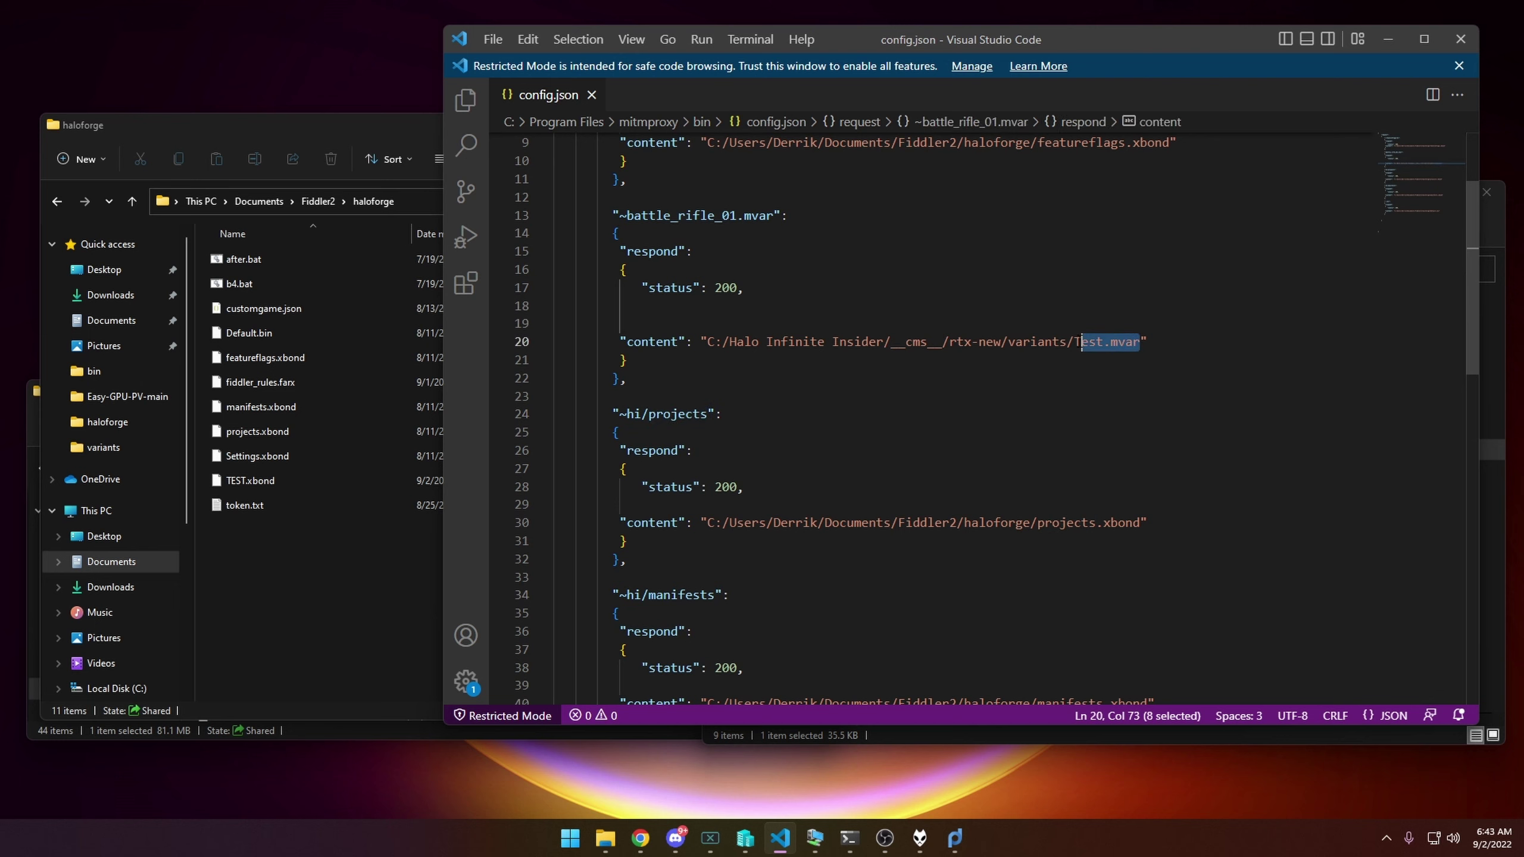
{"action": "scroll", "coordinate": [1078, 341], "scroll_direction": "up", "scroll_amount": 3}
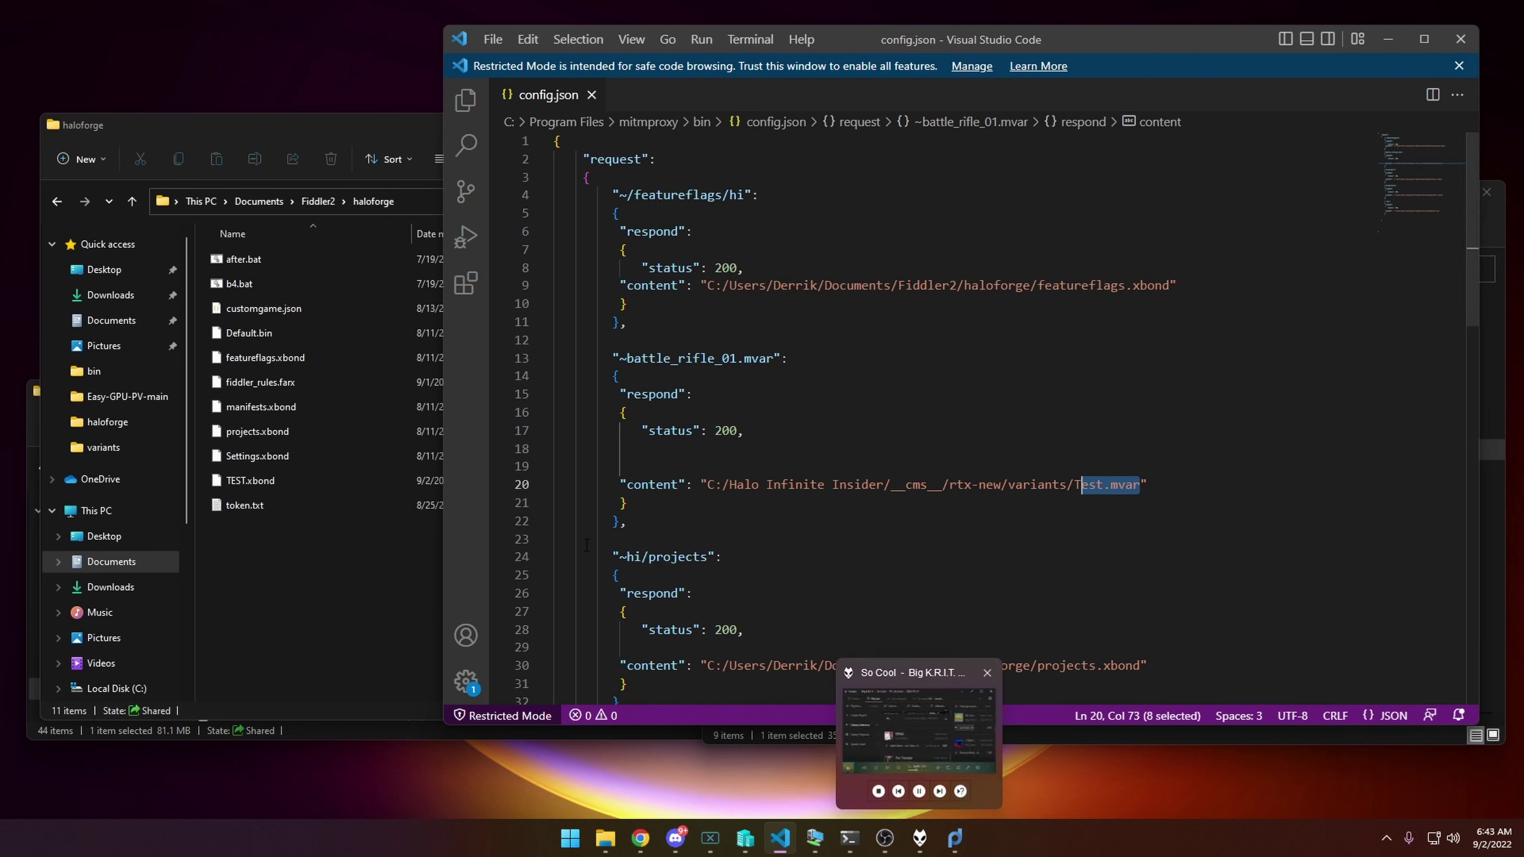
- Bring up PowerShell with the prepared mitmweb command and select moxy.py in the mitmproxy bin folder for comparison
{"action": "left_click", "coordinate": [343, 607]}
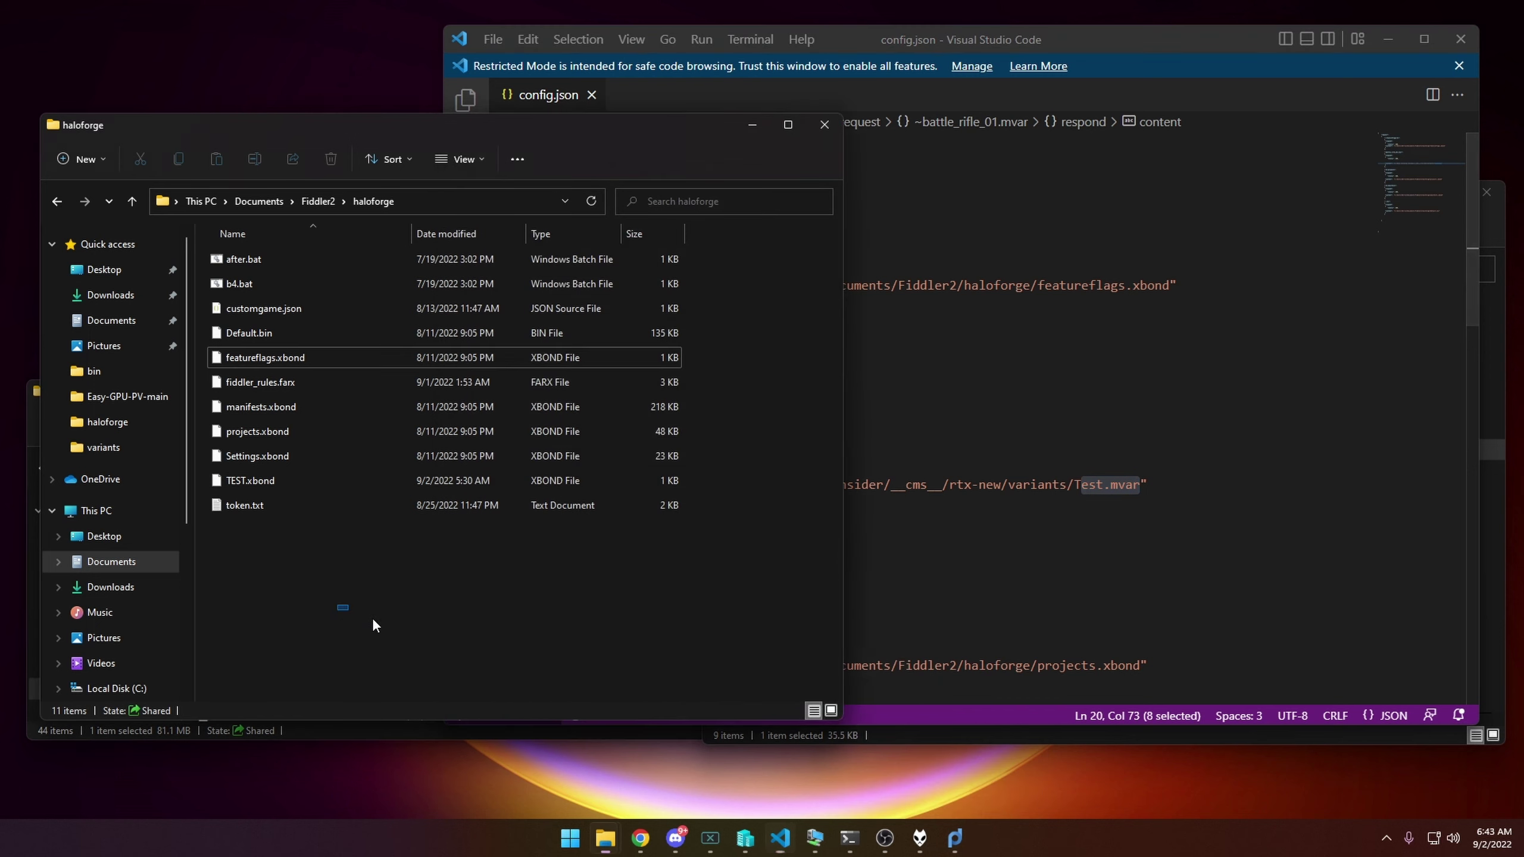
{"action": "mouse_move", "coordinate": [849, 844]}
{"action": "left_click", "coordinate": [862, 740]}
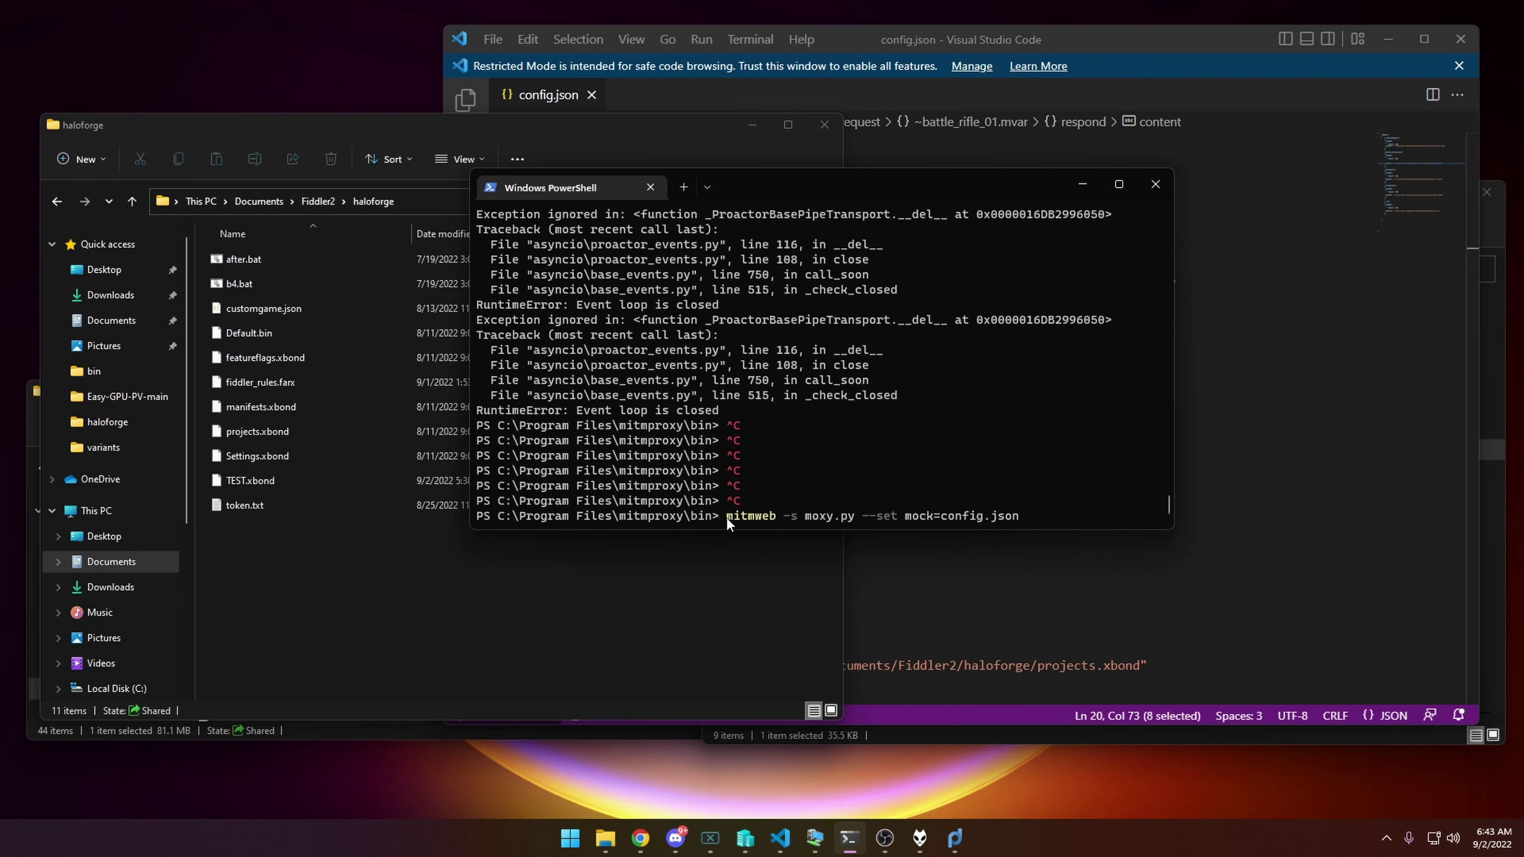
{"action": "left_click", "coordinate": [786, 515]}
{"action": "mouse_move", "coordinate": [605, 837]}
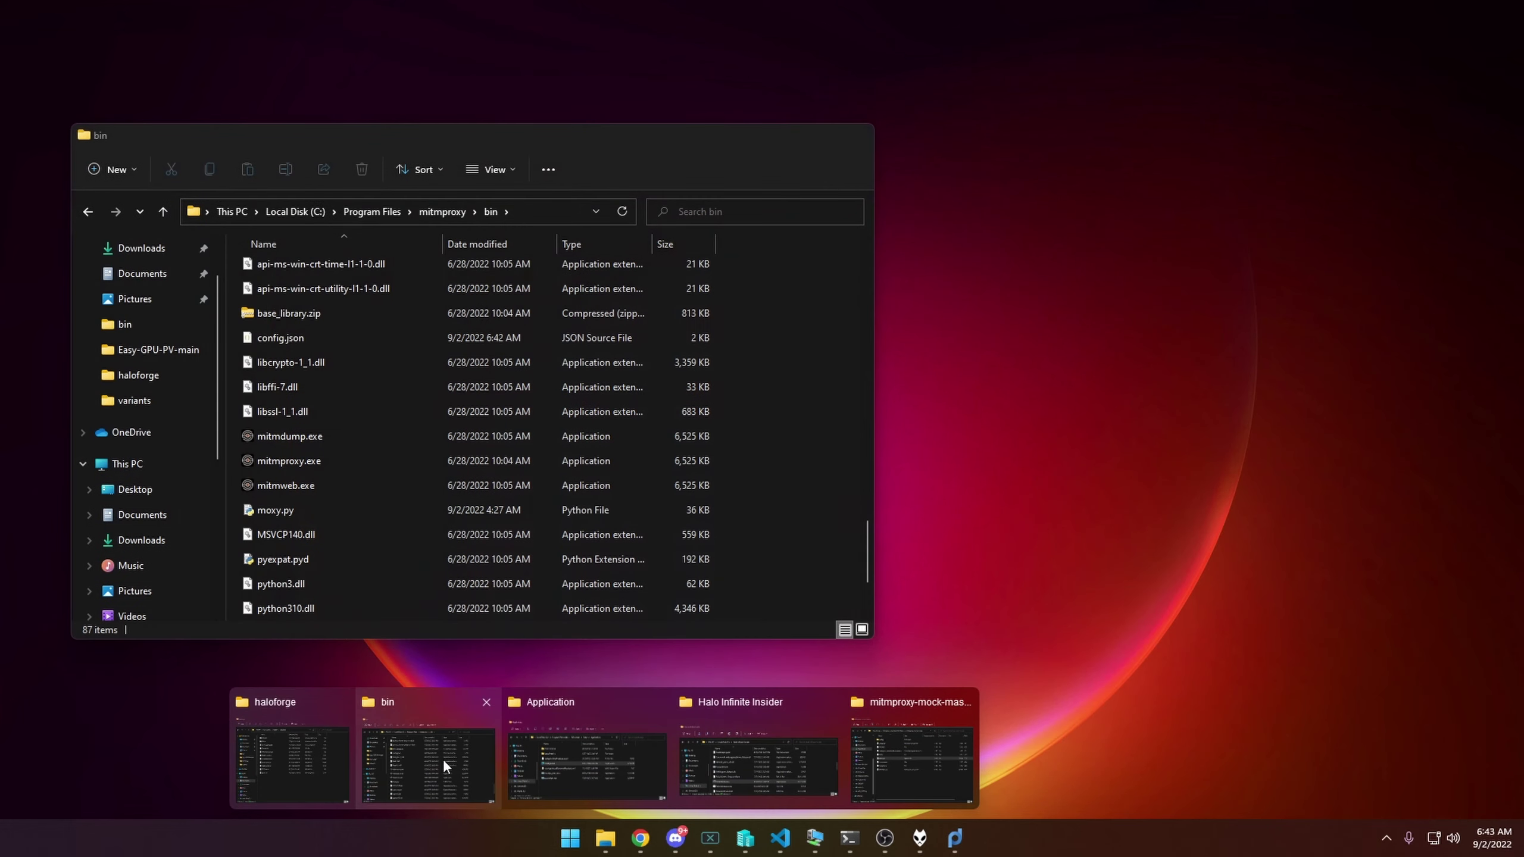
{"action": "left_click", "coordinate": [380, 761]}
{"action": "left_click", "coordinate": [259, 510]}
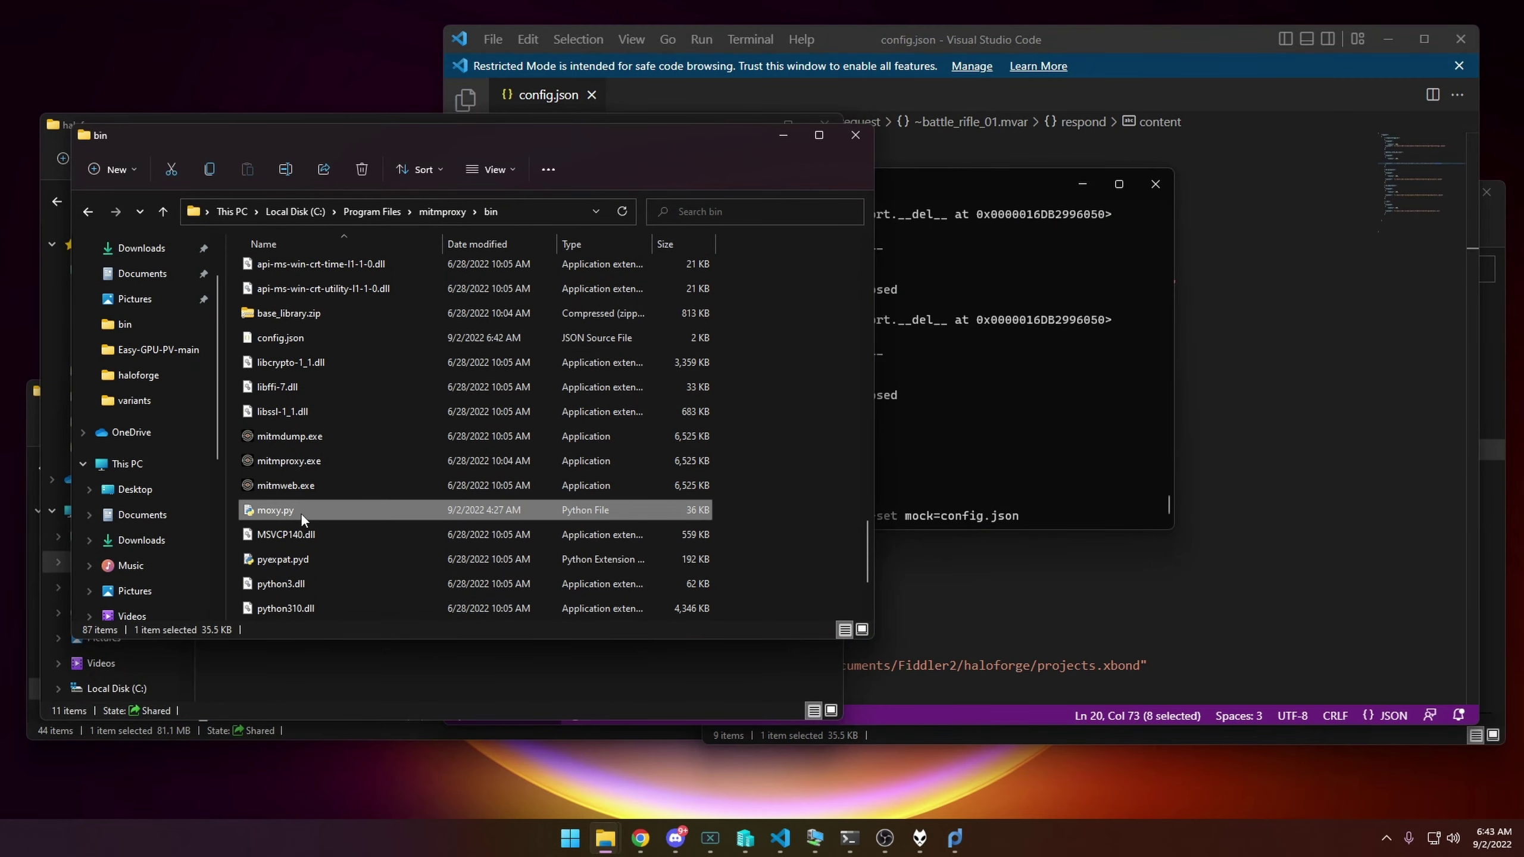
- Match config.json in the command with the file in the bin folder, and run mitmweb -s moxy.py --set mock=config.json
{"action": "left_click_drag", "start_coordinate": [961, 188], "coordinate": [1054, 185]}
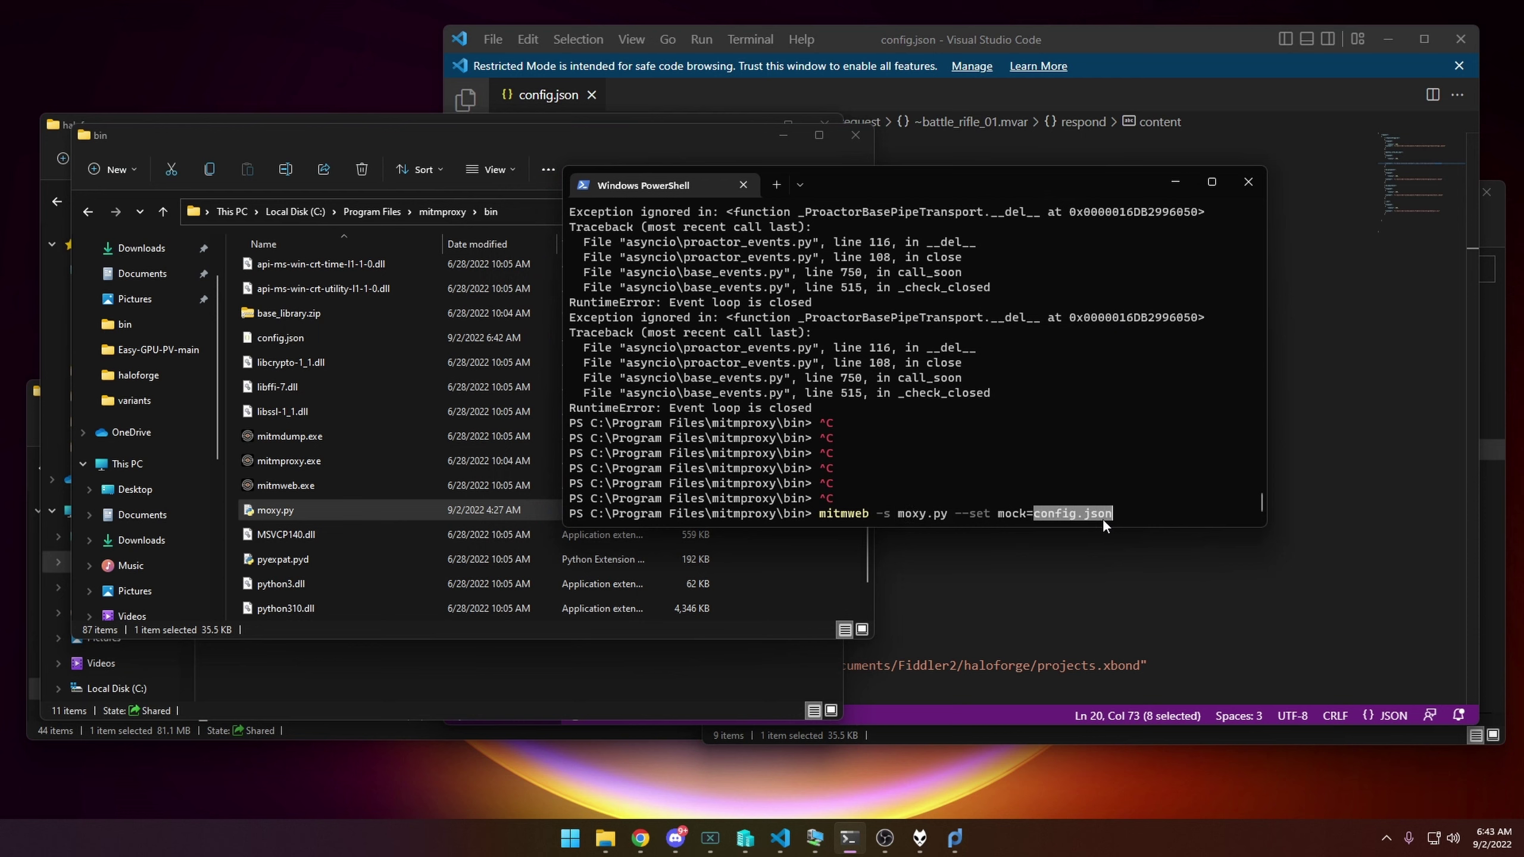
{"action": "scroll", "coordinate": [257, 443], "scroll_direction": "up", "scroll_amount": 1}
{"action": "left_click", "coordinate": [304, 416]}
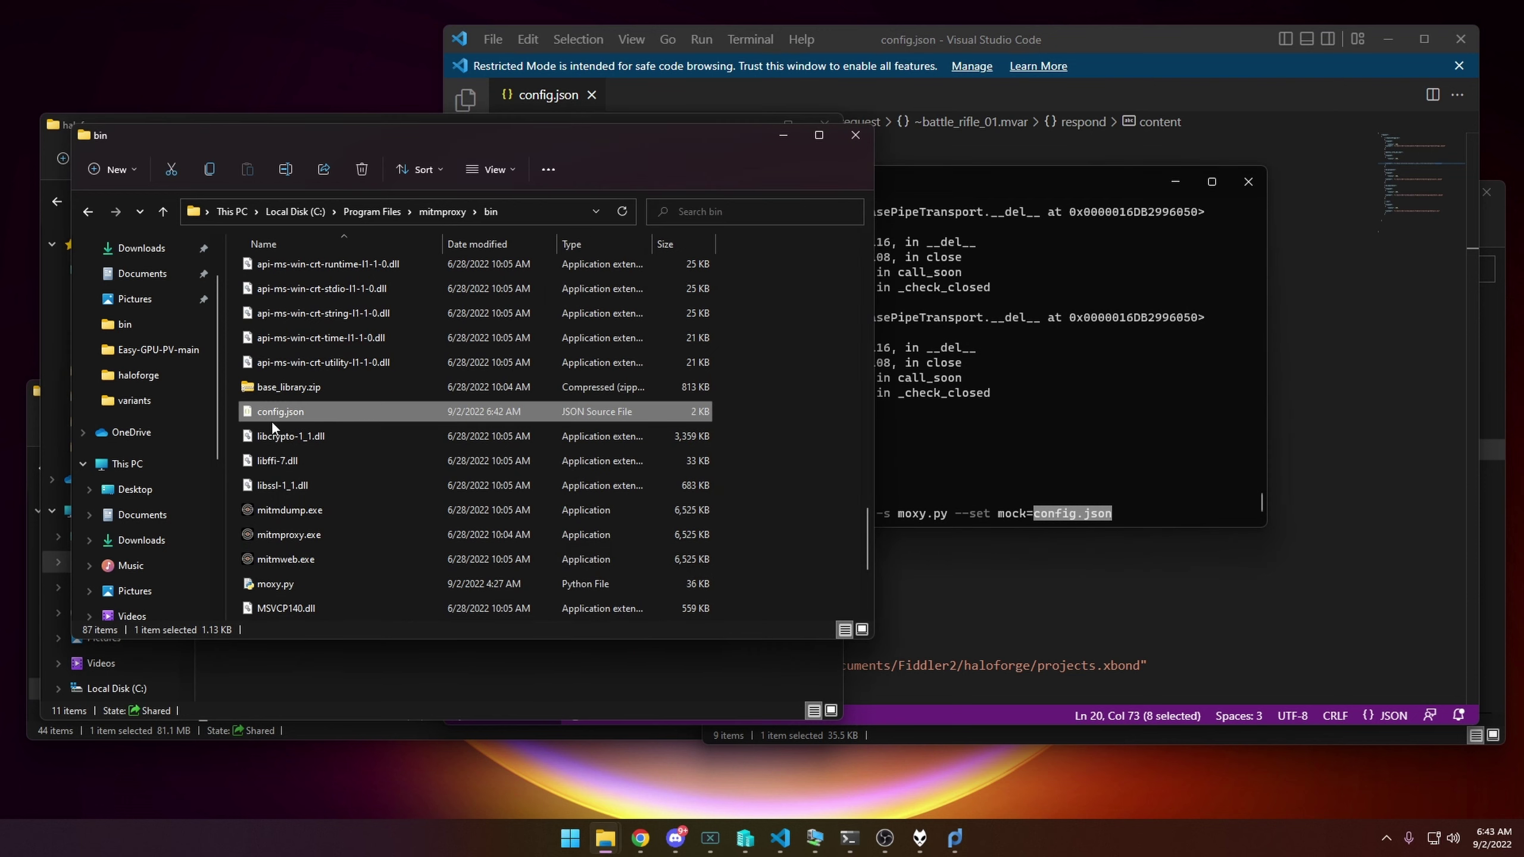
{"action": "left_click", "coordinate": [935, 447]}
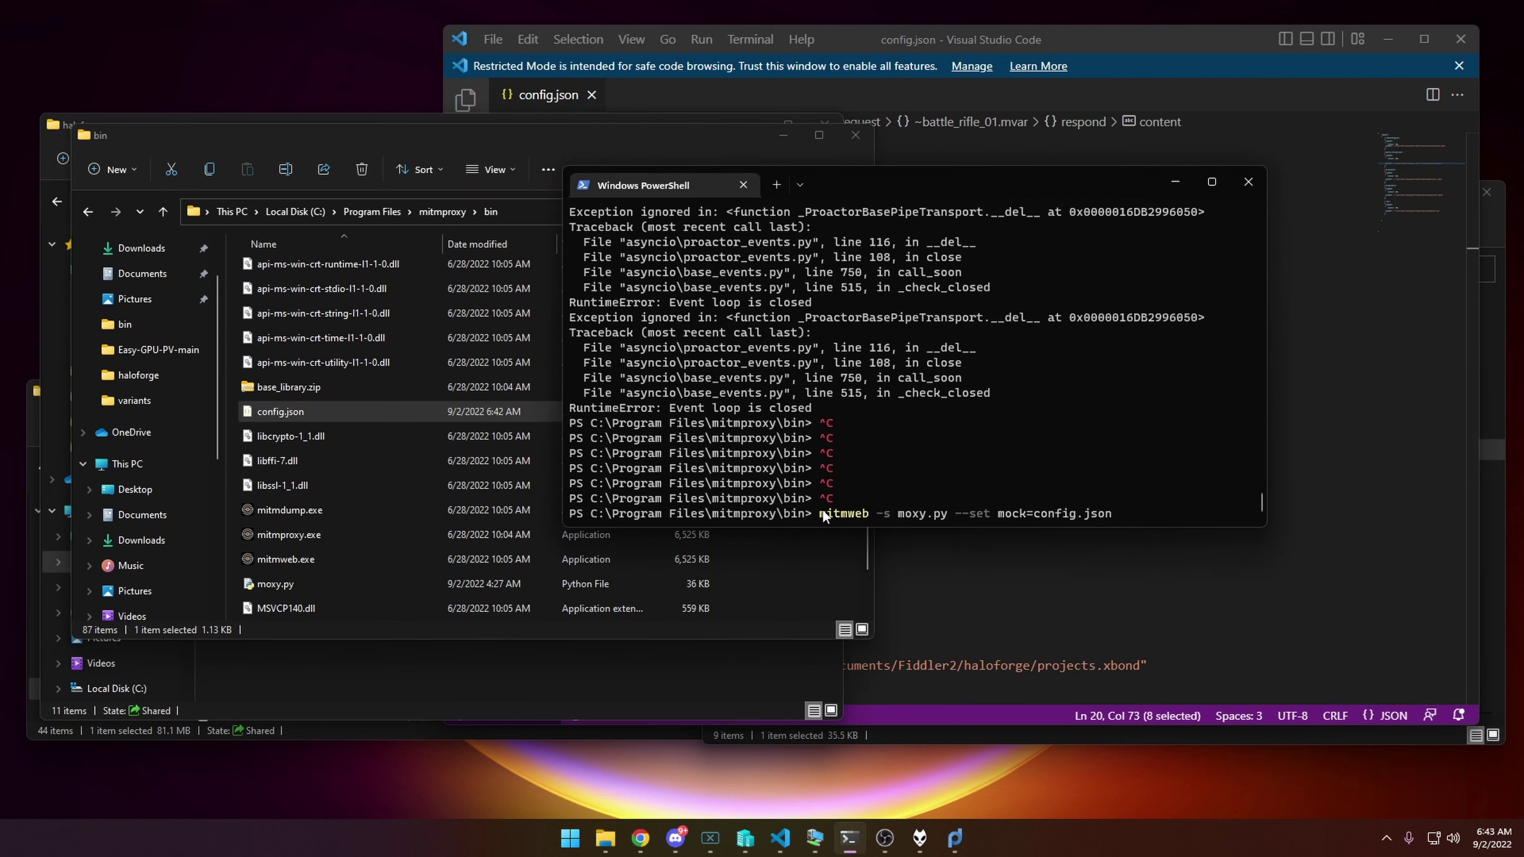
{"action": "key", "text": "Return"}
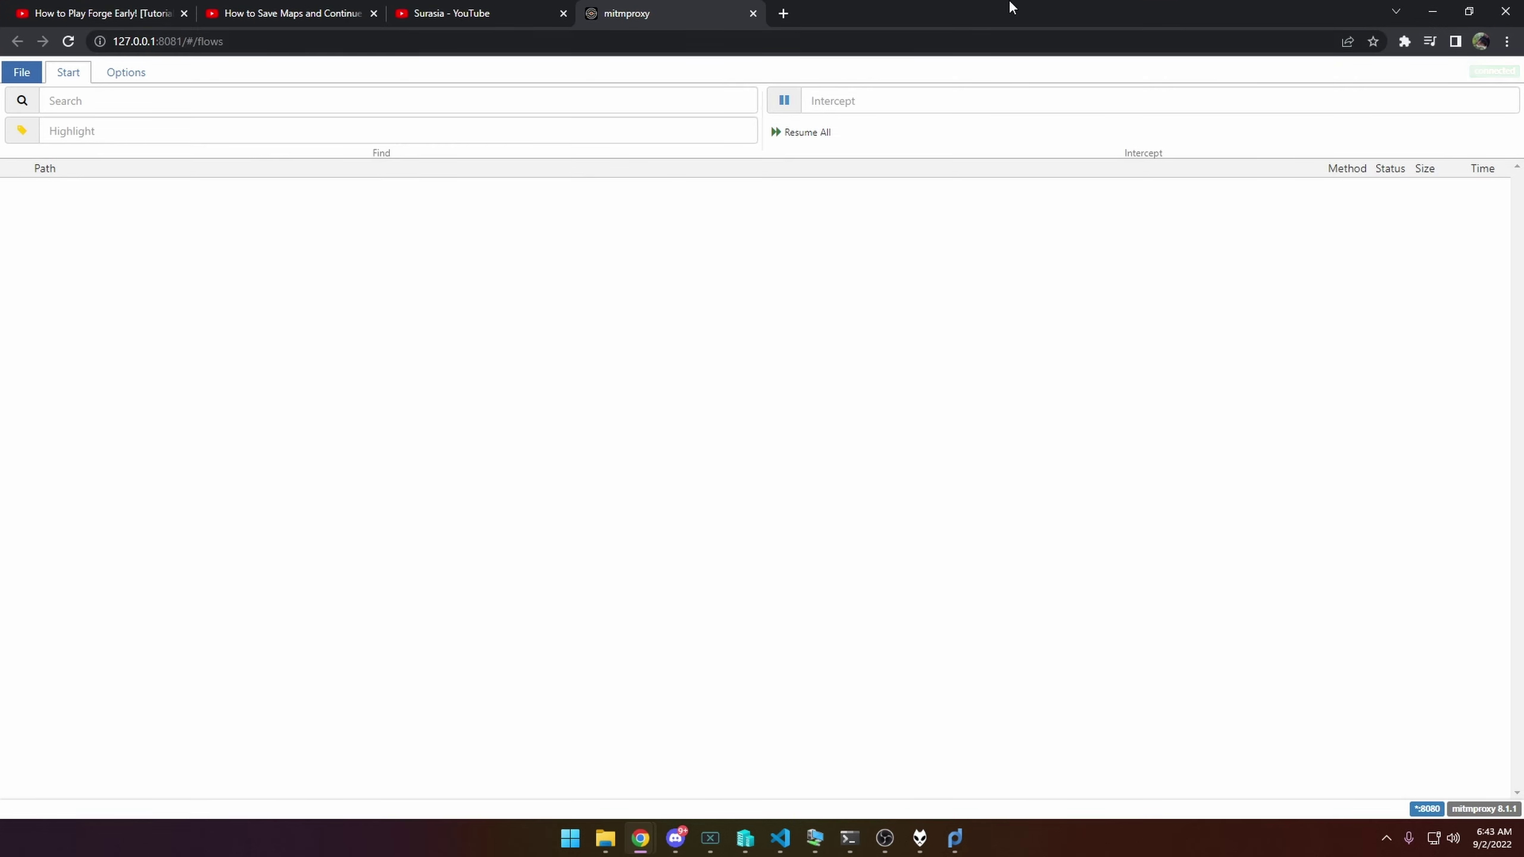
- Detach the mitmproxy page into its own browser window and minimize the window holding the YouTube pages
{"action": "left_click_drag", "start_coordinate": [1012, 7], "coordinate": [850, 94]}
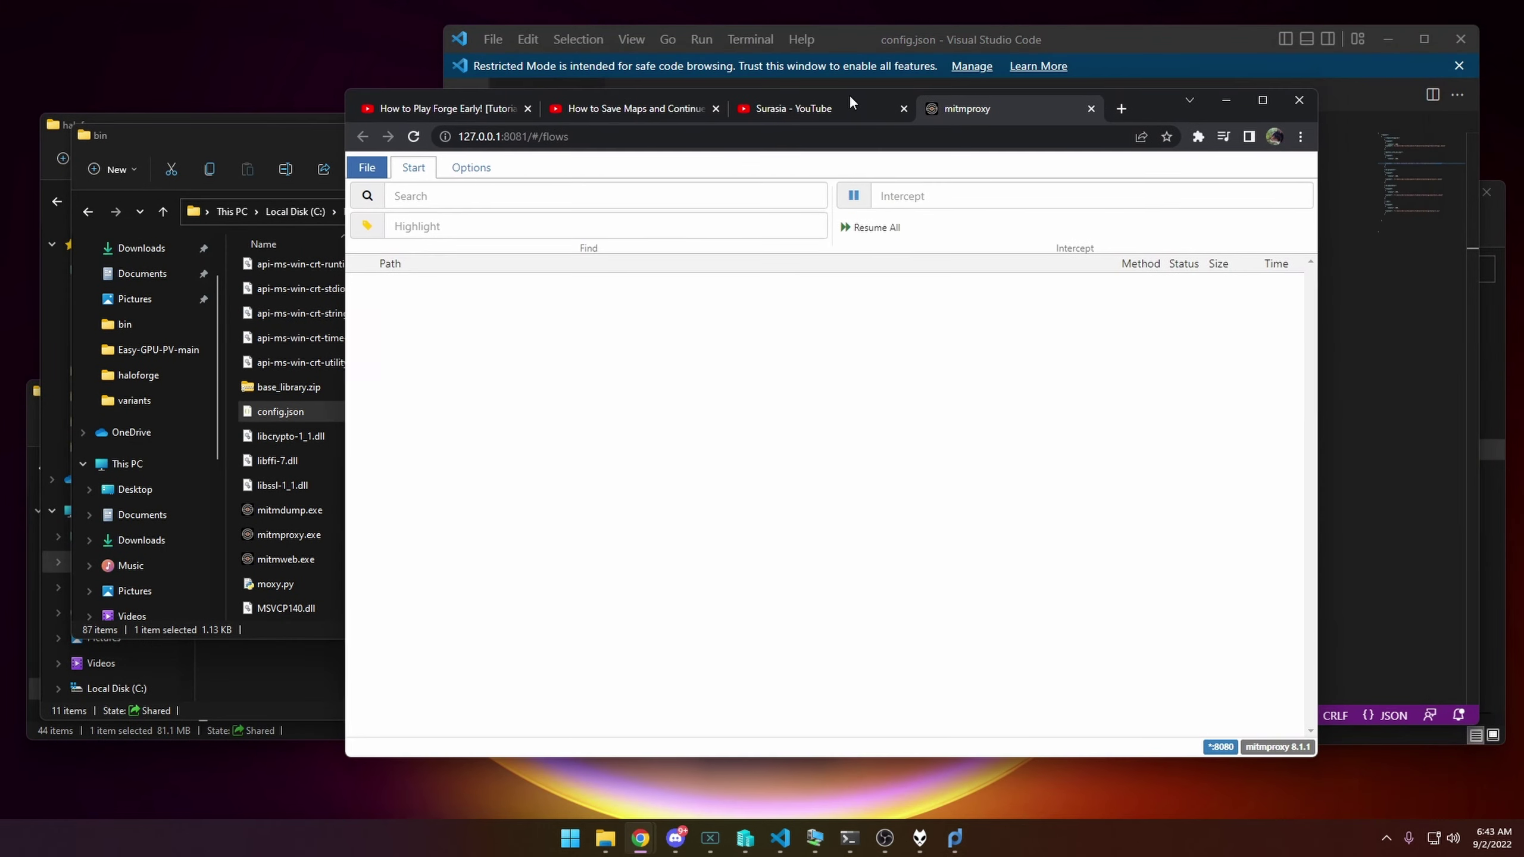
{"action": "left_click_drag", "start_coordinate": [961, 101], "coordinate": [556, 222]}
{"action": "left_click", "coordinate": [1225, 99]}
{"action": "left_click", "coordinate": [465, 170]}
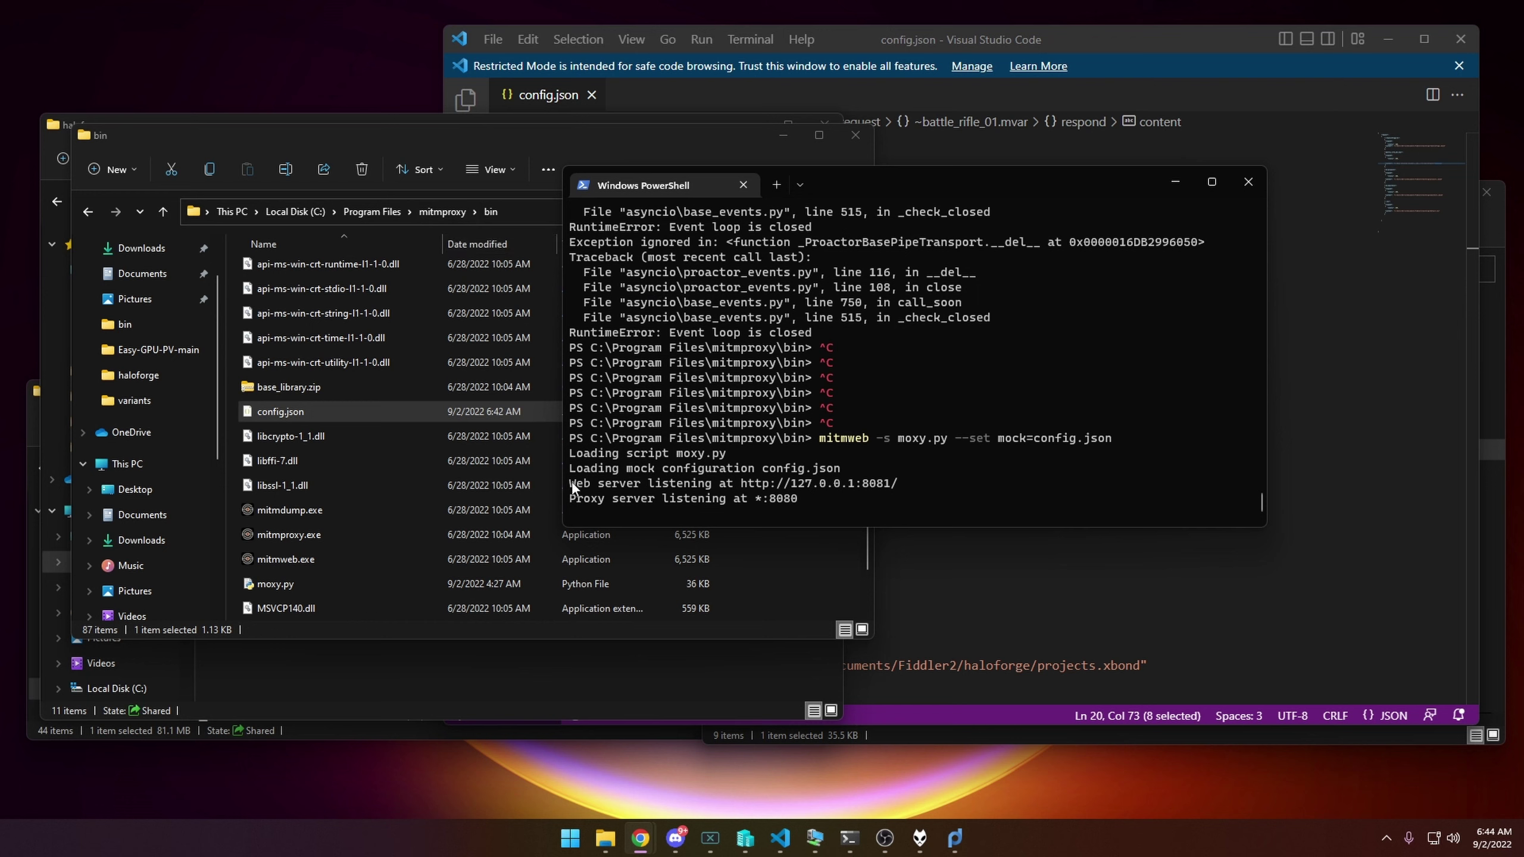
- Highlight the proxy server address *:8080 in PowerShell, and review Proxifier's proxification rules and advanced profile options
{"action": "left_click_drag", "start_coordinate": [793, 498], "coordinate": [760, 500]}
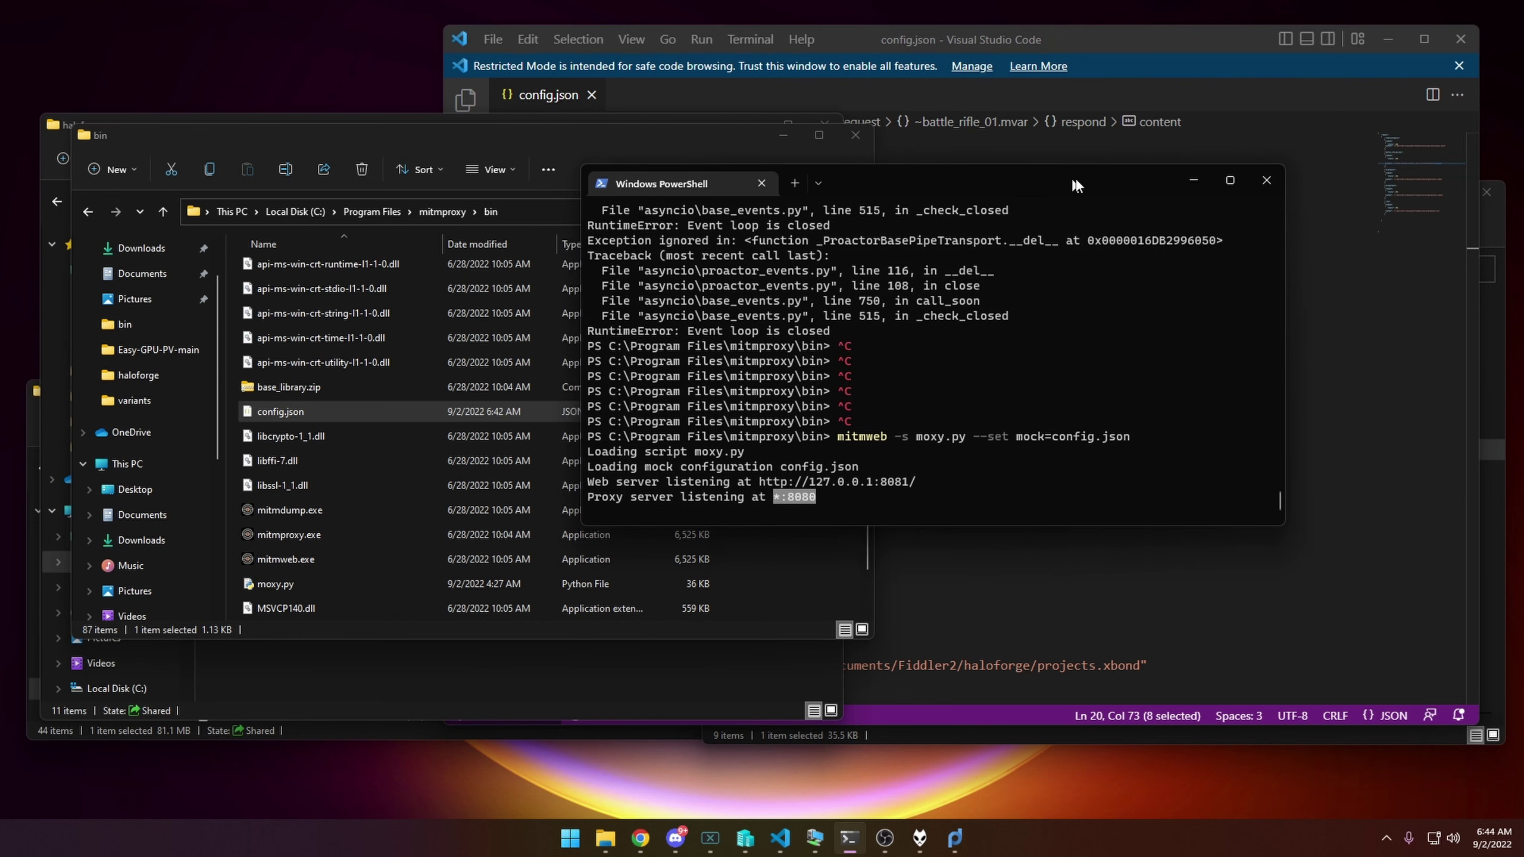
{"action": "left_click_drag", "start_coordinate": [1060, 180], "coordinate": [1157, 210]}
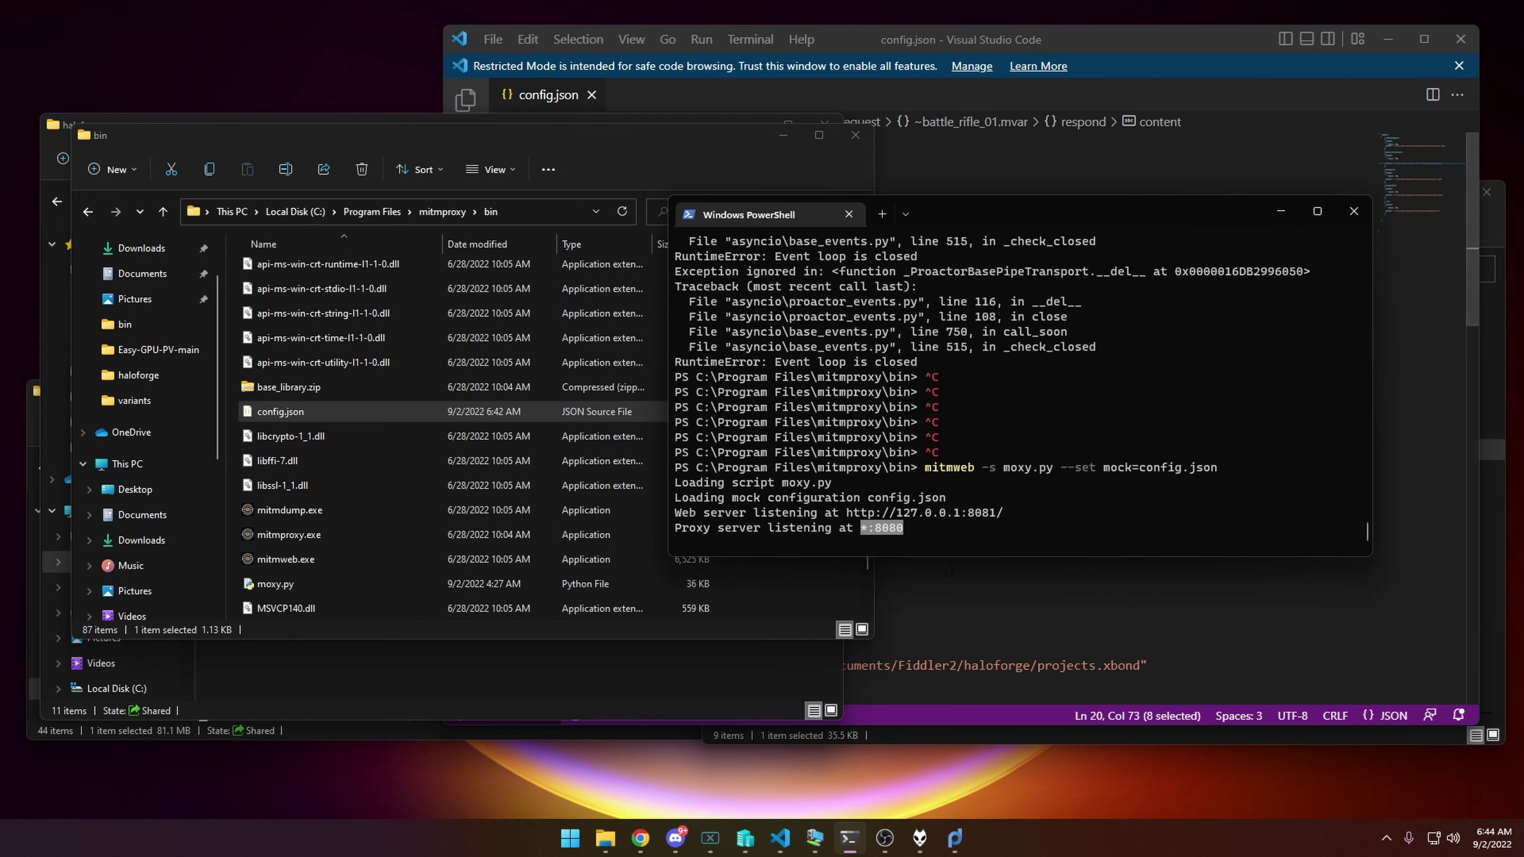
{"action": "left_click", "coordinate": [954, 840]}
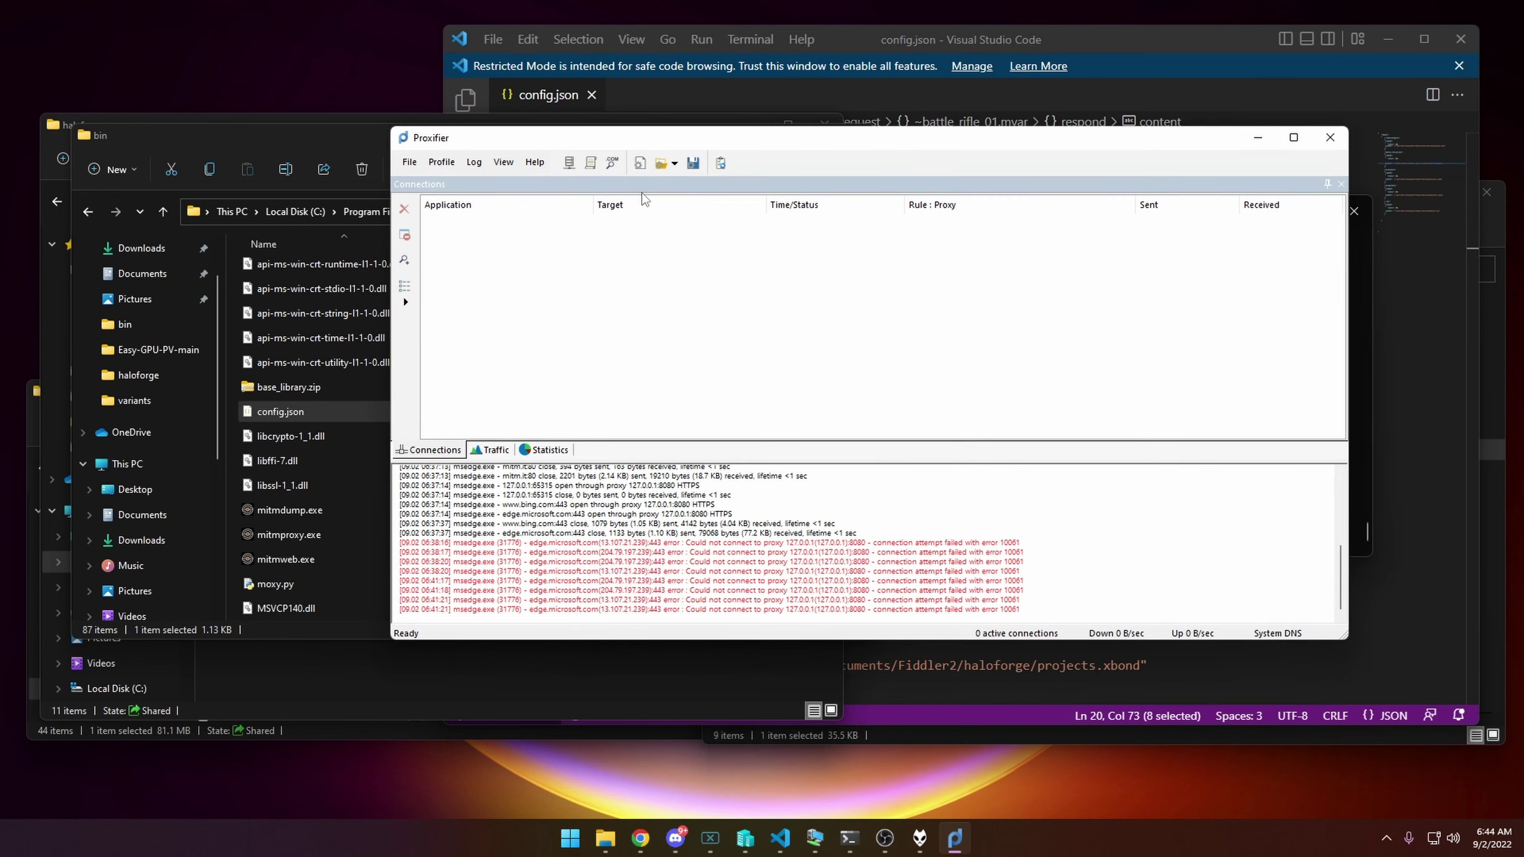
{"action": "left_click", "coordinate": [474, 162]}
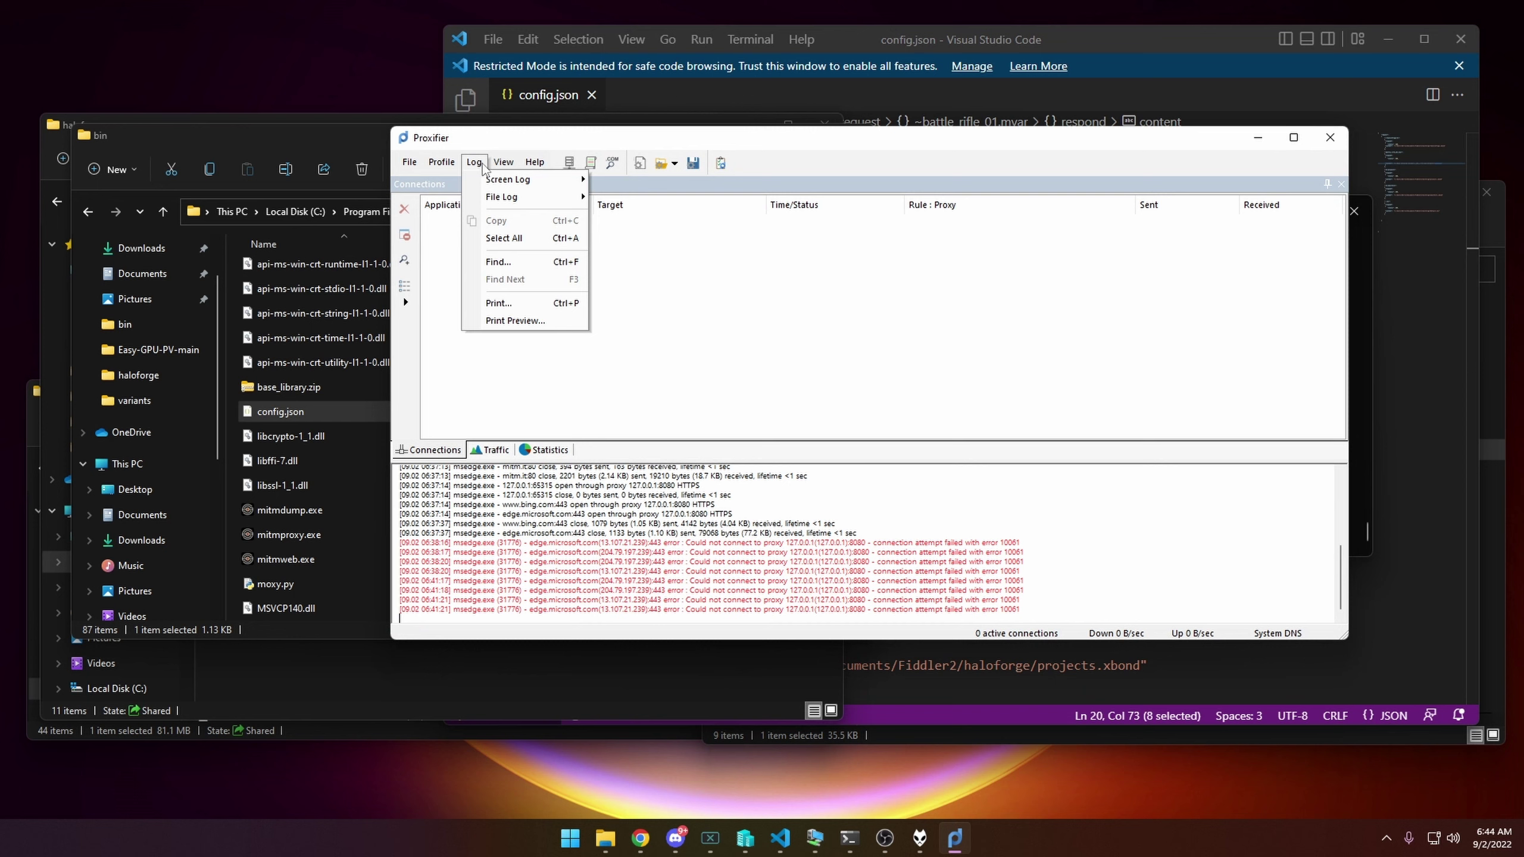
{"action": "left_click", "coordinate": [474, 198]}
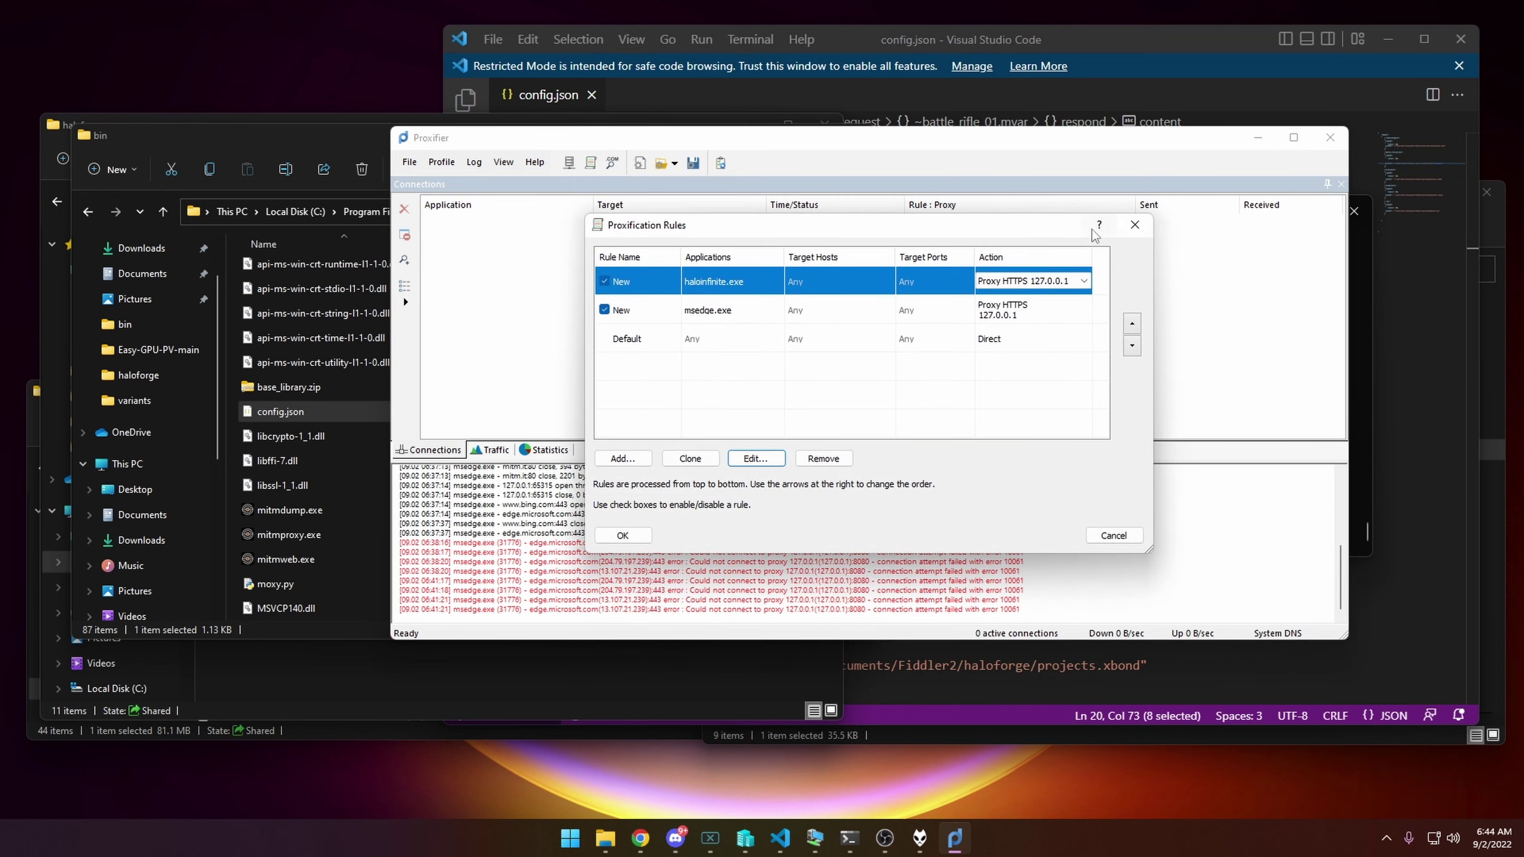
{"action": "left_click", "coordinate": [1147, 228]}
{"action": "left_click", "coordinate": [441, 162]}
{"action": "mouse_move", "coordinate": [510, 237]}
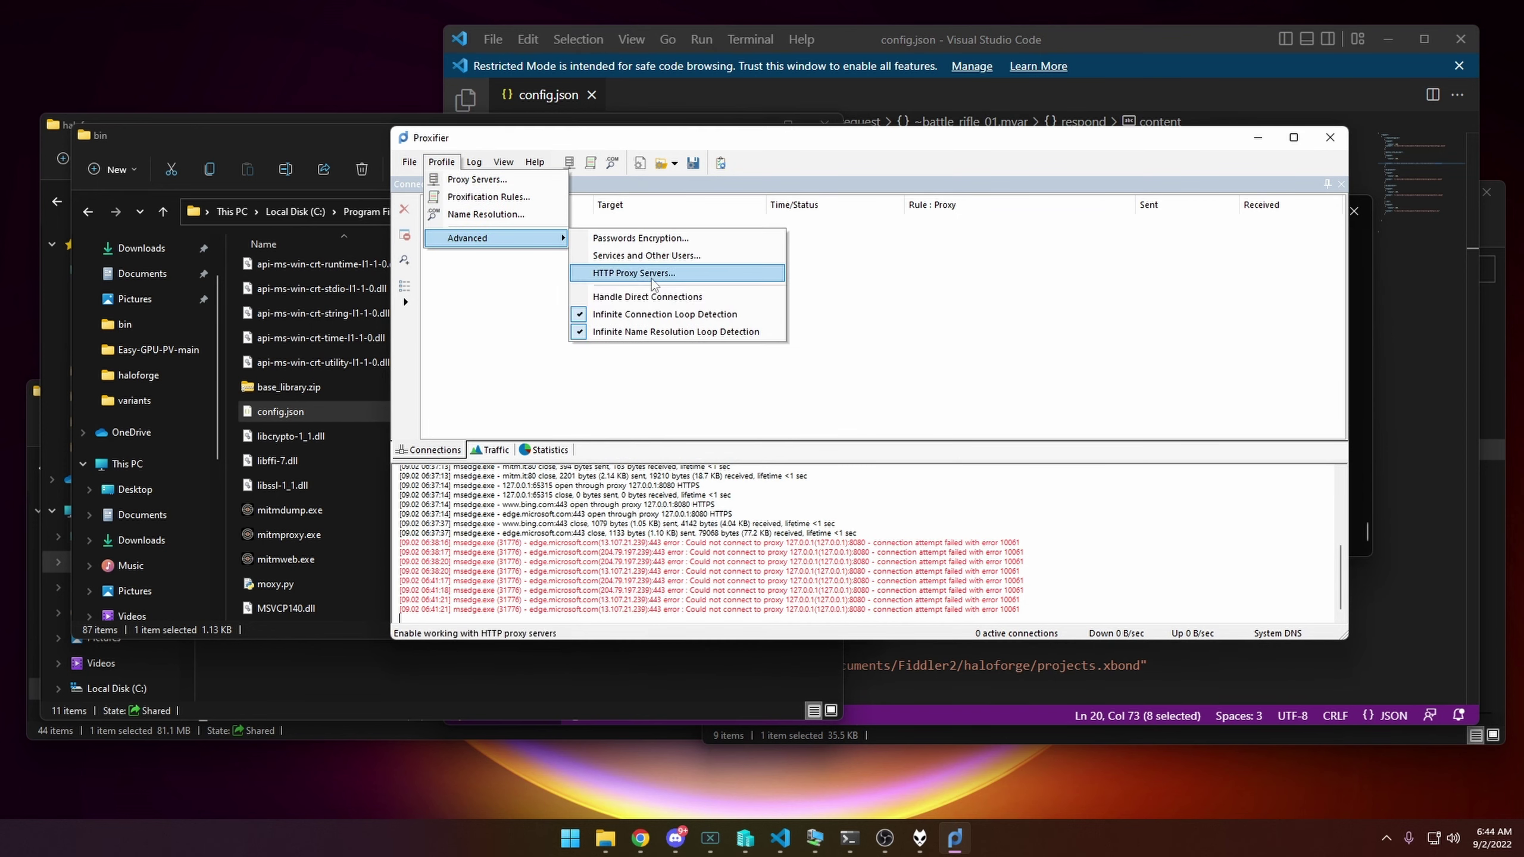
{"action": "left_click", "coordinate": [1050, 328]}
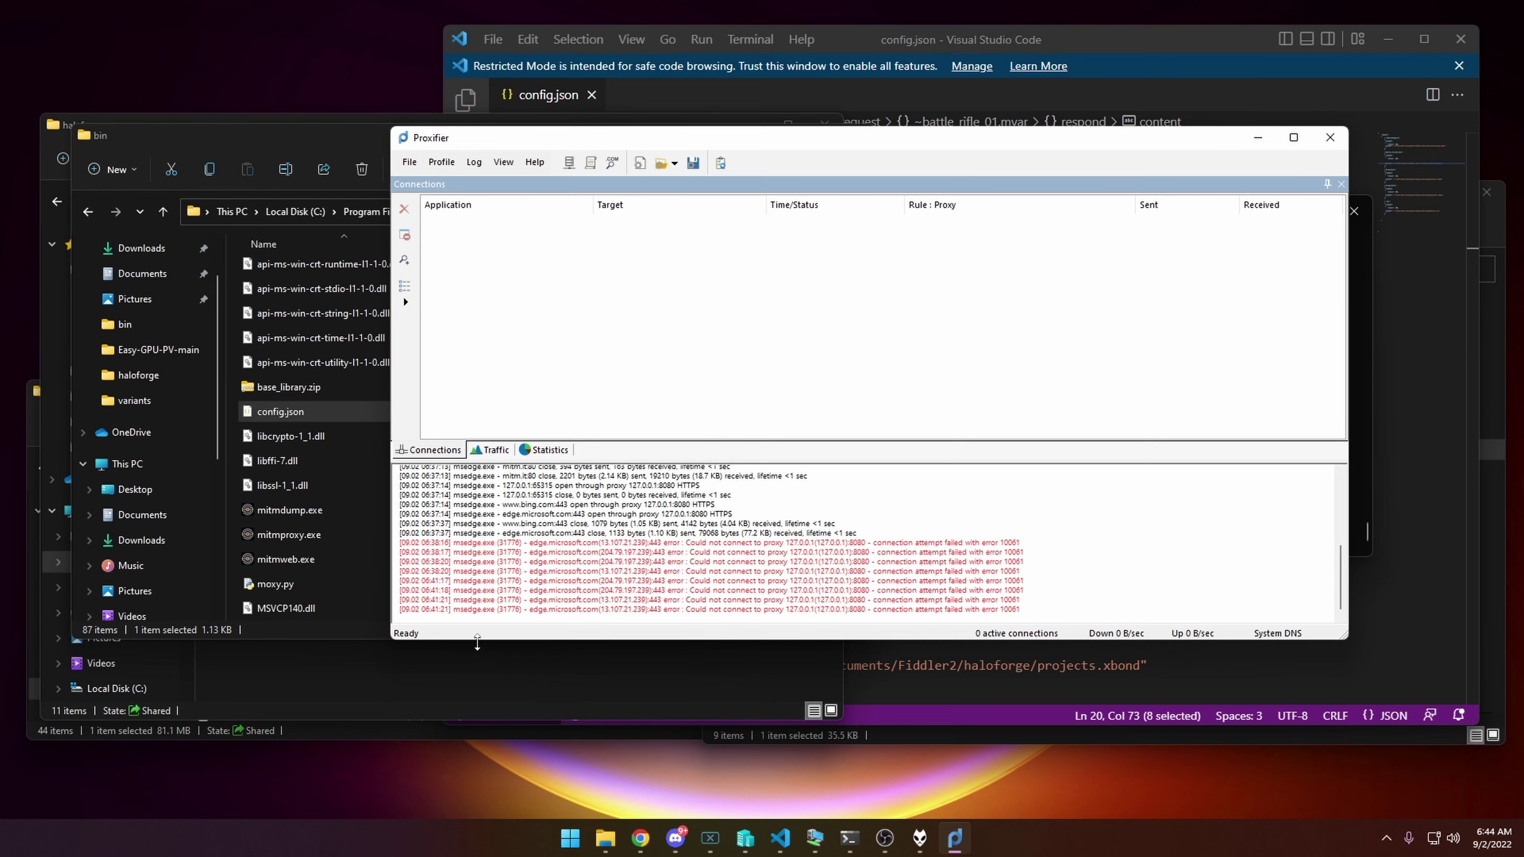
- Launch HaloInfinite.exe from the Halo Infinite Insider folder
{"action": "left_click", "coordinate": [267, 119]}
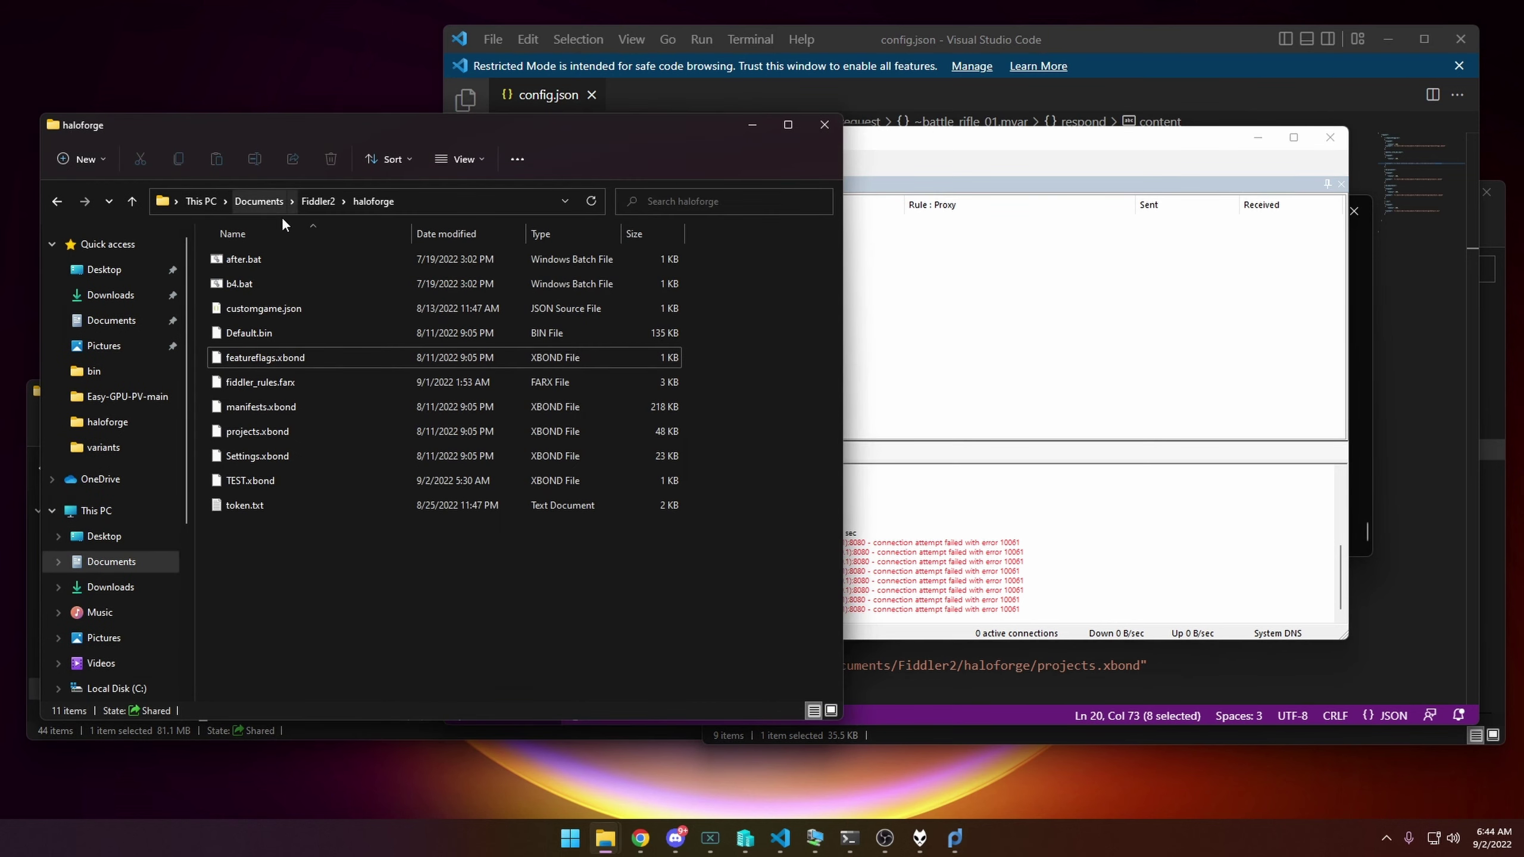
{"action": "mouse_move", "coordinate": [606, 839]}
{"action": "left_click", "coordinate": [738, 761]}
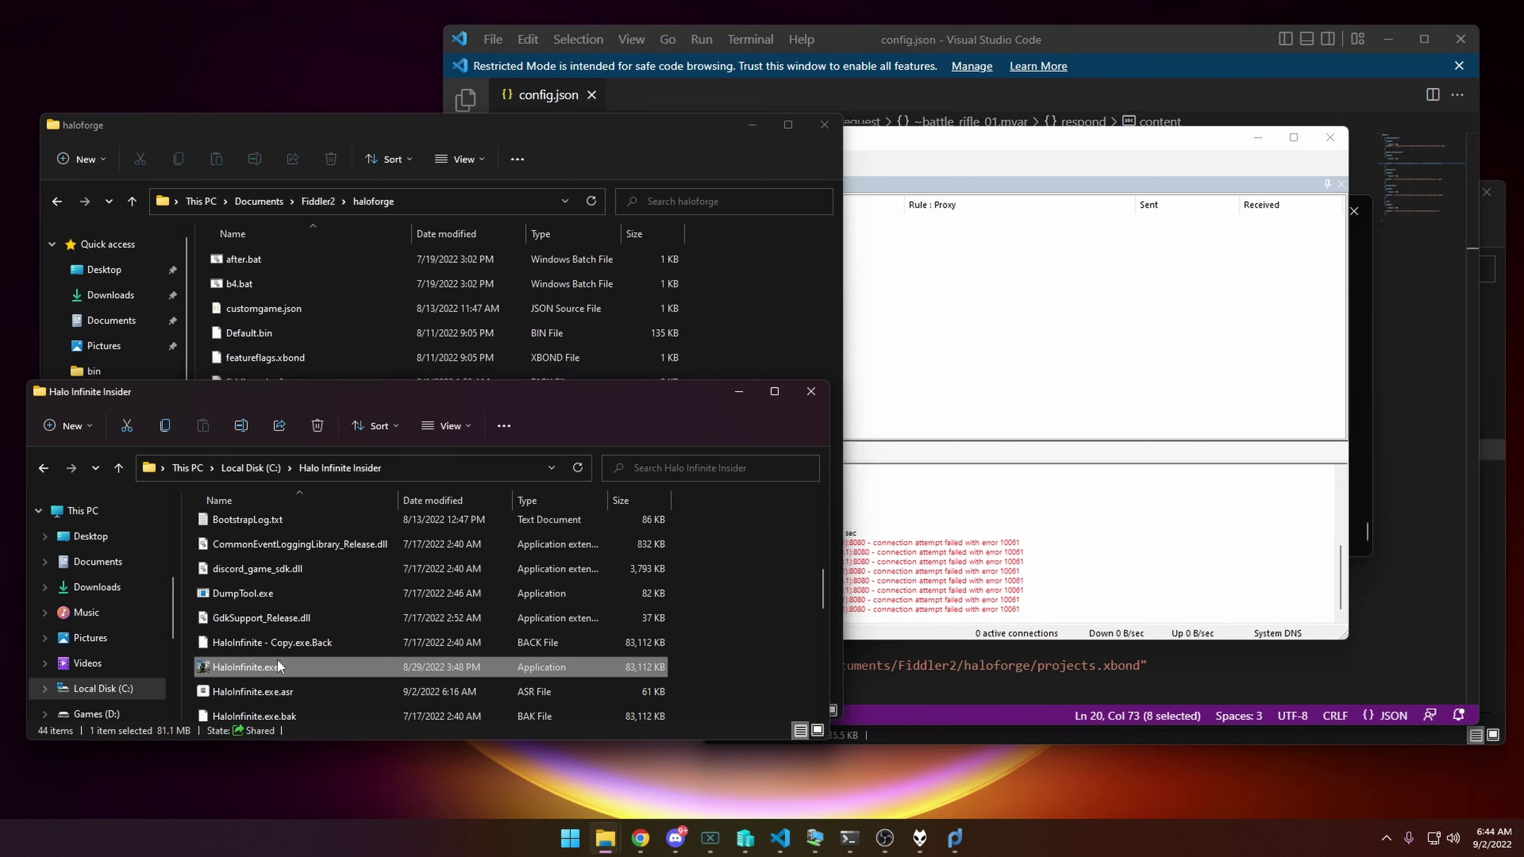
{"action": "double_click", "coordinate": [282, 667]}
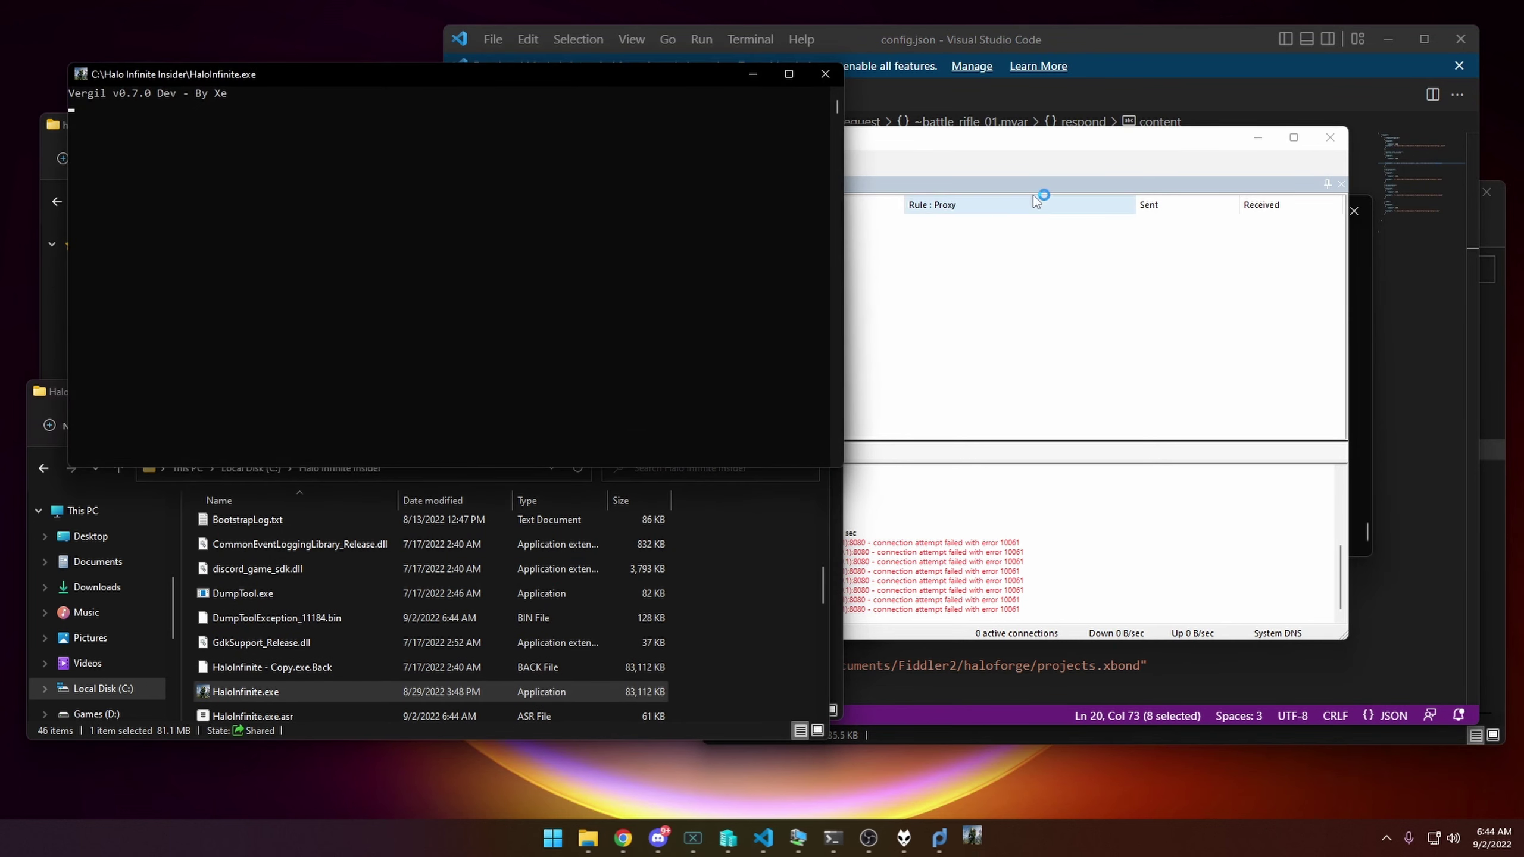
- Bring the PowerShell output and the mitmproxy flow list over the game to examine its proxied connections
{"action": "mouse_move", "coordinate": [835, 839]}
{"action": "left_click", "coordinate": [840, 749]}
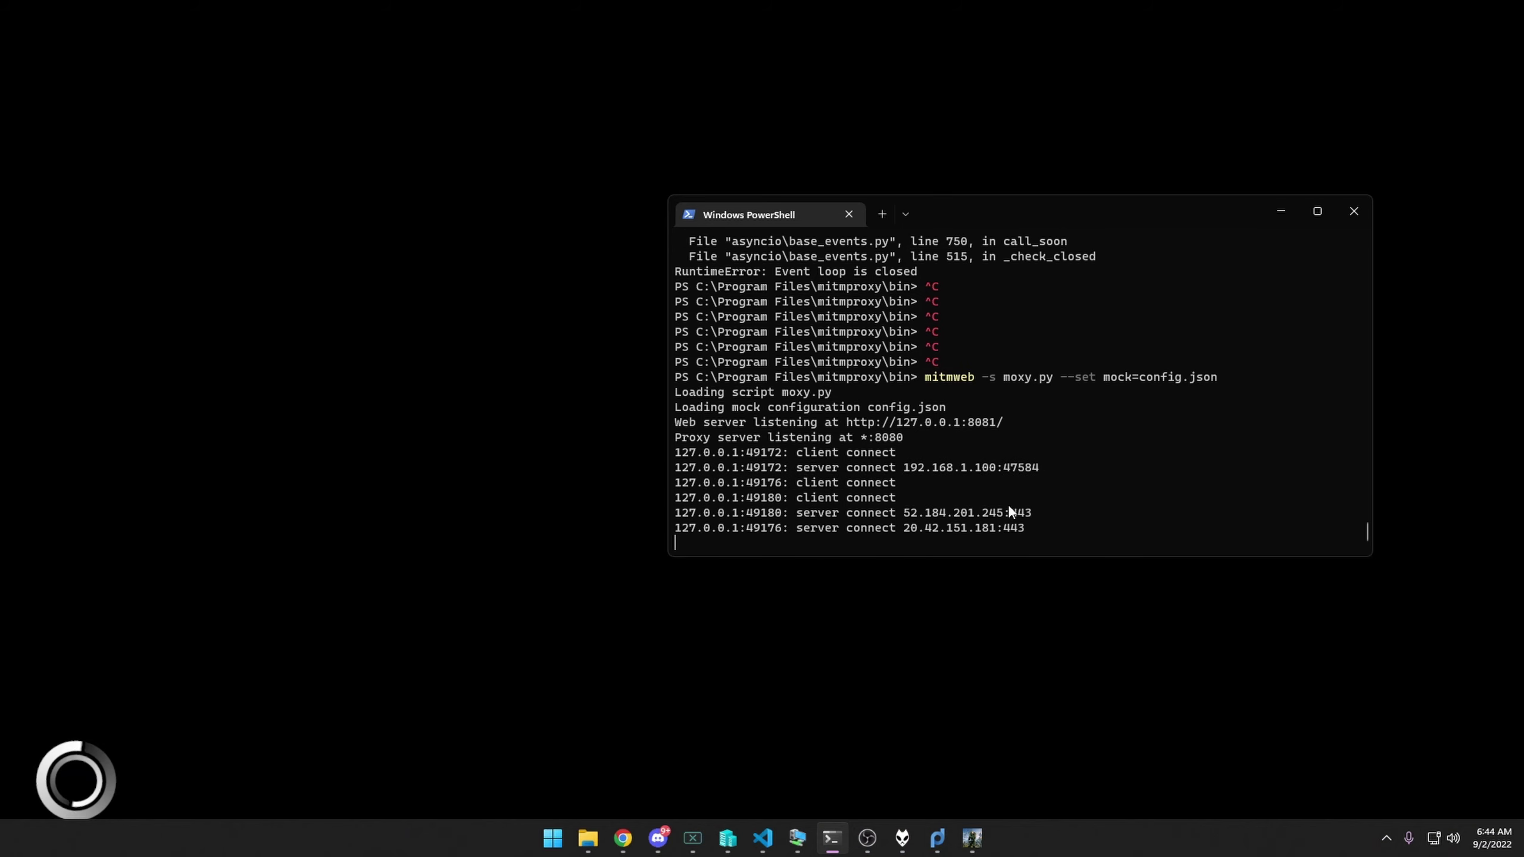
{"action": "left_click", "coordinate": [622, 840]}
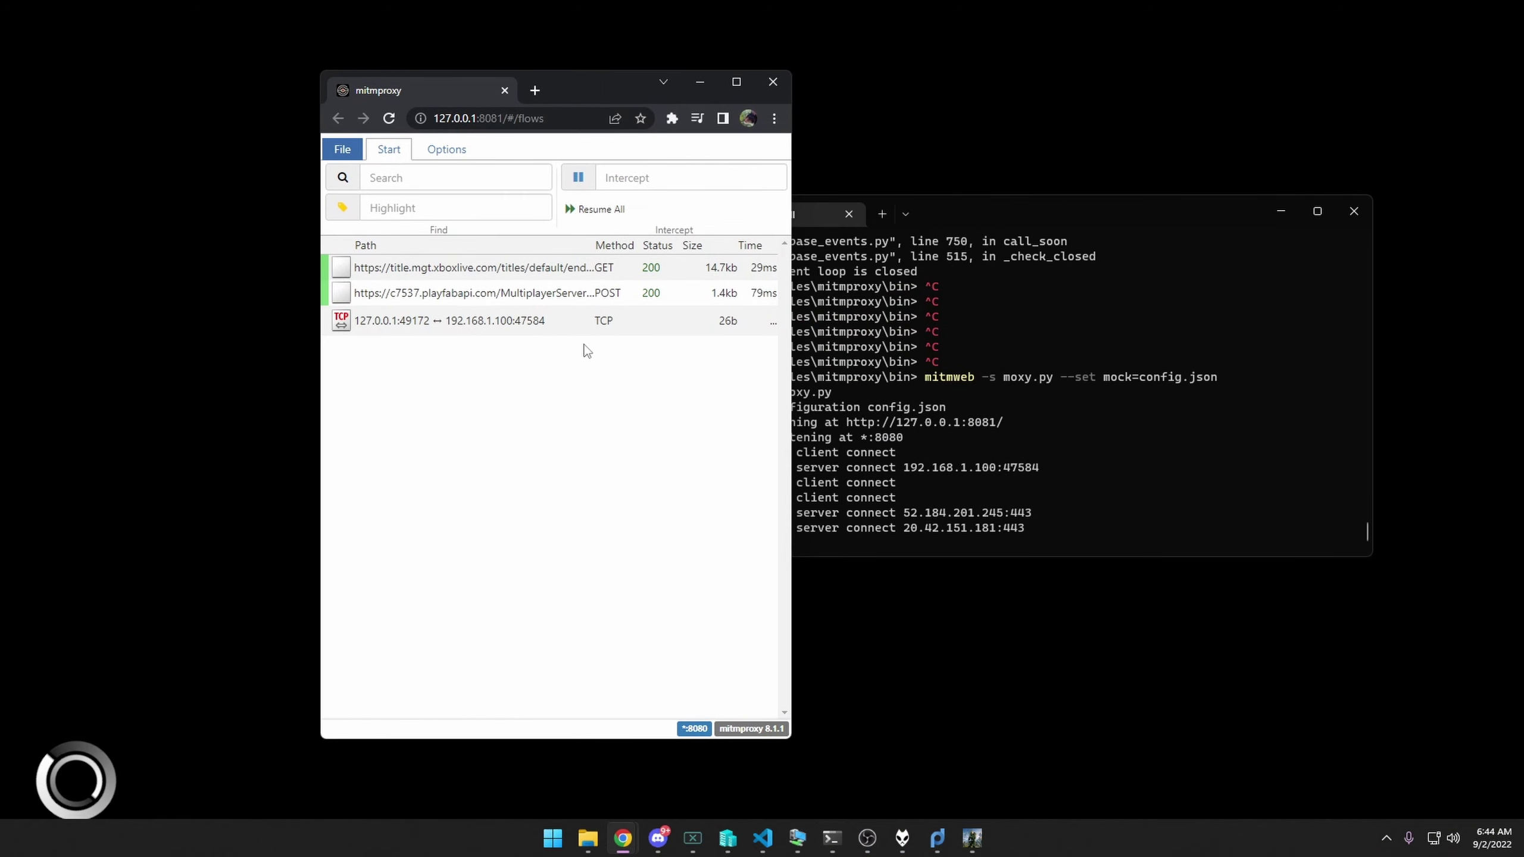
{"action": "left_click", "coordinate": [1031, 224]}
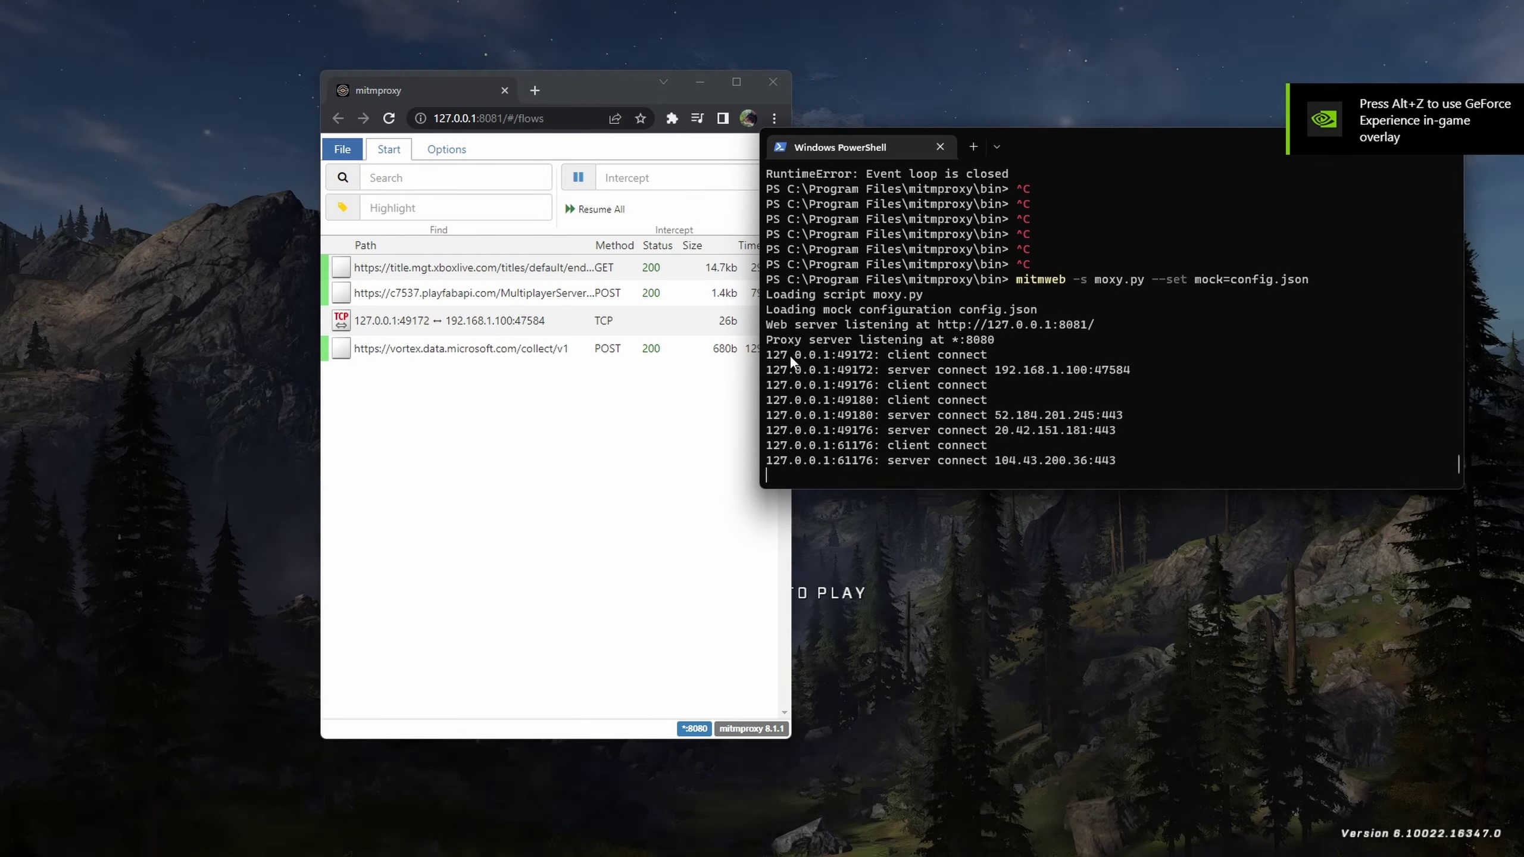
- Switch to Chrome and show the "How to Save Maps and Continue playing Halo Infinite Forge!" video in full screen
{"action": "key", "text": "super"}
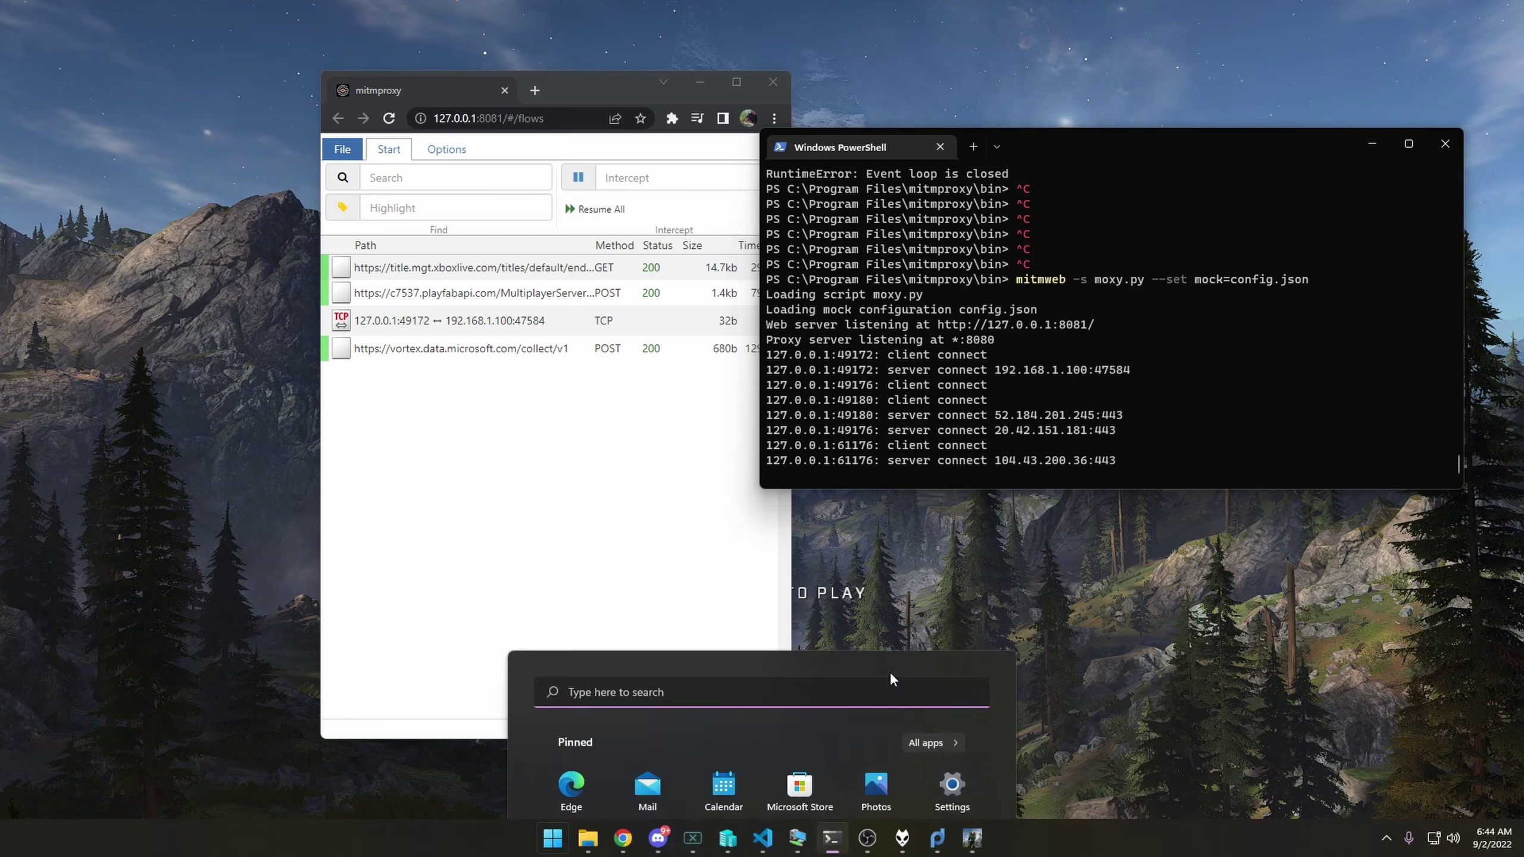
{"action": "mouse_move", "coordinate": [623, 838]}
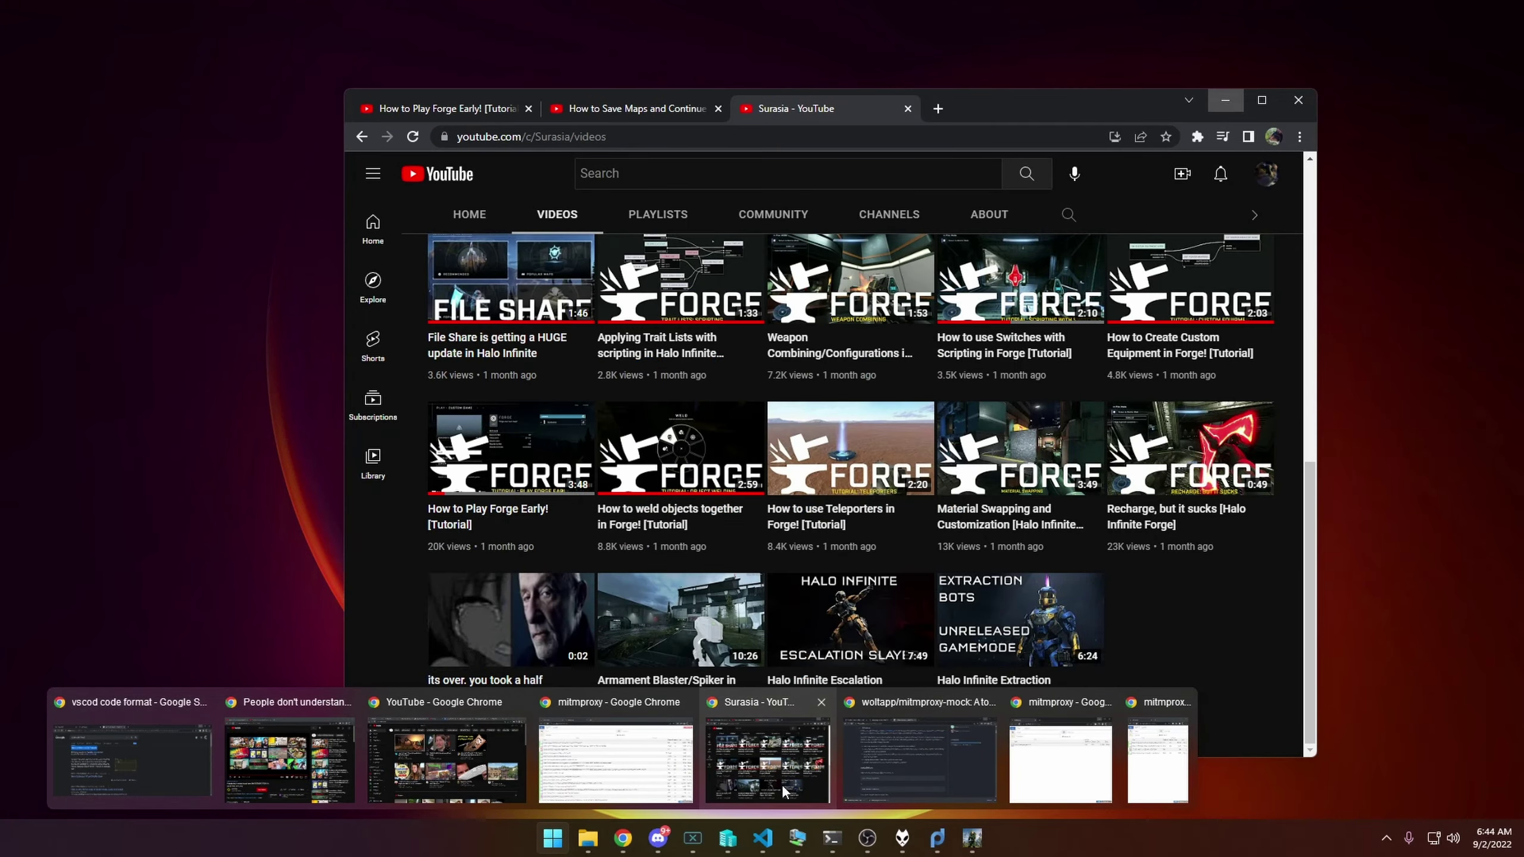
{"action": "left_click", "coordinate": [781, 784]}
{"action": "left_click", "coordinate": [651, 120]}
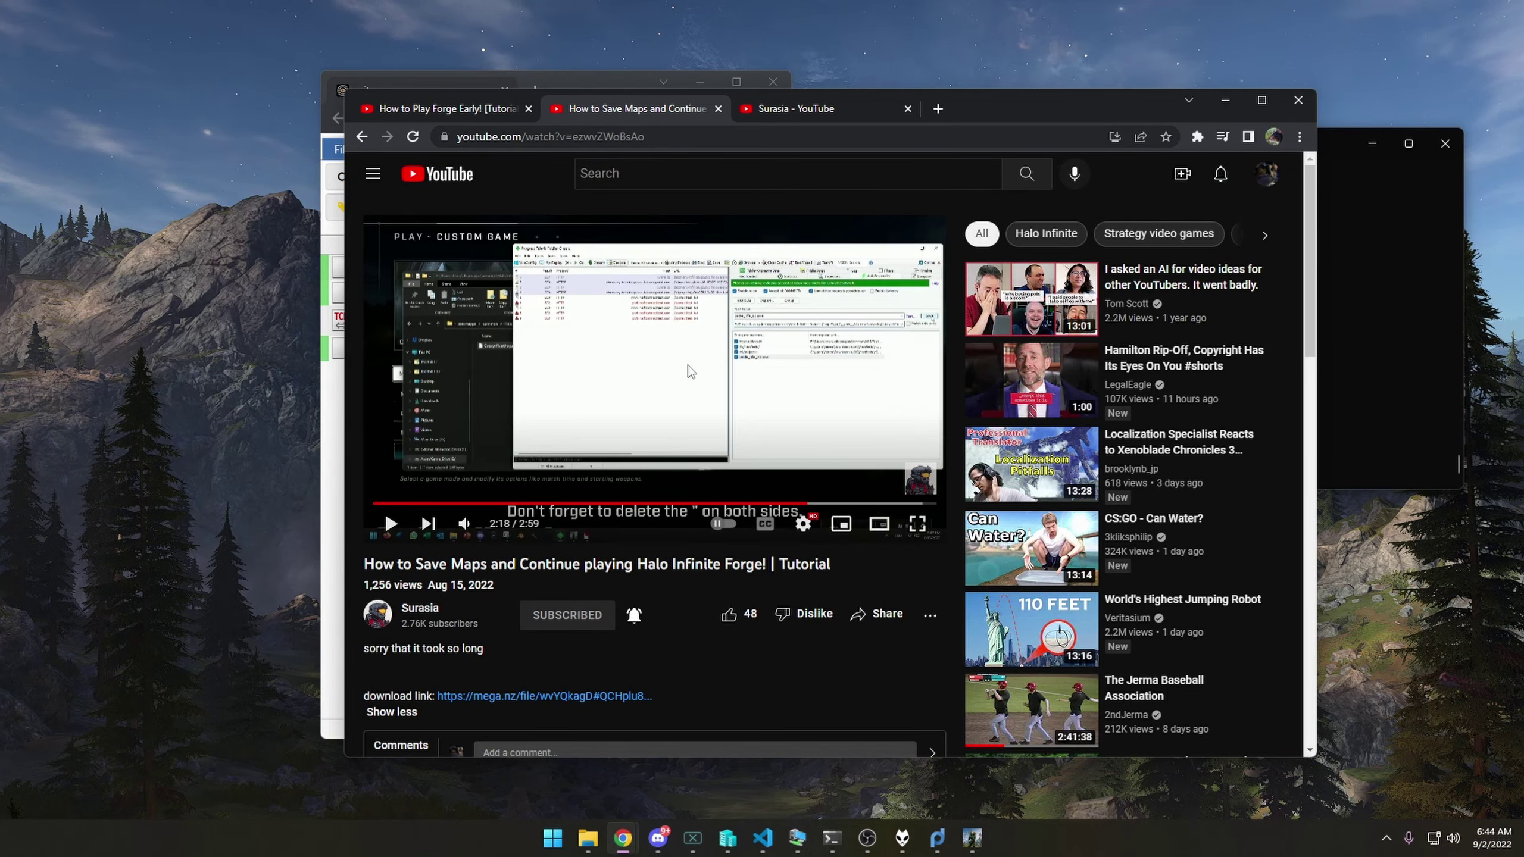
{"action": "left_click", "coordinate": [916, 523]}
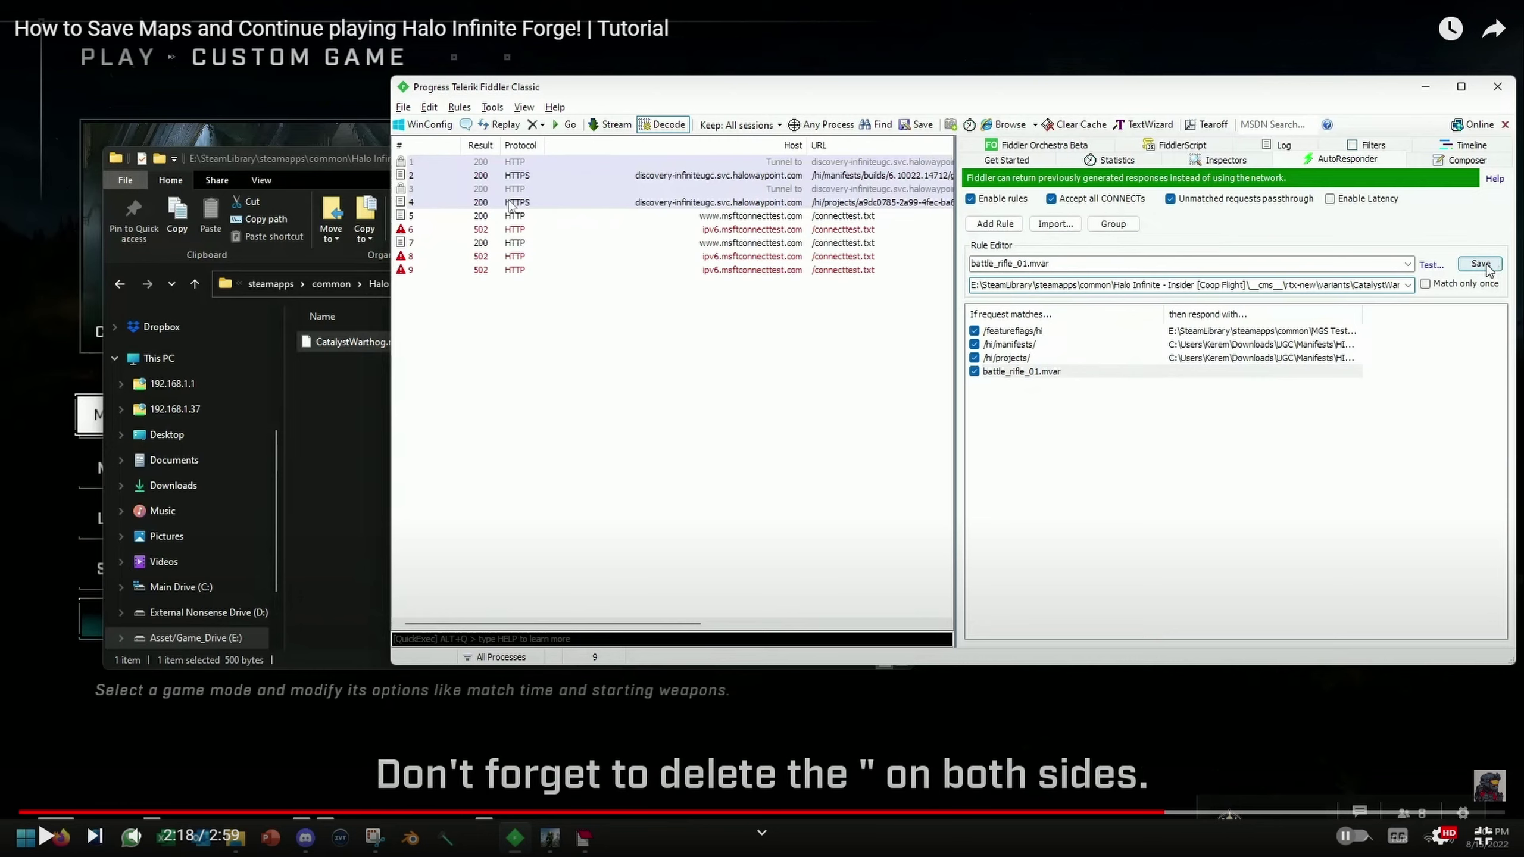
- Leave the full-screen video, return to Halo Infinite, and proceed past its title screen
{"action": "key", "text": "Escape"}
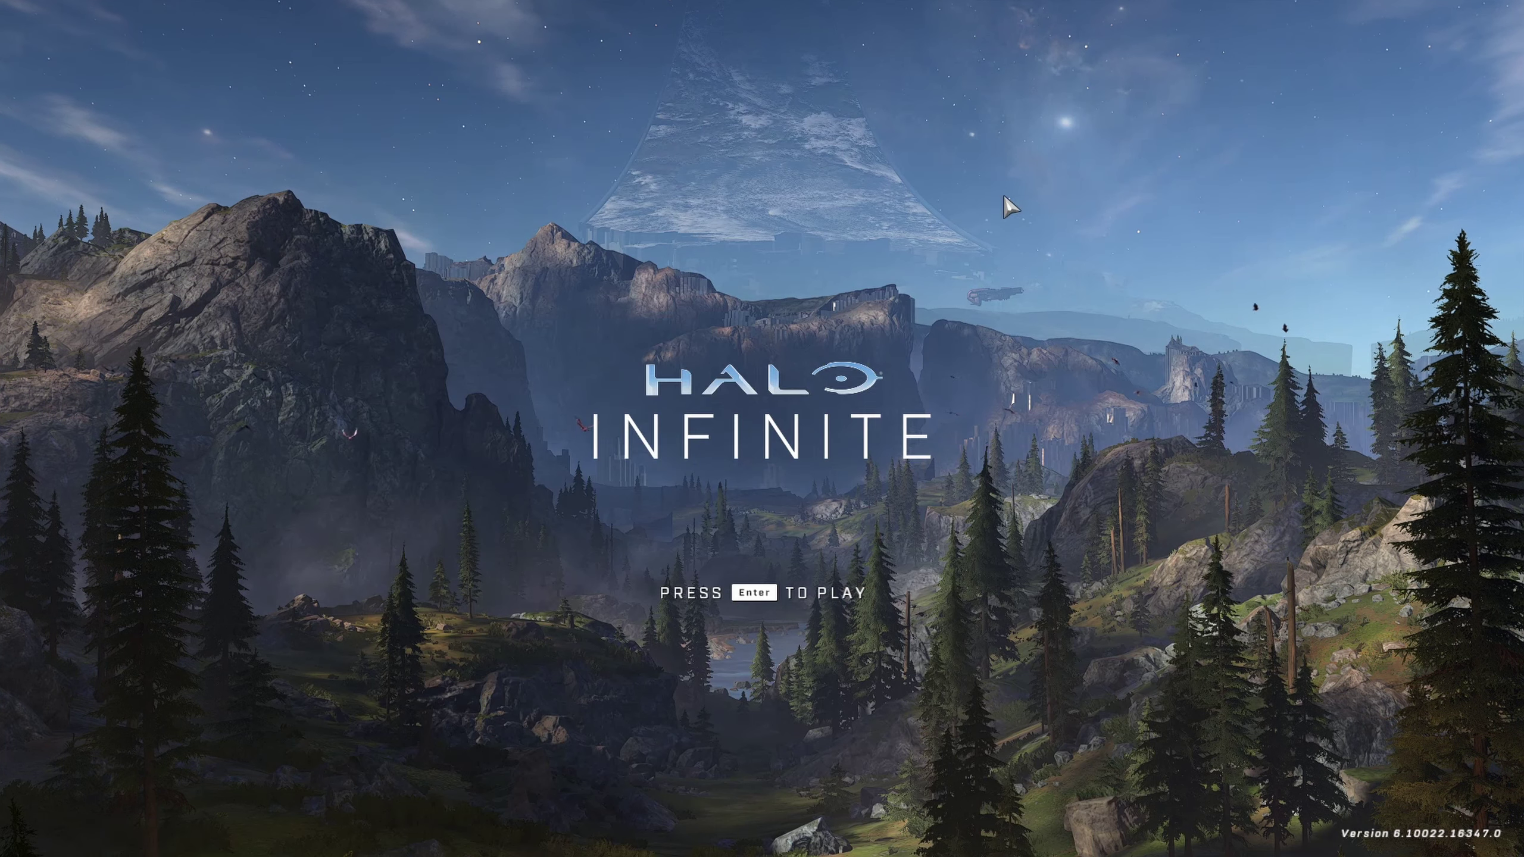
{"action": "key", "text": "Return"}
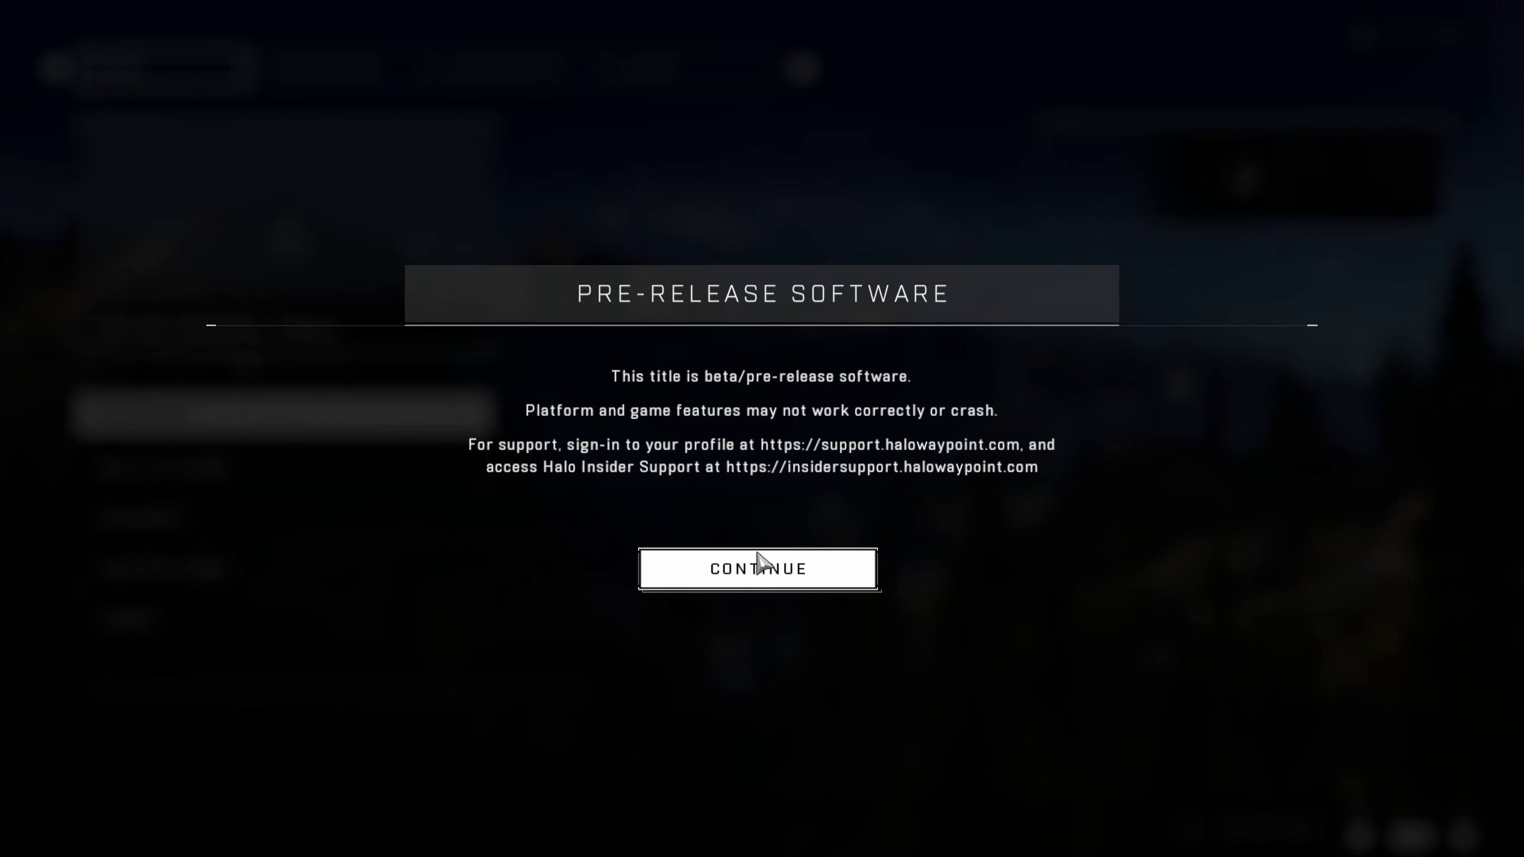
- Dismiss the pre-release software notice and open a new custom game lobby
{"action": "left_click", "coordinate": [767, 567]}
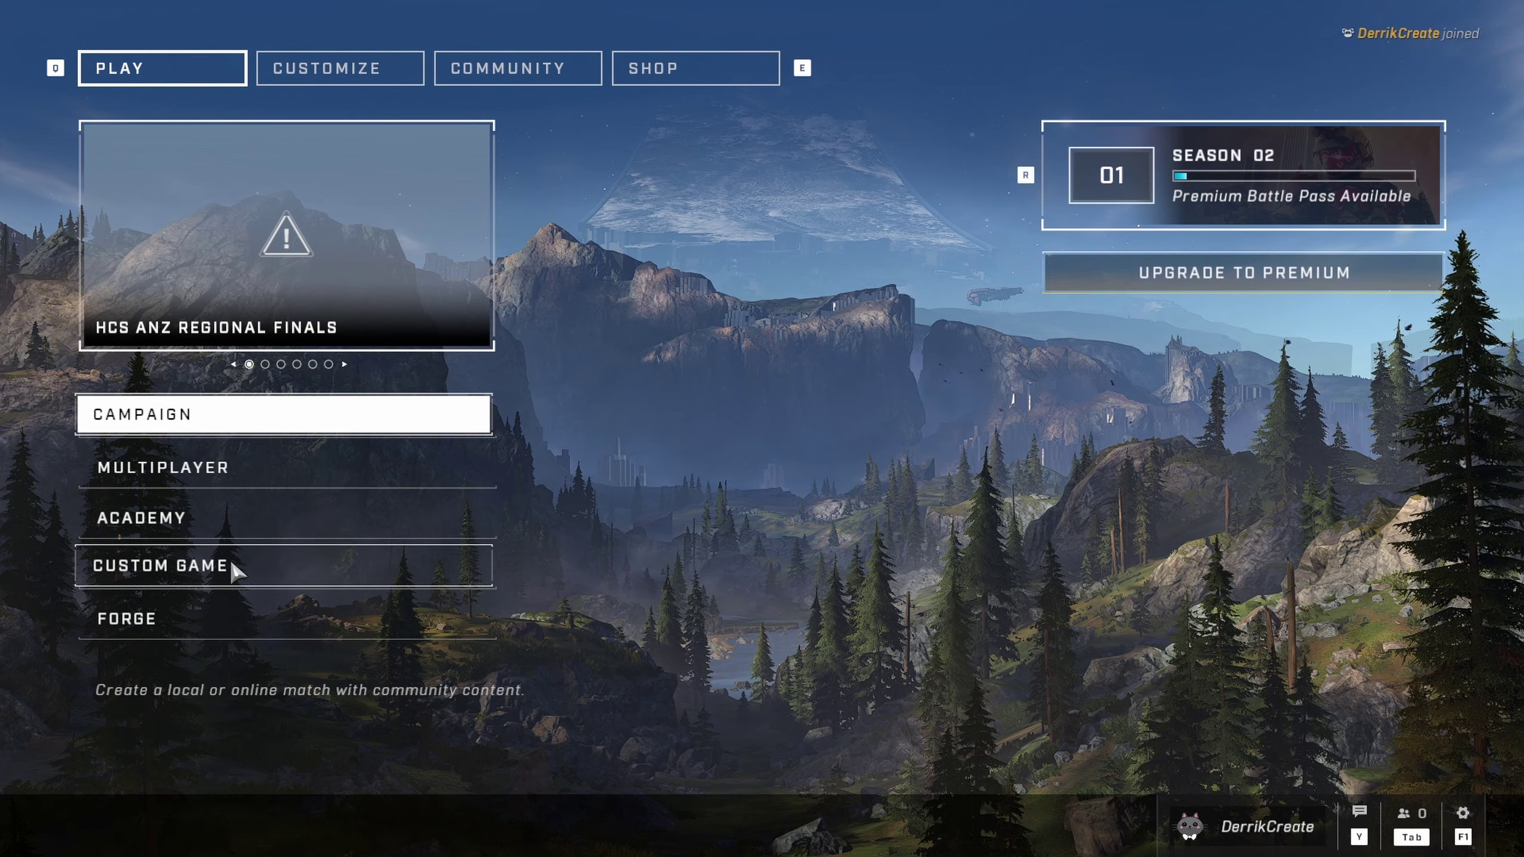
{"action": "left_click", "coordinate": [221, 571]}
{"action": "left_click", "coordinate": [716, 526]}
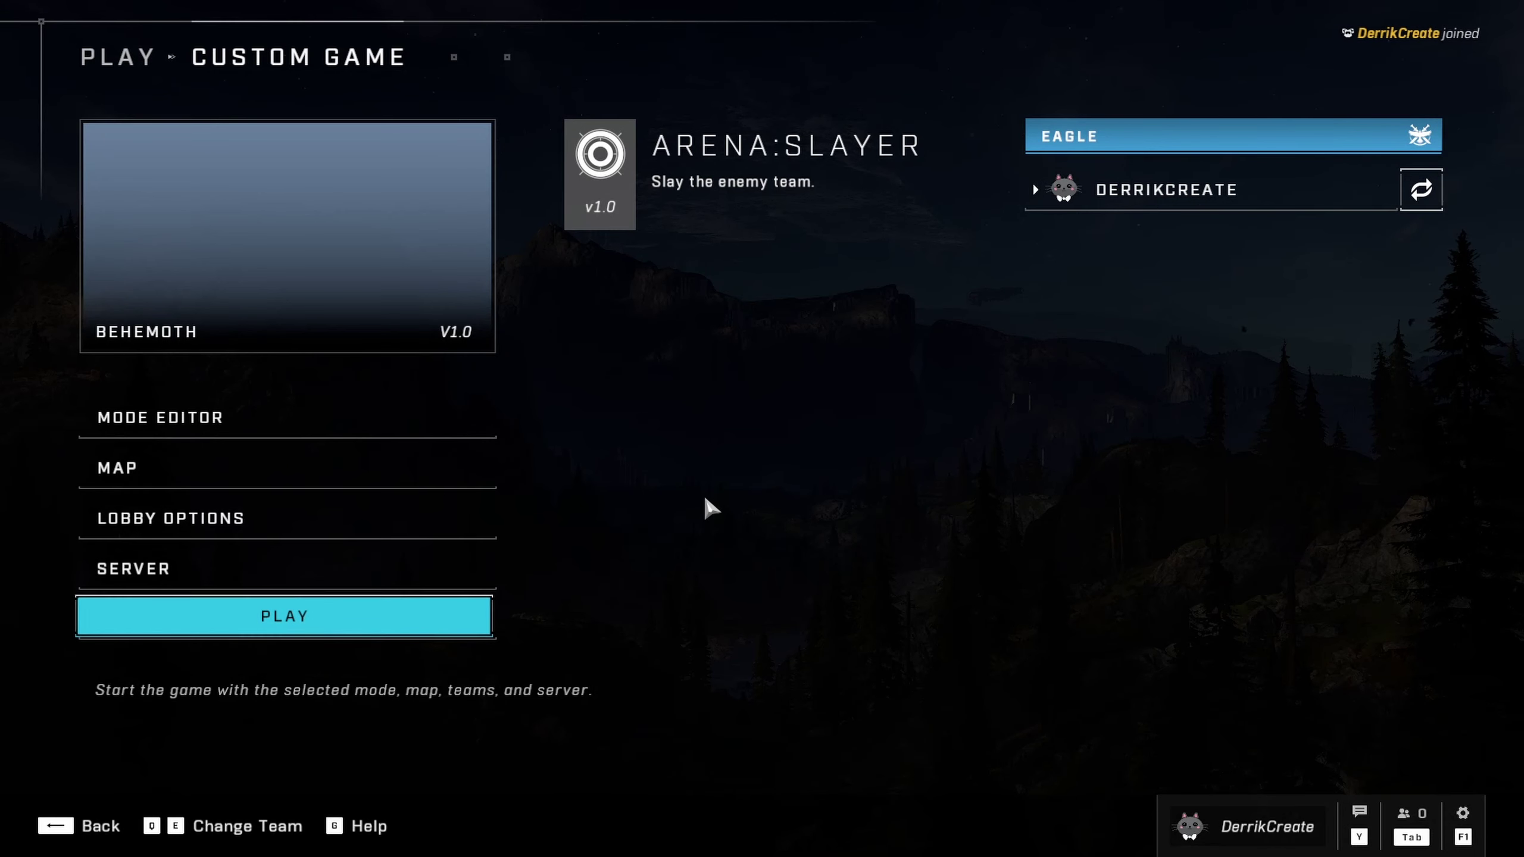
- Set the custom game's mode to Forge from the 343 Industries modes
{"action": "left_click", "coordinate": [243, 408]}
{"action": "left_click", "coordinate": [237, 185]}
{"action": "left_click", "coordinate": [251, 183]}
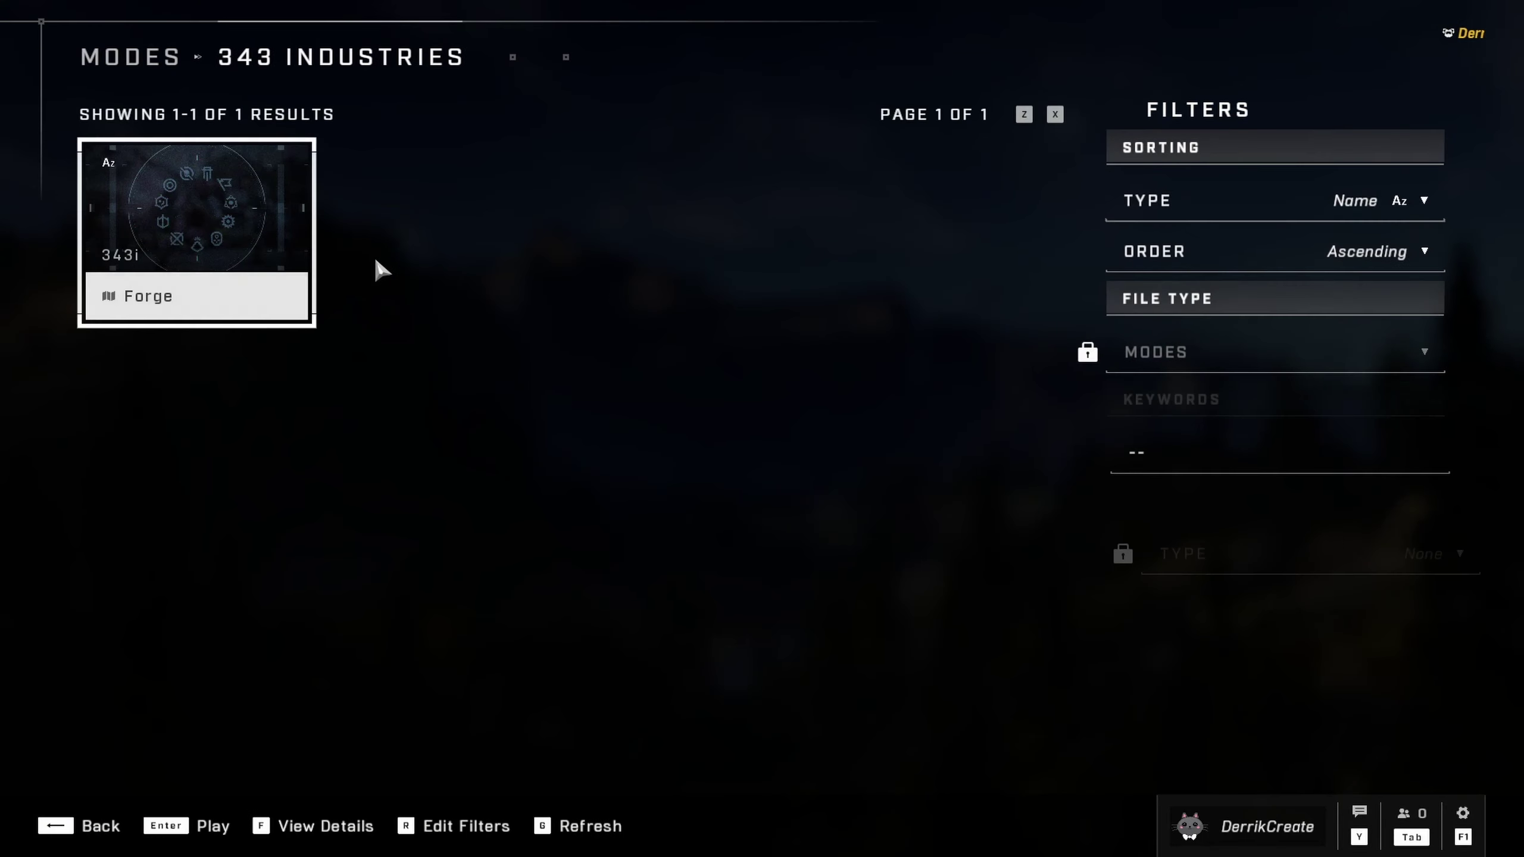
{"action": "left_click", "coordinate": [237, 258]}
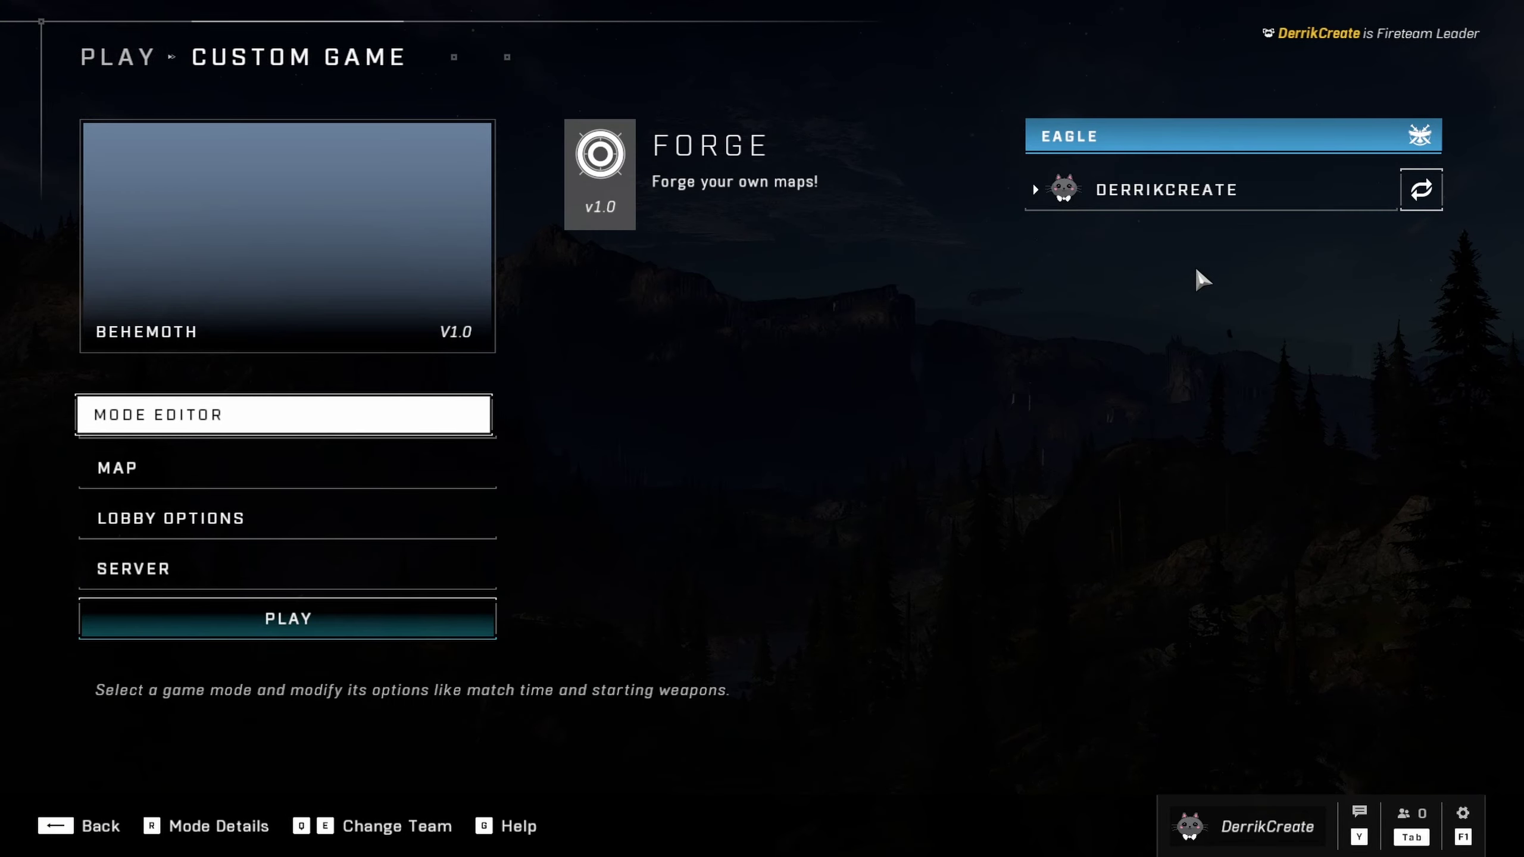
- Stop the running mitmproxy session in PowerShell and relaunch HaloInfinite.exe from the Halo Infinite Insider folder
{"action": "key", "text": "alt+Tab"}
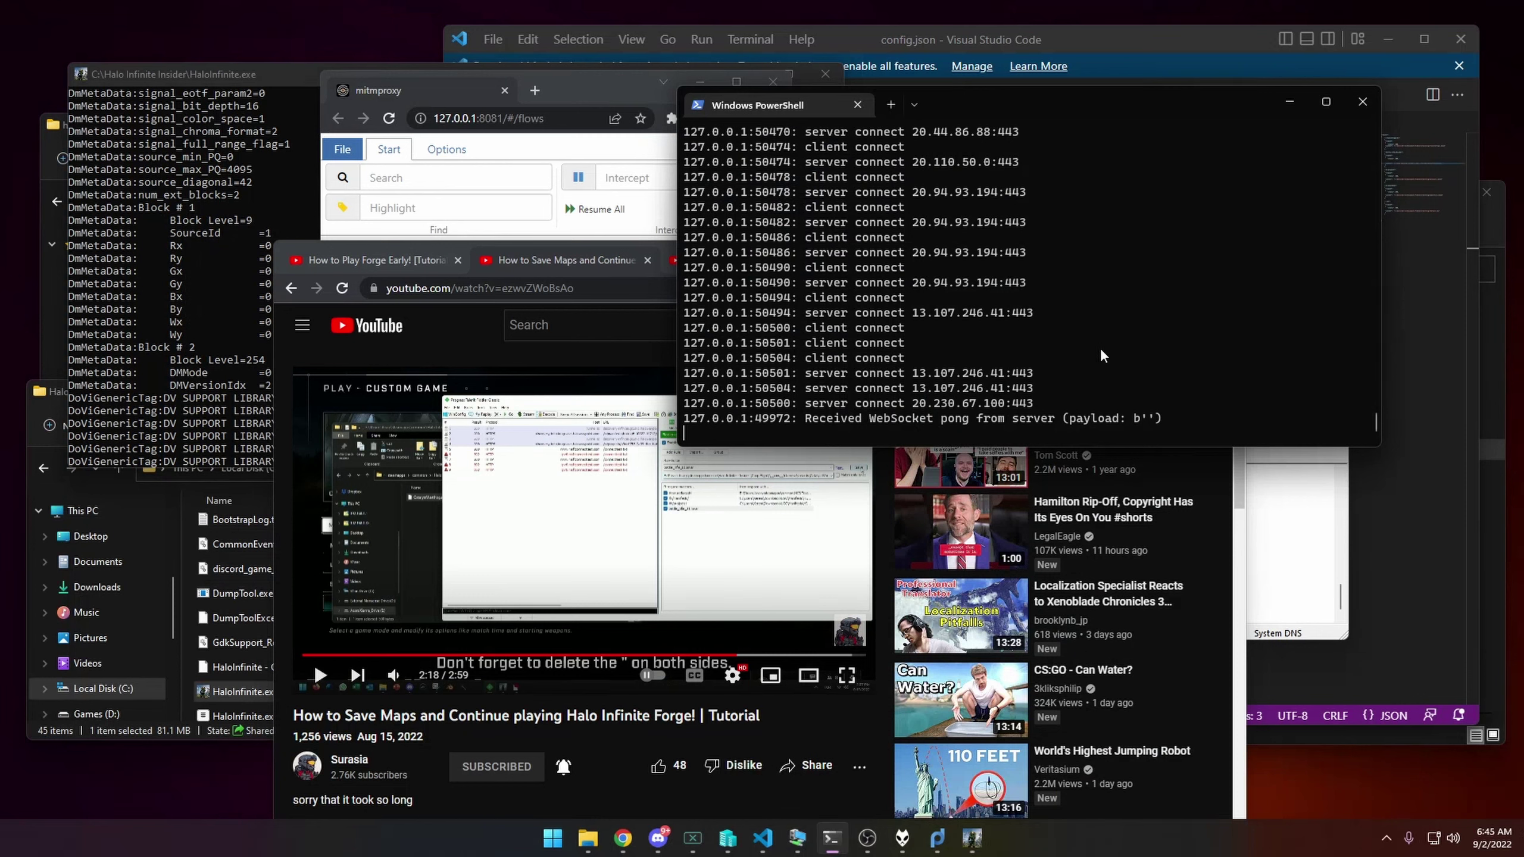
{"action": "key", "text": "ctrl+c"}
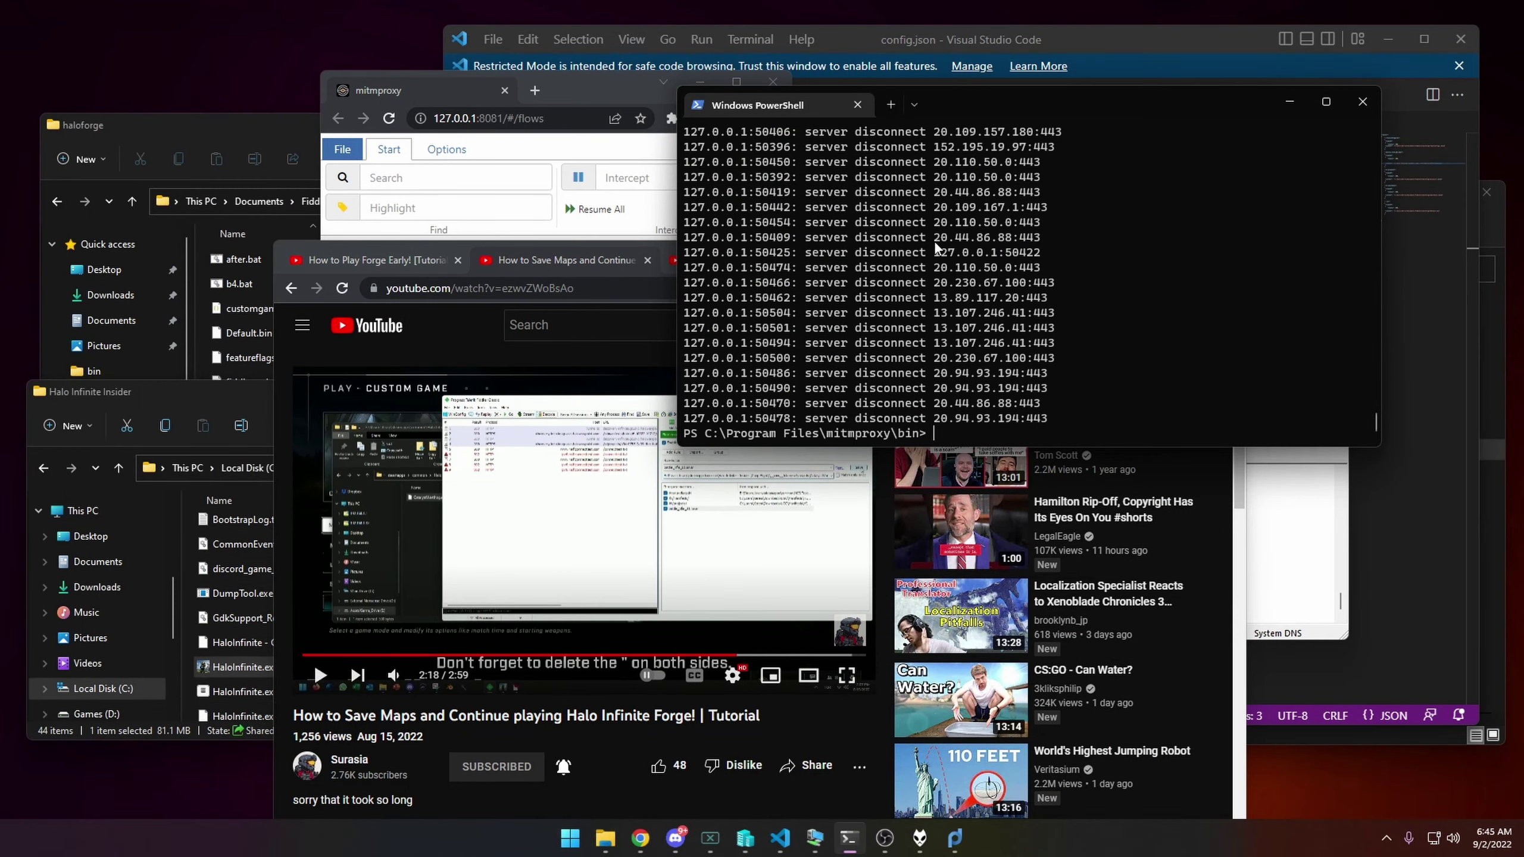
{"action": "left_click_drag", "start_coordinate": [237, 390], "coordinate": [261, 352]}
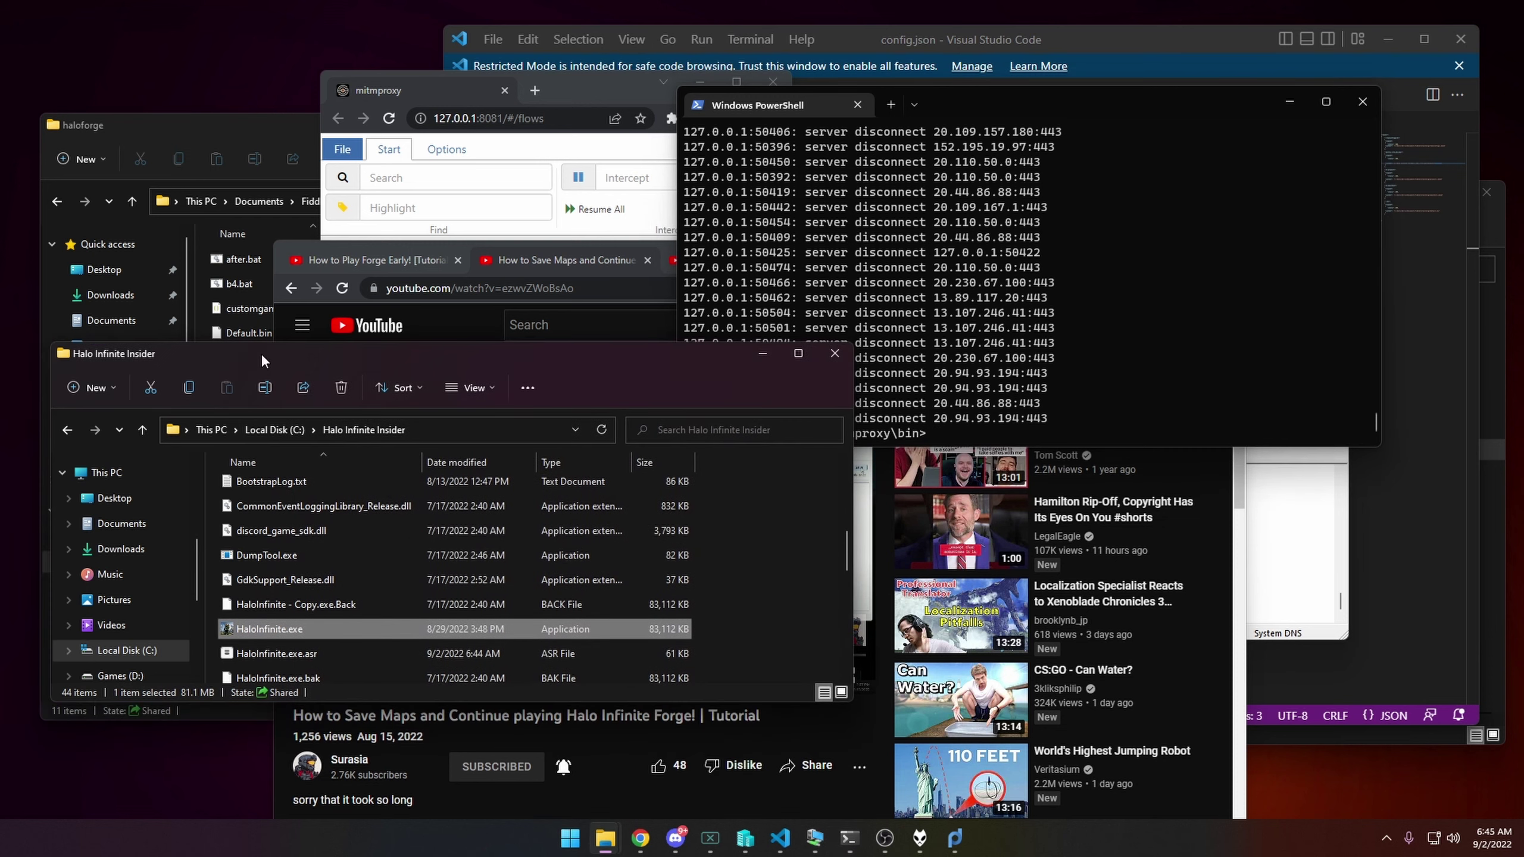
{"action": "double_click", "coordinate": [271, 628]}
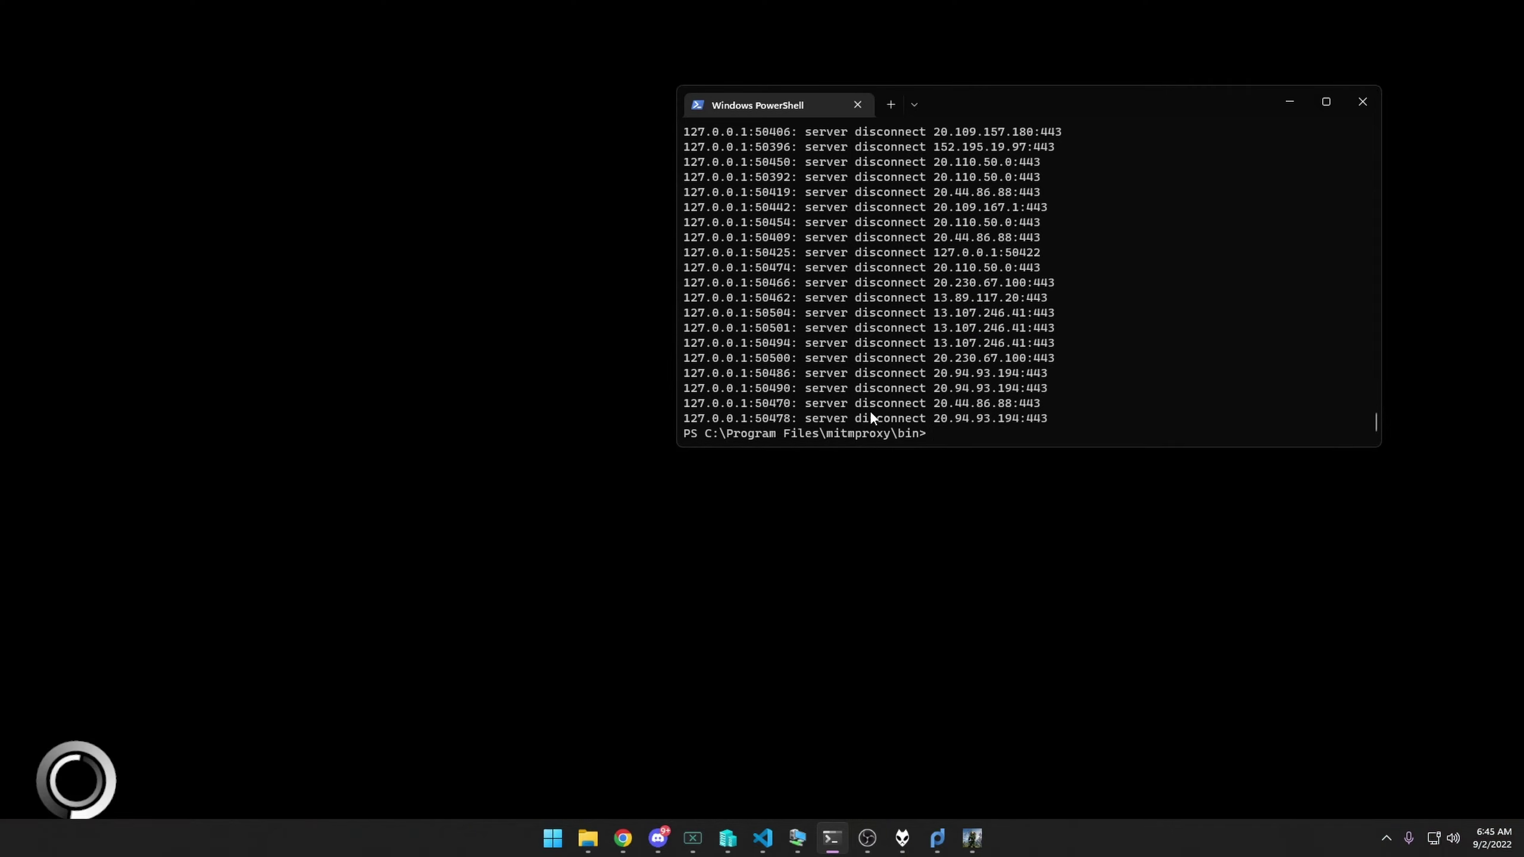
- Reposition the PowerShell window while Halo Infinite loads and proceed from the game's title screen
{"action": "left_click_drag", "start_coordinate": [1007, 102], "coordinate": [895, 85]}
{"action": "left_click_drag", "start_coordinate": [695, 253], "coordinate": [977, 370]}
{"action": "left_click", "coordinate": [905, 408]}
{"action": "left_click_drag", "start_coordinate": [911, 435], "coordinate": [911, 494]}
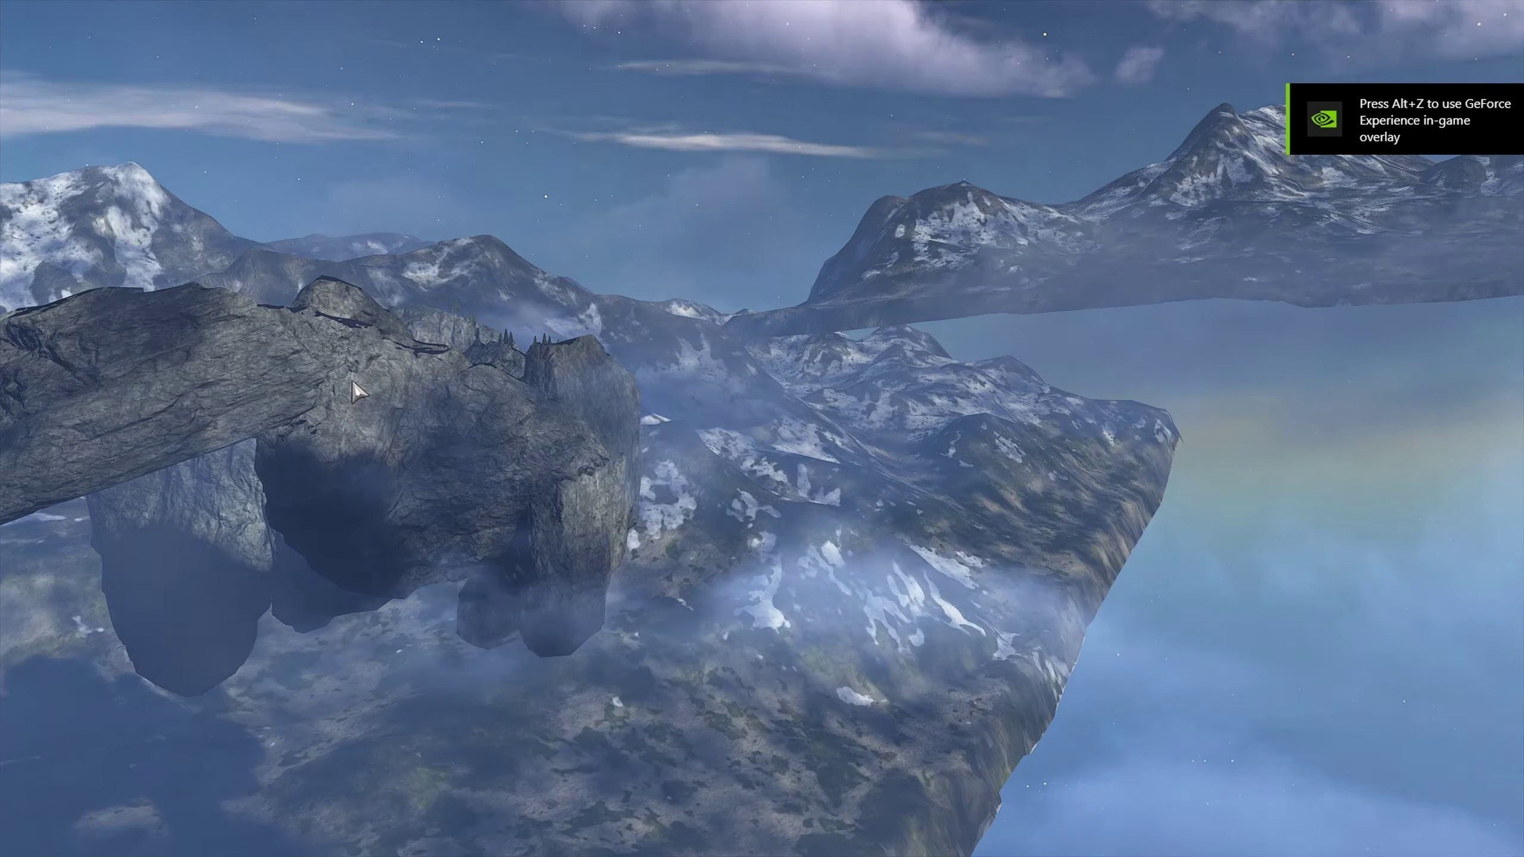
{"action": "key", "text": "Return"}
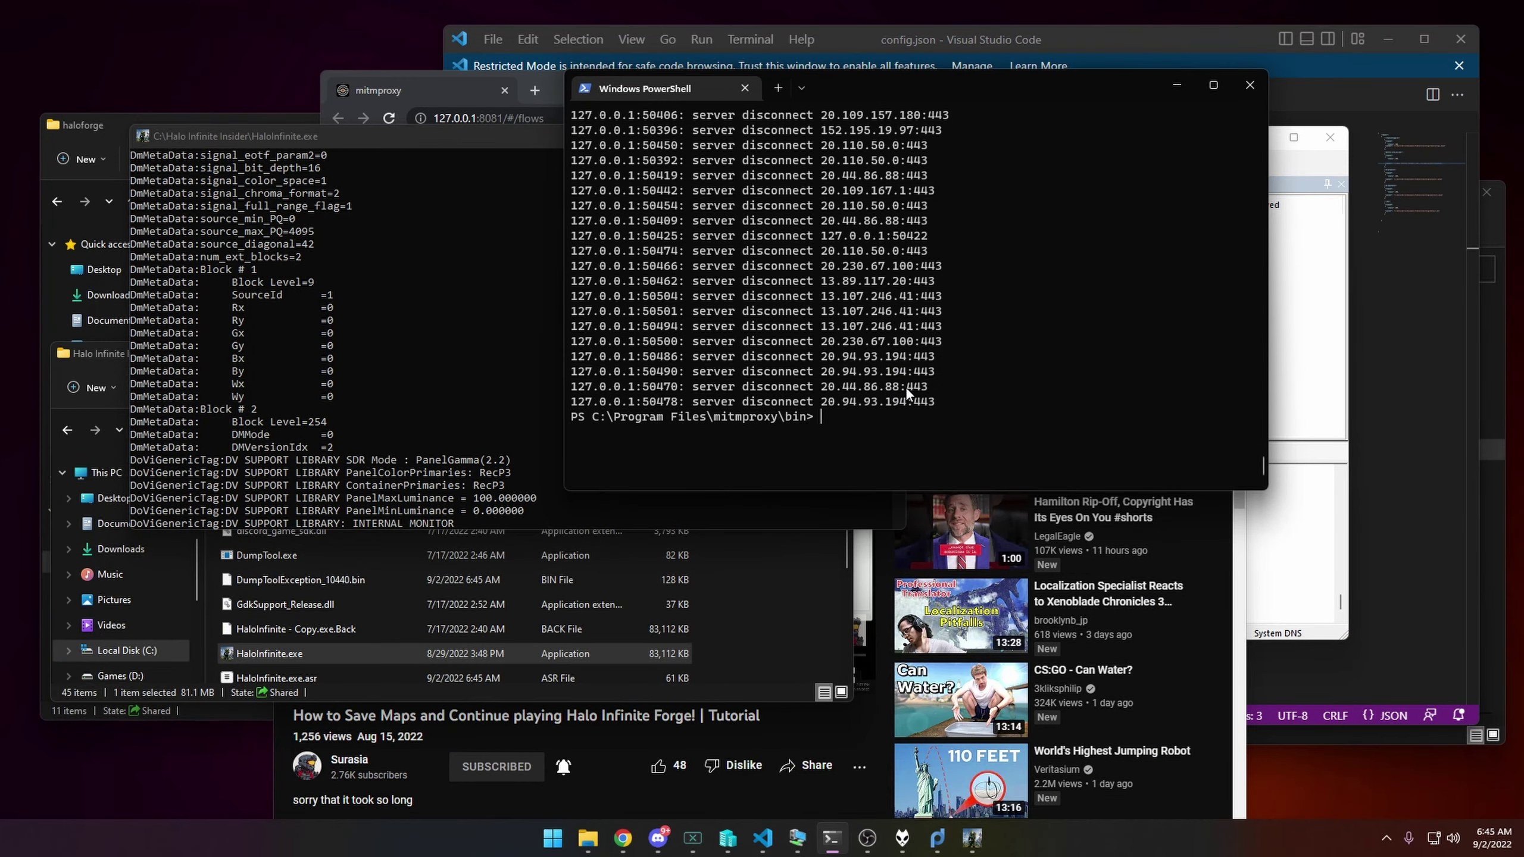
- Run mitmweb -s moxy.py --set mock=config.json again in PowerShell and relaunch HaloInfinite.exe
{"action": "key", "text": "Up"}
{"action": "key", "text": "Return"}
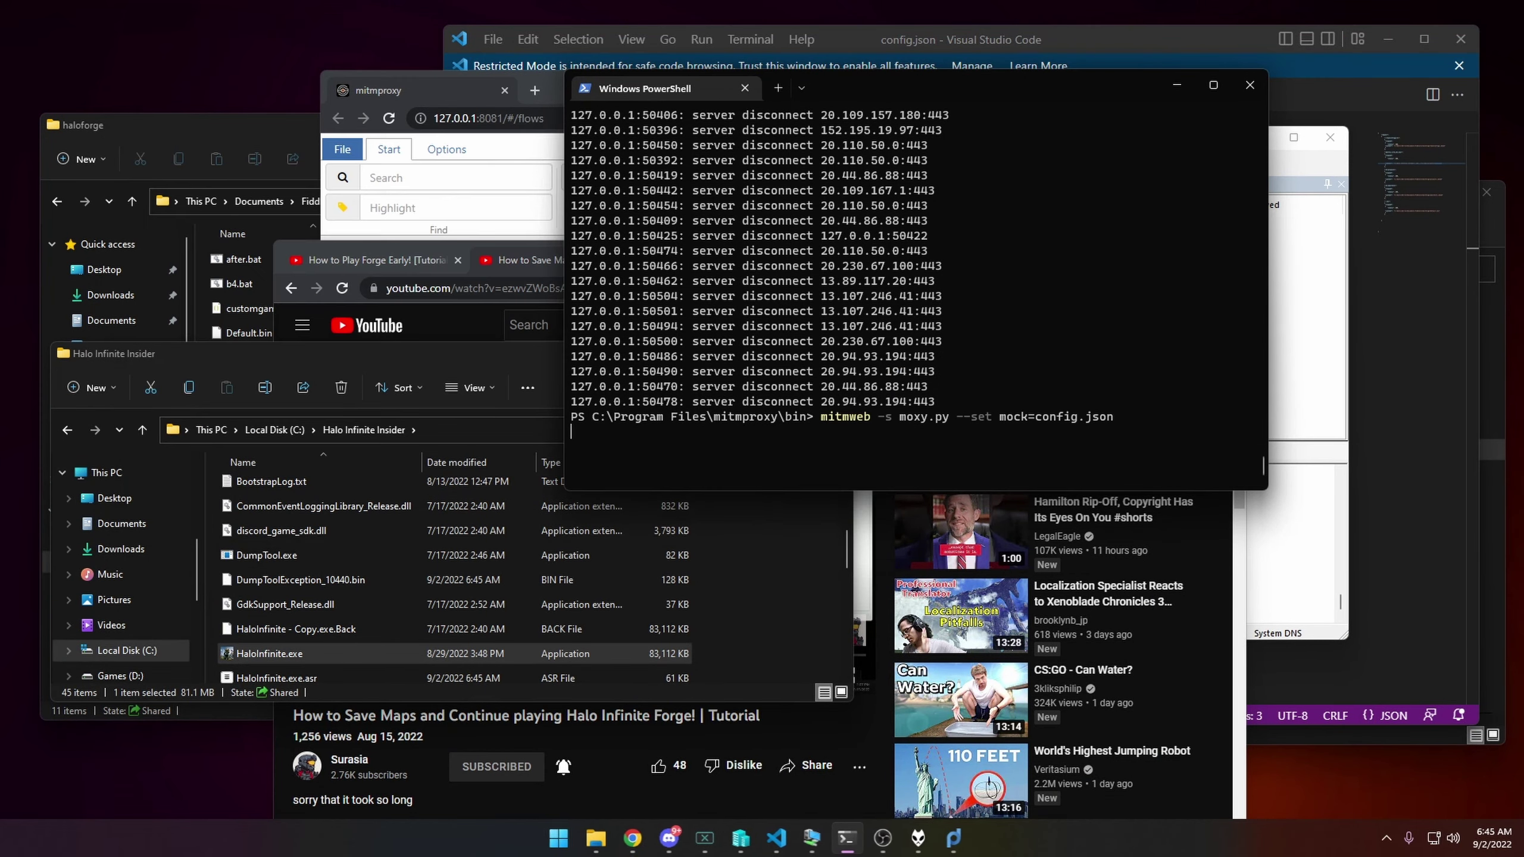
{"action": "left_click", "coordinate": [246, 359]}
{"action": "double_click", "coordinate": [278, 629]}
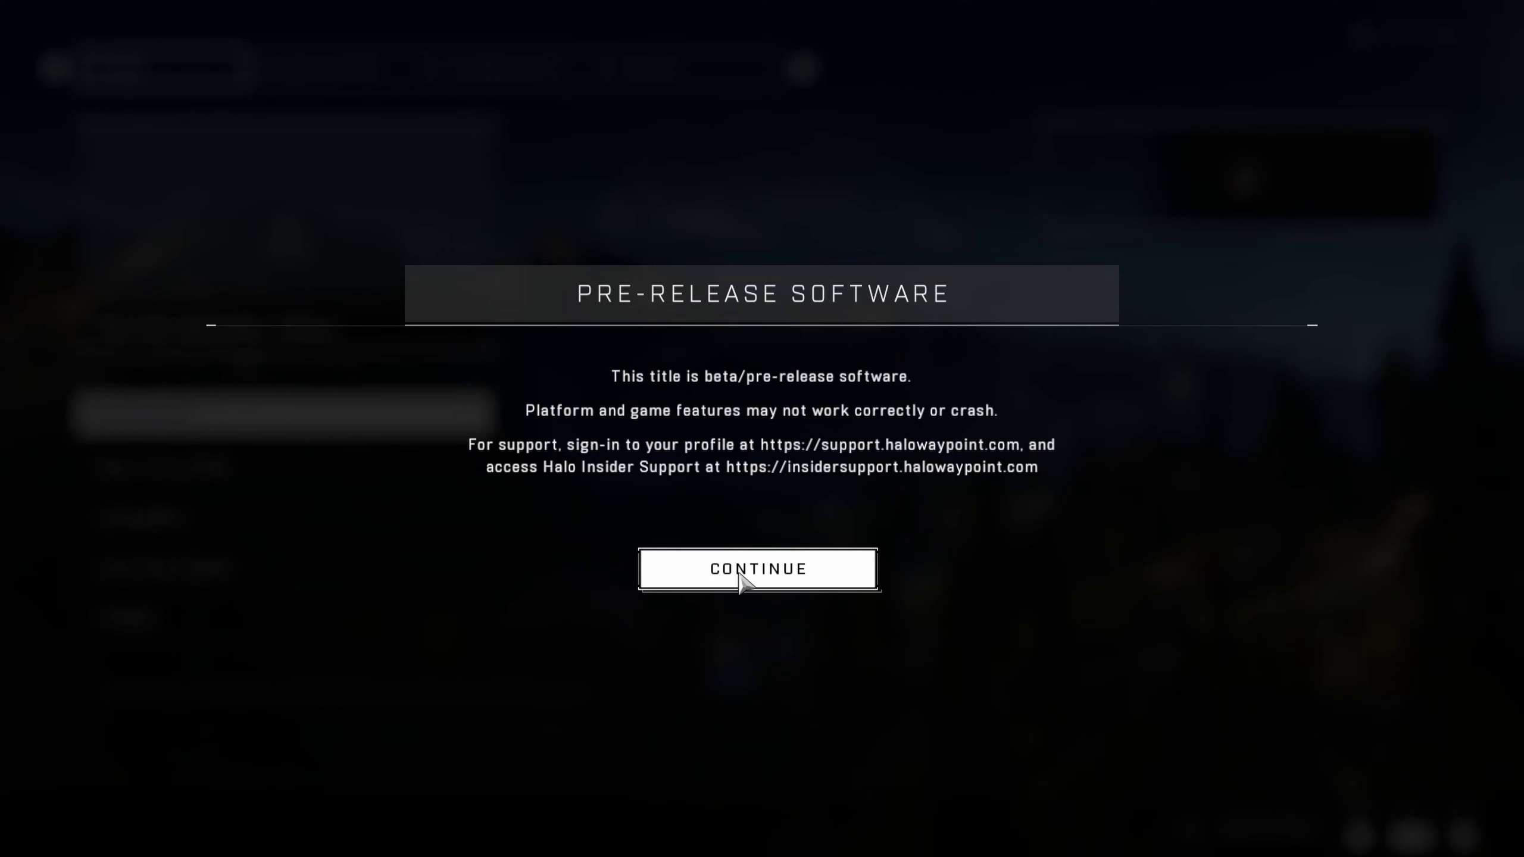
- Continue past the pre-release notice in the relaunched game and open a custom game lobby
{"action": "left_click", "coordinate": [739, 575]}
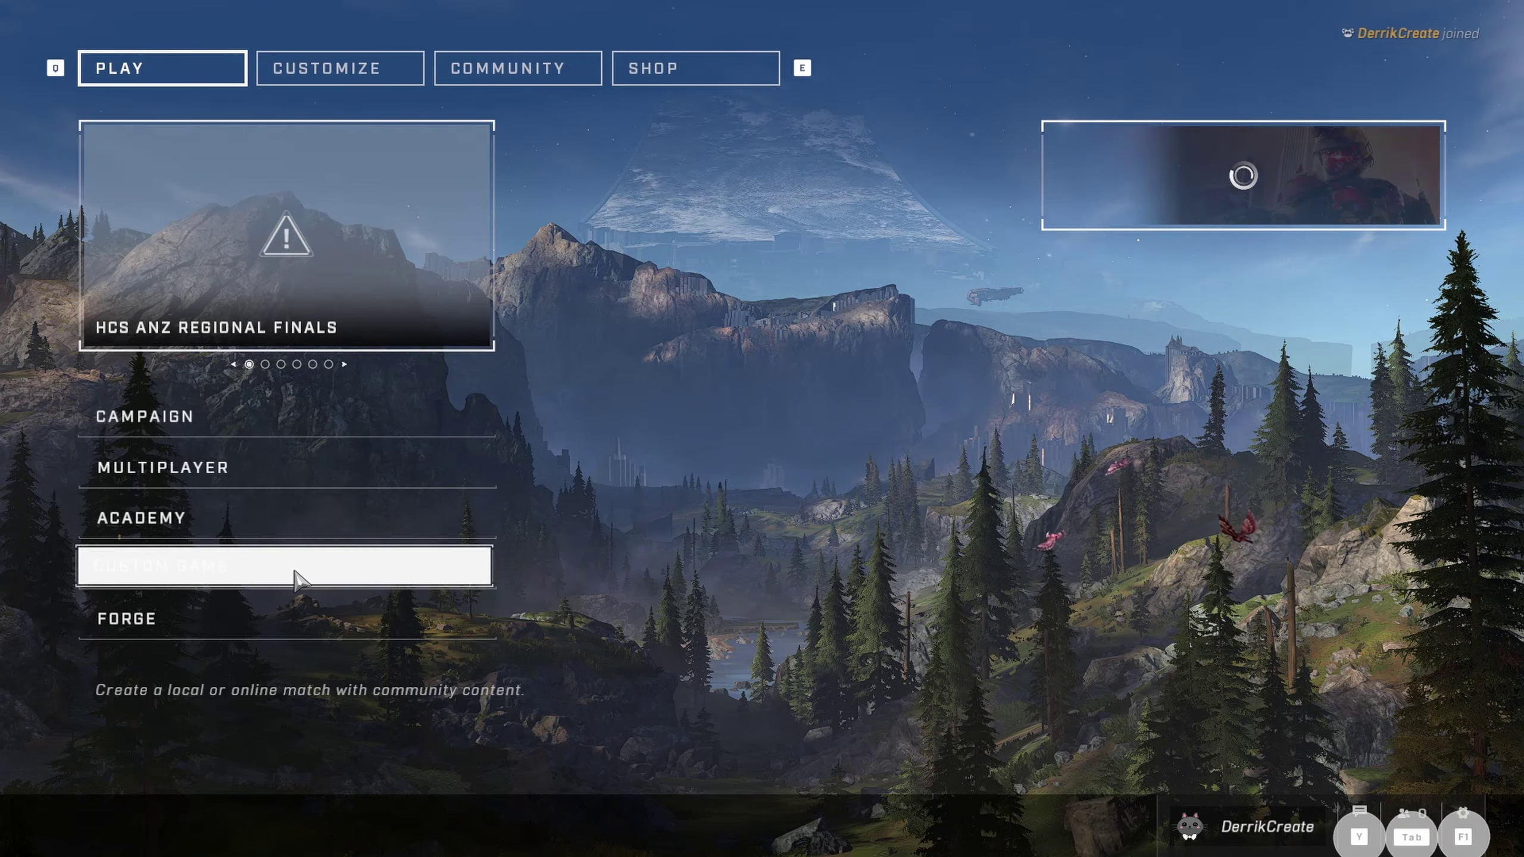
{"action": "left_click", "coordinate": [296, 579]}
{"action": "left_click", "coordinate": [807, 531]}
- Browse the mode selection for Arena:Slayer in the mode editor and return to the custom game lobby
{"action": "left_click", "coordinate": [271, 414]}
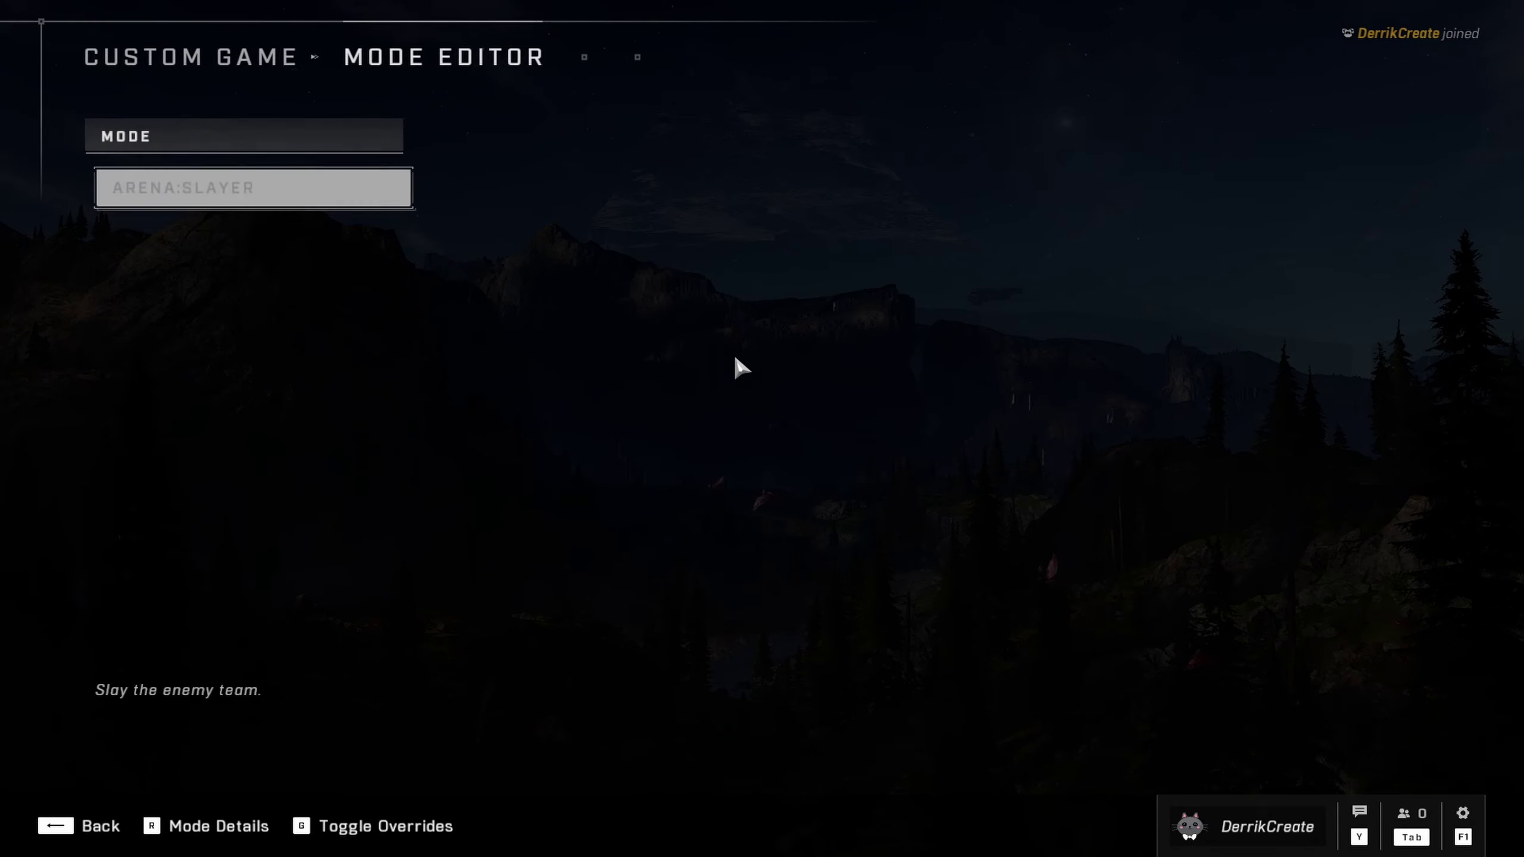
{"action": "left_click", "coordinate": [231, 204]}
{"action": "left_click", "coordinate": [95, 828]}
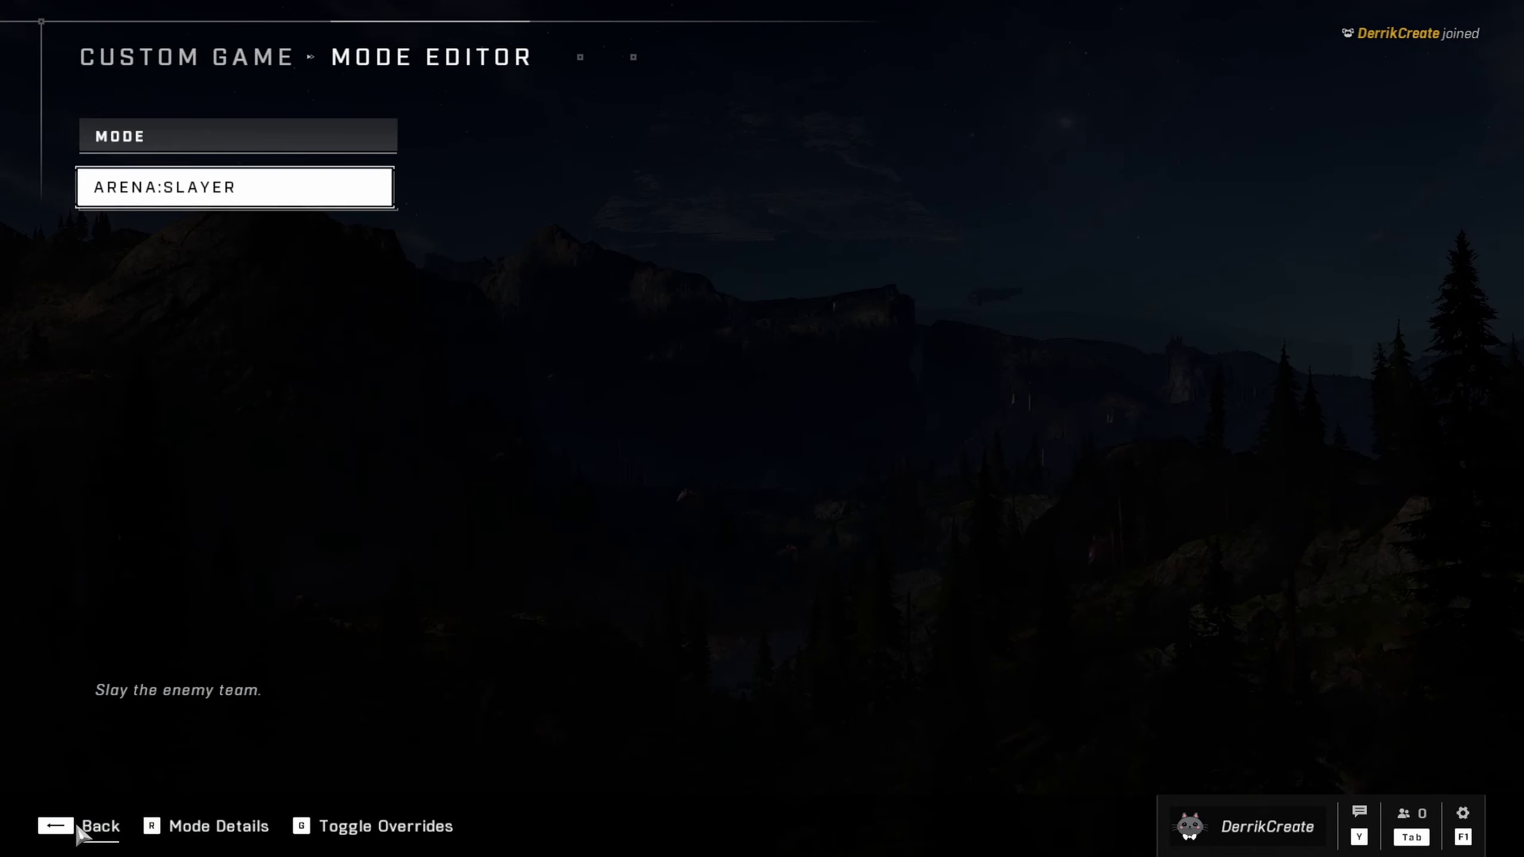
{"action": "left_click", "coordinate": [96, 827]}
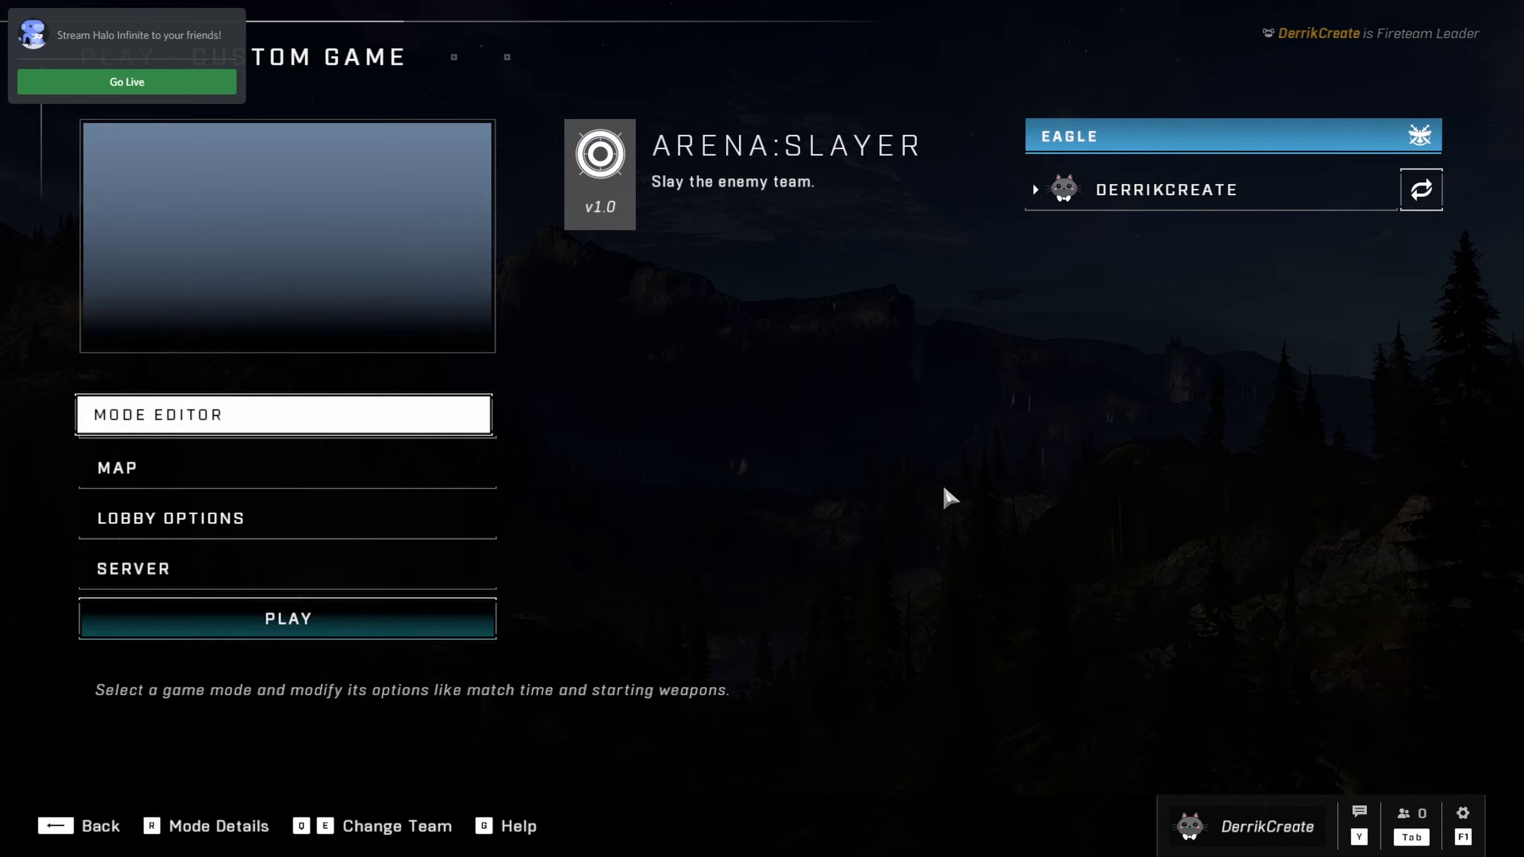
- Set the custom game's map to BR75 1 from the 343 Industries maps
{"action": "left_click", "coordinate": [205, 469]}
{"action": "left_click", "coordinate": [330, 173]}
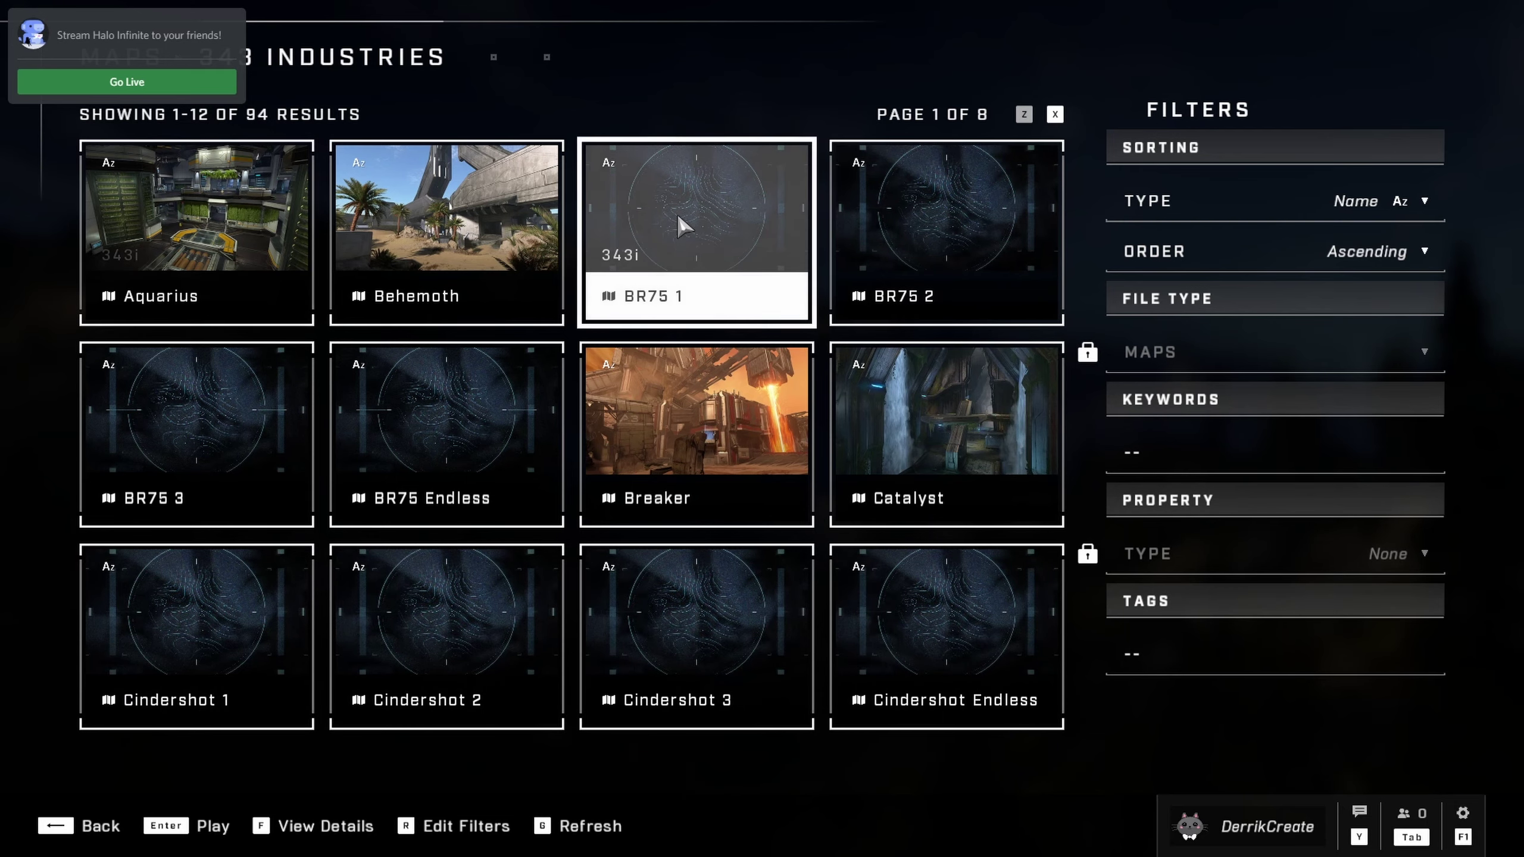
{"action": "left_click", "coordinate": [680, 217]}
- Start the custom game on the chosen map and select the phased static prefab in the Forge view
{"action": "left_click", "coordinate": [335, 612]}
{"action": "left_click", "coordinate": [340, 608]}
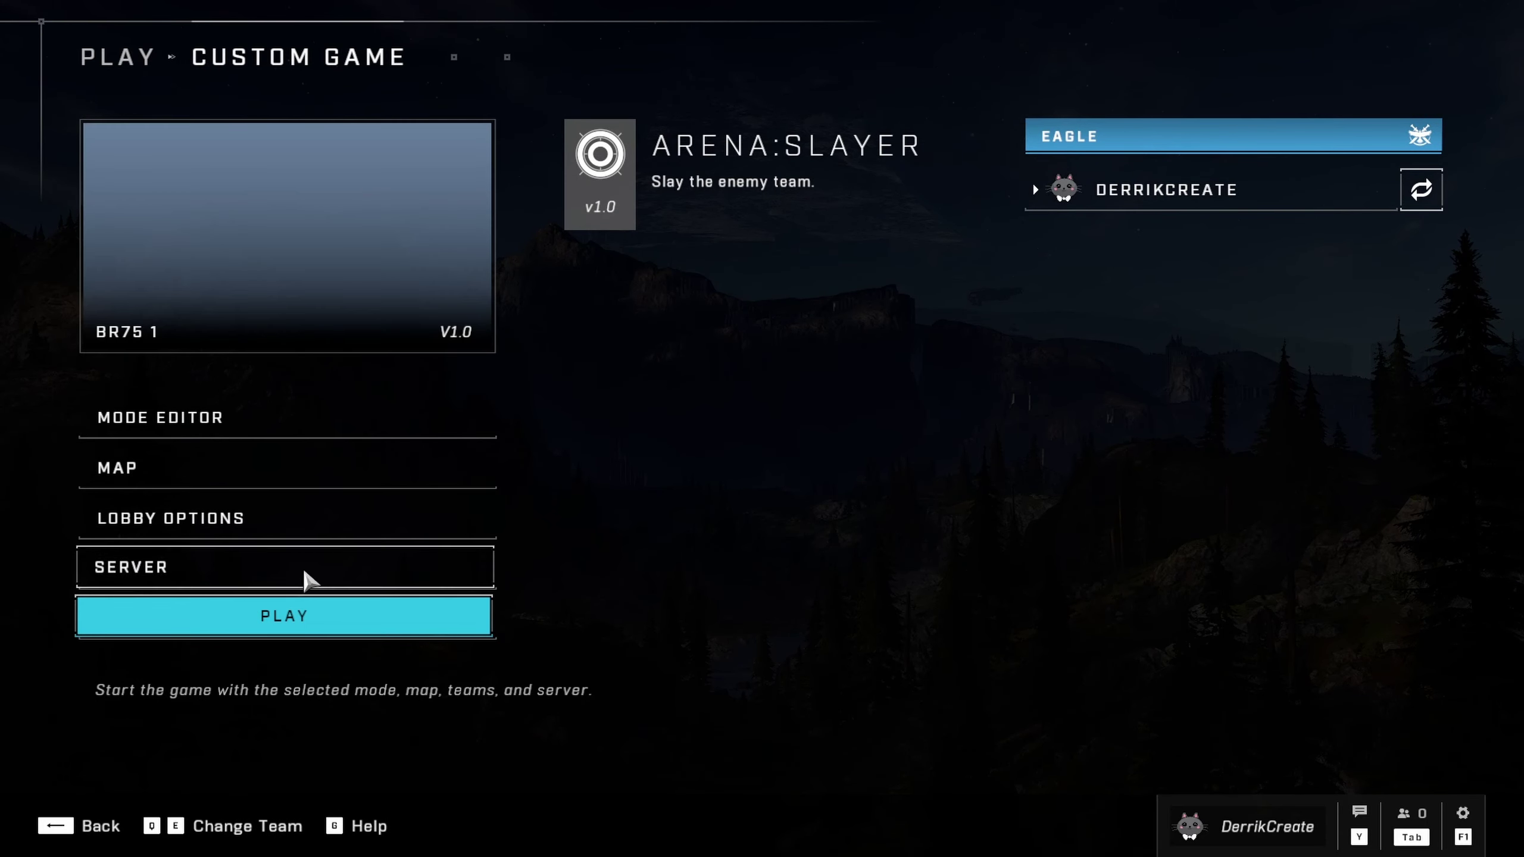
{"action": "left_click", "coordinate": [307, 581]}
{"action": "key", "text": "Escape"}
{"action": "left_click", "coordinate": [372, 628]}
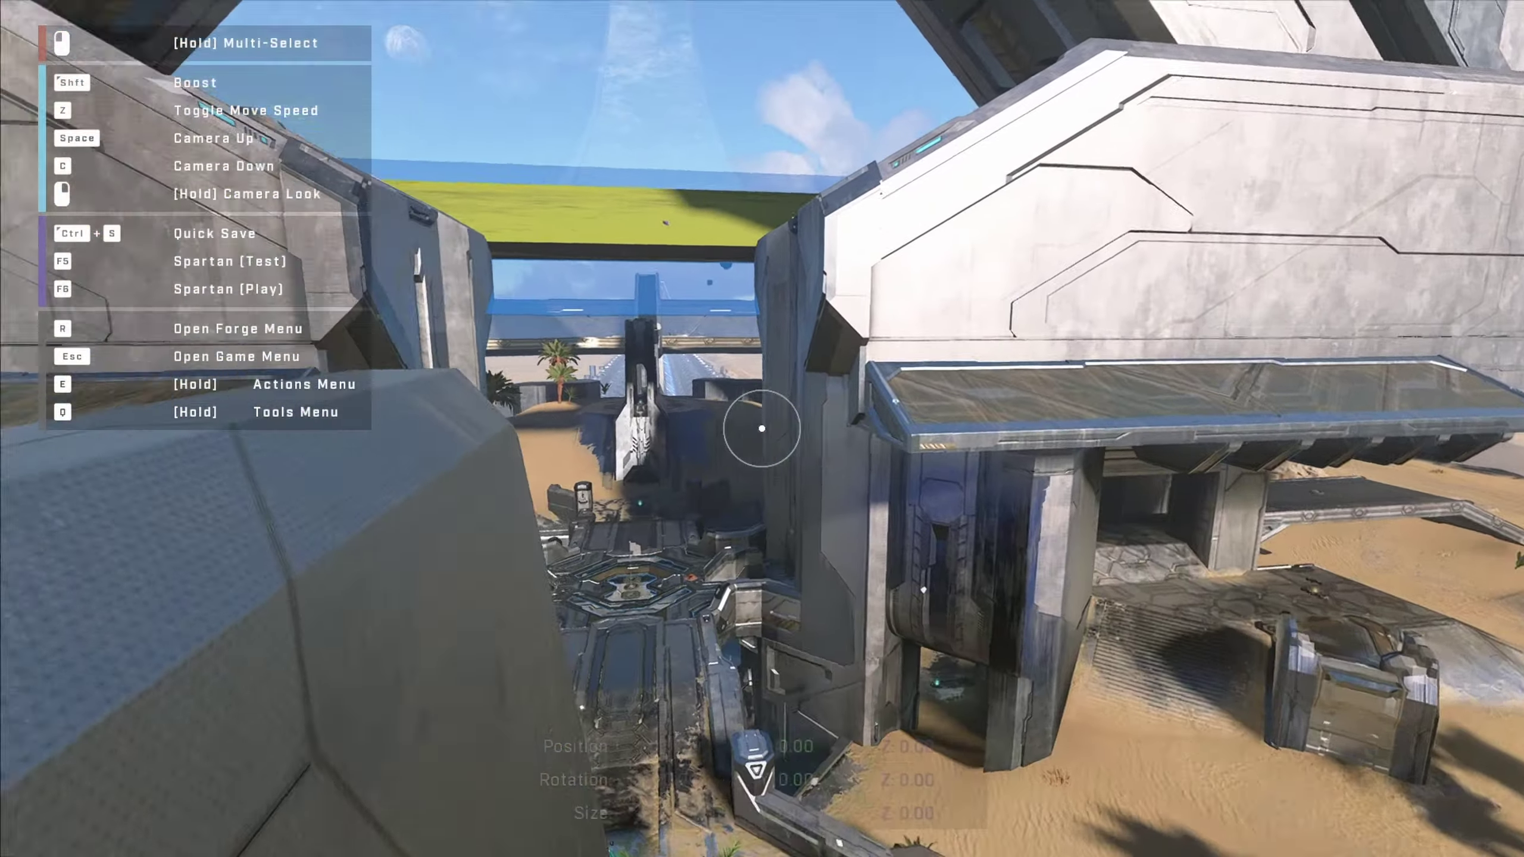
{"action": "left_click", "coordinate": [762, 428]}
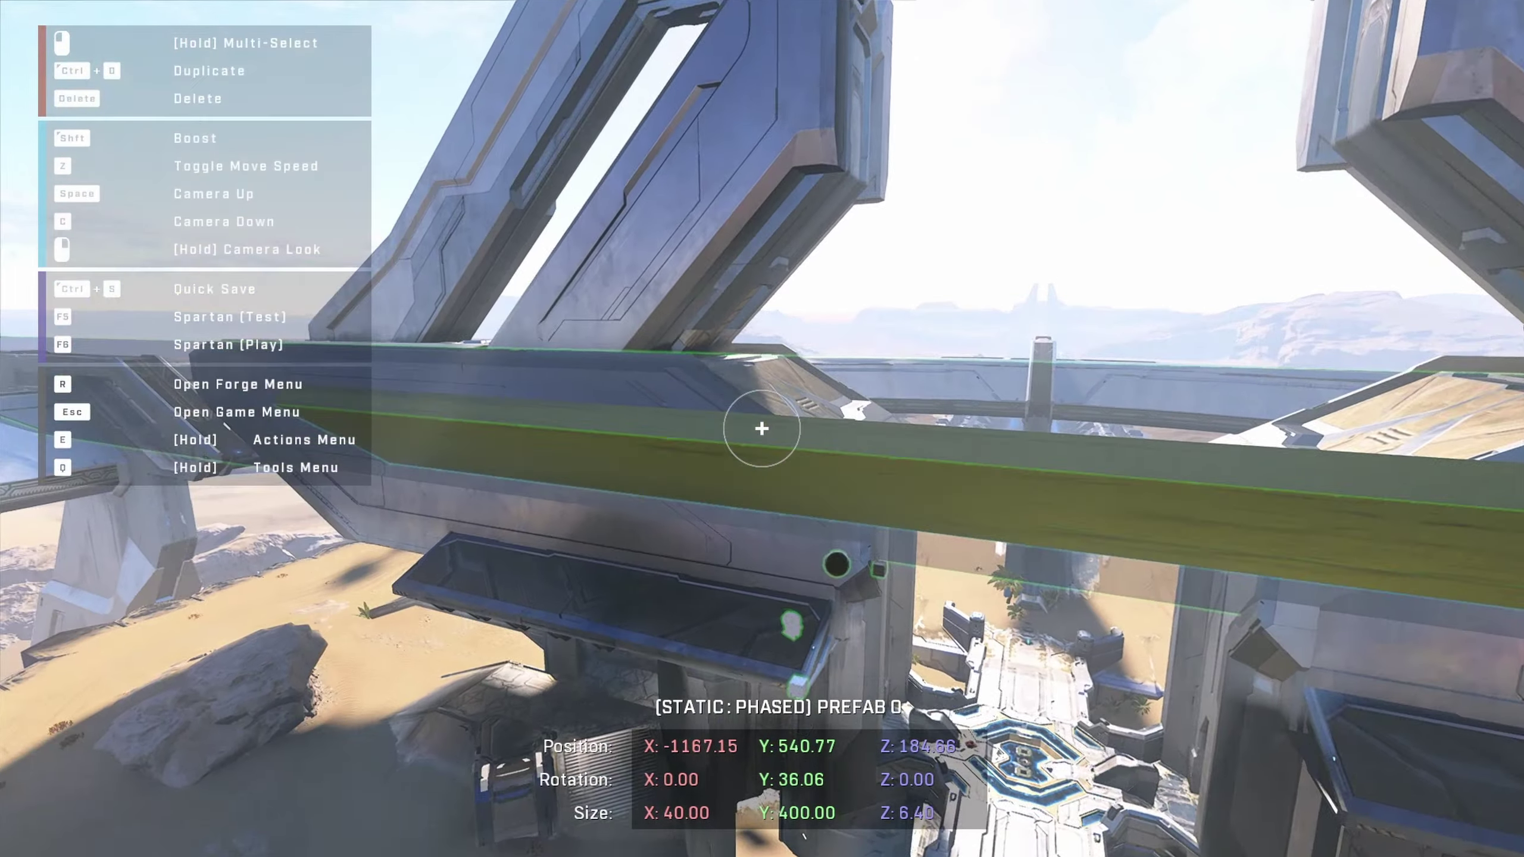
- Switch from the game to the desktop and close the HaloInfinite.exe console window
{"action": "key", "text": "alt+Tab"}
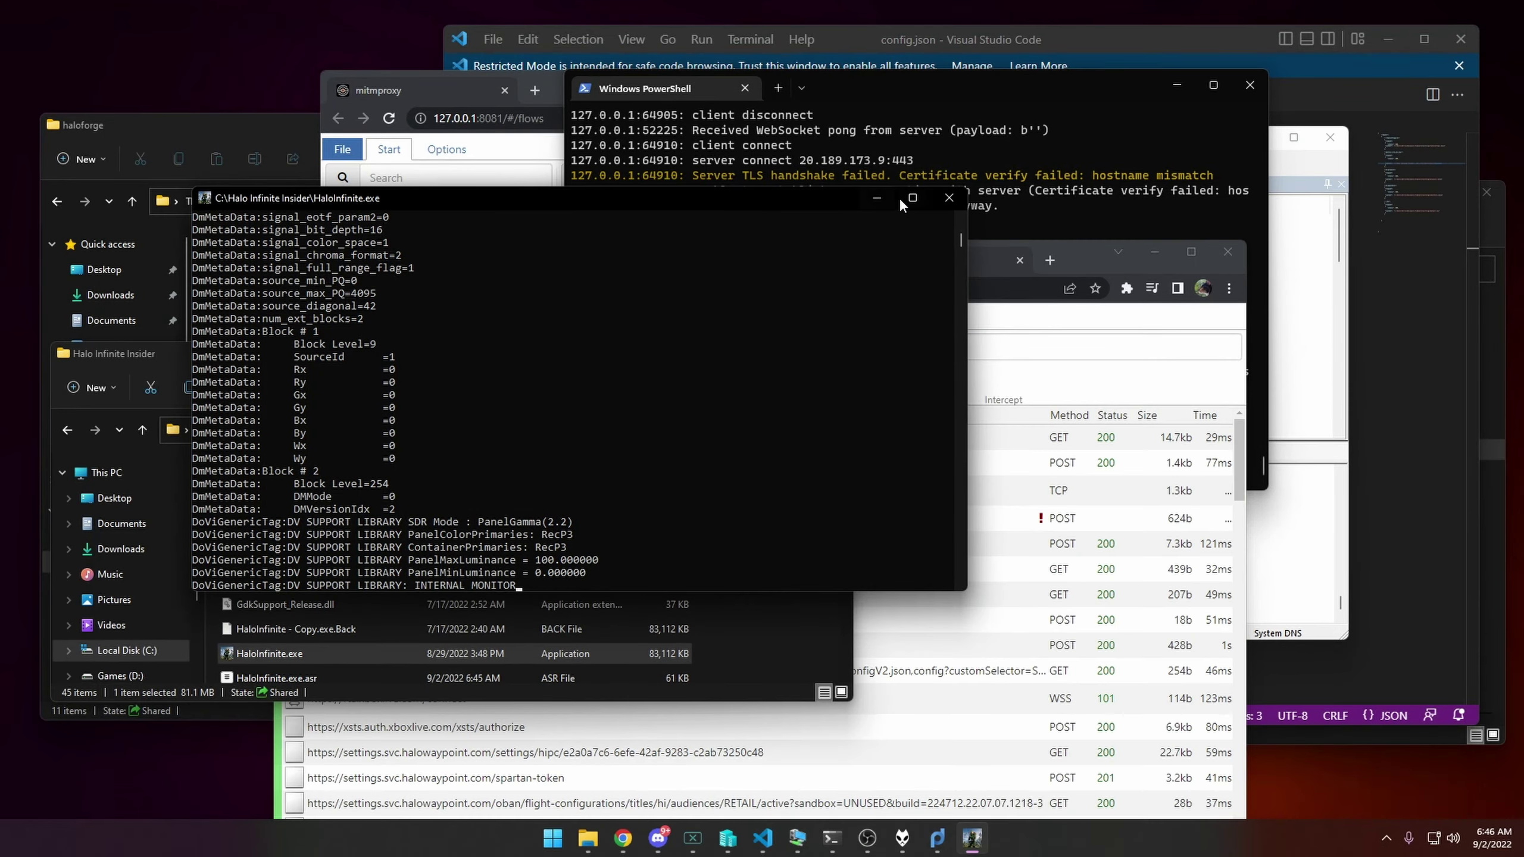
{"action": "left_click", "coordinate": [948, 198]}
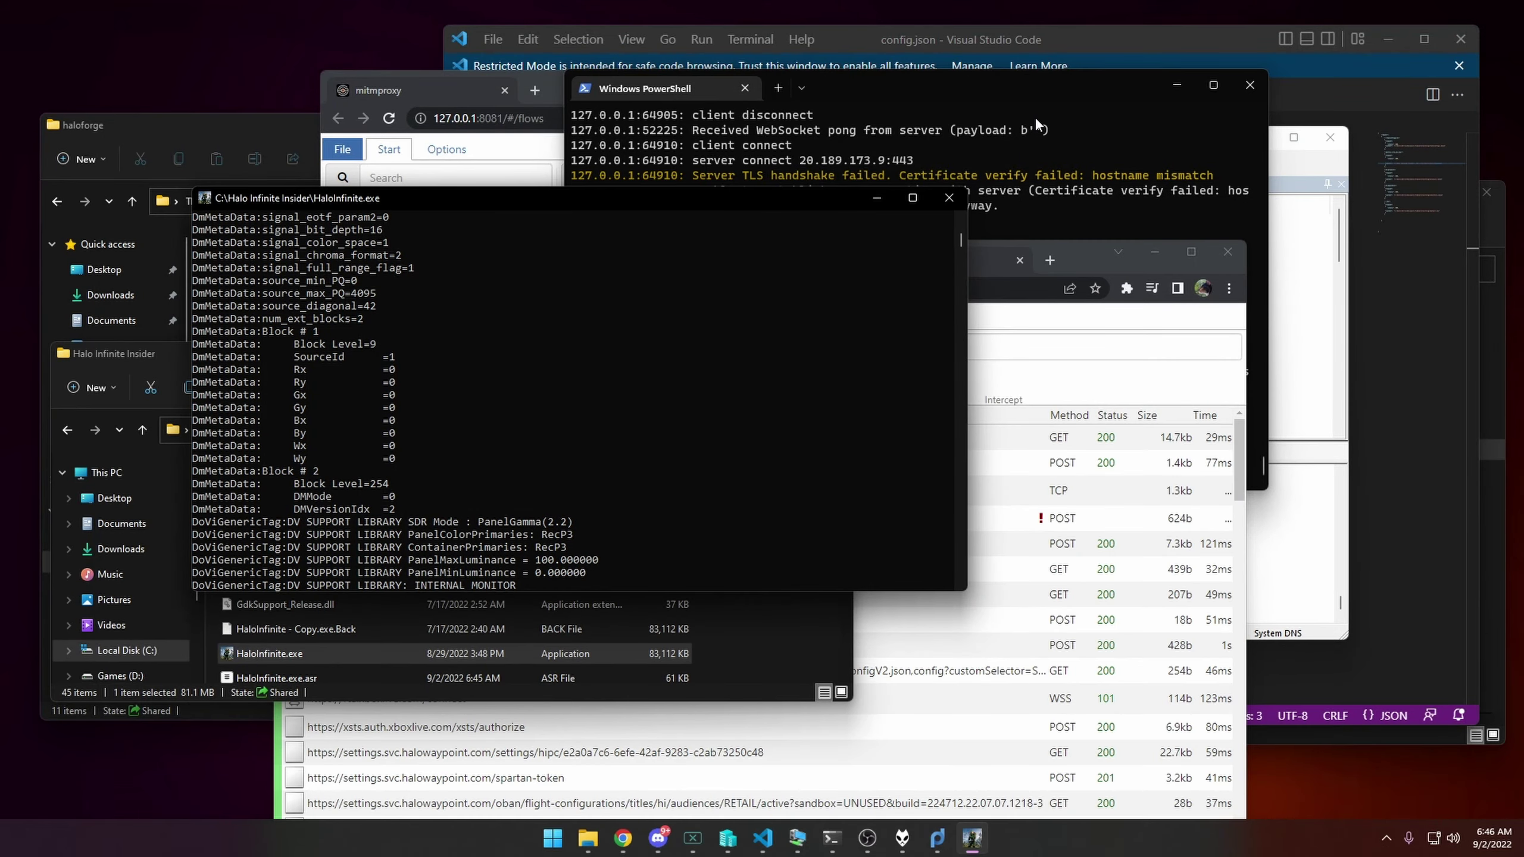